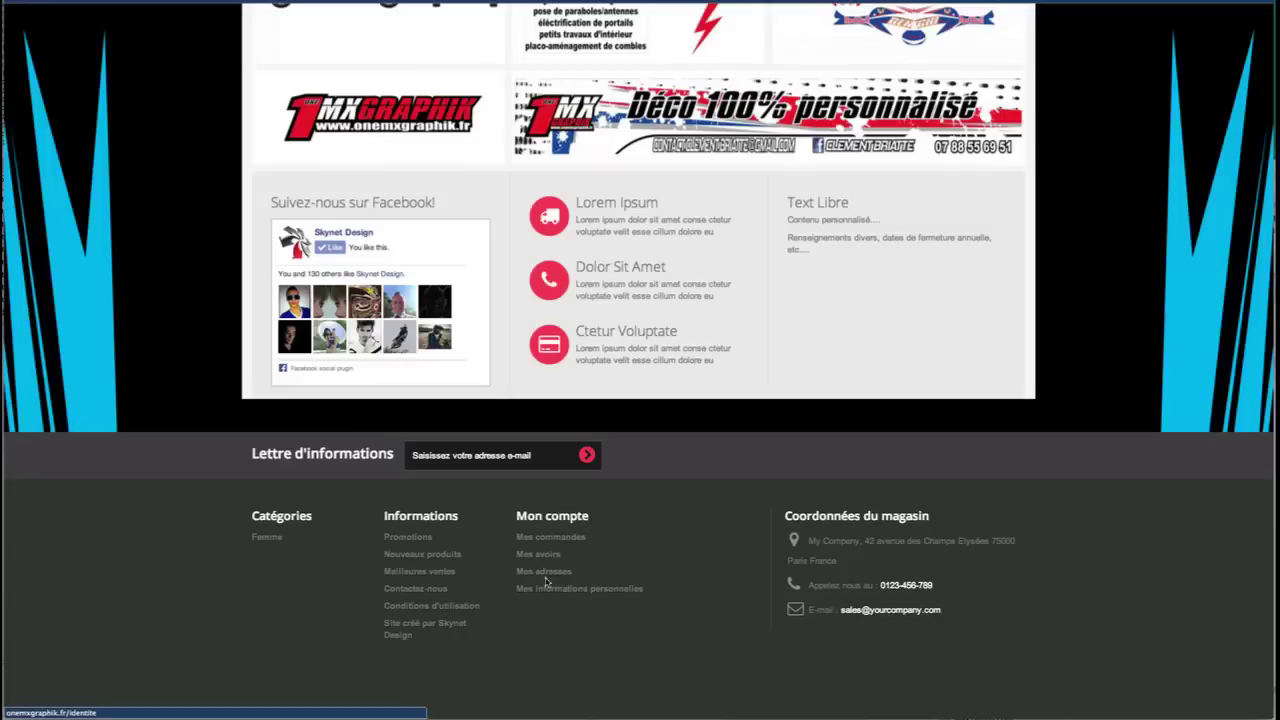
pyautogui.moveTo(807, 519); pyautogui.dragTo(966, 629)
pyautogui.click(983, 634)
pyautogui.scroll(10, 560, 588)
pyautogui.scroll(3, 548, 590)
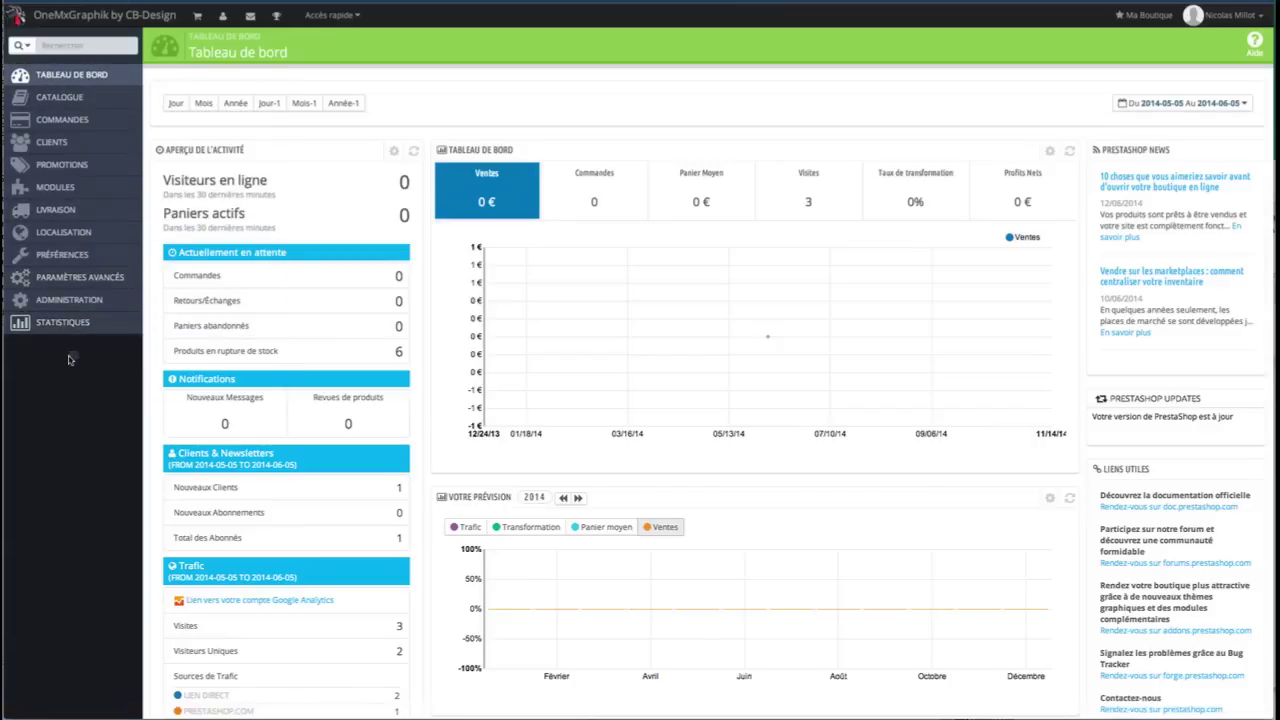
pyautogui.click(72, 358)
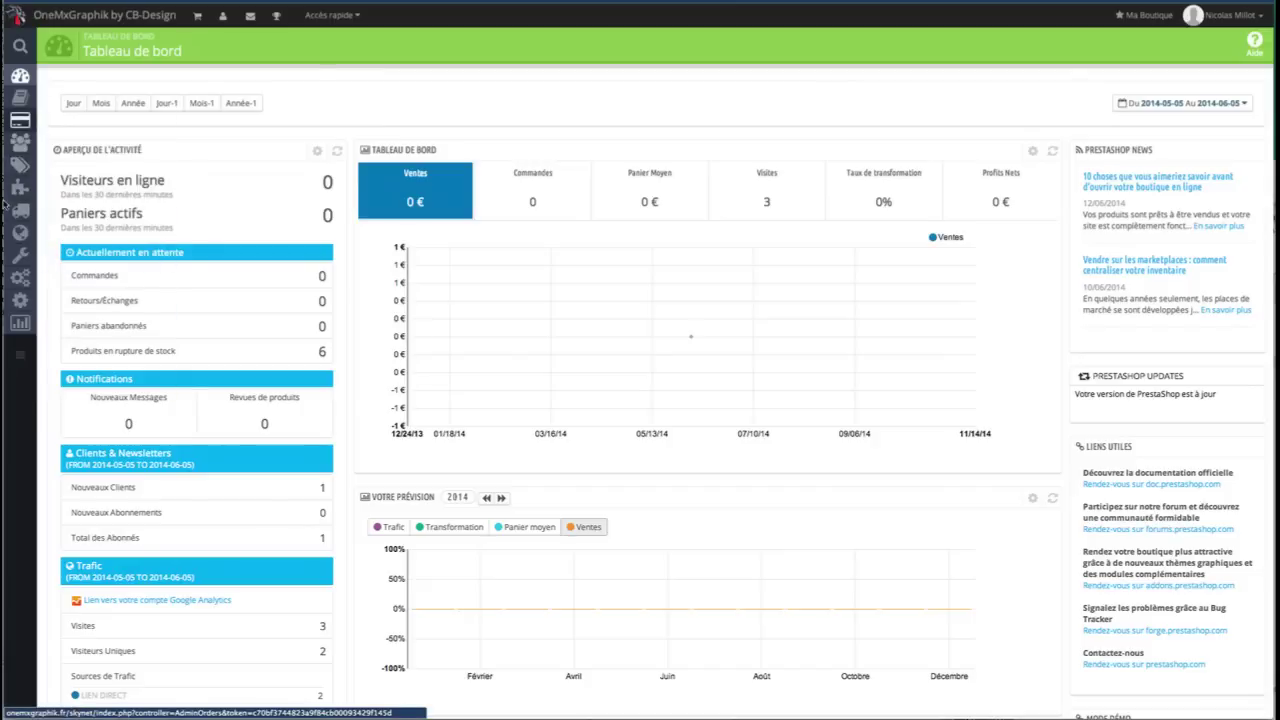
pyautogui.click(20, 354)
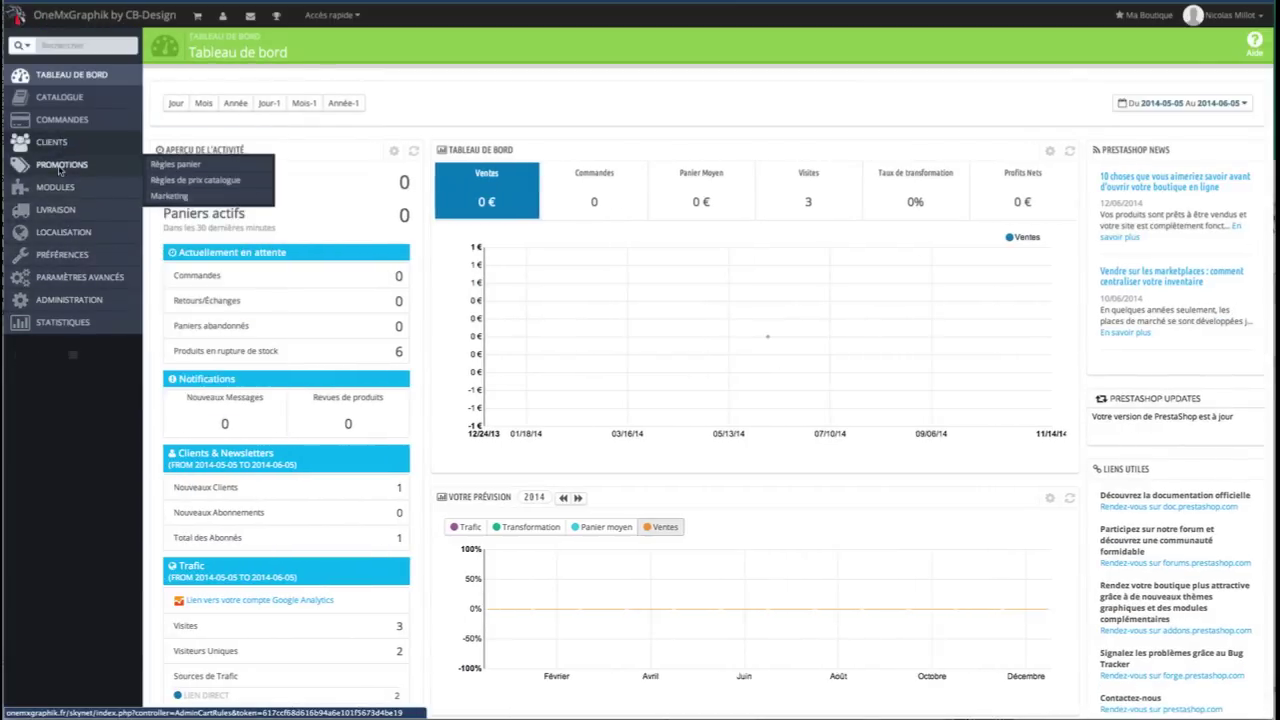
# - Open the modules list and filter it to show only activated modules
pyautogui.click(57, 190)
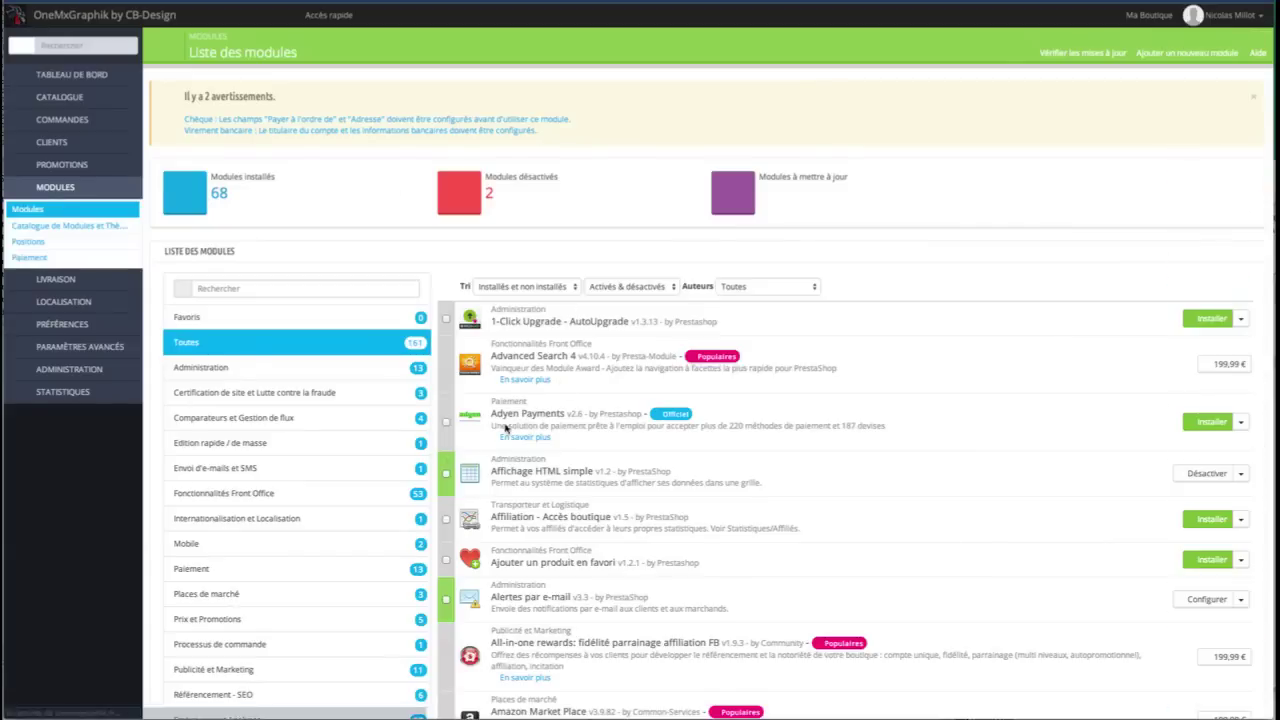
pyautogui.click(620, 288)
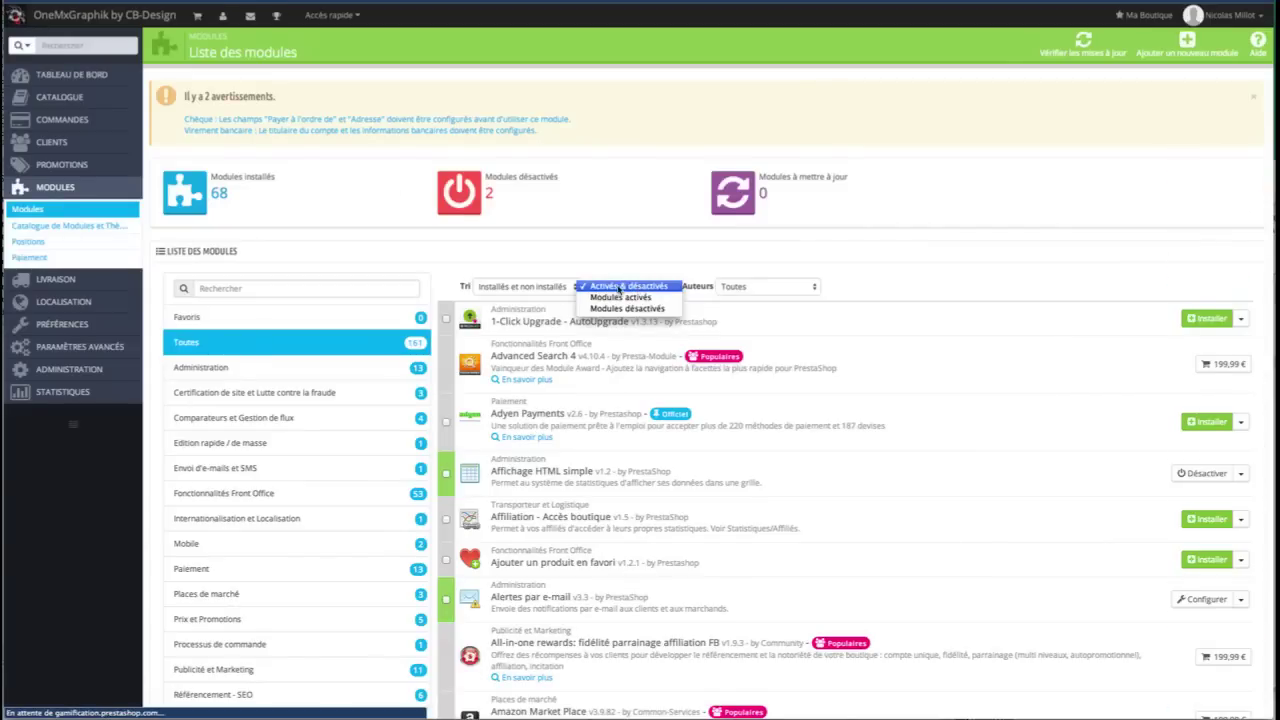
pyautogui.click(618, 298)
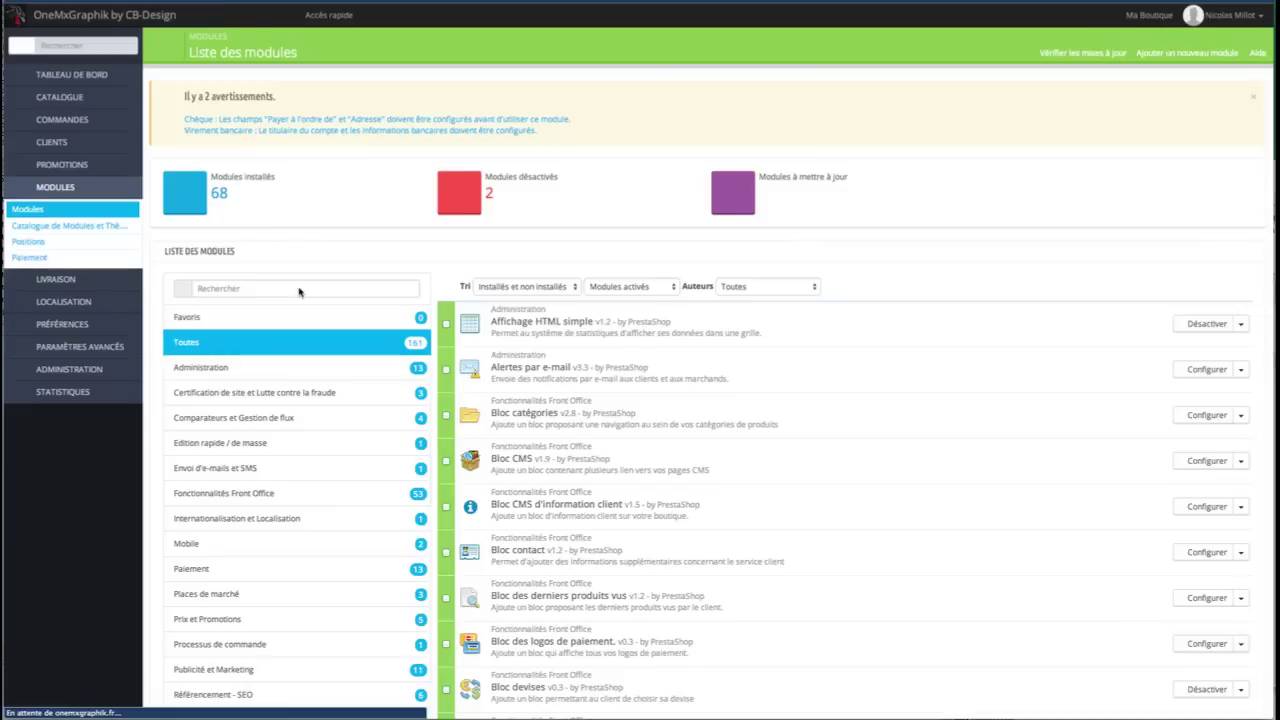
# - Search the modules for "slider" and open the configuration of the Diaporama (image slider) module
pyautogui.click(232, 289)
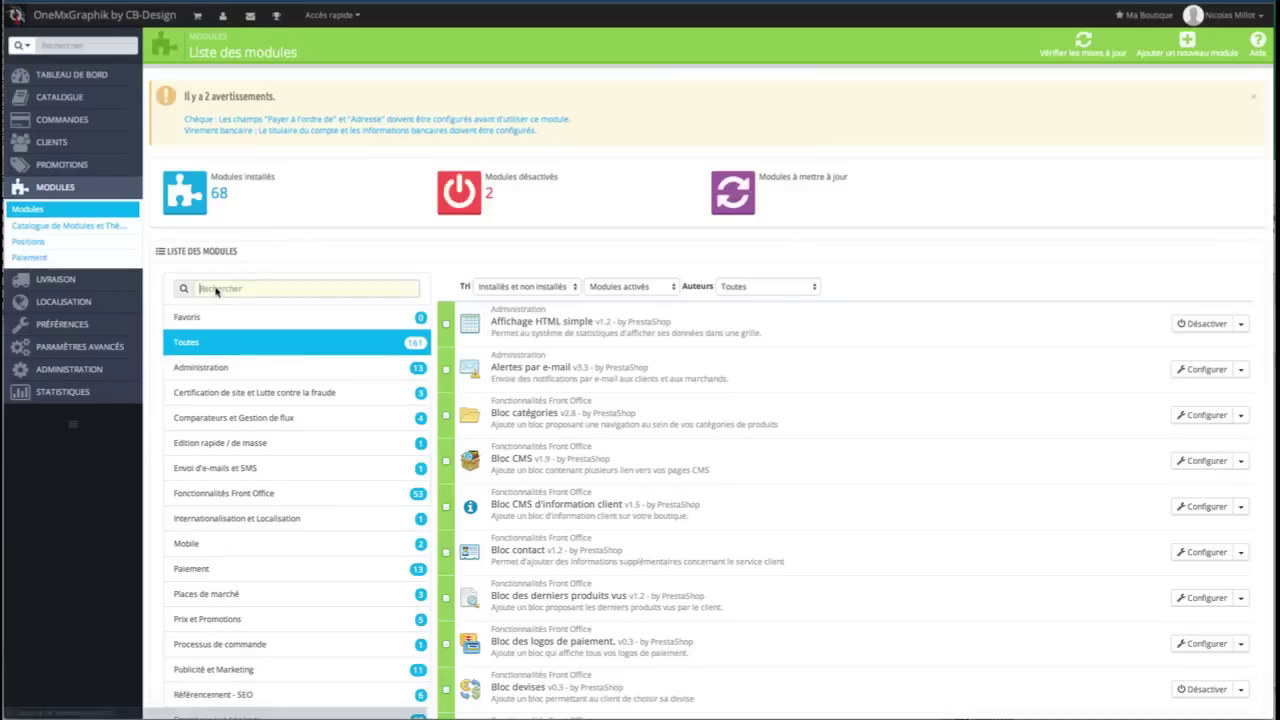
pyautogui.write('slider')
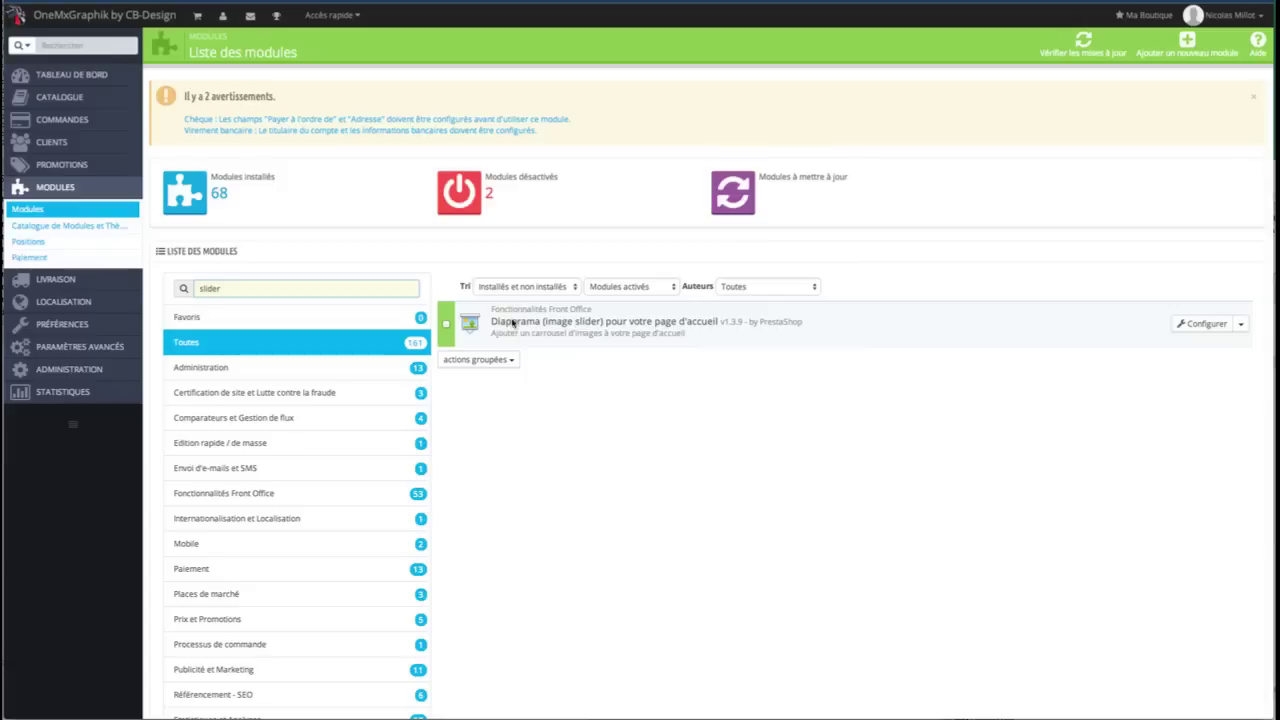
pyautogui.click(1203, 331)
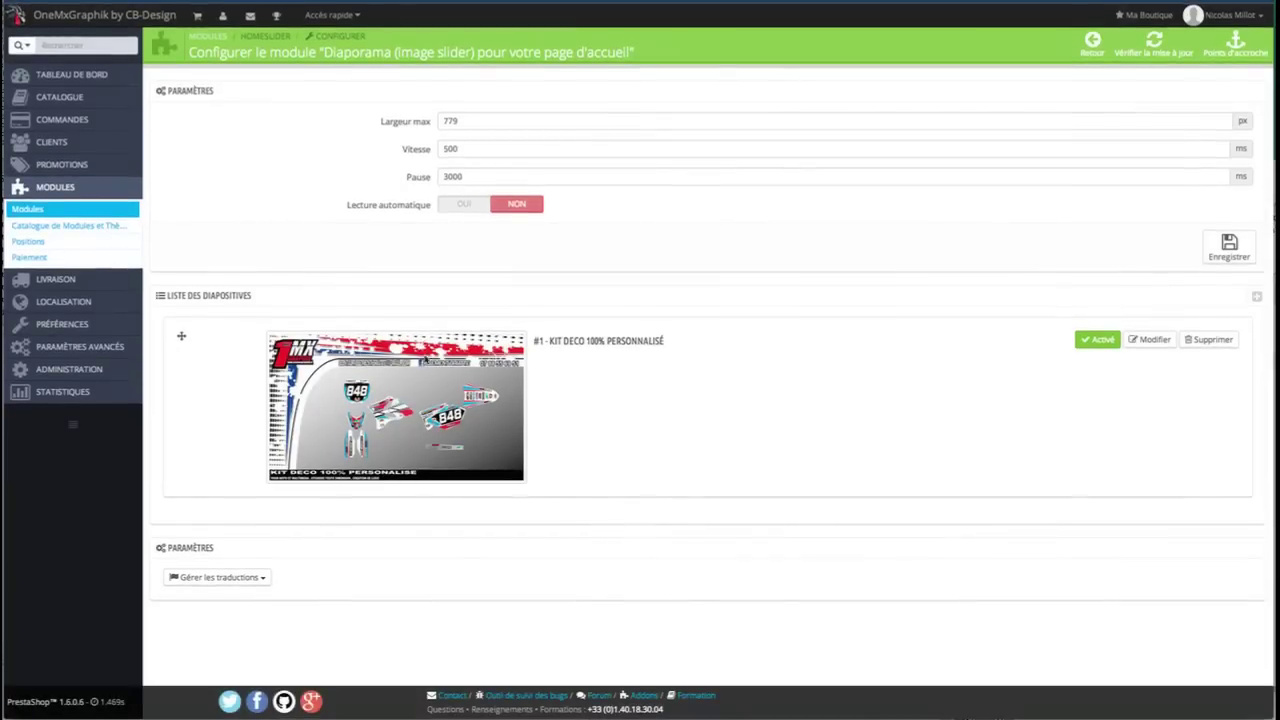
pyautogui.moveTo(229, 374); pyautogui.dragTo(251, 397)
pyautogui.click(465, 151)
pyautogui.click(423, 123)
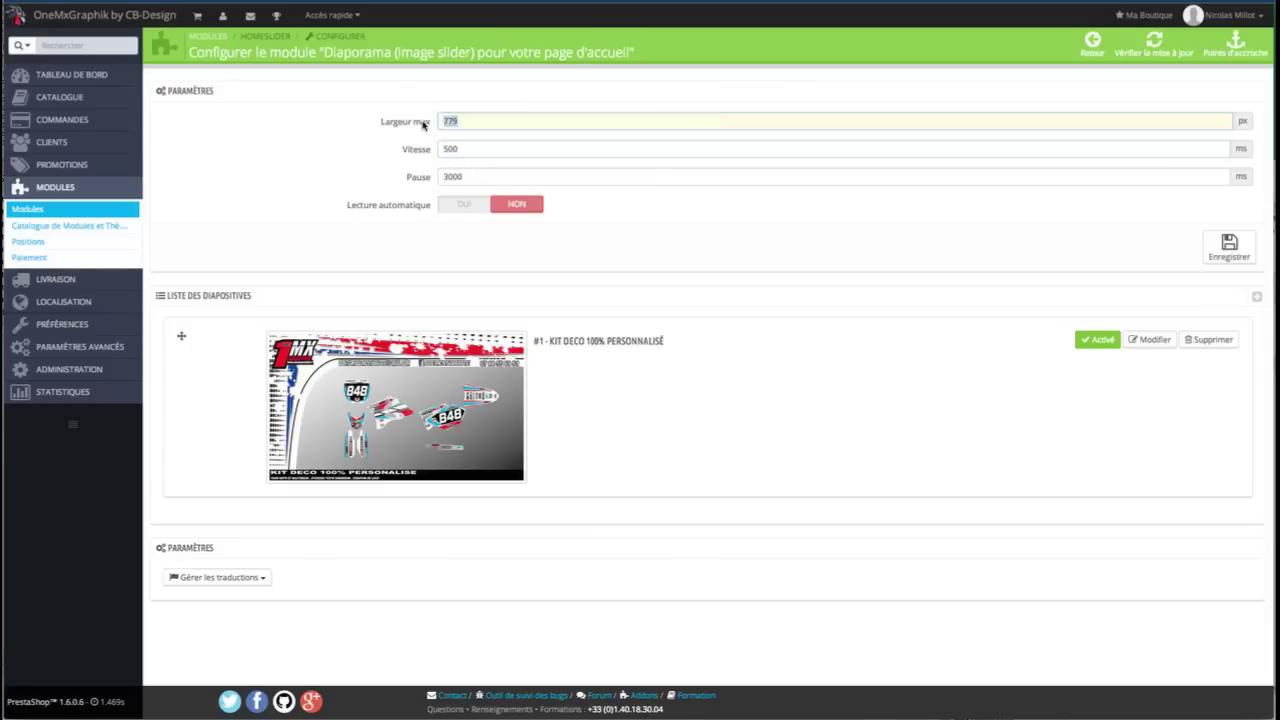
pyautogui.click(467, 176)
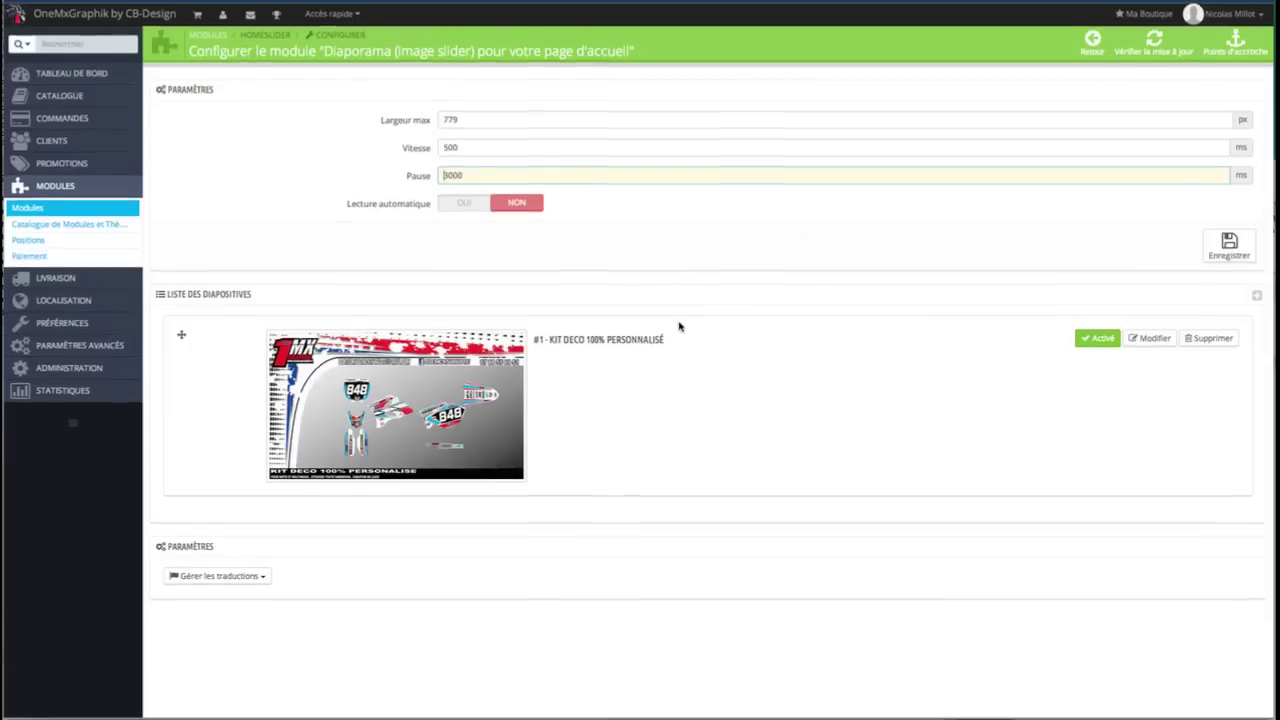
pyautogui.click(665, 283)
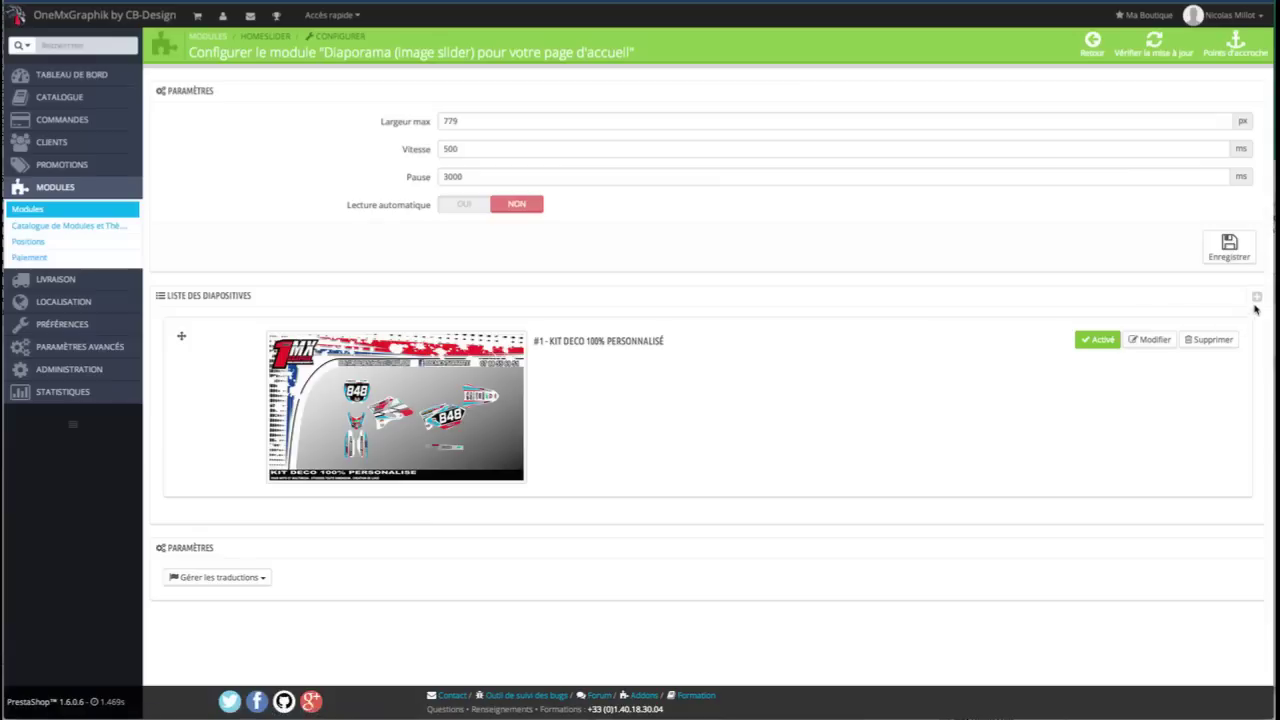
# - Start a new slide, preview the images in the shop's image folder, and choose 779X448.jpg as the slide's file
pyautogui.click(1257, 298)
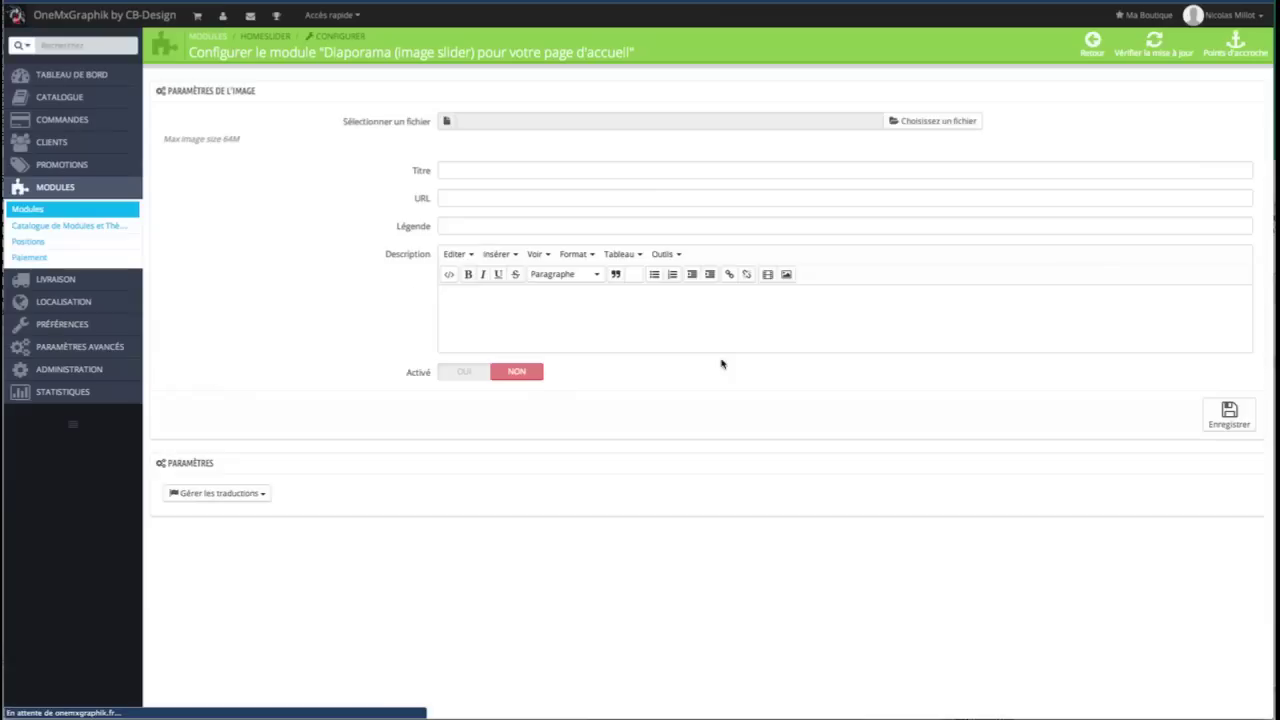
pyautogui.click(910, 121)
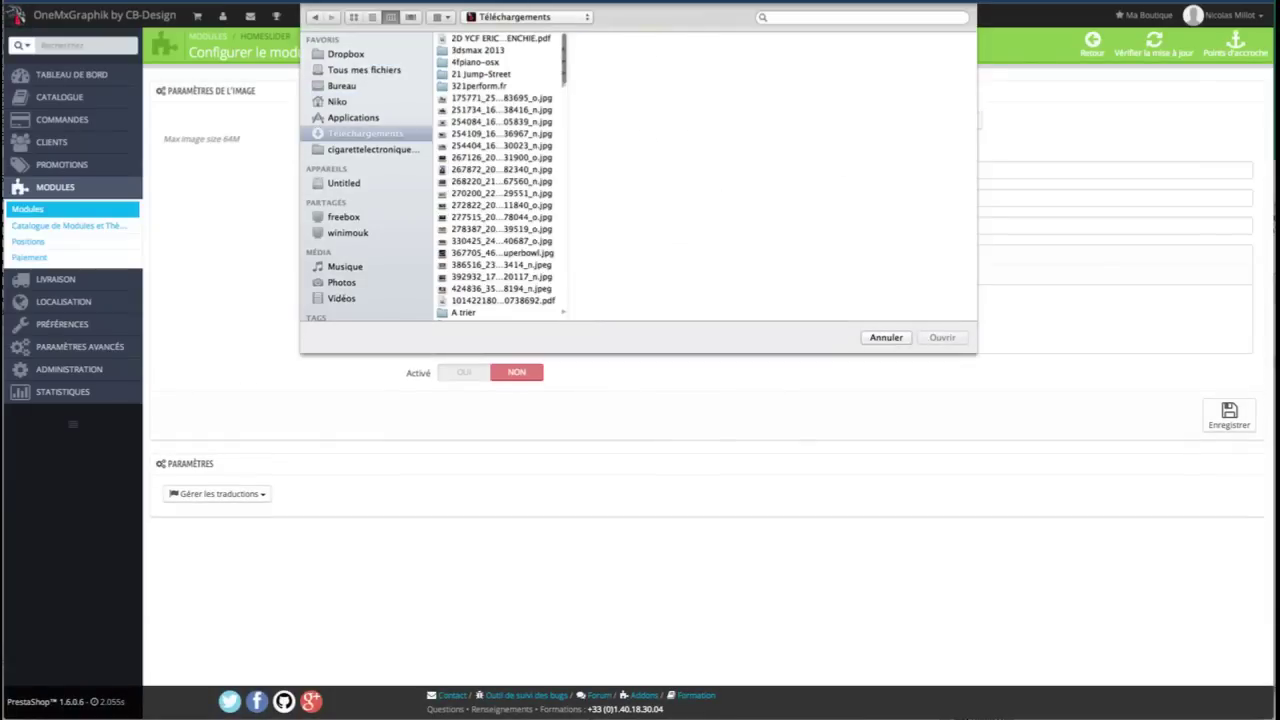
pyautogui.click(1140, 366)
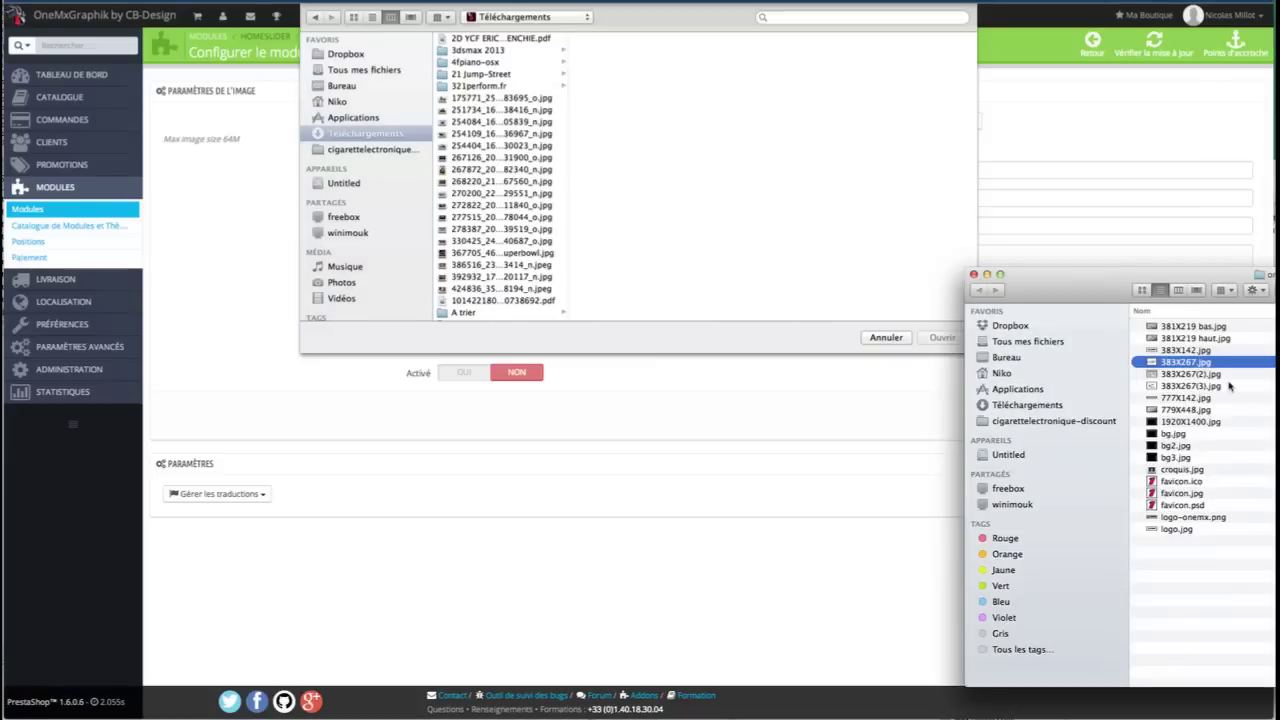
pyautogui.press('space')
pyautogui.press('Down')
pyautogui.press('Down')
pyautogui.press('Down')
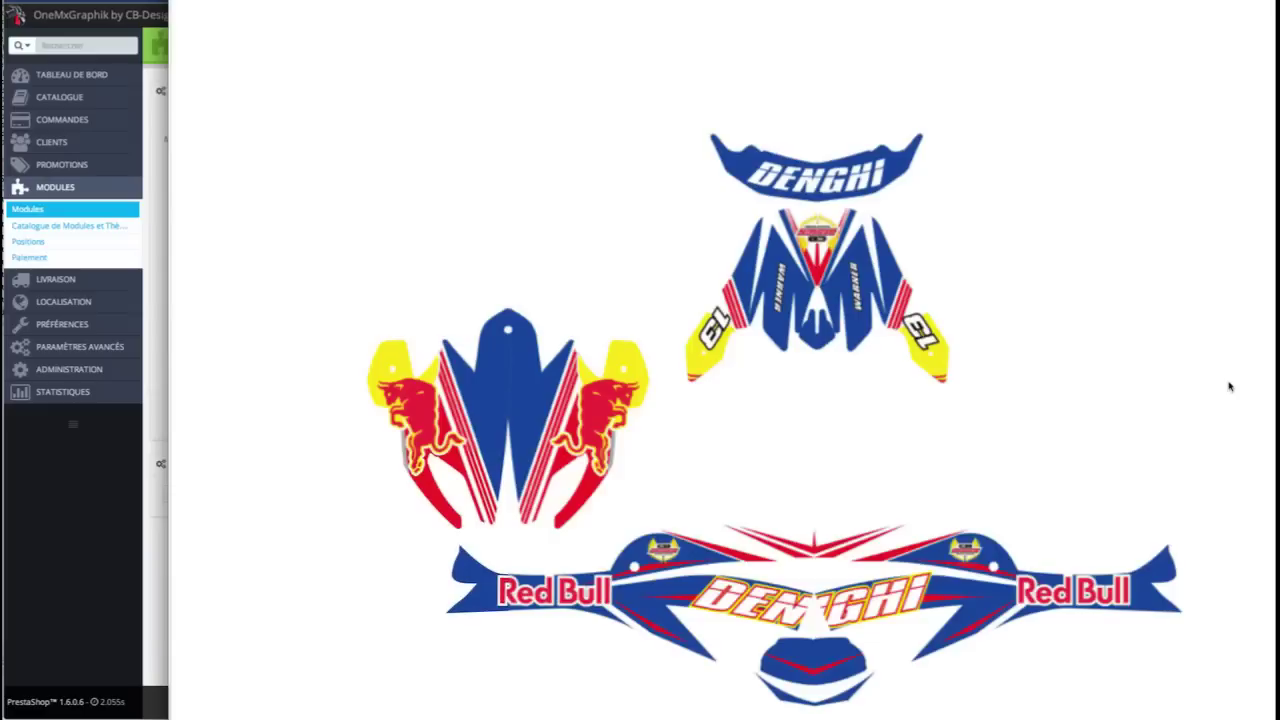
pyautogui.press('Down')
pyautogui.press('Down')
pyautogui.press('Down')
pyautogui.press('Up')
pyautogui.press('space')
pyautogui.moveTo(1200, 412); pyautogui.dragTo(768, 179)
pyautogui.click(940, 417)
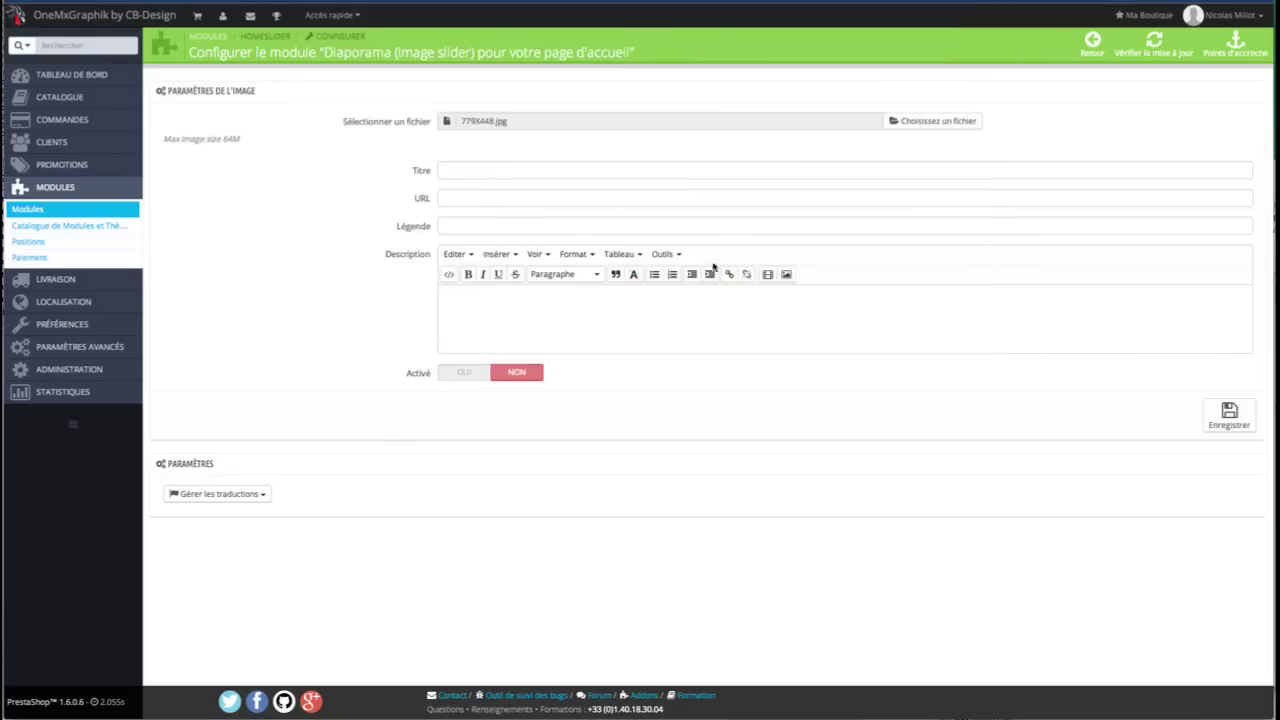
pyautogui.click(528, 173)
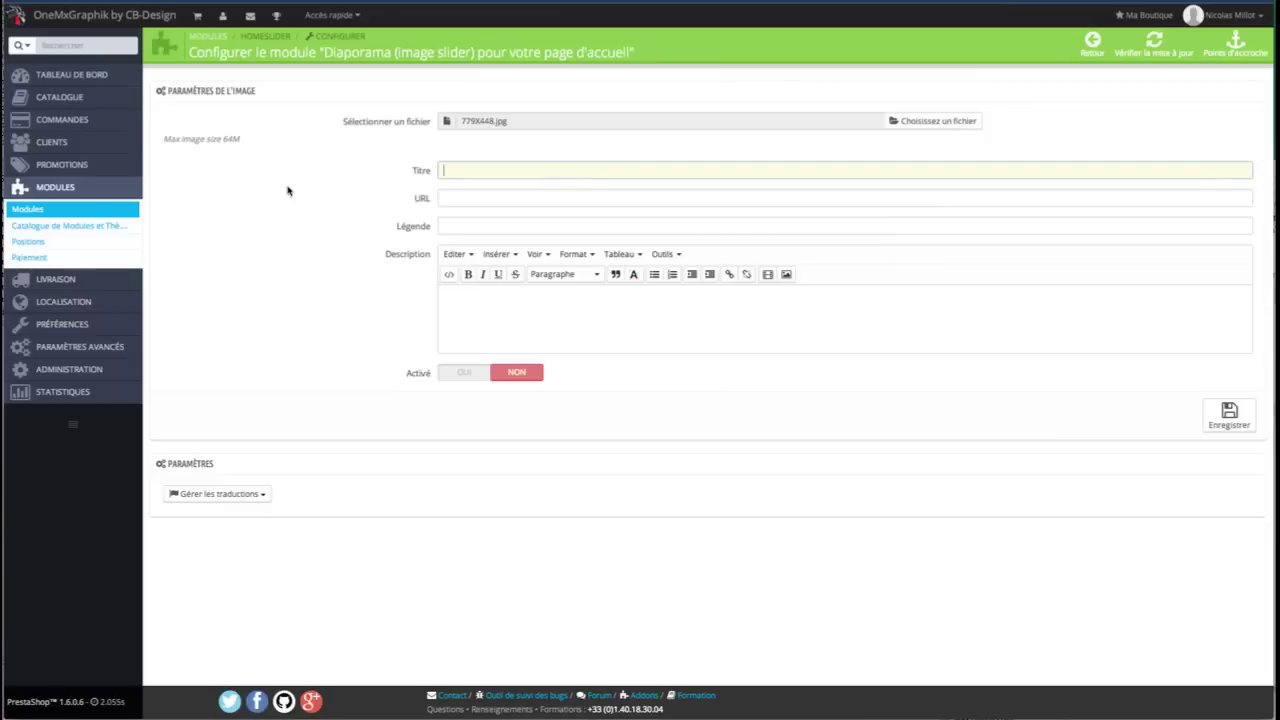
pyautogui.write('Kit deco perso 2')
pyautogui.click(444, 198)
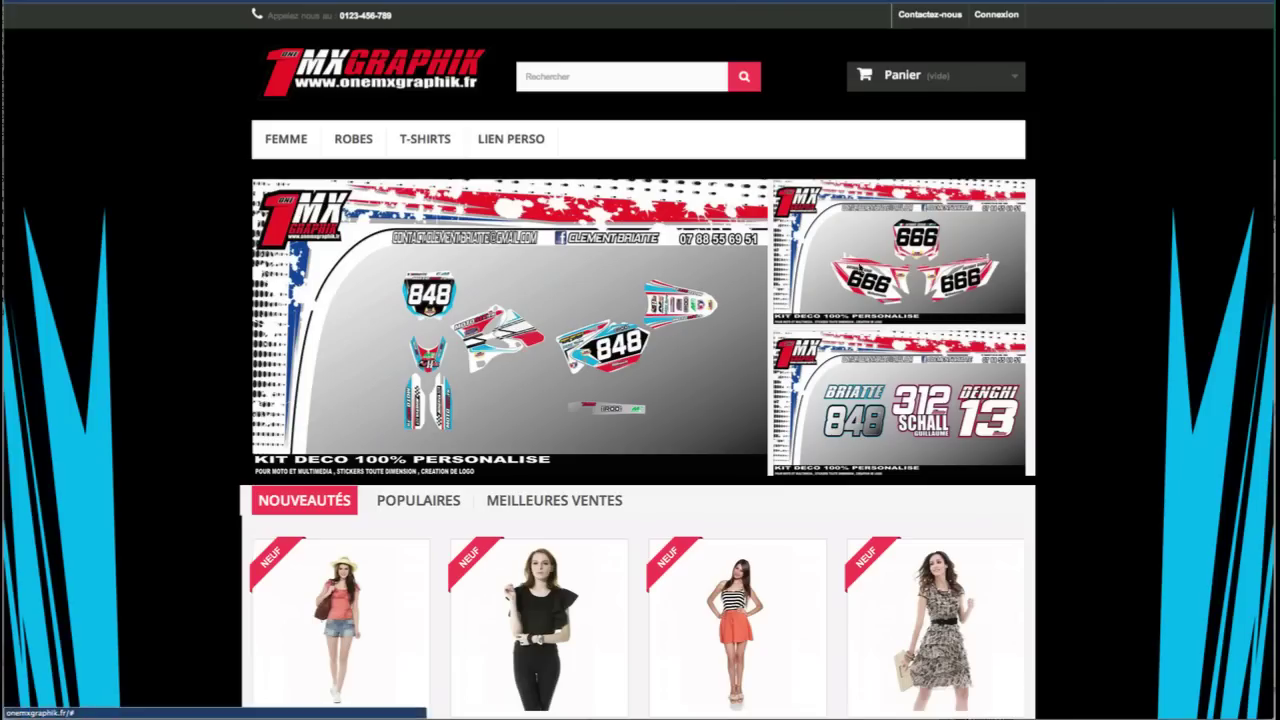
pyautogui.scroll(-10, 425, 377)
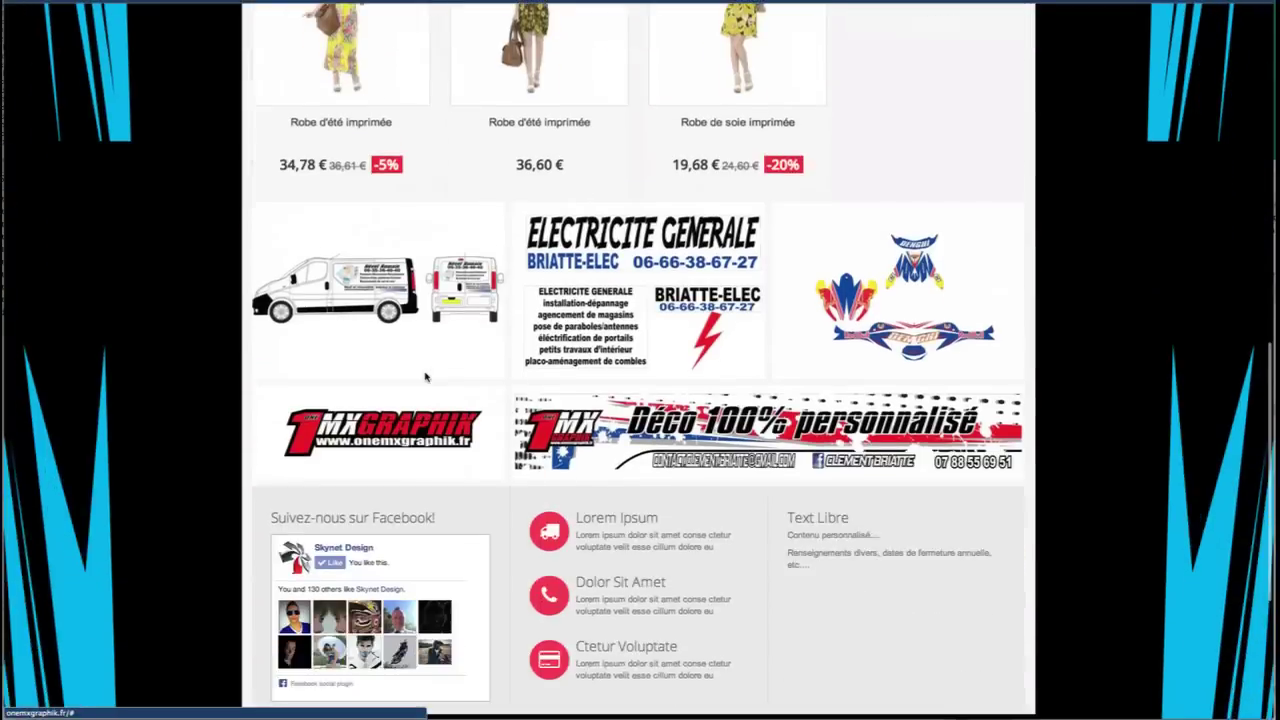
pyautogui.scroll(6, 425, 377)
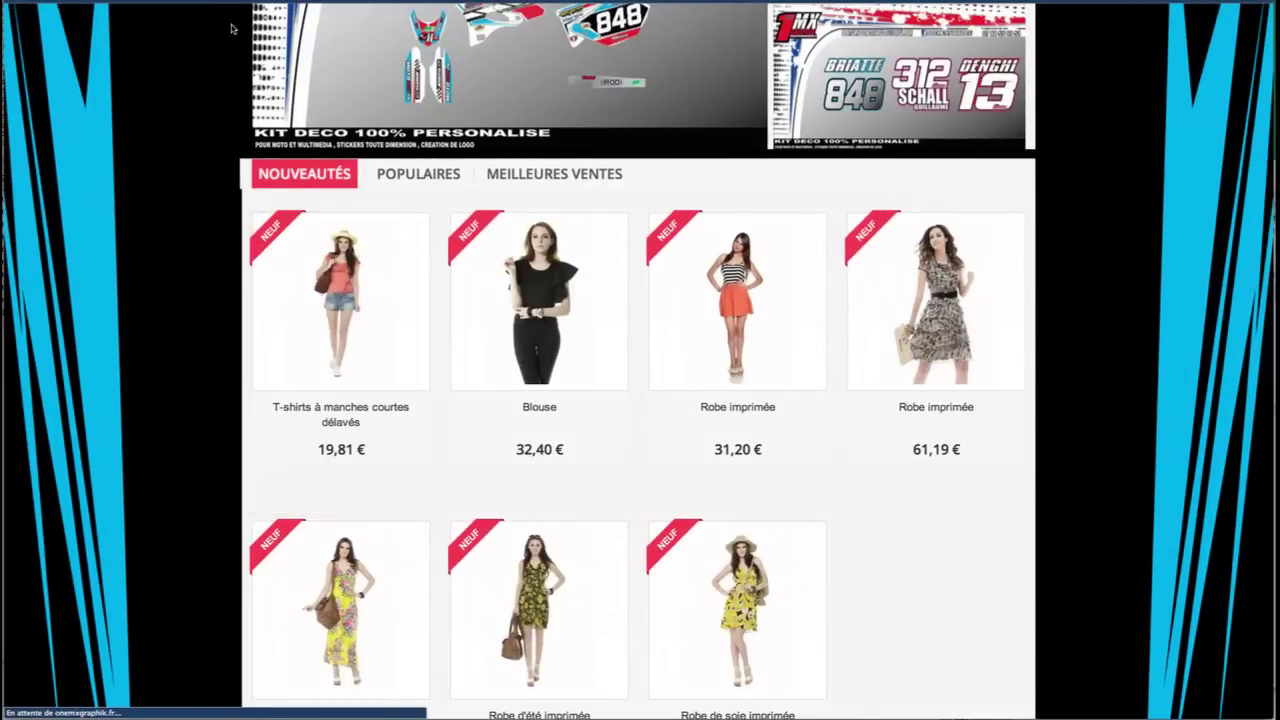
pyautogui.moveTo(276, 225)
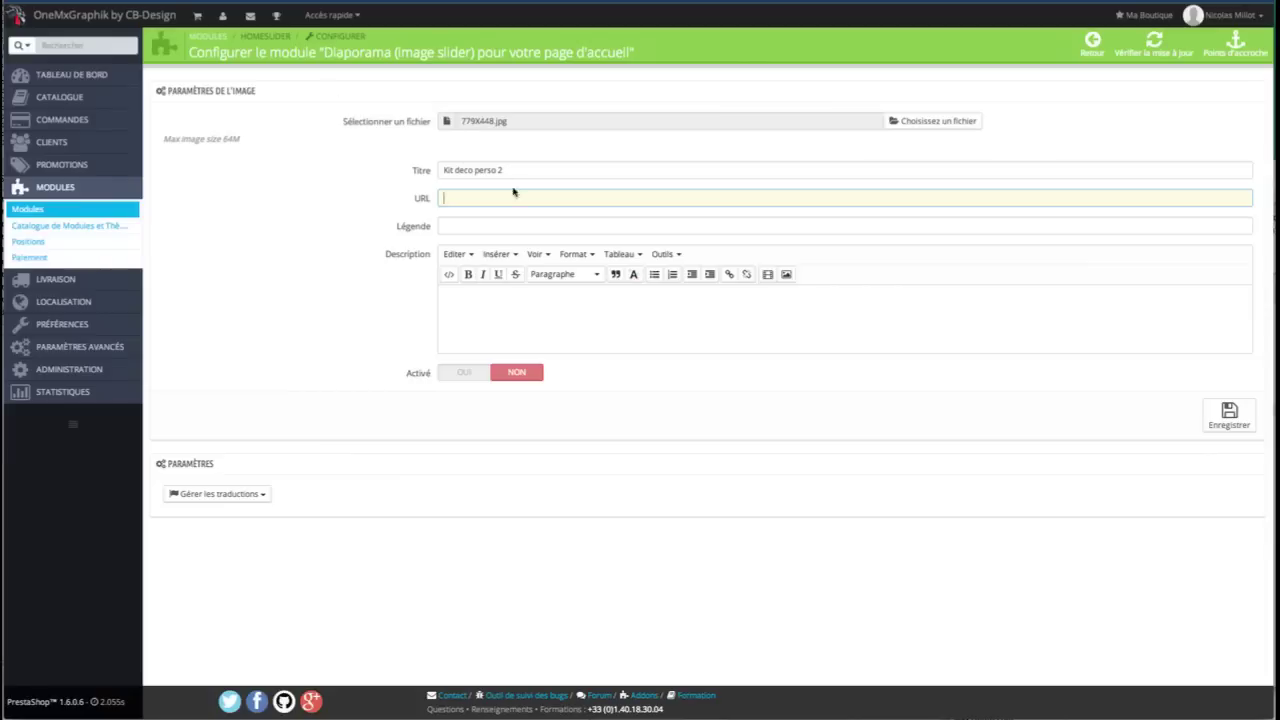
pyautogui.write('http://onemxgraphik.fr/tshirts/T-shirts-a-manches-courtes-delaves-1.html')
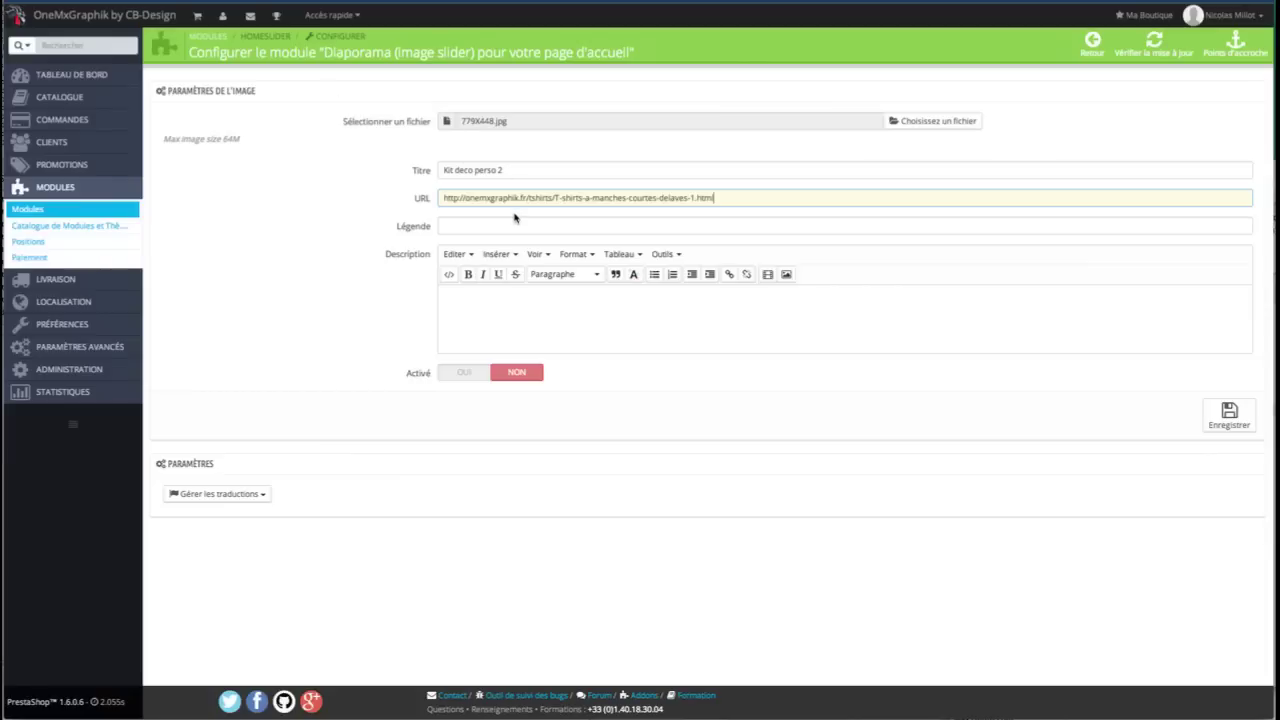
# - Copy the slide's title "Kit deco perso 2" into its caption (Légende) and place the cursor in the description
pyautogui.click(500, 231)
pyautogui.moveTo(514, 171); pyautogui.dragTo(323, 177)
pyautogui.hotkey('ctrl', 'c')
pyautogui.click(473, 226)
pyautogui.hotkey('ctrl', 'v')
pyautogui.click(531, 313)
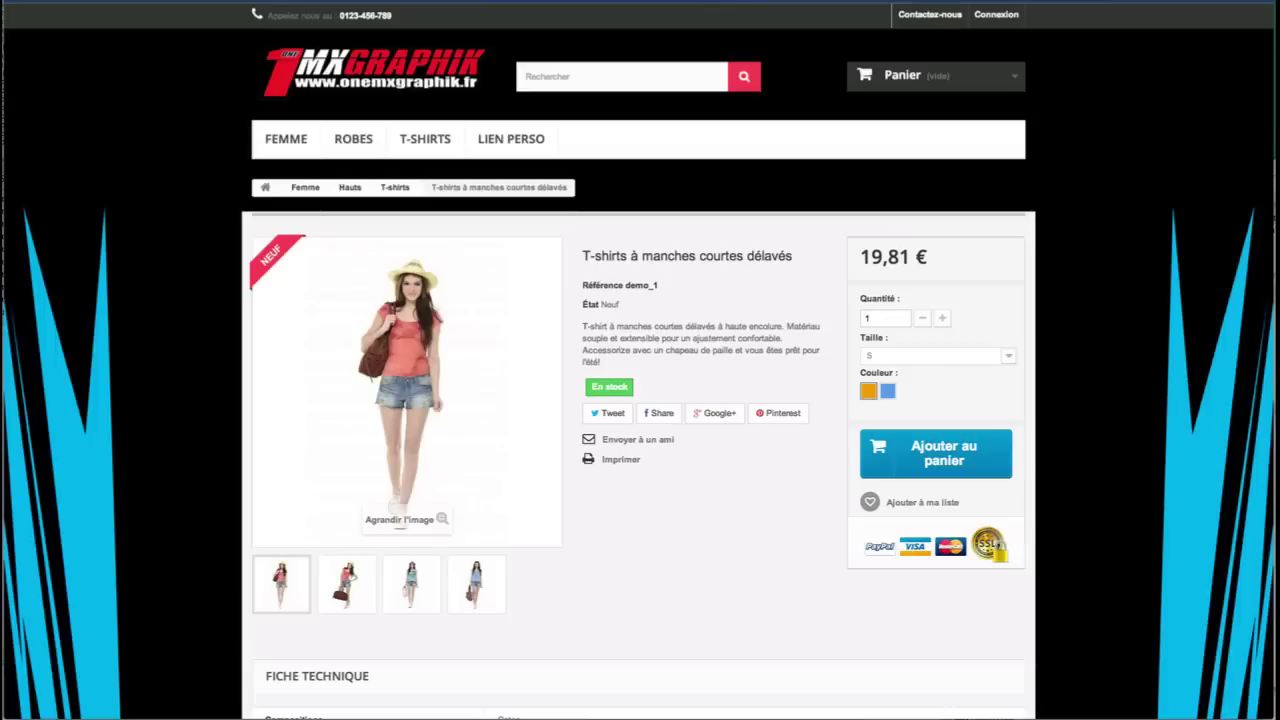
# - Return the storefront to its home page, and set the new slide to activated and save it
pyautogui.click(322, 74)
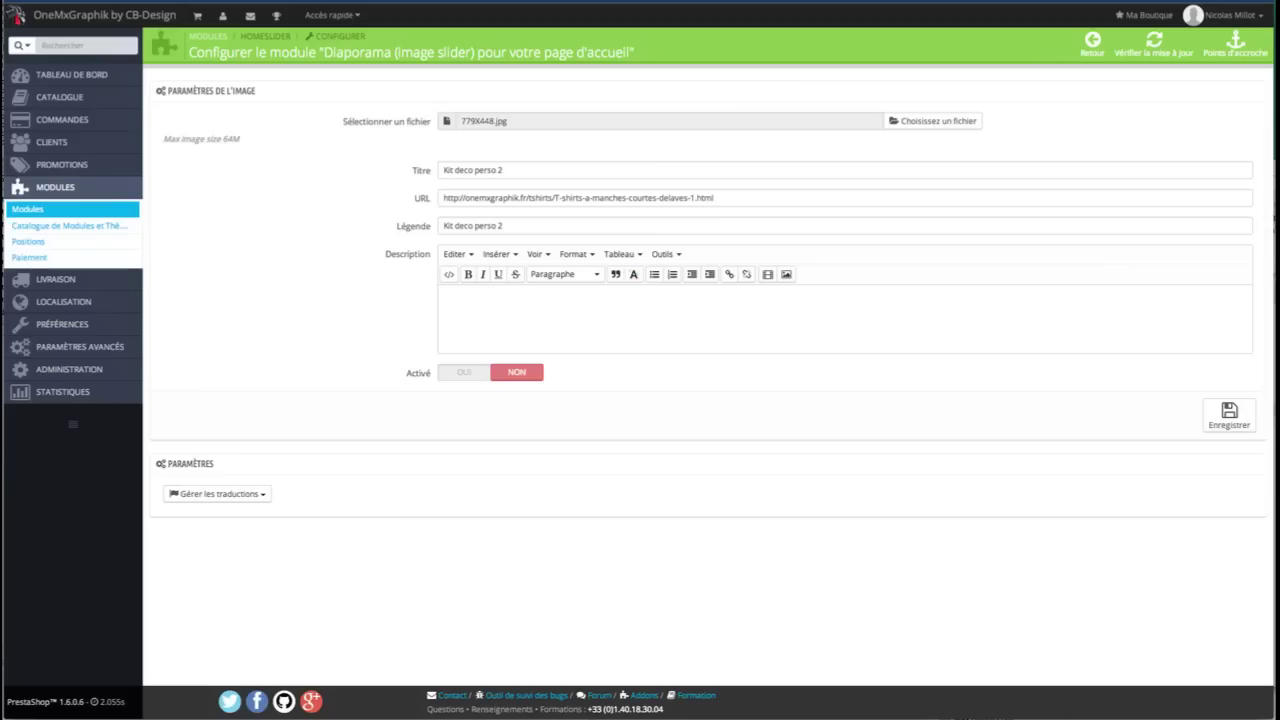
pyautogui.click(463, 372)
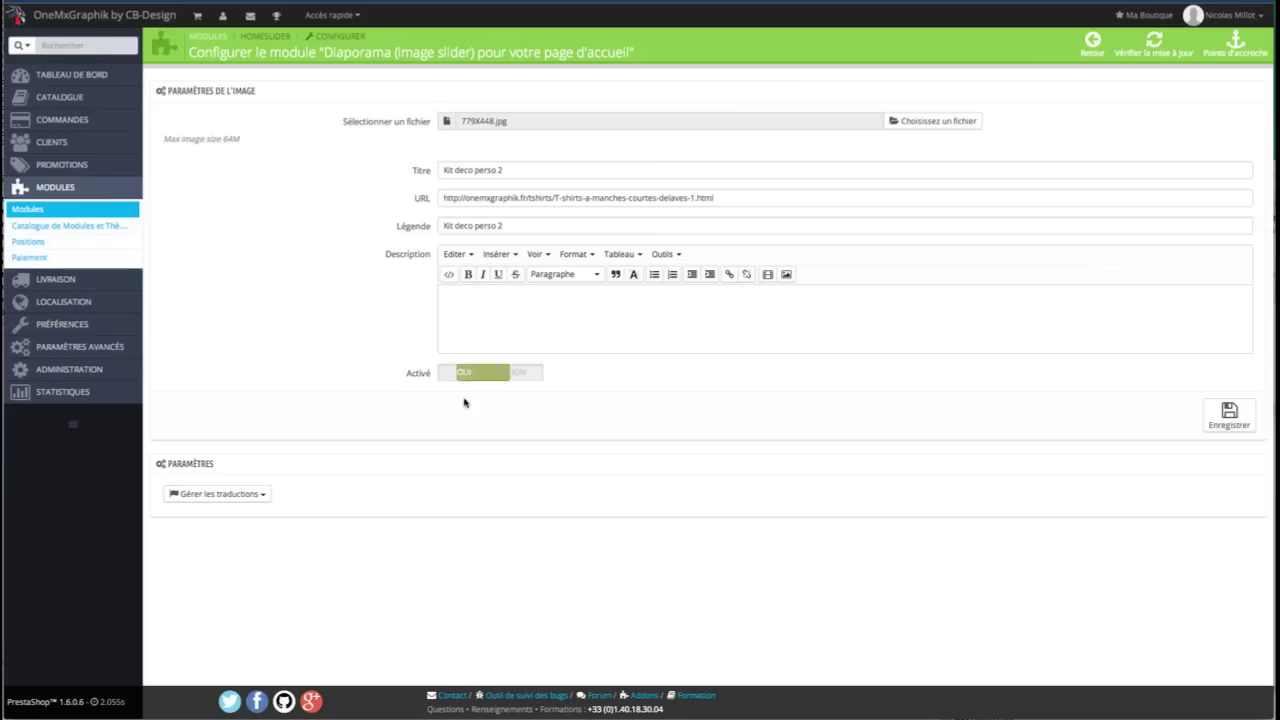
pyautogui.click(1229, 416)
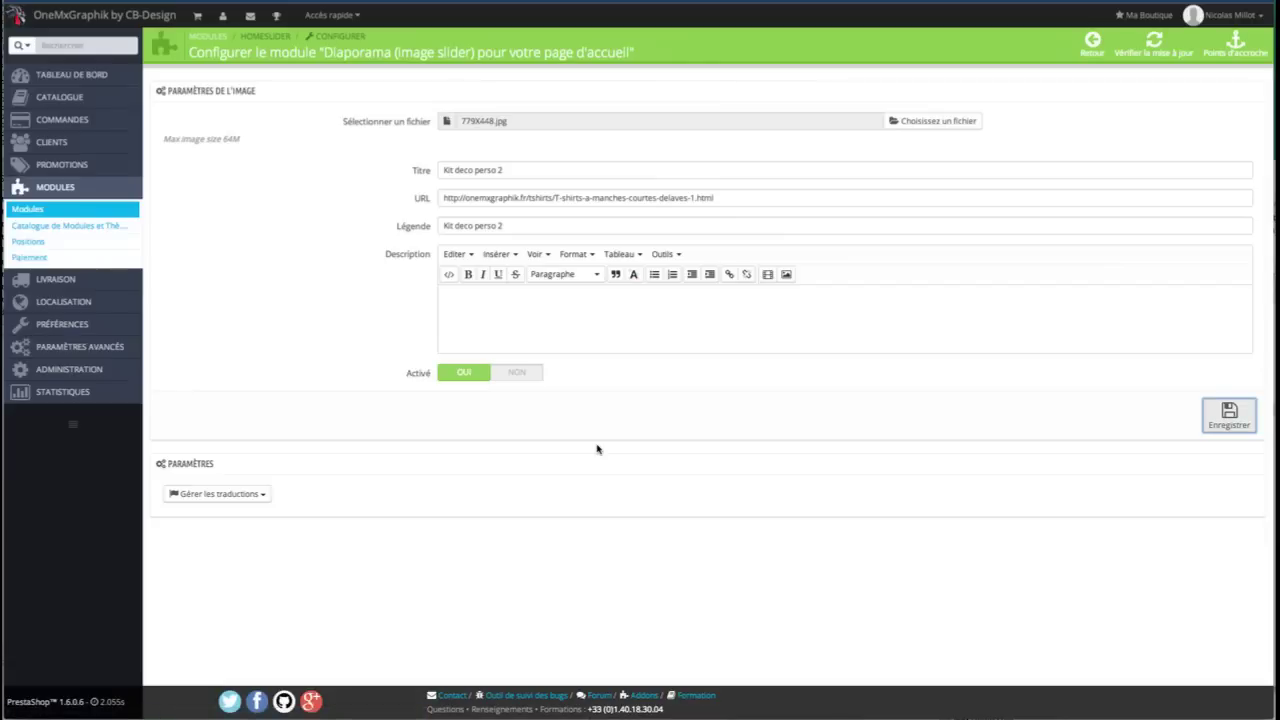
# - Move the "Kit deco perso 2" slide above the "KIT DECO 100% PERSONNALISÉ" slide in the slide list
pyautogui.scroll(-3, 598, 440)
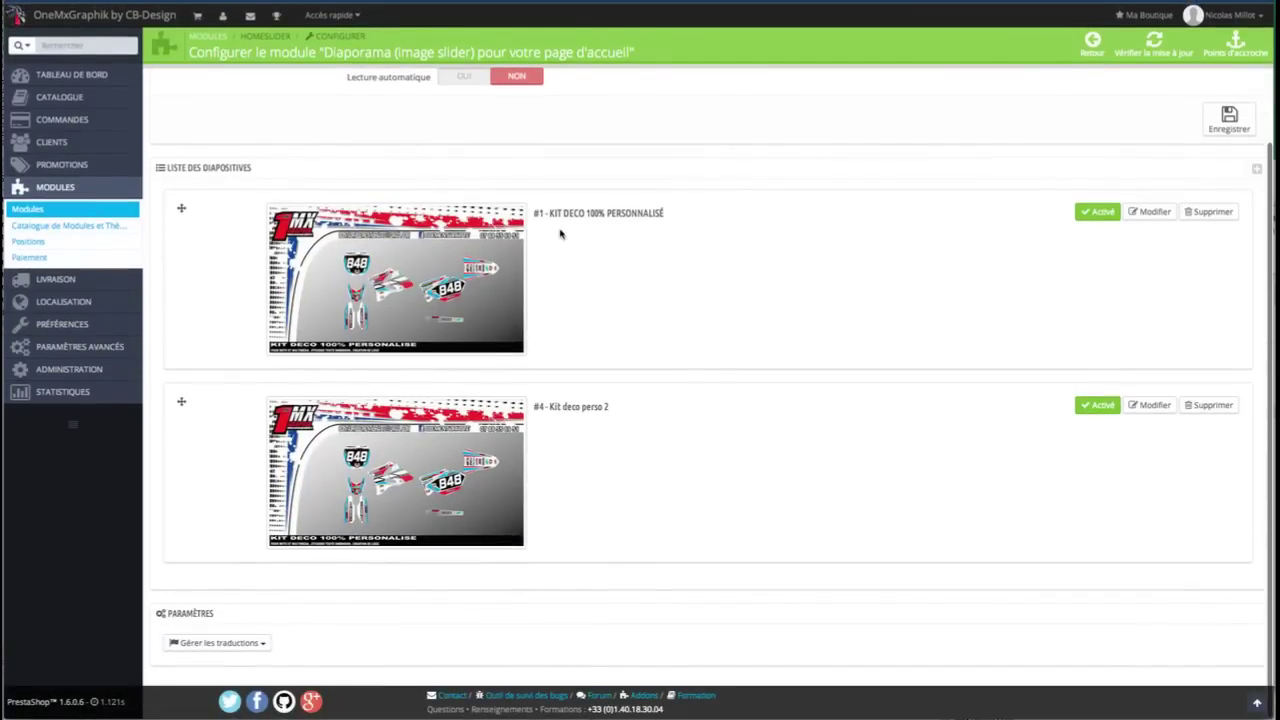
pyautogui.moveTo(208, 472); pyautogui.dragTo(211, 388)
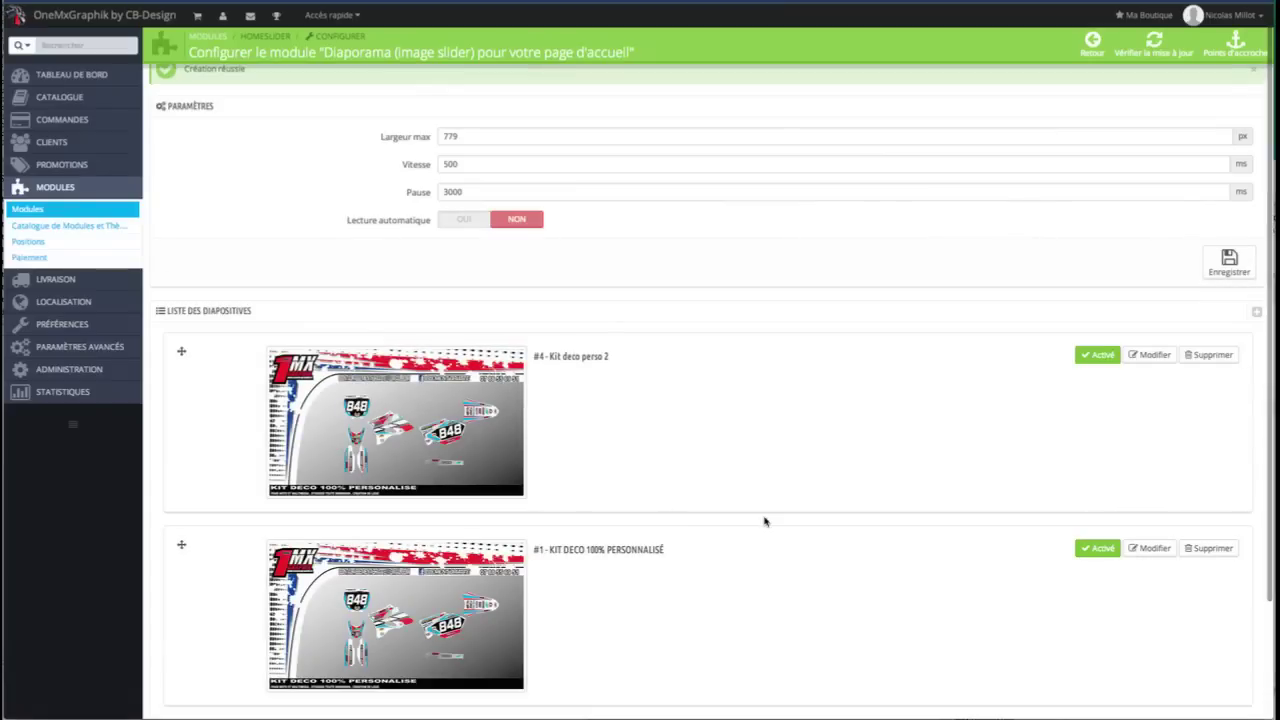
# - Reload the storefront home page and flip back and forth through the slideshow to check its slides
pyautogui.hotkey('ctrl', 'Tab')
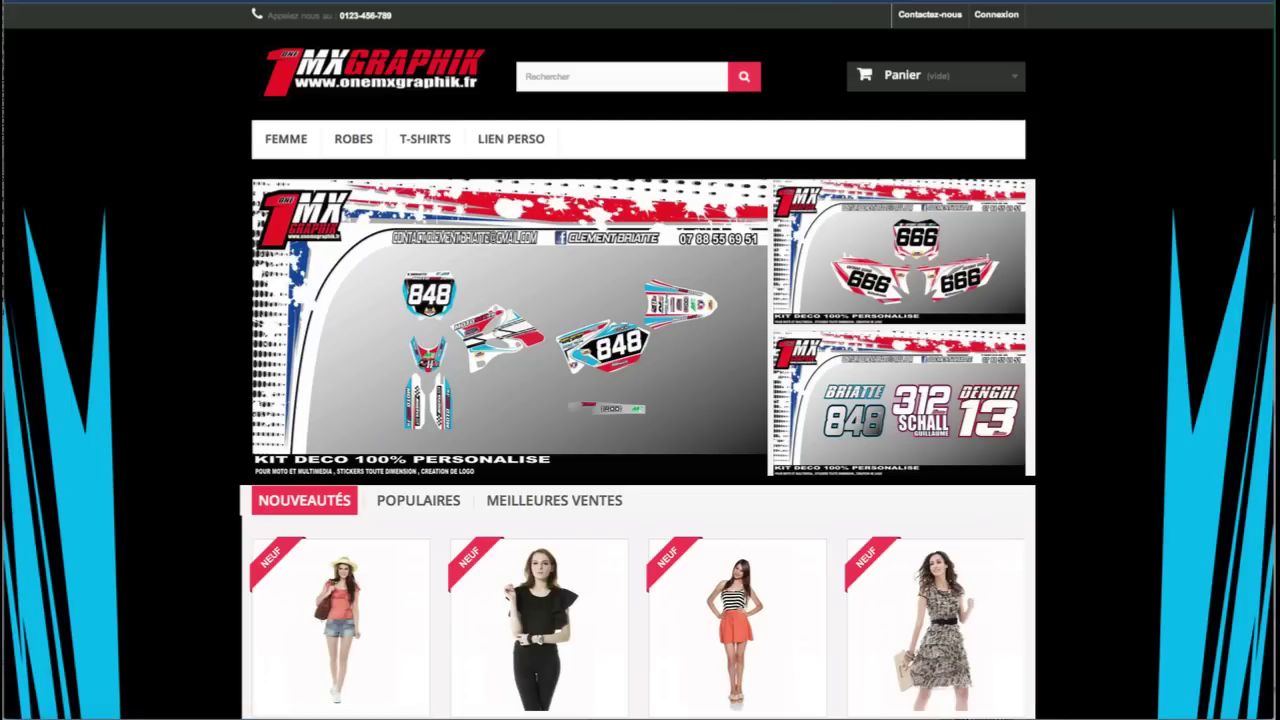
pyautogui.hotkey('ctrl', 'Tab')
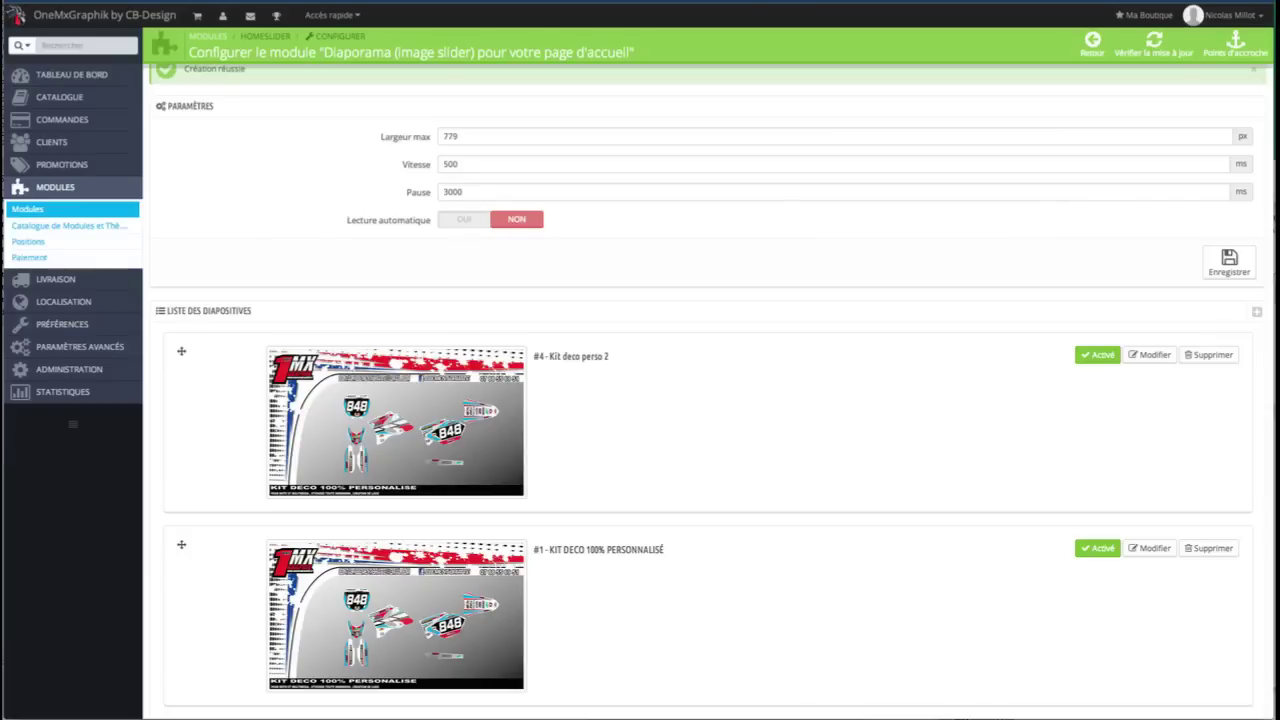
pyautogui.hotkey('ctrl', 'Tab')
pyautogui.press('F5')
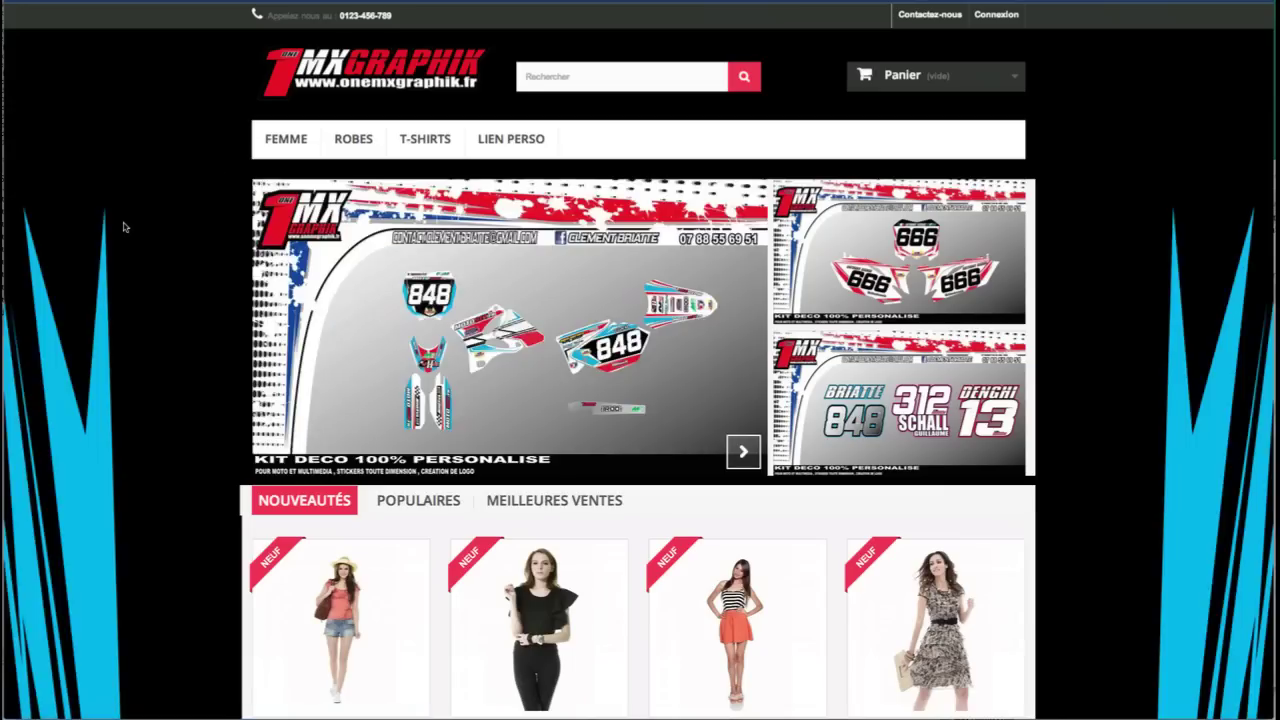
pyautogui.click(753, 459)
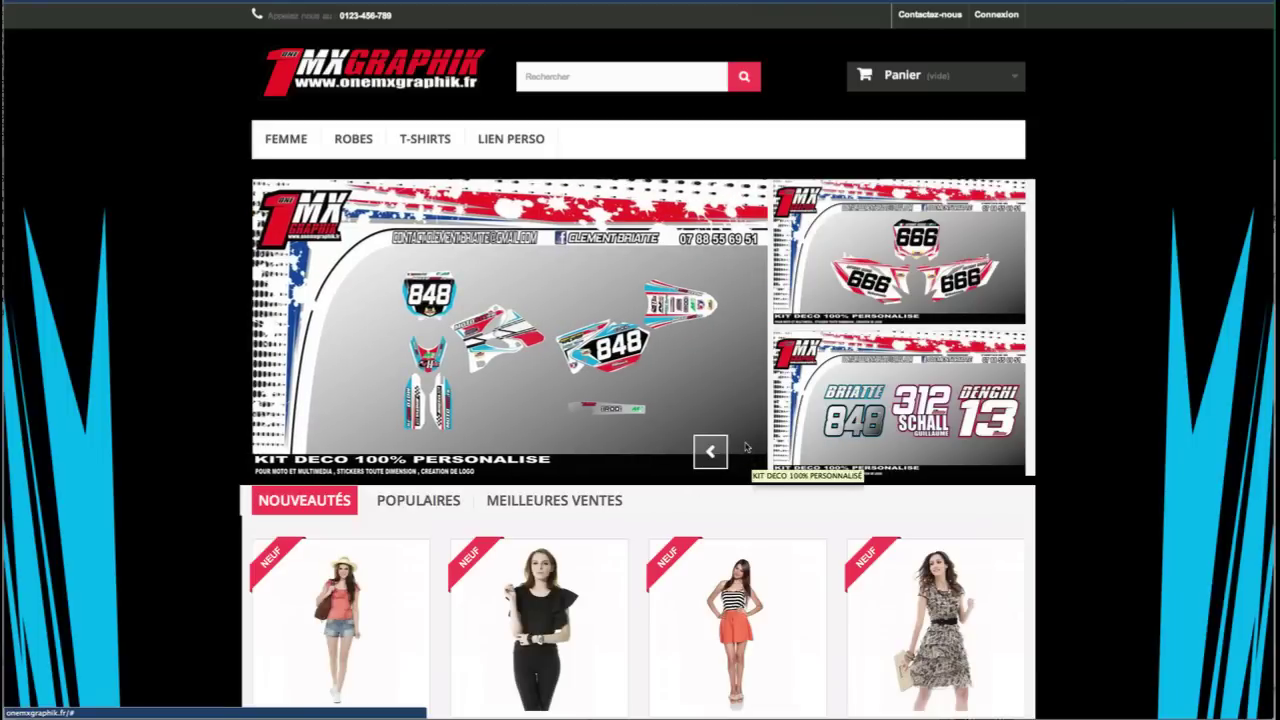
pyautogui.click(717, 451)
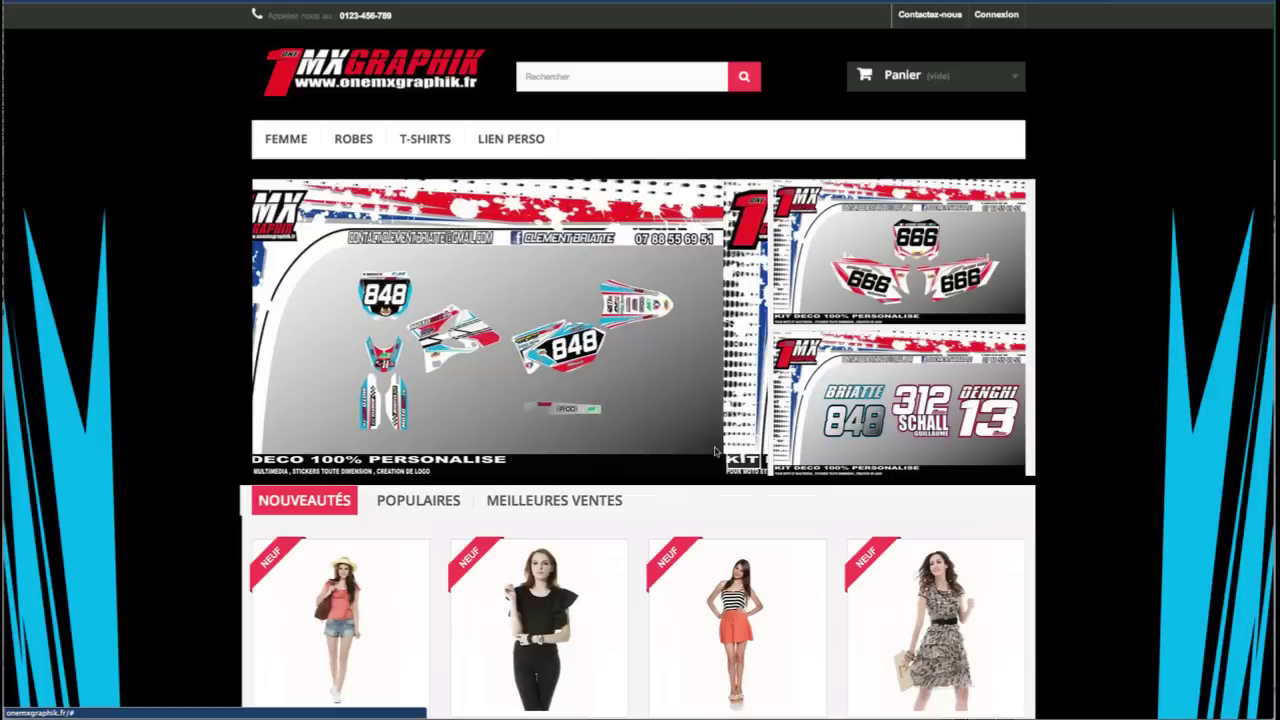
pyautogui.click(748, 455)
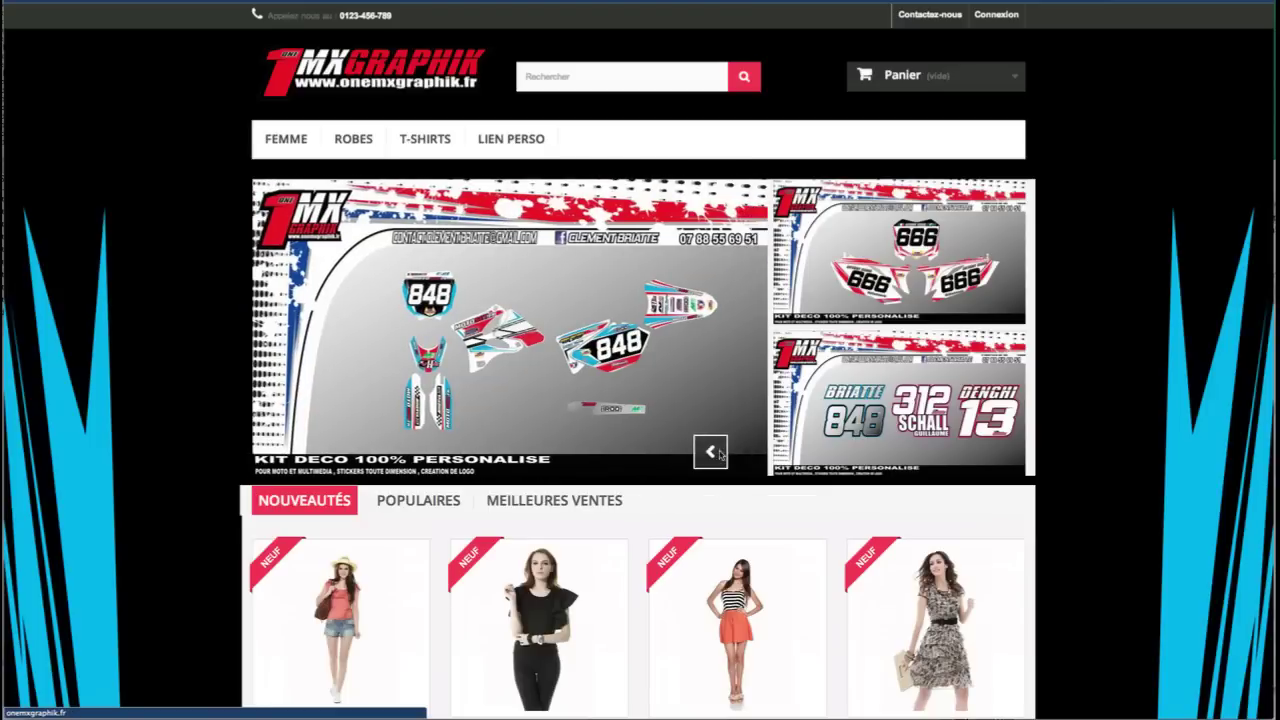
# - Deactivate the "KIT DECO 100% PERSONNALISÉ" and "Kit deco perso 2" slides, and reactivate "KIT DECO 100% PERSONNALISÉ"
pyautogui.click(743, 451)
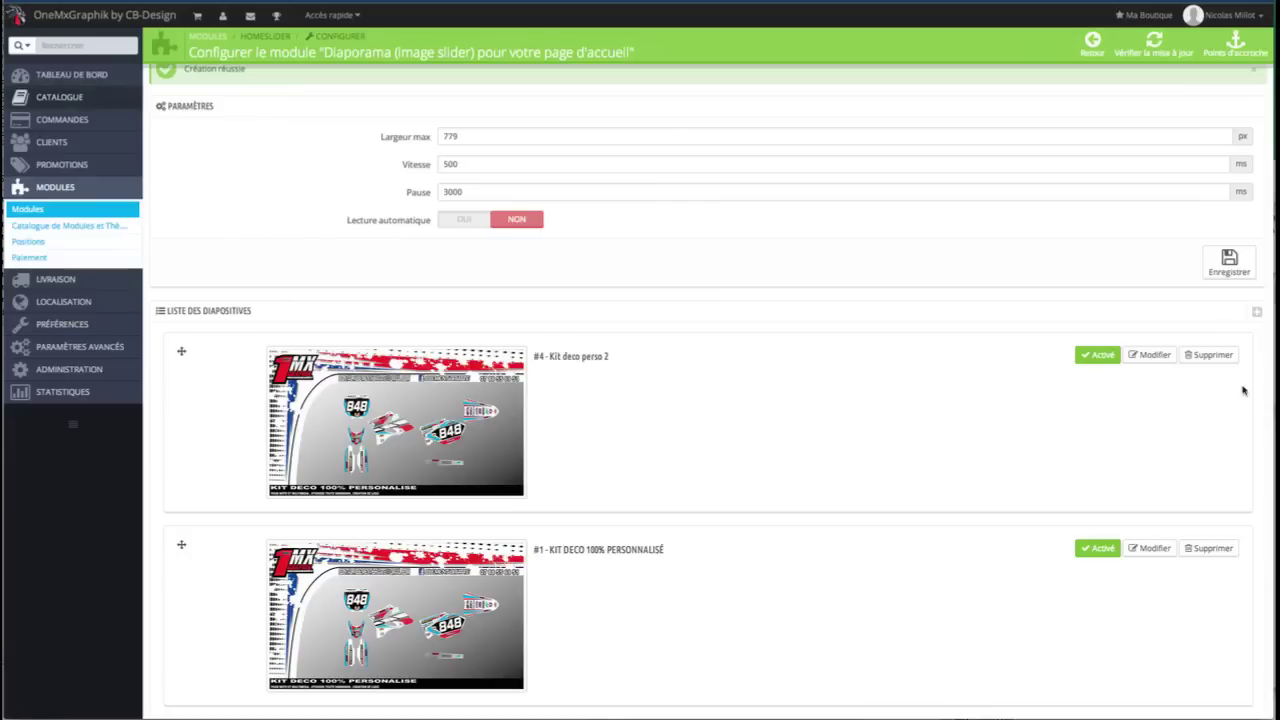
pyautogui.click(1098, 550)
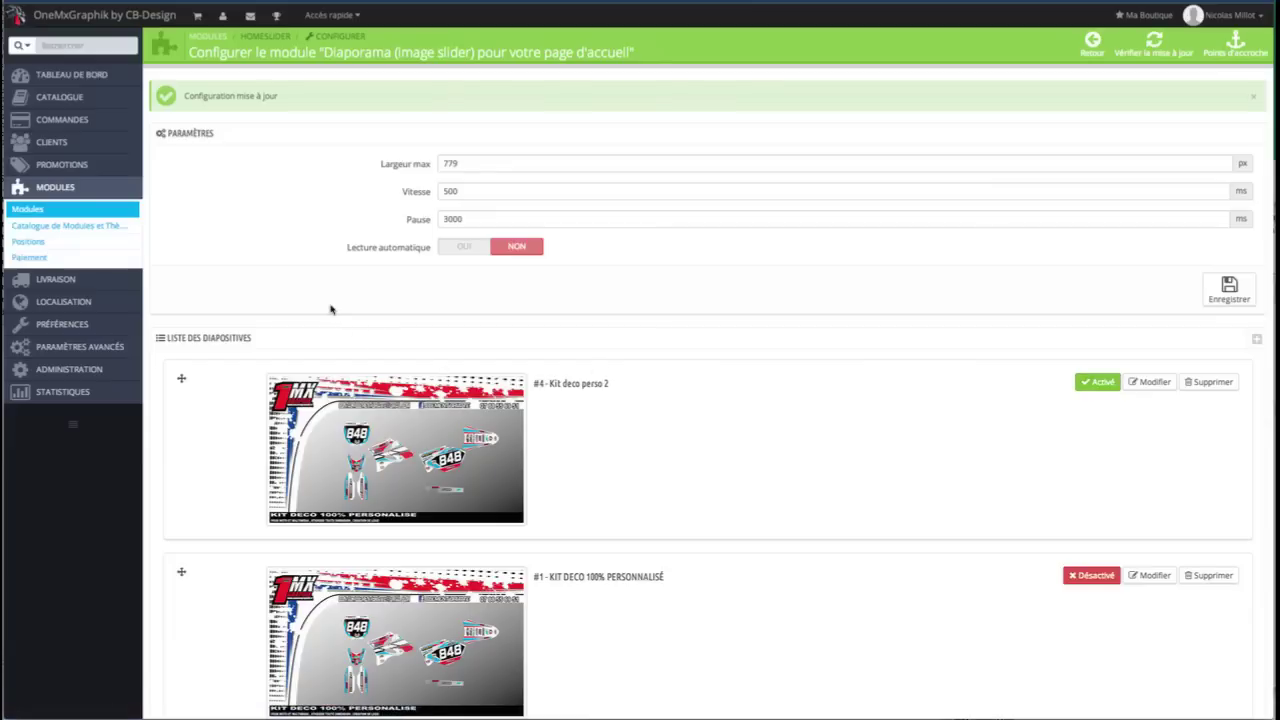
pyautogui.click(1094, 383)
pyautogui.click(1093, 579)
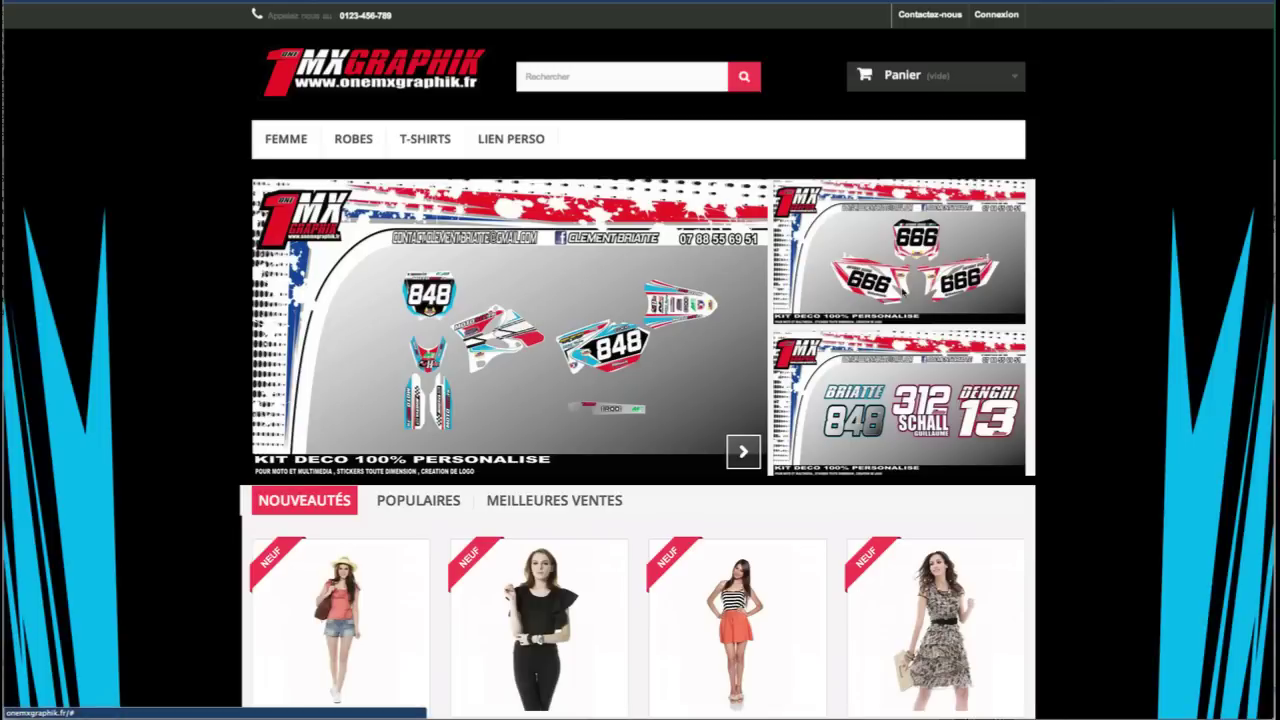
# - Look over the storefront's lower blocks, search the module list for "configura", and open the configuration of "Configurateur de thème"
pyautogui.scroll(-10, 893, 290)
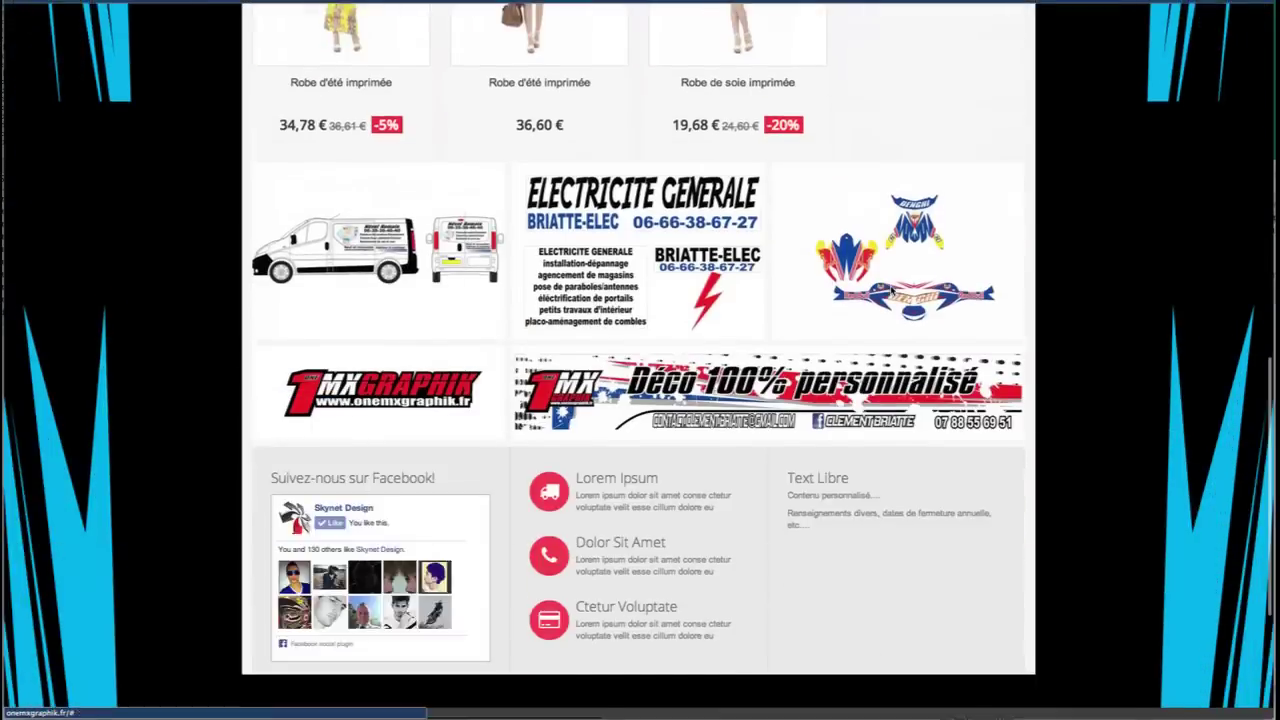
pyautogui.scroll(4, 860, 293)
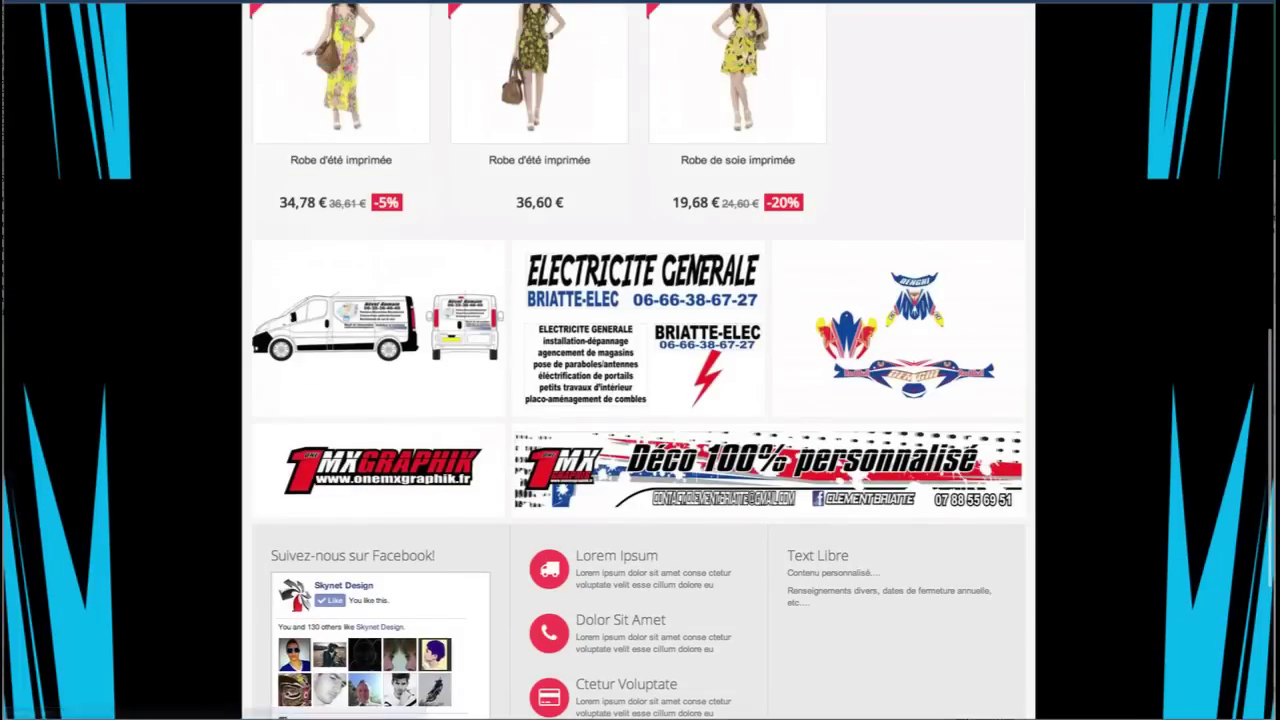
pyautogui.hotkey('ctrl', 'Tab')
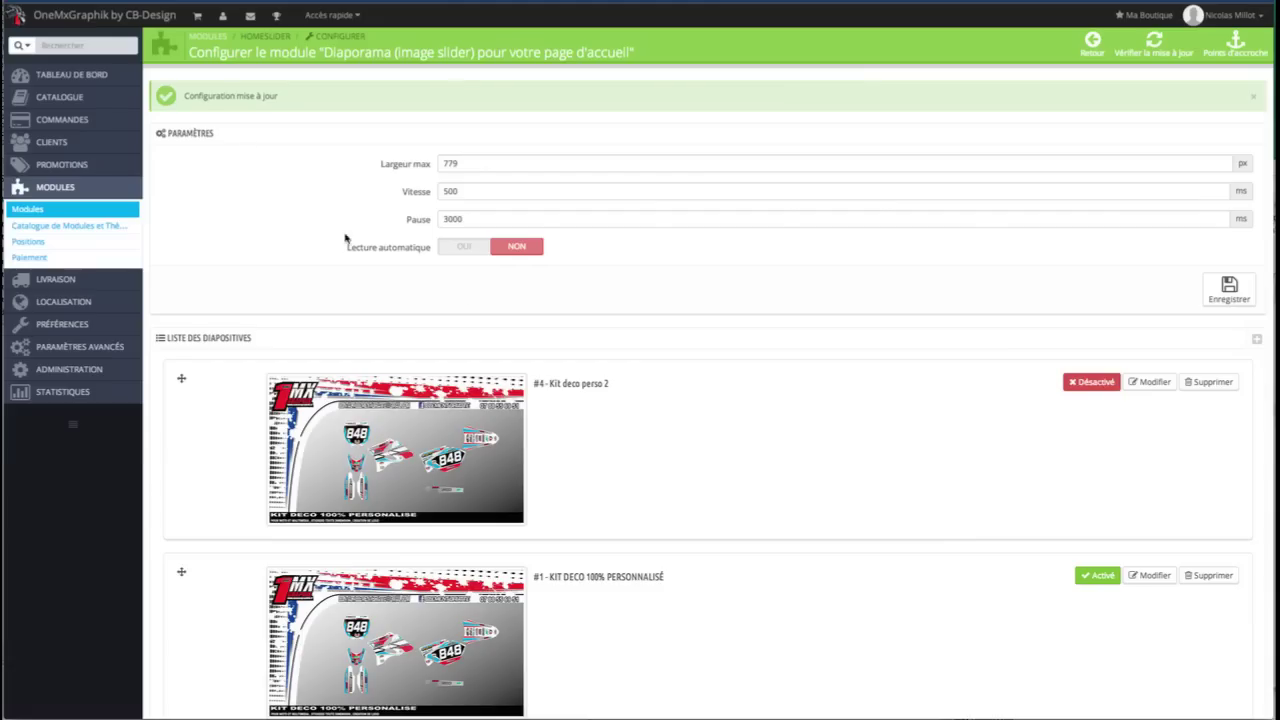
pyautogui.click(27, 210)
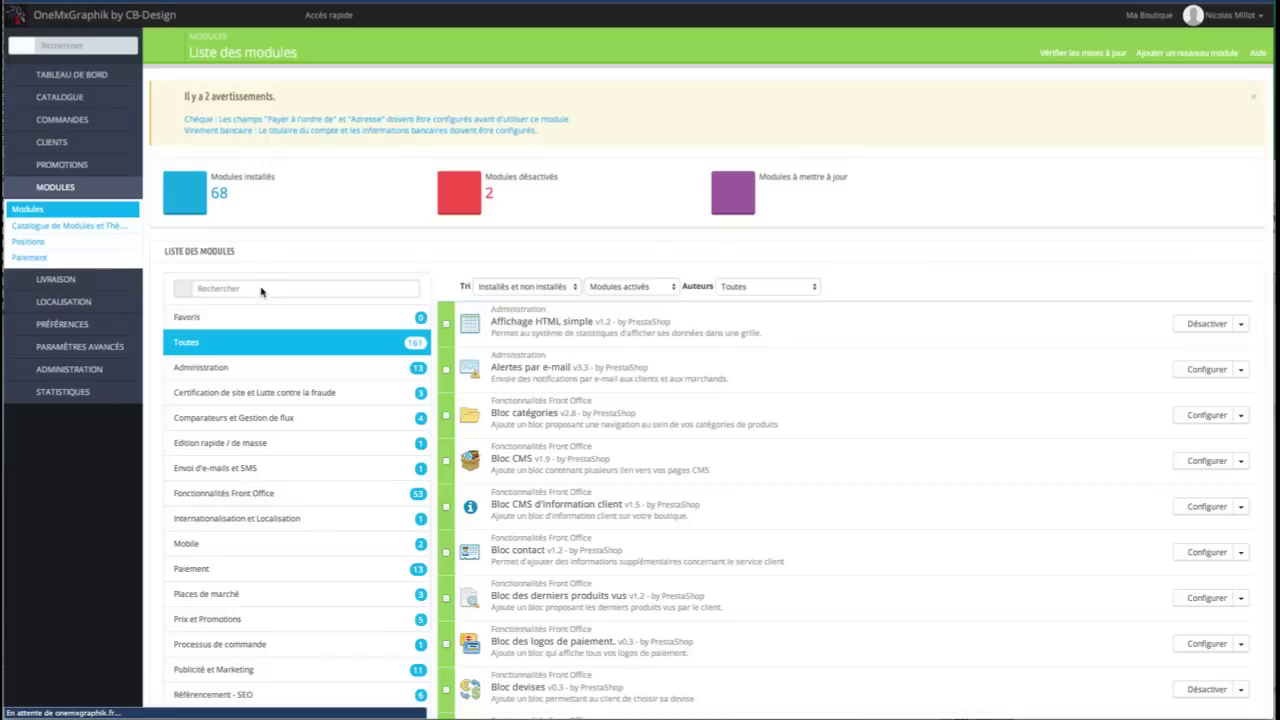
pyautogui.click(231, 289)
pyautogui.write('config')
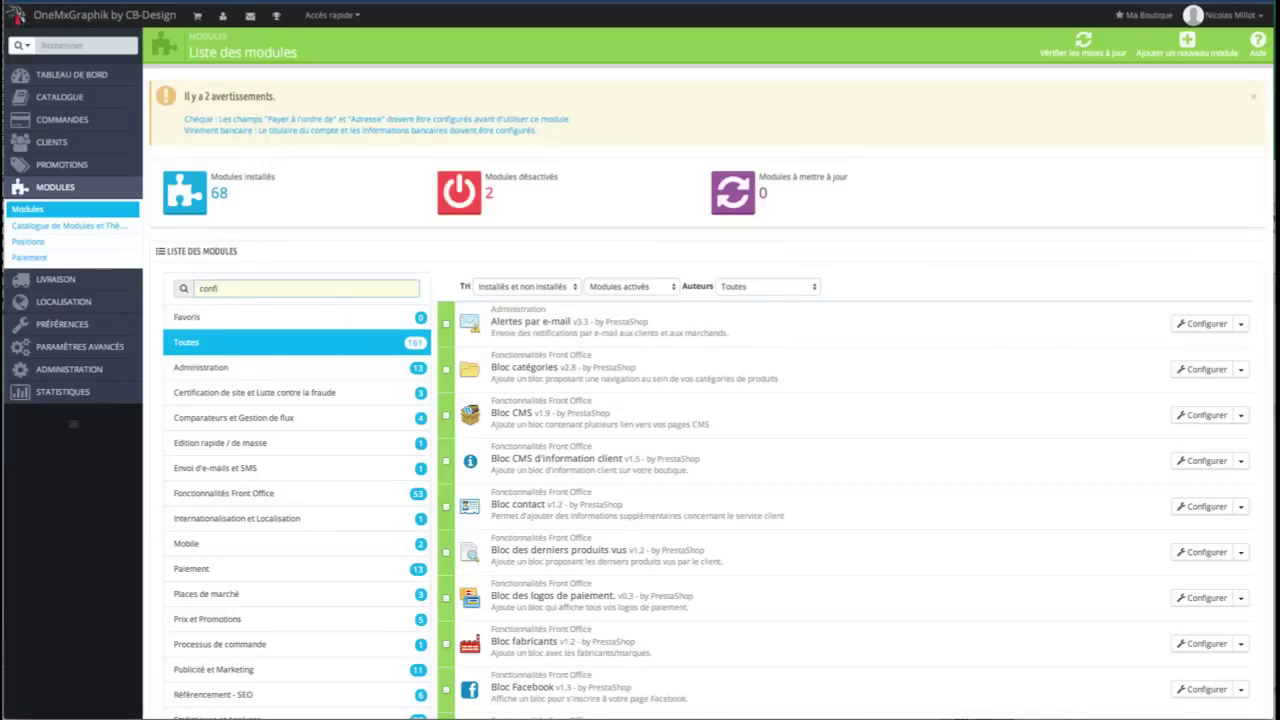
pyautogui.moveTo(262, 294); pyautogui.dragTo(172, 290)
pyautogui.click(240, 293)
pyautogui.write('ur')
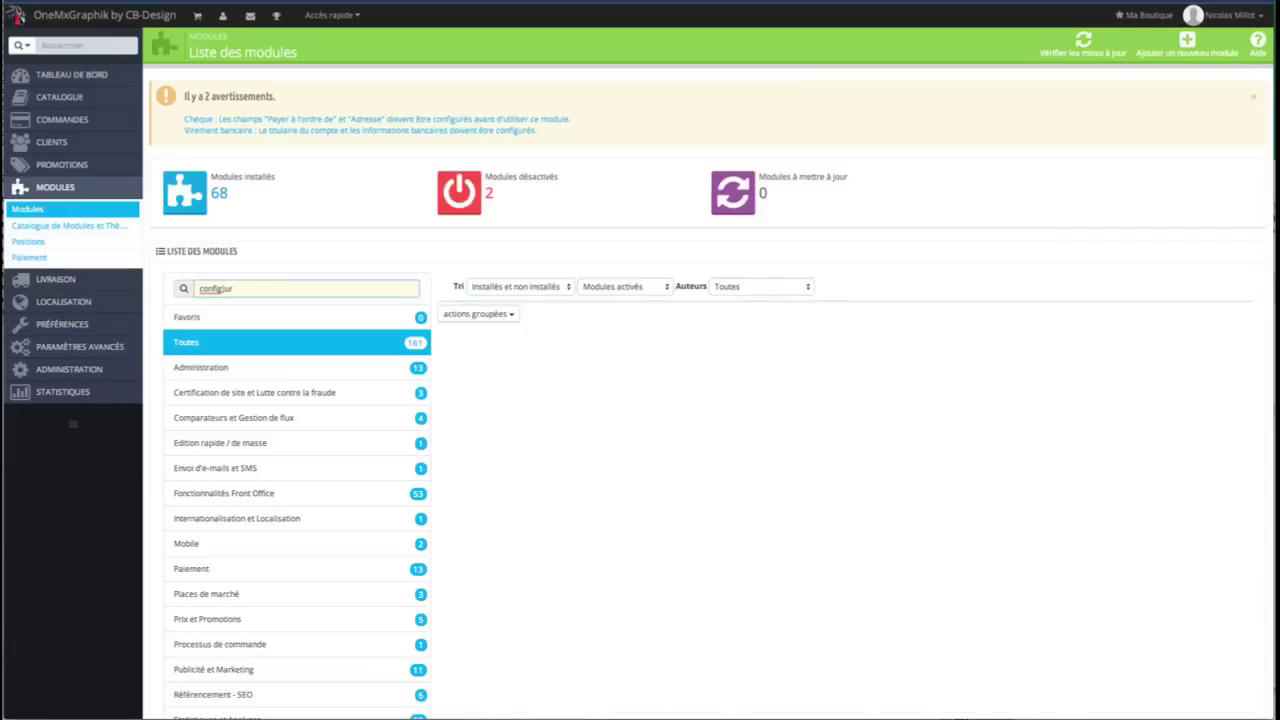
pyautogui.press('BackSpace')
pyautogui.press('BackSpace')
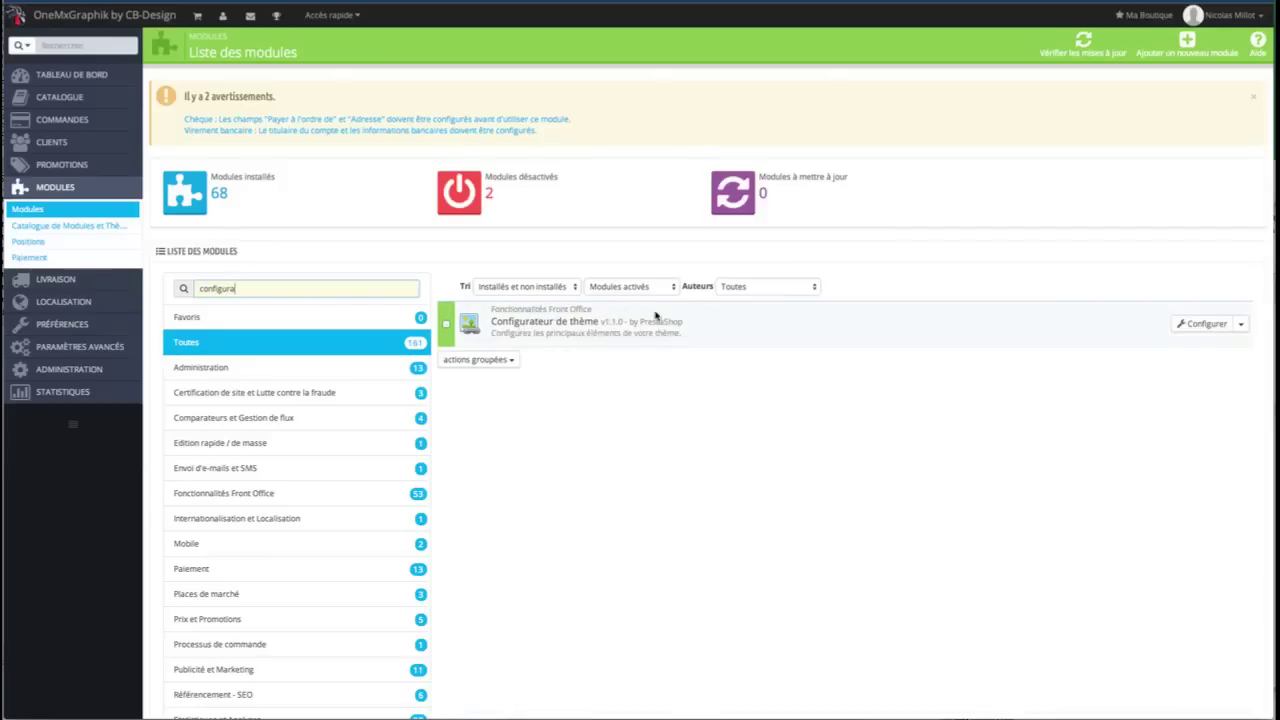
pyautogui.click(1196, 326)
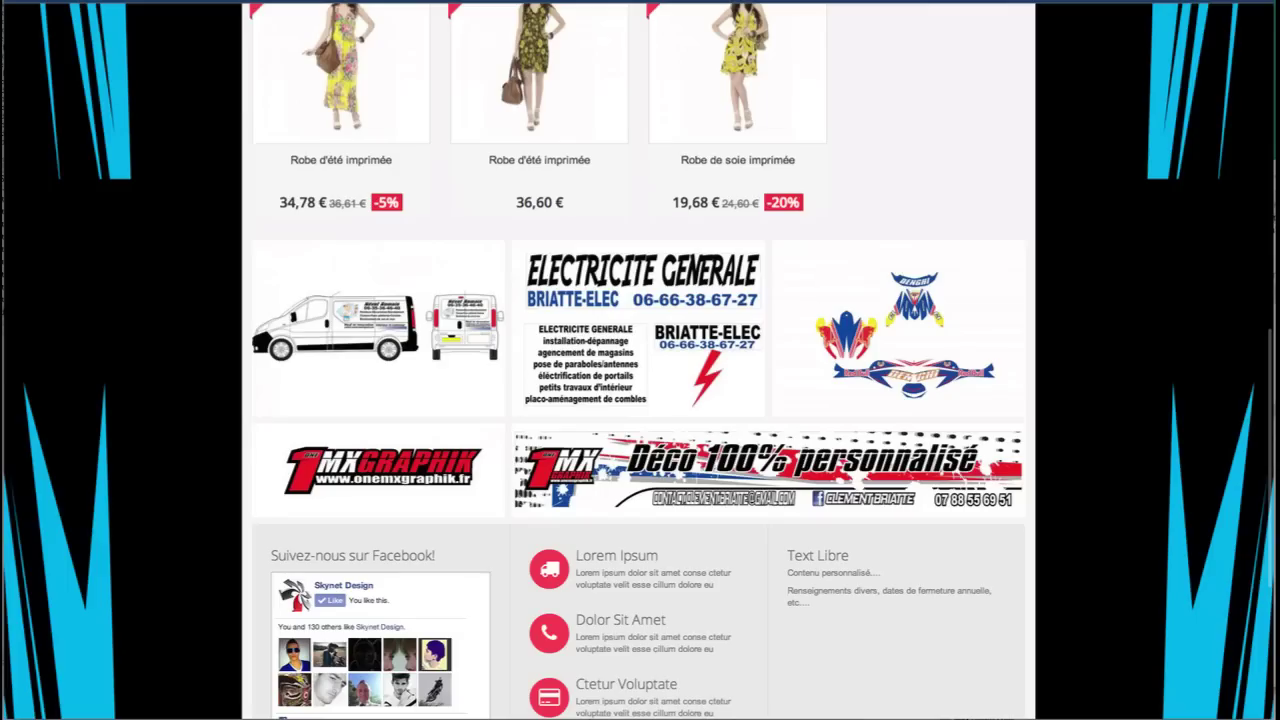
# - Enable the display of links to social network accounts in the theme configurator, save, and reload the storefront at its footer
pyautogui.scroll(-4, 658, 514)
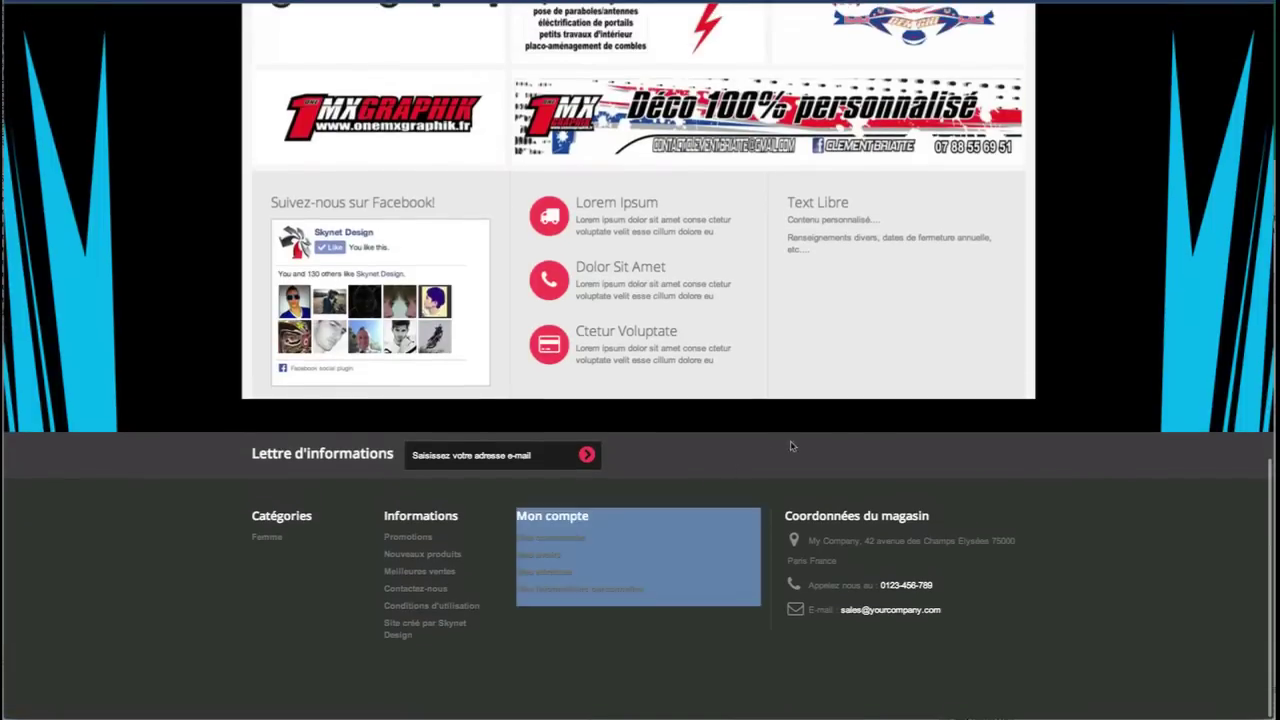
pyautogui.moveTo(712, 430); pyautogui.dragTo(1063, 486)
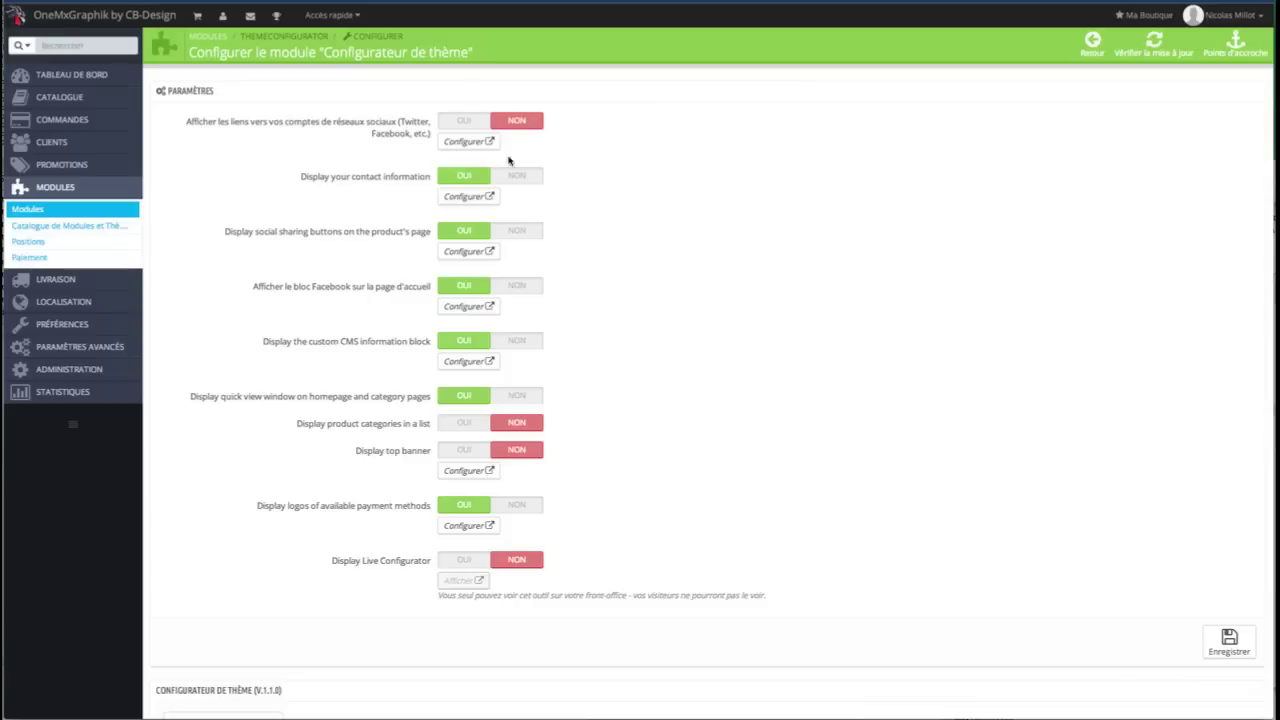
pyautogui.click(455, 121)
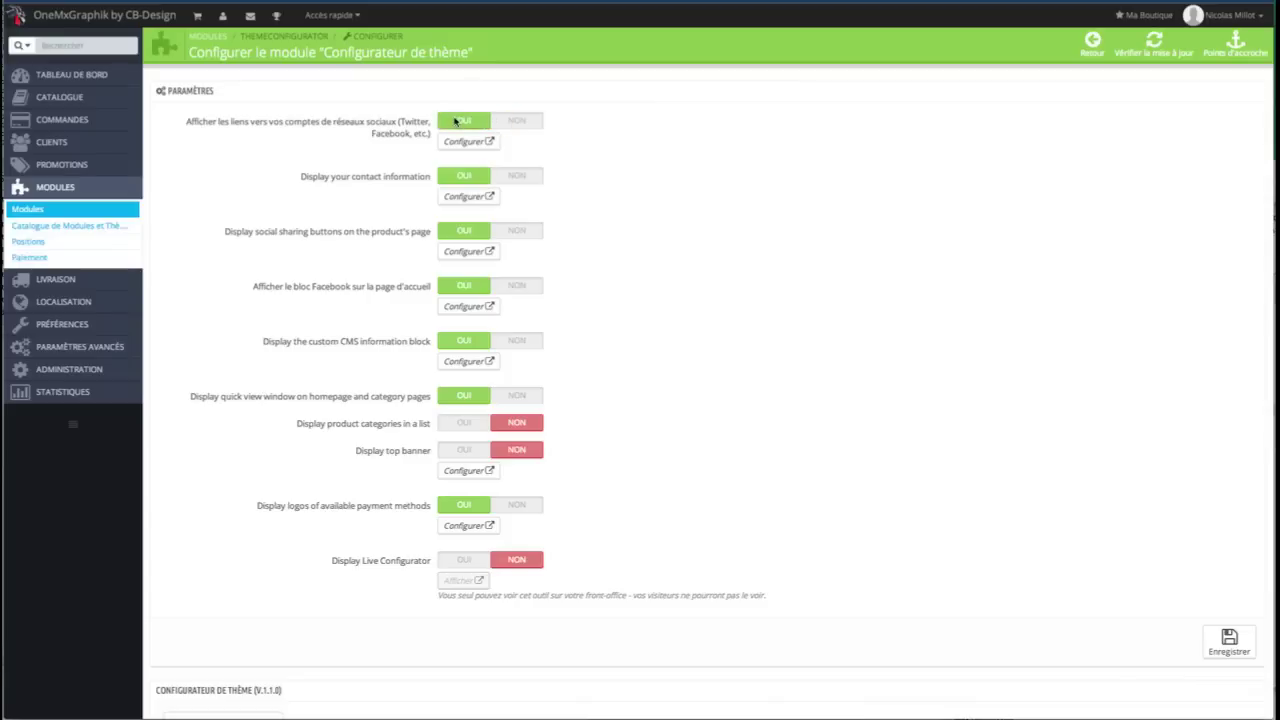
pyautogui.click(1229, 641)
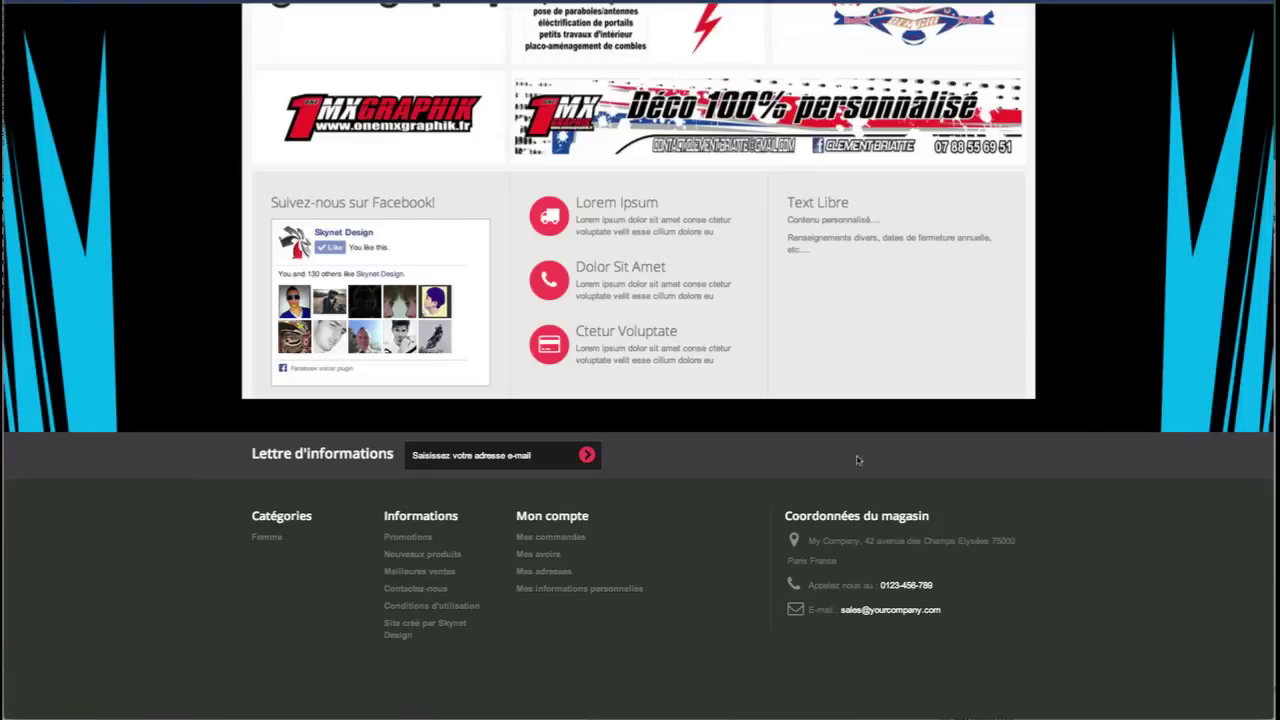
pyautogui.press('F5')
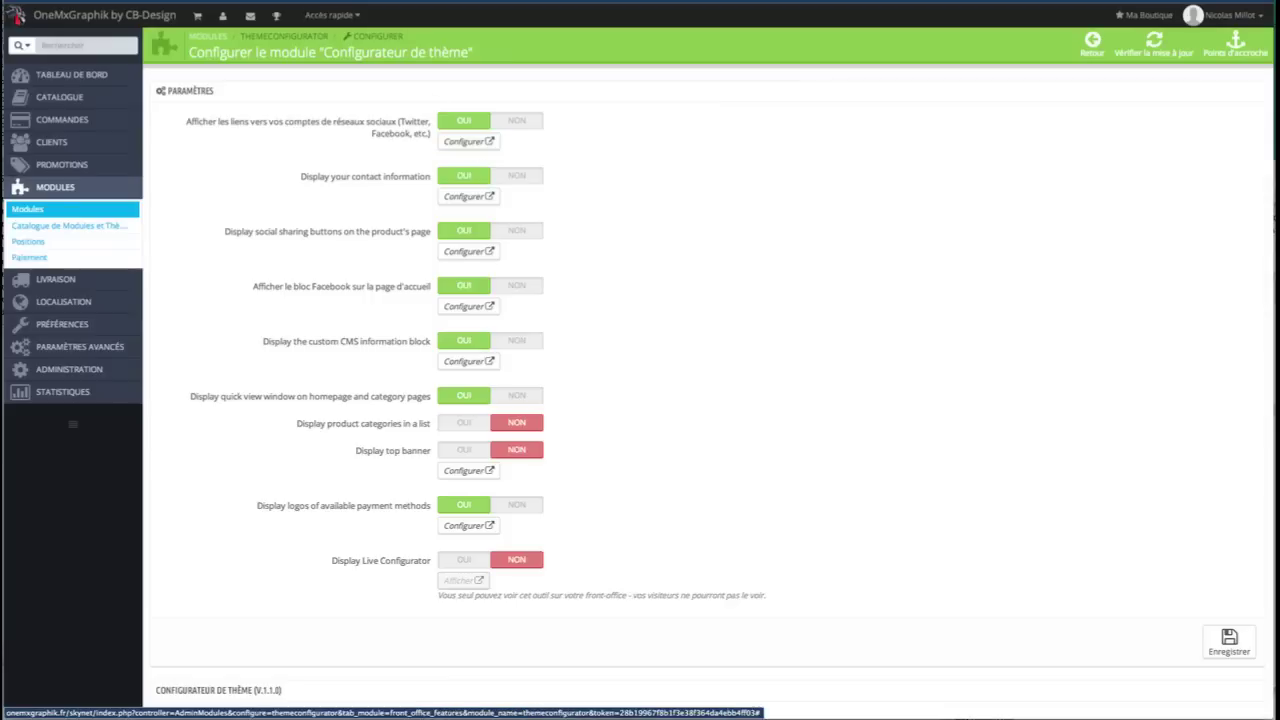
# - Open the social block's configuration and go through its Facebook, Twitter, RSS, YouTube, Google Plus and Pinterest URL fields
pyautogui.click(467, 143)
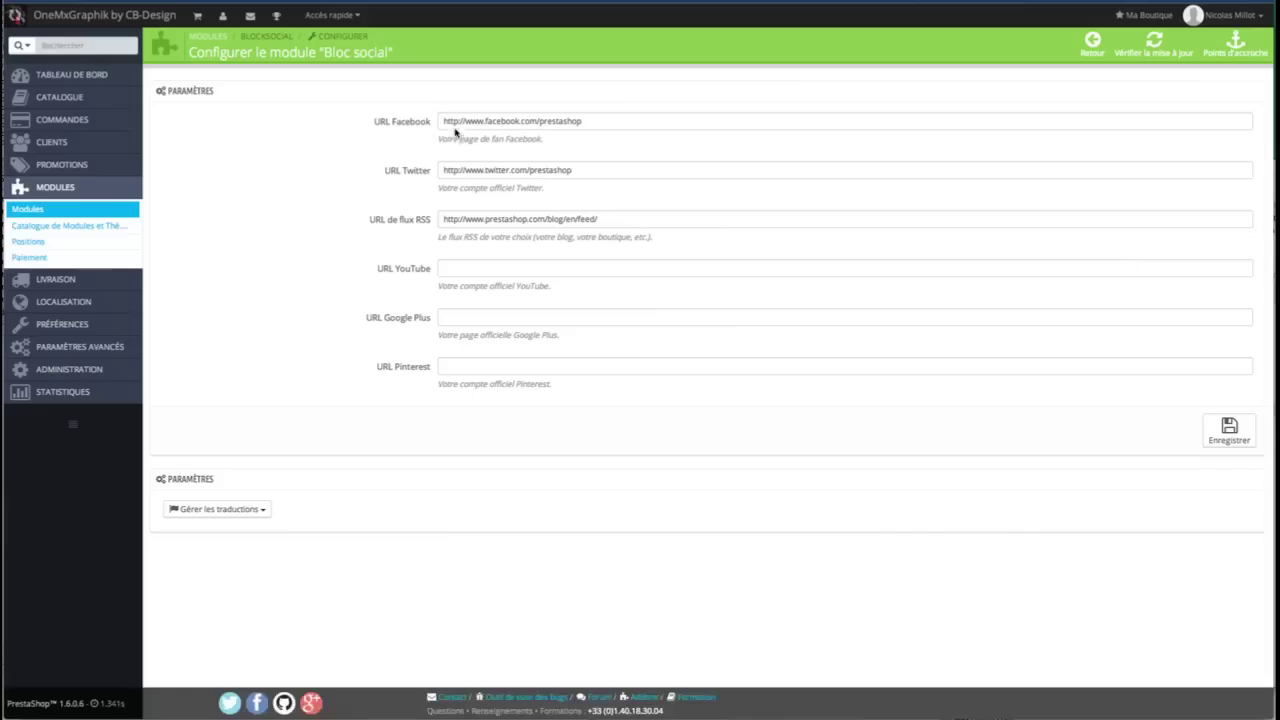
pyautogui.moveTo(446, 121); pyautogui.dragTo(410, 175)
pyautogui.moveTo(456, 219); pyautogui.dragTo(476, 310)
pyautogui.click(475, 272)
pyautogui.click(494, 320)
pyautogui.click(498, 368)
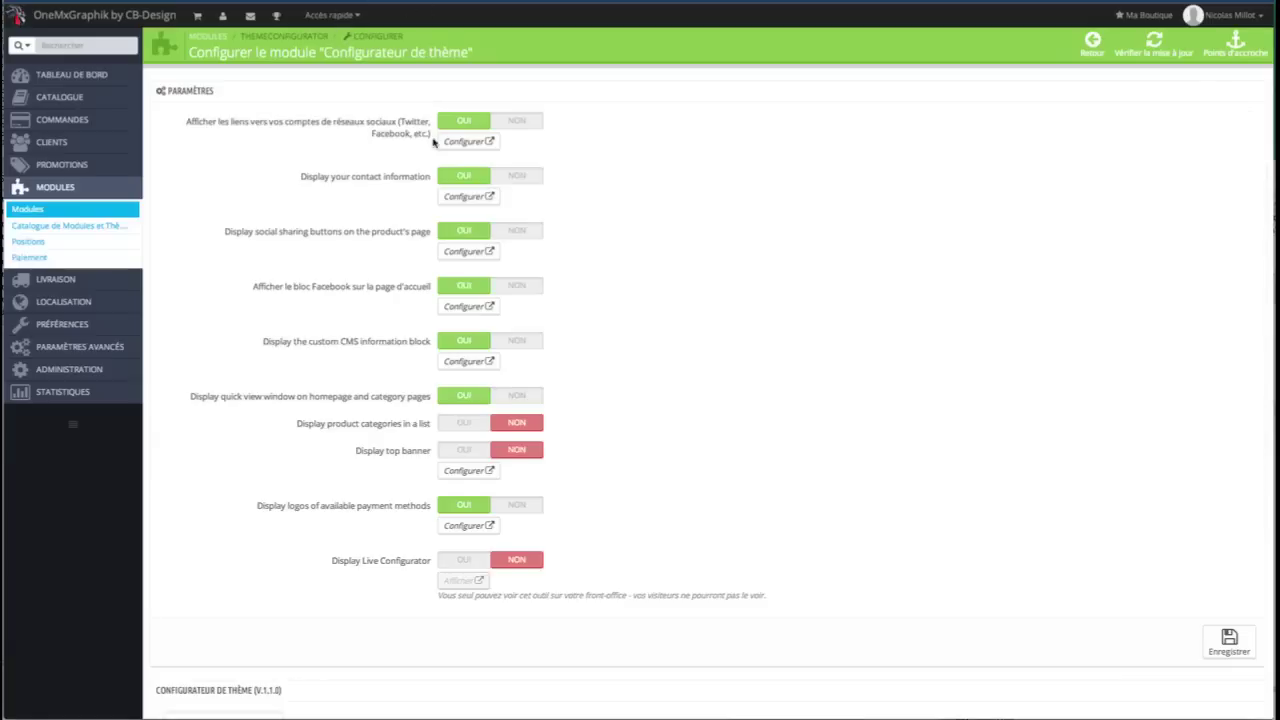
# - Set the display of social network account links back to NON and go back up the storefront home page
pyautogui.click(515, 122)
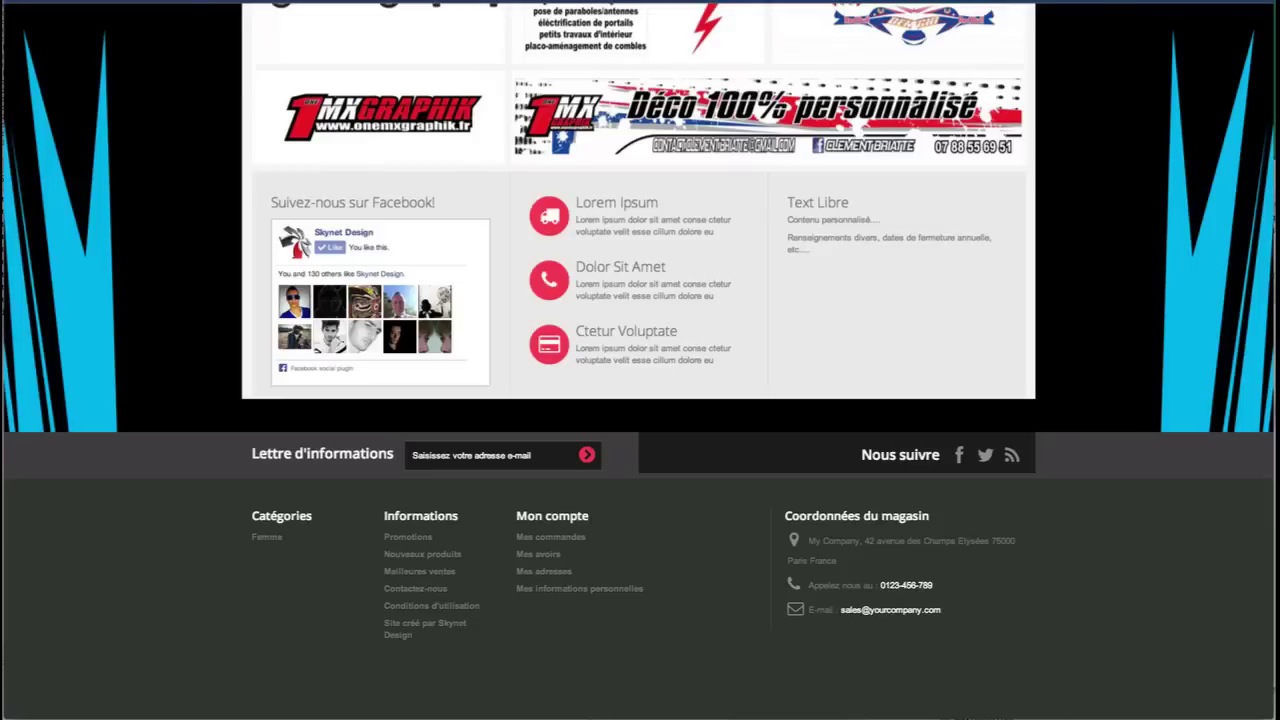
pyautogui.scroll(10, 360, 177)
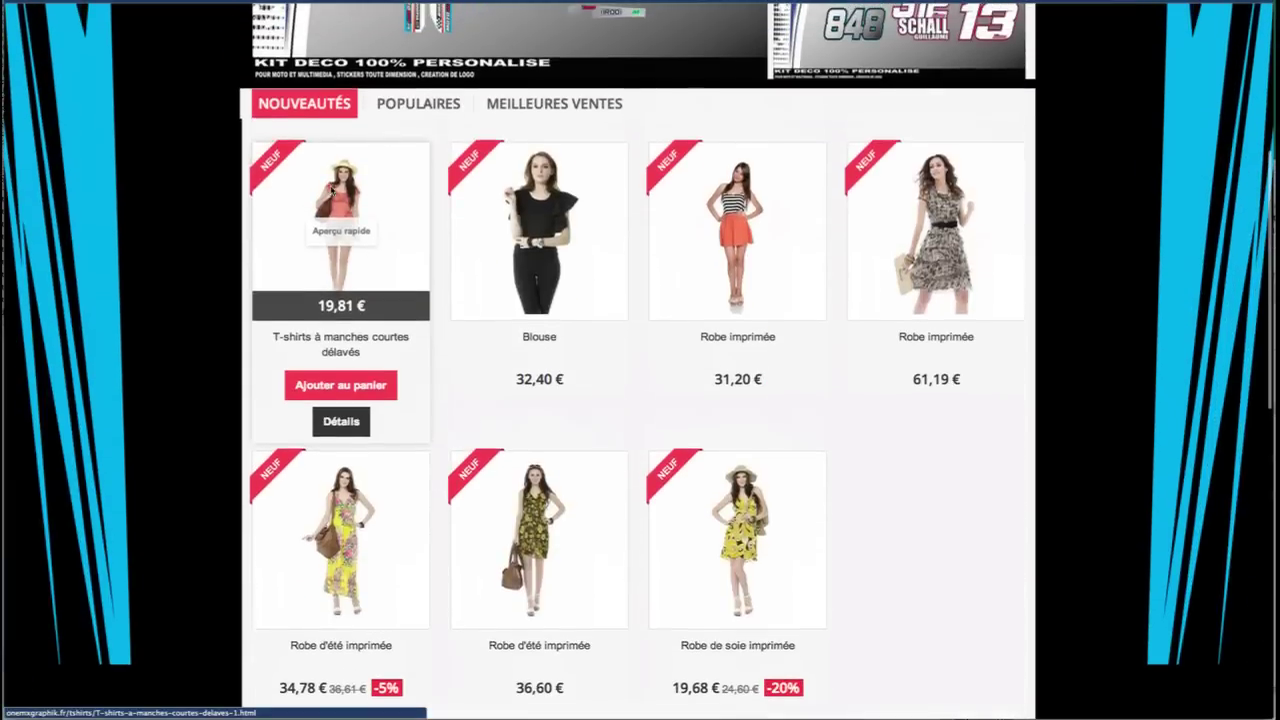
pyautogui.click(364, 36)
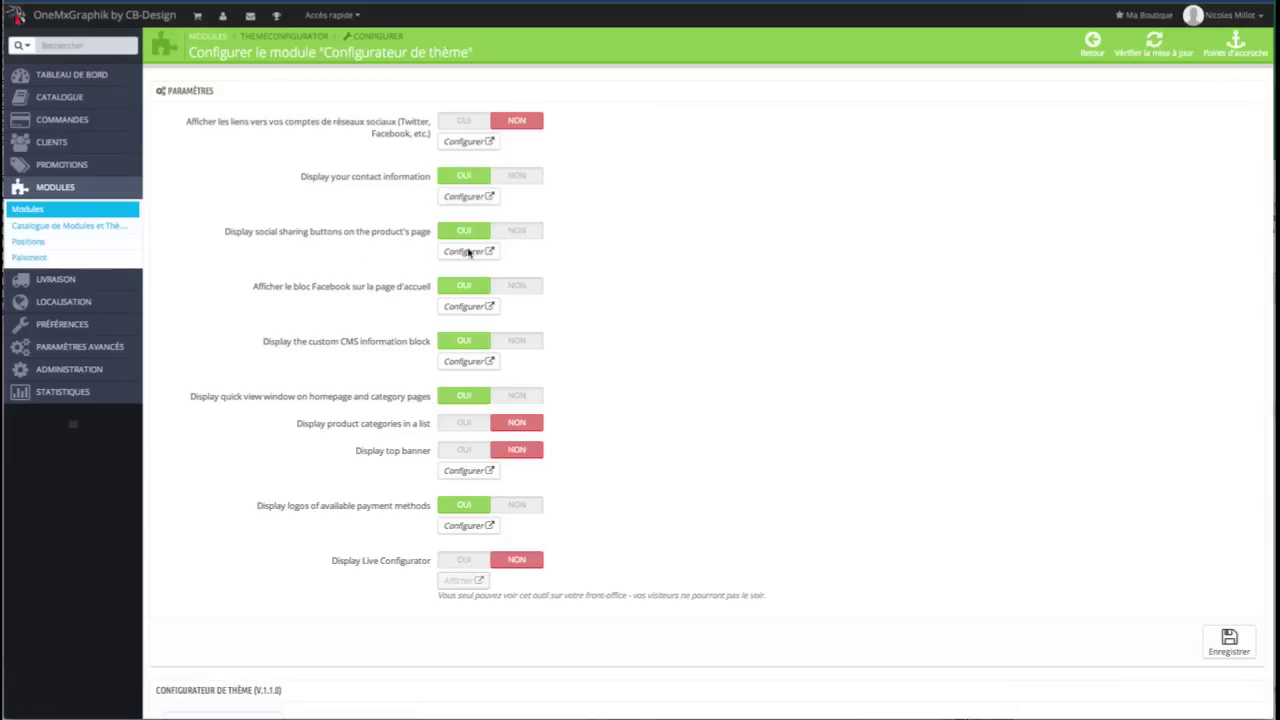
# - Examine the theme configurator's settings for product sharing buttons, the custom CMS information block and contact information
pyautogui.click(469, 251)
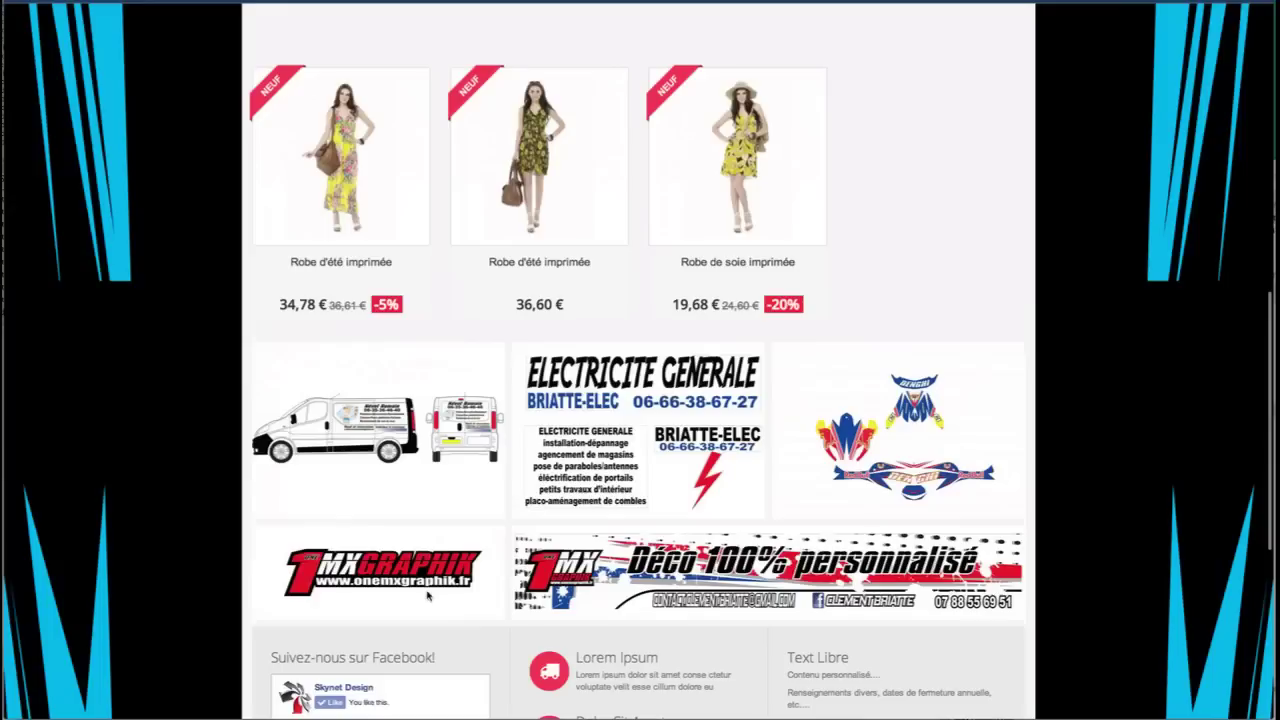
pyautogui.scroll(-3, 406, 423)
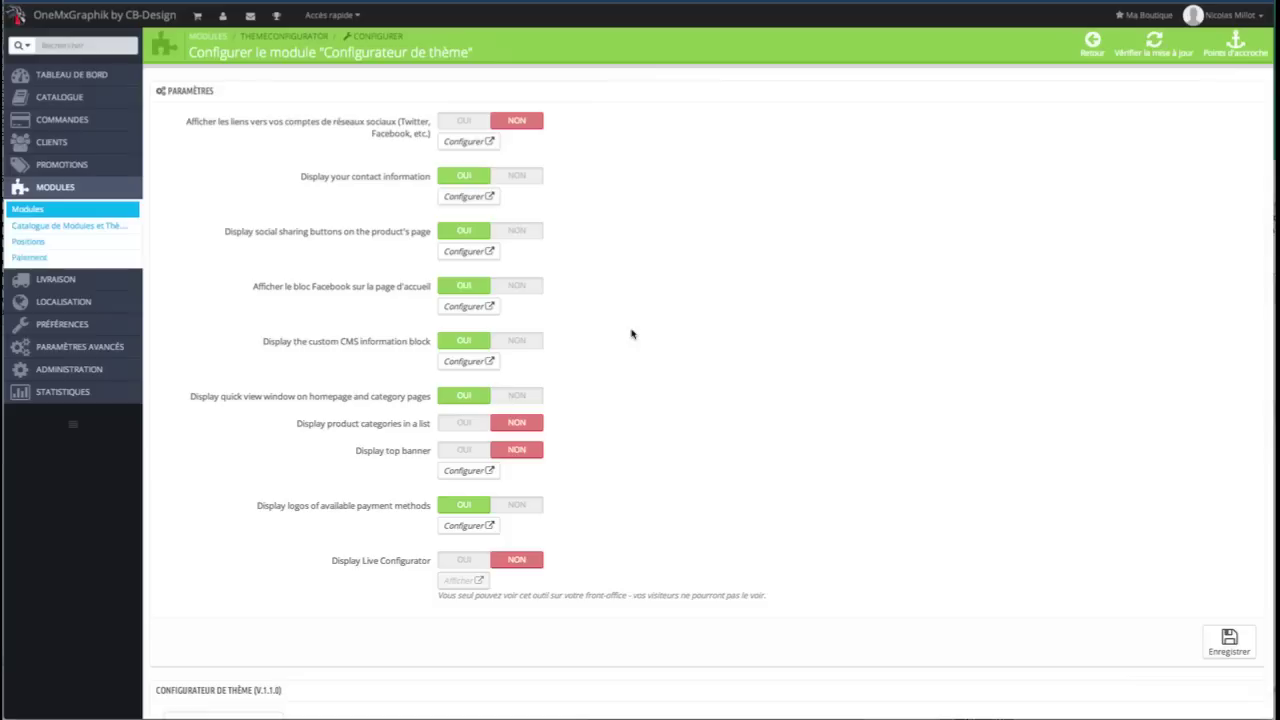
pyautogui.scroll(-1, 590, 343)
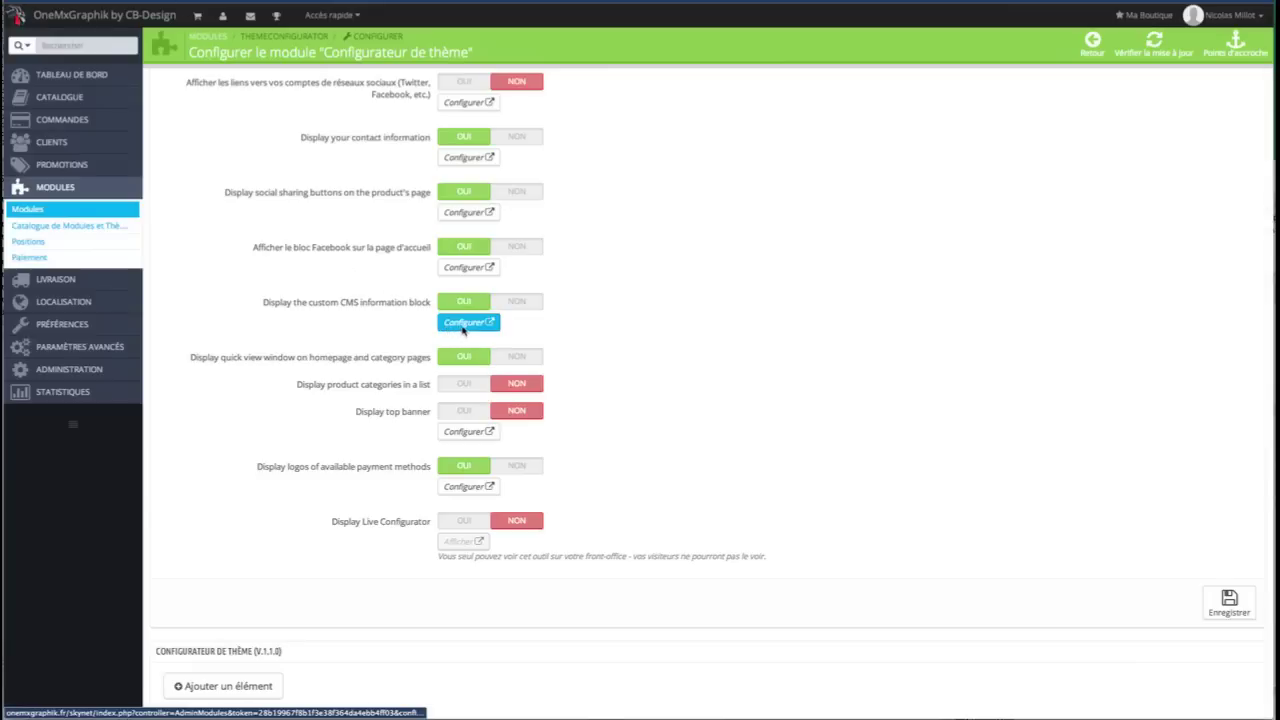
pyautogui.click(462, 323)
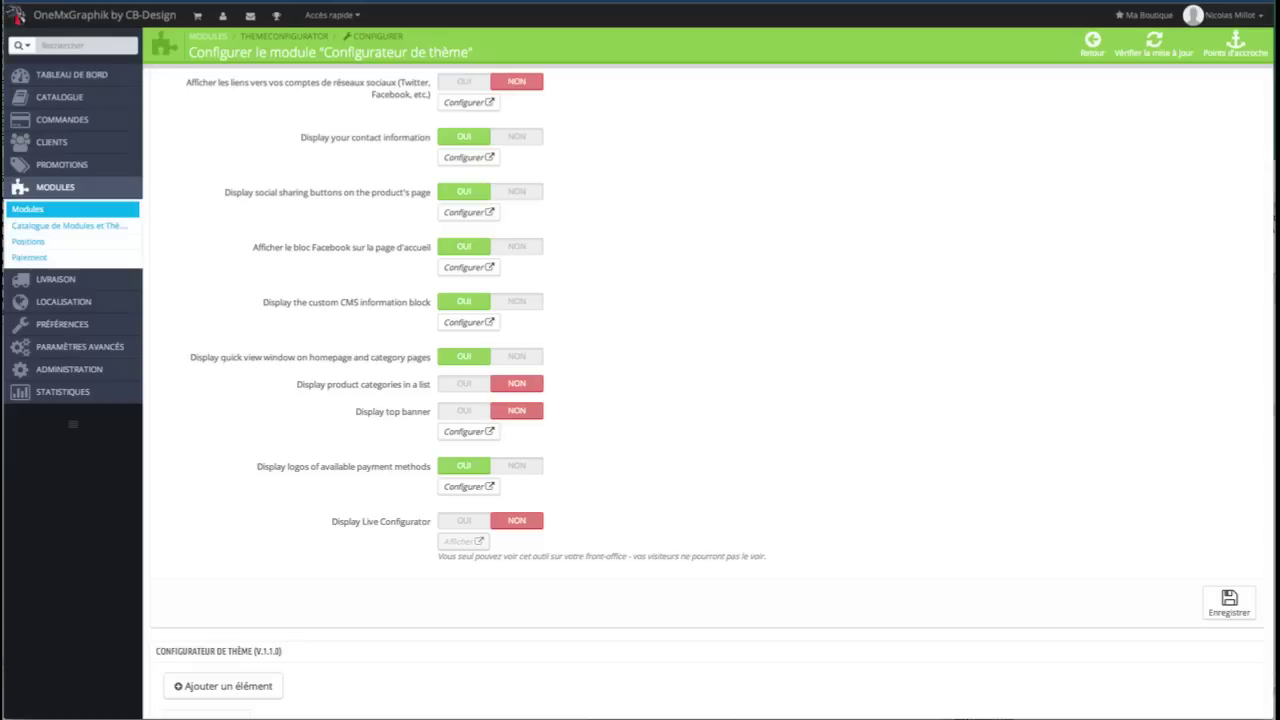
pyautogui.click(469, 157)
# - View the product page of "T-shirts à manches courtes délavés" and return to the storefront home page
pyautogui.scroll(10, 390, 247)
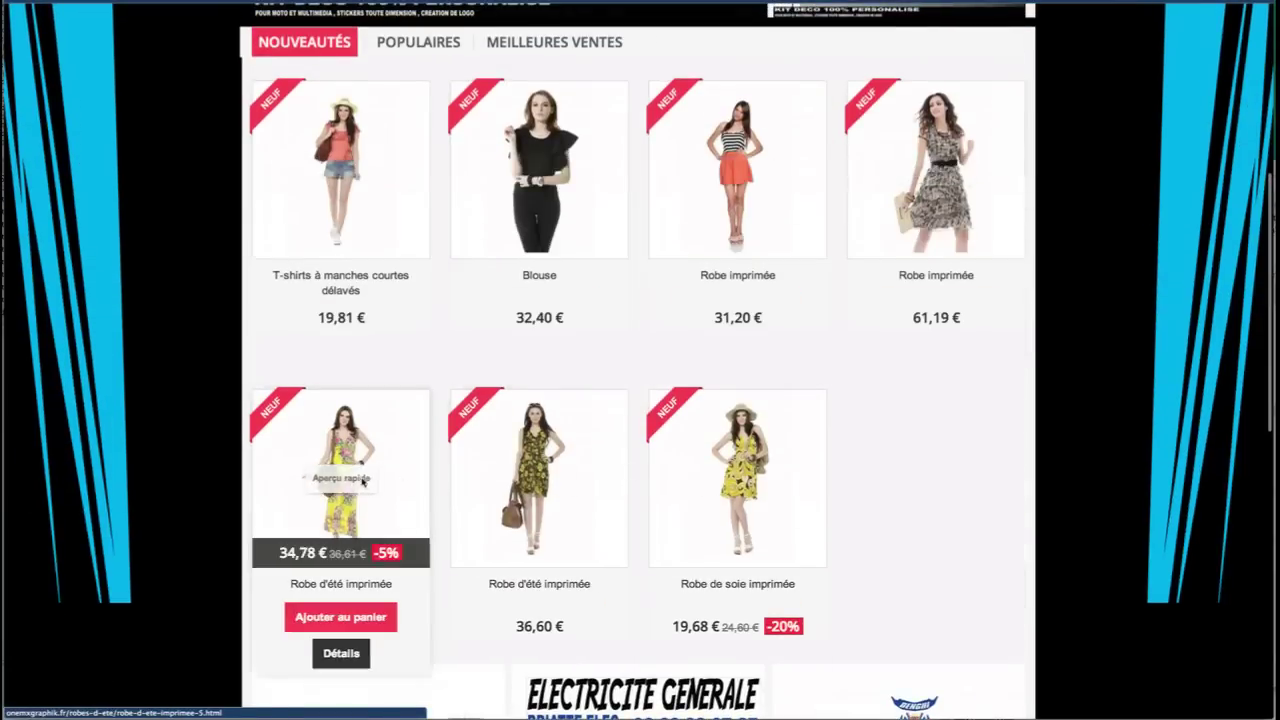
pyautogui.click(349, 172)
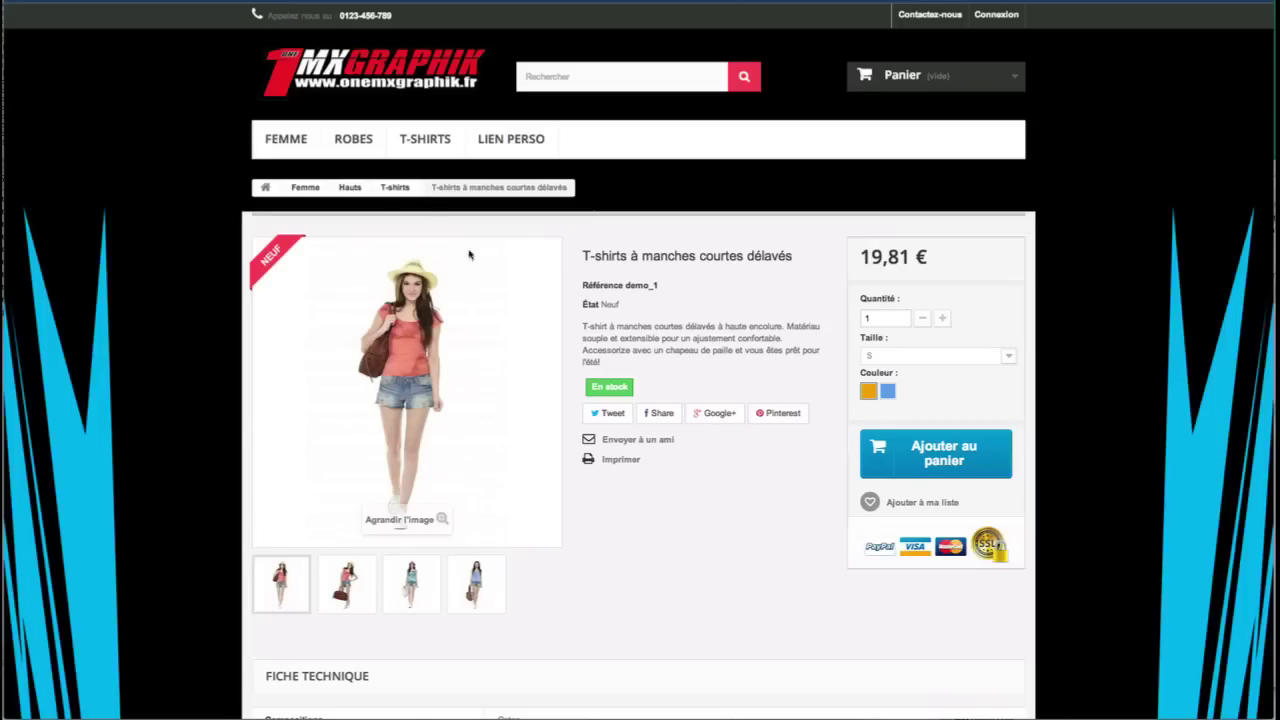
pyautogui.hotkey('alt', 'Left')
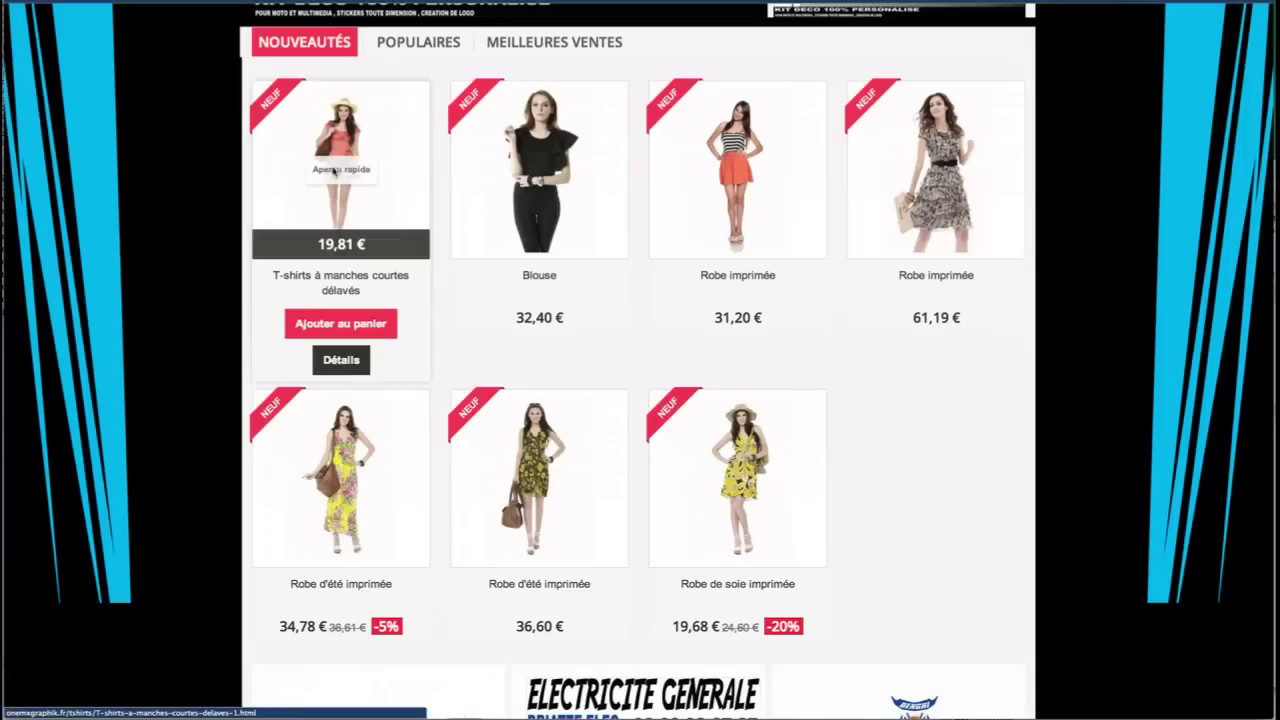
# - Open the quick view of "T-shirts à manches courtes délavés", view its other product images and close it
pyautogui.click(333, 169)
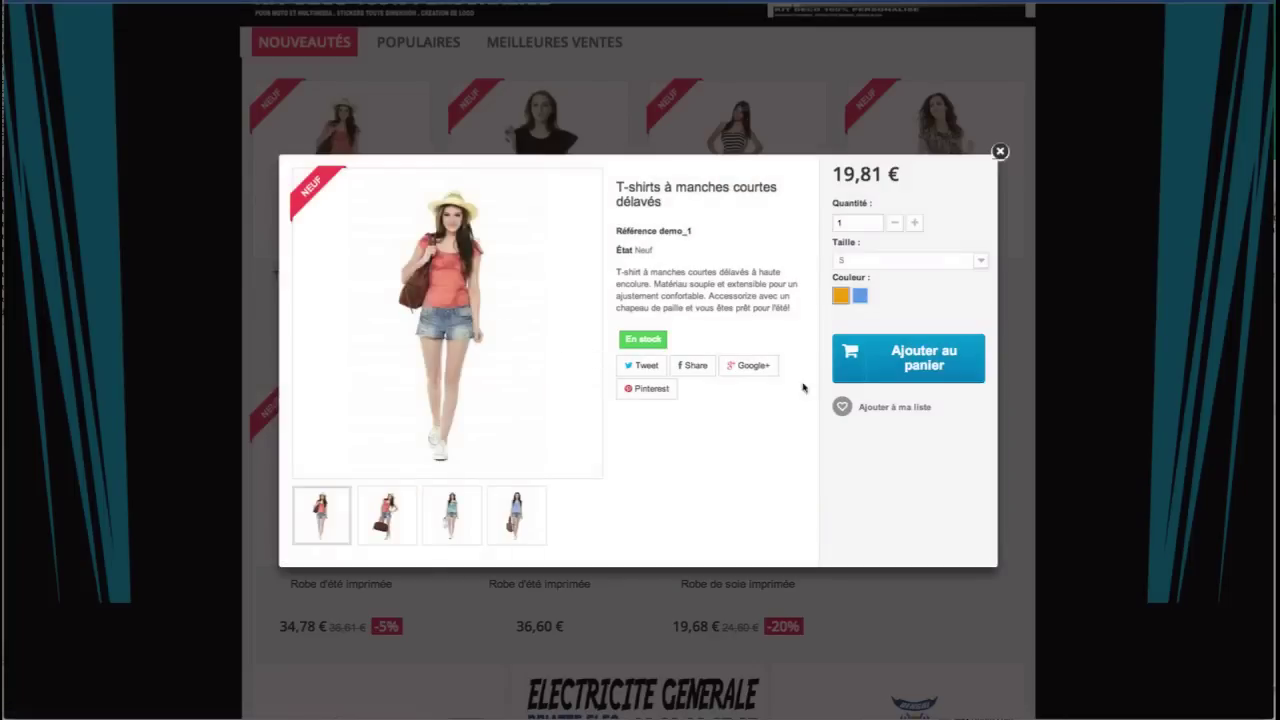
pyautogui.click(386, 512)
pyautogui.click(446, 518)
pyautogui.click(500, 518)
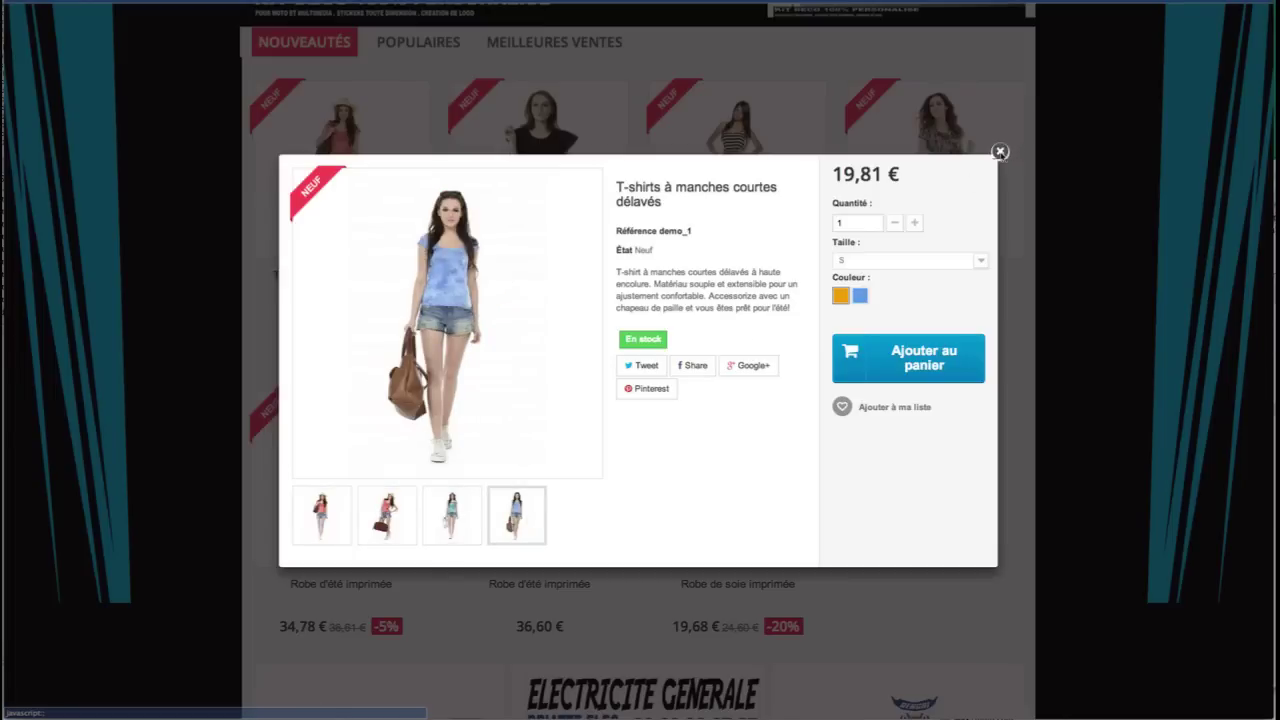
pyautogui.click(999, 151)
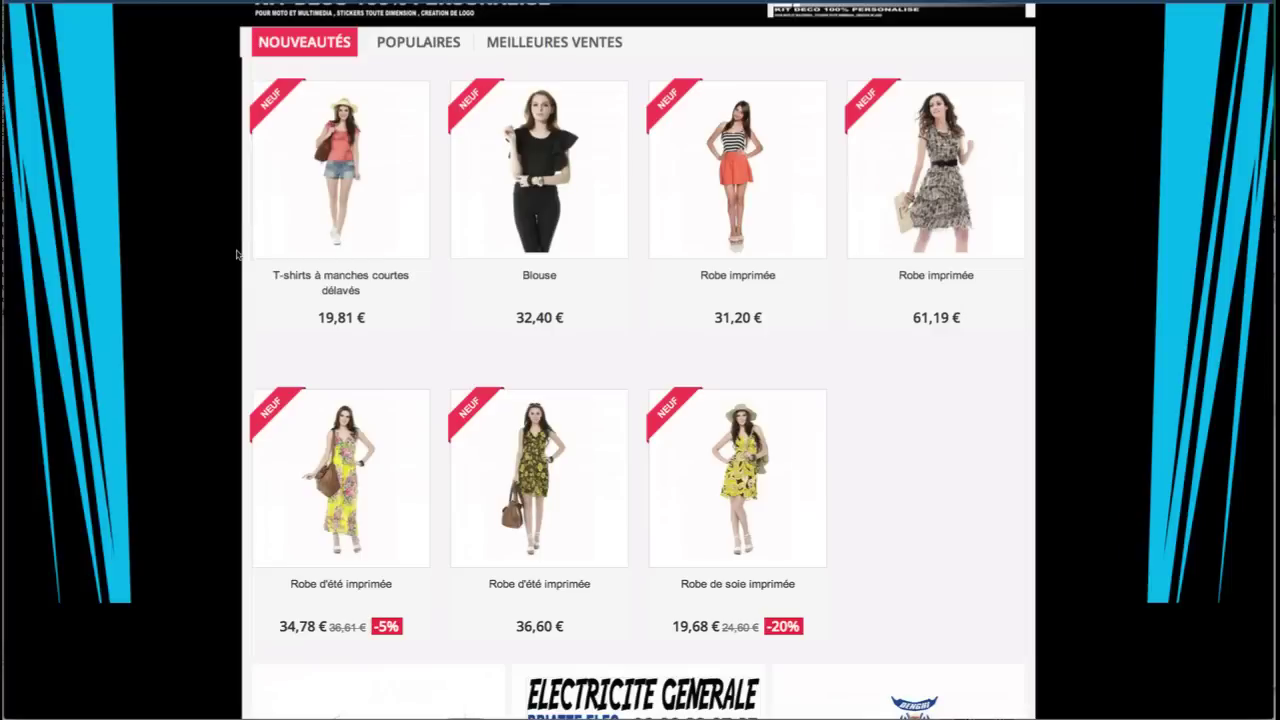
# - Enable the display of product categories in a list, save the theme configurator and check the storefront home page
pyautogui.scroll(-10, 237, 254)
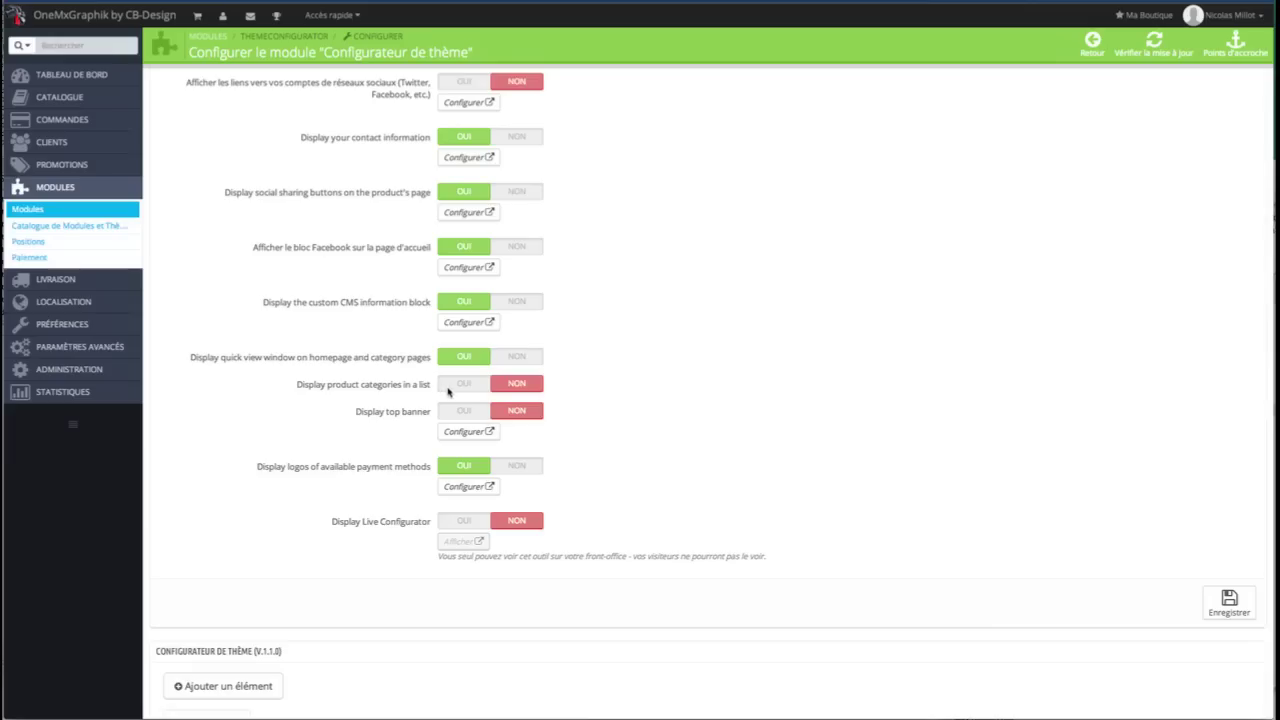
pyautogui.click(457, 389)
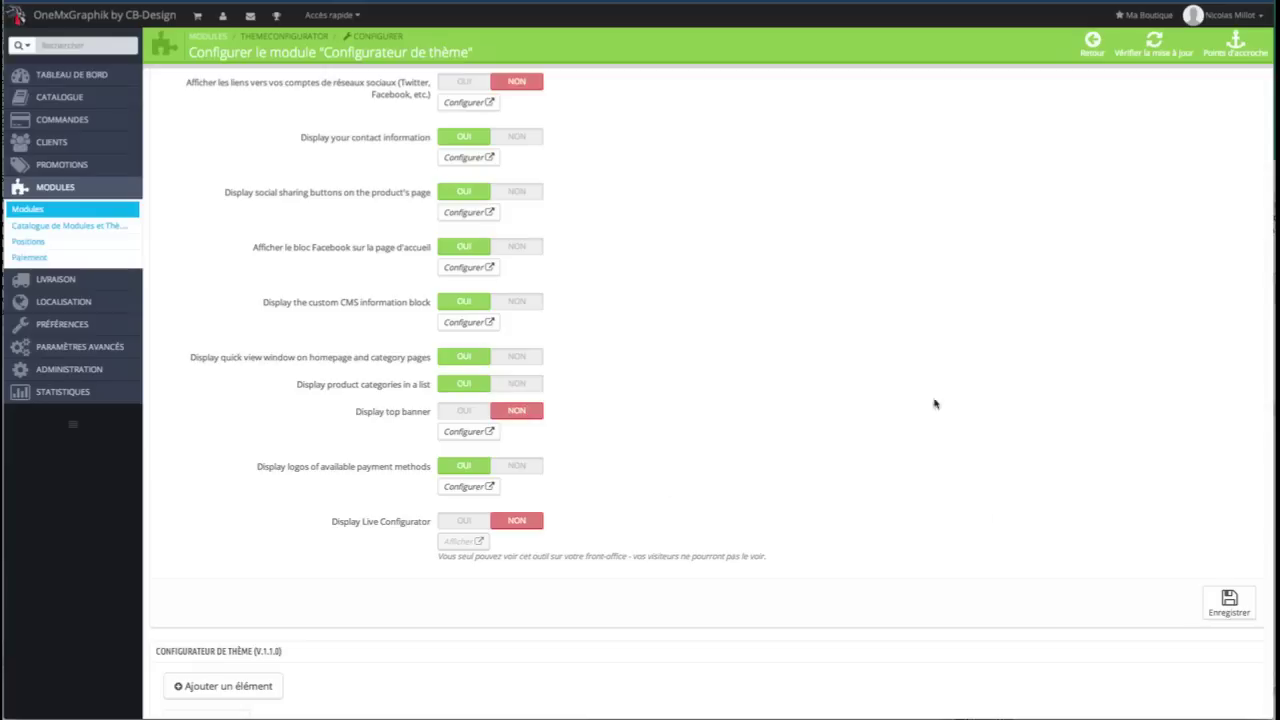
pyautogui.click(1229, 603)
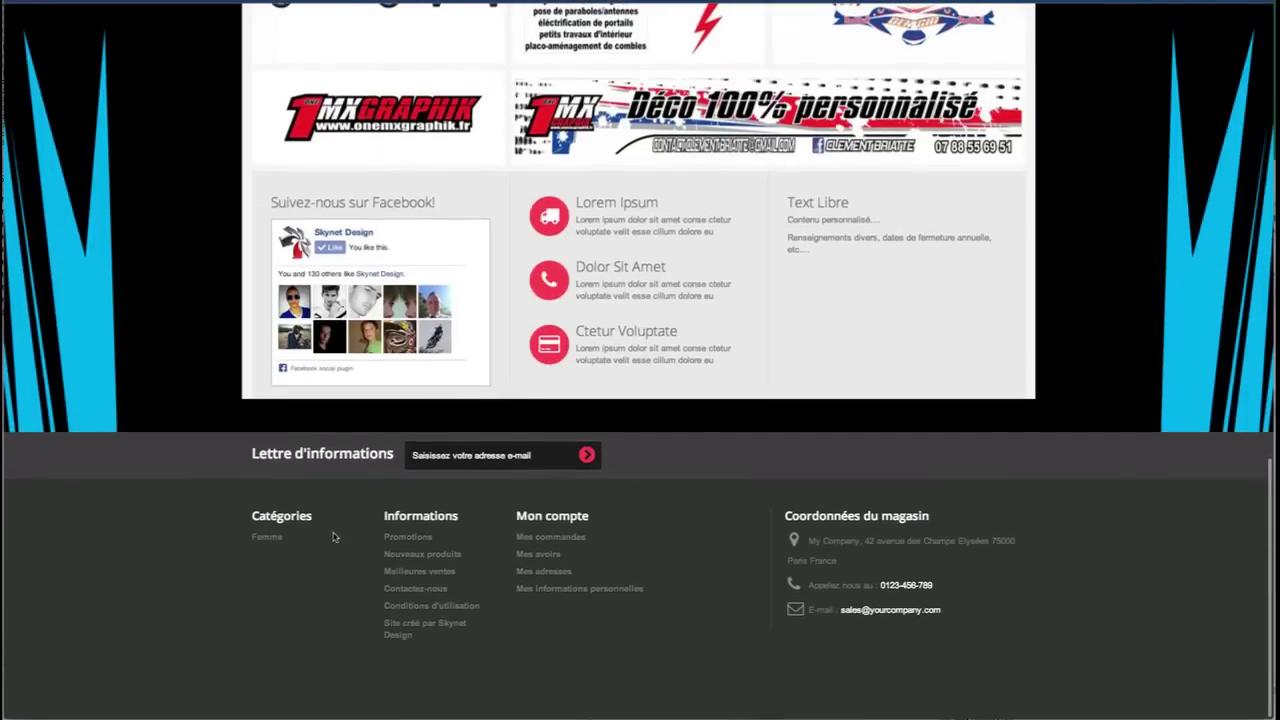
pyautogui.scroll(15, 330, 525)
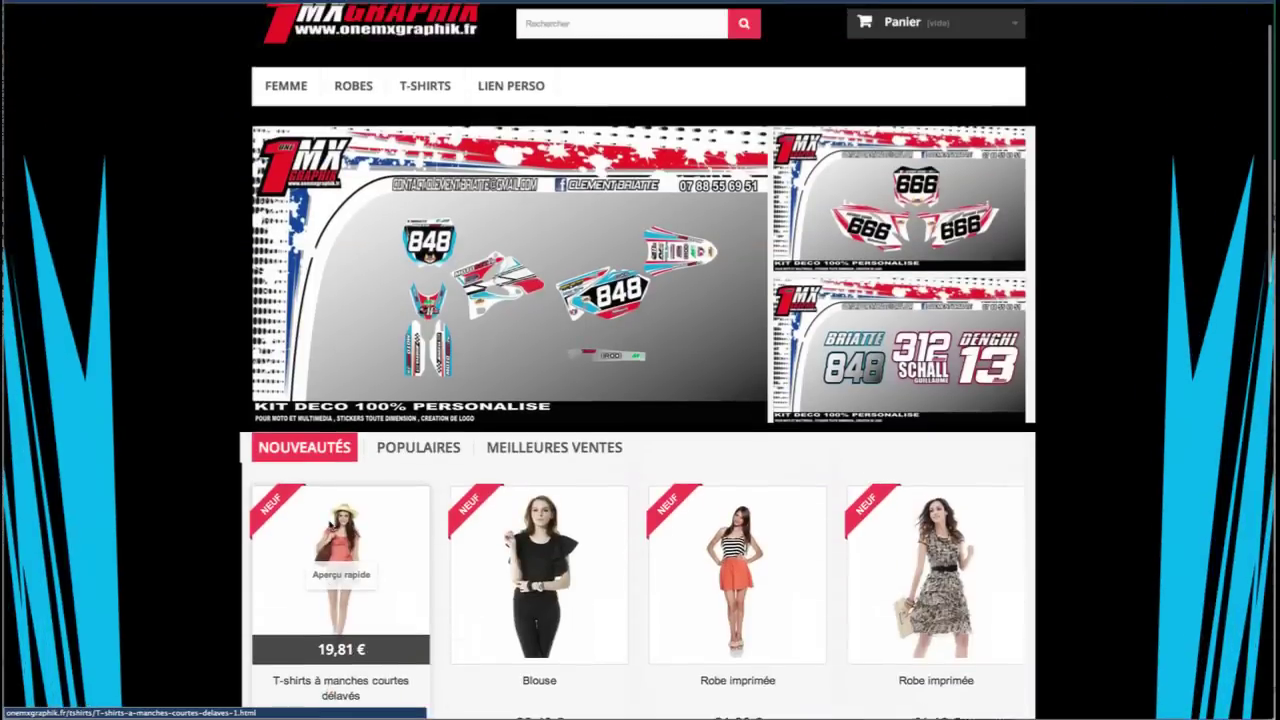
# - Review the storefront home page, then turn off the display of product categories in a list in the theme configurator
pyautogui.scroll(-15, 330, 525)
pyautogui.scroll(15, 330, 525)
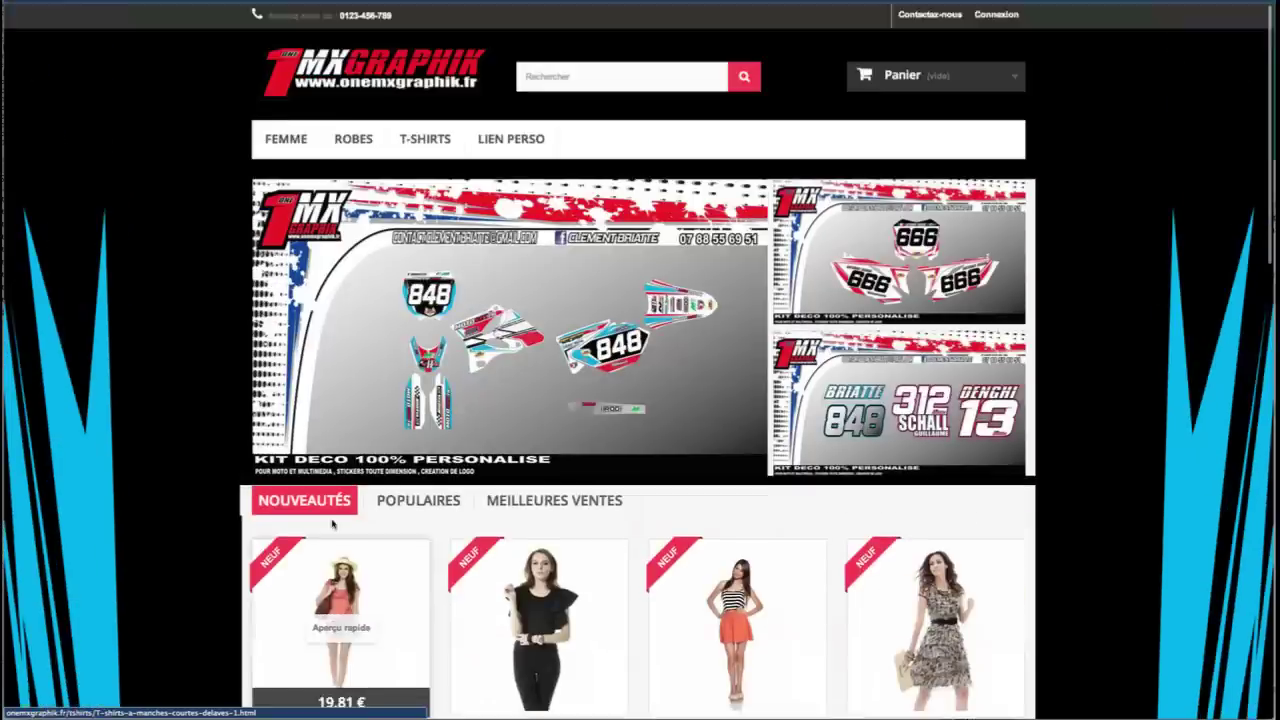
pyautogui.scroll(-12, 330, 525)
pyautogui.scroll(-5, 345, 575)
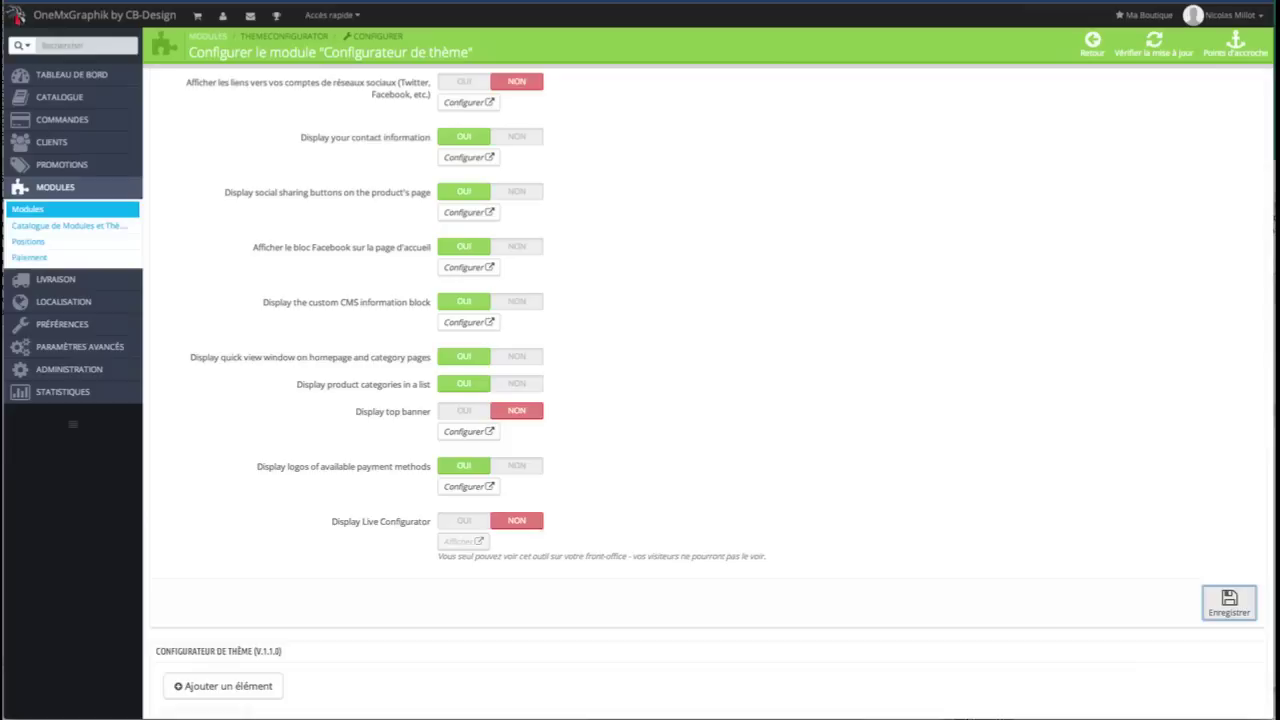
pyautogui.scroll(1, 456, 480)
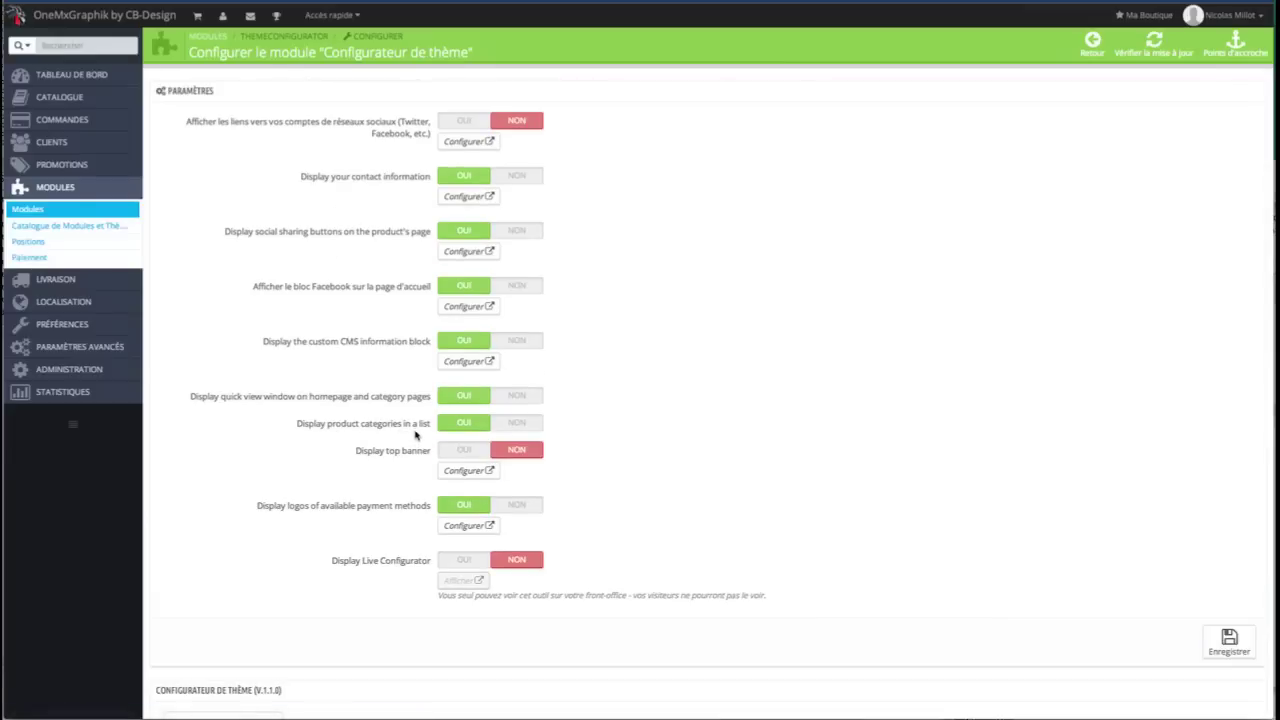
pyautogui.click(518, 424)
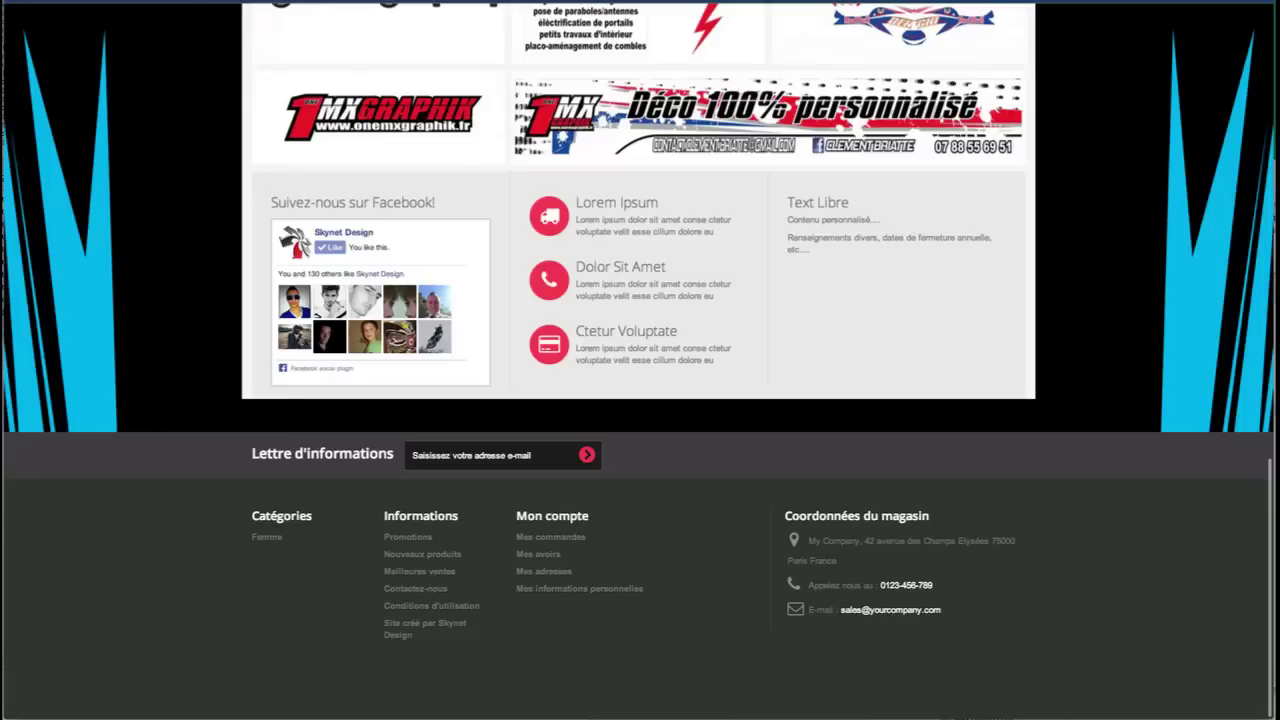
# - Examine the theme configurator's settings for payment method logos and the Live Configurator
pyautogui.scroll(15, 409, 225)
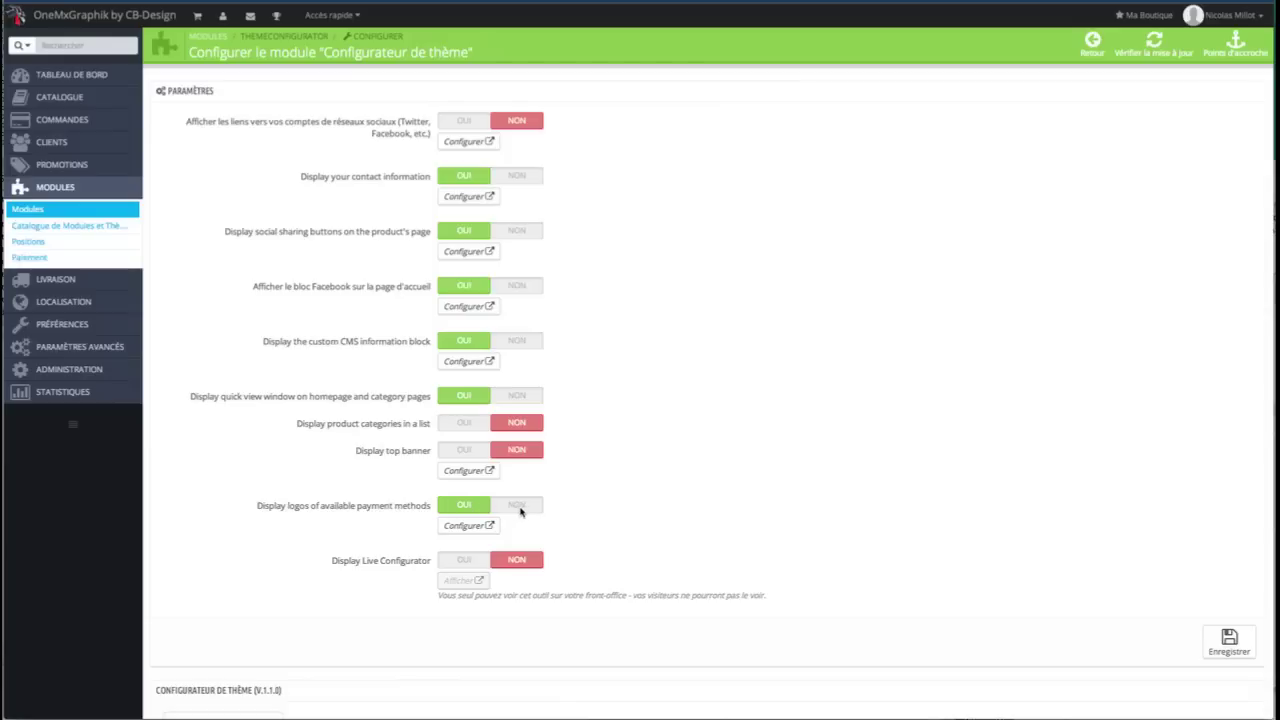
pyautogui.click(468, 525)
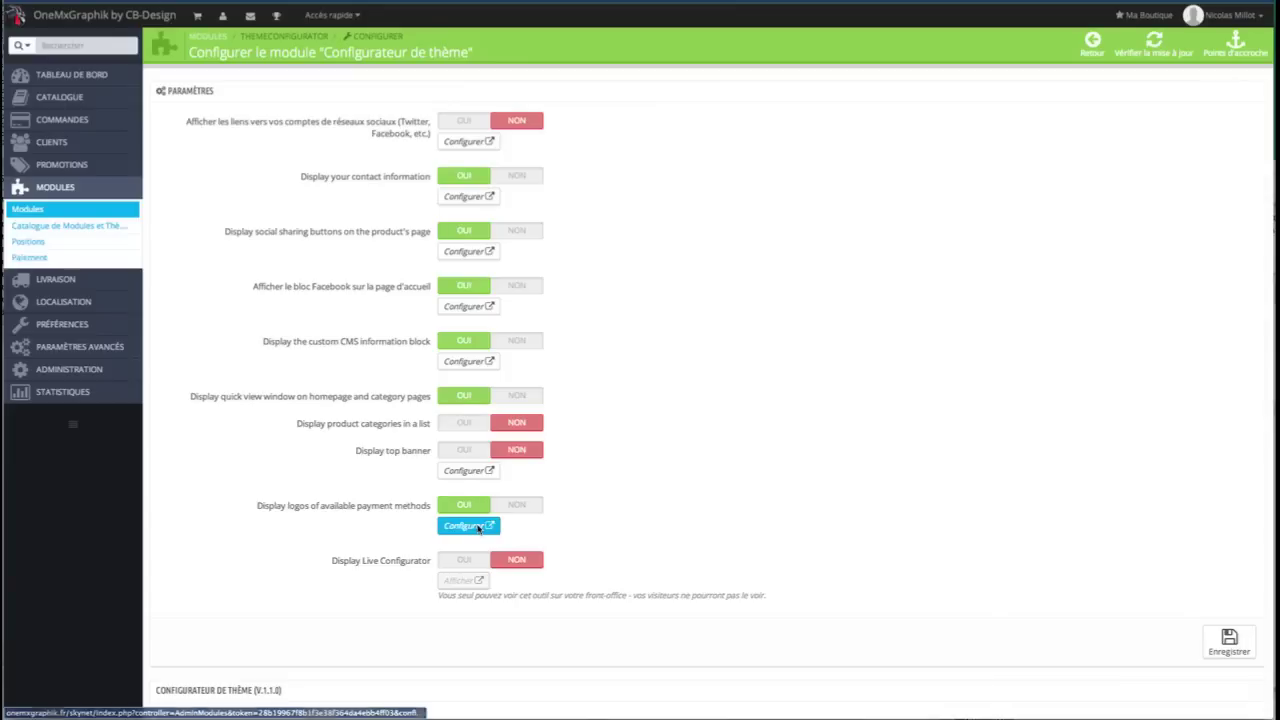
pyautogui.click(476, 526)
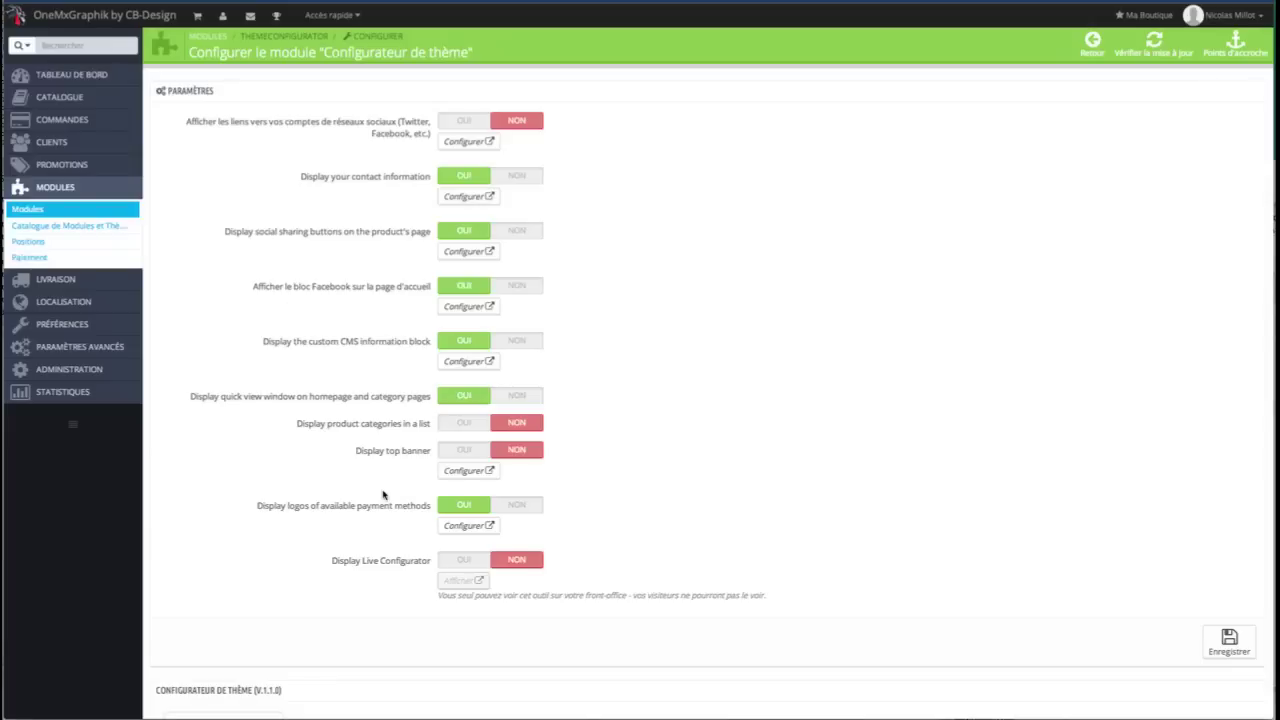
pyautogui.scroll(-2, 385, 490)
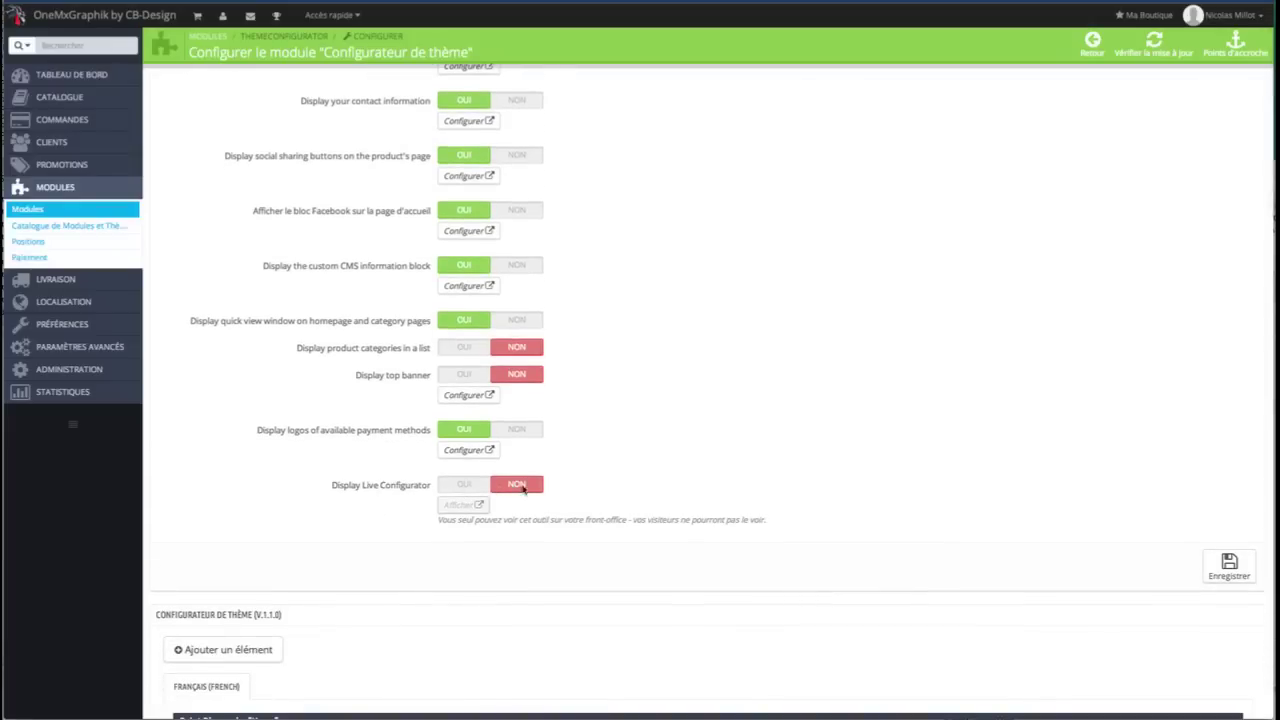
# - Examine the theme configurator's list of image elements attached to the "Home" hook
pyautogui.scroll(-10, 669, 537)
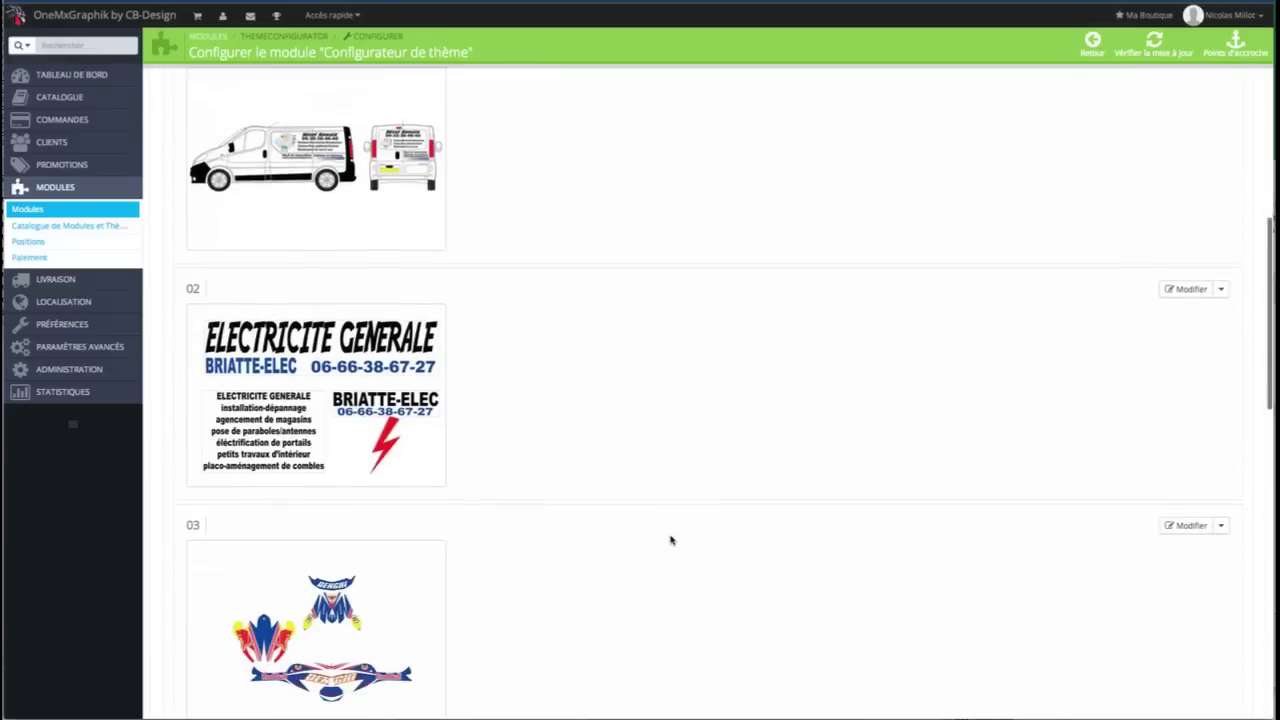
pyautogui.scroll(8, 671, 538)
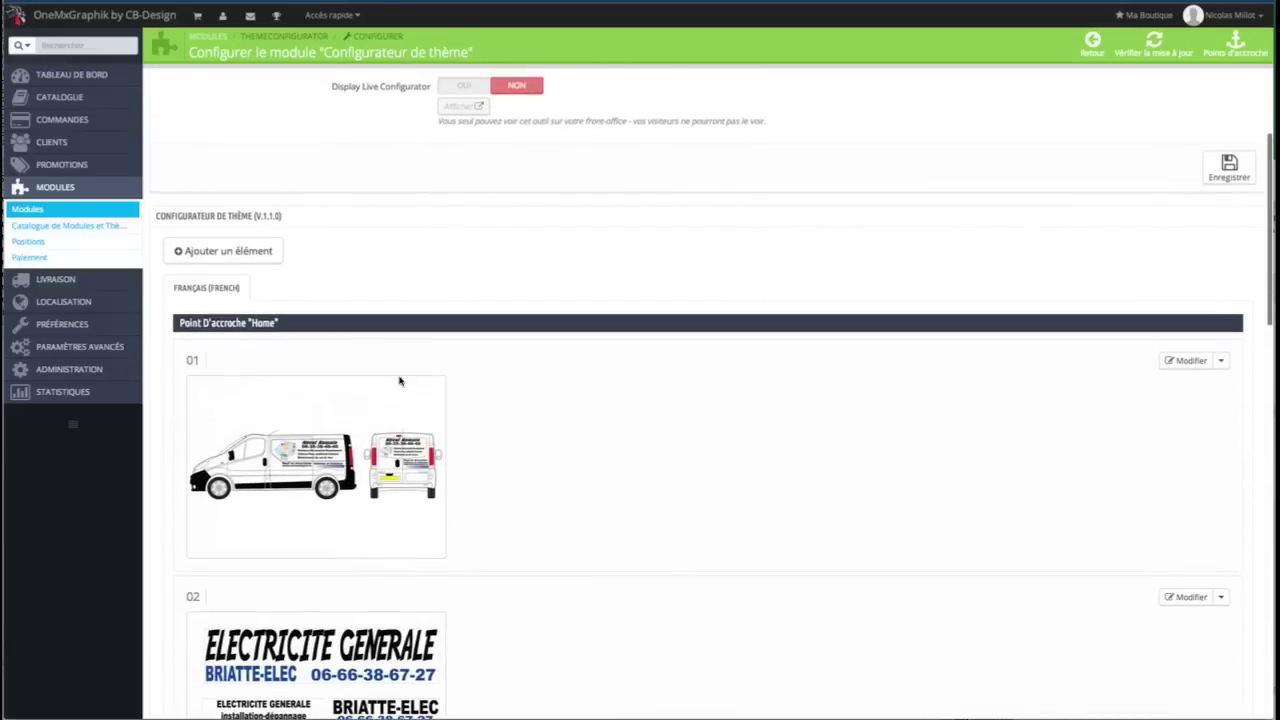
pyautogui.scroll(-1, 399, 381)
pyautogui.scroll(-1, 399, 381)
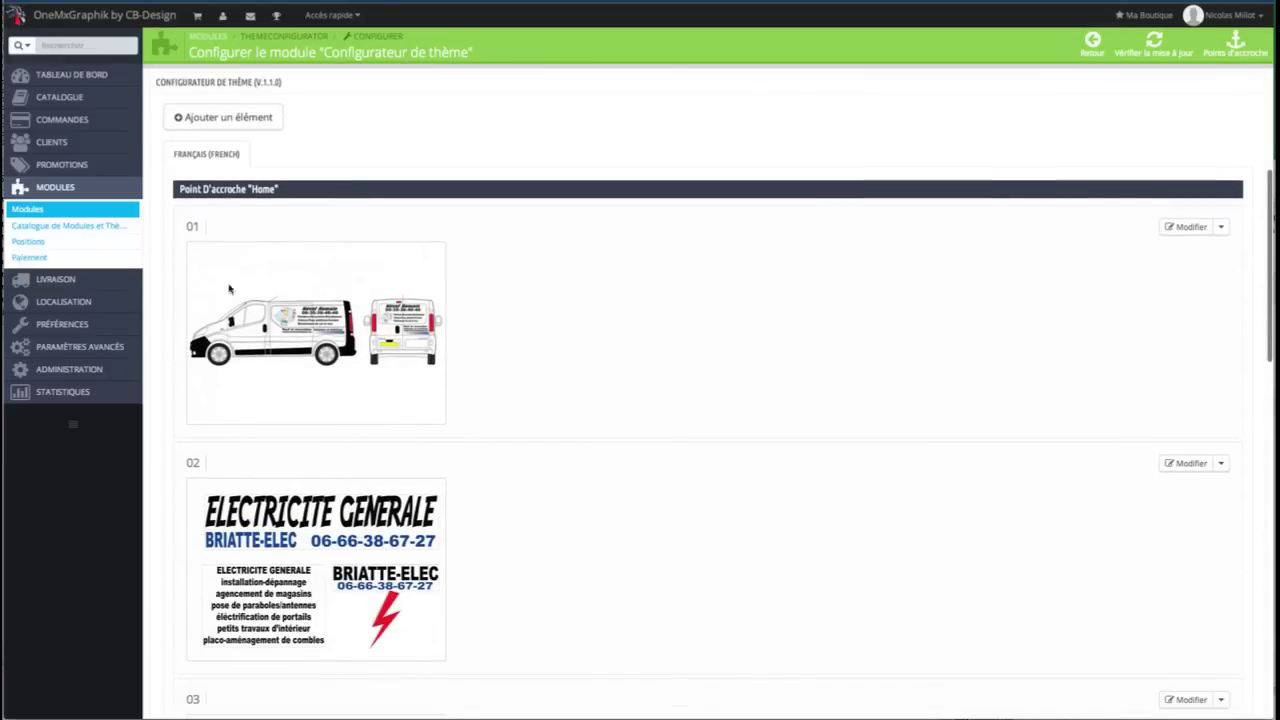
pyautogui.scroll(-1, 364, 472)
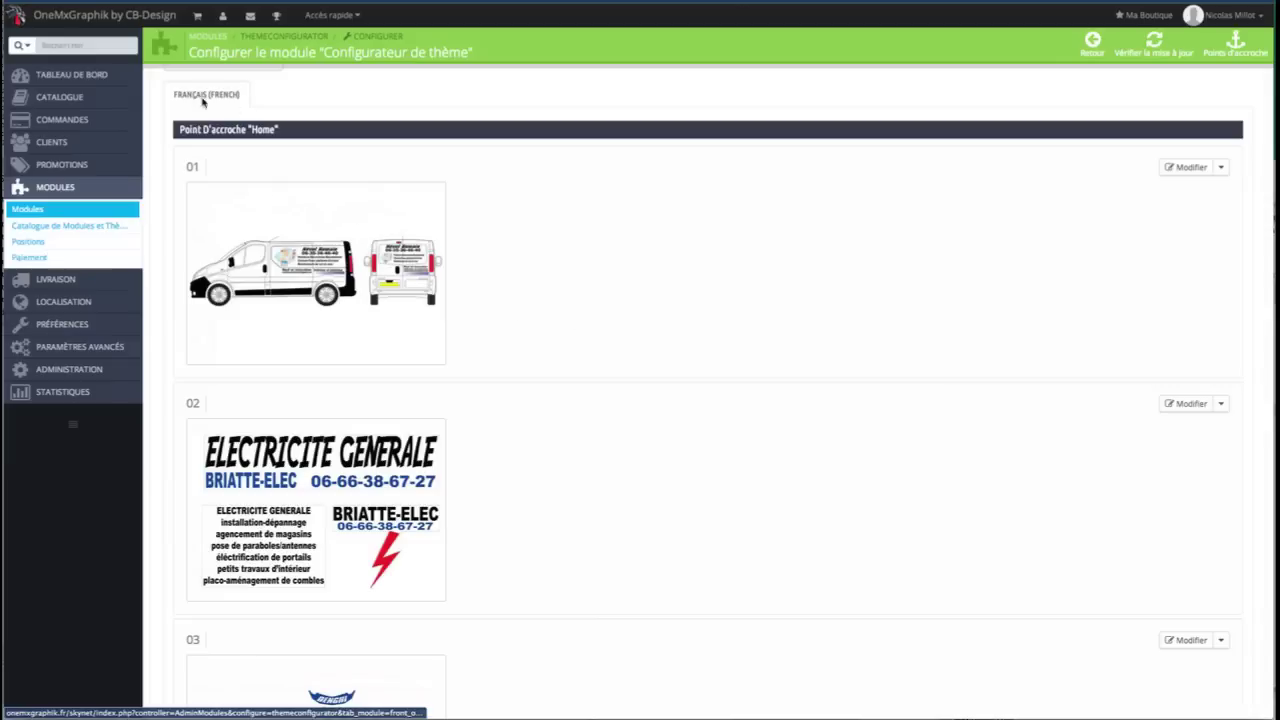
pyautogui.moveTo(180, 130); pyautogui.dragTo(283, 133)
pyautogui.click(281, 134)
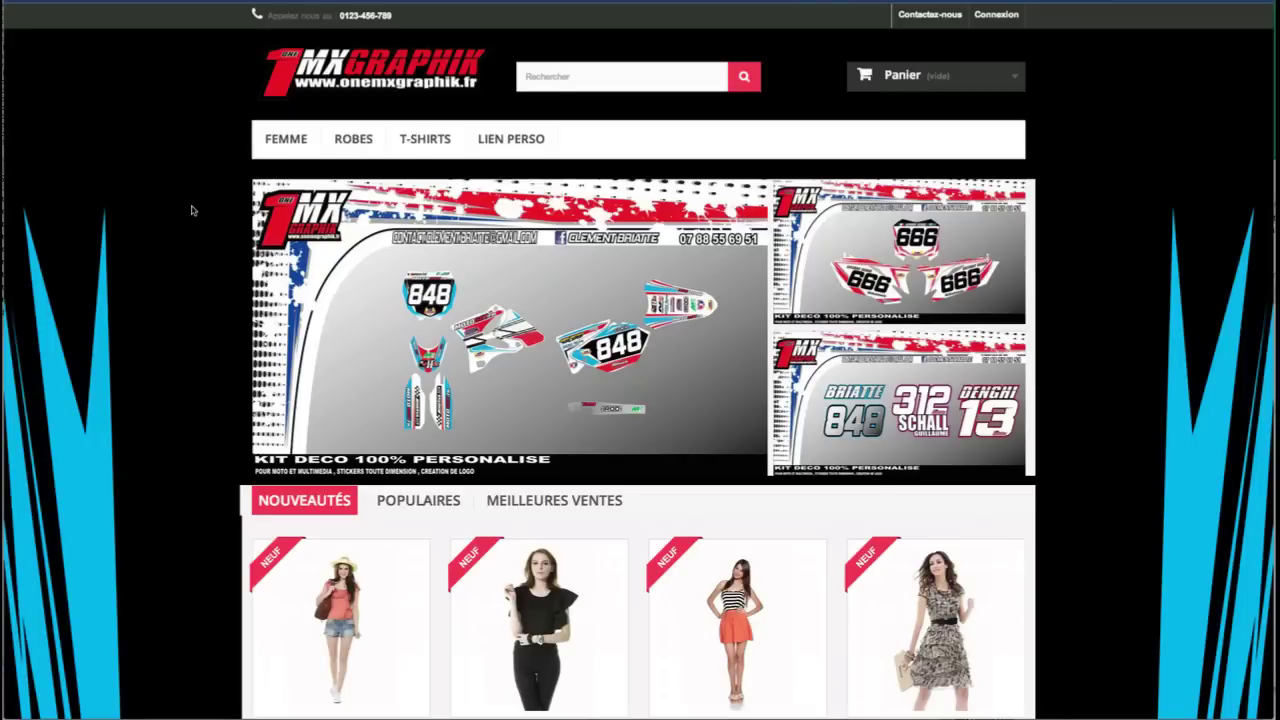
# - Look through the storefront home page's products, custom banner images and footer
pyautogui.scroll(-3, 192, 206)
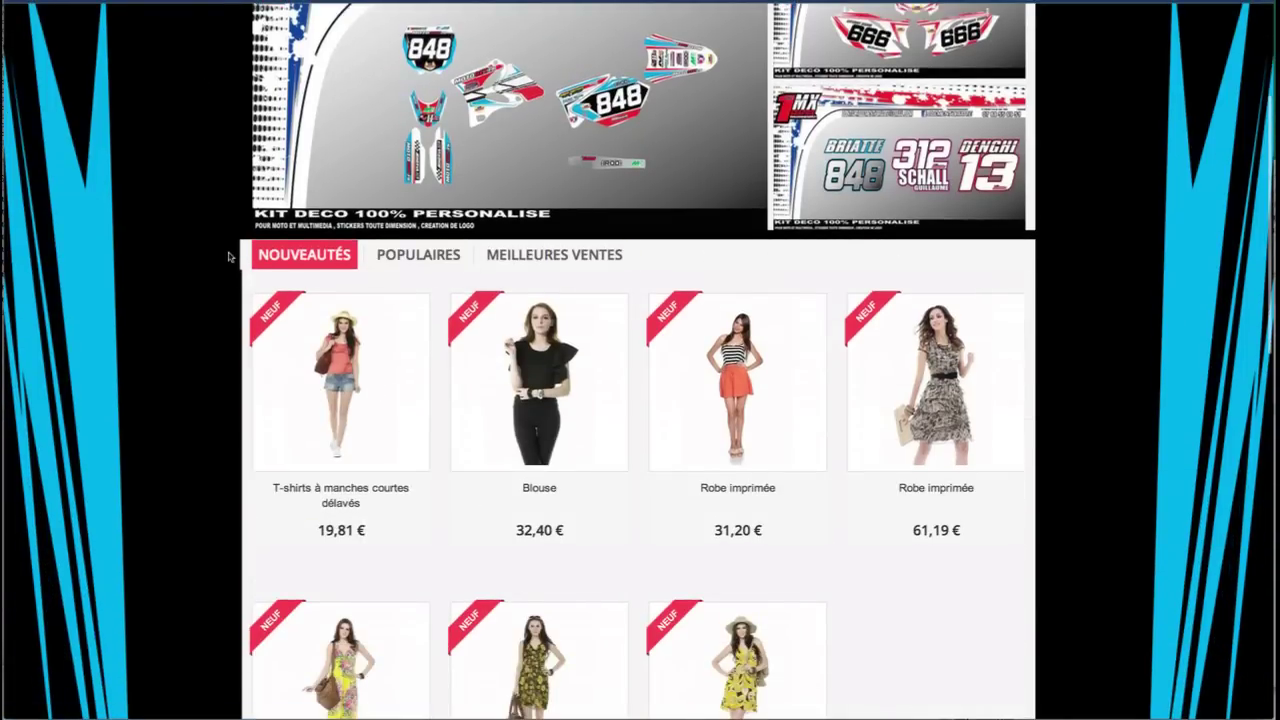
pyautogui.scroll(-3, 806, 263)
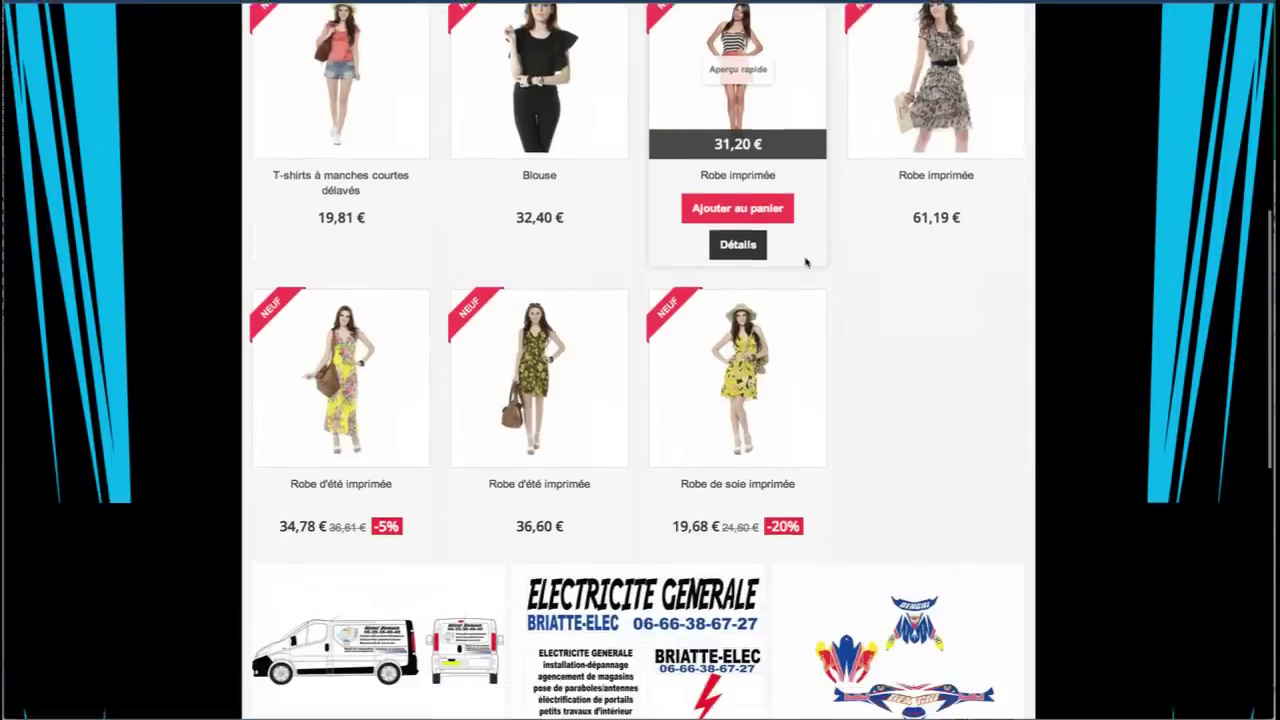
pyautogui.scroll(-6, 806, 263)
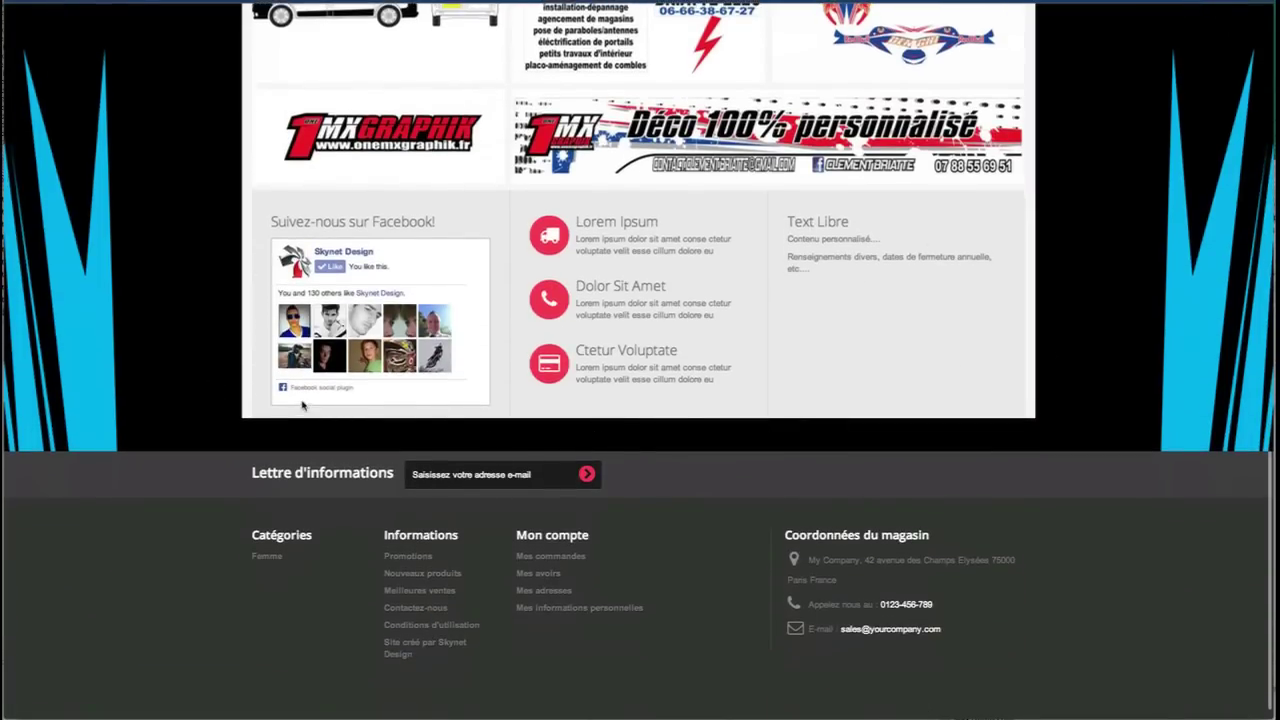
pyautogui.scroll(-1, 305, 408)
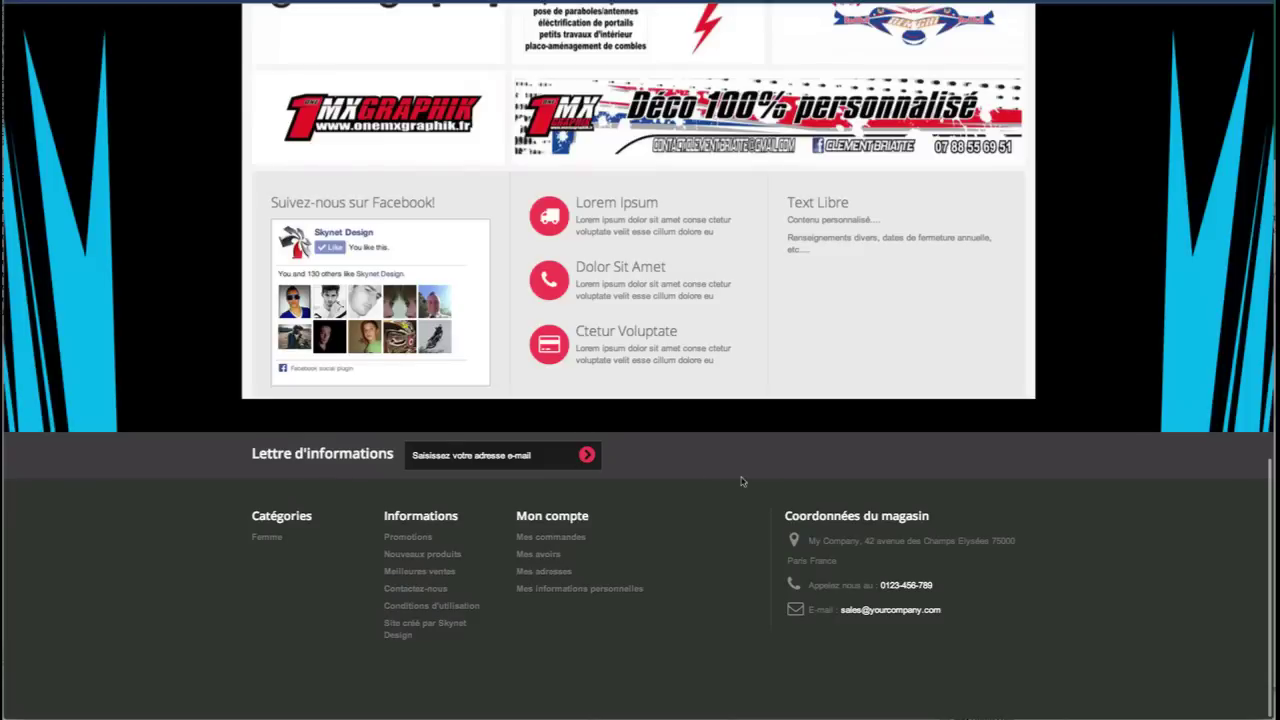
pyautogui.scroll(10, 717, 482)
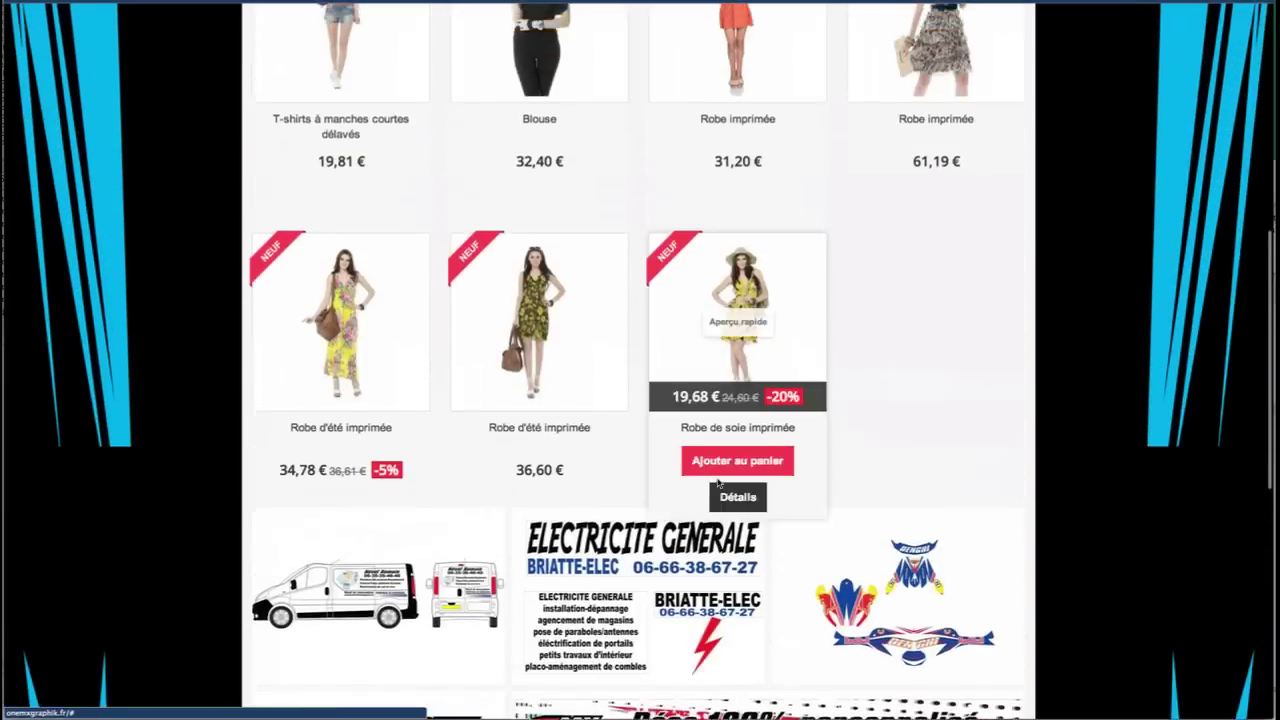
pyautogui.scroll(2, 717, 482)
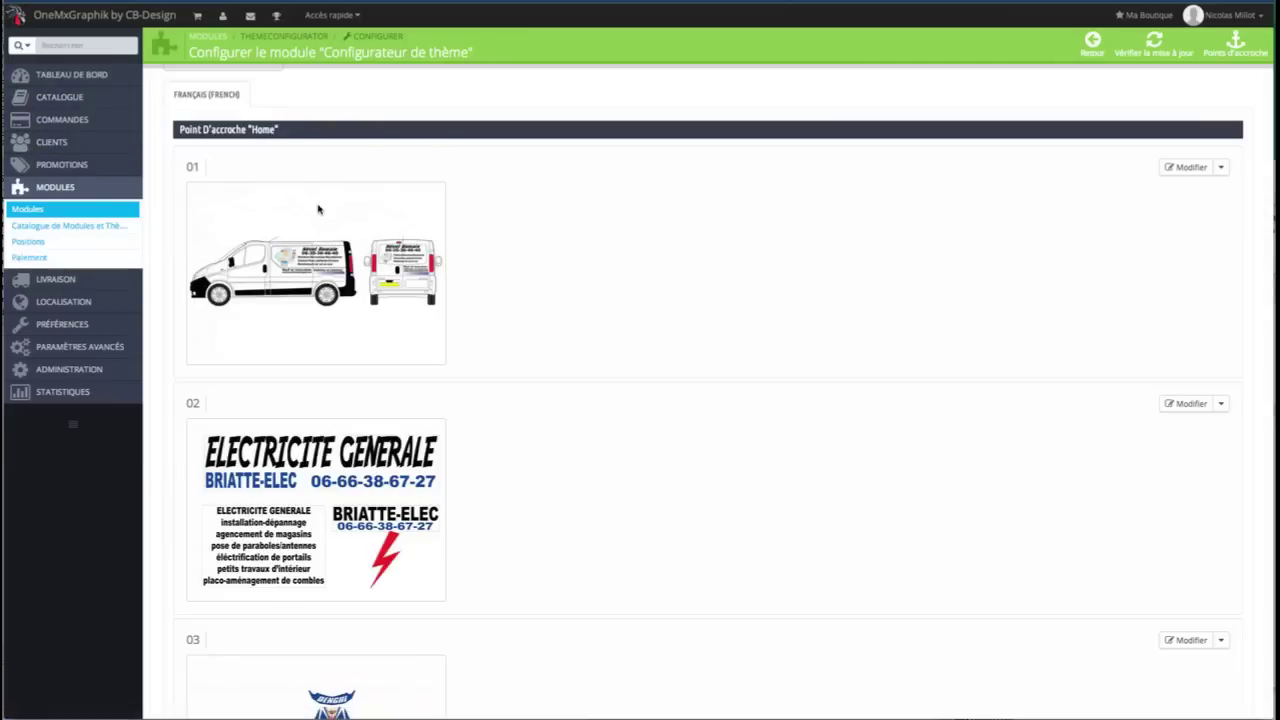
# - Review the configurator's image elements grouped under the "Home", "Top", "Left", "Right" and "Footer" hooks
pyautogui.scroll(-5, 318, 214)
pyautogui.scroll(-5, 318, 214)
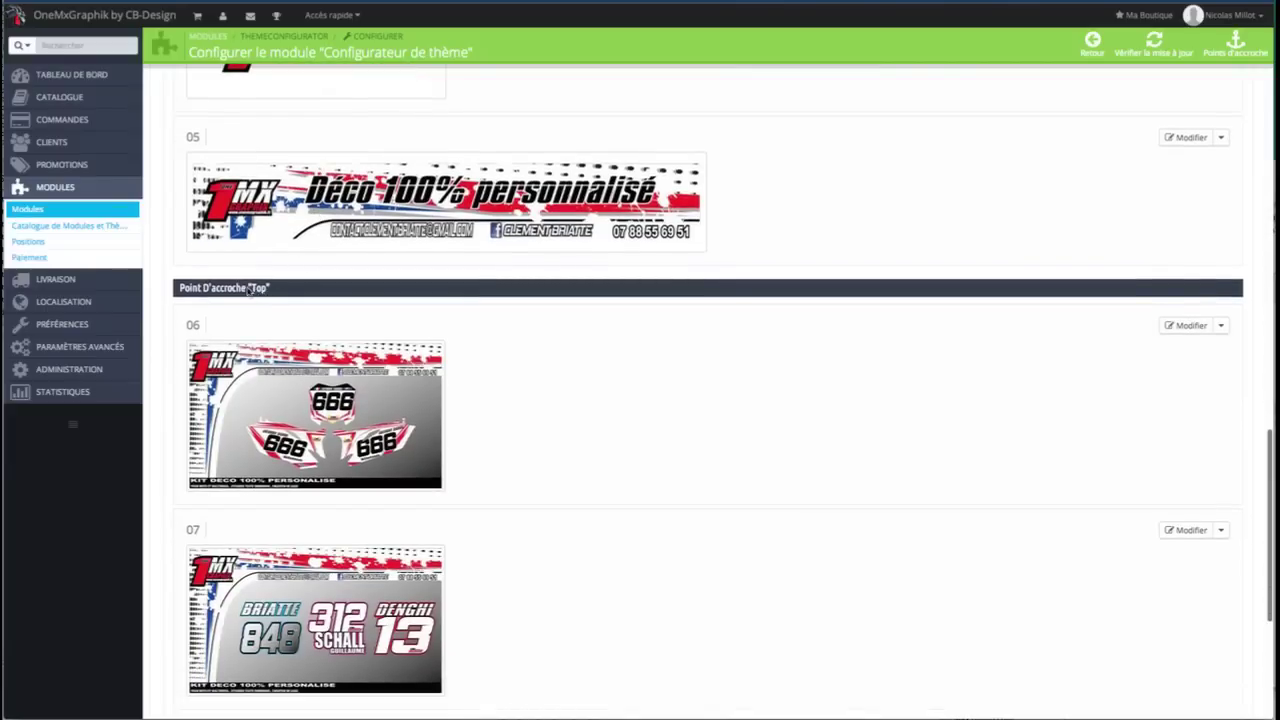
pyautogui.scroll(-1, 302, 302)
pyautogui.scroll(-2, 302, 302)
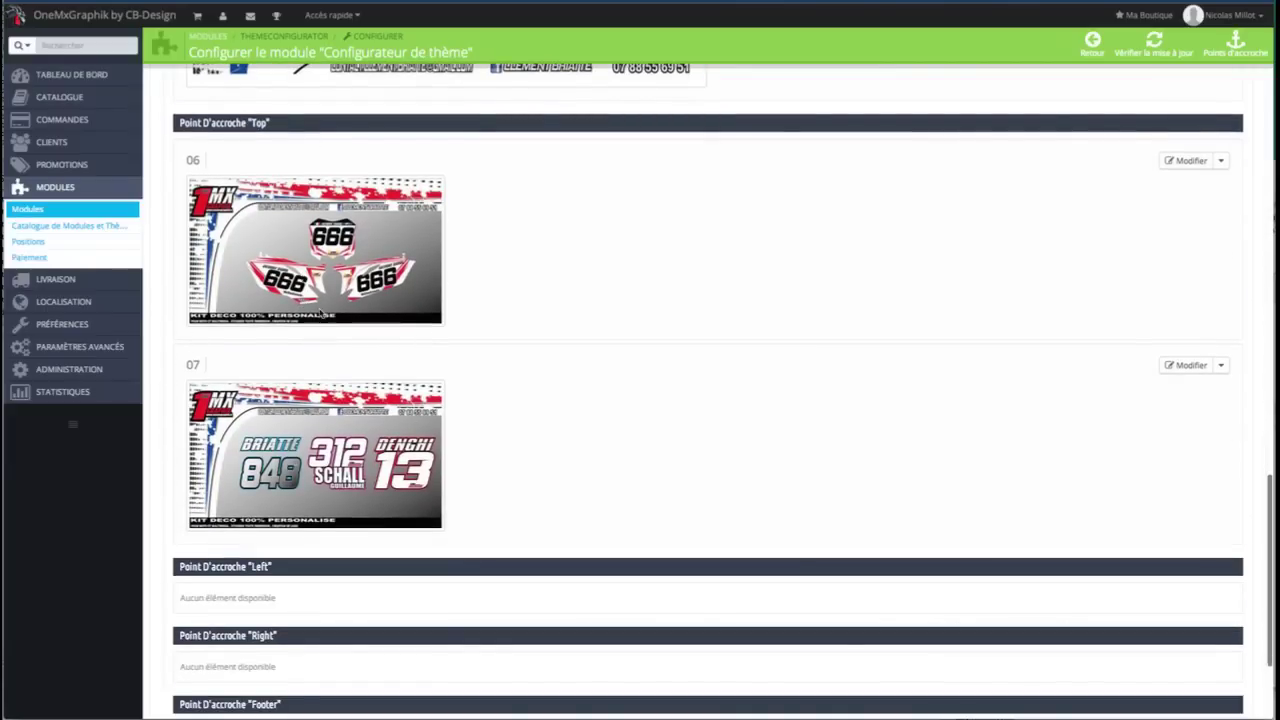
pyautogui.scroll(-2, 288, 340)
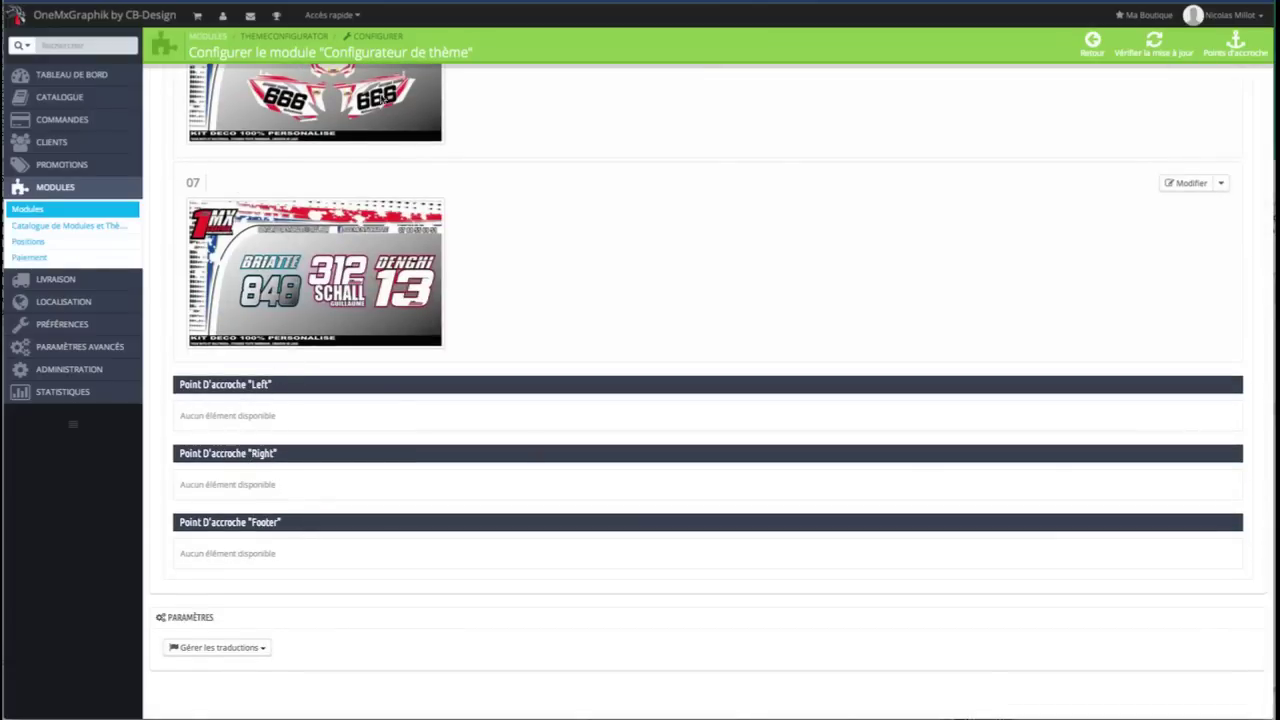
pyautogui.scroll(2, 712, 347)
pyautogui.scroll(10, 712, 347)
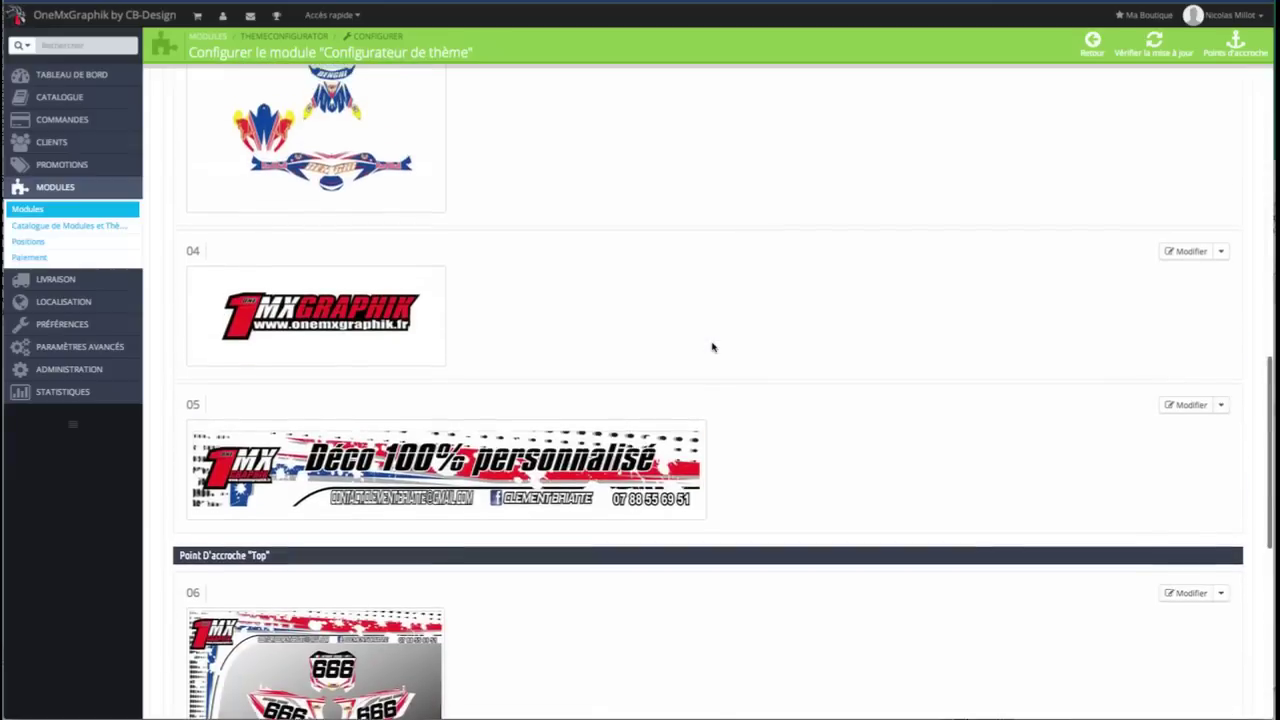
pyautogui.scroll(8, 712, 347)
pyautogui.scroll(-1, 712, 347)
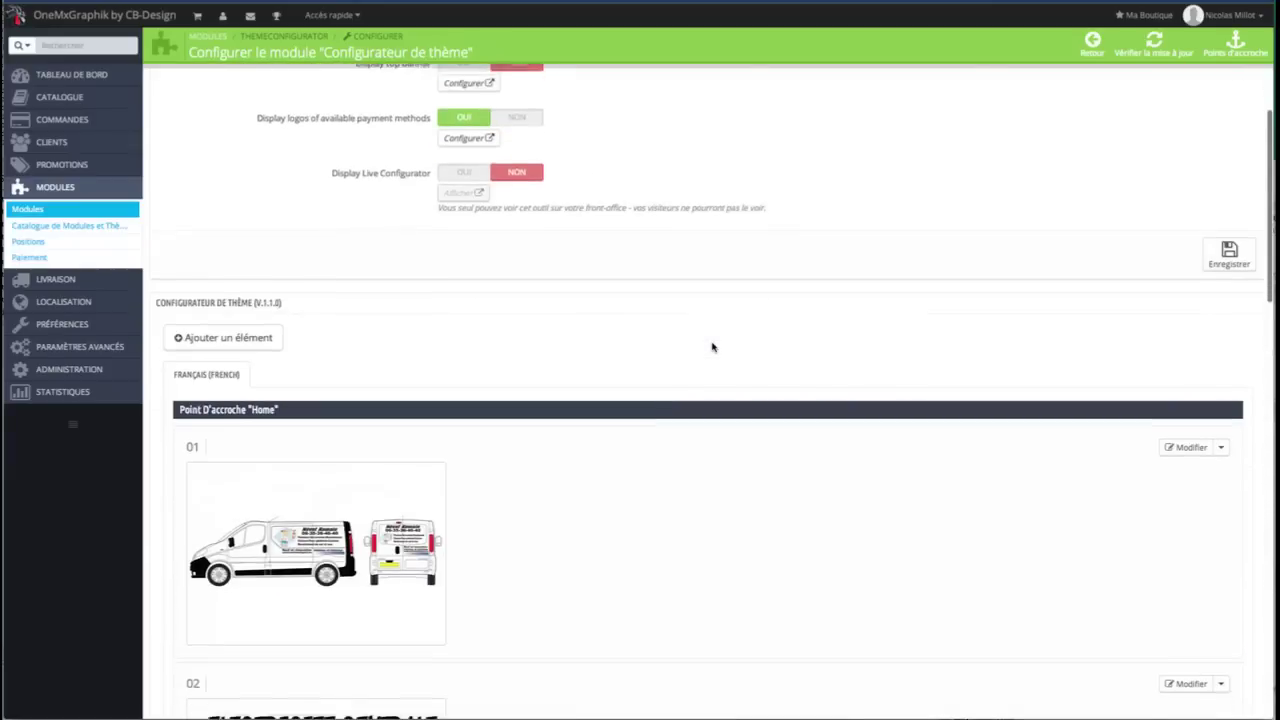
pyautogui.scroll(-1, 712, 347)
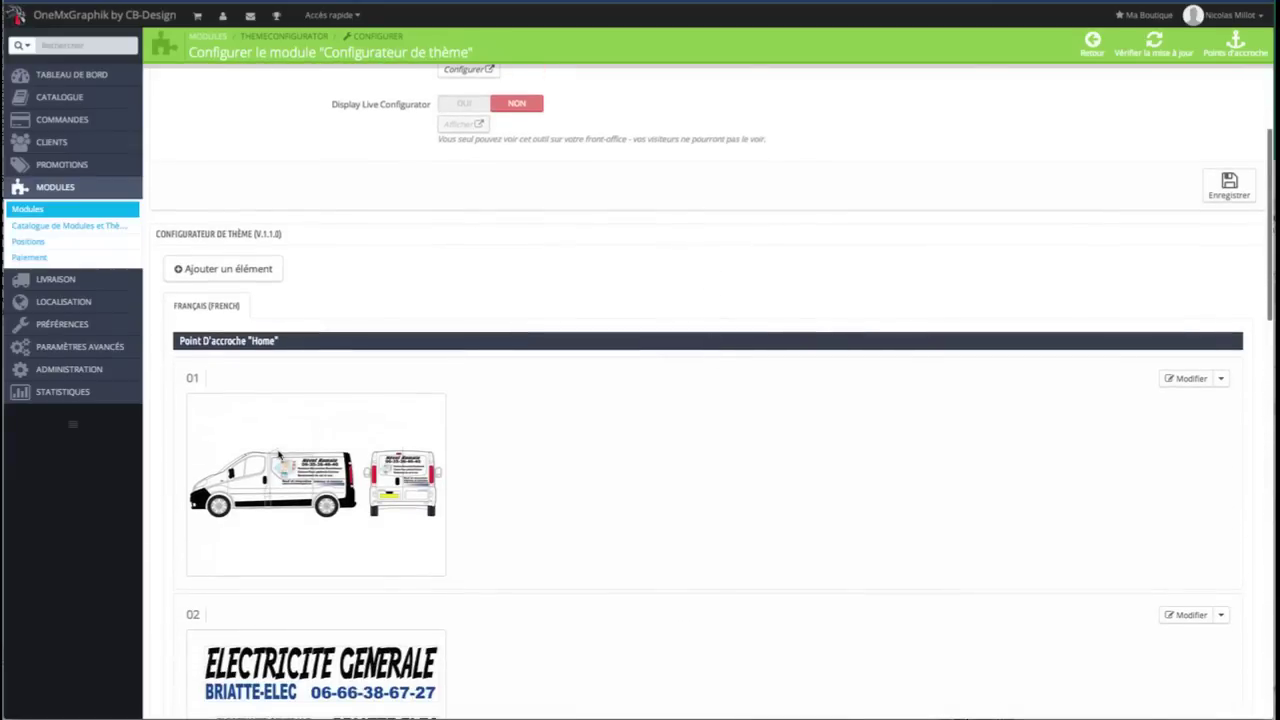
# - Open image element 01 of the "Home" hook for editing
pyautogui.click(1221, 379)
pyautogui.click(1186, 378)
pyautogui.scroll(-6, 1013, 446)
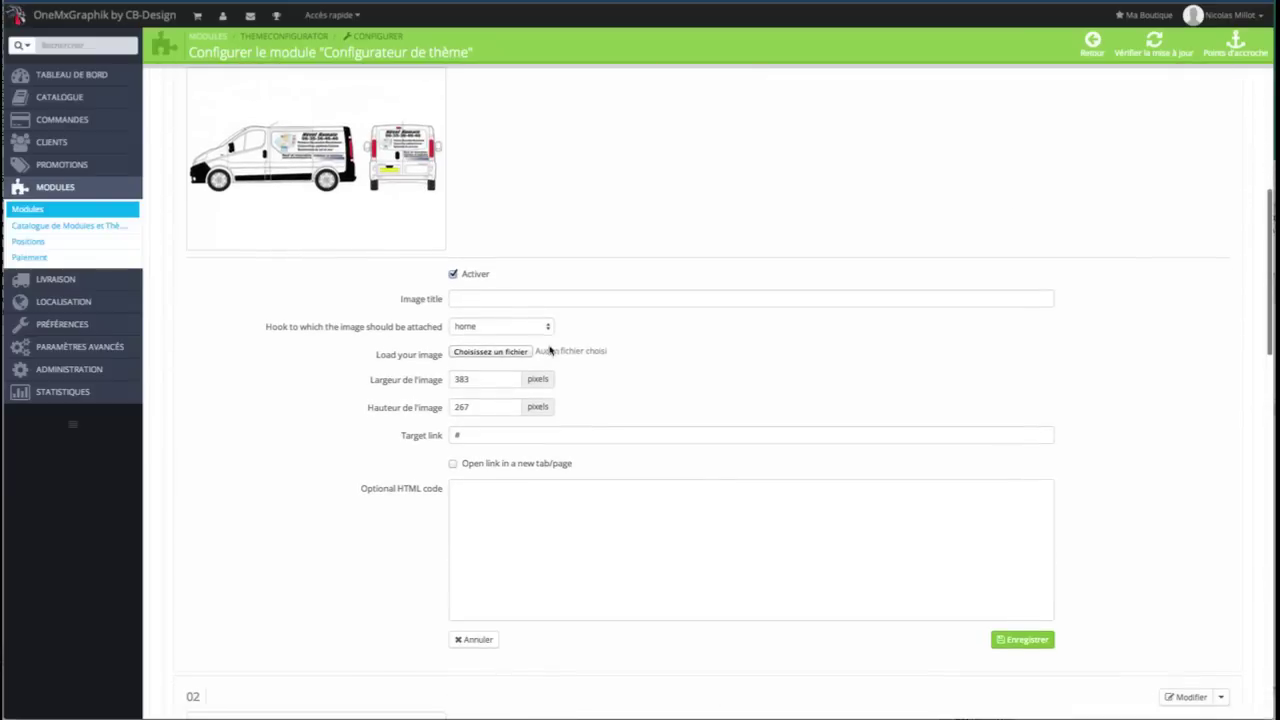
# - Toggle image element 01's activation off and on, then browse the "onemx" folder for a replacement image without choosing one
pyautogui.click(453, 275)
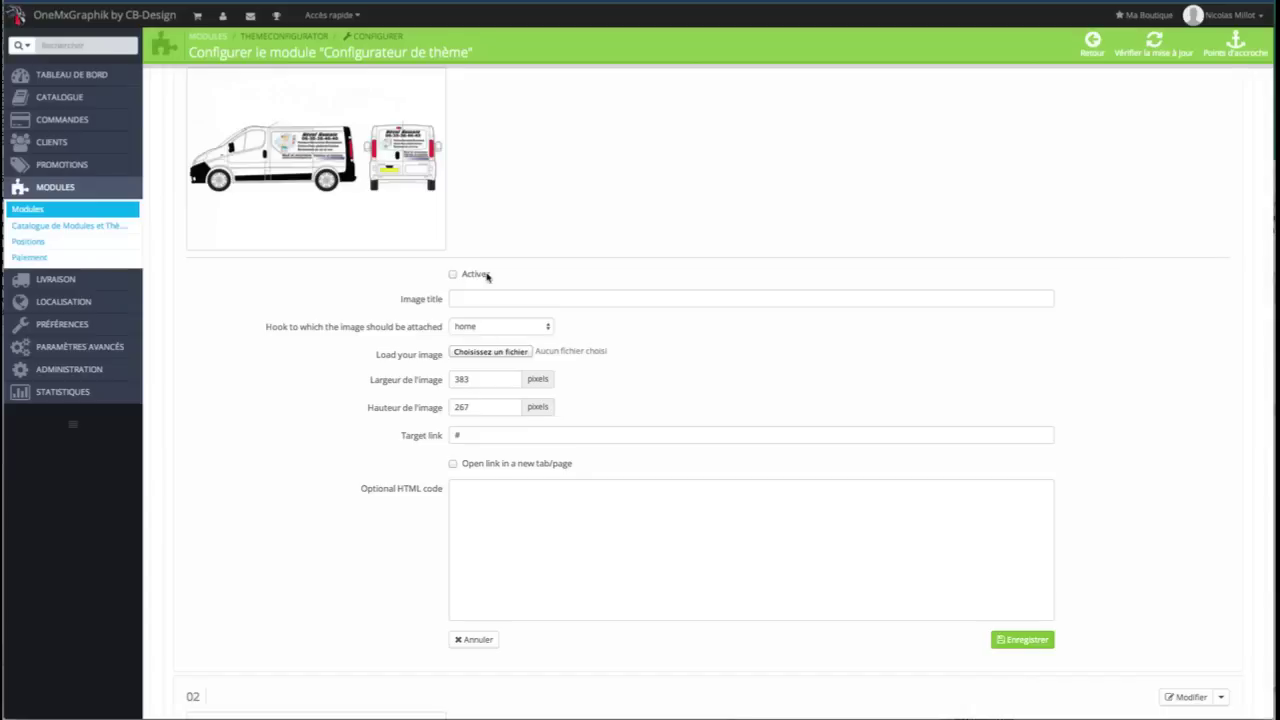
pyautogui.click(454, 275)
pyautogui.click(492, 305)
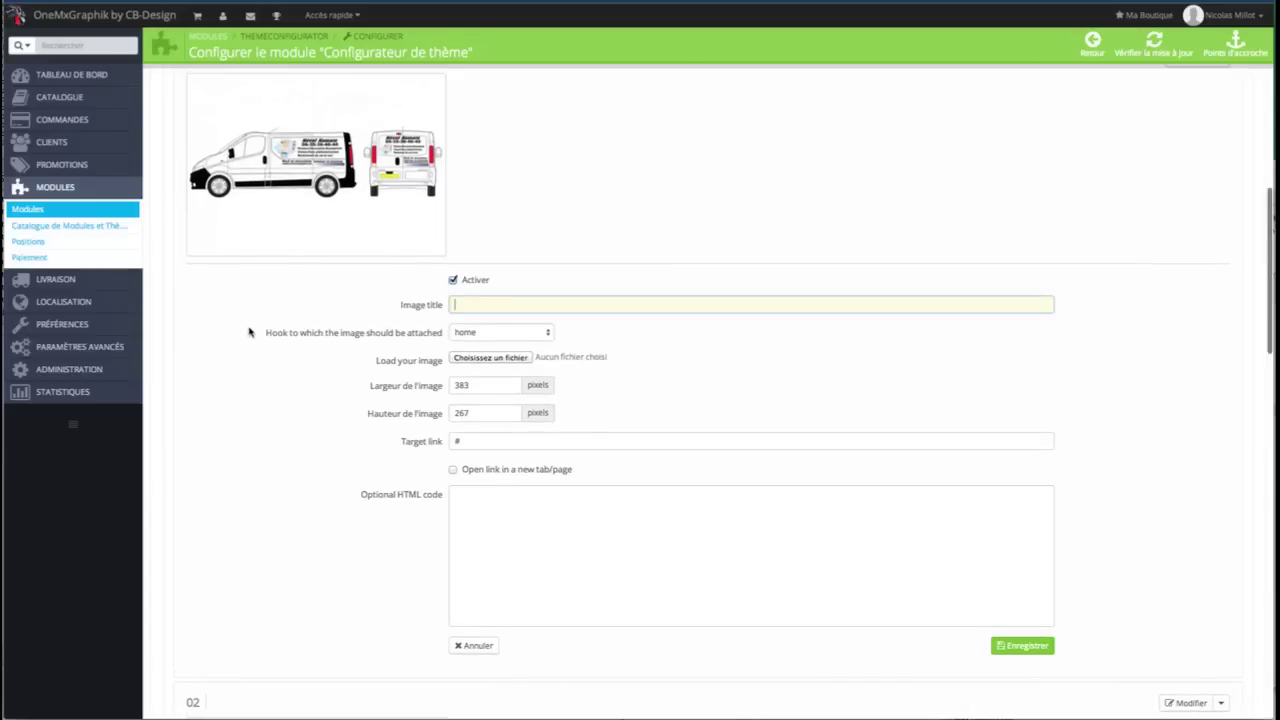
pyautogui.scroll(1, 255, 340)
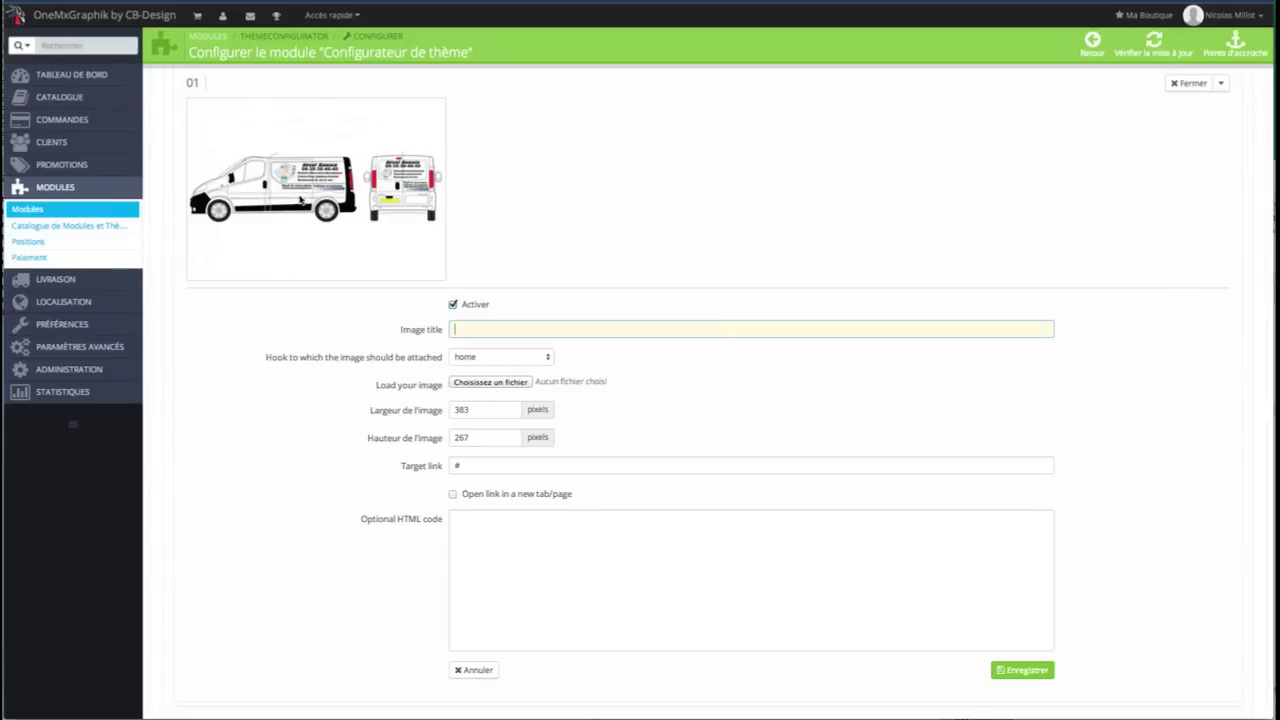
pyautogui.click(492, 382)
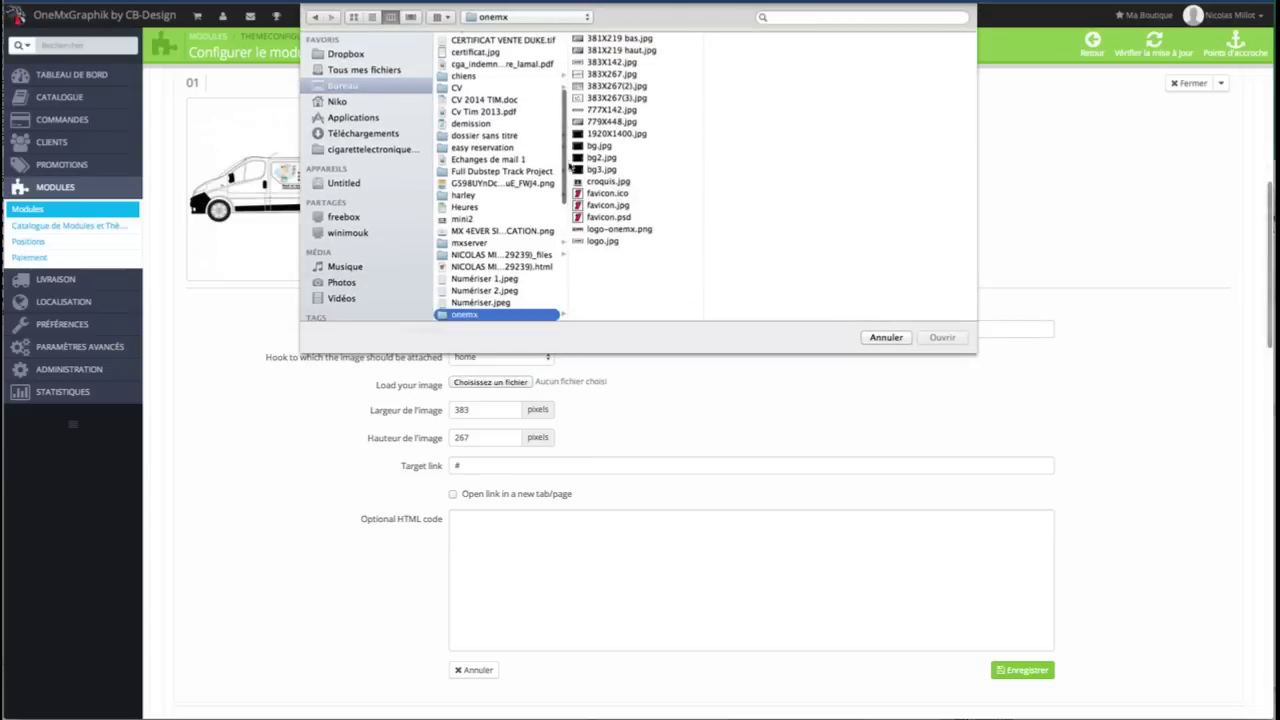
pyautogui.click(888, 337)
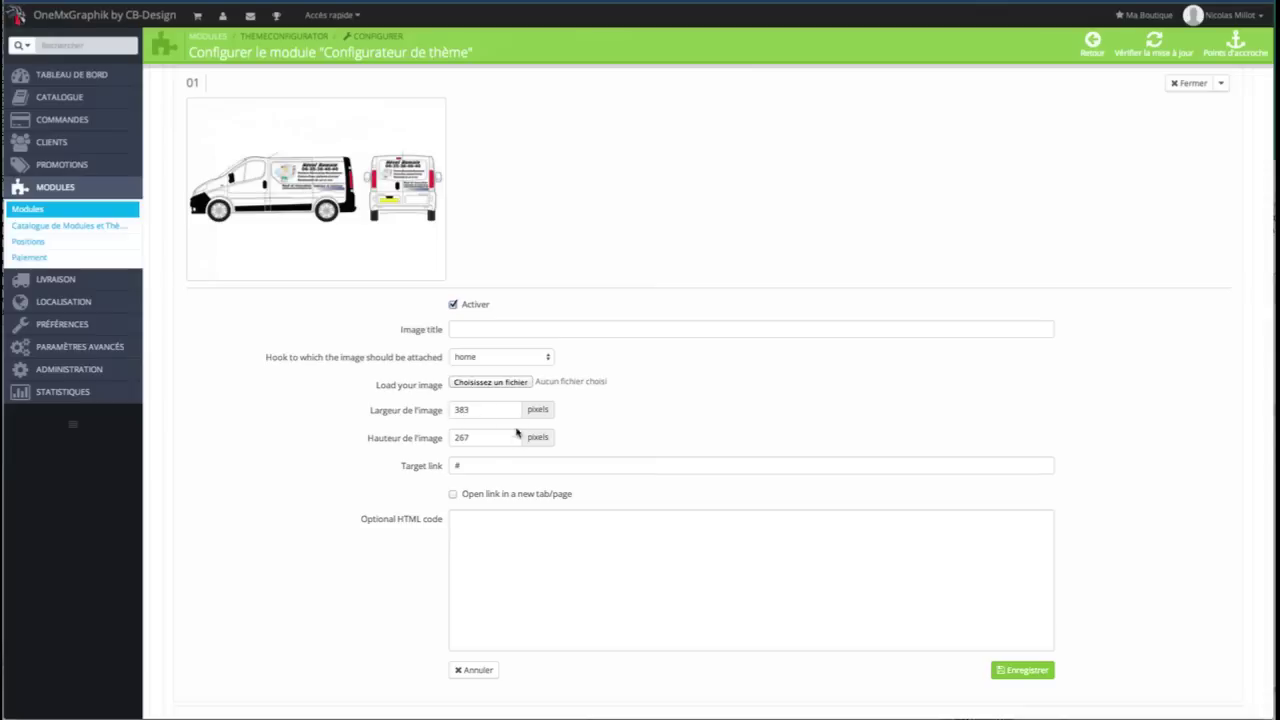
# - Examine the target link setting of image element 01
pyautogui.click(470, 469)
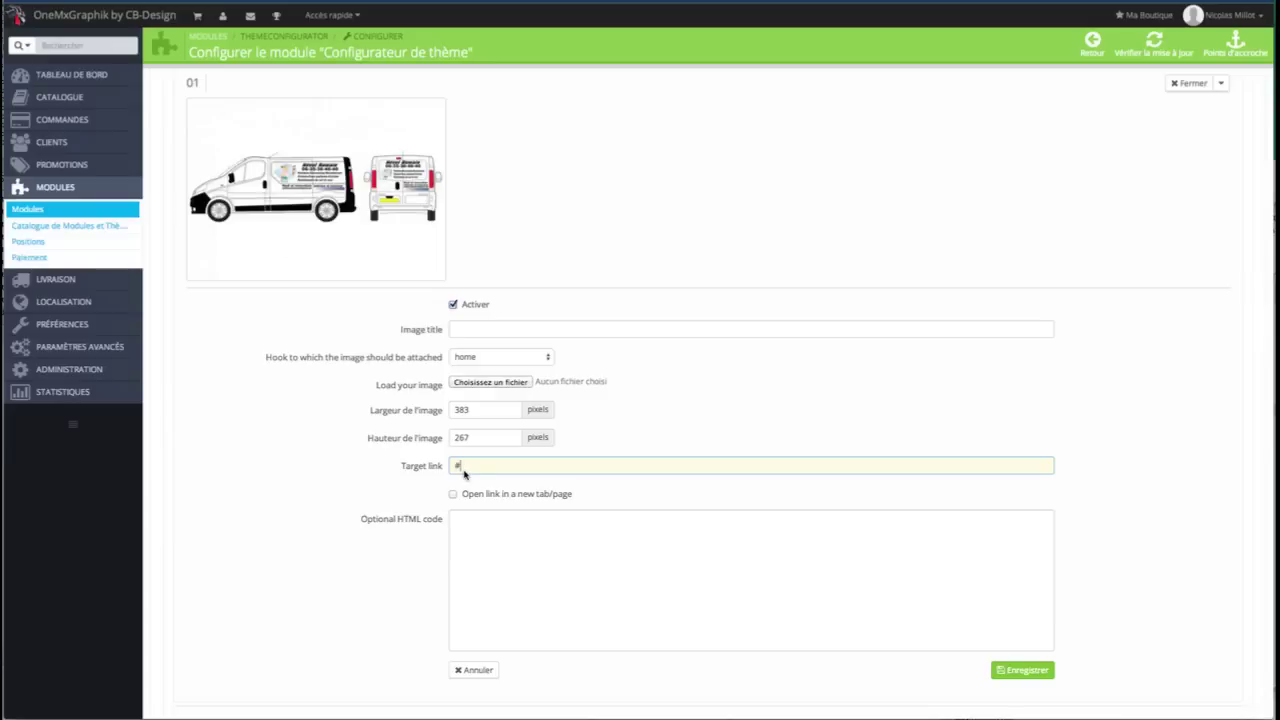
pyautogui.doubleClick(463, 474)
pyautogui.click(490, 467)
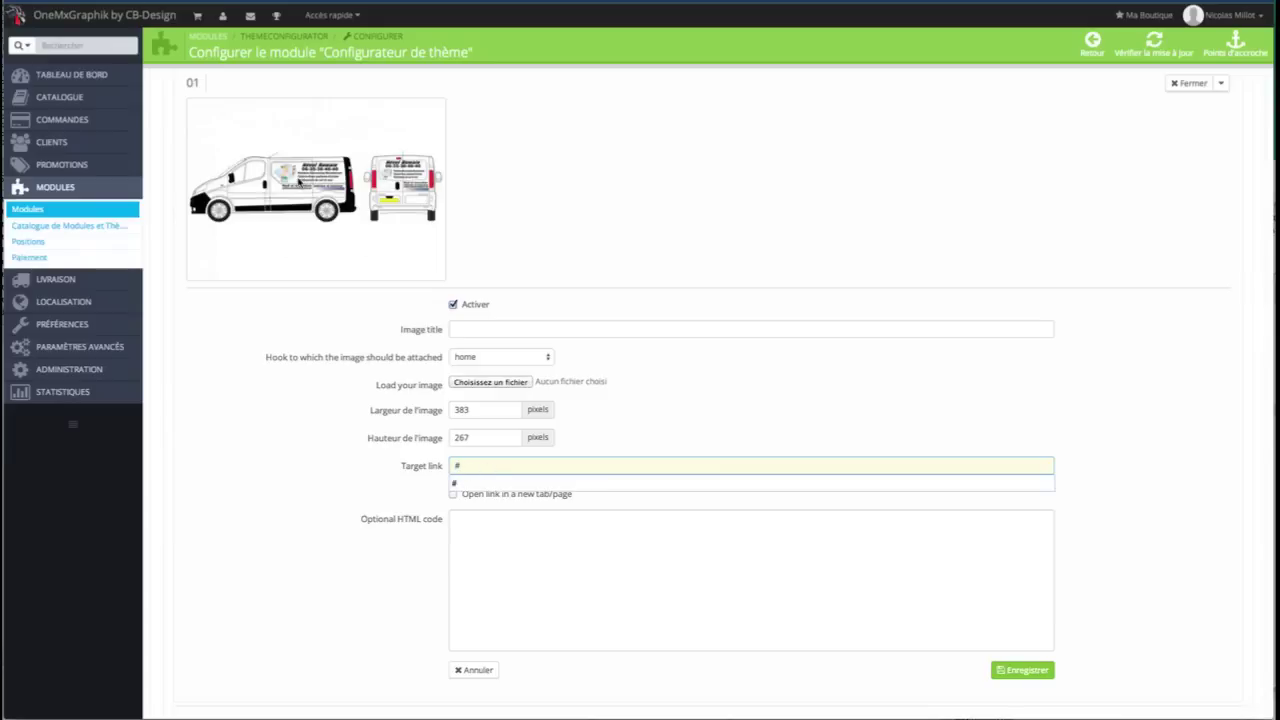
pyautogui.click(288, 477)
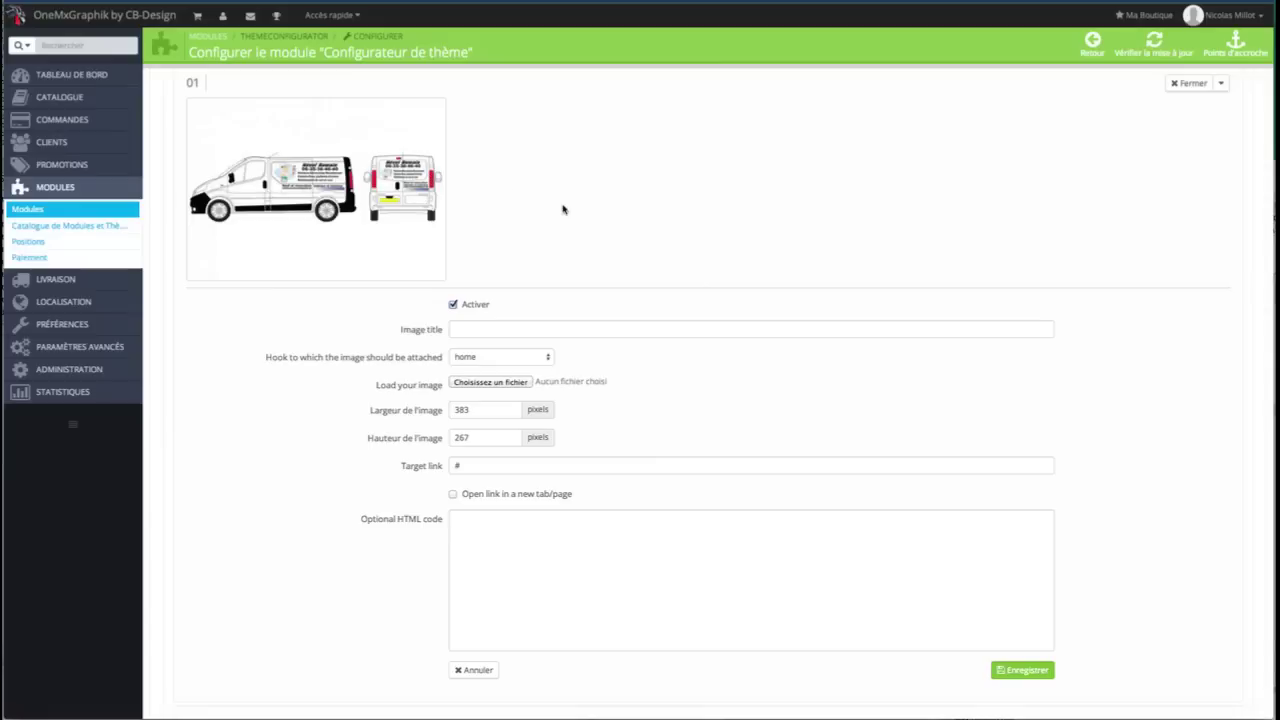
pyautogui.doubleClick(464, 470)
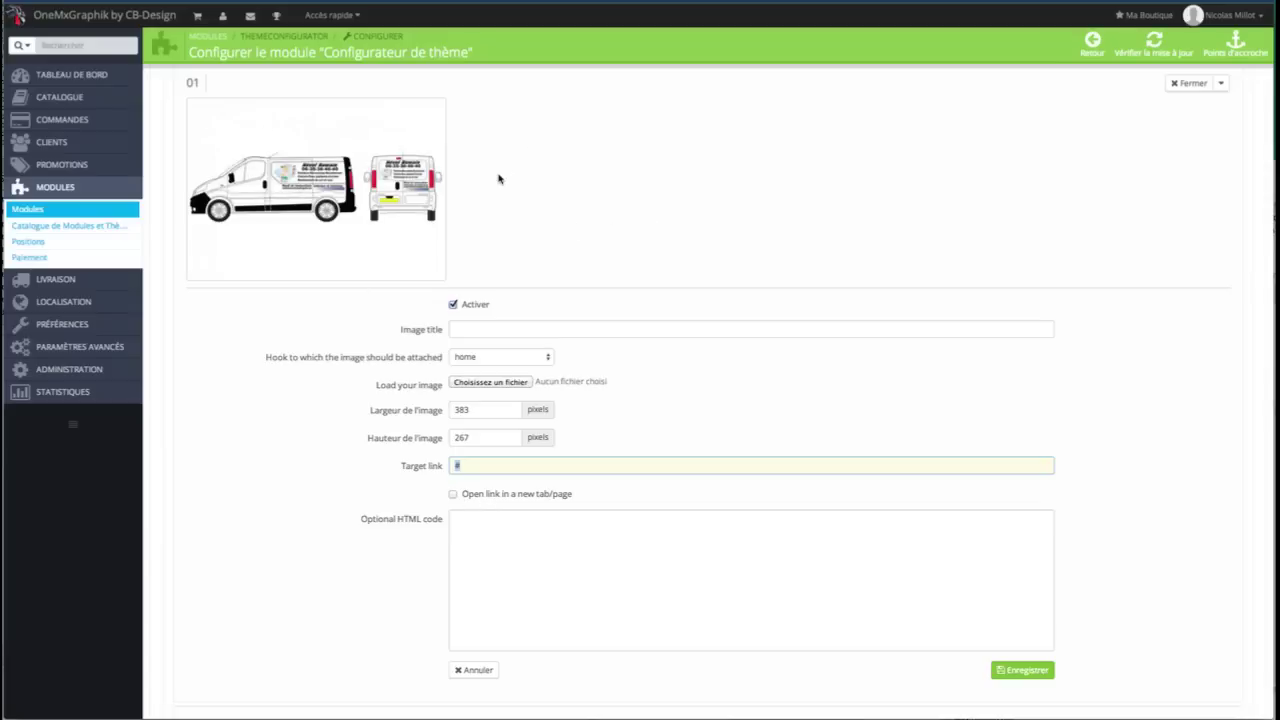
# - Examine the optional HTML code field of image element 01, and cancel its editing
pyautogui.click(559, 579)
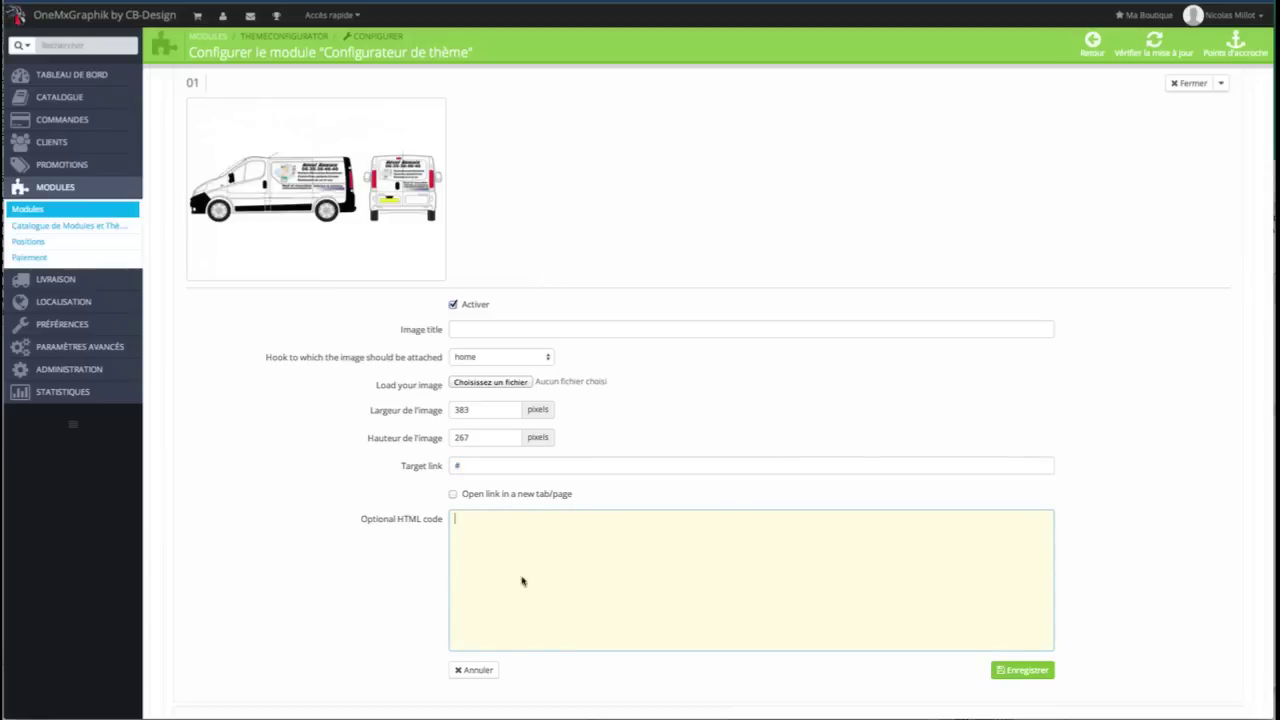
pyautogui.scroll(-2, 504, 569)
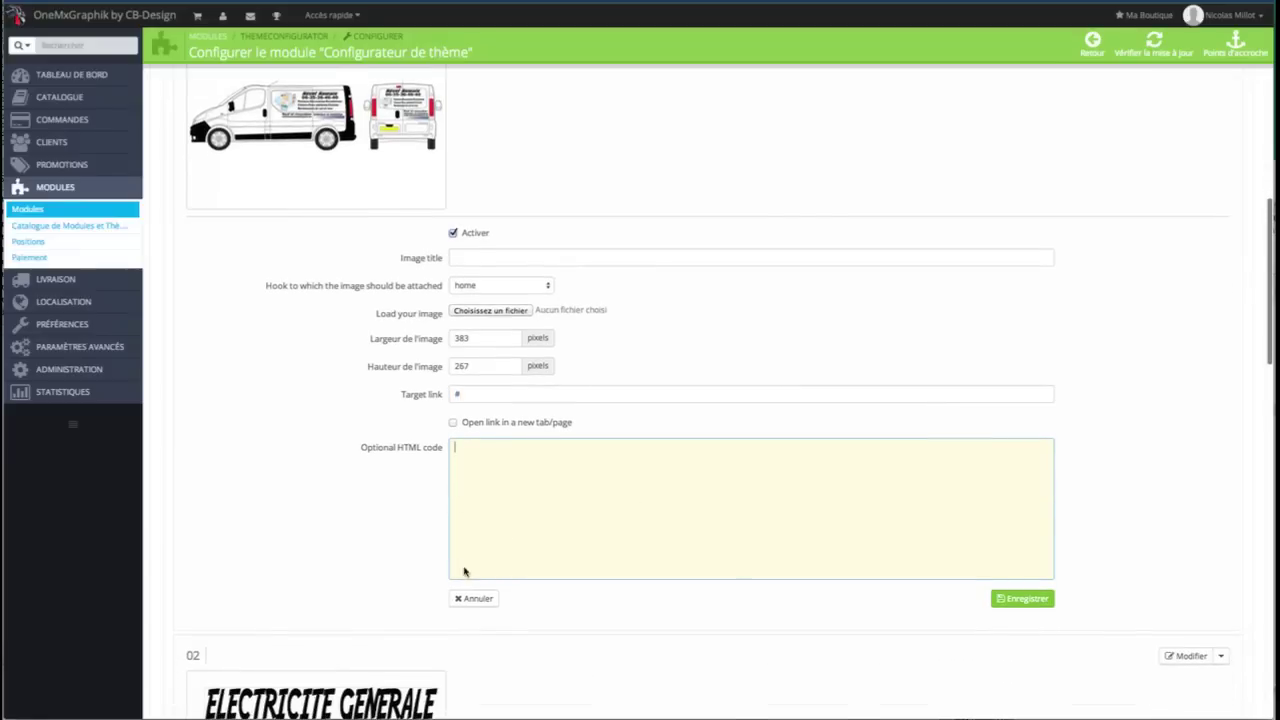
pyautogui.click(480, 600)
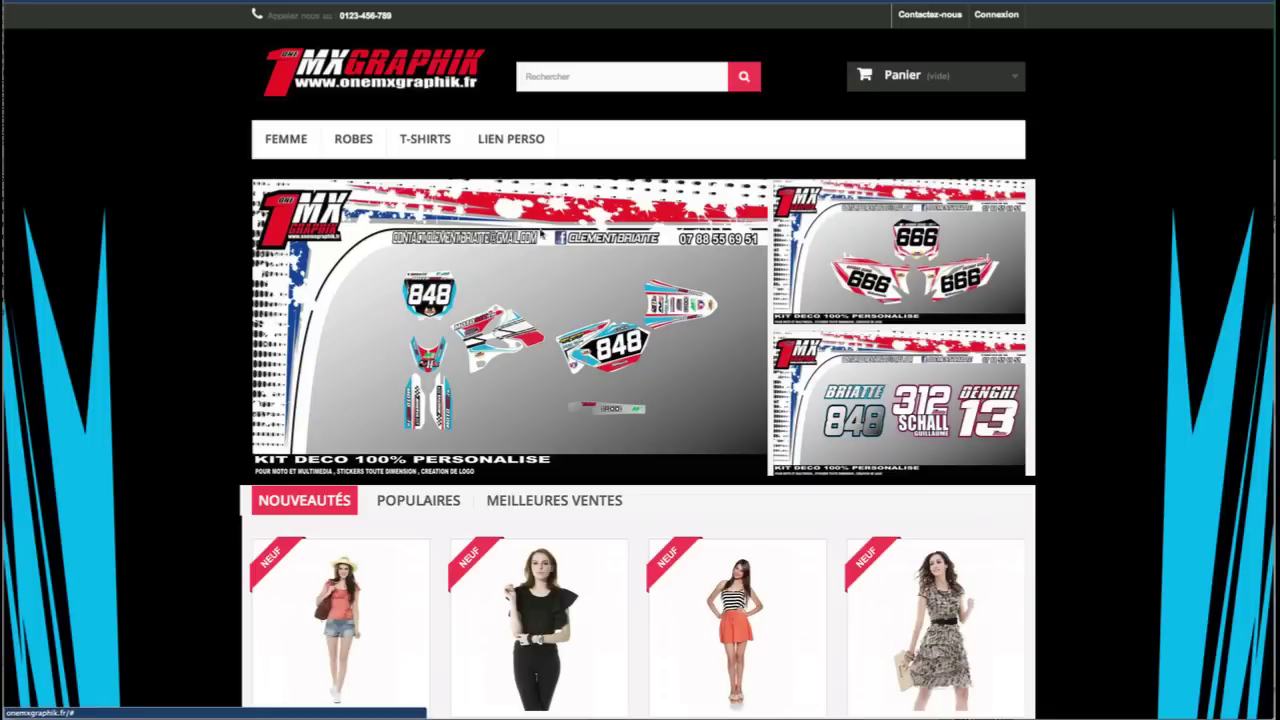
# - Review the storefront home page from the products and image banners down to the footer and back to the horizontal menu
pyautogui.scroll(-5, 860, 362)
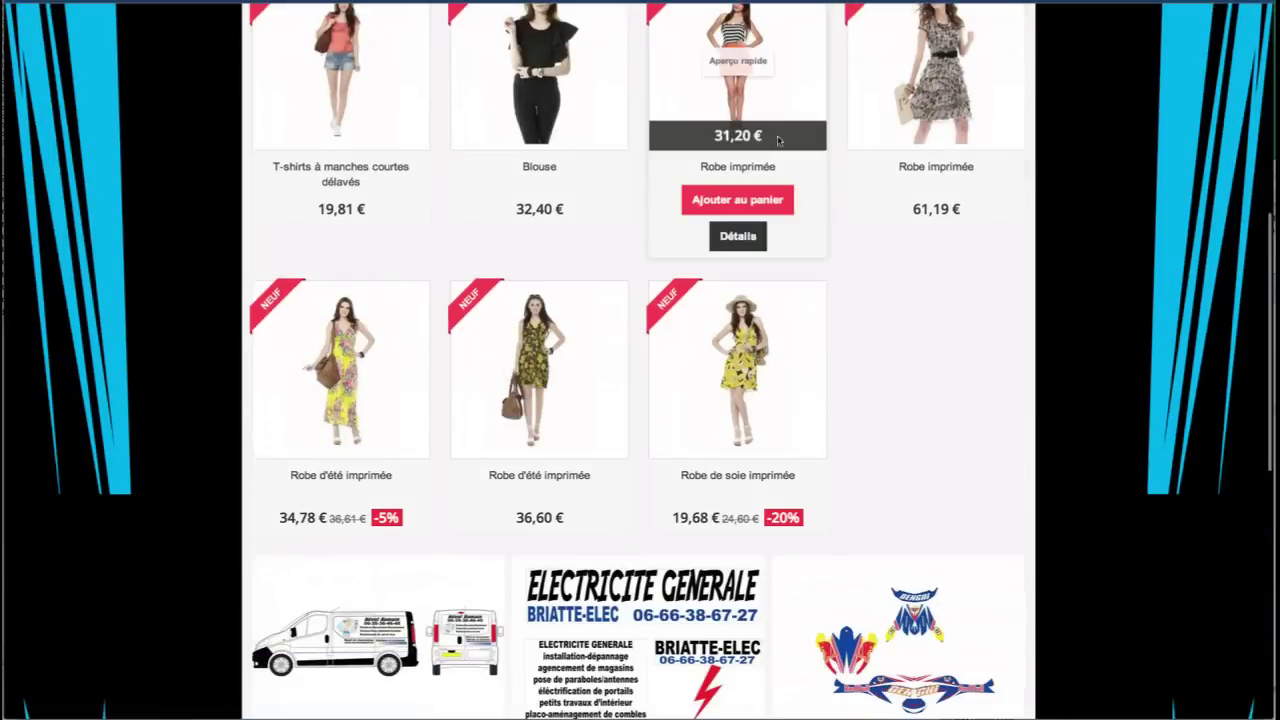
pyautogui.scroll(-6, 200, 206)
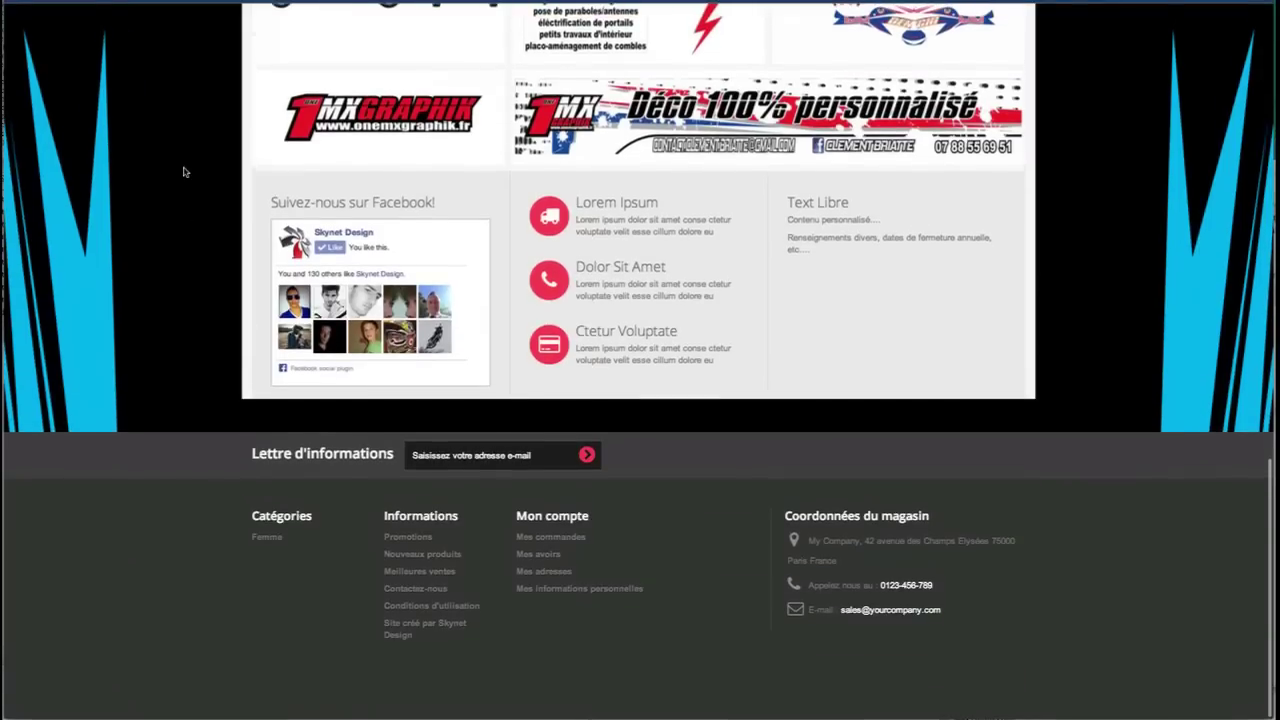
pyautogui.scroll(11, 183, 172)
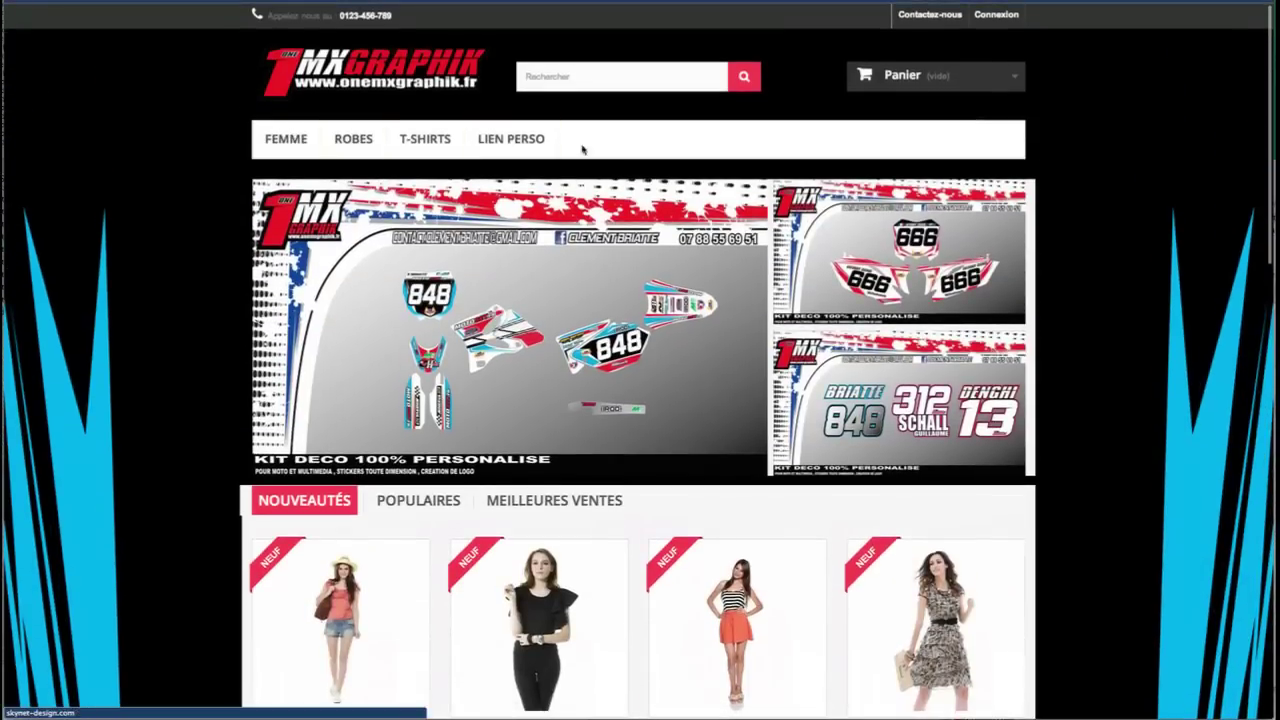
# - Return to the back office, search the module list for "menu" and open the configuration of "Menu Haut horizontal"
pyautogui.hotkey('ctrl', 'Tab')
pyautogui.click(27, 208)
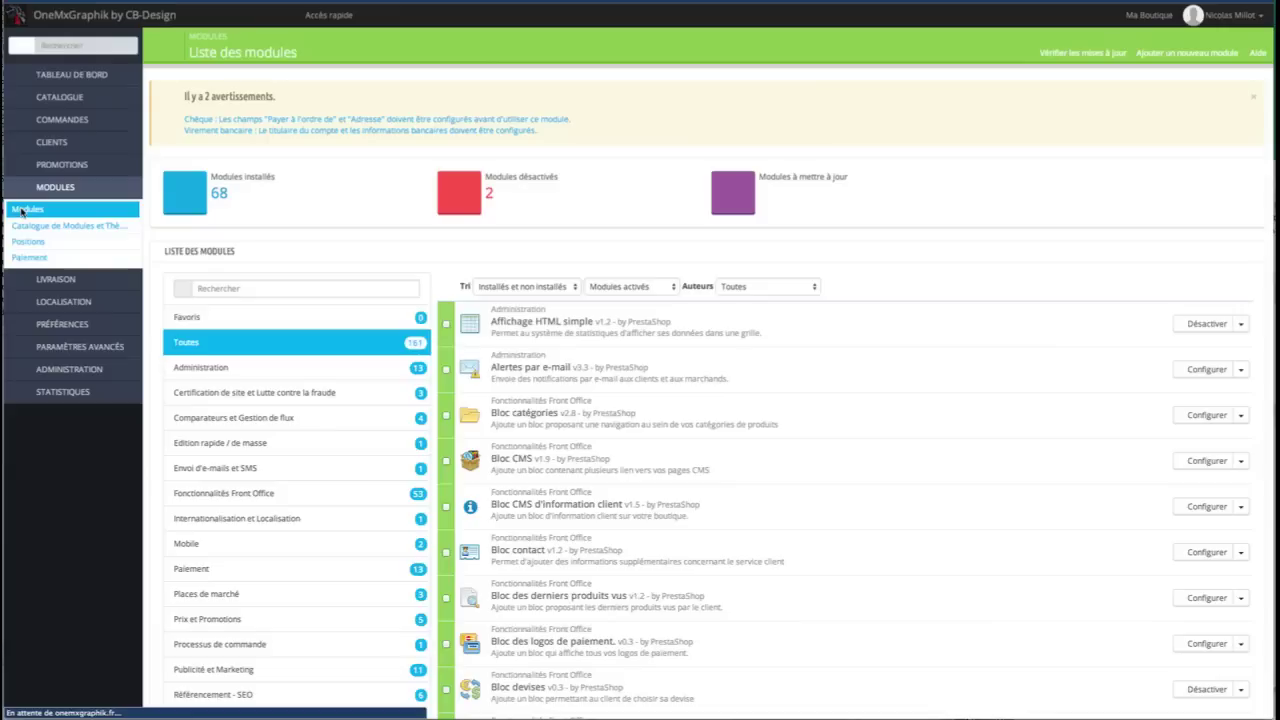
pyautogui.click(236, 289)
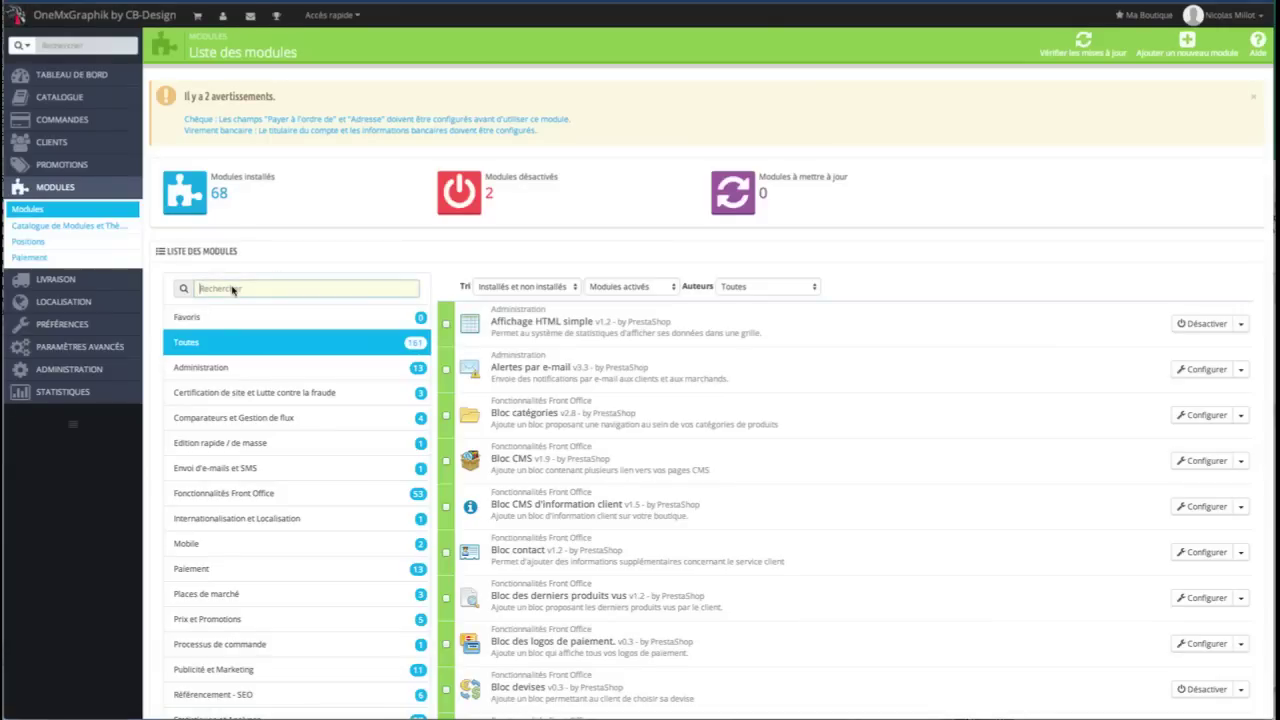
pyautogui.write('menu')
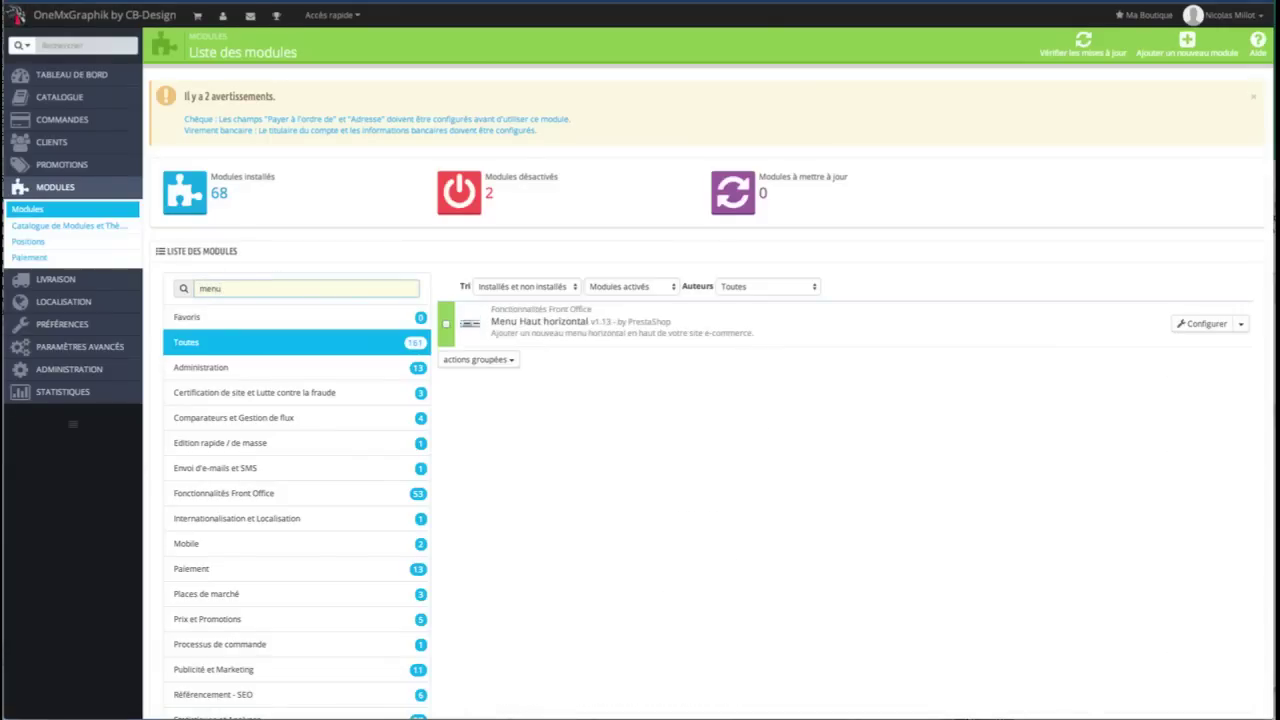
pyautogui.click(1201, 329)
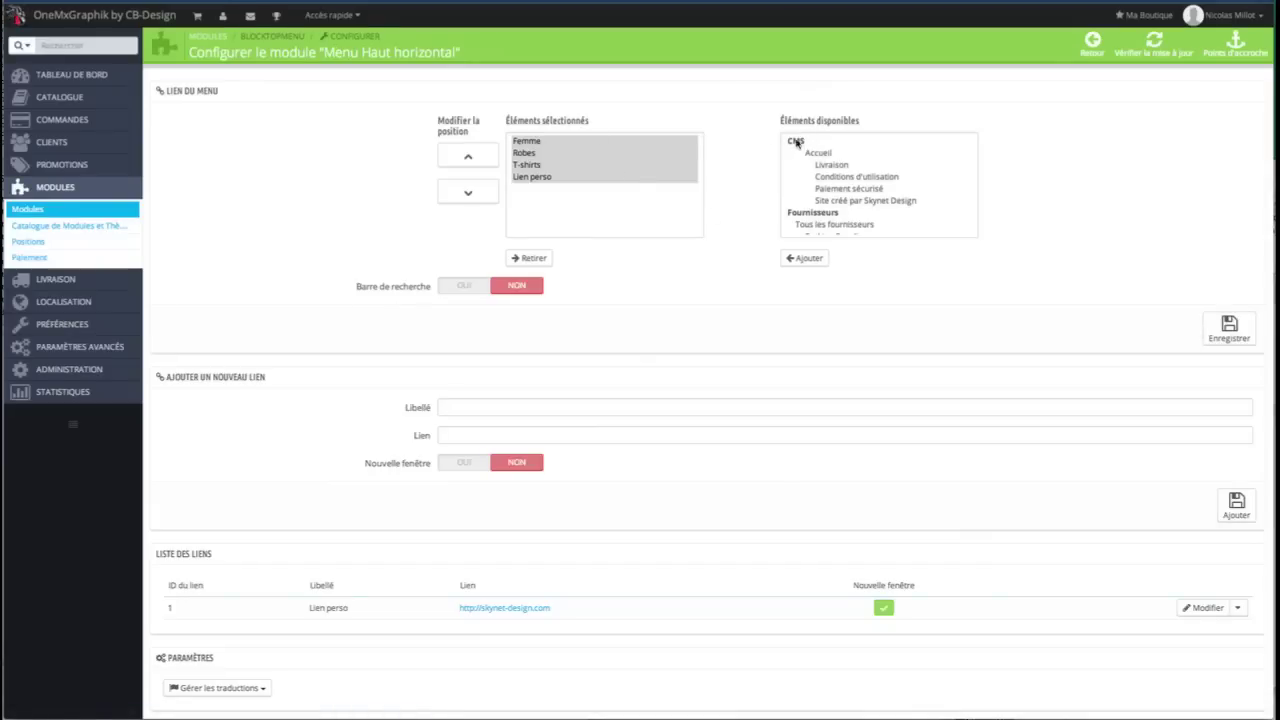
# - Review the available menu elements from the CMS pages through suppliers and manufacturers to the categories
pyautogui.scroll(-1, 838, 167)
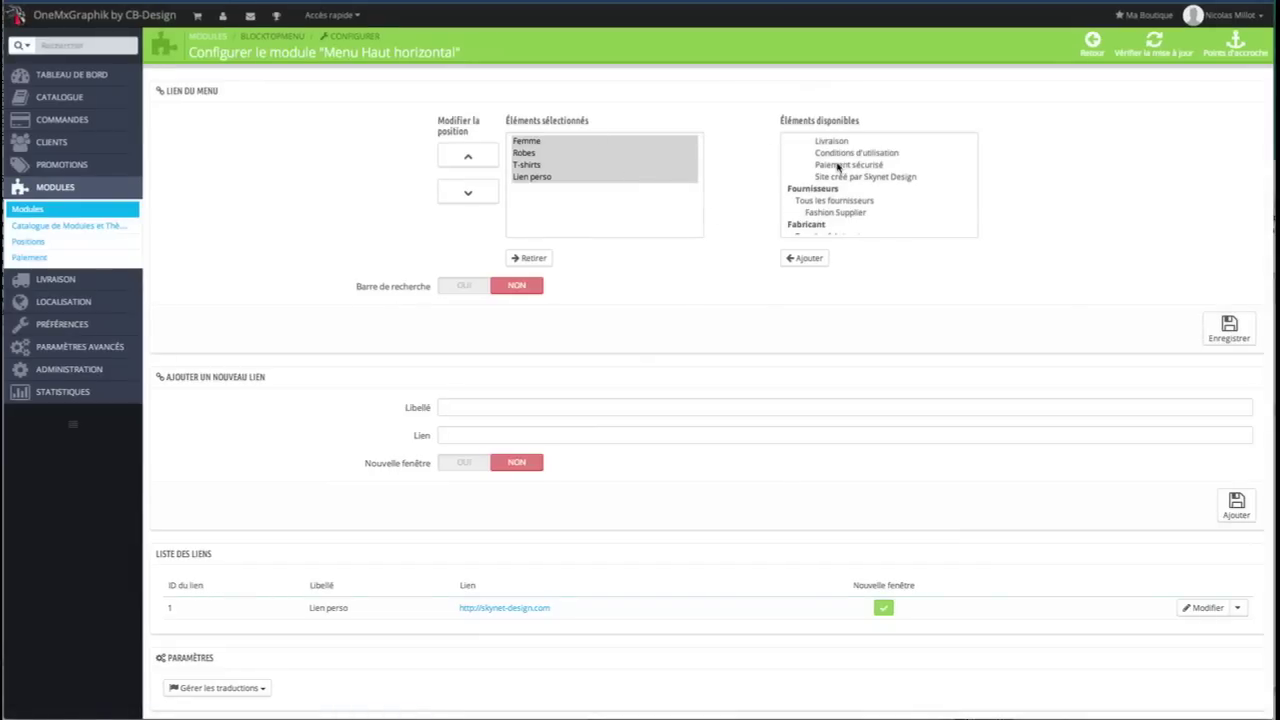
pyautogui.scroll(-2, 838, 167)
pyautogui.scroll(-2, 838, 167)
pyautogui.scroll(-1, 838, 167)
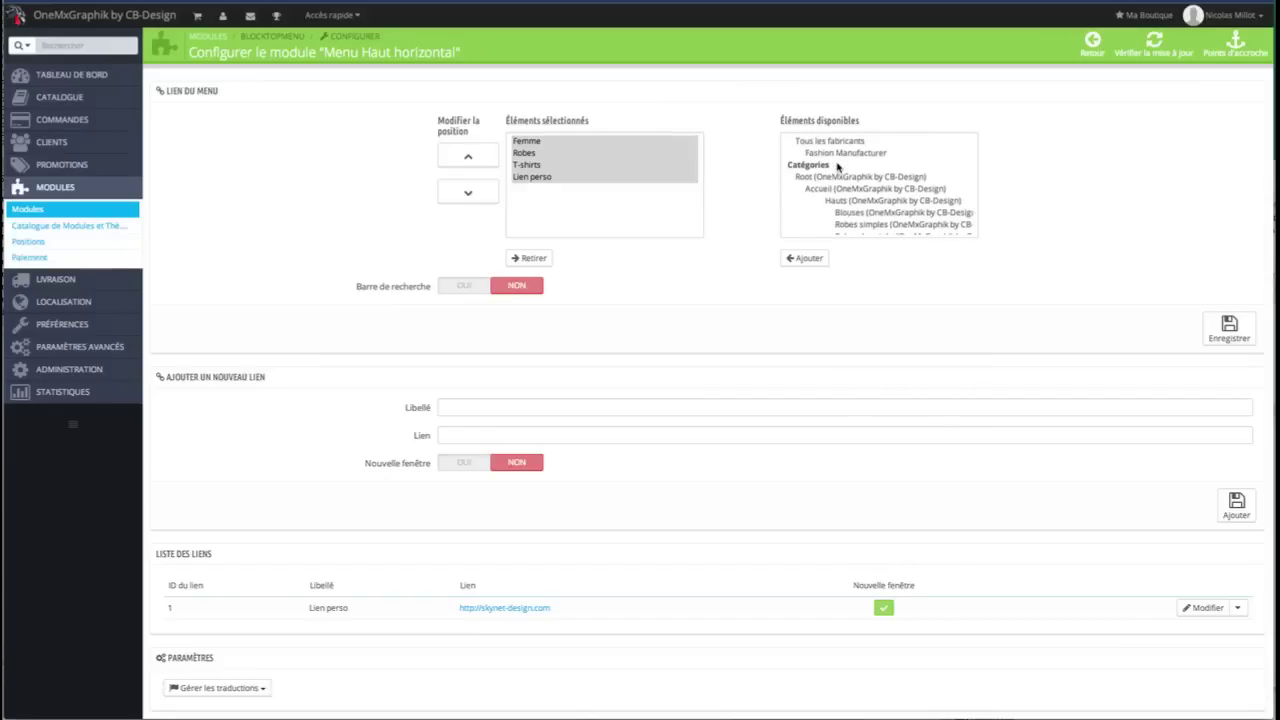
pyautogui.click(806, 167)
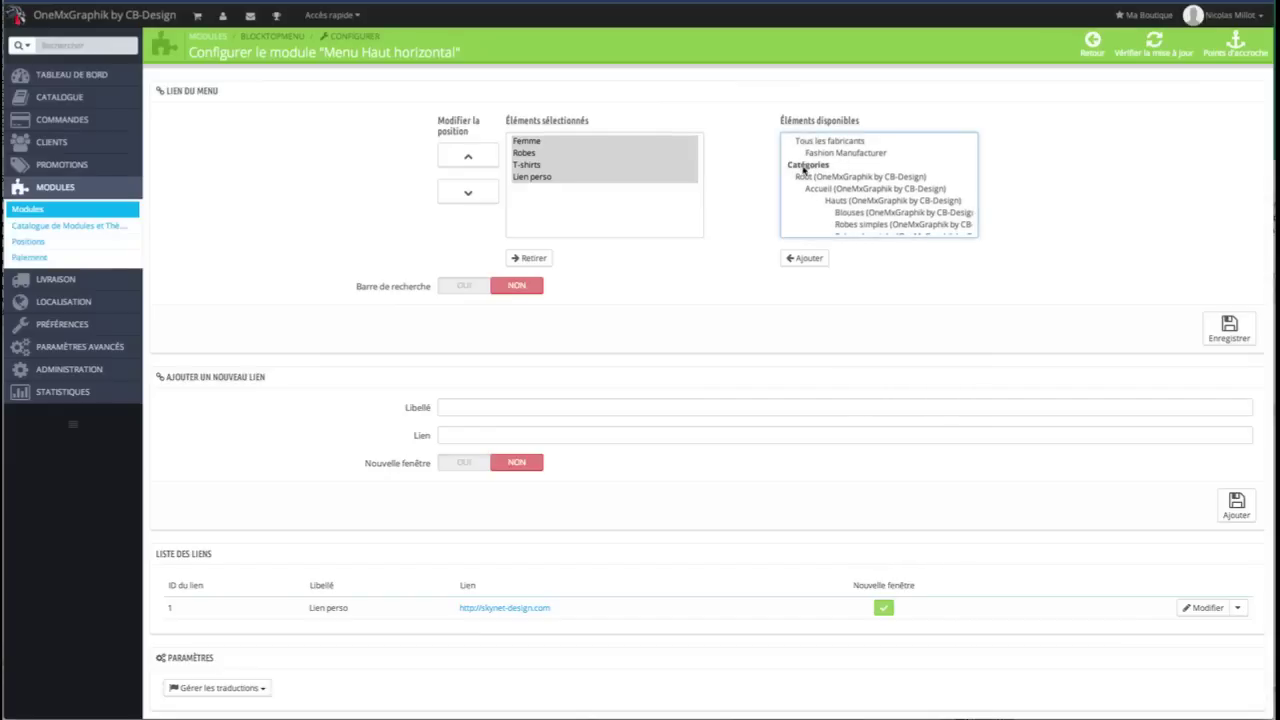
pyautogui.scroll(-2, 812, 170)
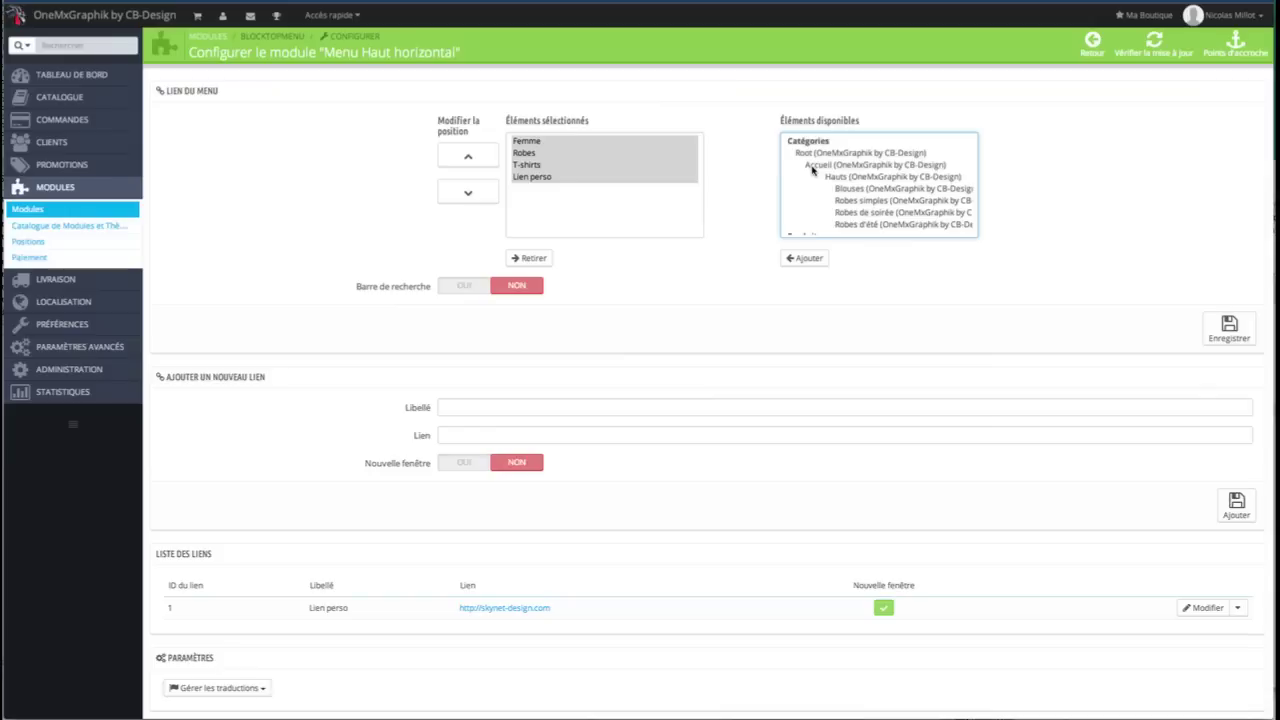
# - Examine how the "Accueil" and "Hauts" categories are nested among the available menu elements
pyautogui.click(826, 166)
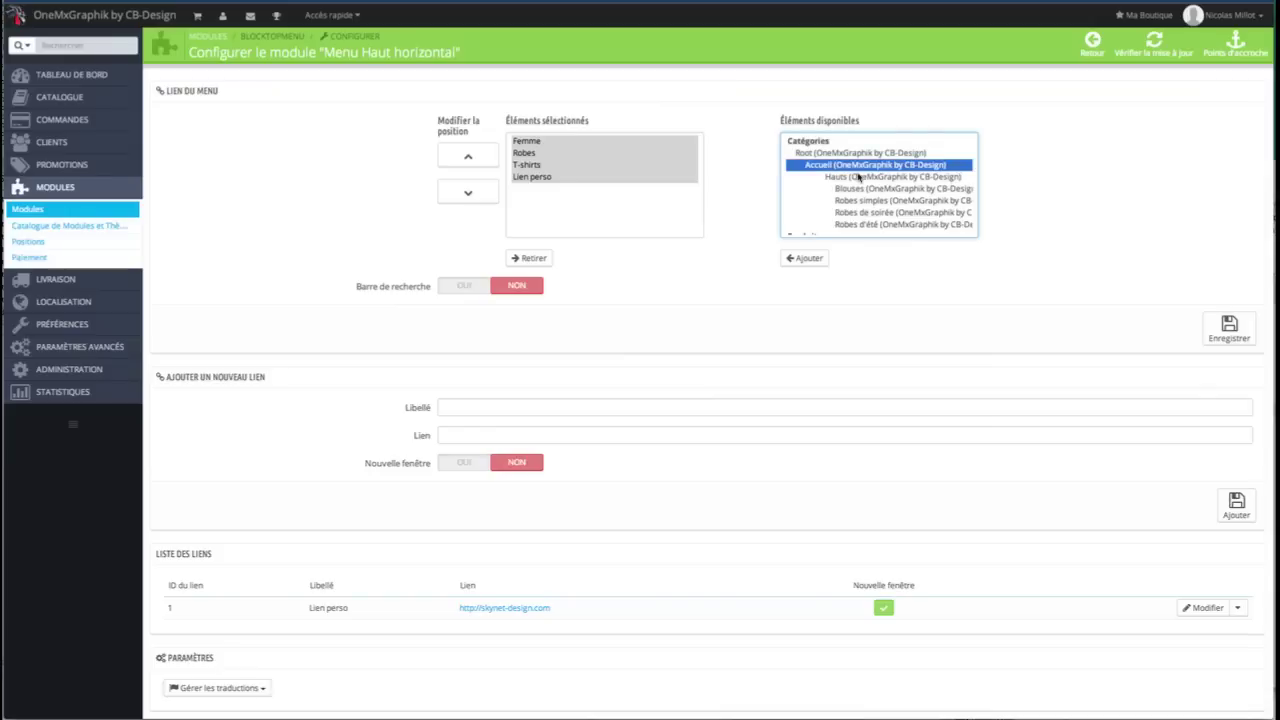
pyautogui.click(858, 176)
pyautogui.scroll(-1, 858, 178)
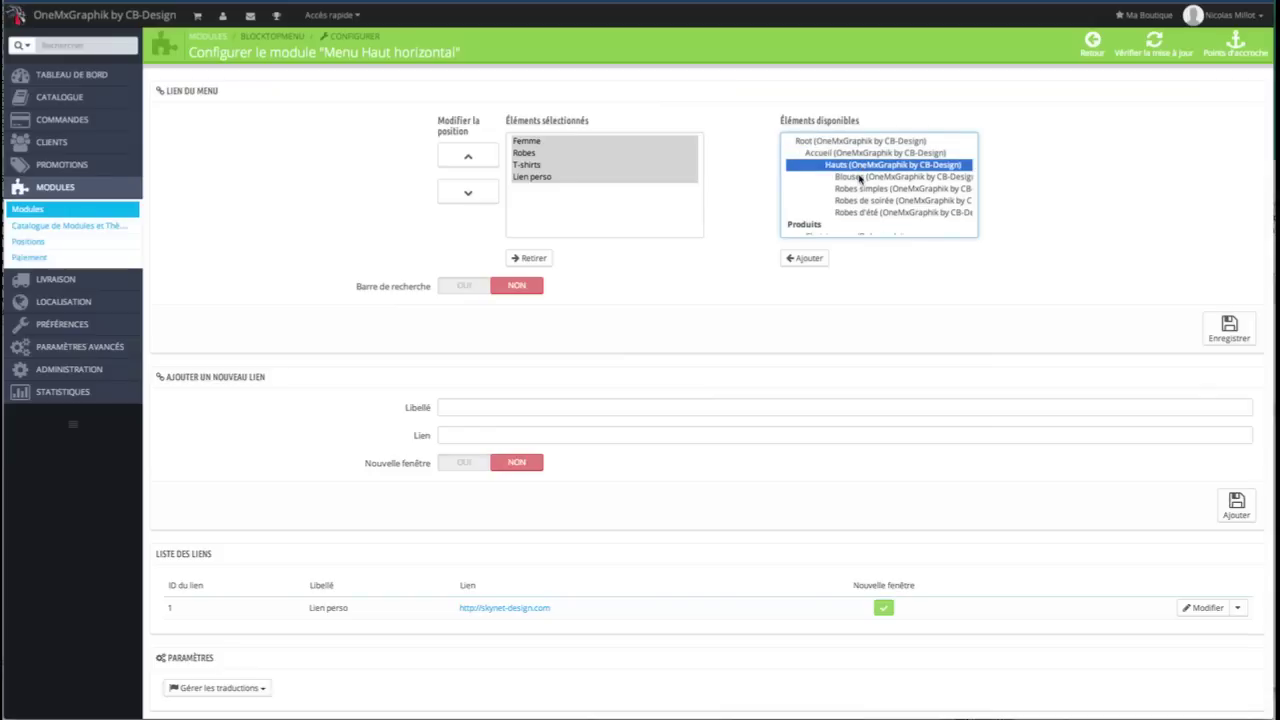
pyautogui.scroll(-3, 858, 178)
pyautogui.scroll(3, 858, 178)
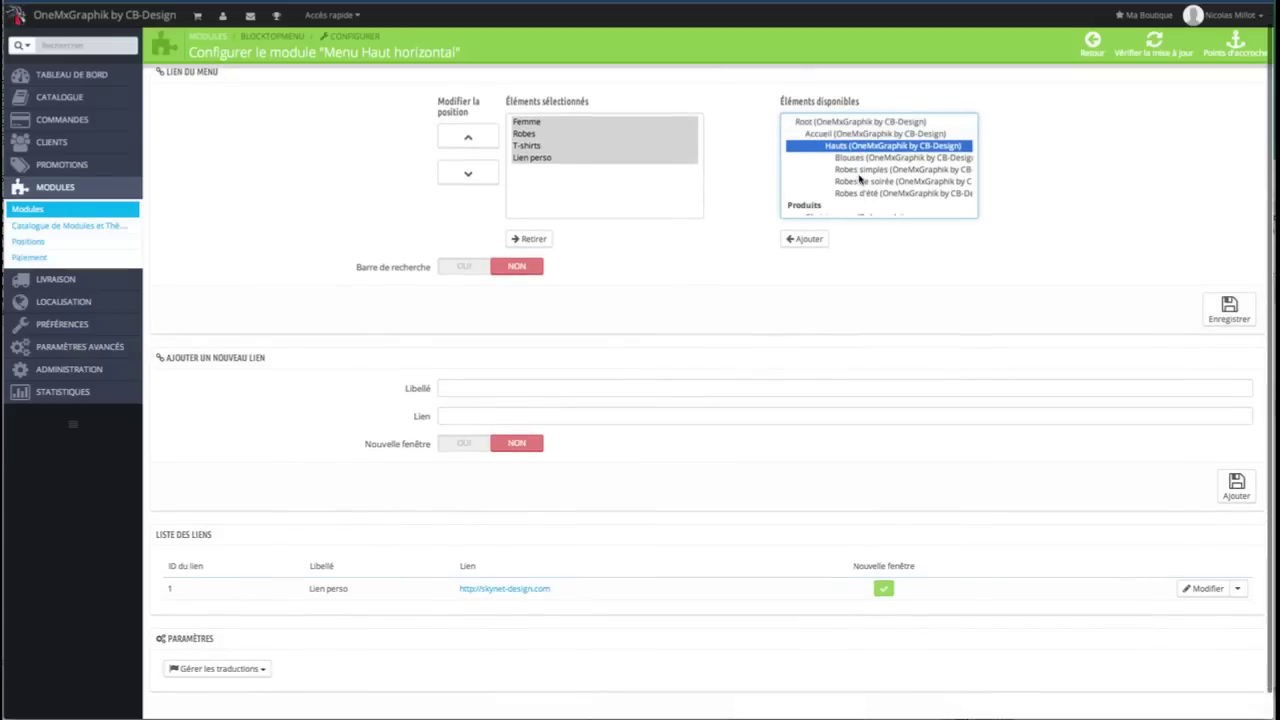
pyautogui.scroll(2, 858, 178)
pyautogui.scroll(-2, 858, 178)
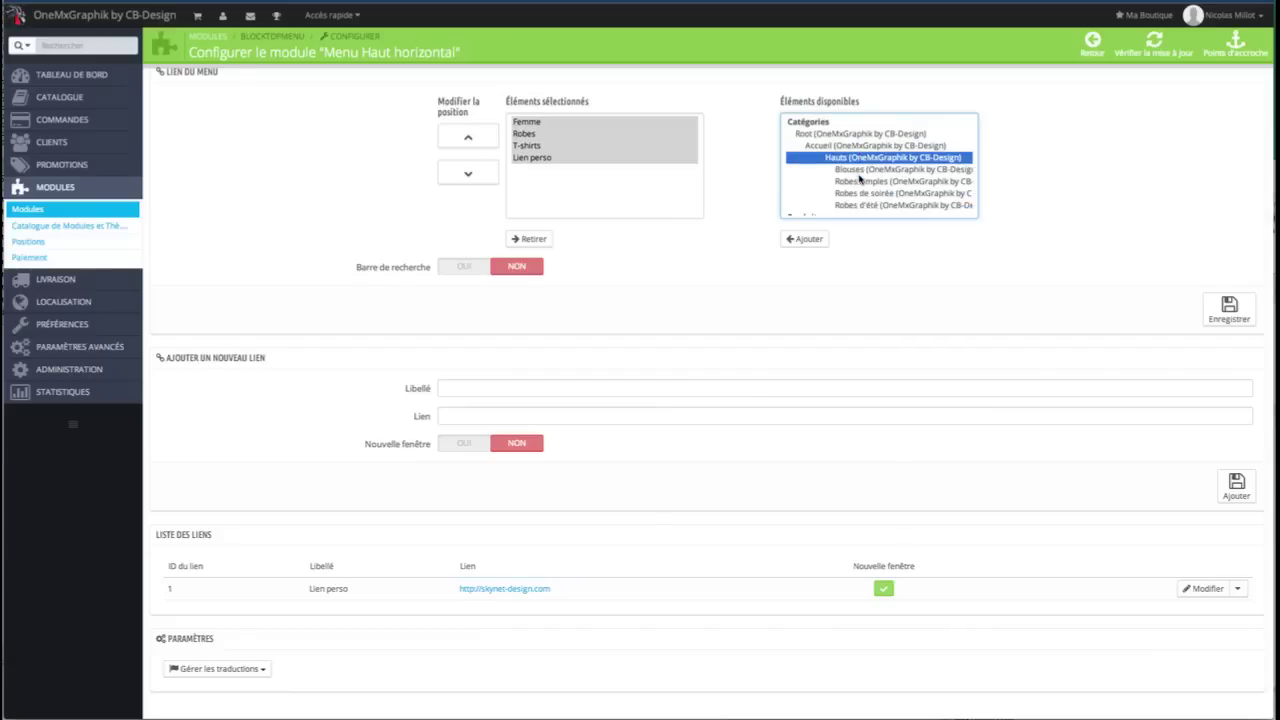
# - Go through the category levels under "Accueil": "Hauts", "Blouses", "Robes simples", "Robes de soirée" and "Robes d'été"
pyautogui.click(826, 146)
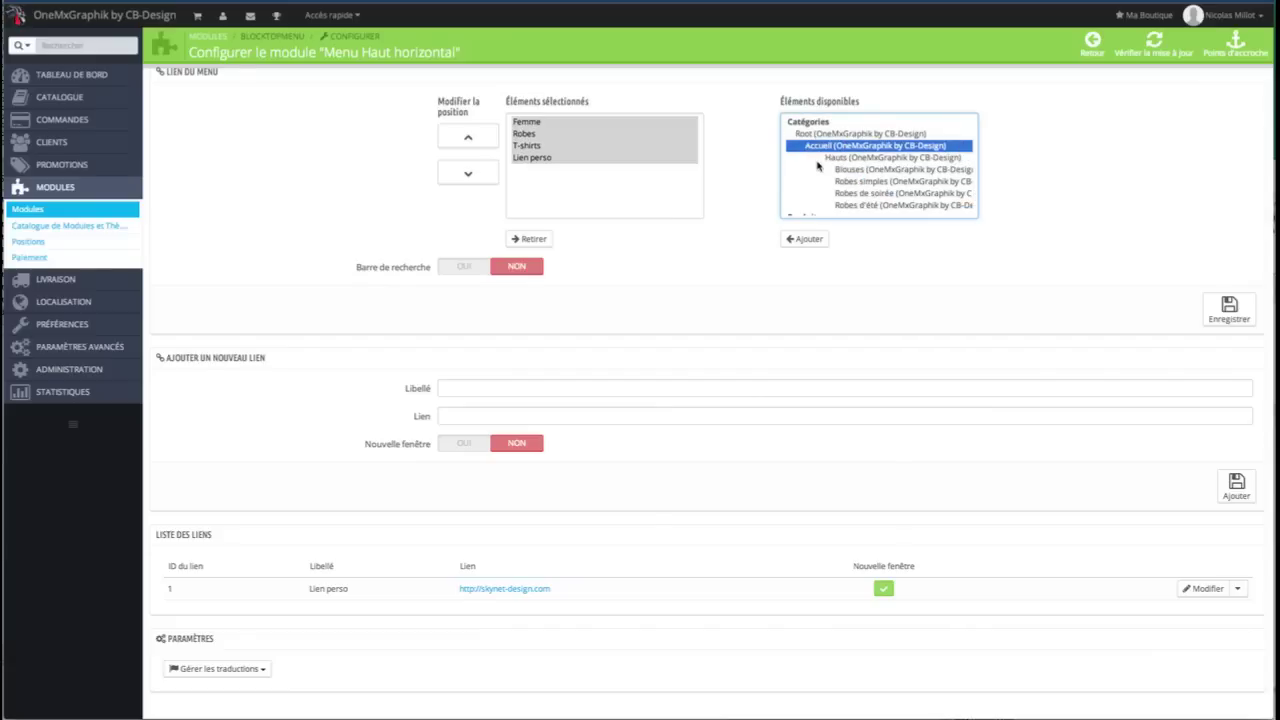
pyautogui.click(843, 158)
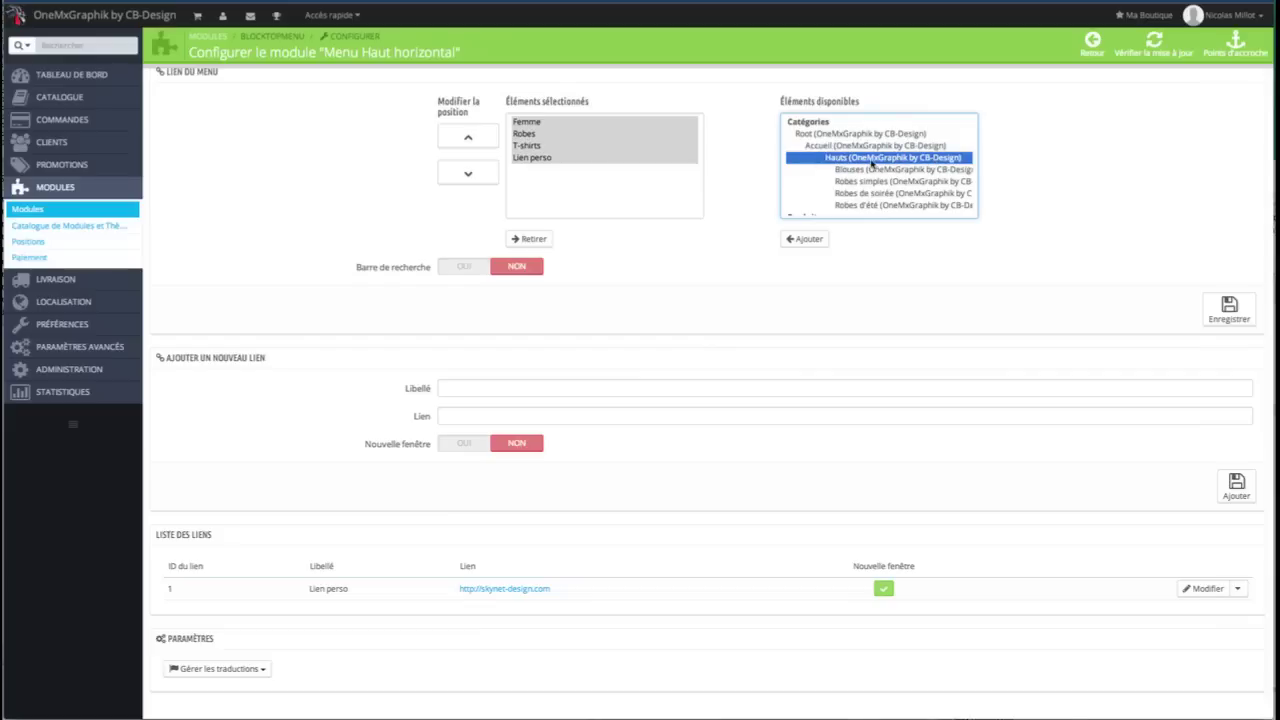
pyautogui.click(876, 170)
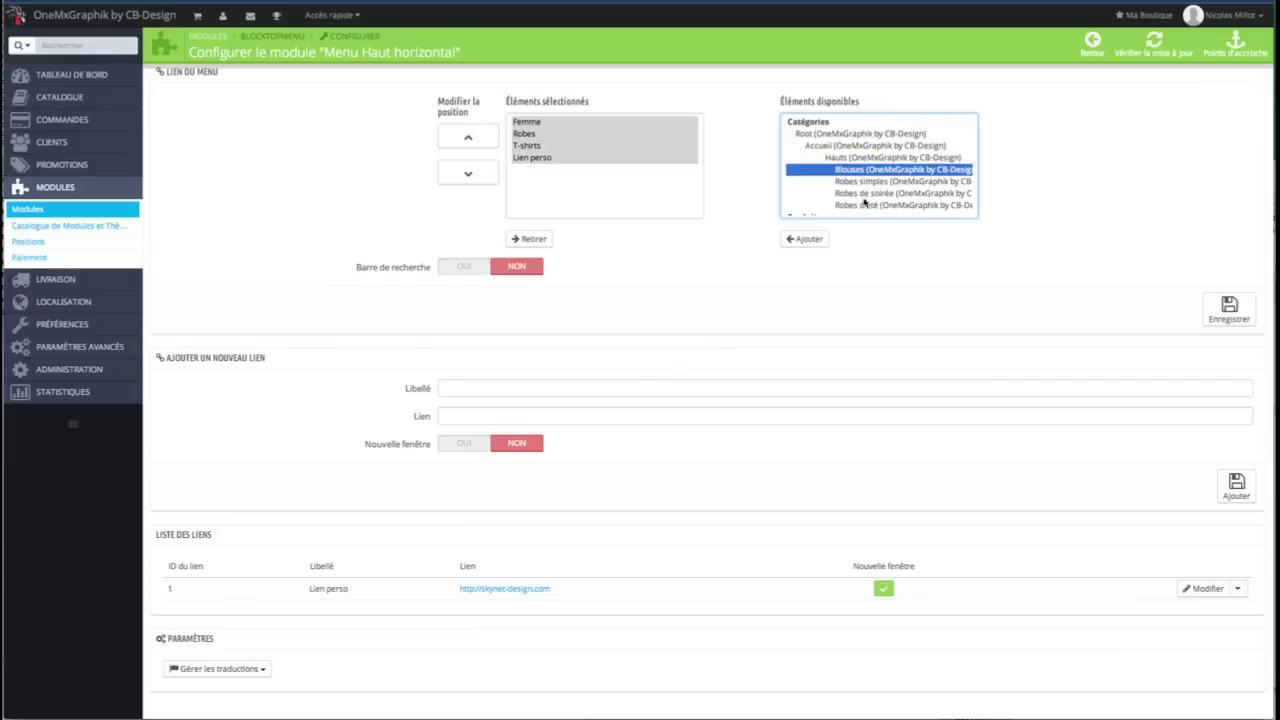
pyautogui.click(862, 206)
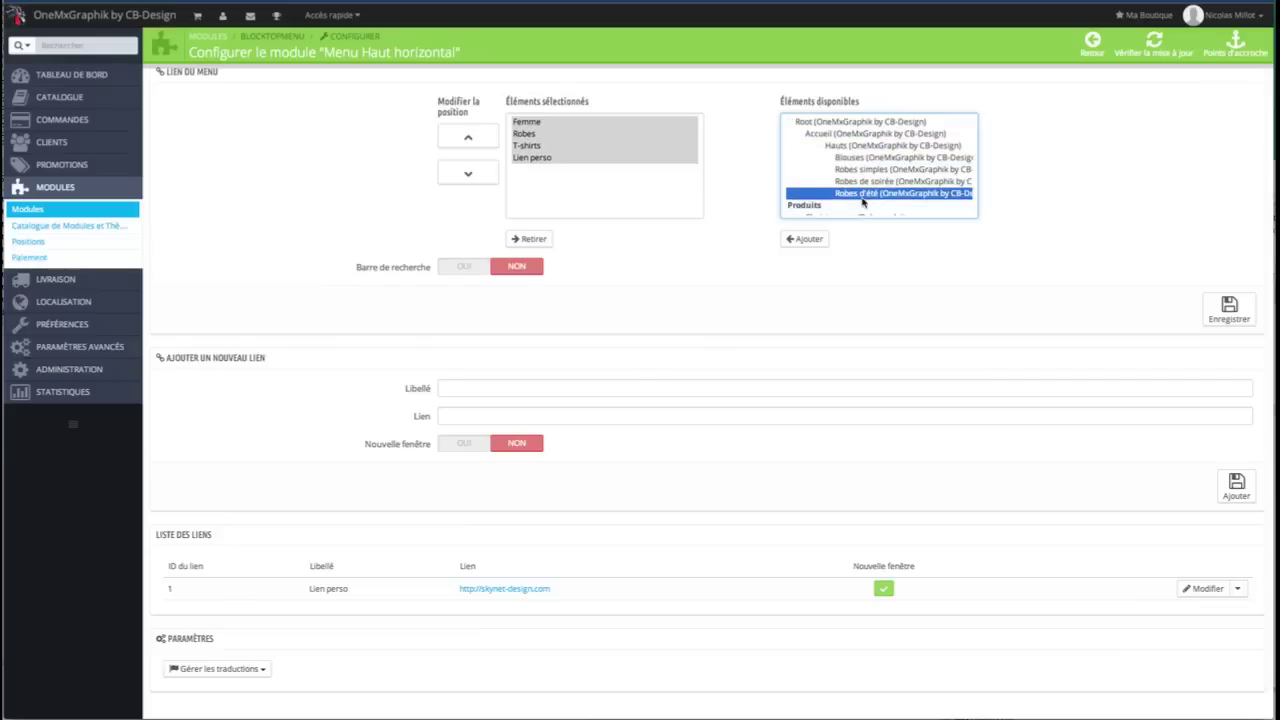
pyautogui.click(842, 136)
pyautogui.click(852, 146)
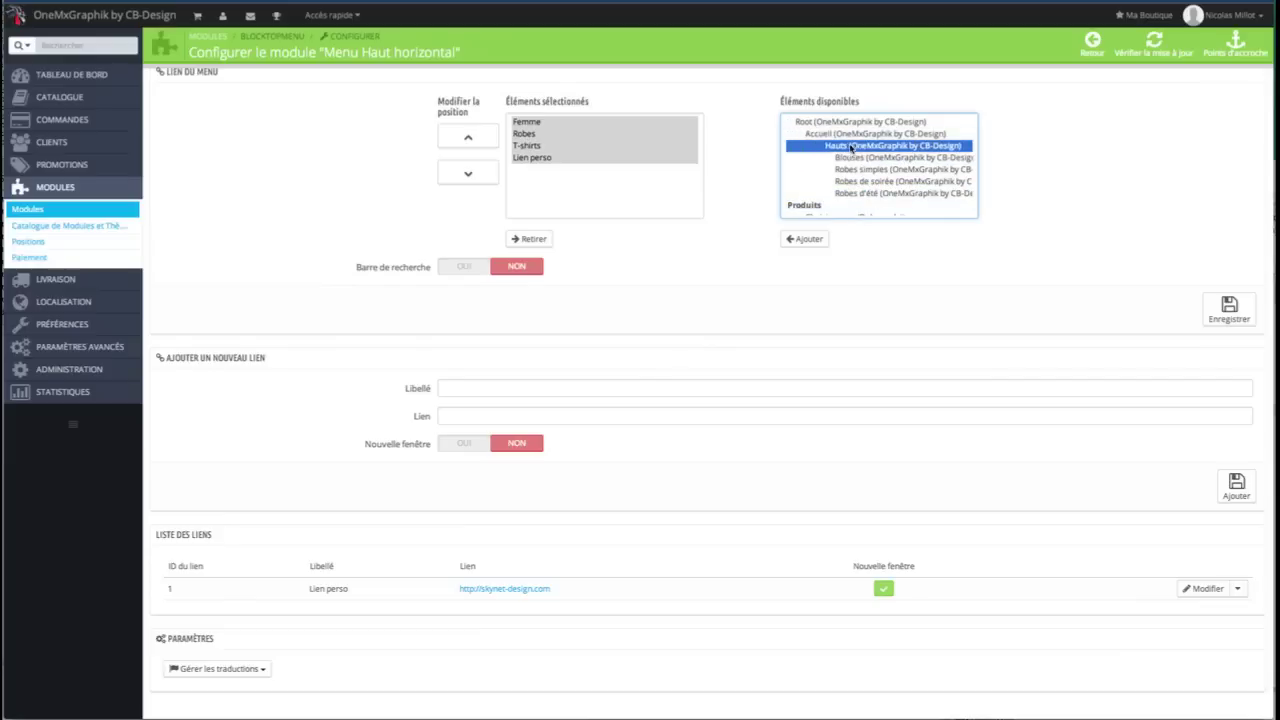
pyautogui.click(886, 158)
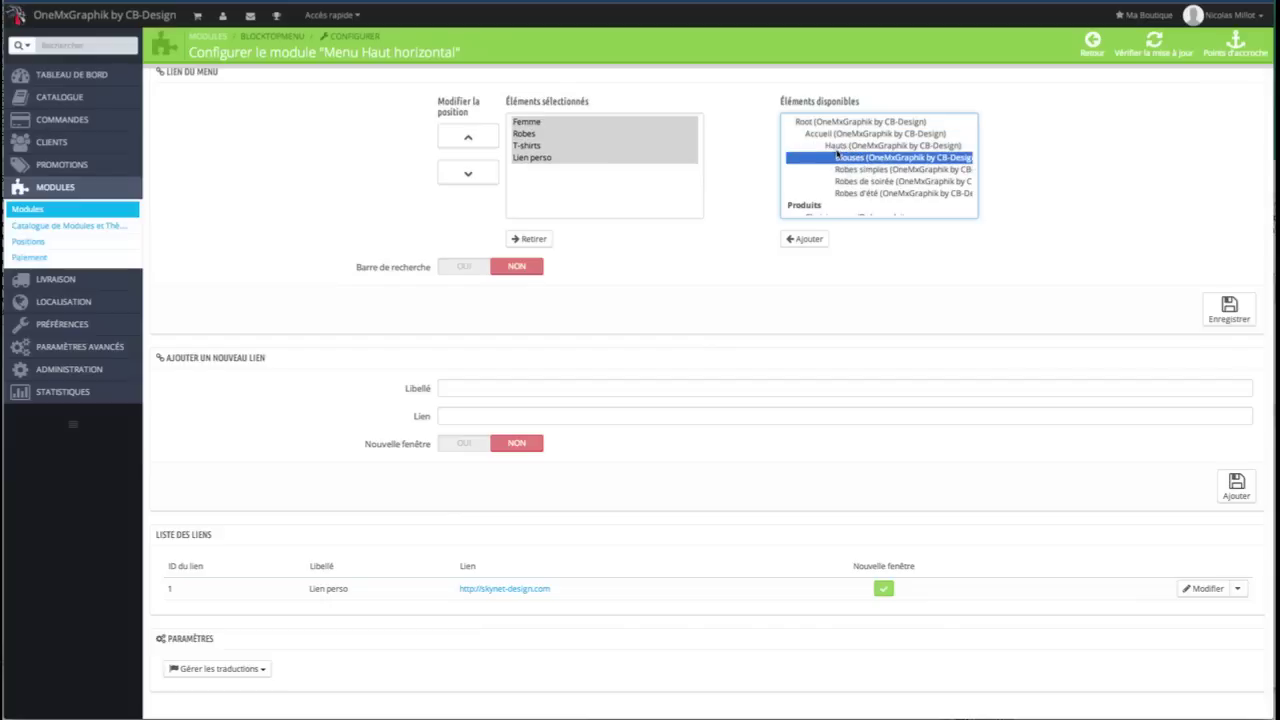
pyautogui.click(837, 171)
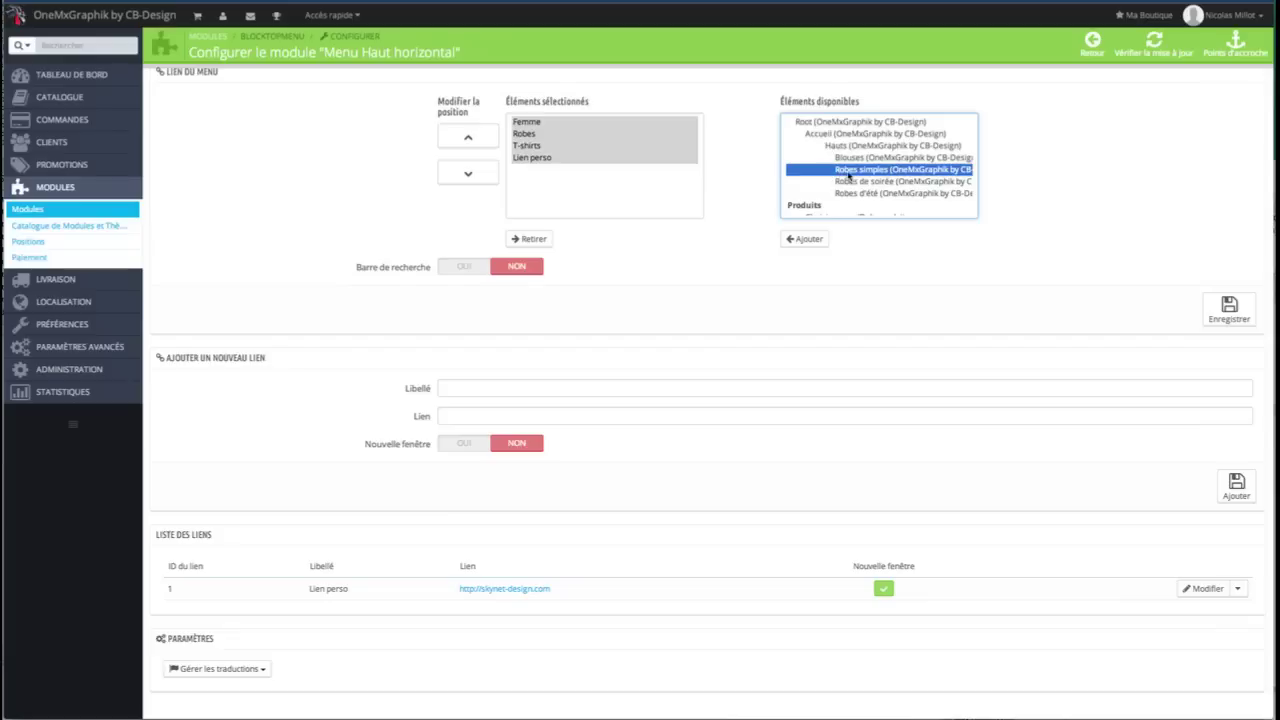
pyautogui.click(847, 182)
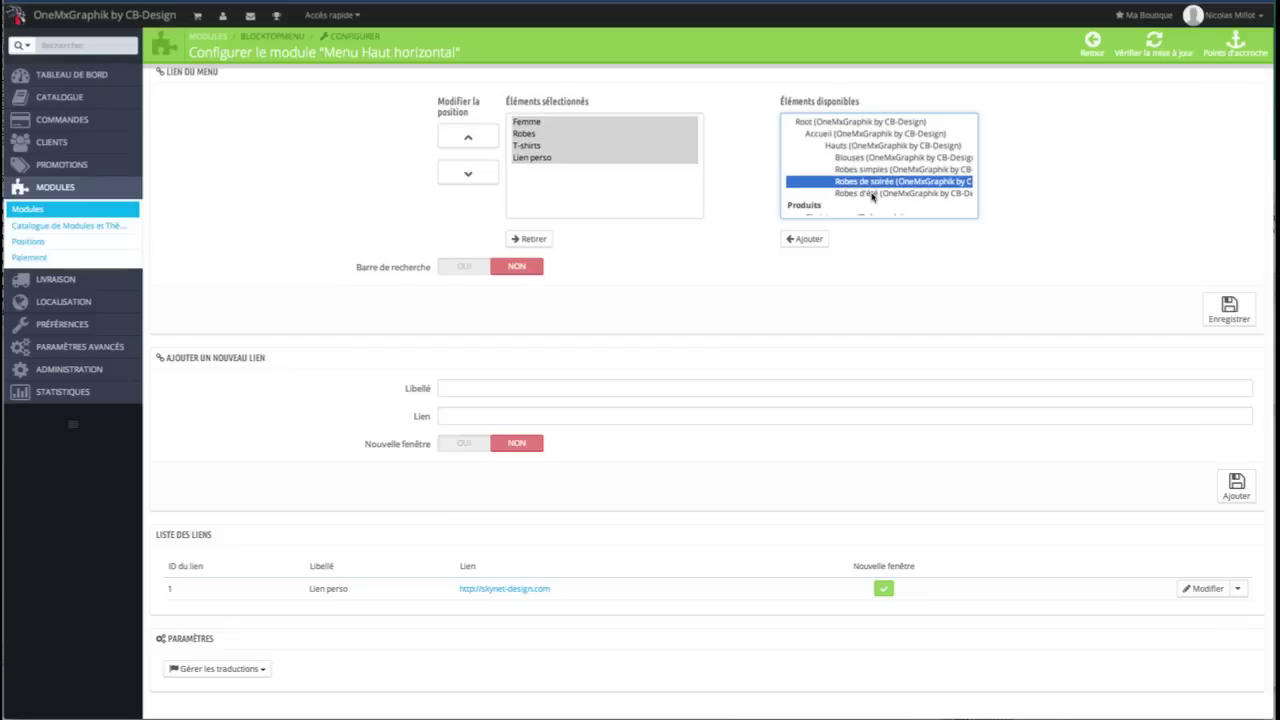
pyautogui.click(852, 193)
# - Review the product and menu link entries that close the list of available elements
pyautogui.scroll(-1, 824, 203)
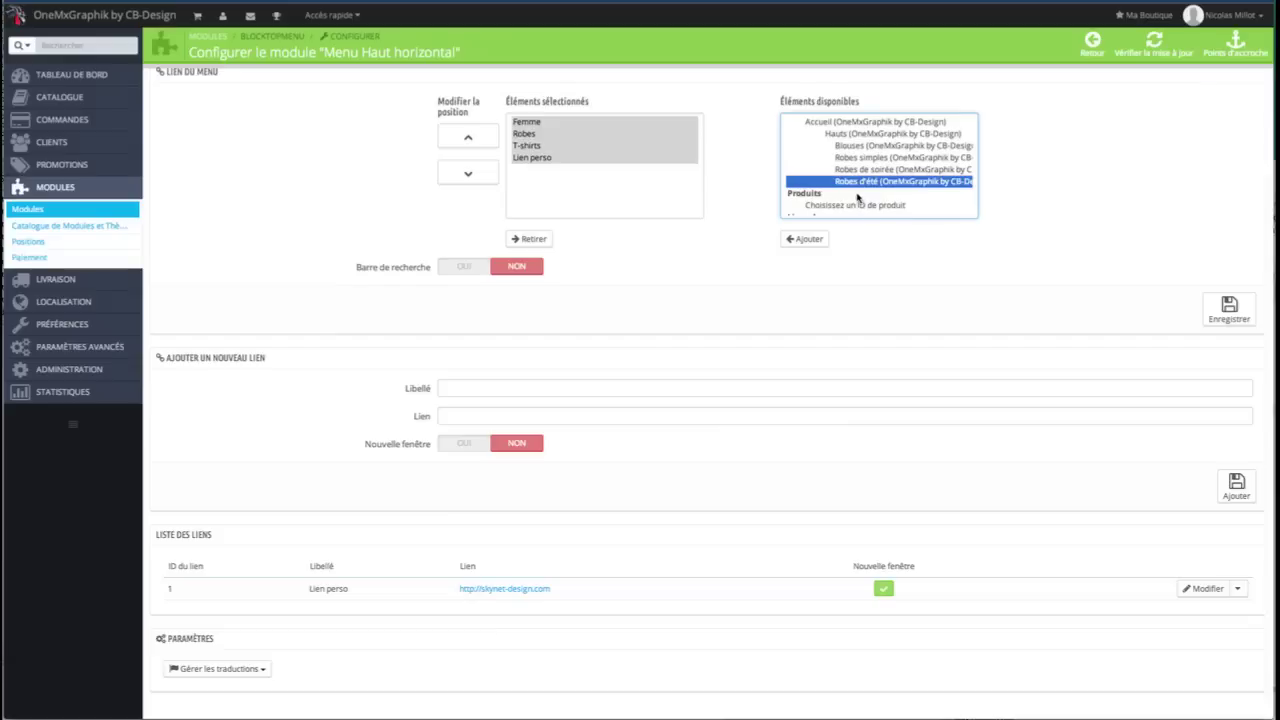
pyautogui.scroll(-5, 870, 180)
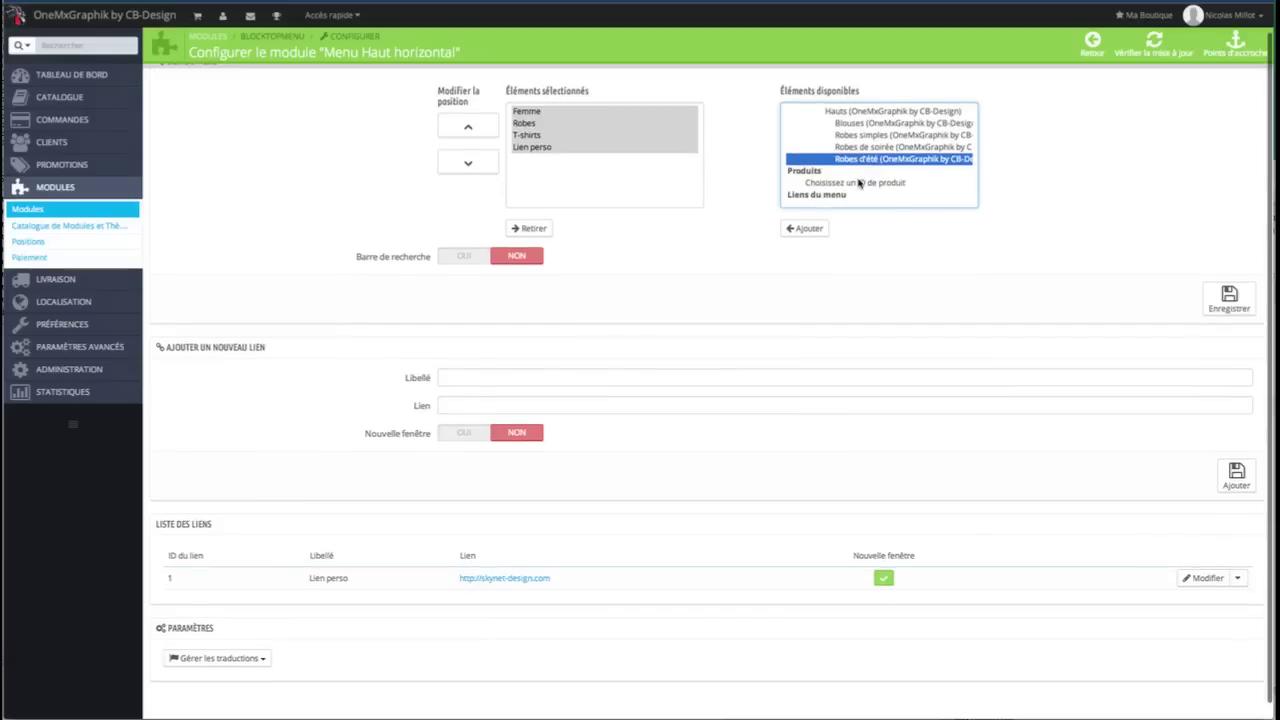
pyautogui.scroll(1, 760, 180)
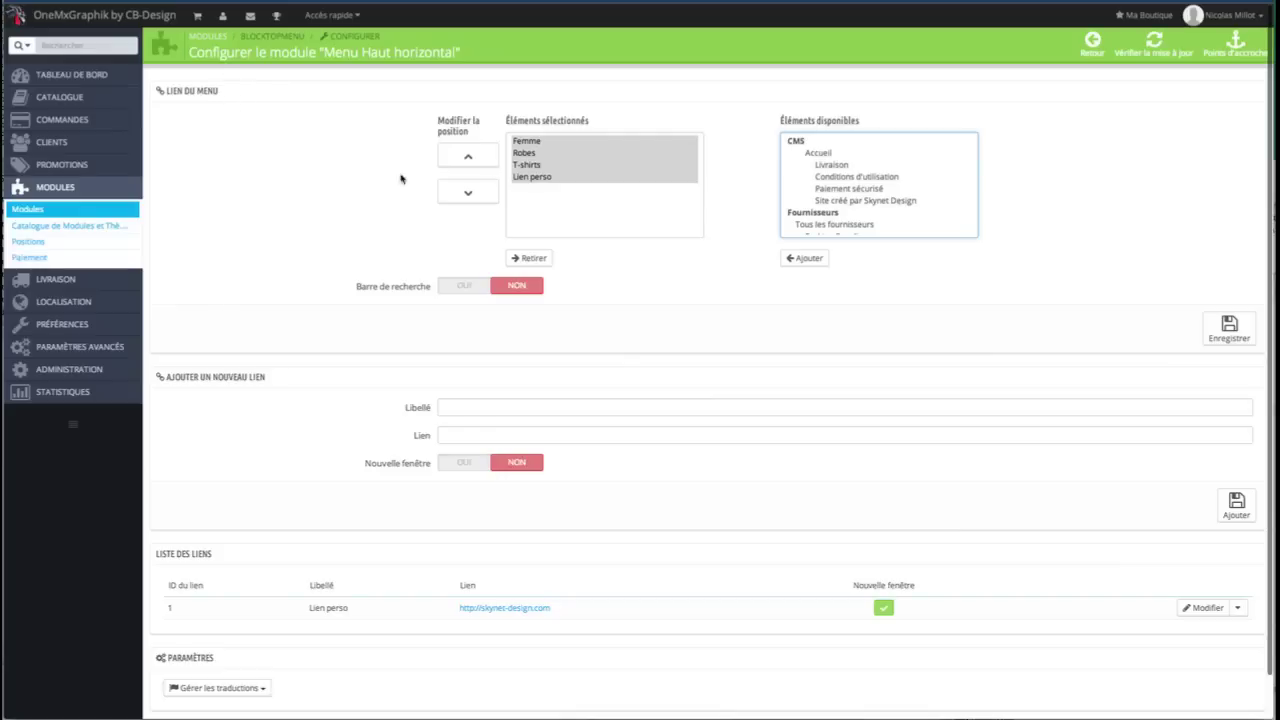
# - Examine the menu's selected elements one by one, from "Femme" to "T-shirts"
pyautogui.click(566, 187)
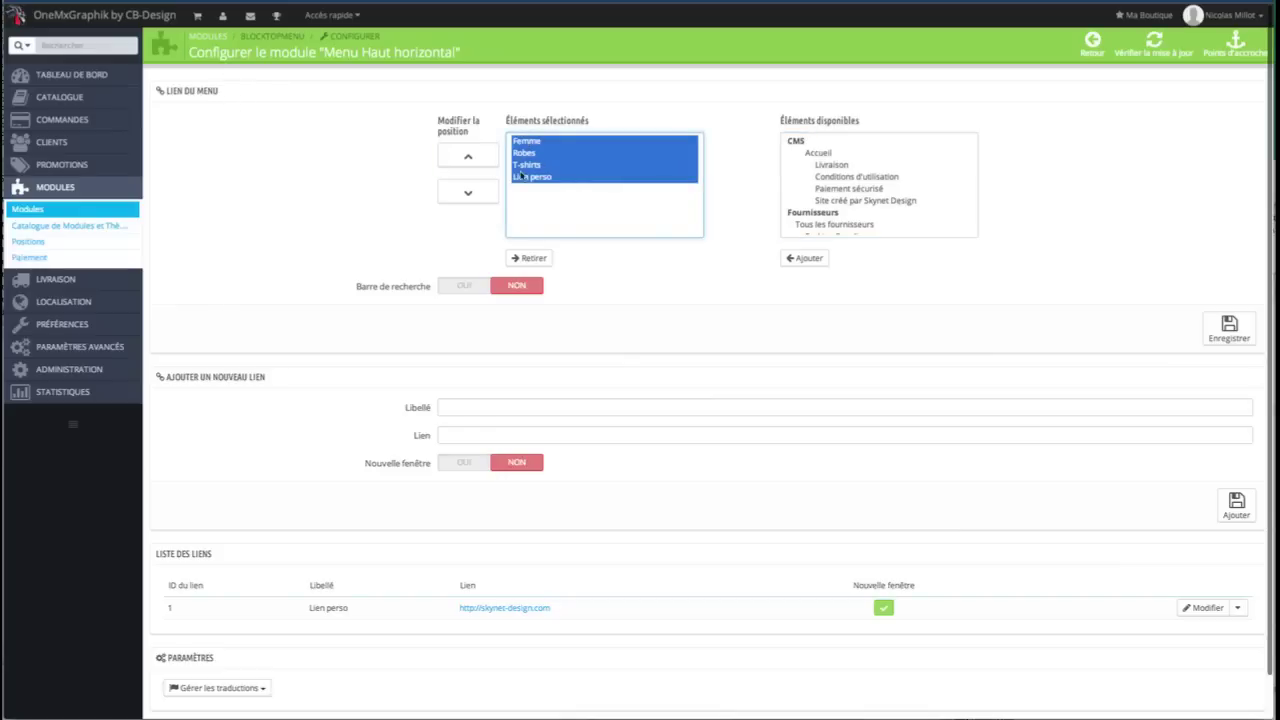
pyautogui.click(538, 157)
pyautogui.click(540, 145)
pyautogui.click(540, 154)
pyautogui.click(540, 165)
# - Reorder the selected menu elements so that "Lien perso" sits directly between "Femme" and "Robes"
pyautogui.click(540, 176)
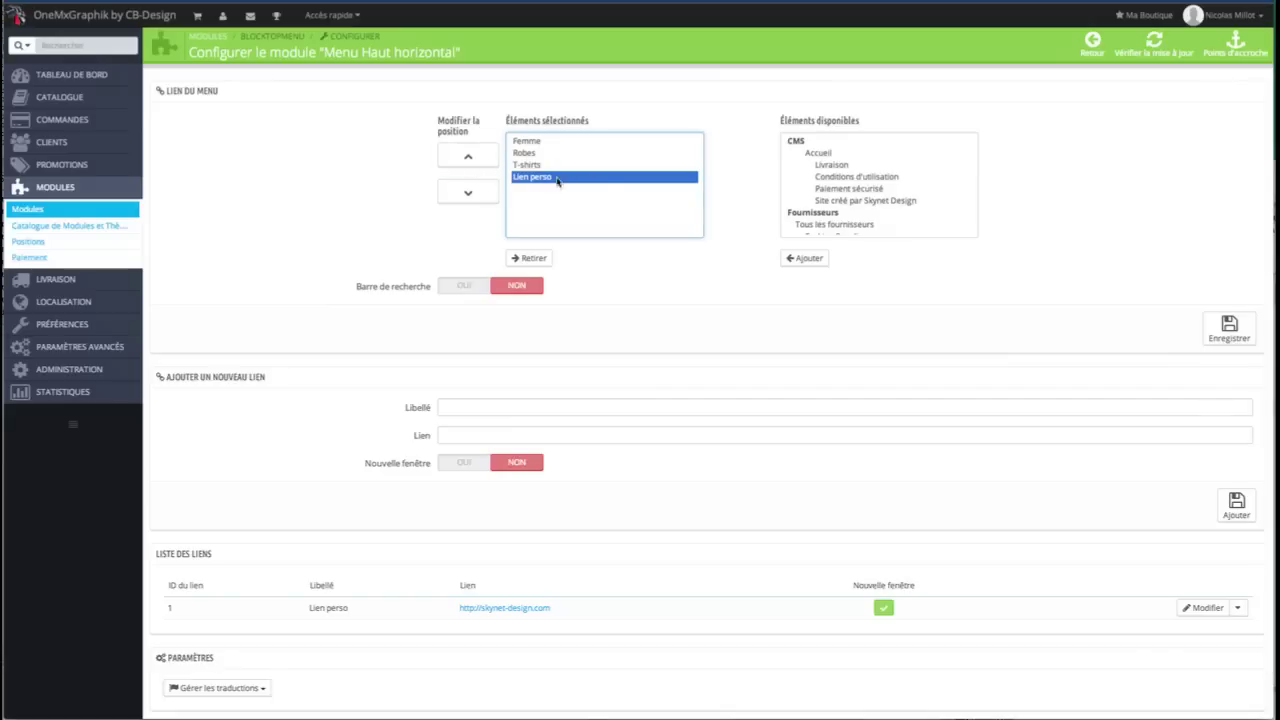
pyautogui.click(478, 160)
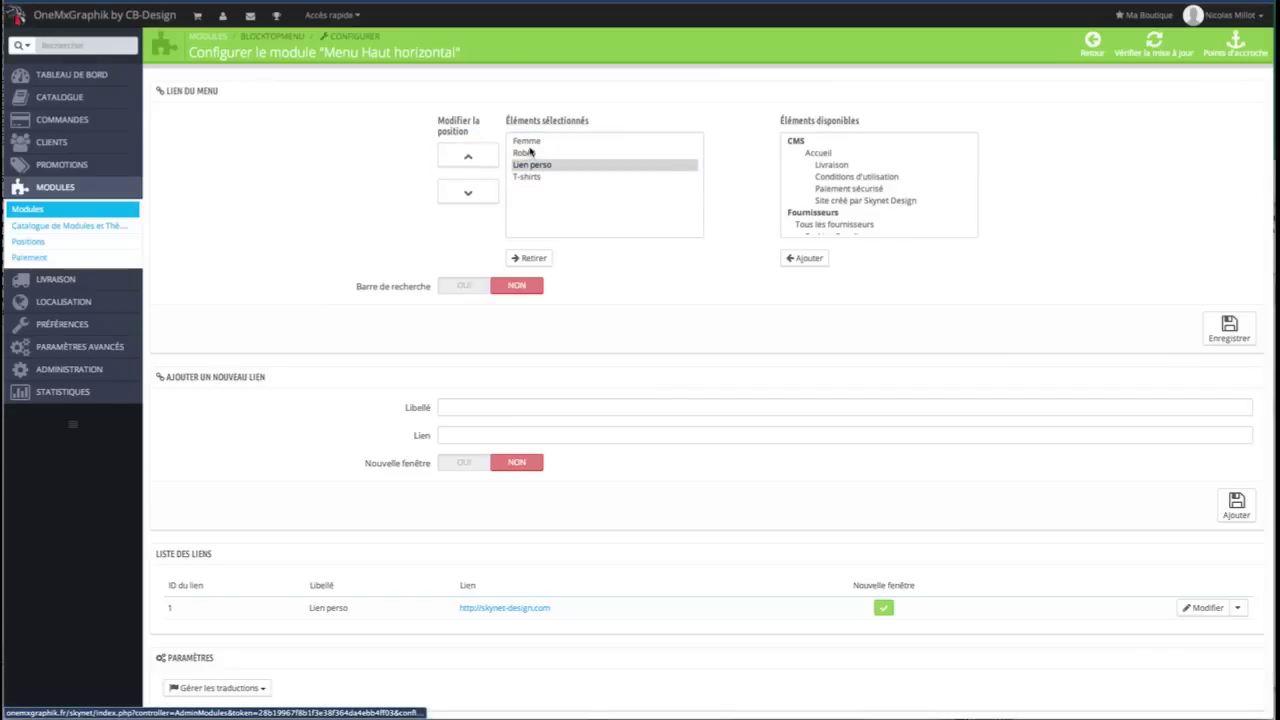
pyautogui.click(481, 156)
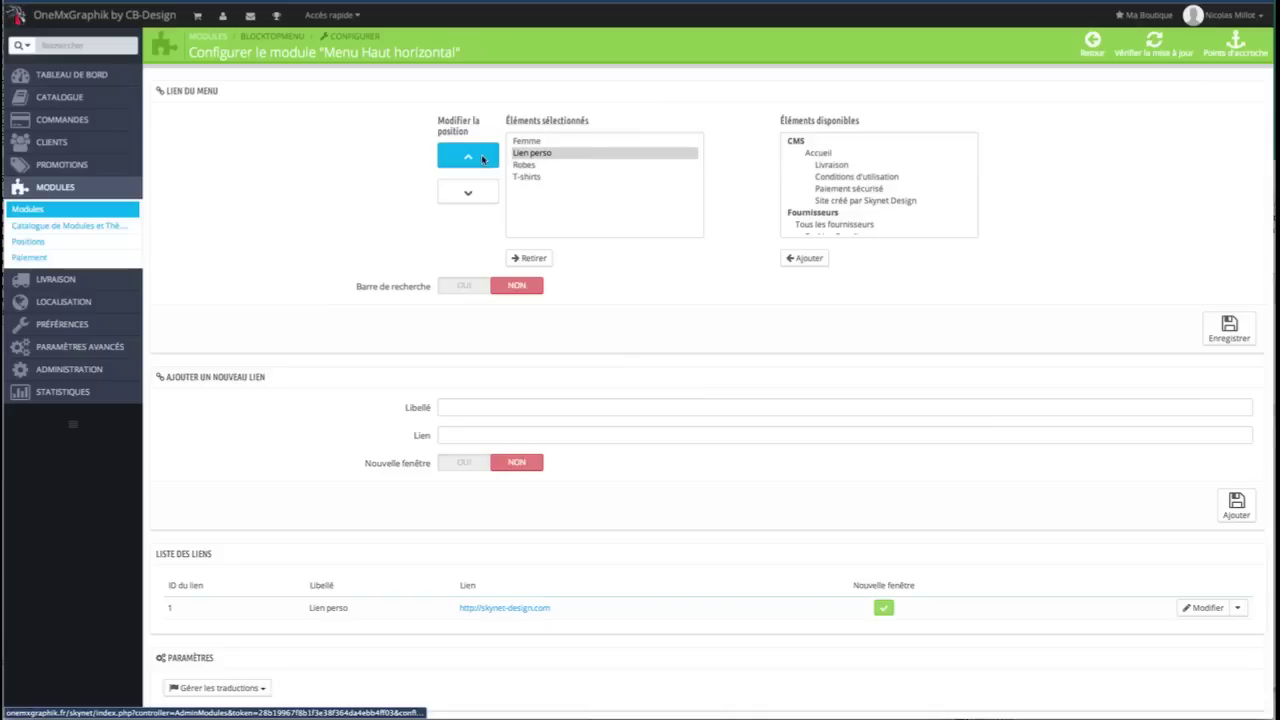
pyautogui.click(481, 154)
pyautogui.click(478, 189)
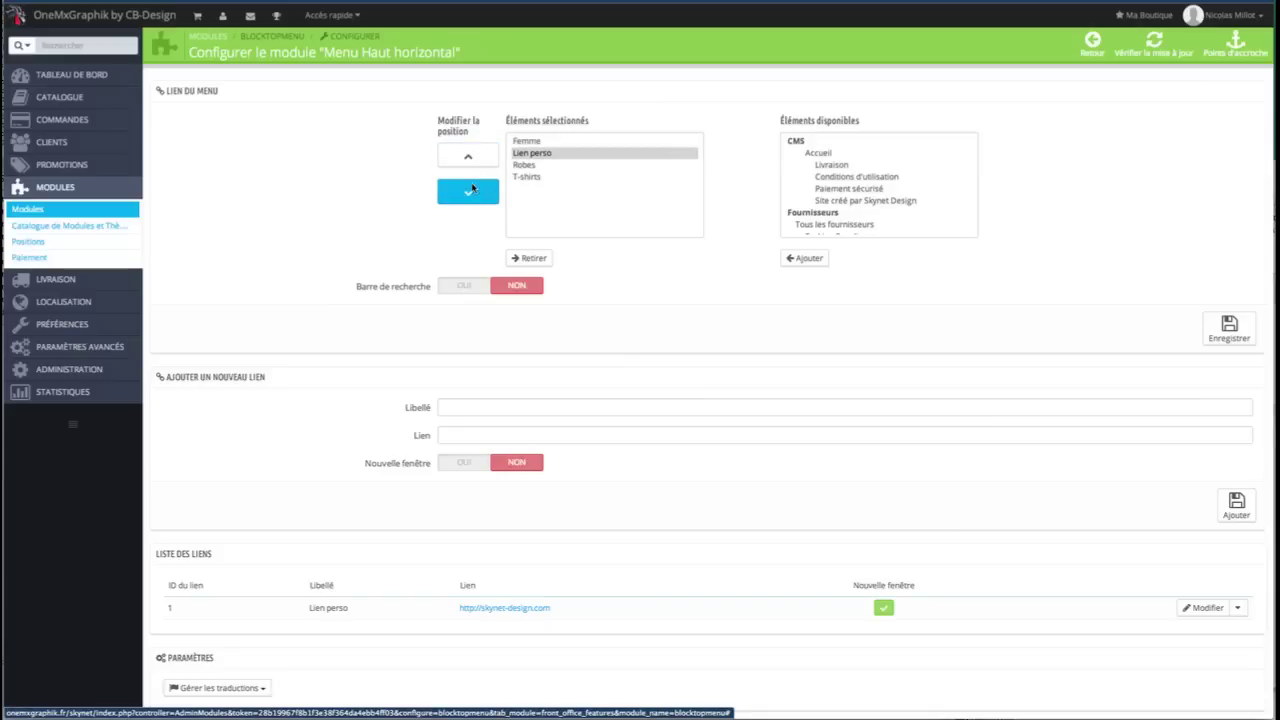
pyautogui.click(628, 203)
pyautogui.scroll(-3, 888, 198)
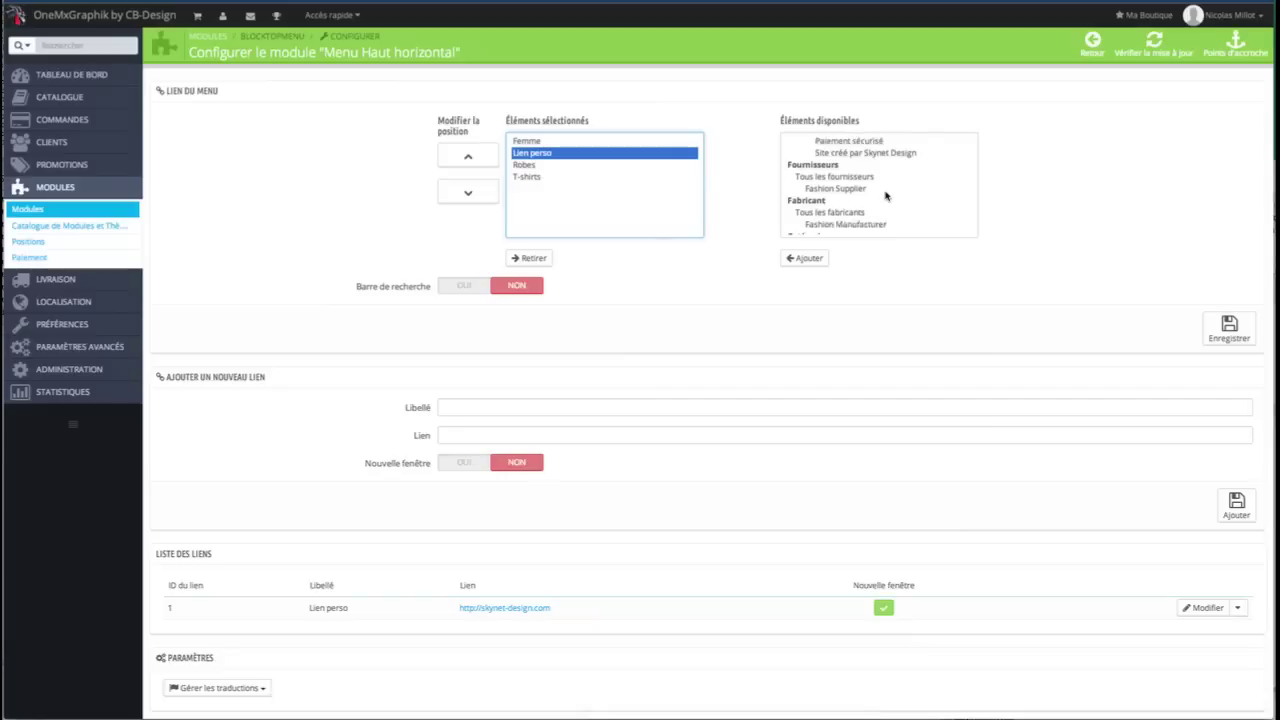
# - Add the "Robes de soirée" category to the horizontal menu's selected elements
pyautogui.scroll(-1, 886, 196)
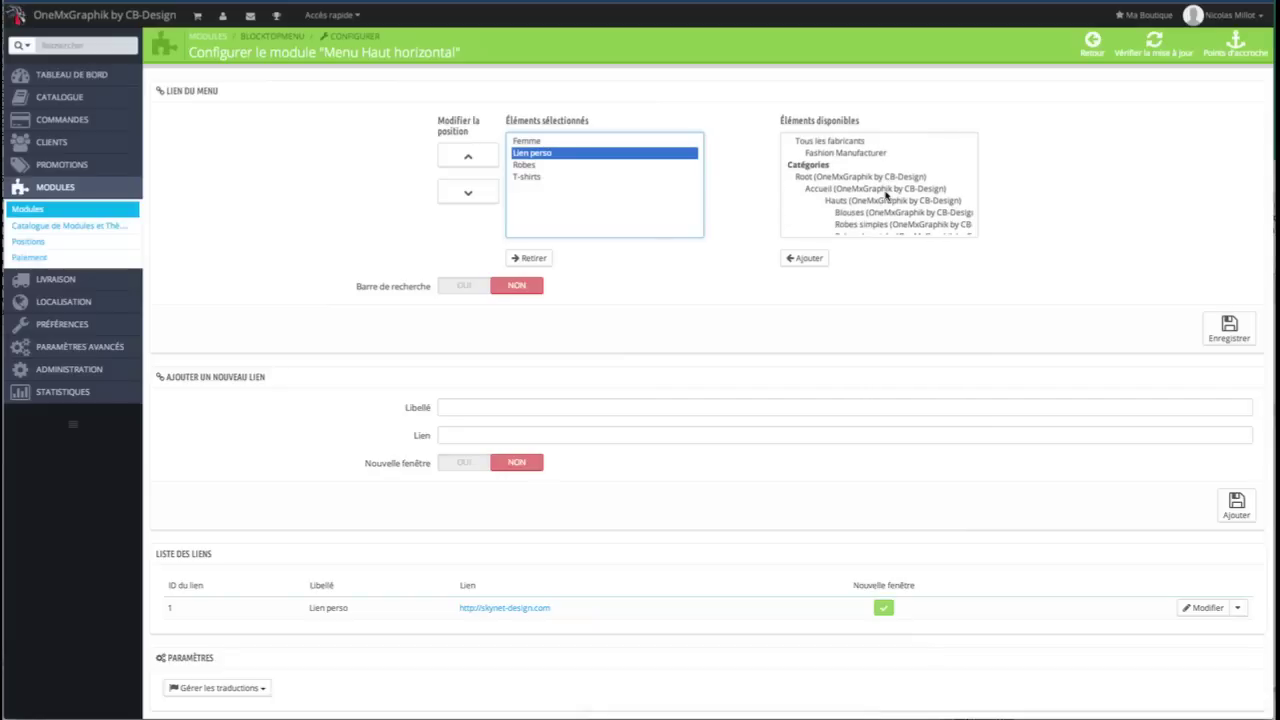
pyautogui.scroll(-1, 885, 196)
pyautogui.scroll(-1, 885, 196)
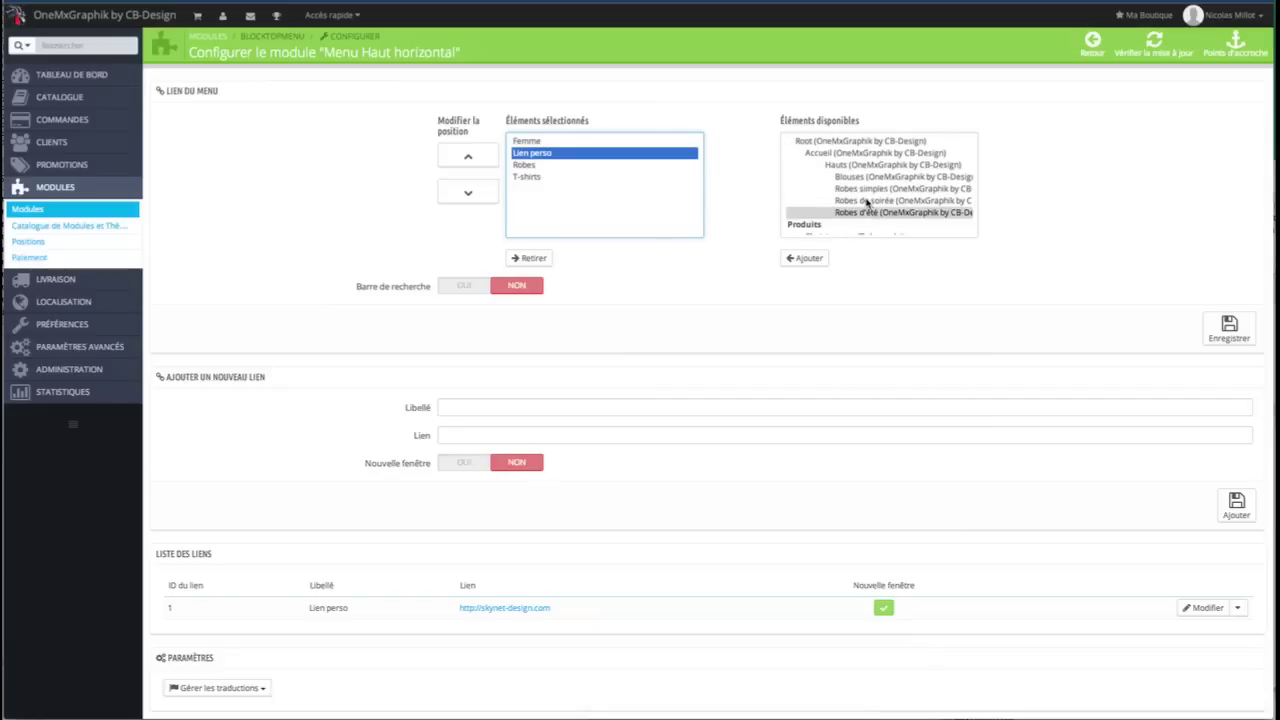
pyautogui.click(867, 201)
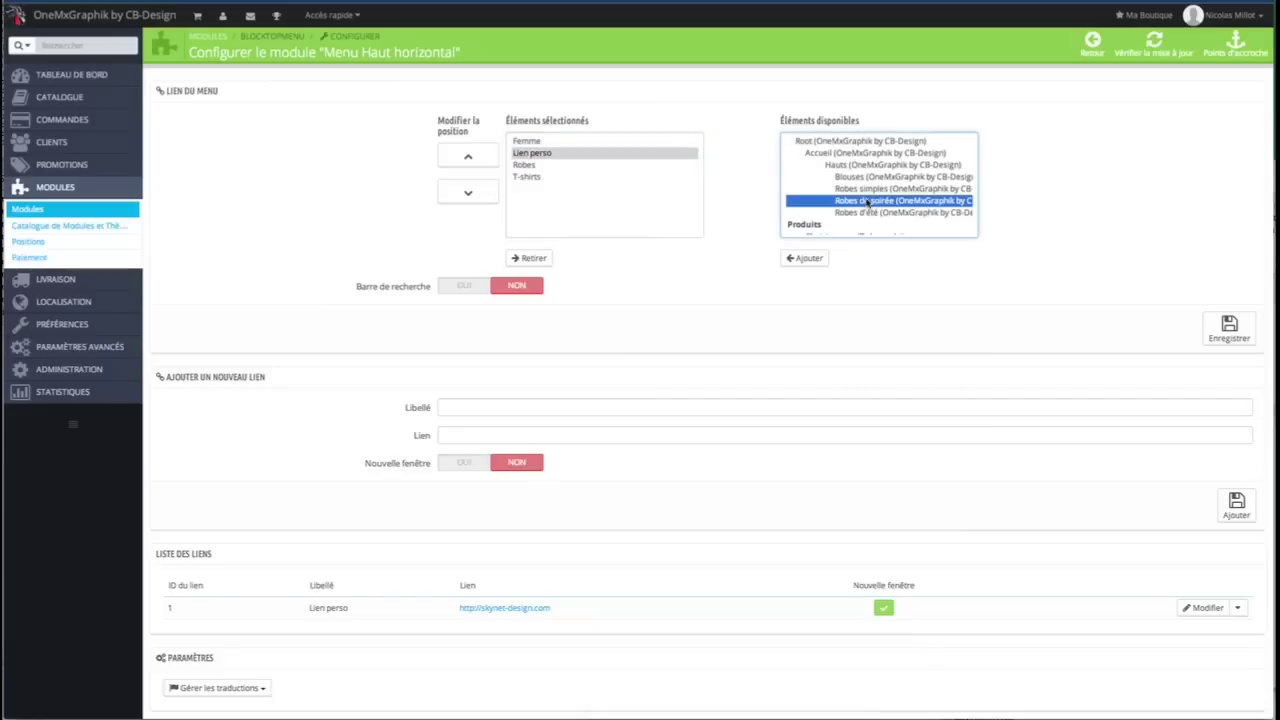
pyautogui.click(805, 258)
pyautogui.click(561, 222)
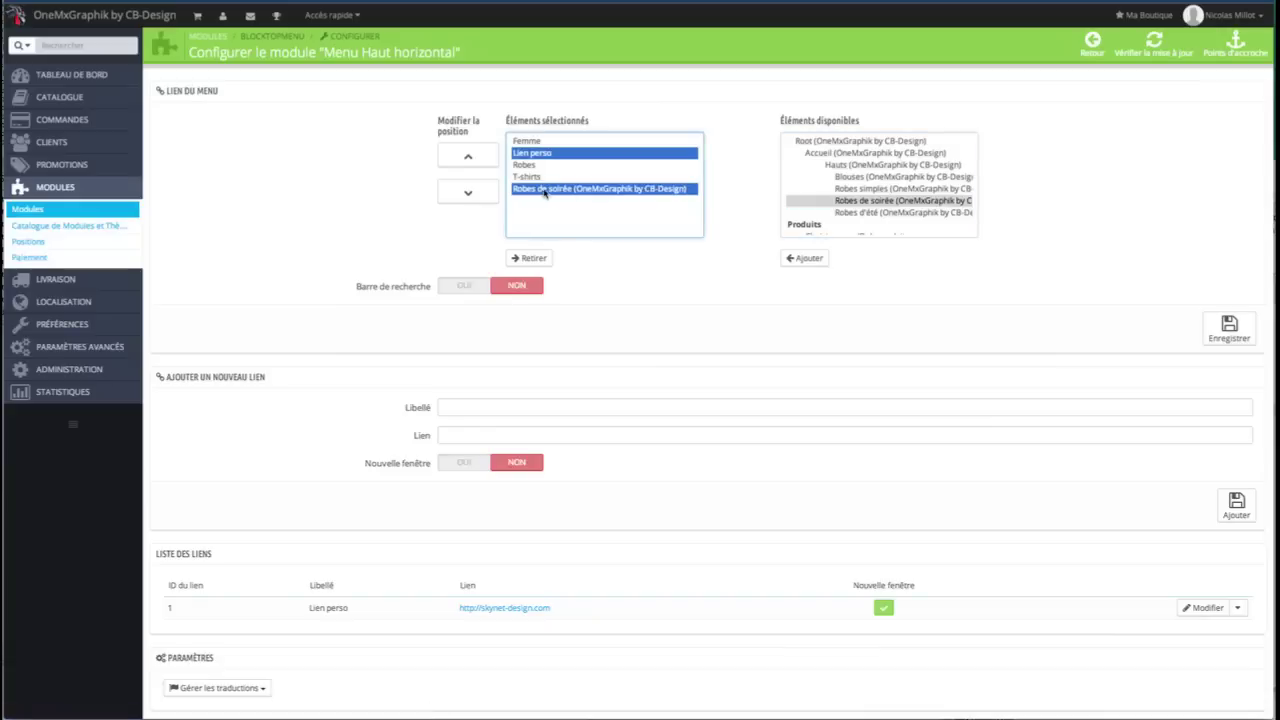
pyautogui.scroll(-1, 474, 243)
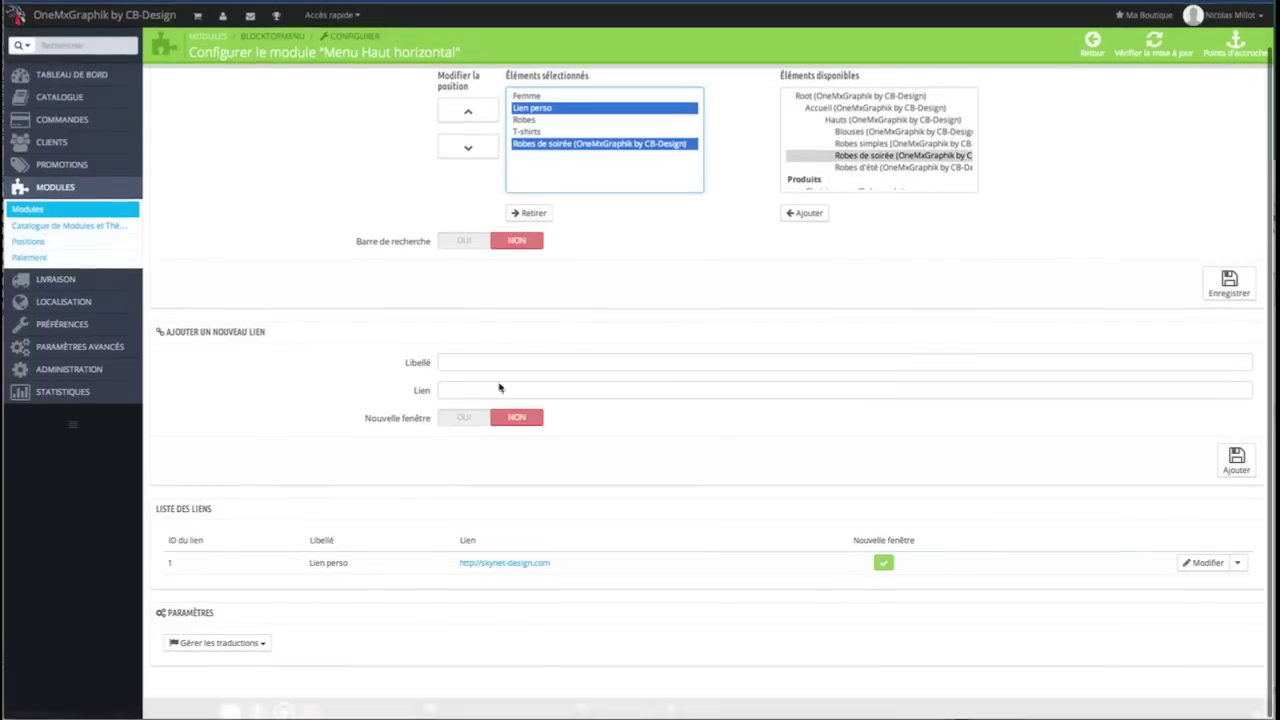
pyautogui.scroll(1, 446, 328)
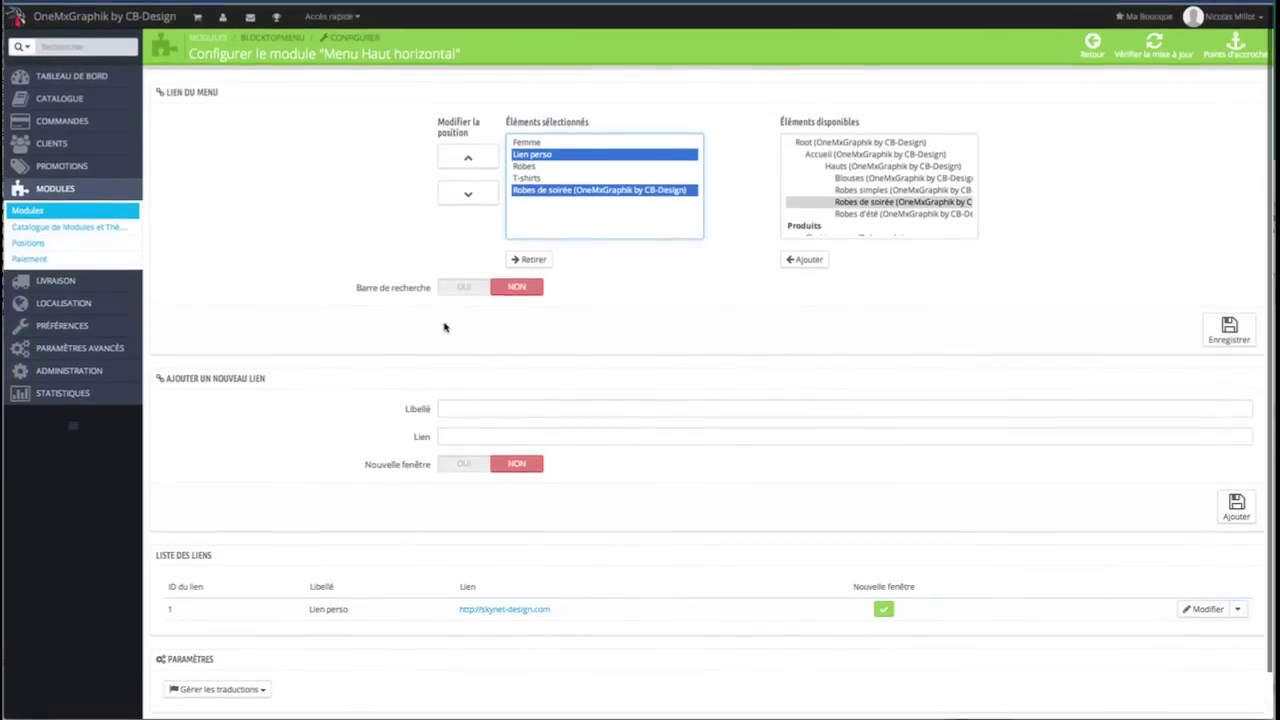
pyautogui.click(538, 178)
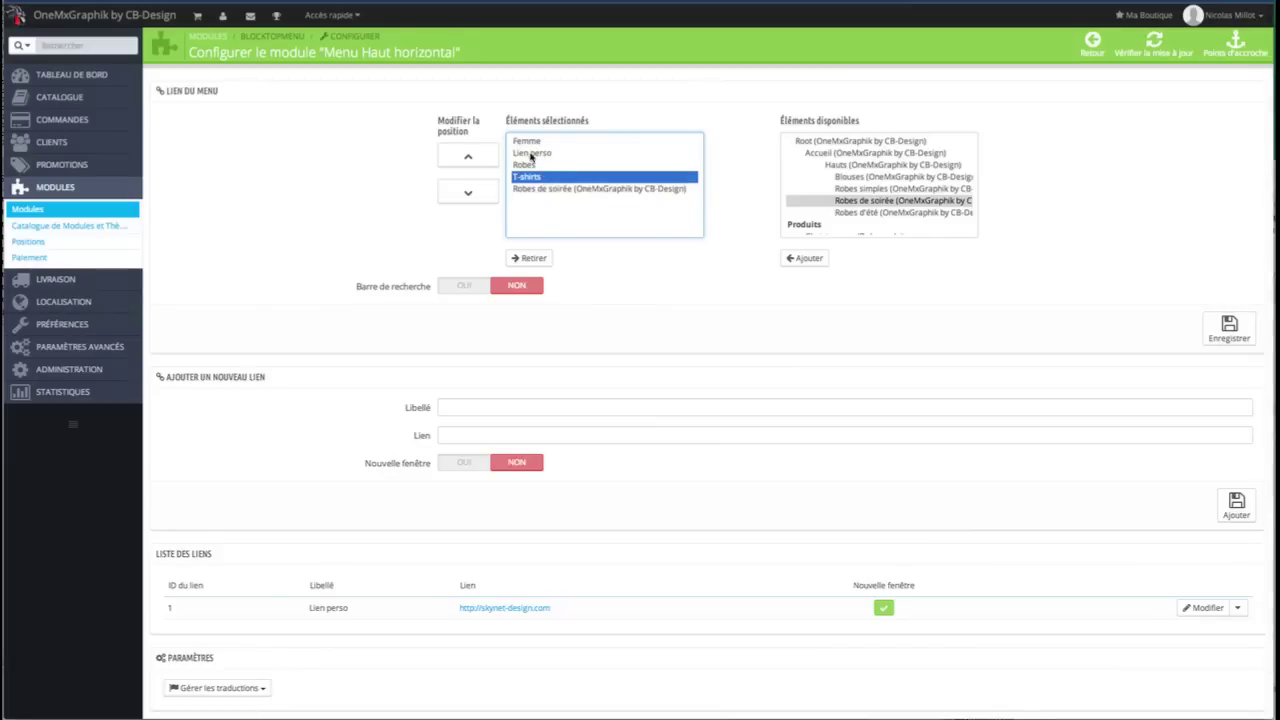
pyautogui.click(535, 154)
# - Open the "Lien perso" link for editing from the list of links, go over its label and URL fields, and update it
pyautogui.scroll(-1, 566, 200)
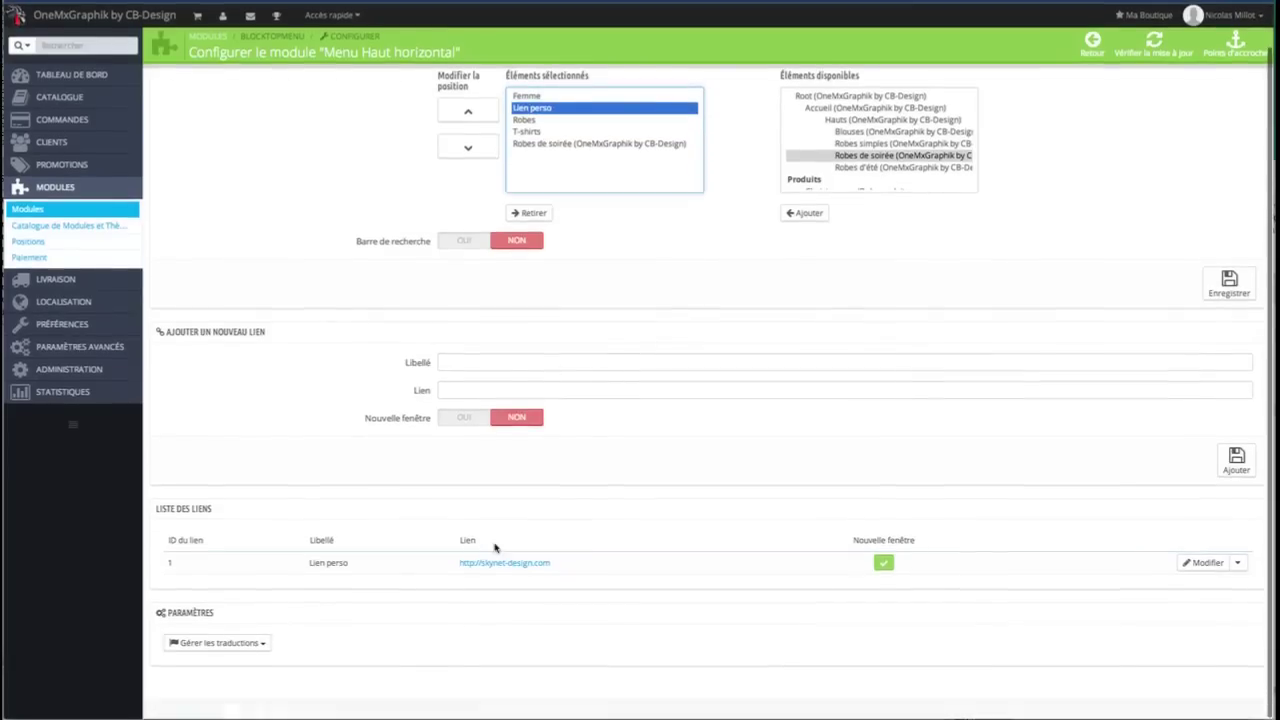
pyautogui.moveTo(155, 512); pyautogui.dragTo(223, 513)
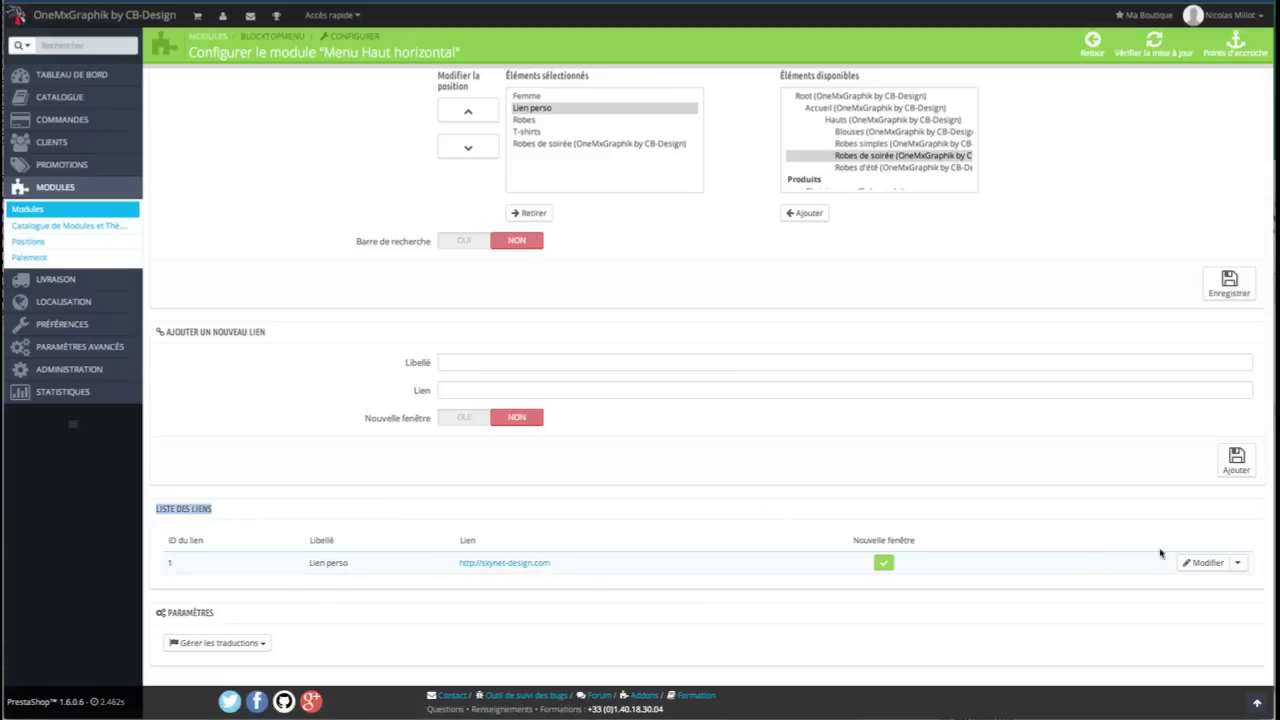
pyautogui.click(658, 366)
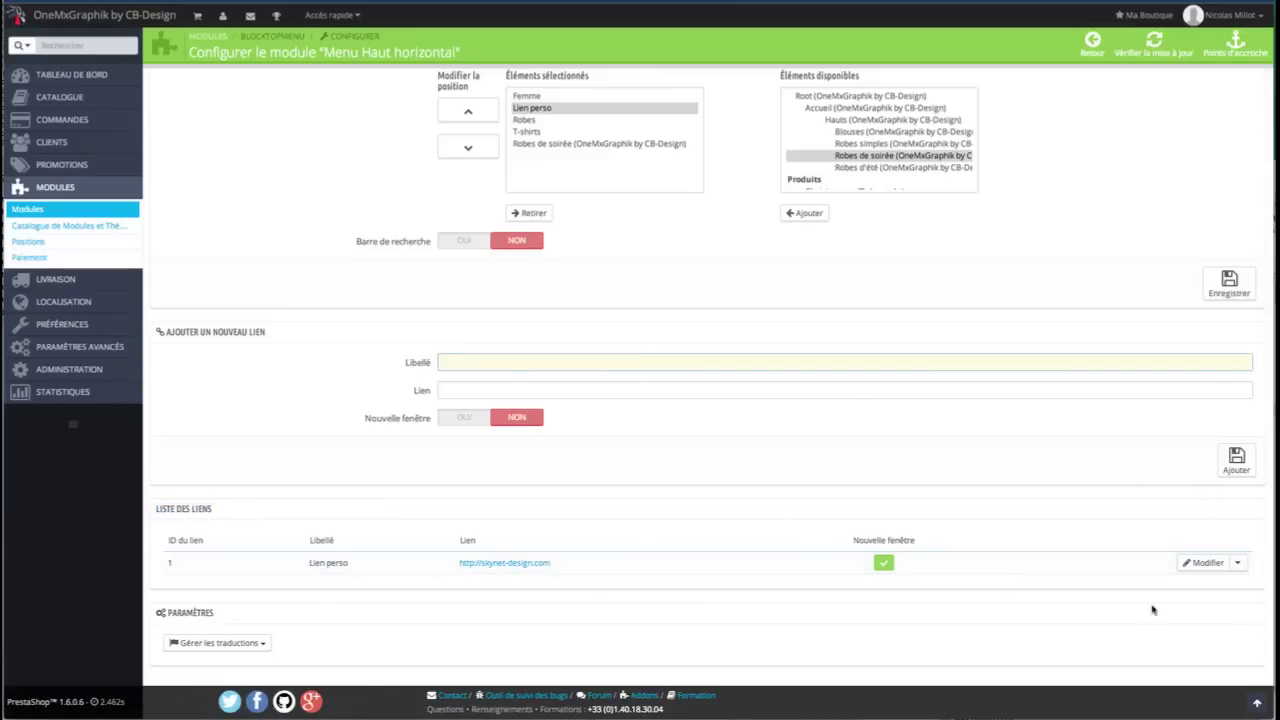
pyautogui.click(1208, 565)
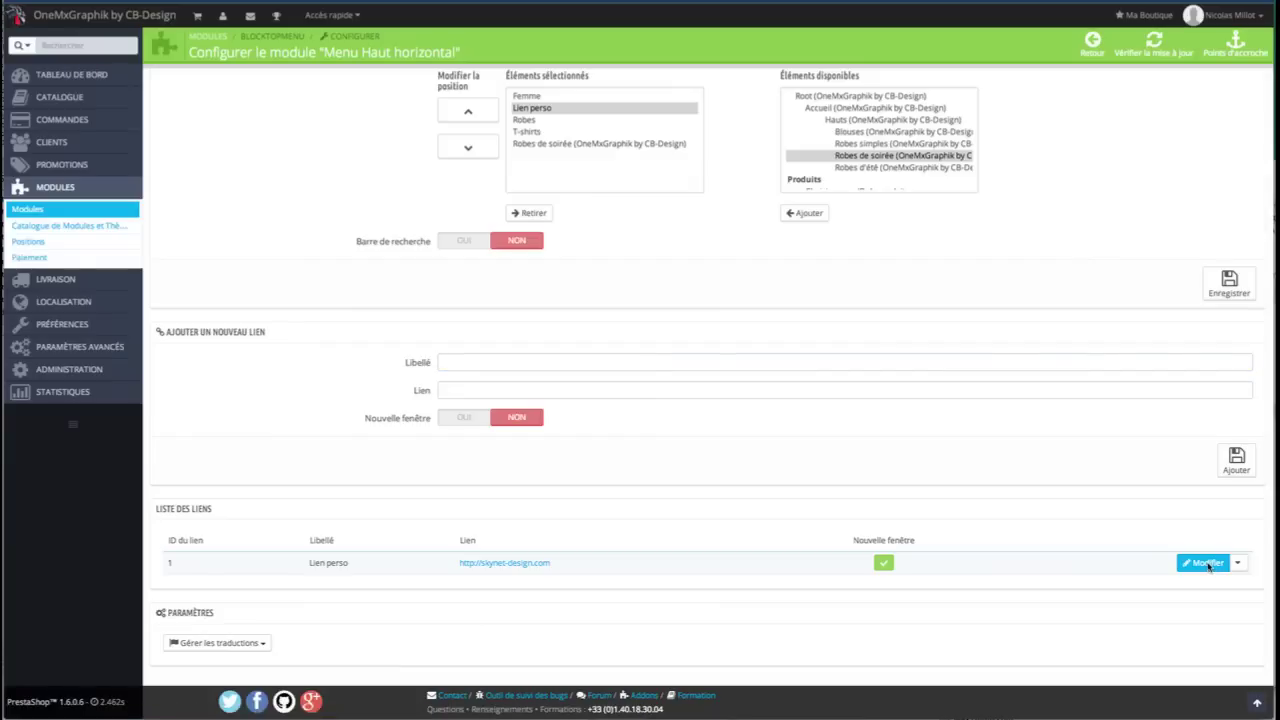
pyautogui.click(417, 408)
pyautogui.click(418, 438)
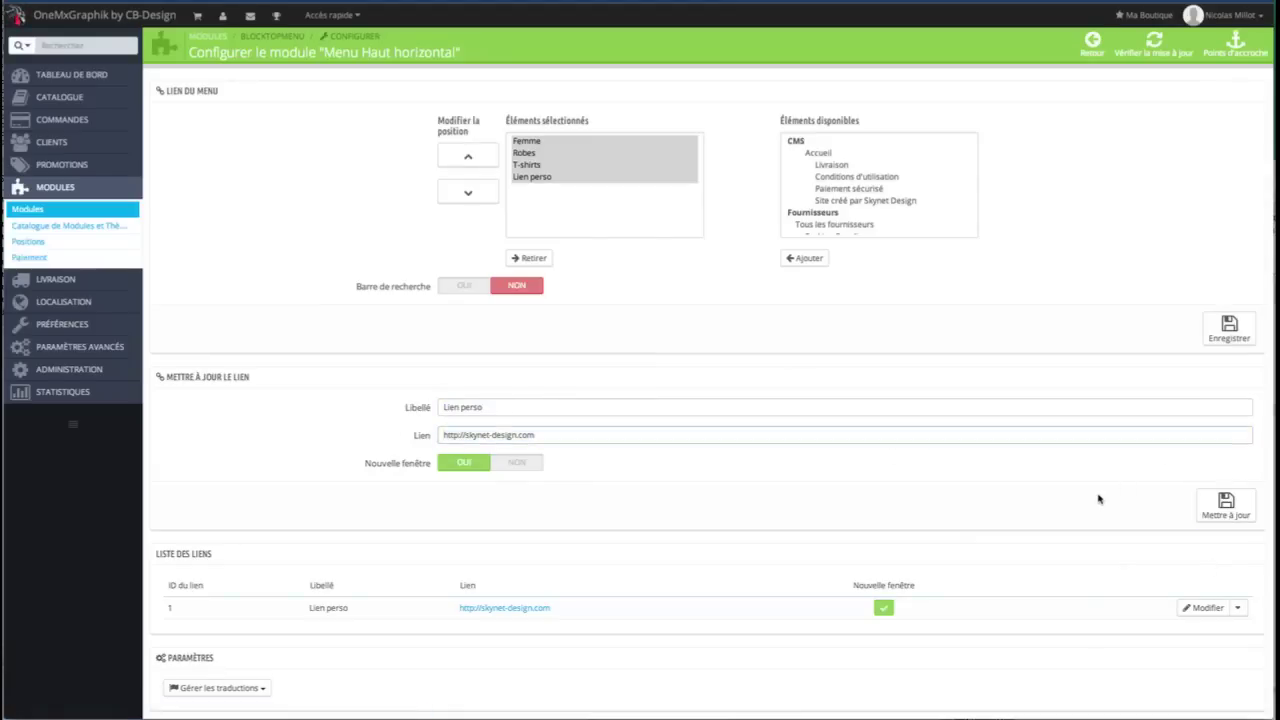
pyautogui.click(1245, 518)
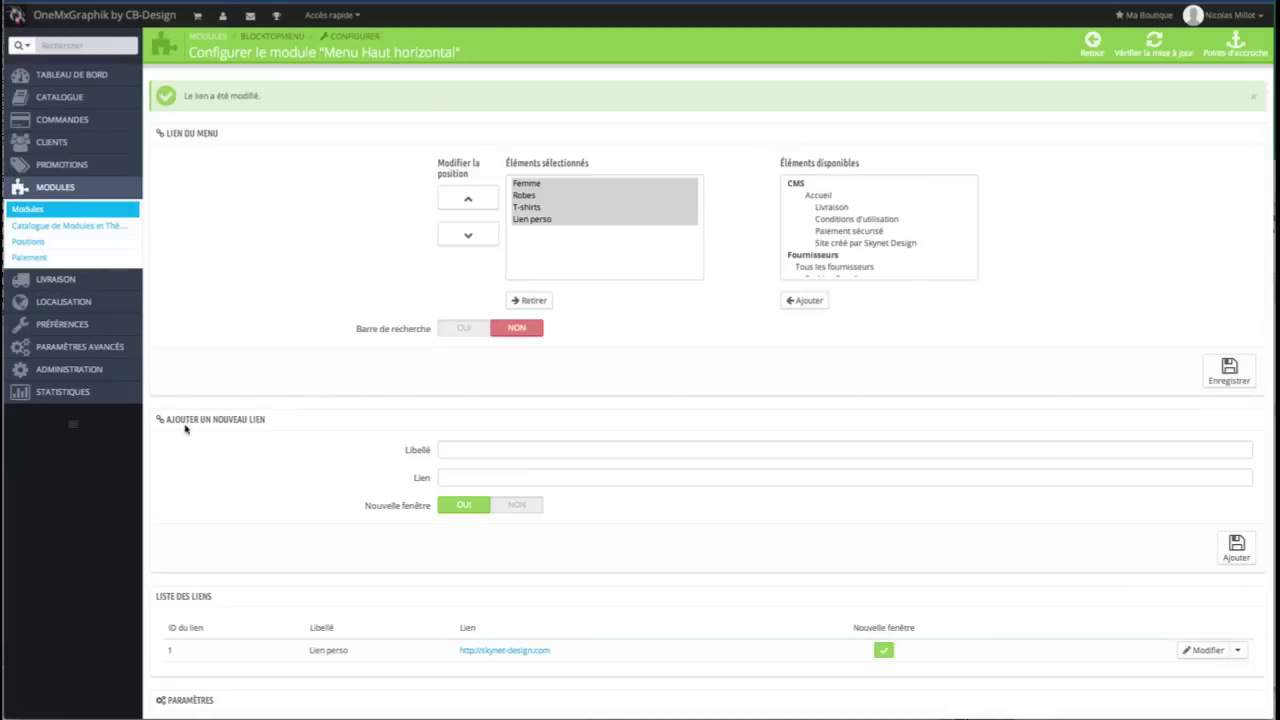
pyautogui.moveTo(193, 424); pyautogui.dragTo(281, 423)
pyautogui.click(281, 423)
pyautogui.click(485, 456)
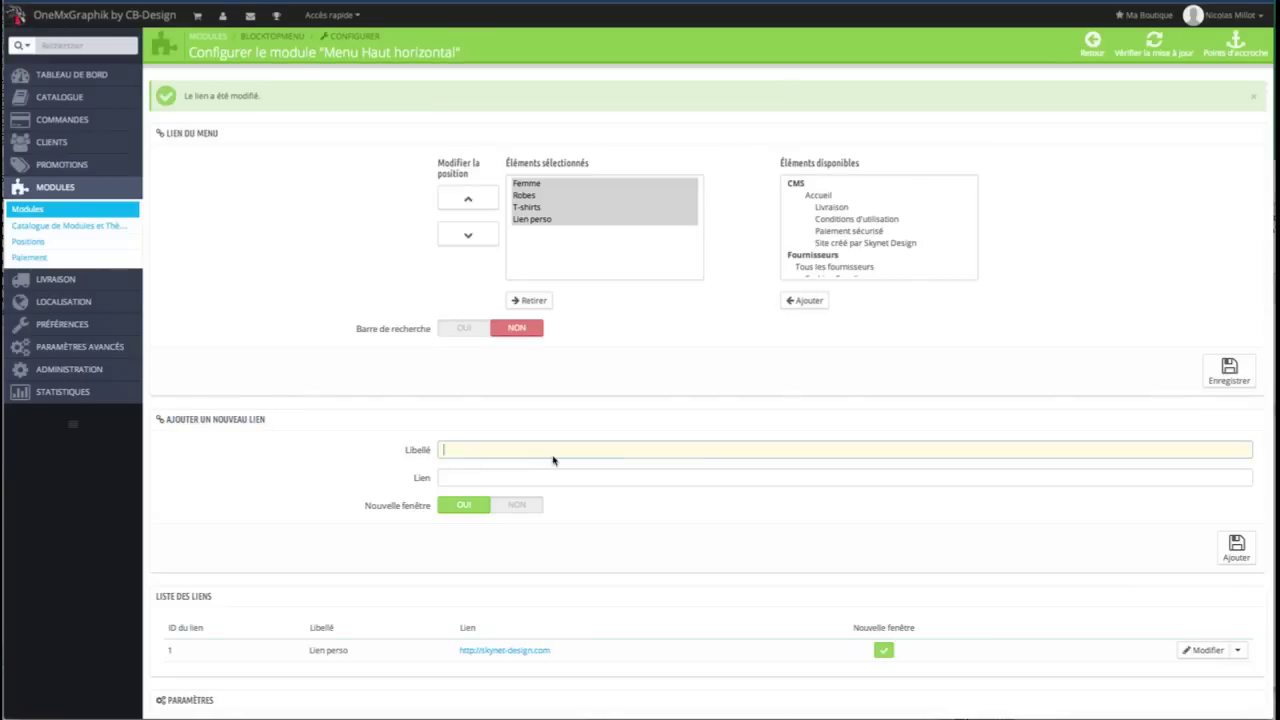
pyautogui.write('google')
pyautogui.press('Tab')
pyautogui.write('h')
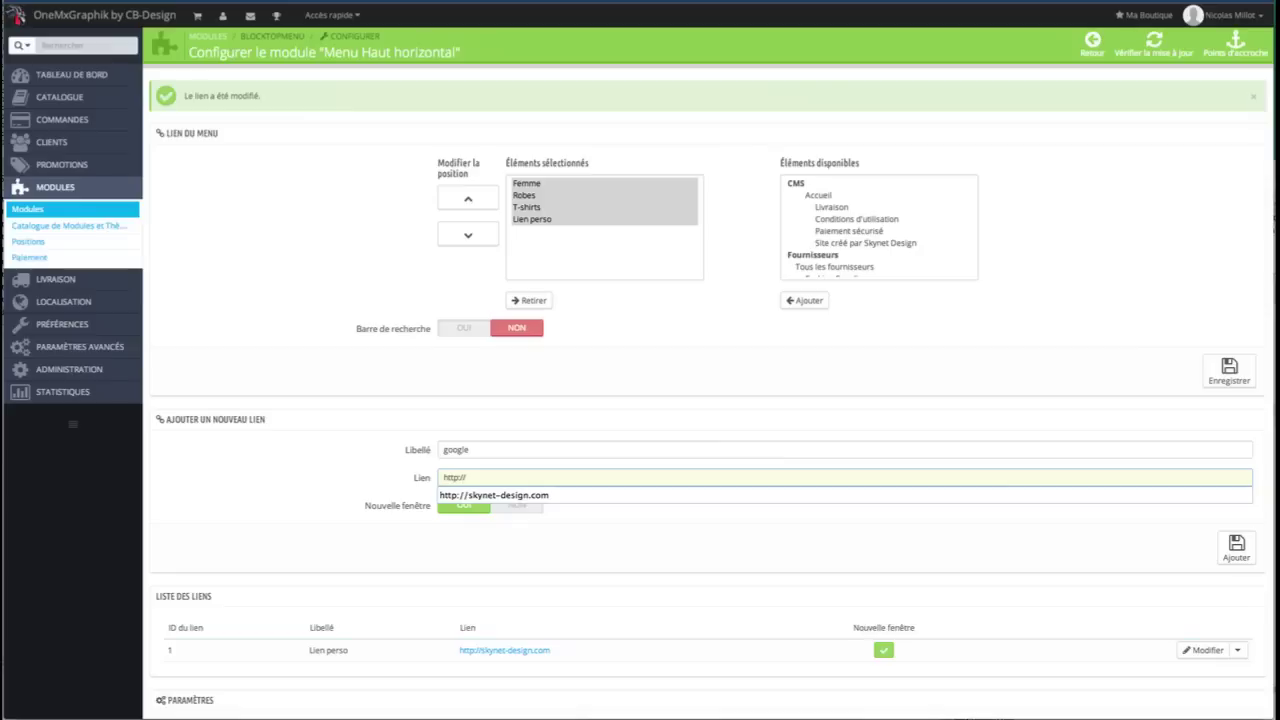
pyautogui.write('ttp://google.fr')
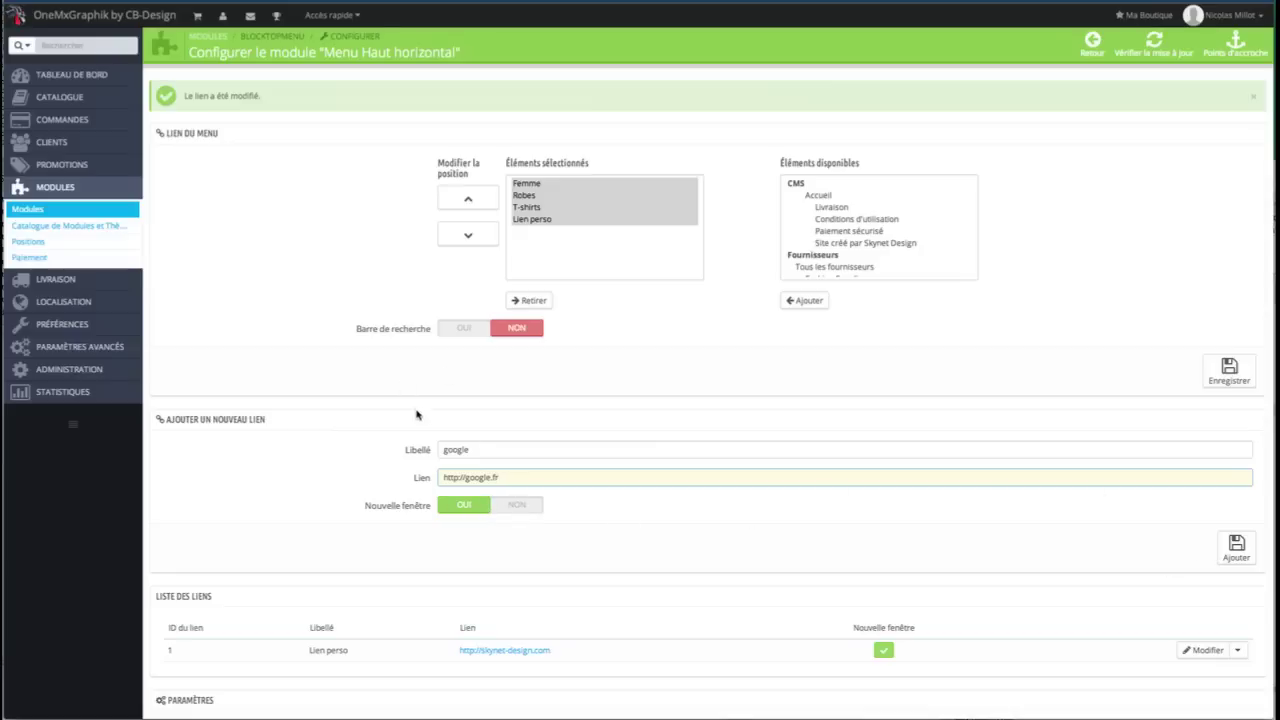
pyautogui.click(1236, 548)
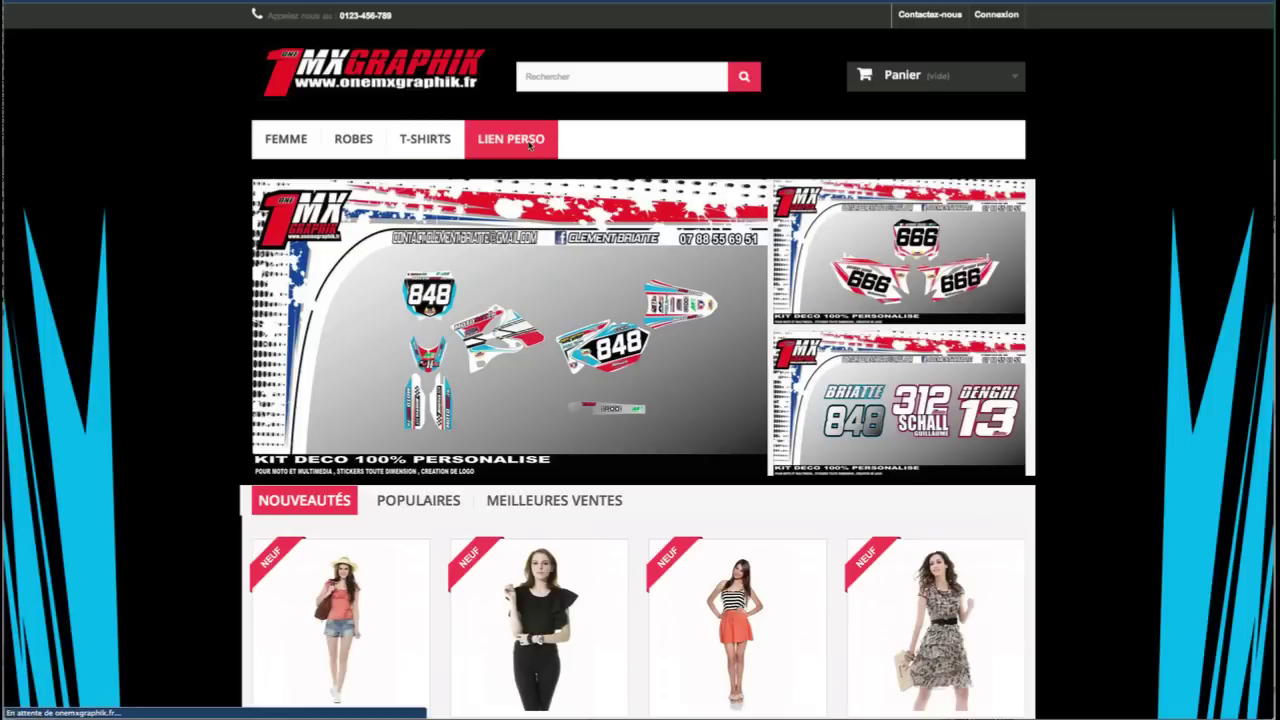
# - Add the available "Robes de soirée" category to the menu's selected elements and save the menu
pyautogui.moveTo(353, 139)
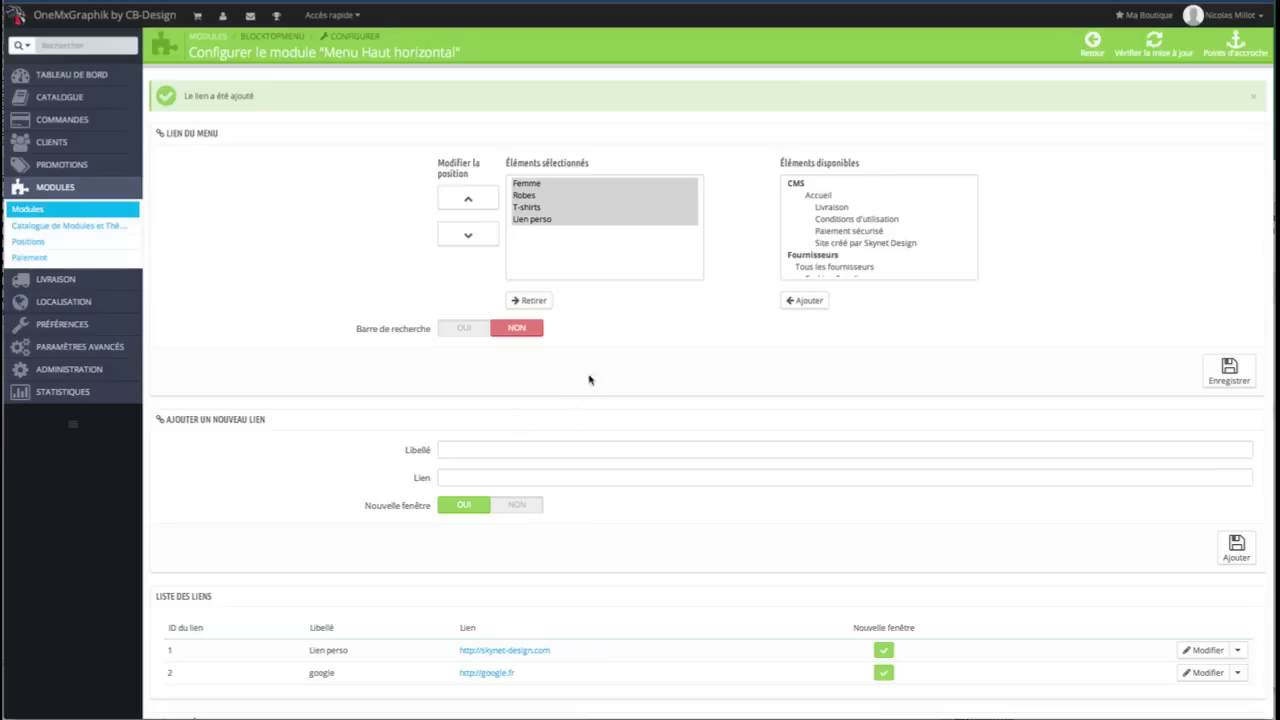
pyautogui.click(613, 266)
pyautogui.scroll(-1, 830, 230)
pyautogui.scroll(5, 830, 230)
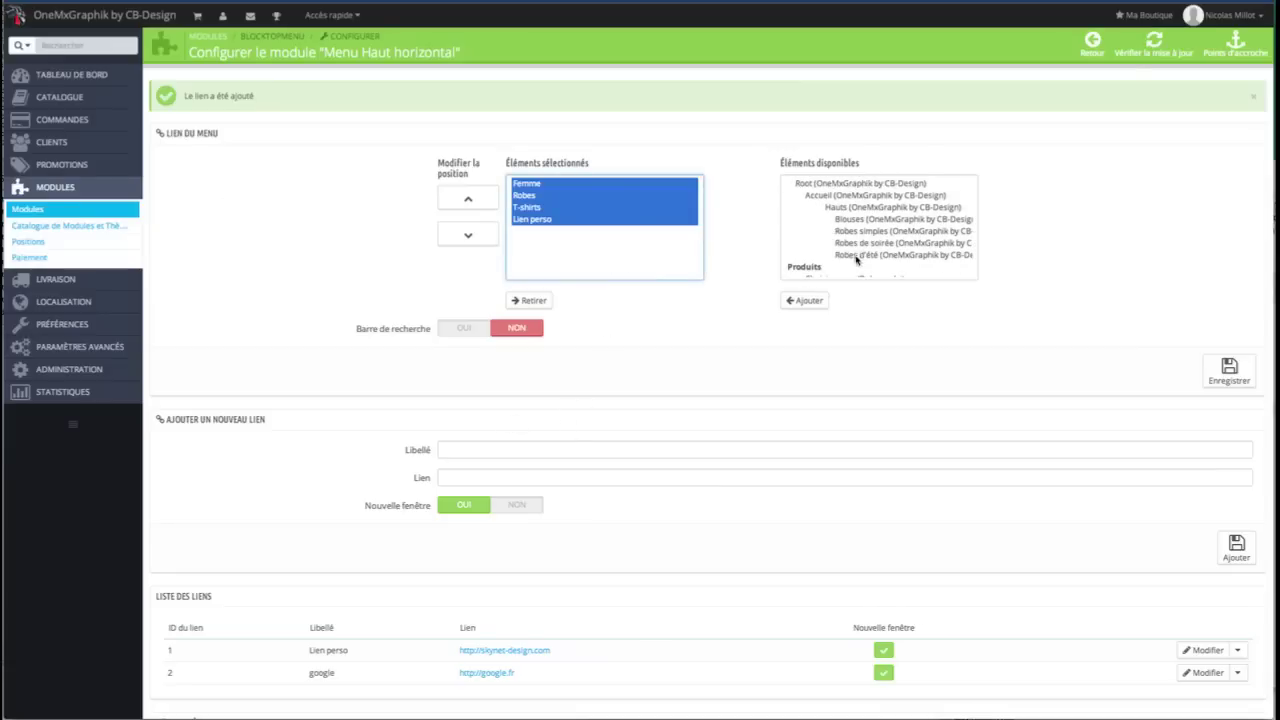
pyautogui.click(862, 243)
pyautogui.click(806, 301)
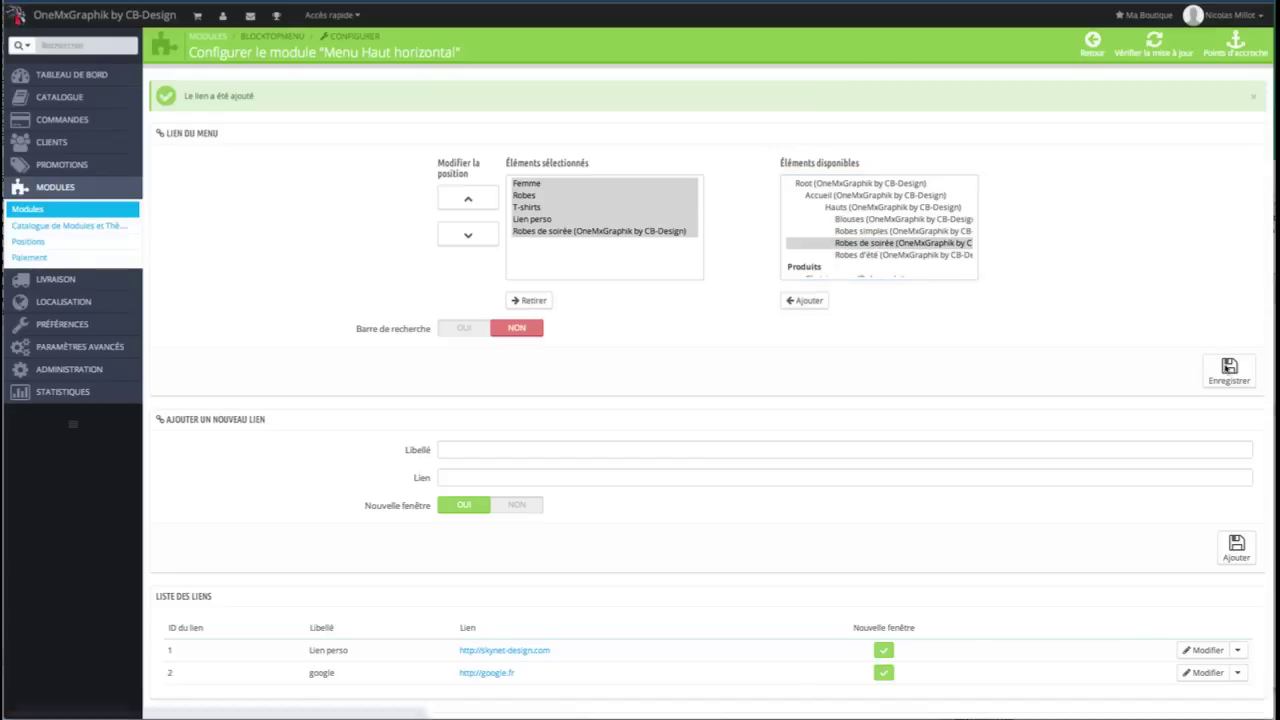
pyautogui.click(1229, 370)
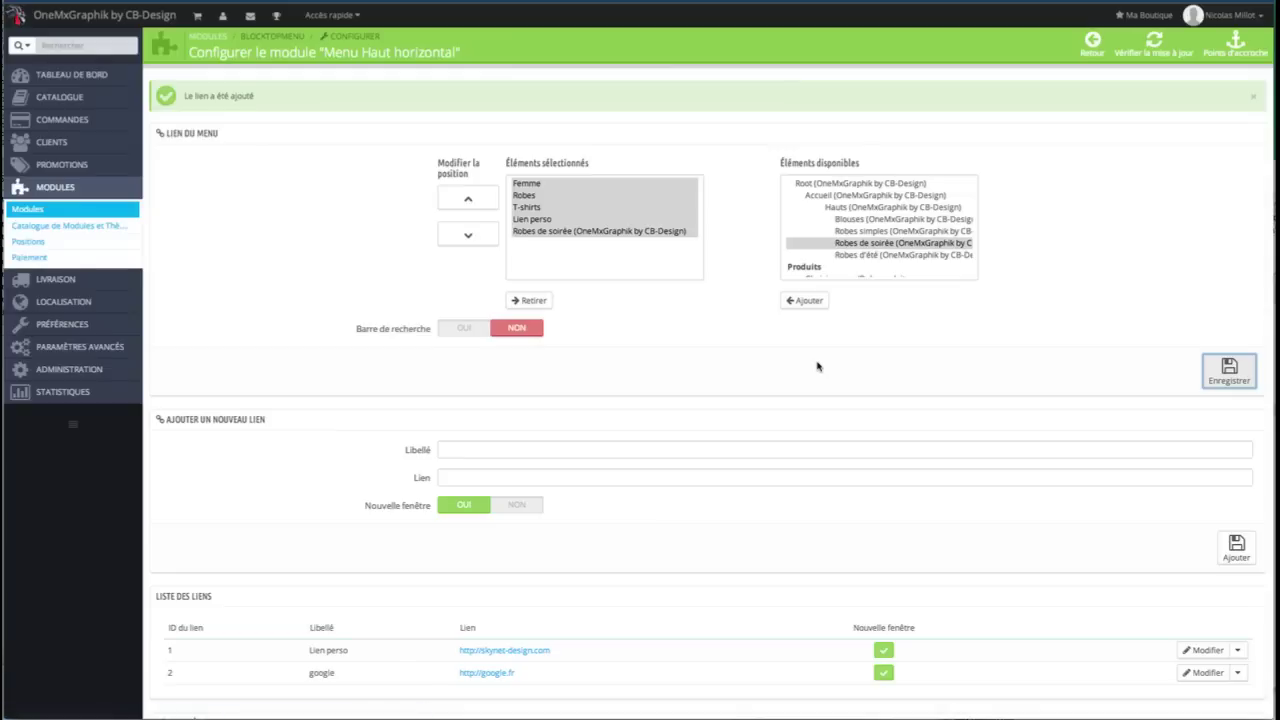
pyautogui.click(1226, 362)
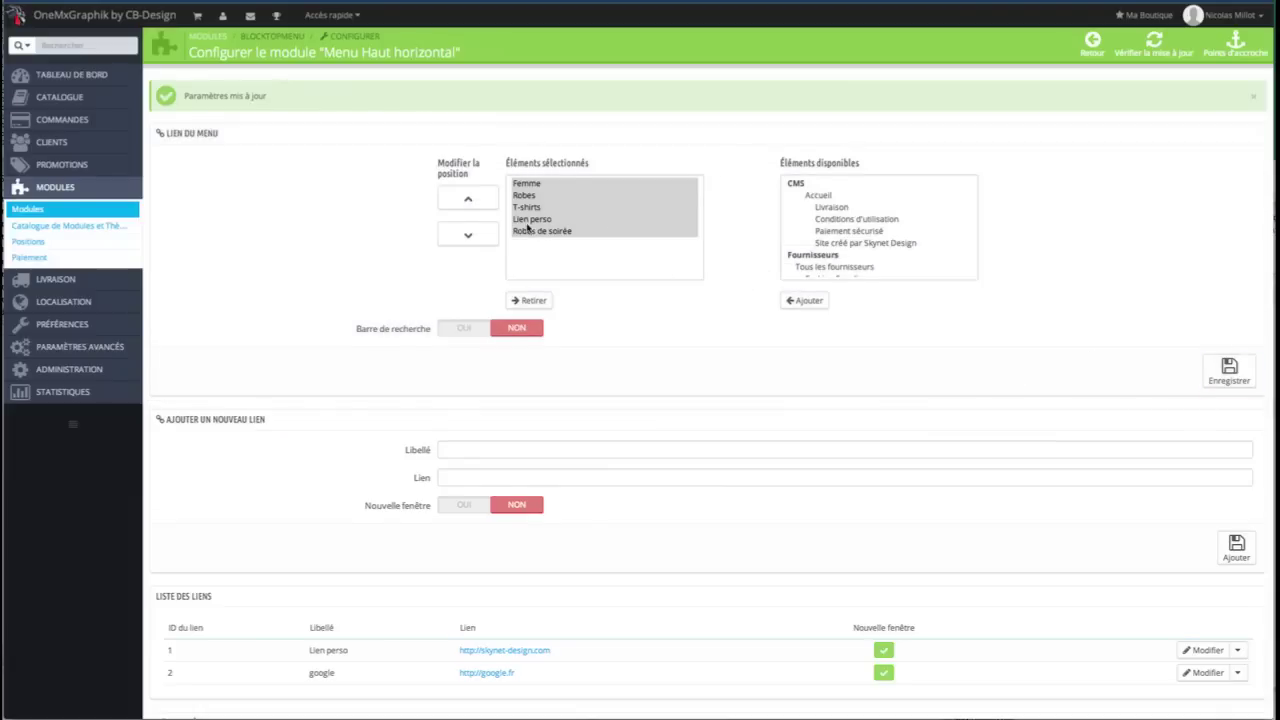
# - Add the "google" menu link from the end of the available elements to the selected elements
pyautogui.scroll(-1, 528, 228)
pyautogui.click(455, 395)
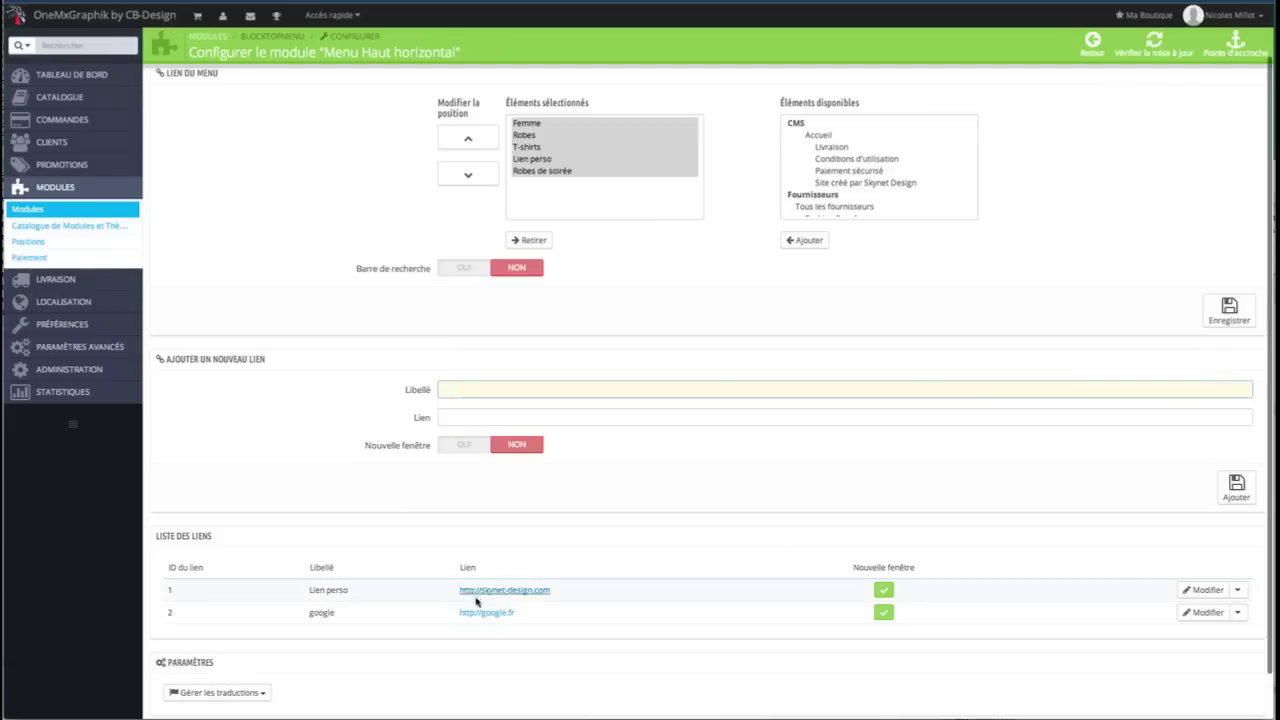
pyautogui.scroll(1, 557, 530)
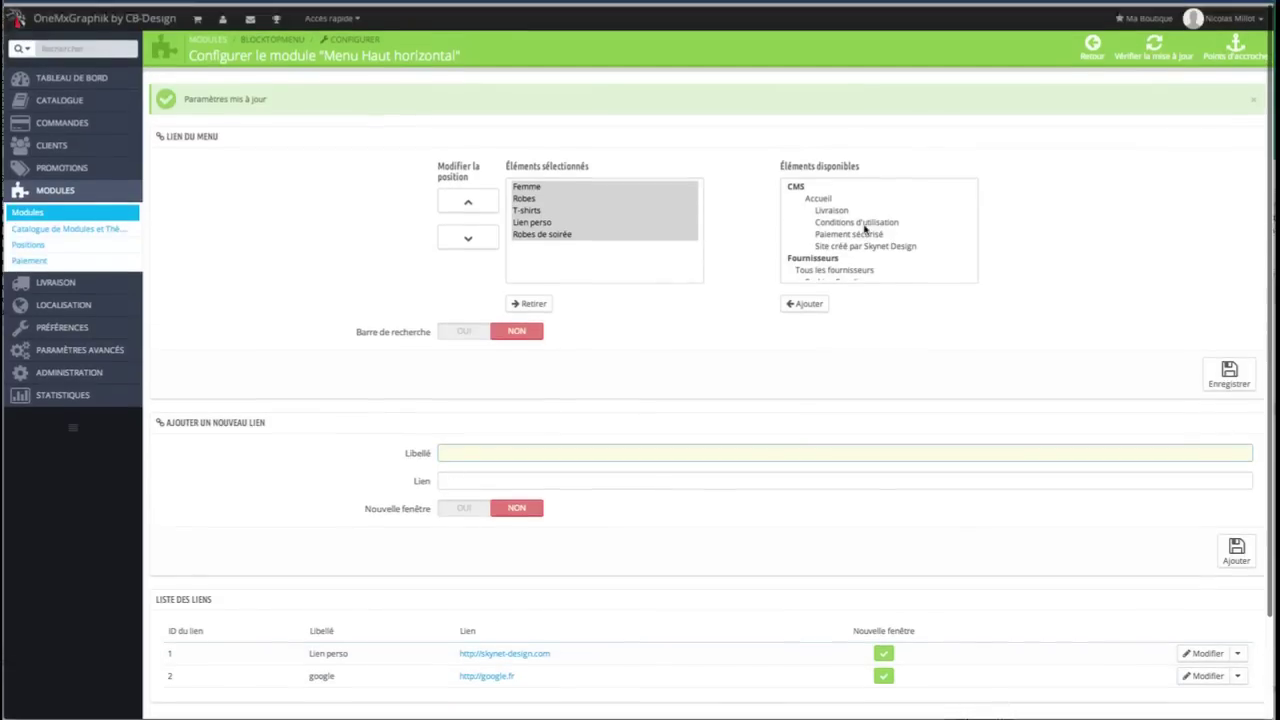
pyautogui.scroll(-3, 810, 238)
pyautogui.scroll(-5, 812, 237)
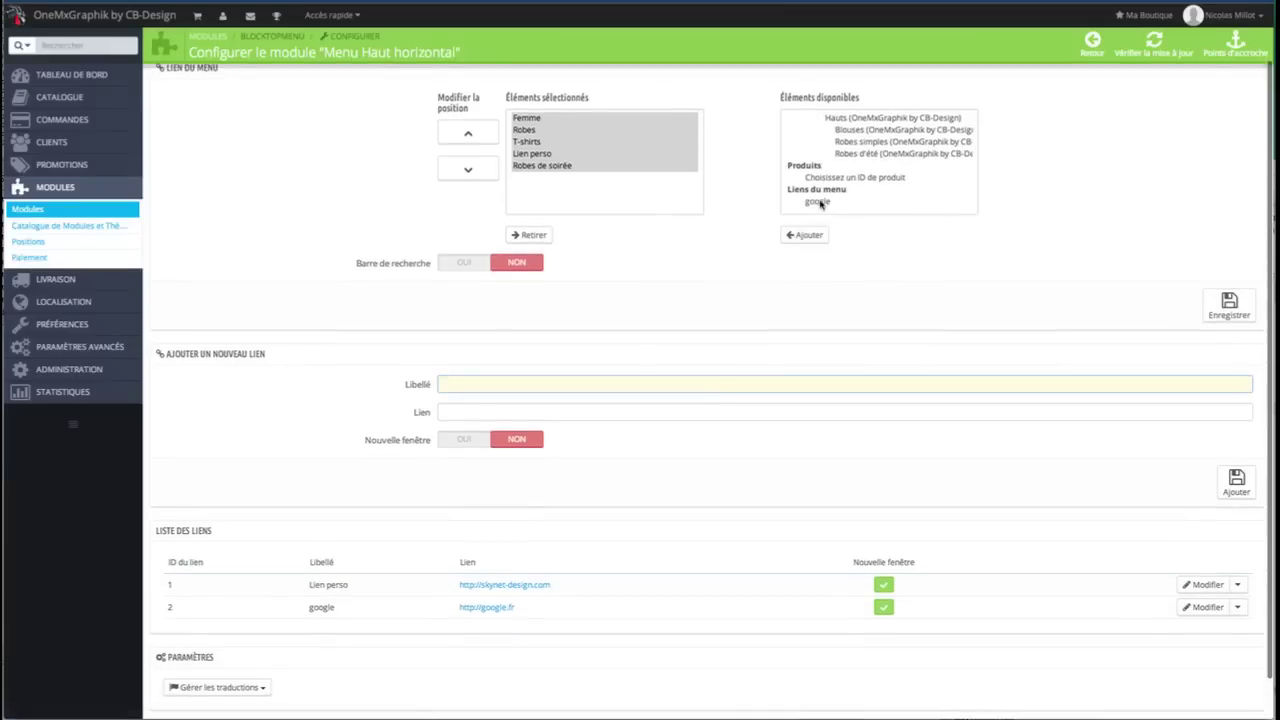
pyautogui.click(818, 202)
pyautogui.click(806, 235)
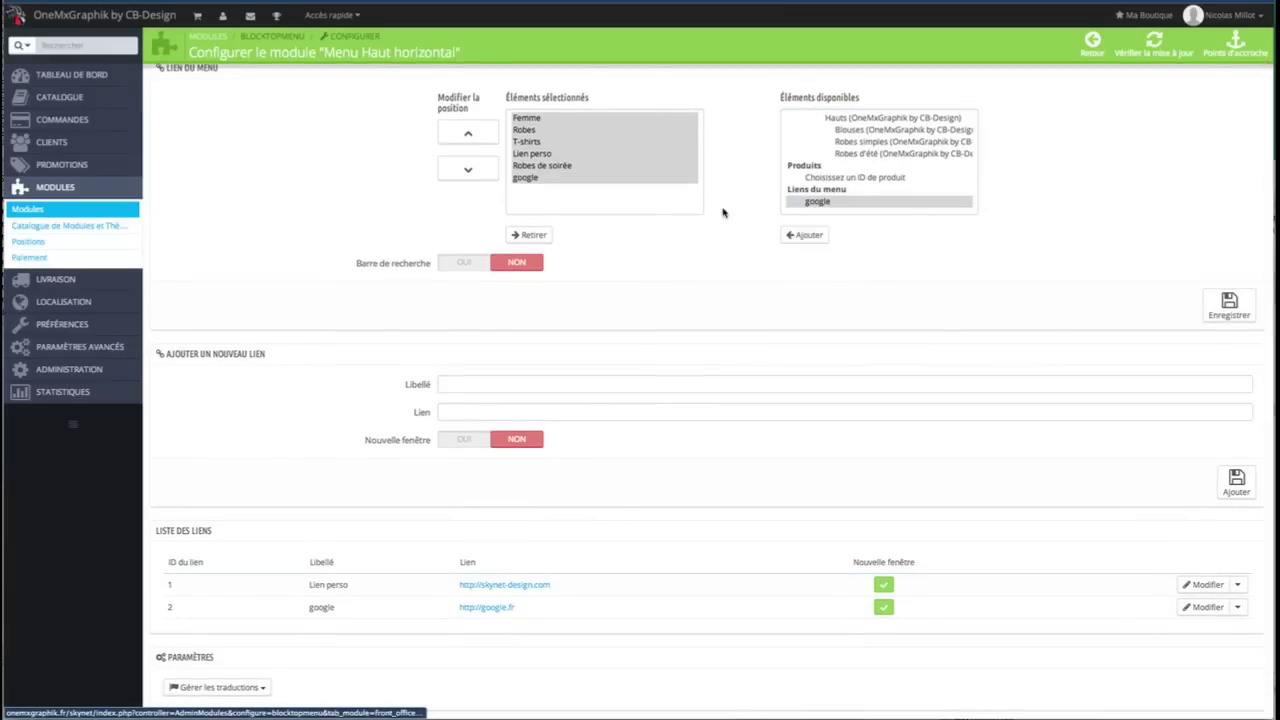
pyautogui.click(576, 202)
pyautogui.click(530, 180)
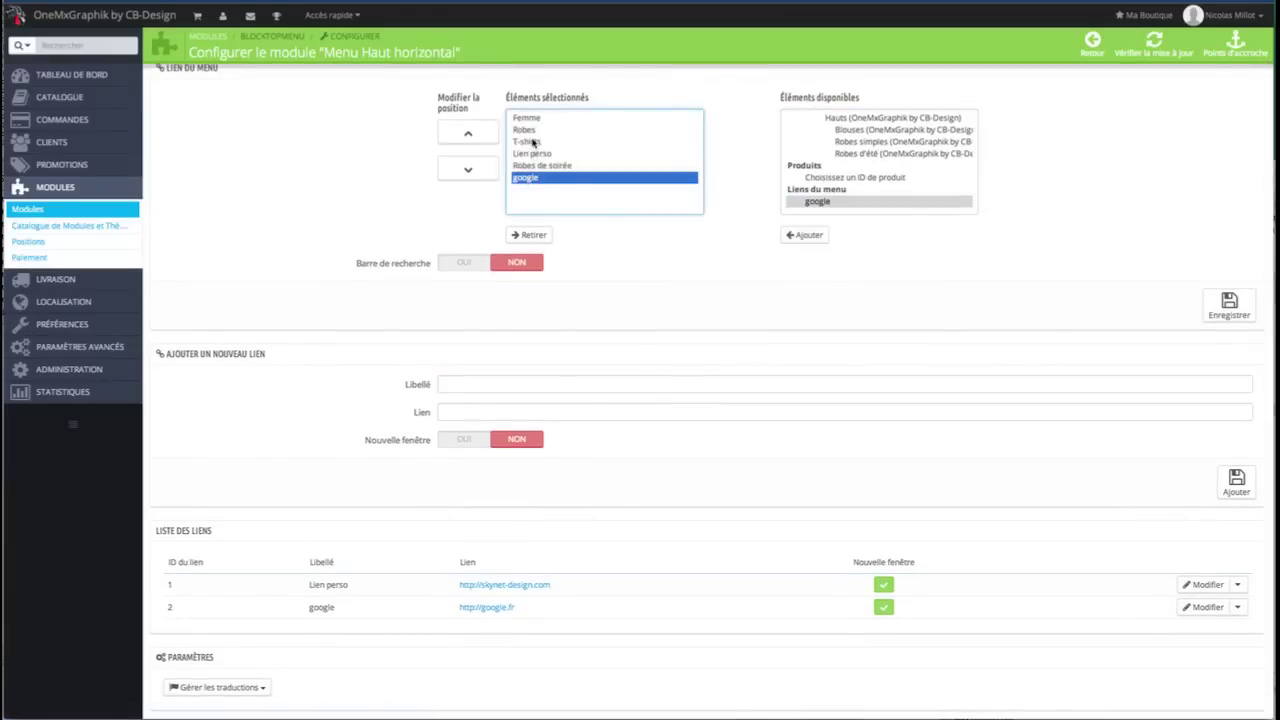
# - Move "Lien perso" up to sit between "Femme" and "Robes" in the selected elements and save the menu
pyautogui.click(532, 153)
pyautogui.click(470, 133)
pyautogui.click(470, 133)
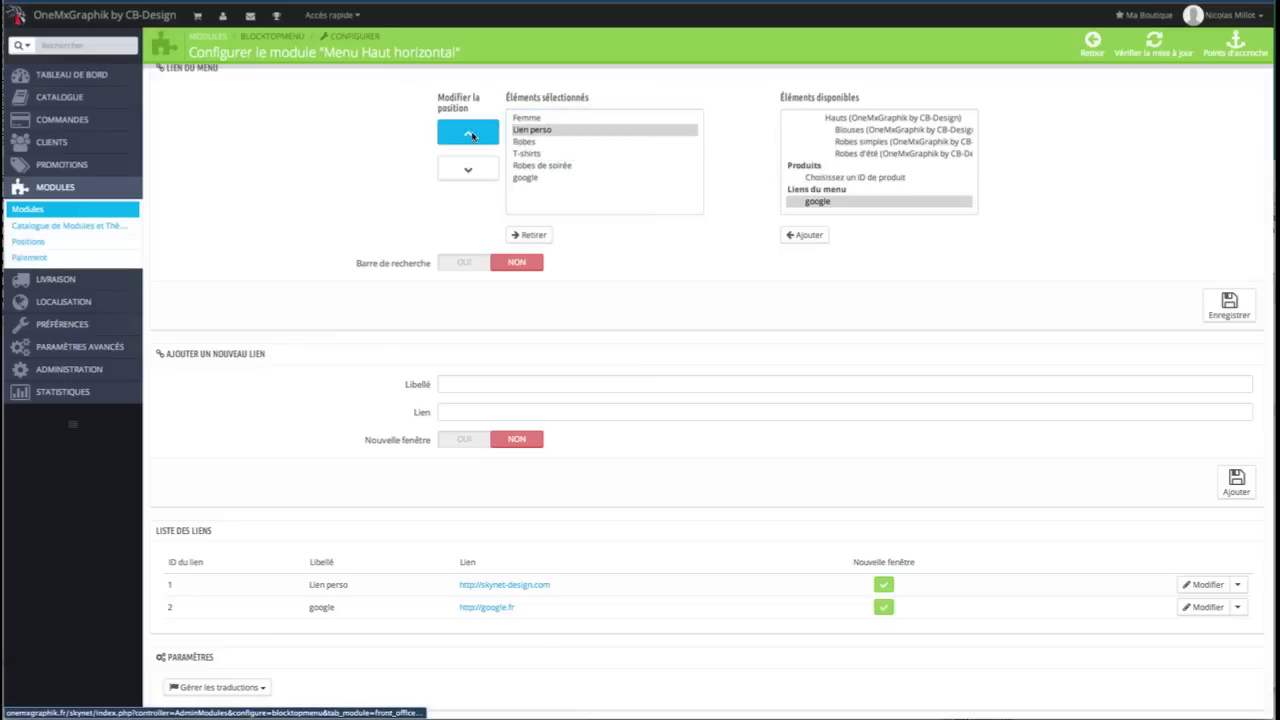
pyautogui.click(1234, 310)
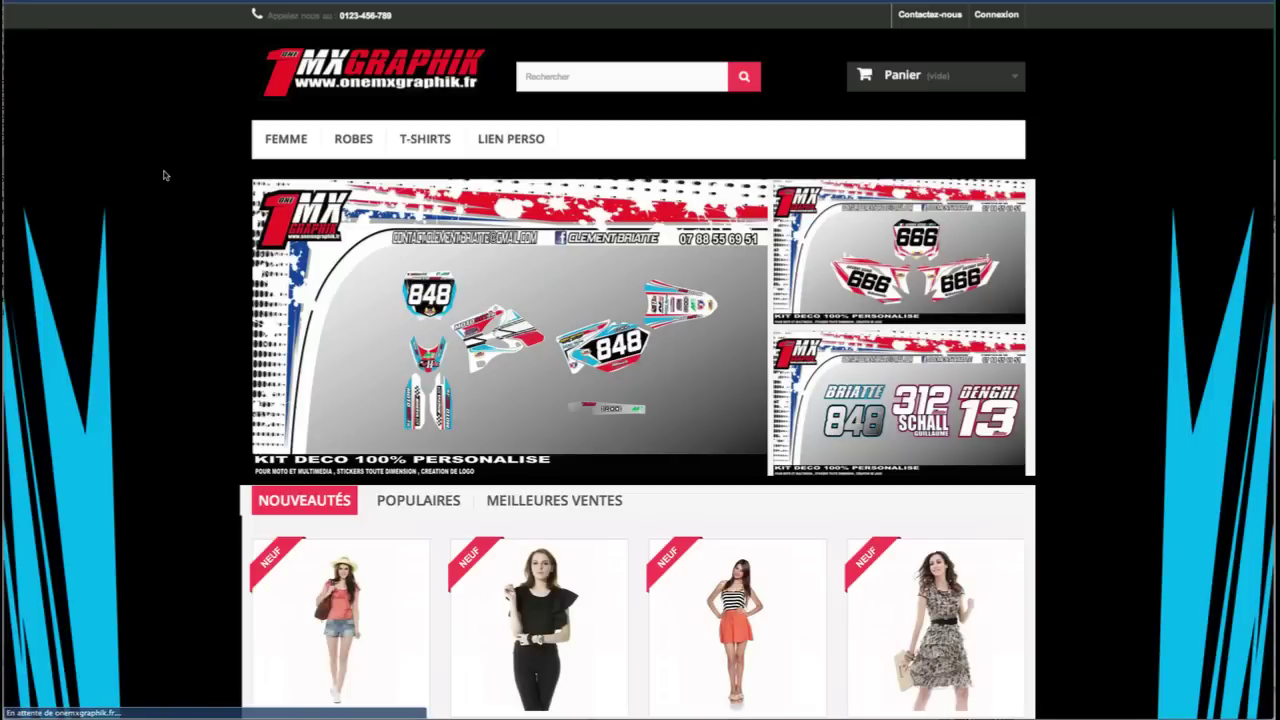
# - Switch to the shop, reload its front page to check the horizontal menu, and view the menu on the product page
pyautogui.press('F5')
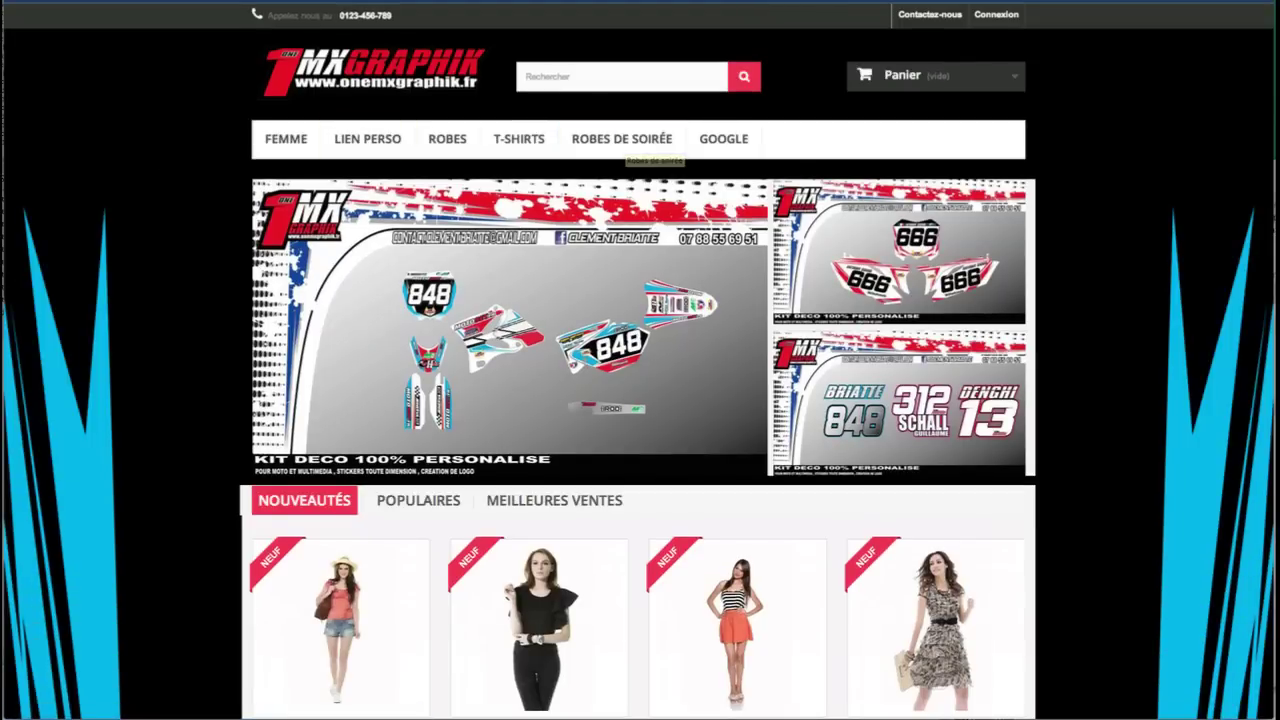
pyautogui.hotkey('ctrl', 'Tab')
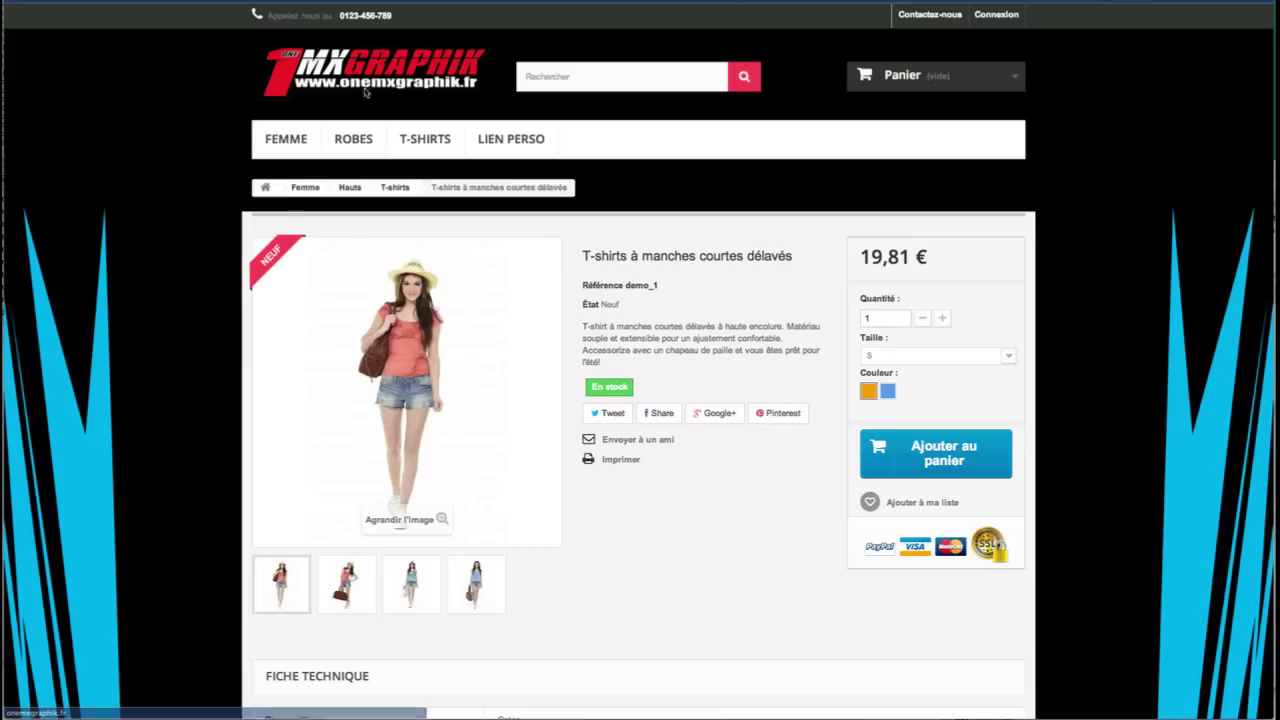
pyautogui.moveTo(297, 136)
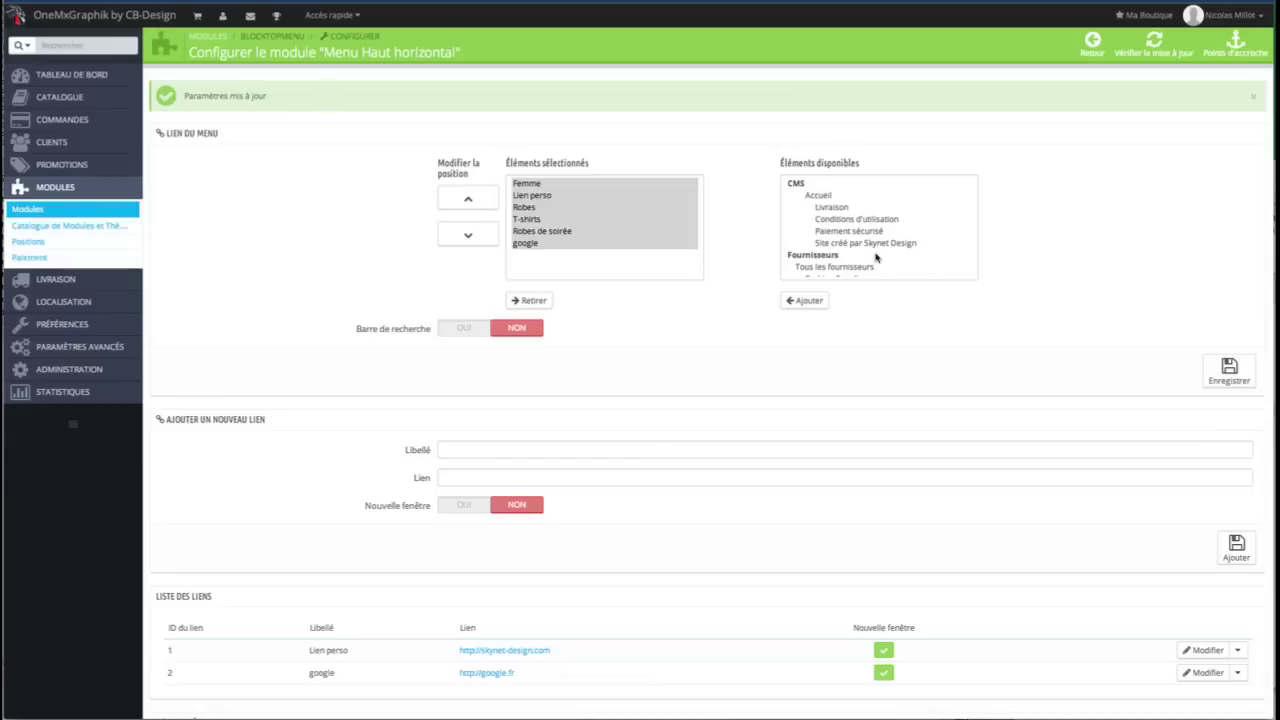
# - Remove "Femme" from the menu's selected elements and select "Robes"
pyautogui.click(526, 183)
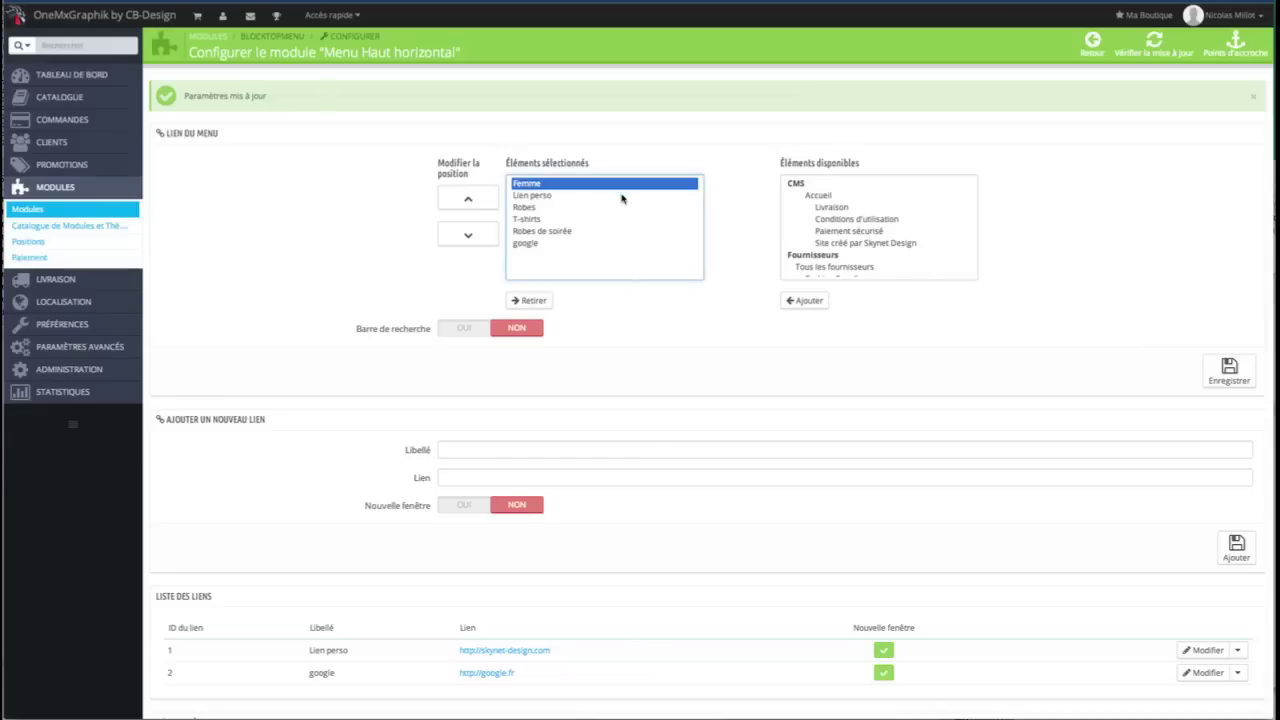
pyautogui.doubleClick(530, 186)
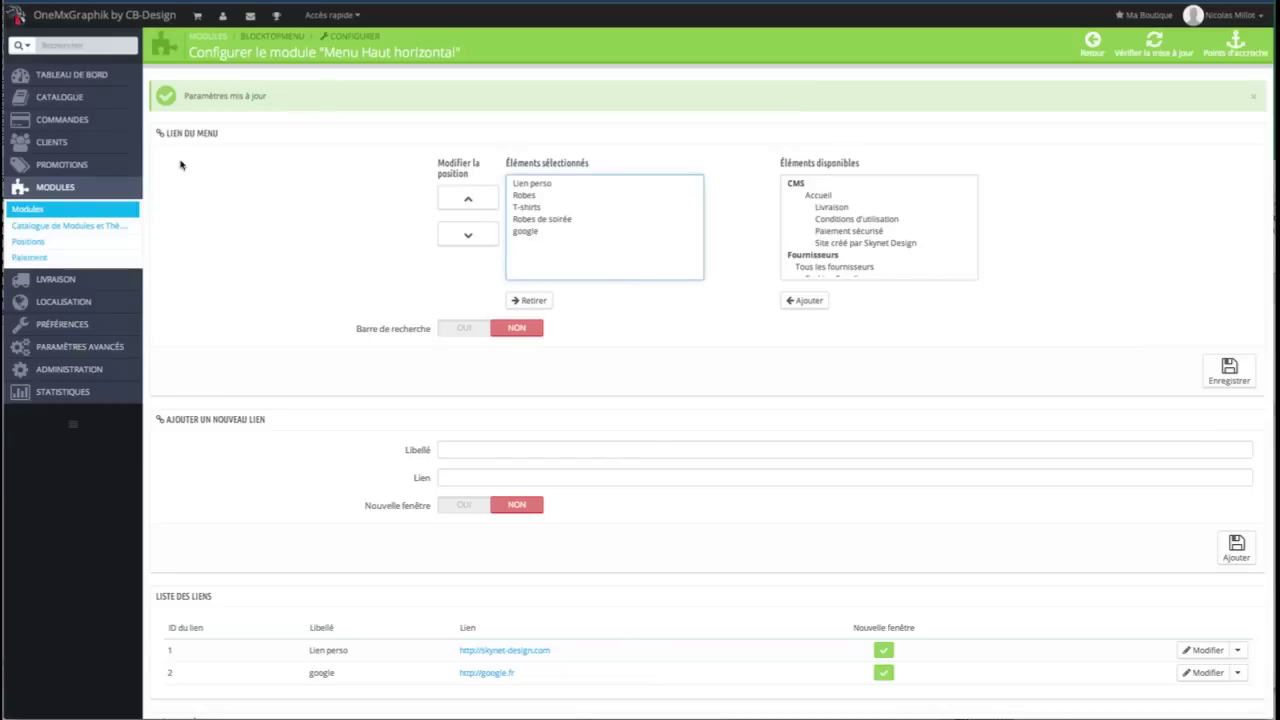
pyautogui.click(533, 195)
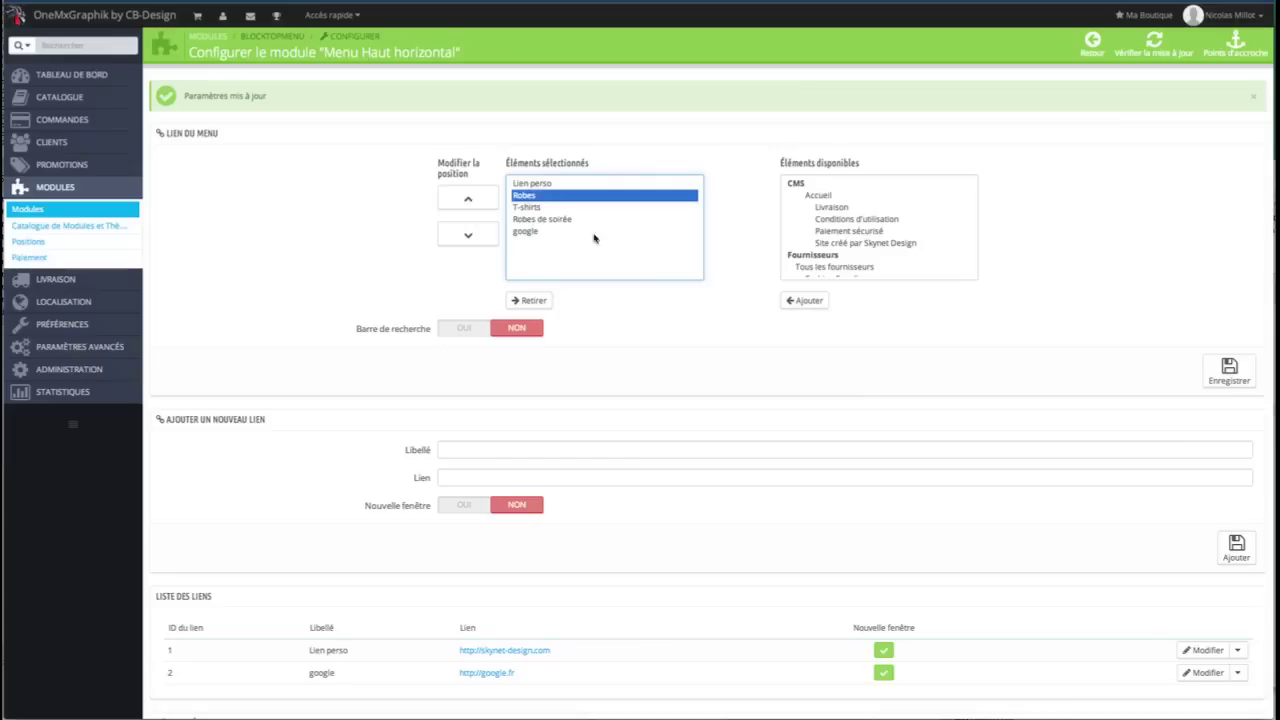
# - Add "Fashion Manufacturer" from the available manufacturers to the horizontal menu's selected elements
pyautogui.click(537, 184)
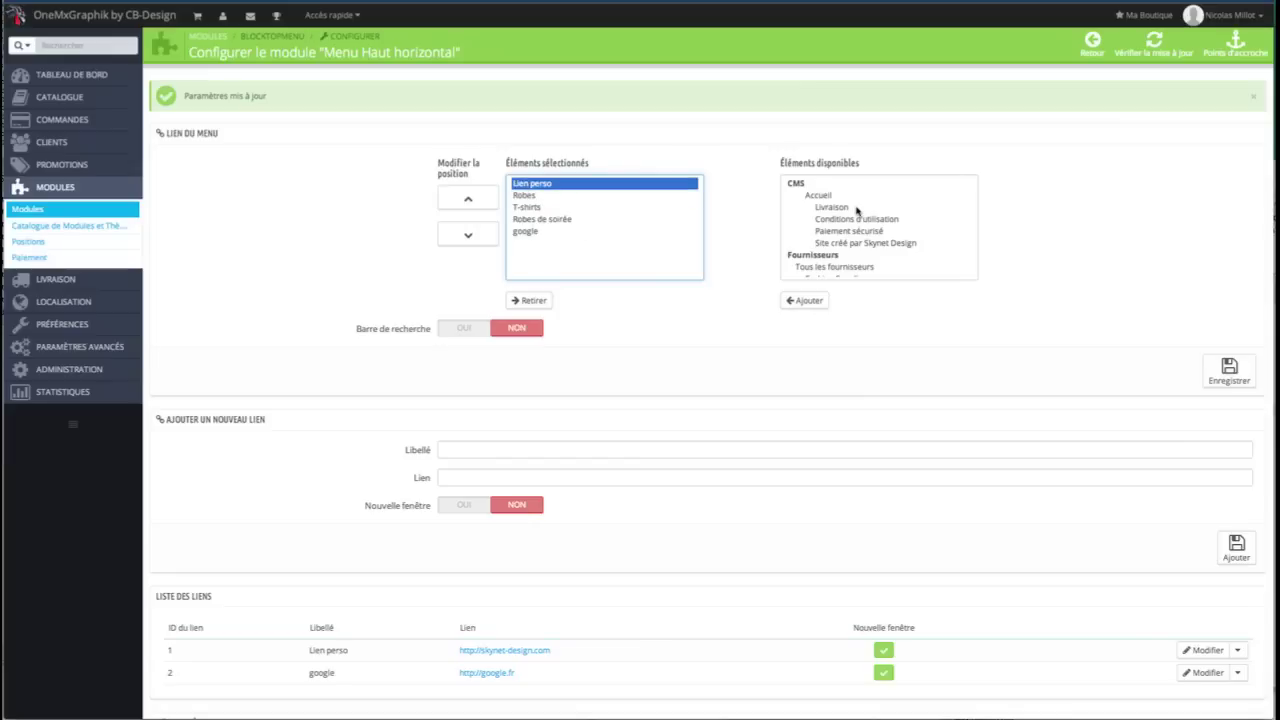
pyautogui.scroll(-3, 856, 211)
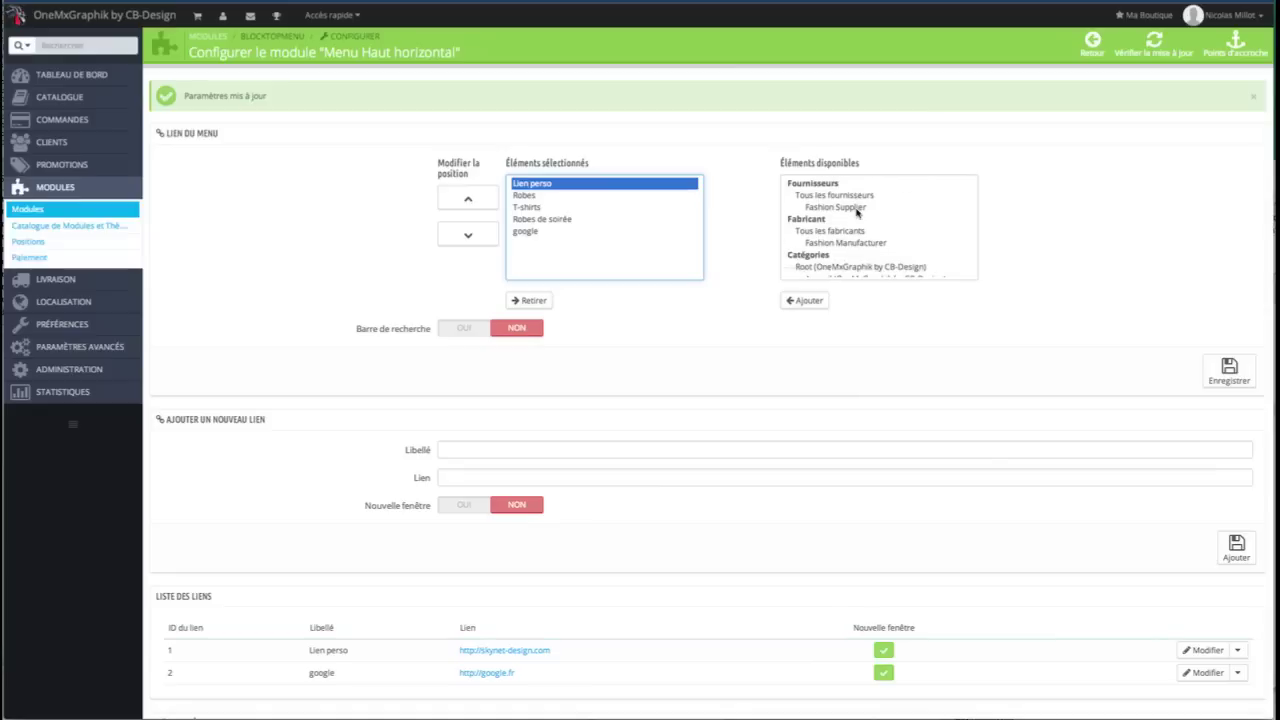
pyautogui.click(845, 231)
pyautogui.click(826, 244)
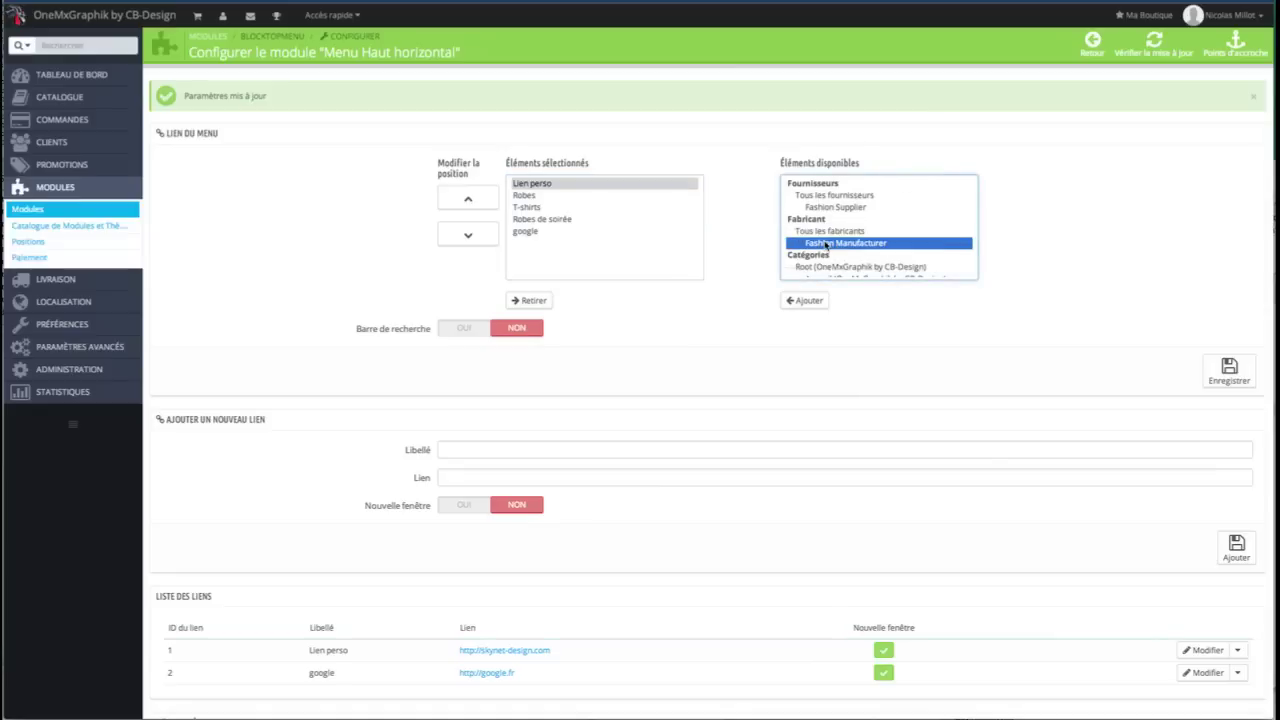
pyautogui.doubleClick(826, 244)
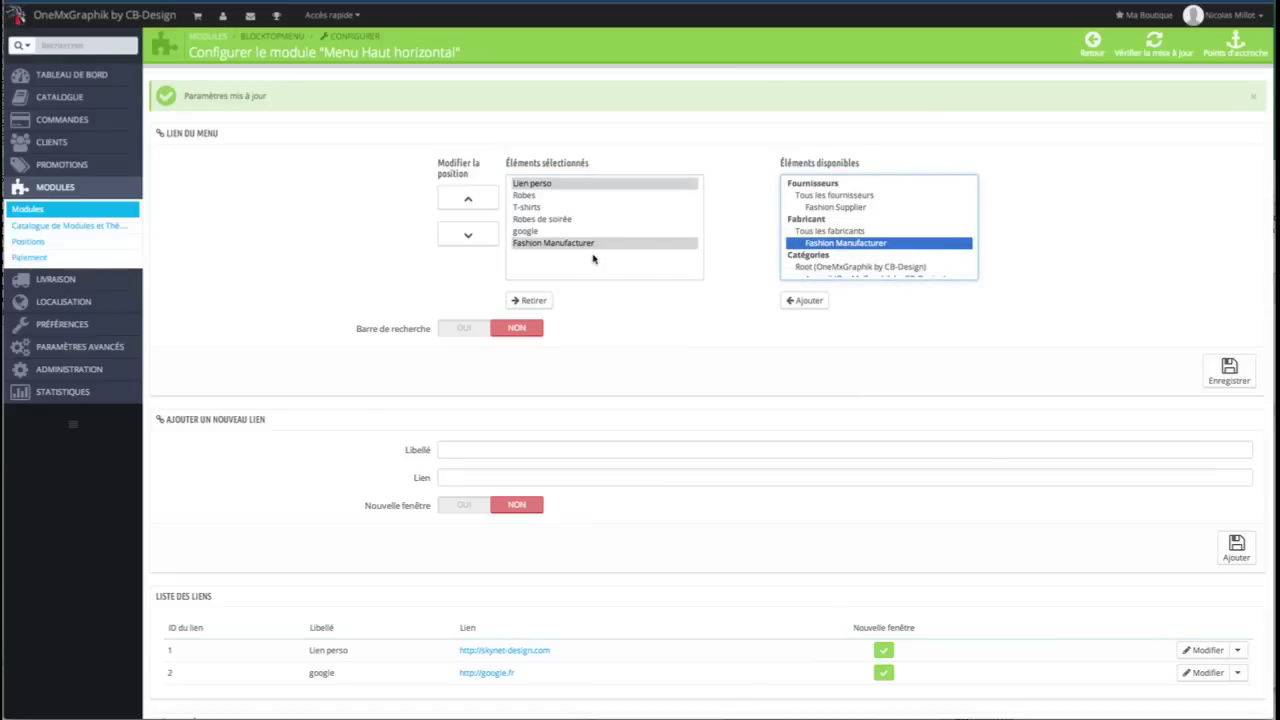
# - Remove "Fashion Manufacturer" from the horizontal menu's selected elements
pyautogui.click(532, 210)
pyautogui.click(537, 243)
pyautogui.doubleClick(537, 243)
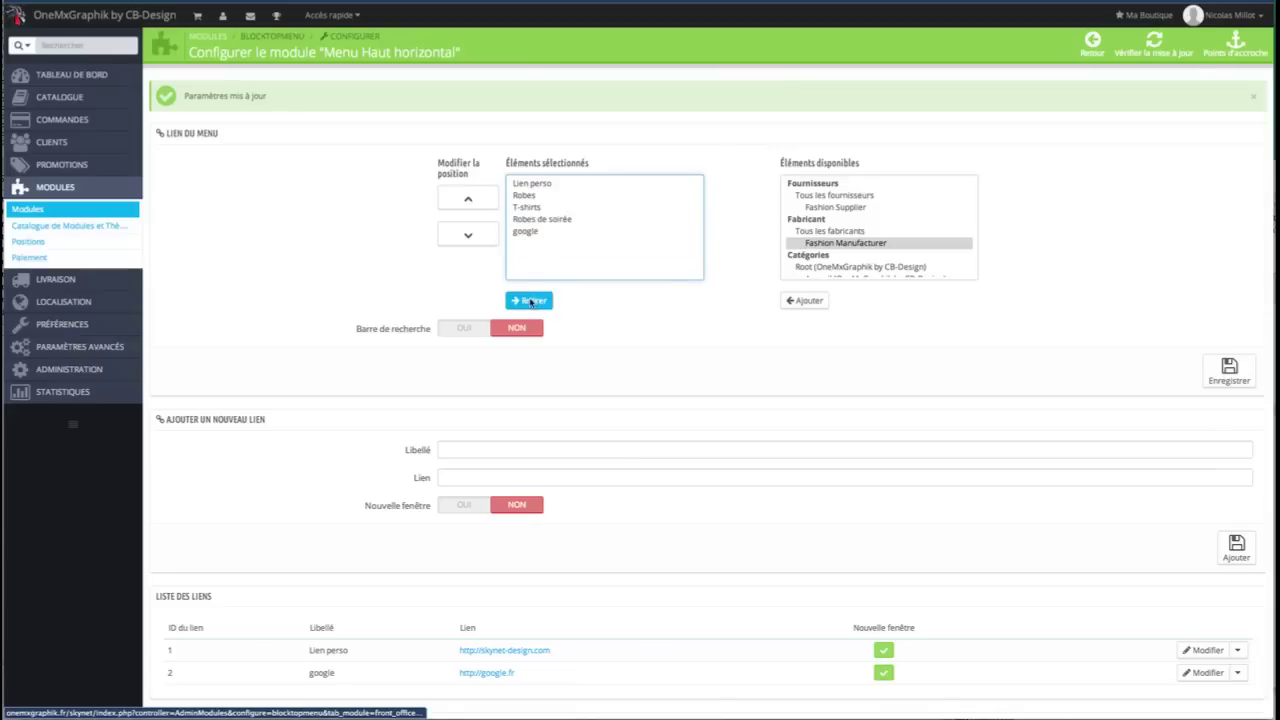
# - Open the catalogue's category list and look at the actions offered for the "Femme" category
pyautogui.scroll(-5, 294, 254)
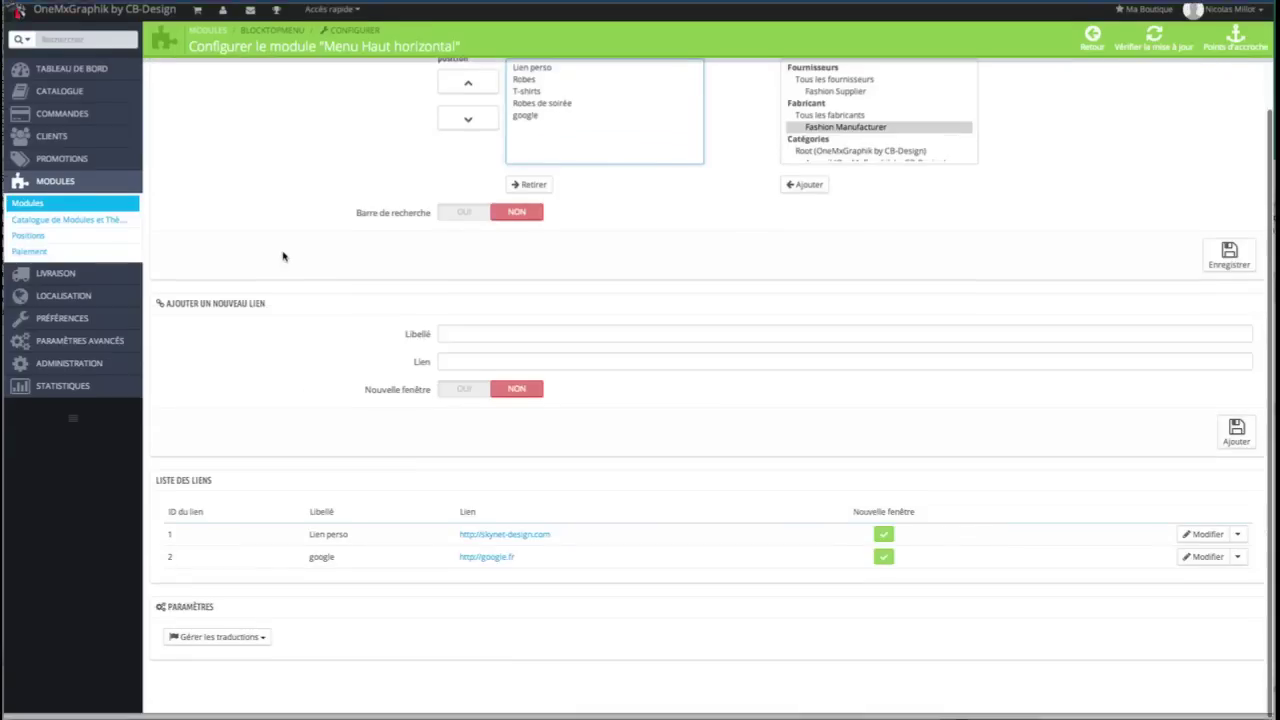
pyautogui.scroll(5, 285, 253)
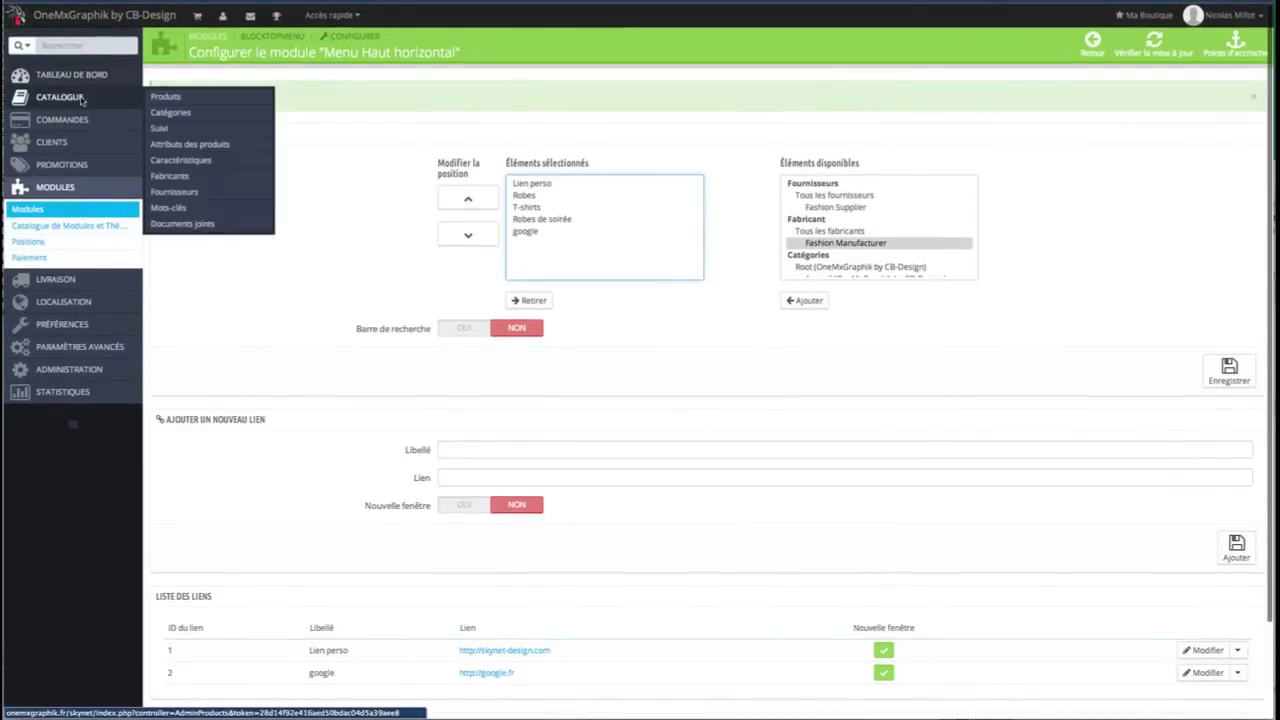
pyautogui.click(68, 100)
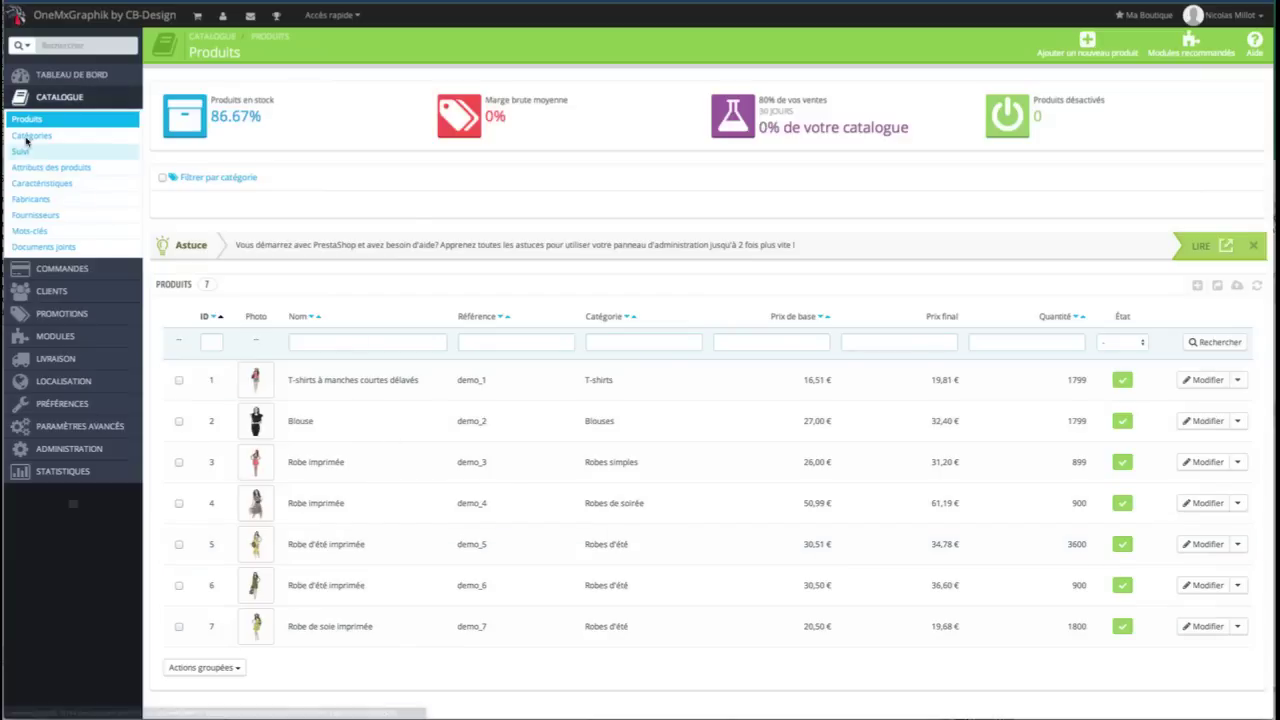
pyautogui.click(55, 136)
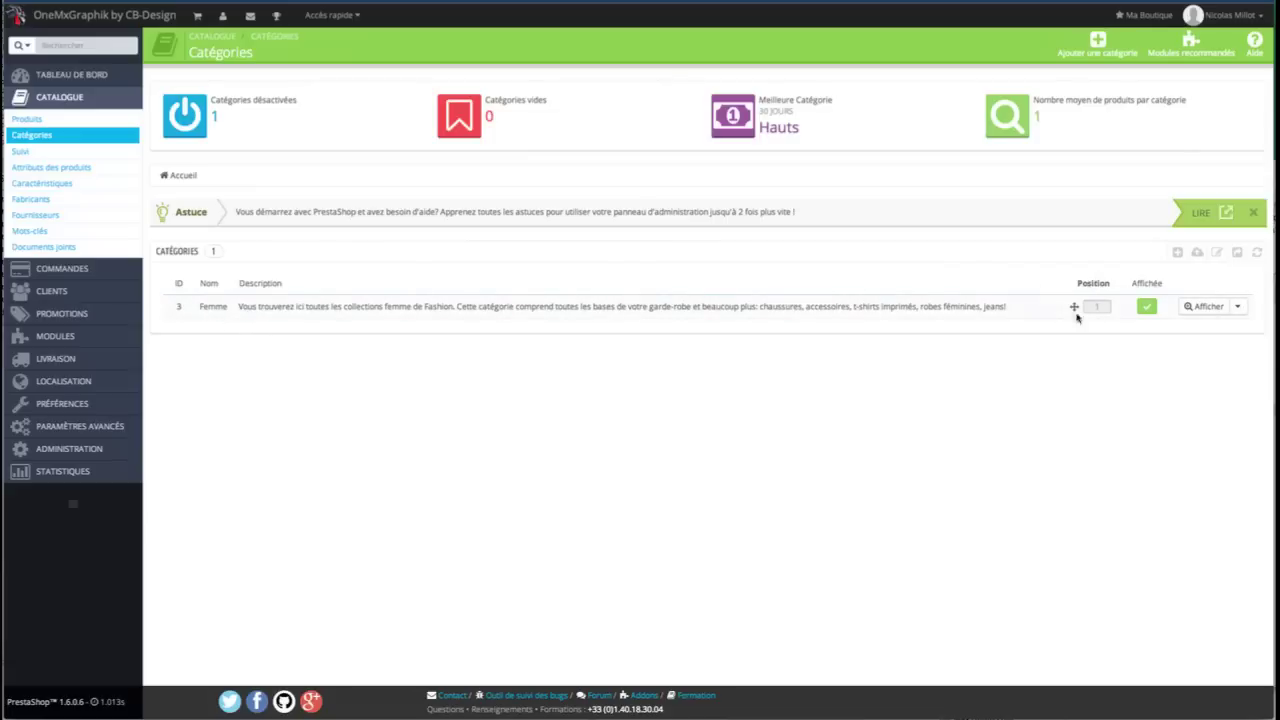
pyautogui.click(1239, 307)
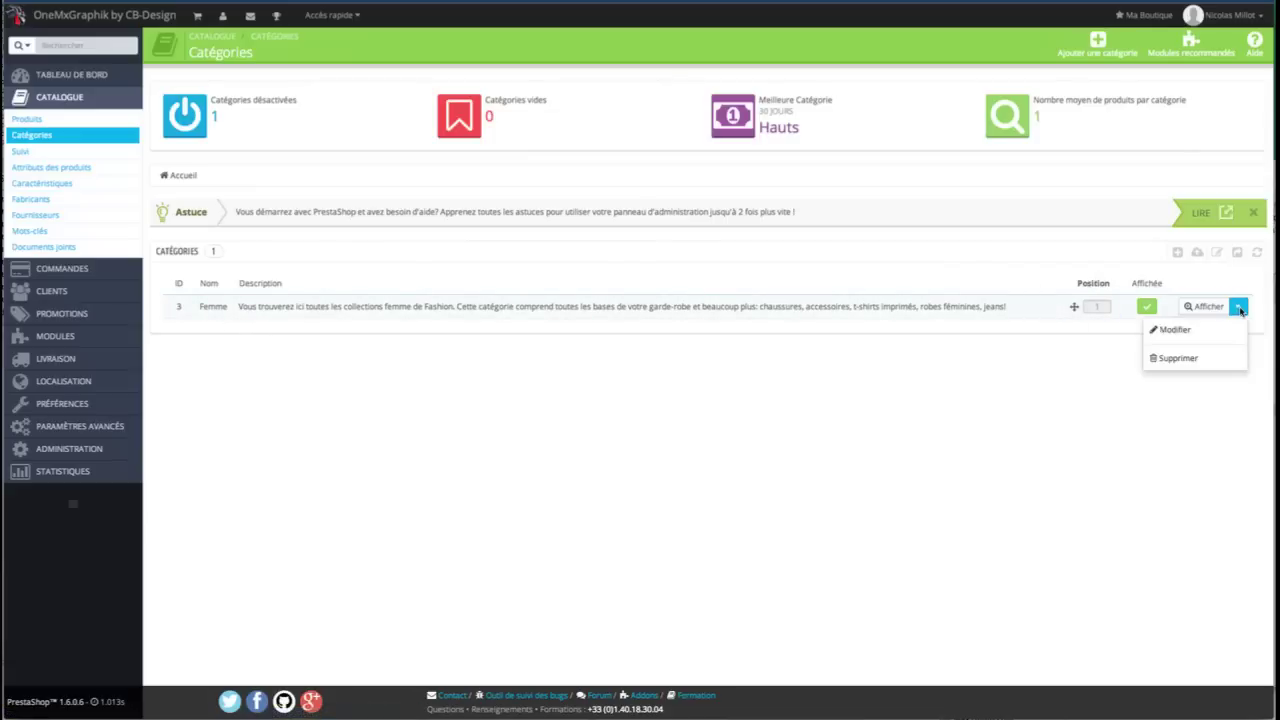
pyautogui.click(960, 406)
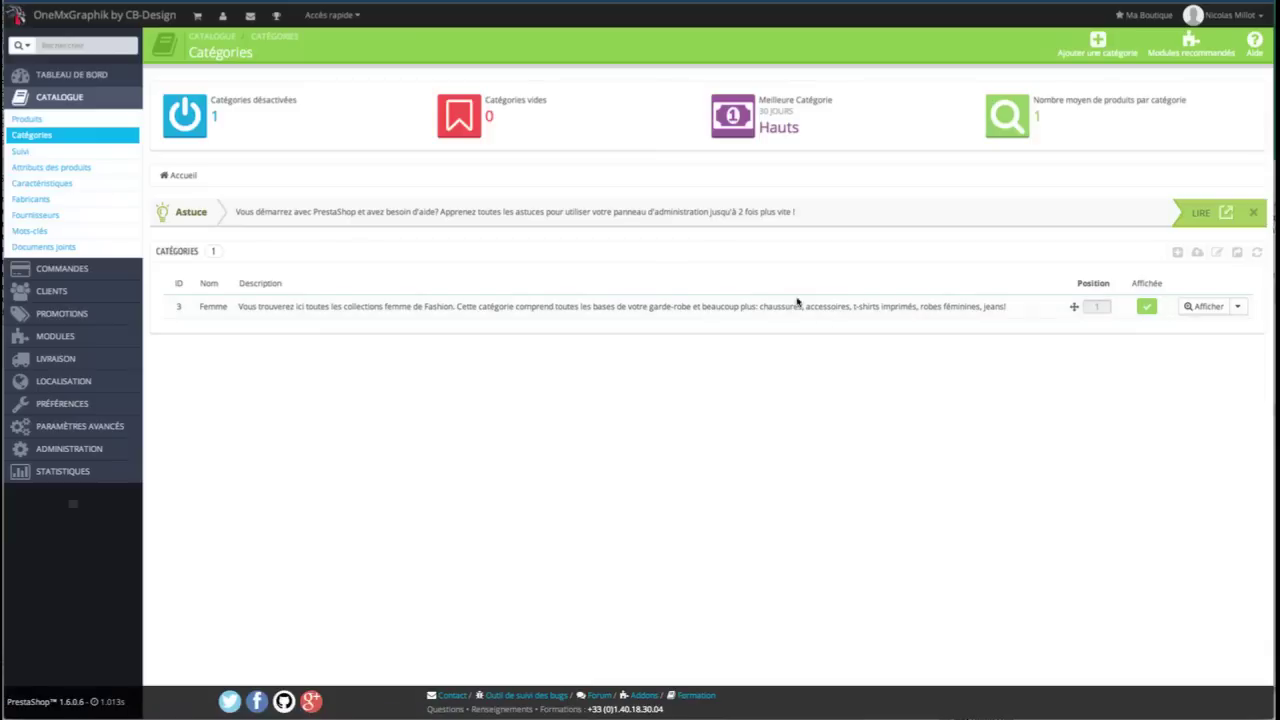
# - Browse the "Femme" category and its "Robes" subcategory, compare them with the shop's Femme menu, and return to "Femme"
pyautogui.click(753, 310)
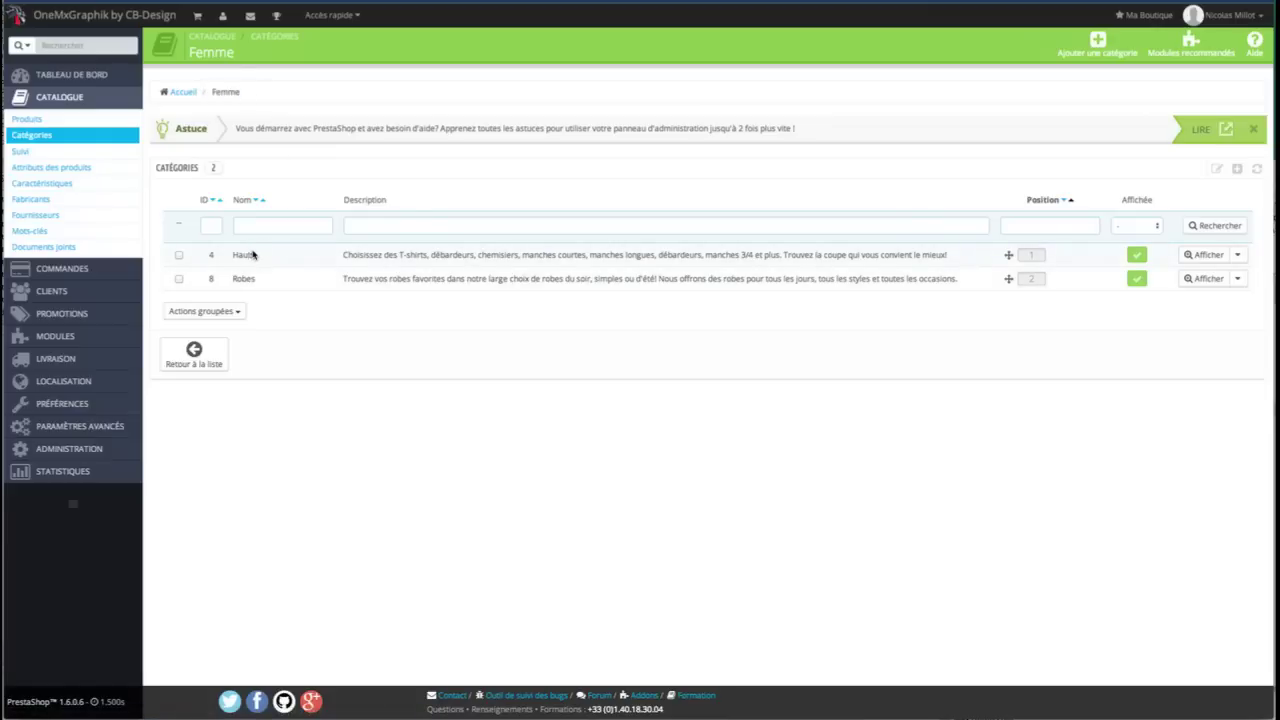
pyautogui.click(287, 283)
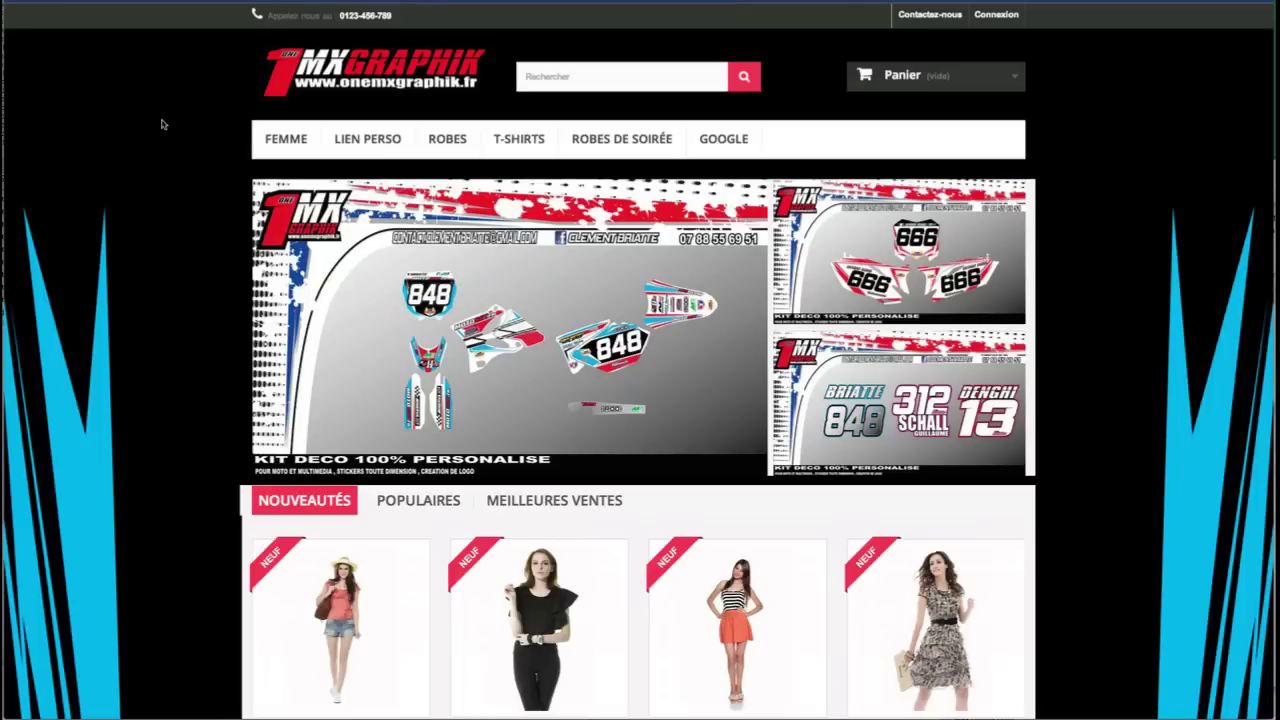
pyautogui.moveTo(285, 140)
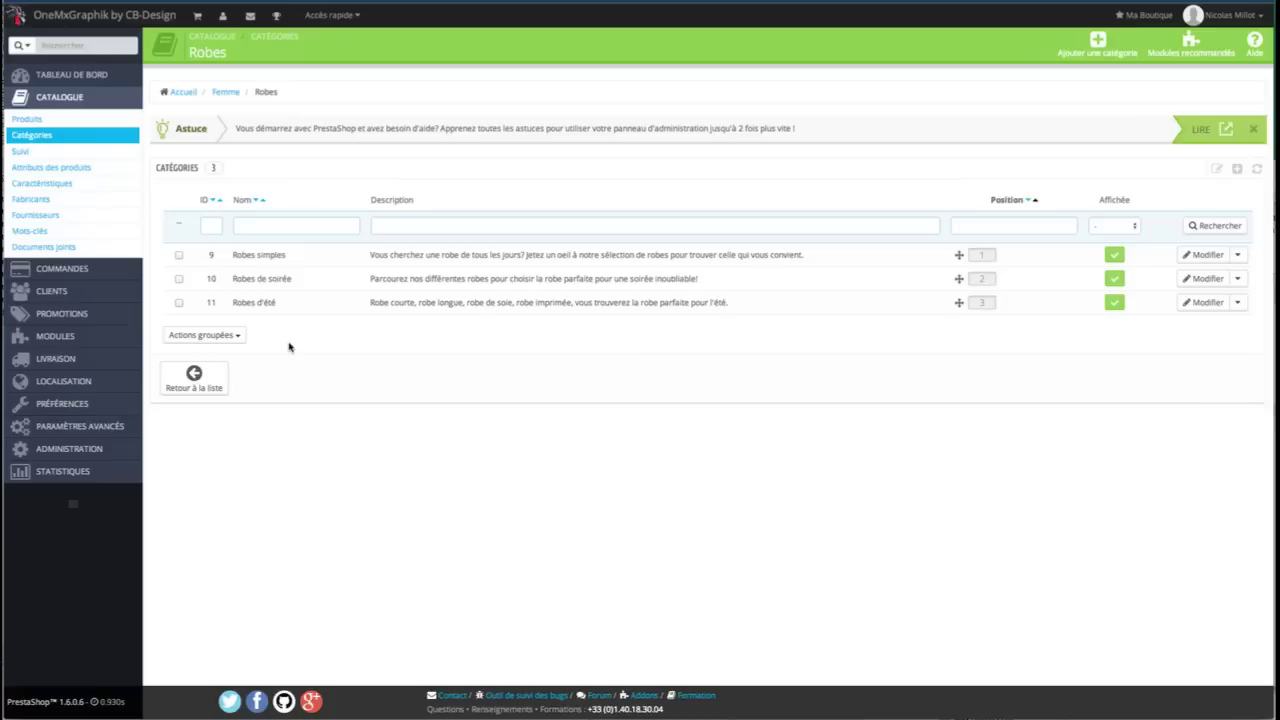
pyautogui.click(236, 92)
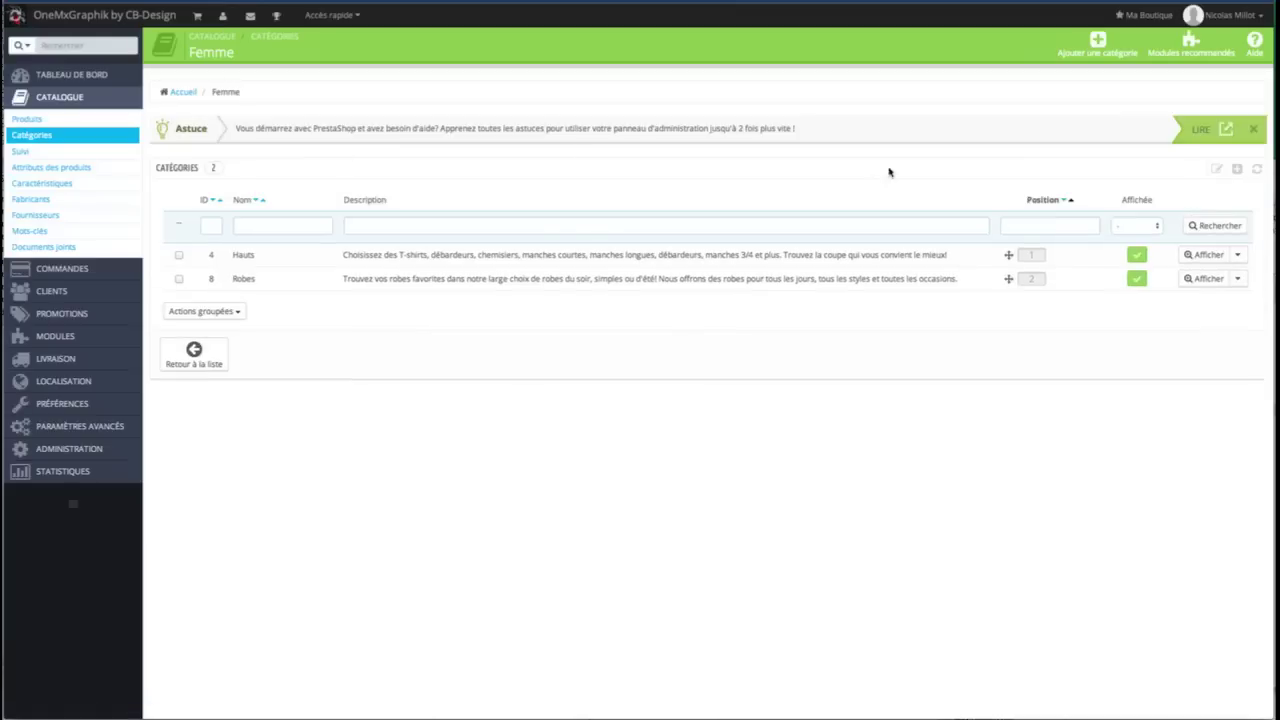
# - Open the "Hauts" category for editing and expand its whole parent category tree
pyautogui.click(1236, 255)
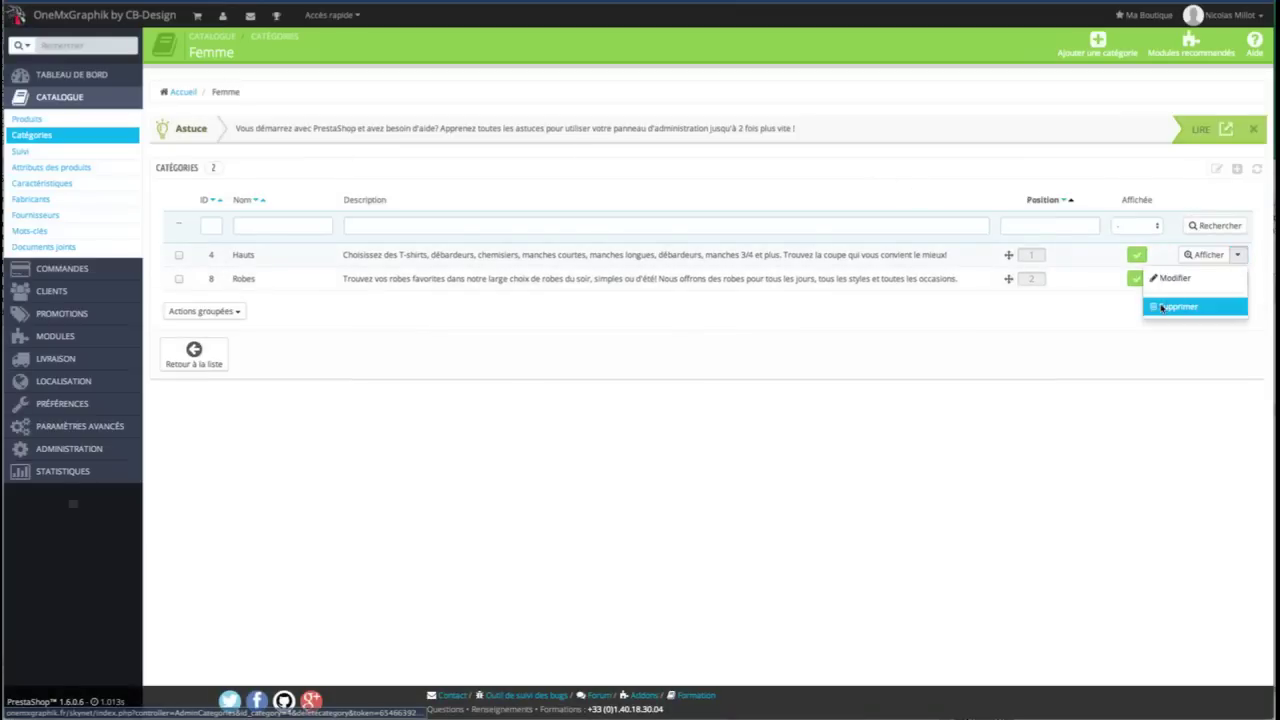
pyautogui.click(1180, 278)
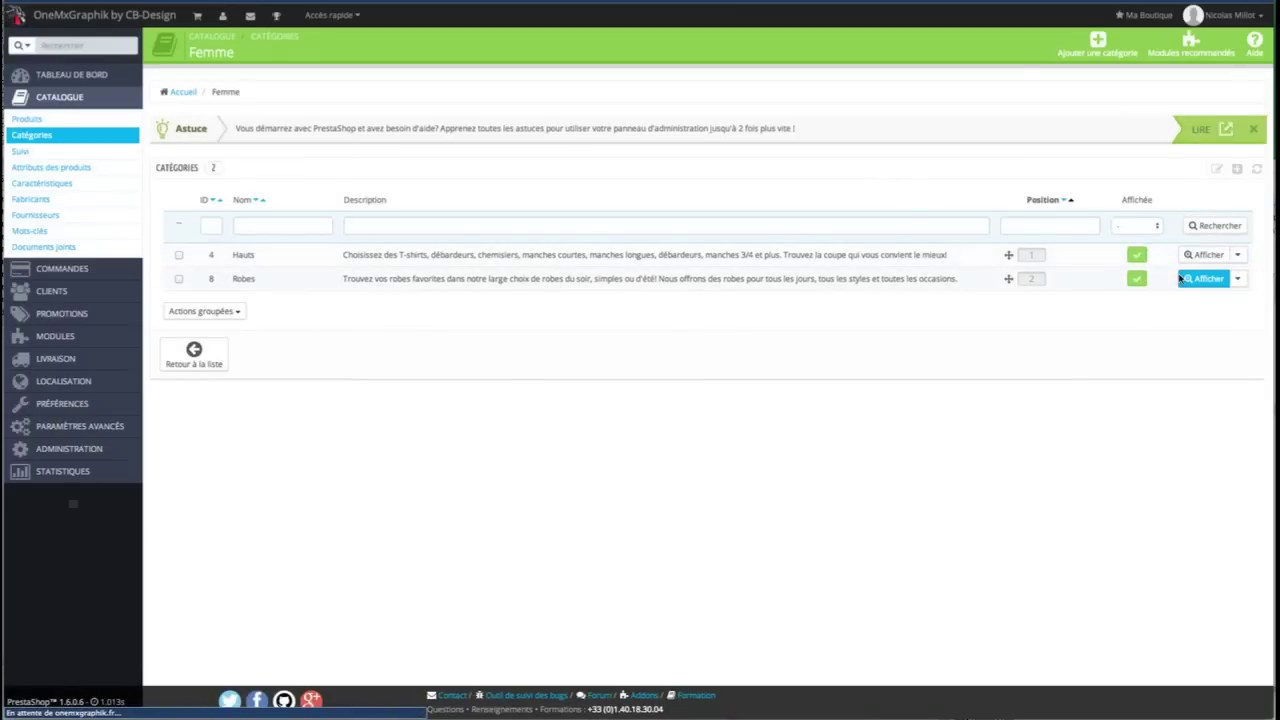
pyautogui.click(405, 259)
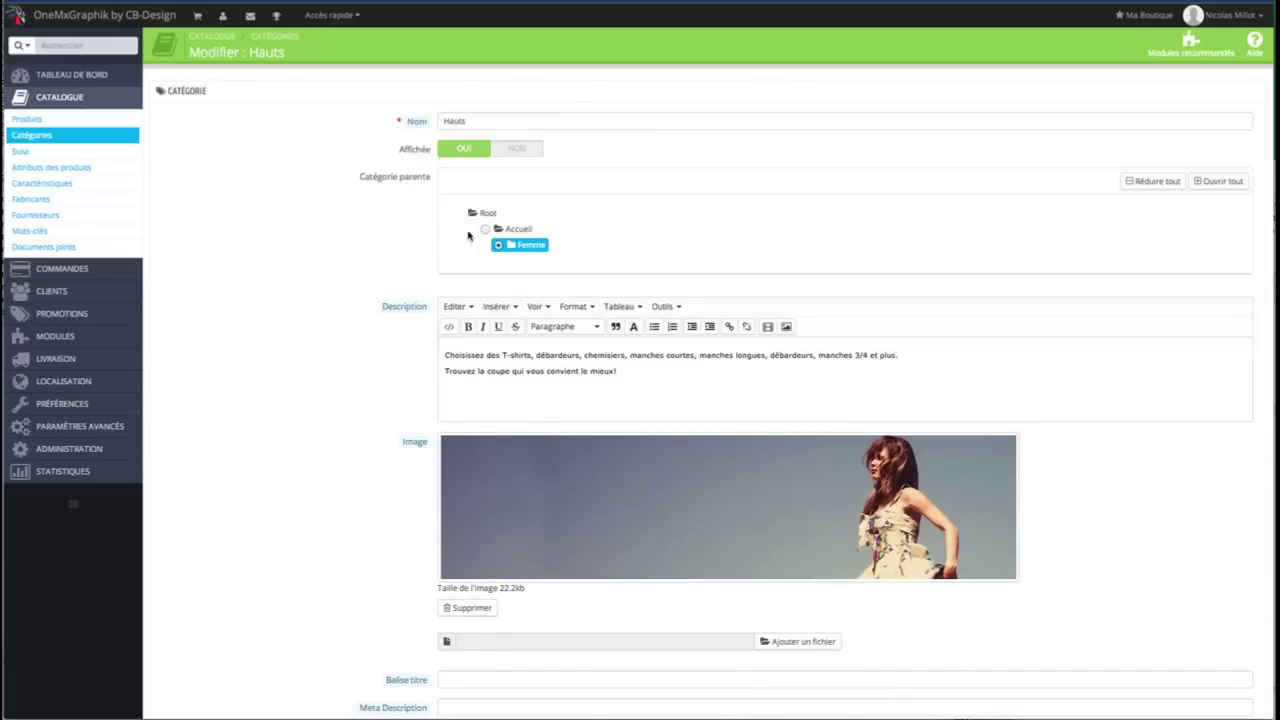
pyautogui.moveTo(477, 122); pyautogui.dragTo(441, 121)
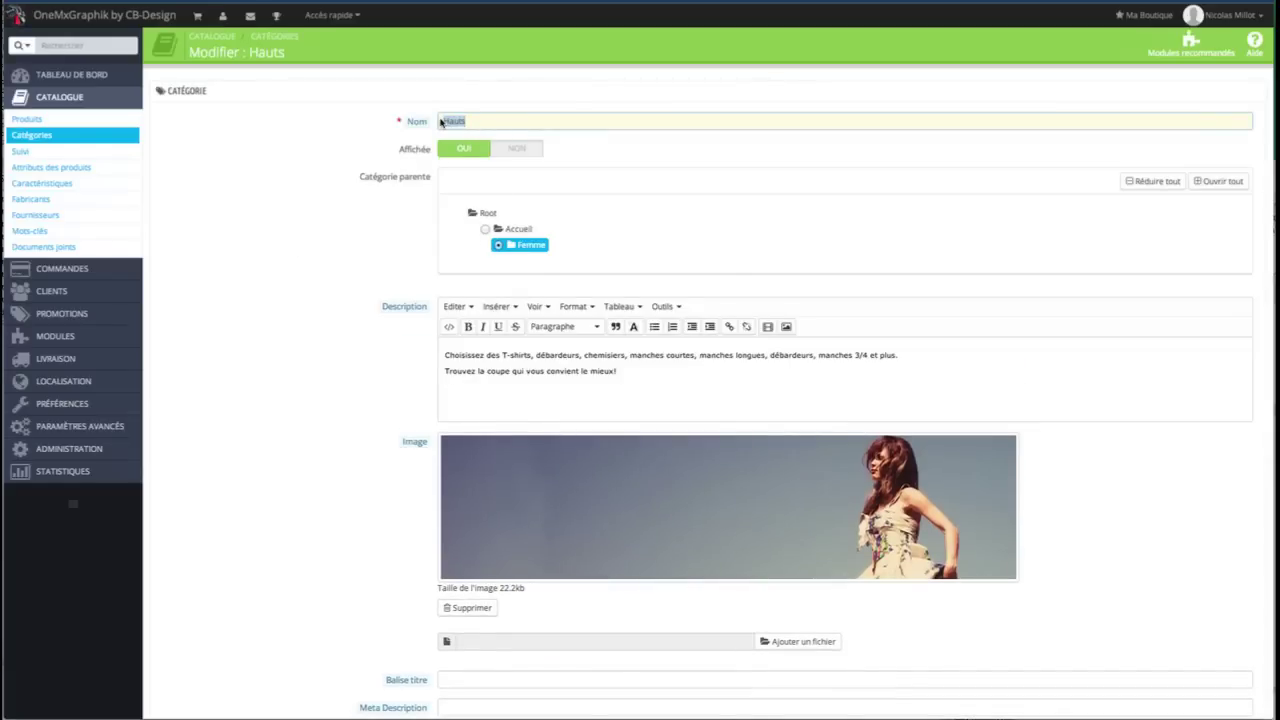
pyautogui.click(505, 123)
pyautogui.click(1218, 182)
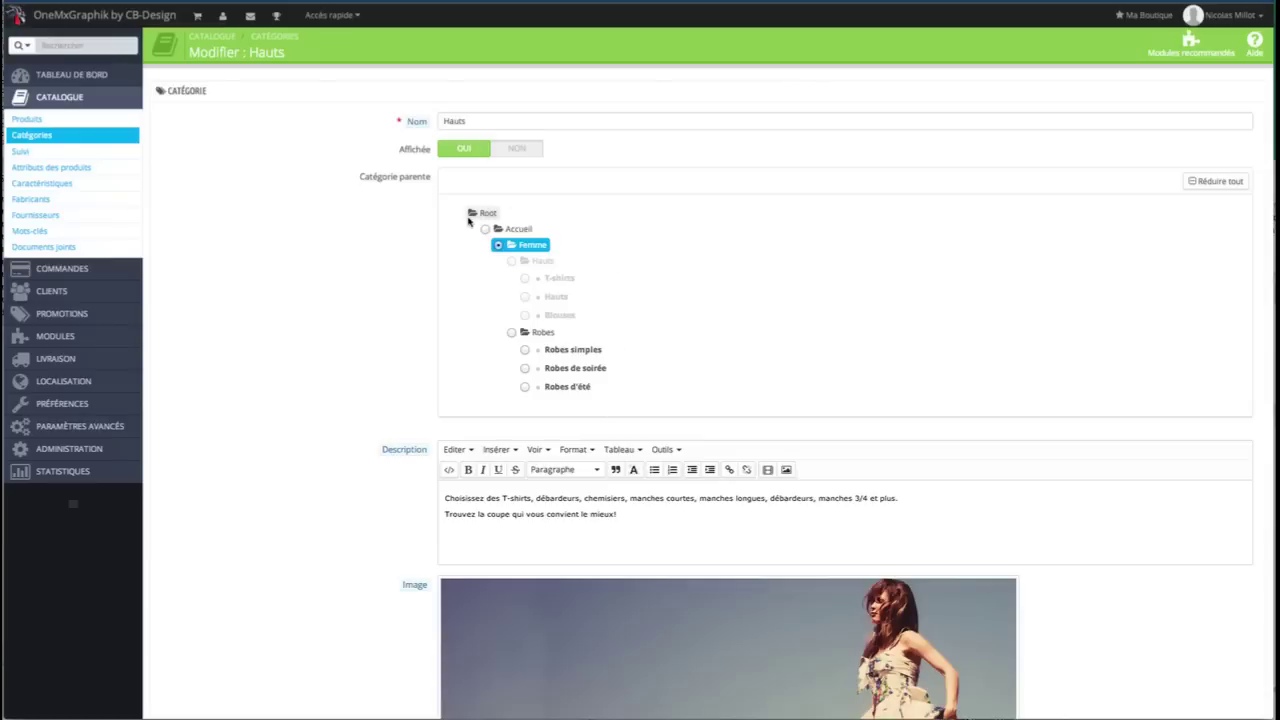
# - Review the name, description and image fields of the "Hauts" category
pyautogui.click(432, 121)
pyautogui.doubleClick(432, 121)
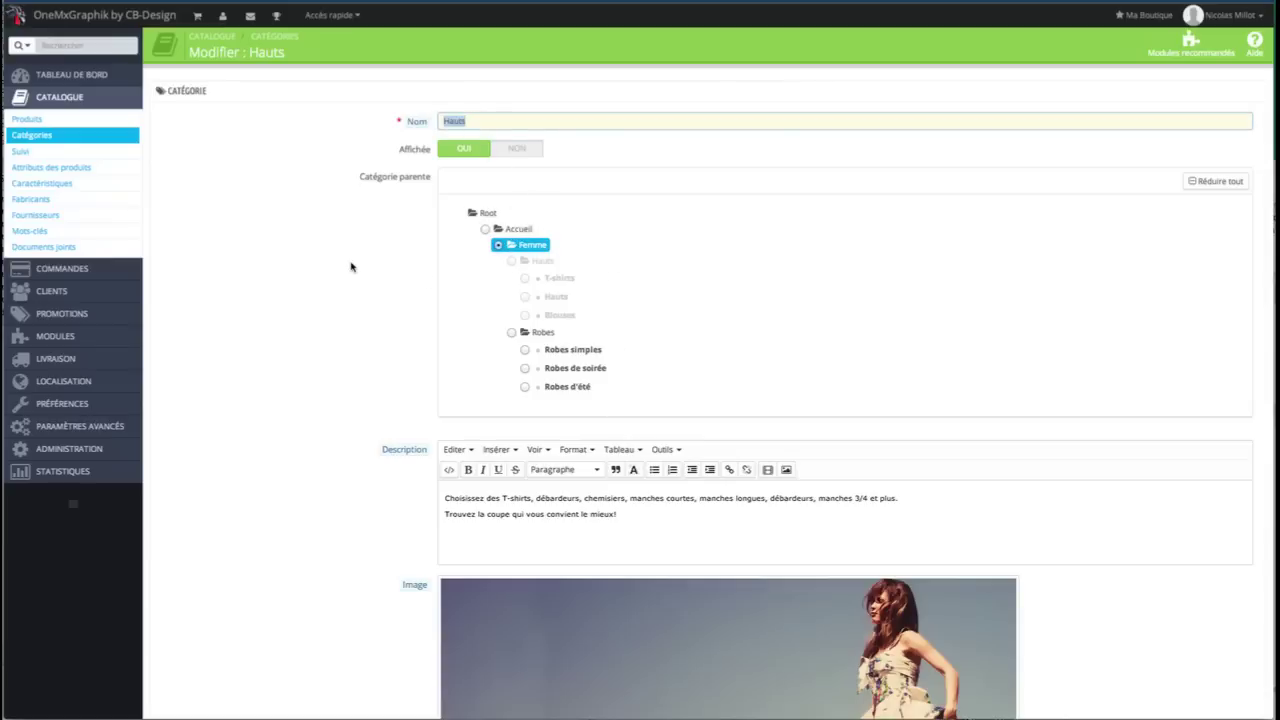
pyautogui.scroll(-5, 350, 267)
pyautogui.scroll(1, 355, 205)
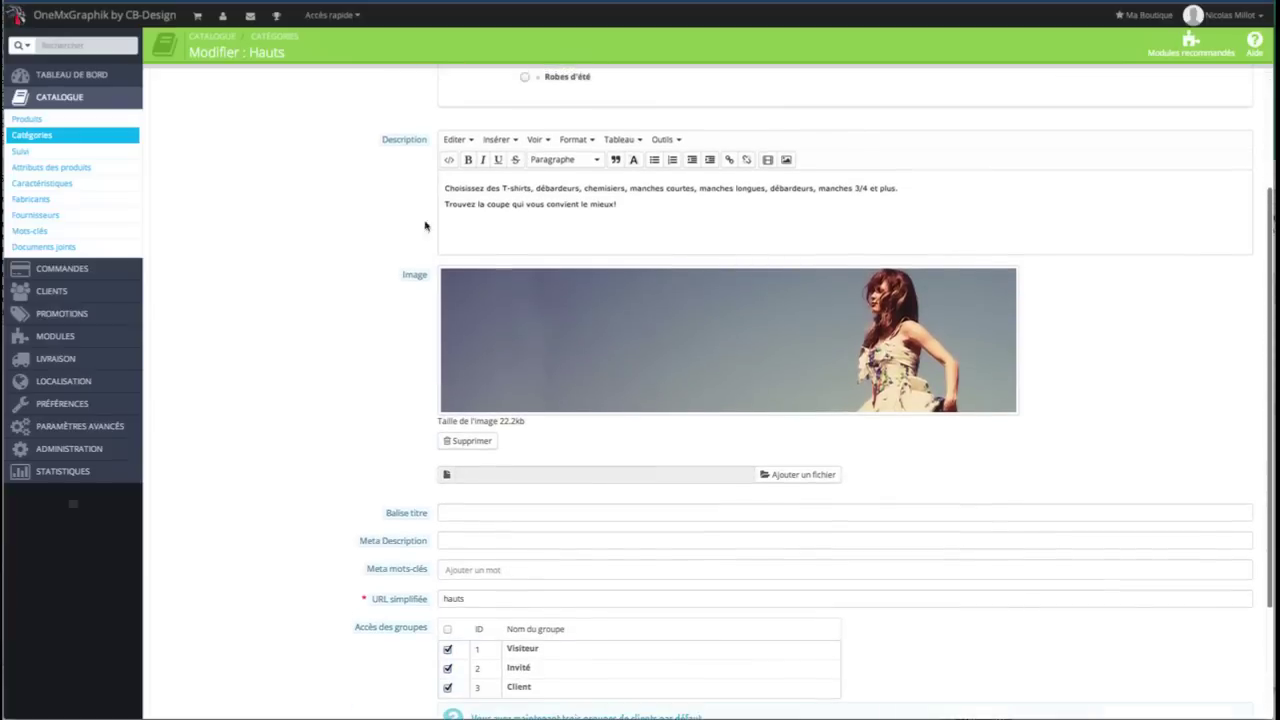
pyautogui.moveTo(563, 202); pyautogui.dragTo(420, 190)
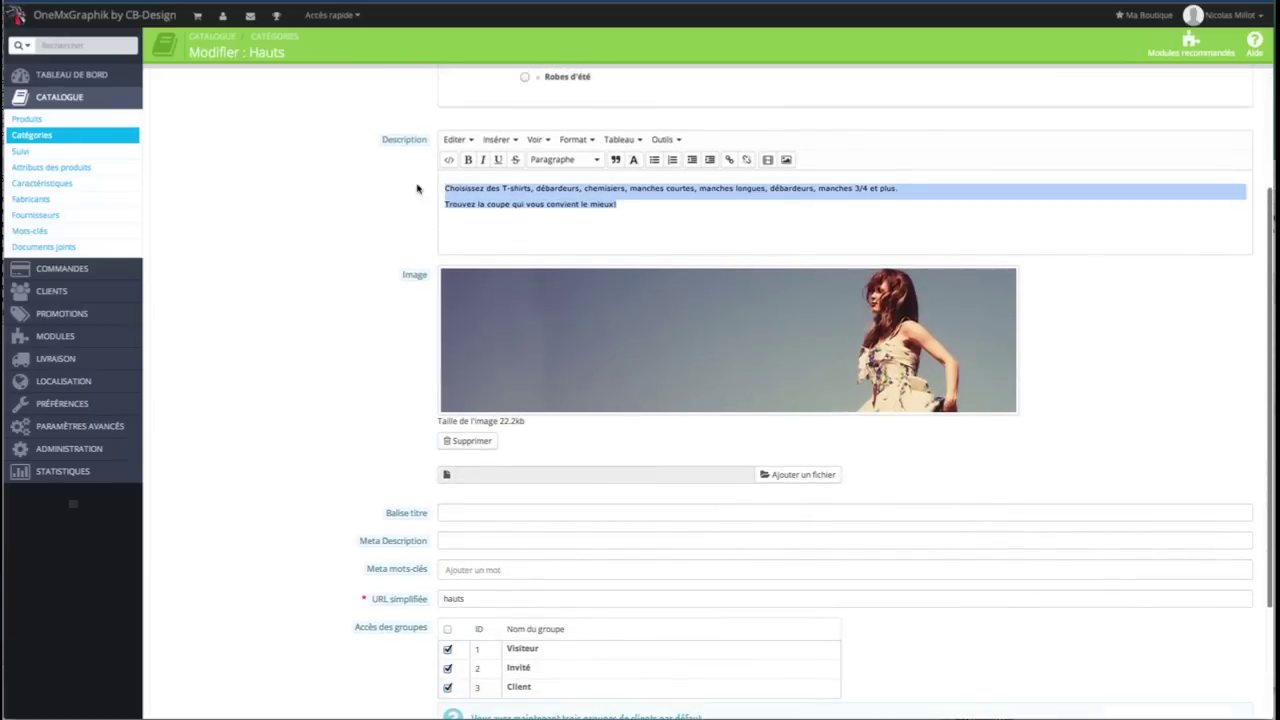
pyautogui.click(602, 206)
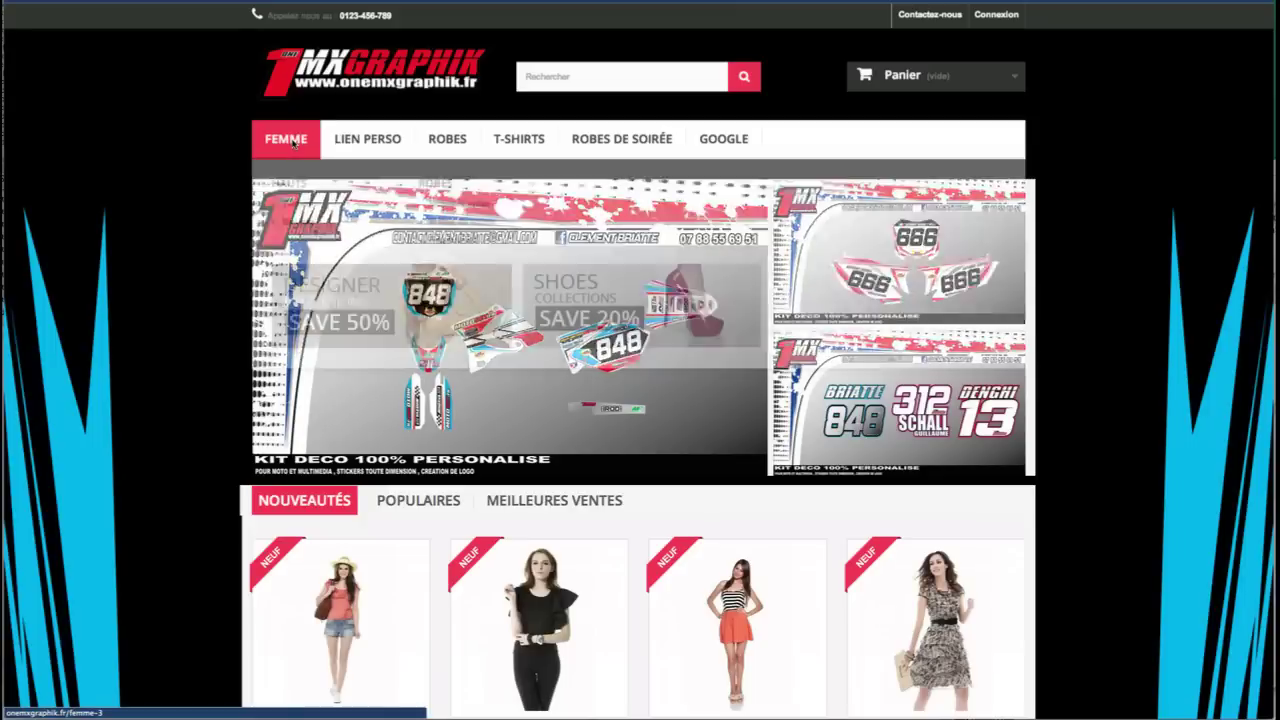
# - Open the "Hauts" page from the shop's Femme menu and examine the description on its banner
pyautogui.moveTo(293, 143)
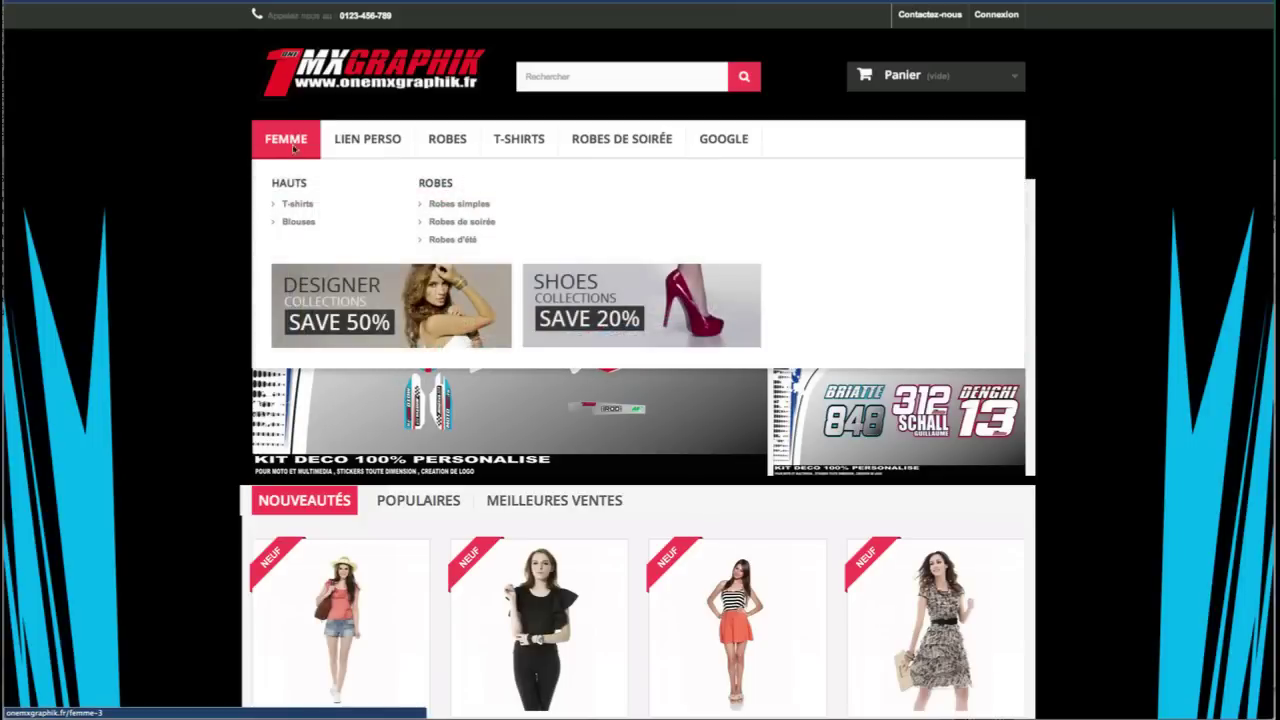
pyautogui.click(292, 186)
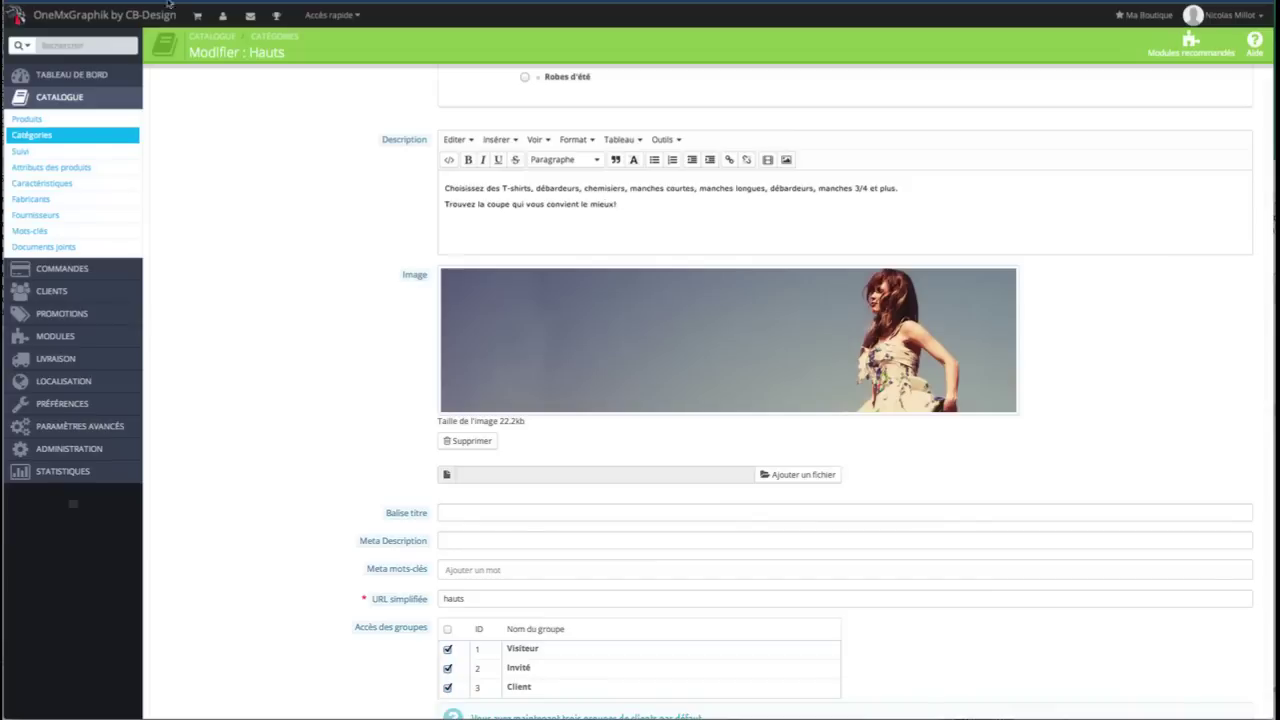
pyautogui.scroll(-4, 331, 254)
pyautogui.scroll(6, 337, 251)
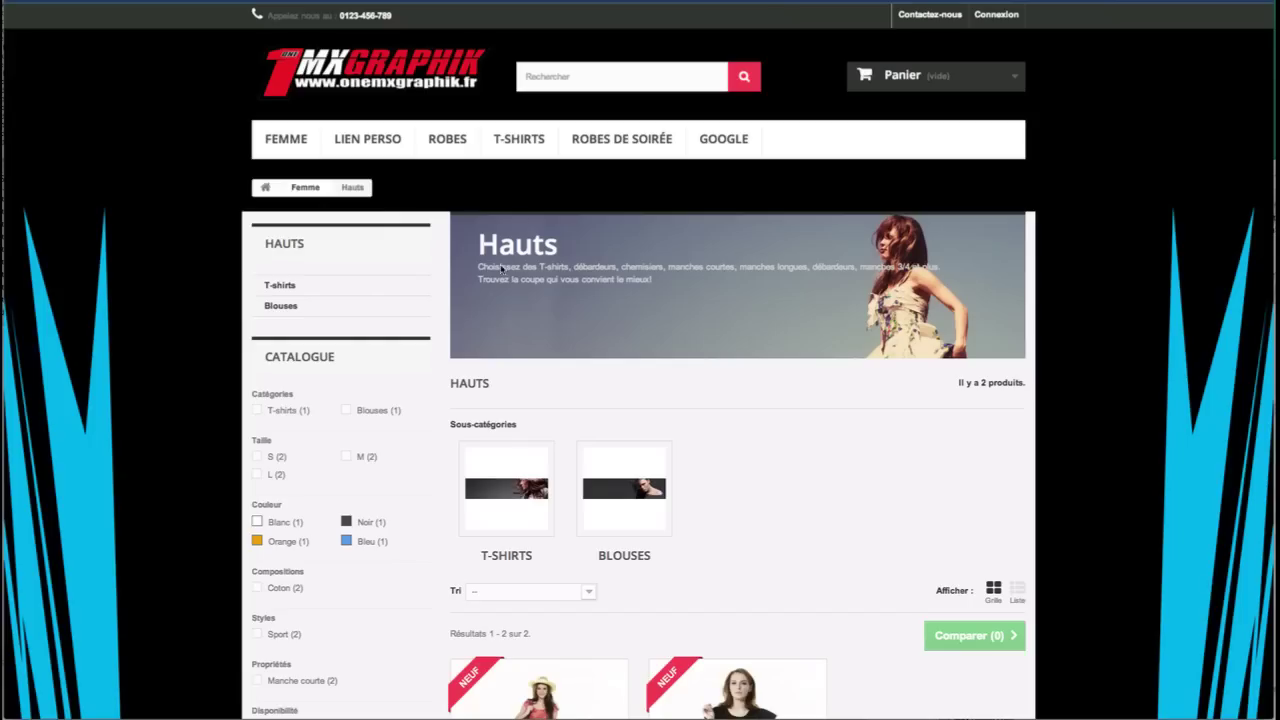
pyautogui.moveTo(501, 268); pyautogui.dragTo(657, 283)
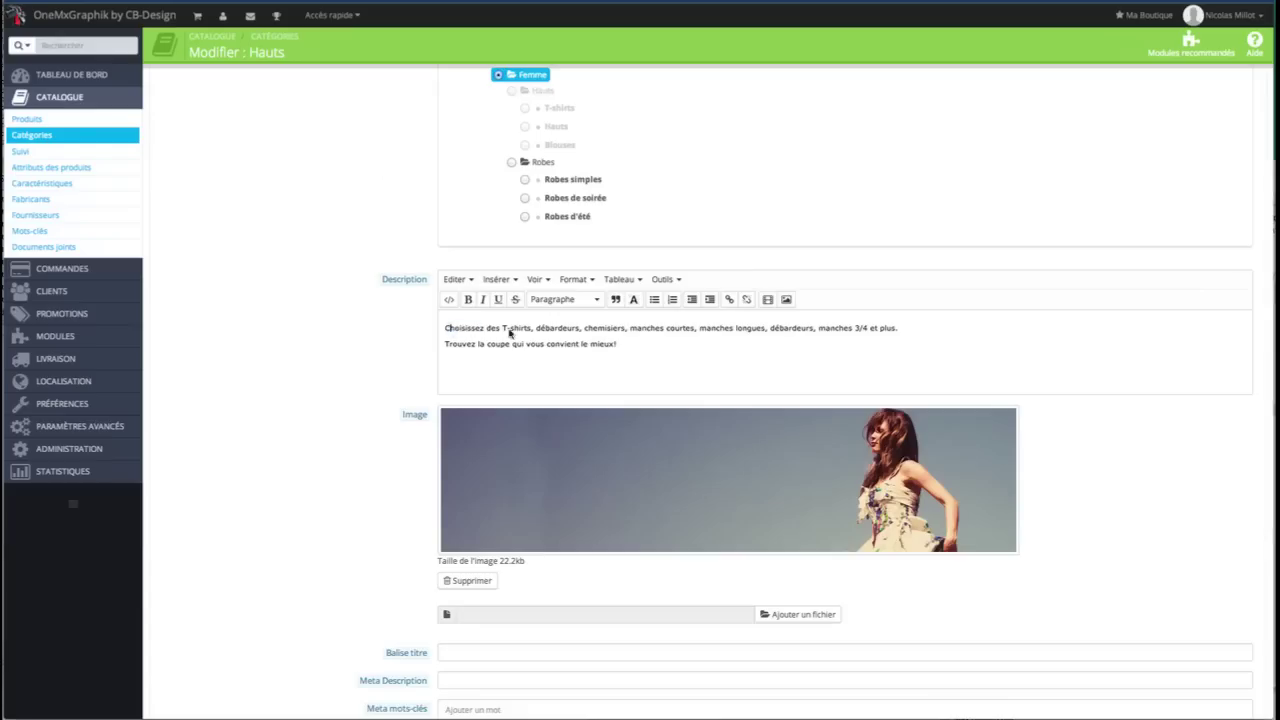
# - Compare the "Hauts" form with its shop page, reviewing the description, image, meta fields and group access
pyautogui.keyDown('shift'); pyautogui.click(648, 350); pyautogui.keyUp('shift')
pyautogui.scroll(2, 646, 346)
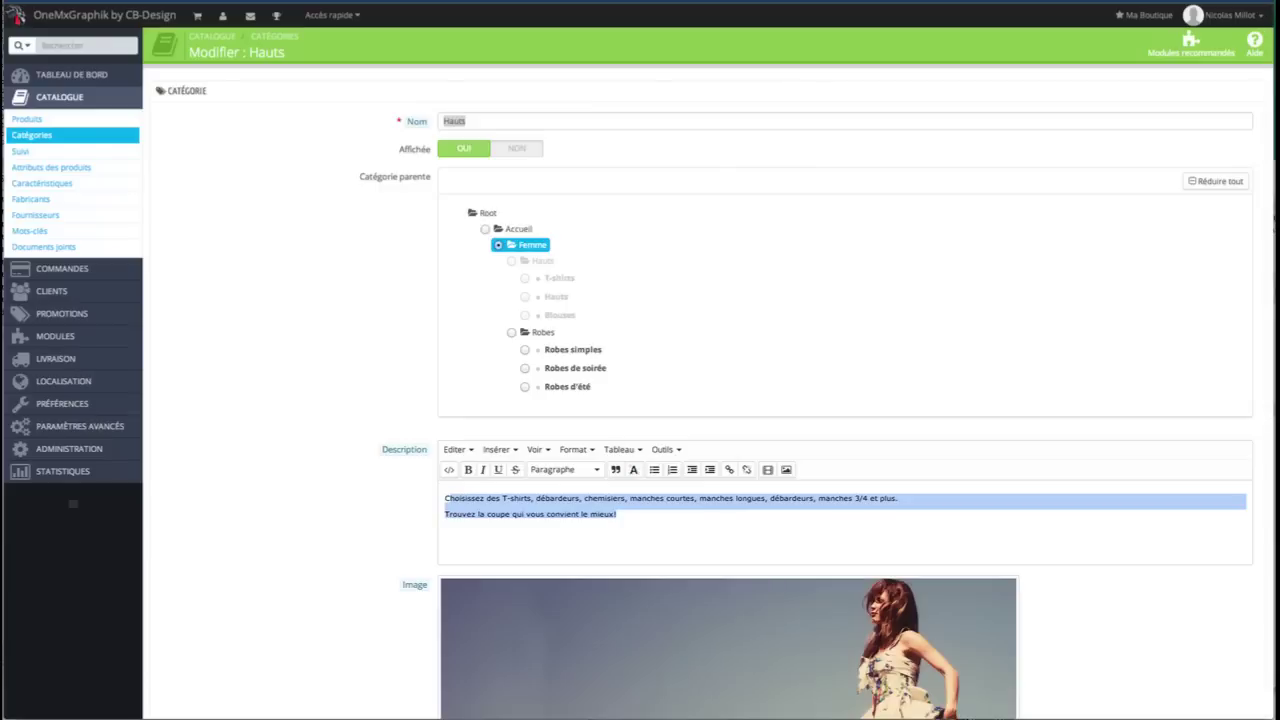
pyautogui.scroll(-1, 540, 484)
pyautogui.click(540, 484)
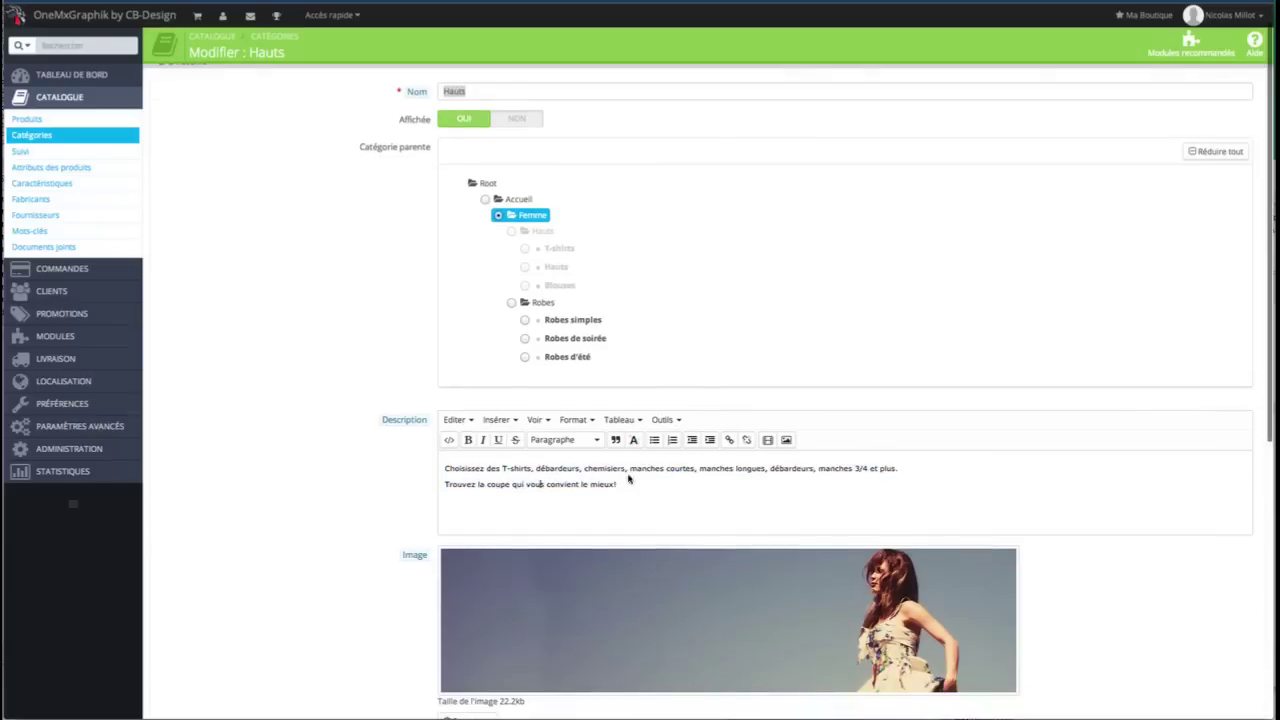
pyautogui.scroll(-5, 306, 411)
pyautogui.scroll(-3, 346, 346)
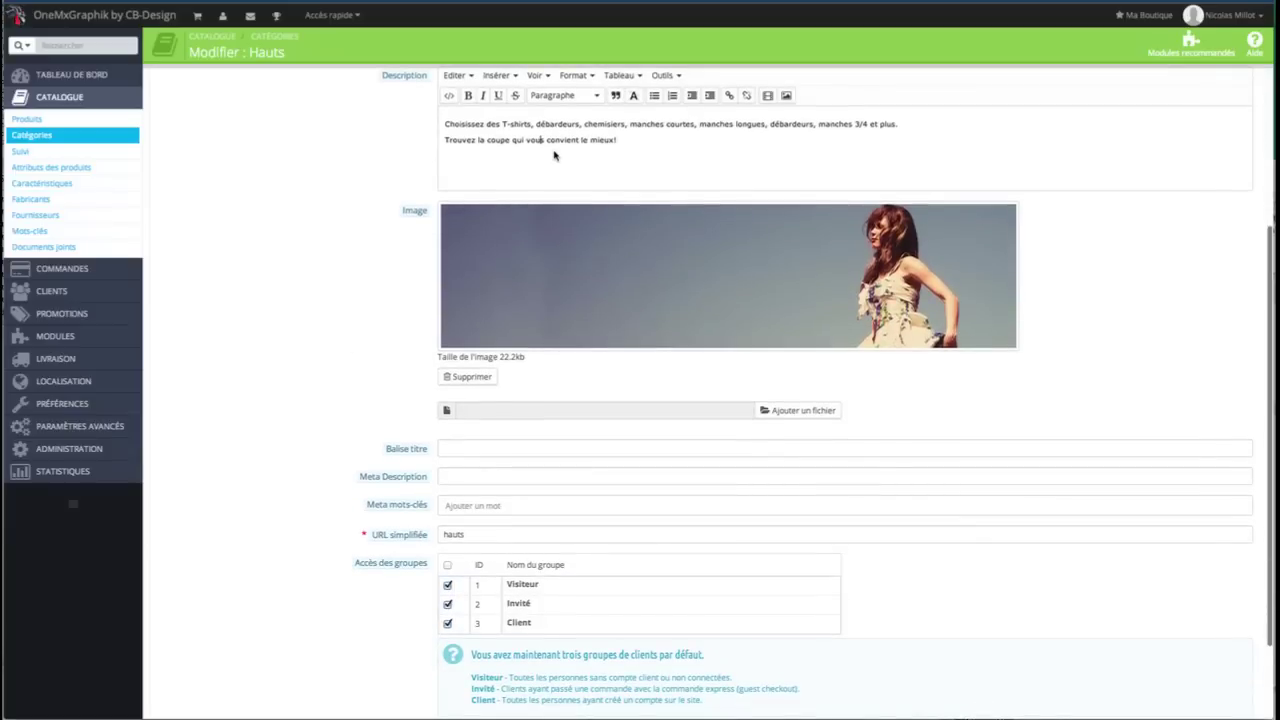
pyautogui.scroll(2, 507, 171)
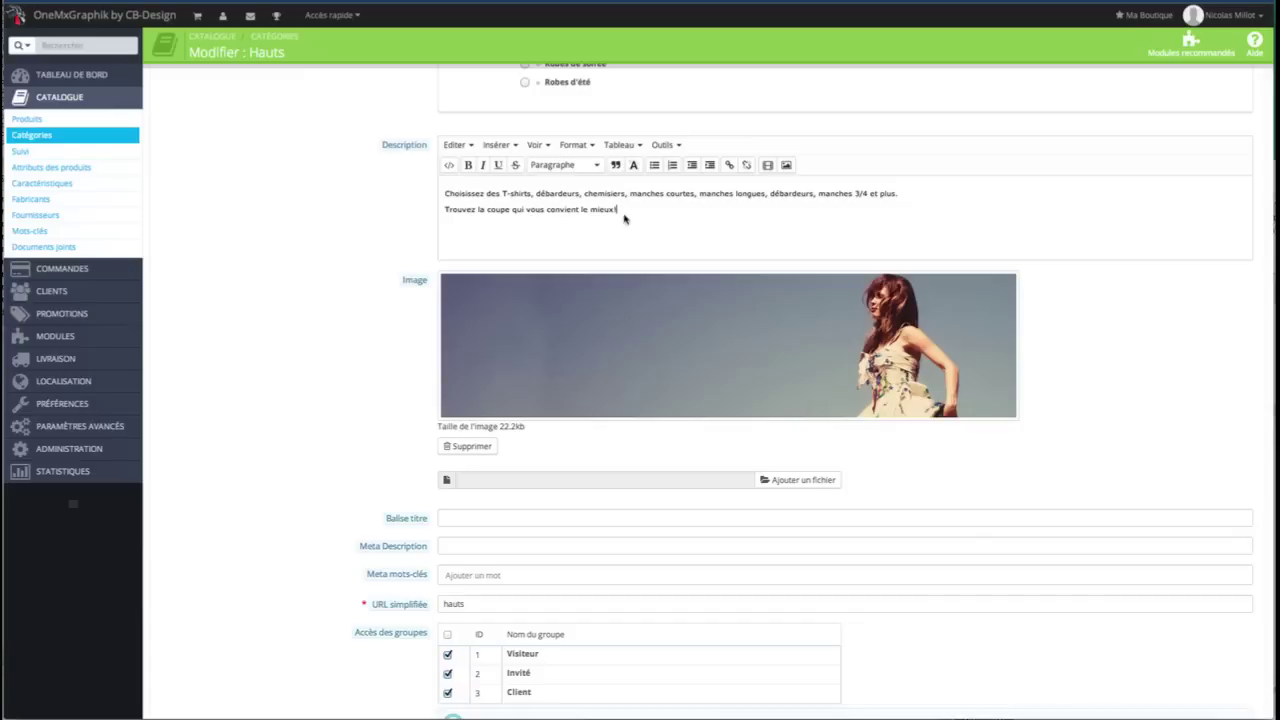
# - Change the text colour of the entire "Hauts" category description to bright blue with the colour picker
pyautogui.moveTo(624, 222); pyautogui.dragTo(360, 163)
pyautogui.click(632, 166)
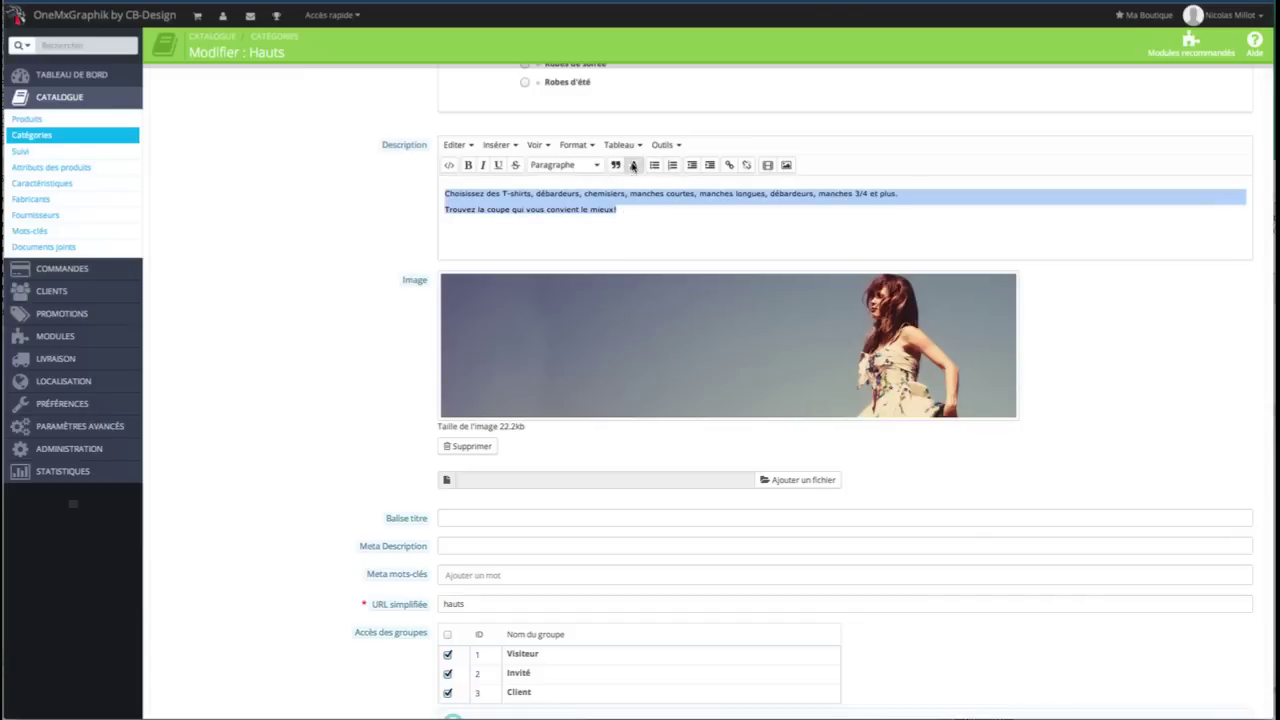
pyautogui.click(544, 345)
pyautogui.moveTo(544, 348); pyautogui.dragTo(592, 304)
pyautogui.click(774, 309)
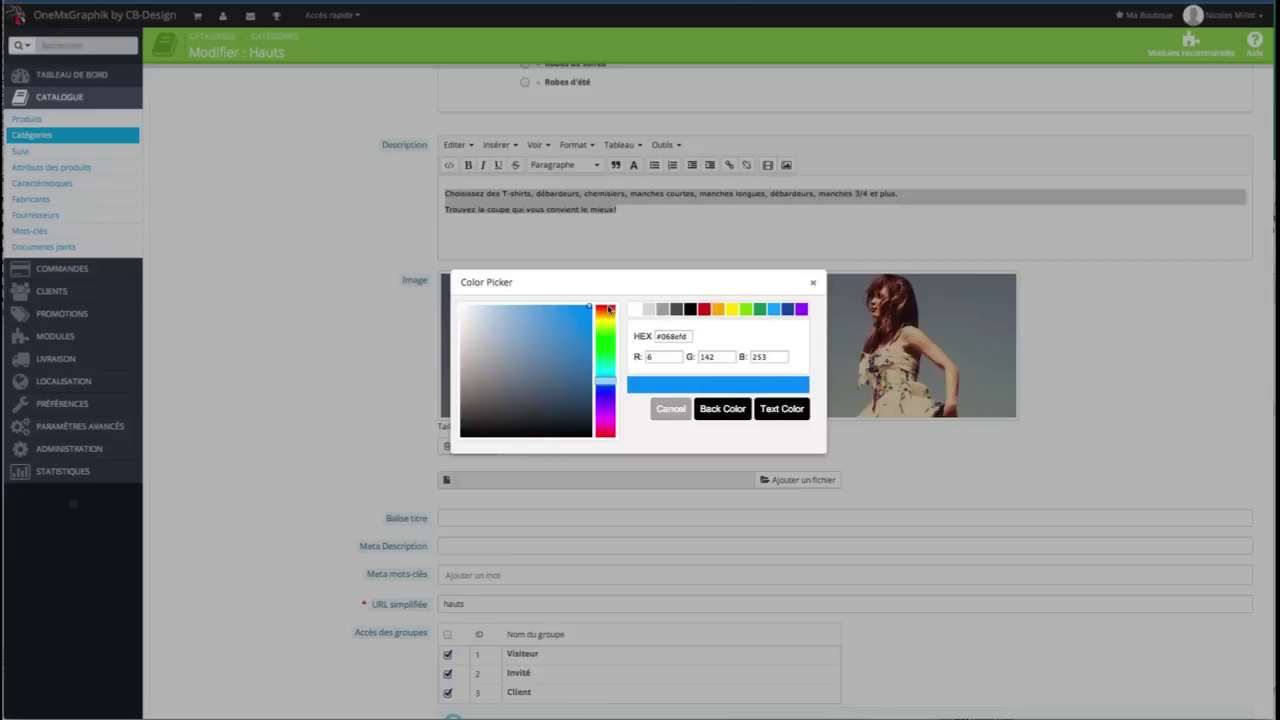
pyautogui.moveTo(604, 385); pyautogui.dragTo(605, 377)
pyautogui.click(767, 408)
pyautogui.click(648, 213)
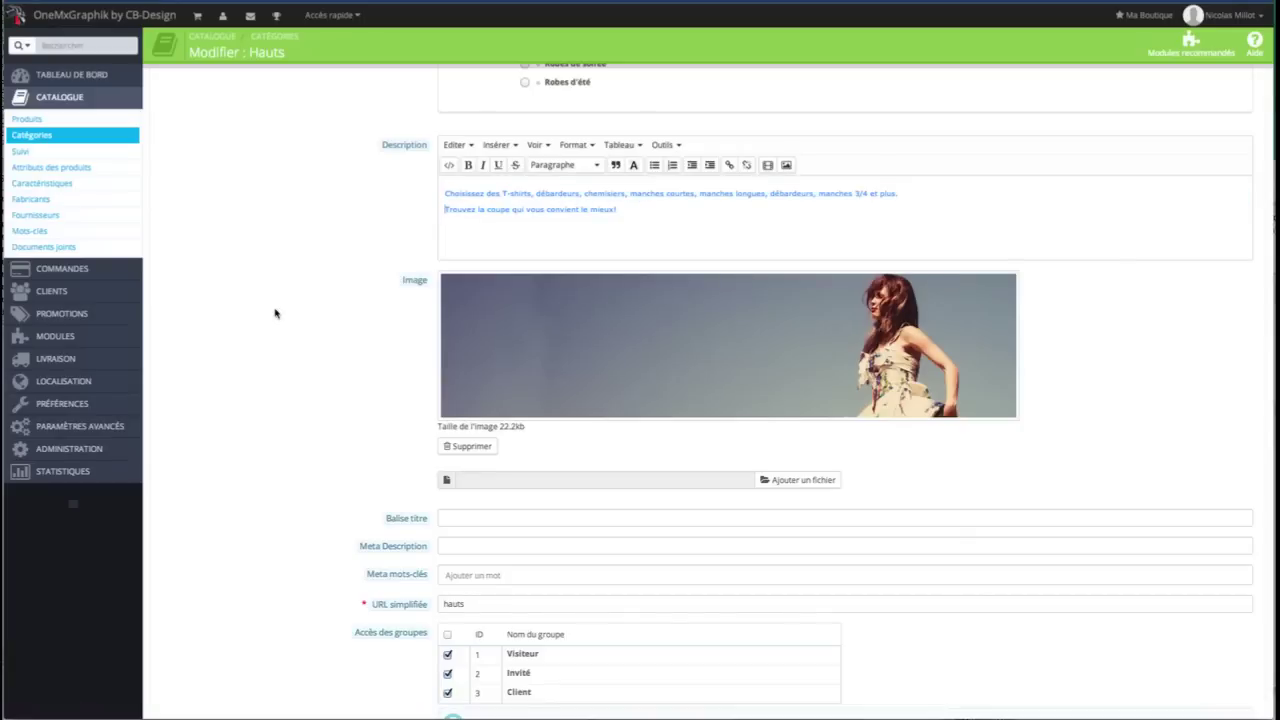
# - Review the title tag, meta description, meta keywords and simplified URL fields of the "Hauts" category
pyautogui.scroll(-3, 337, 323)
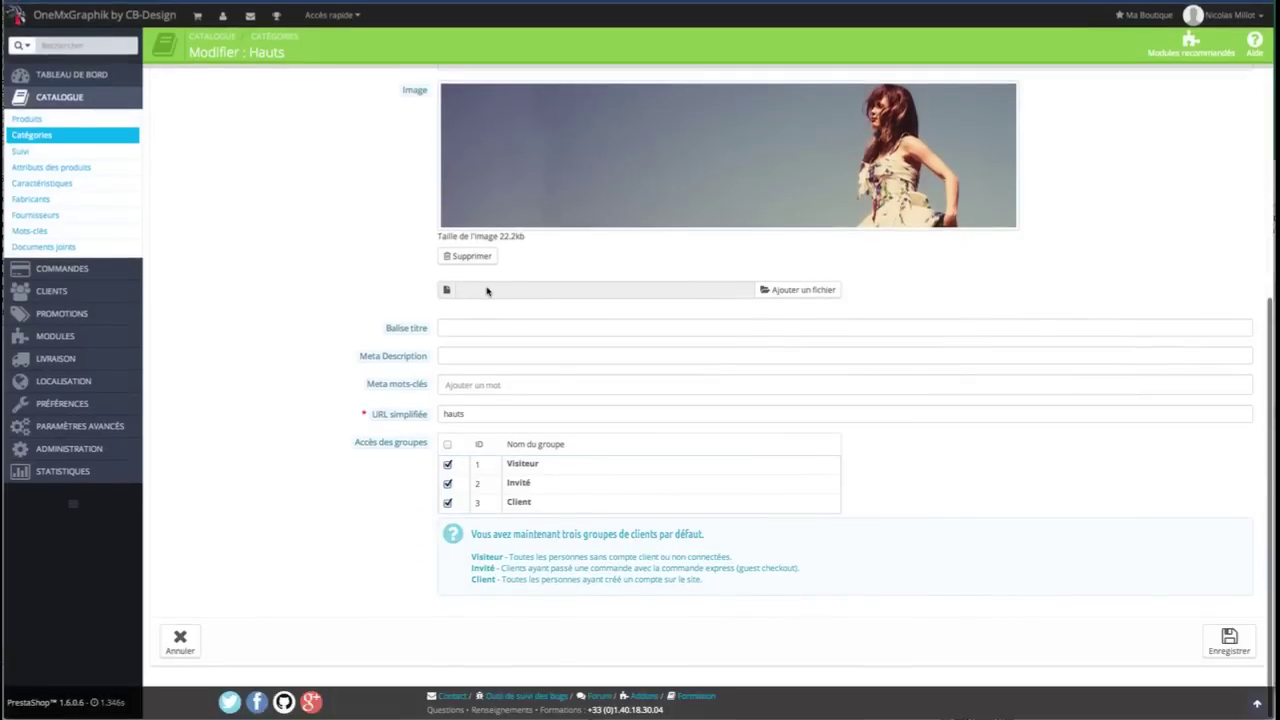
pyautogui.click(484, 329)
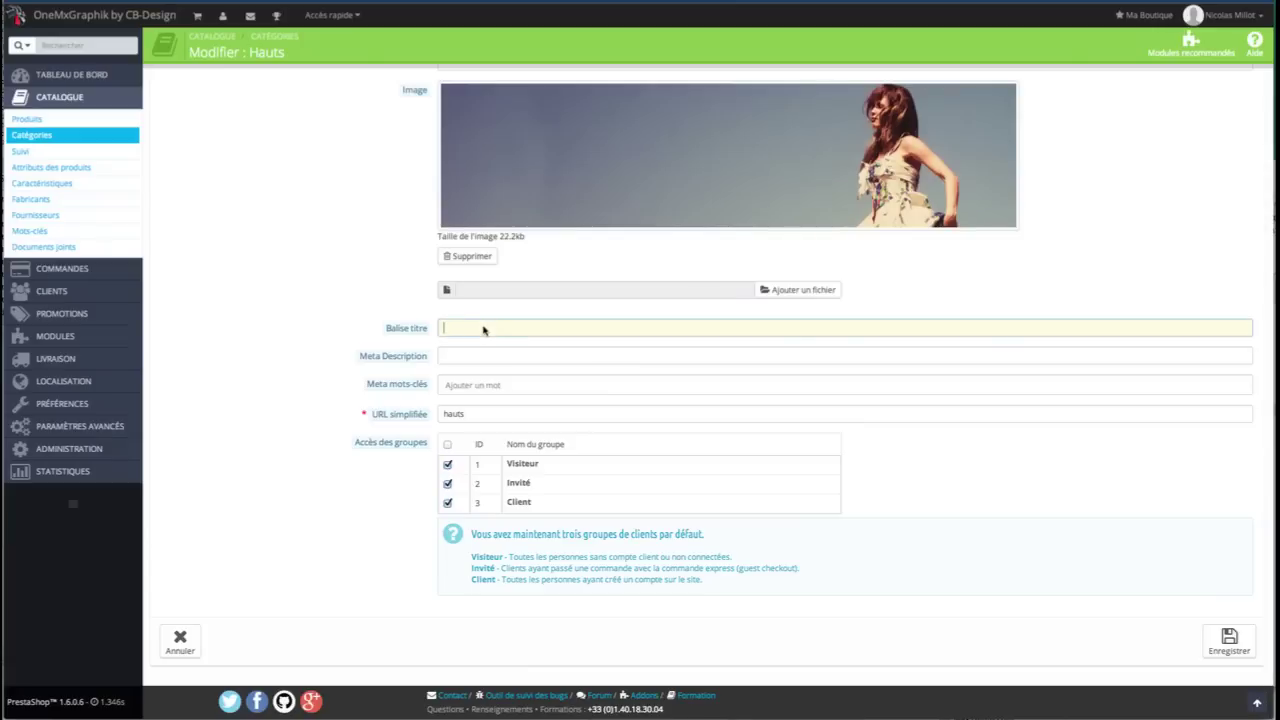
pyautogui.click(461, 359)
pyautogui.click(503, 388)
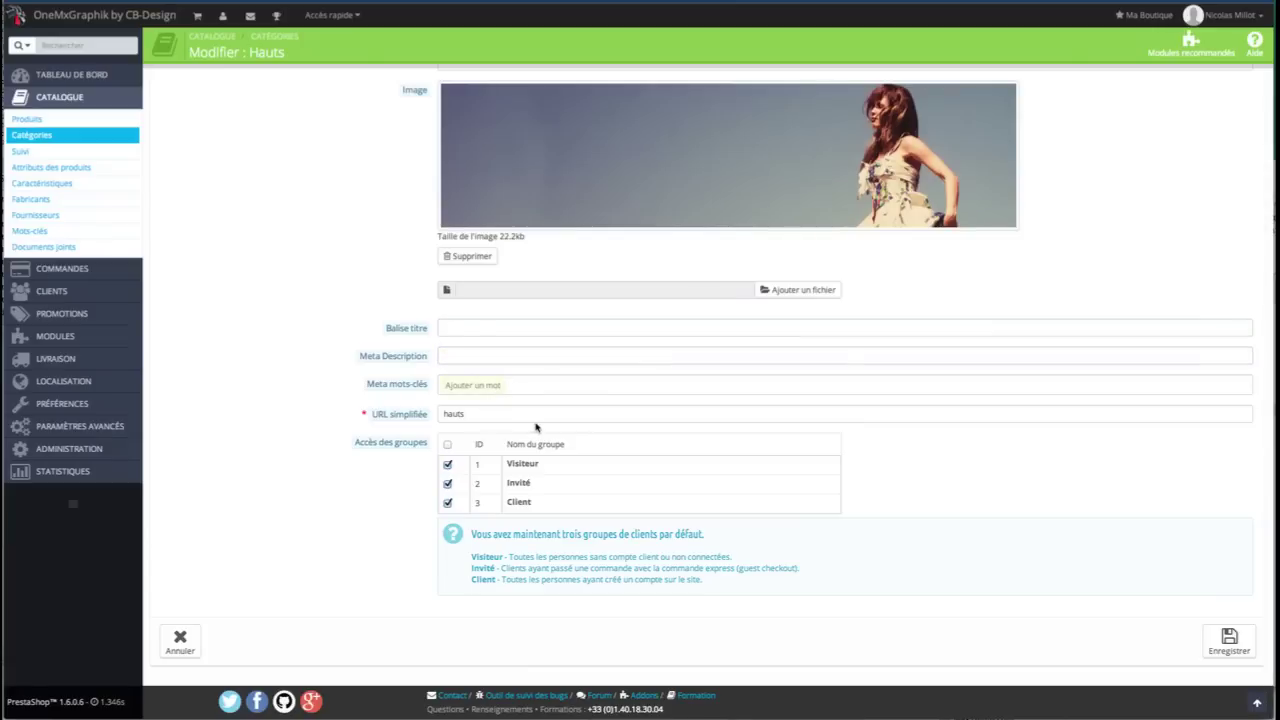
pyautogui.click(463, 330)
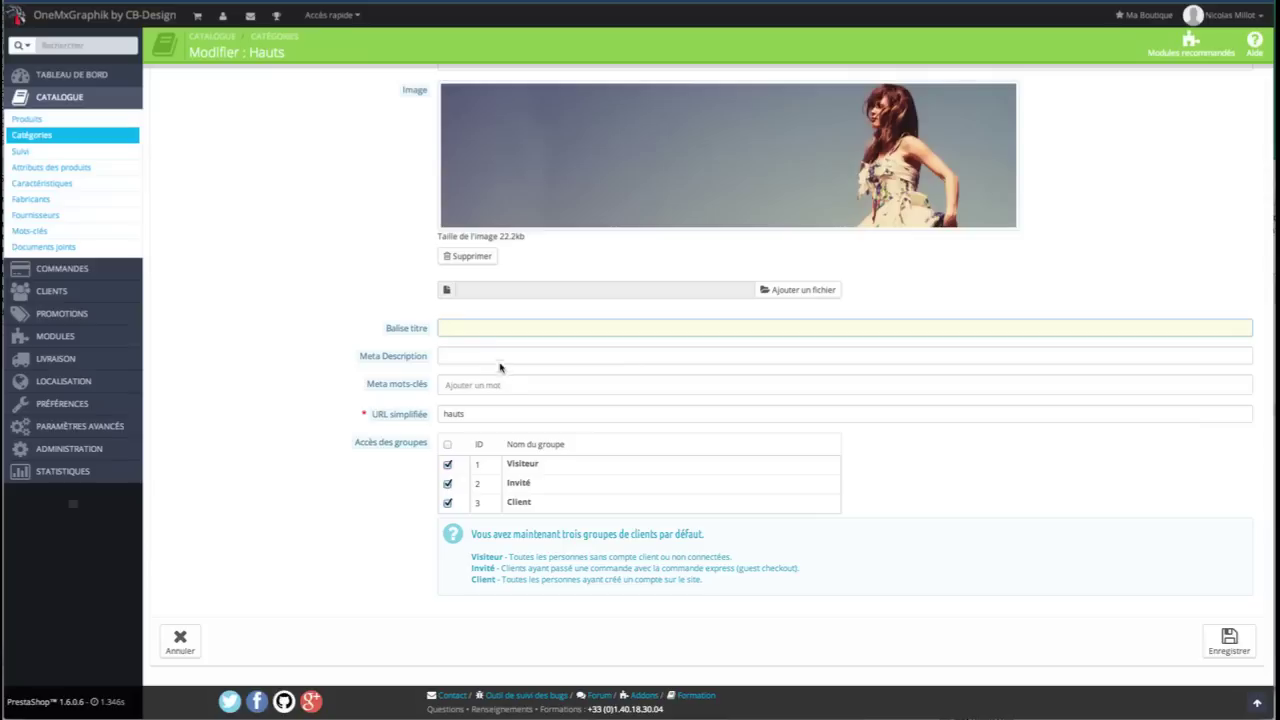
pyautogui.click(476, 417)
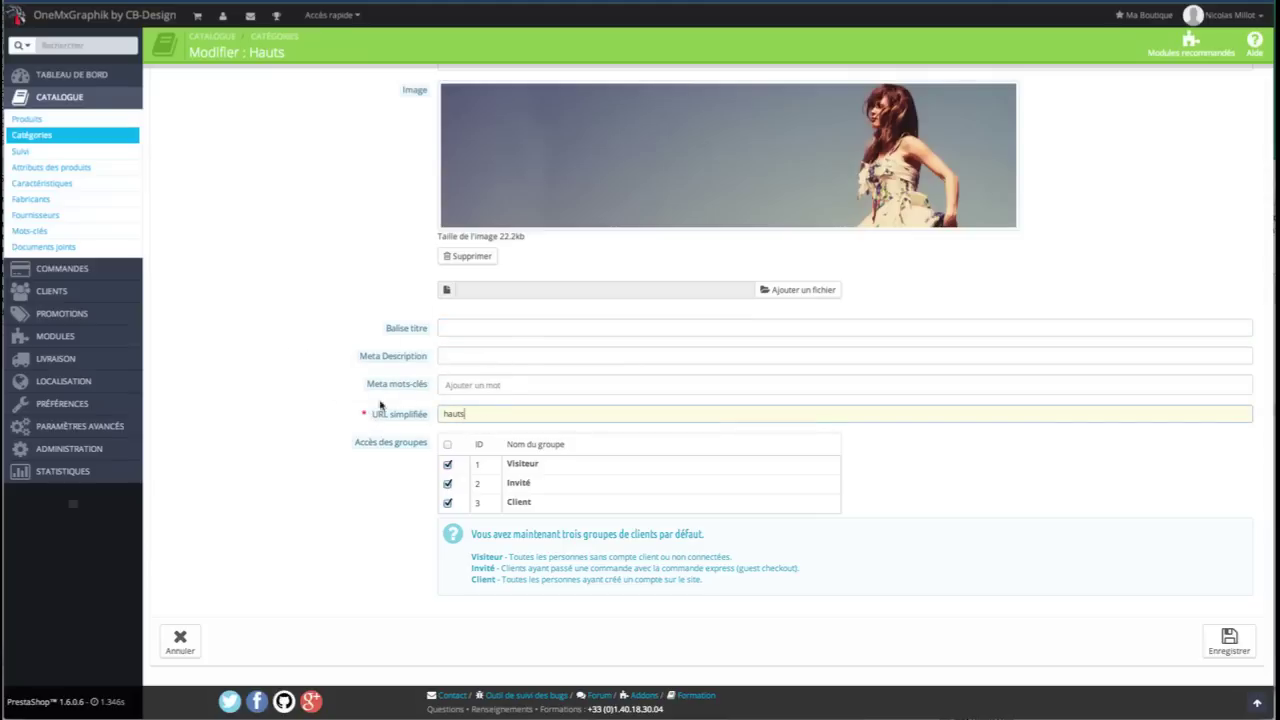
pyautogui.scroll(5, 323, 386)
pyautogui.scroll(-5, 286, 300)
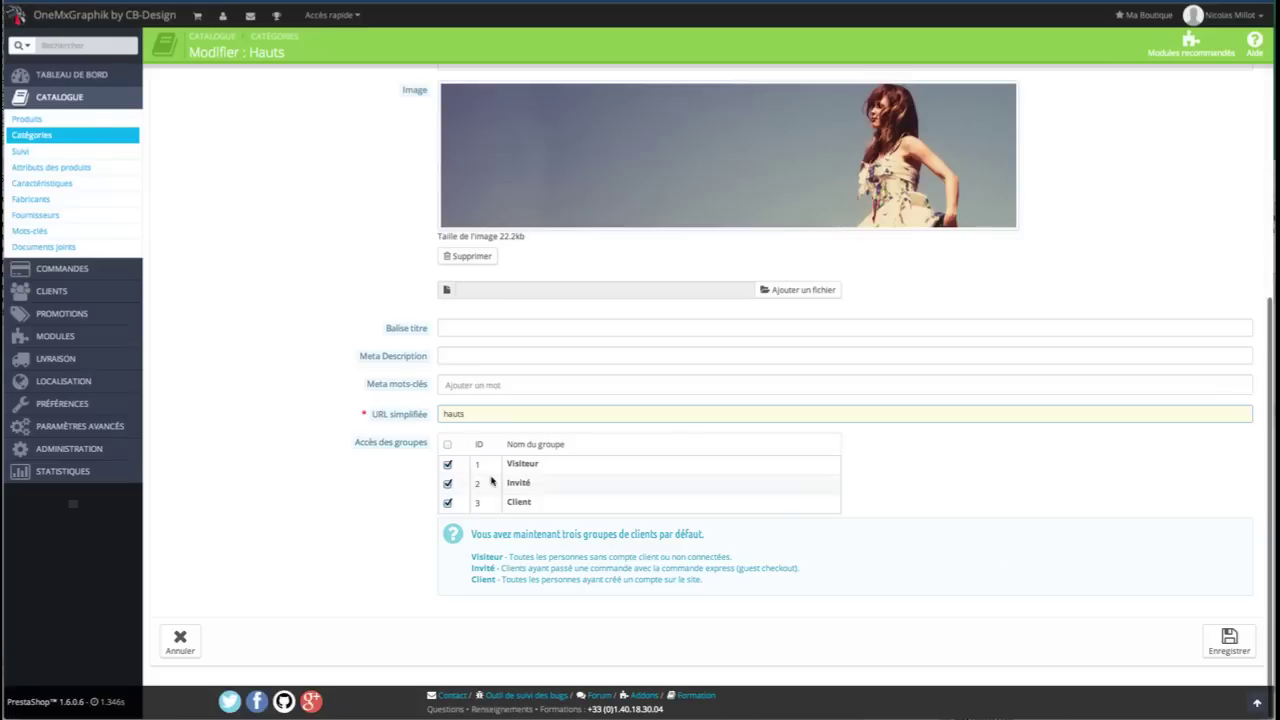
# - Select all customer groups for access to the "Hauts" category and save the category
pyautogui.moveTo(407, 446)
pyautogui.click(447, 444)
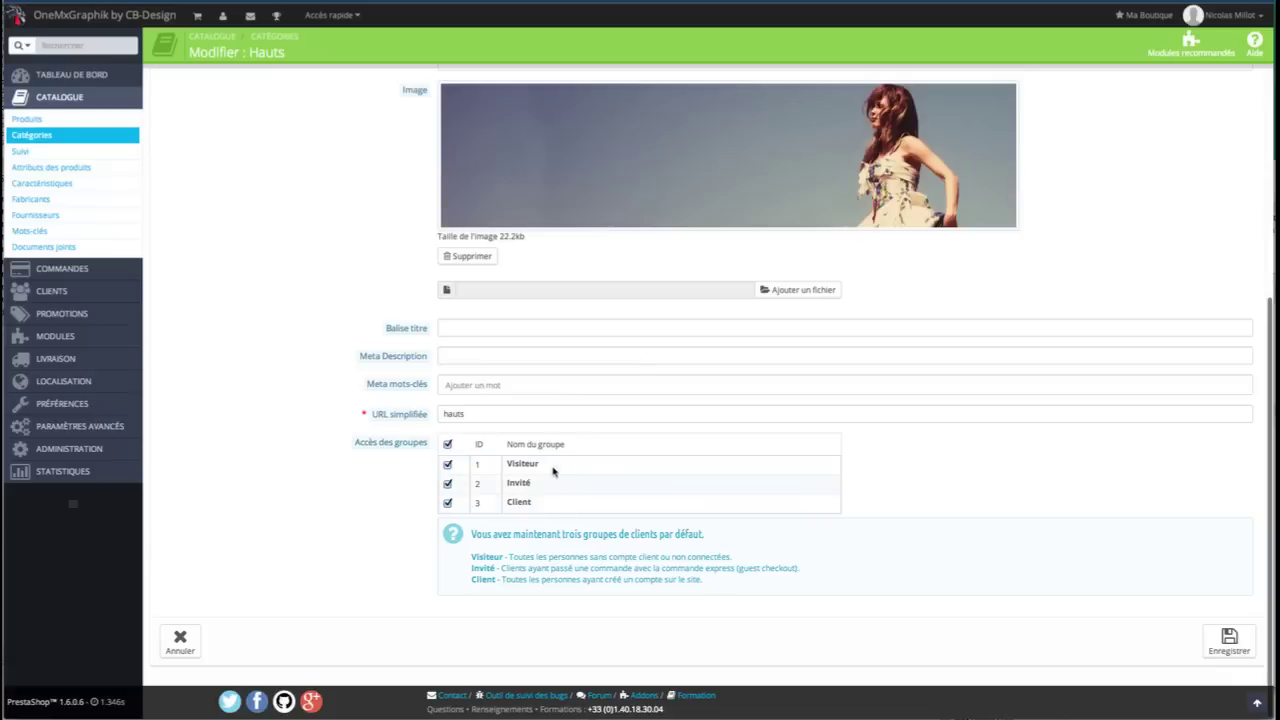
pyautogui.click(447, 444)
pyautogui.click(447, 444)
pyautogui.click(1230, 641)
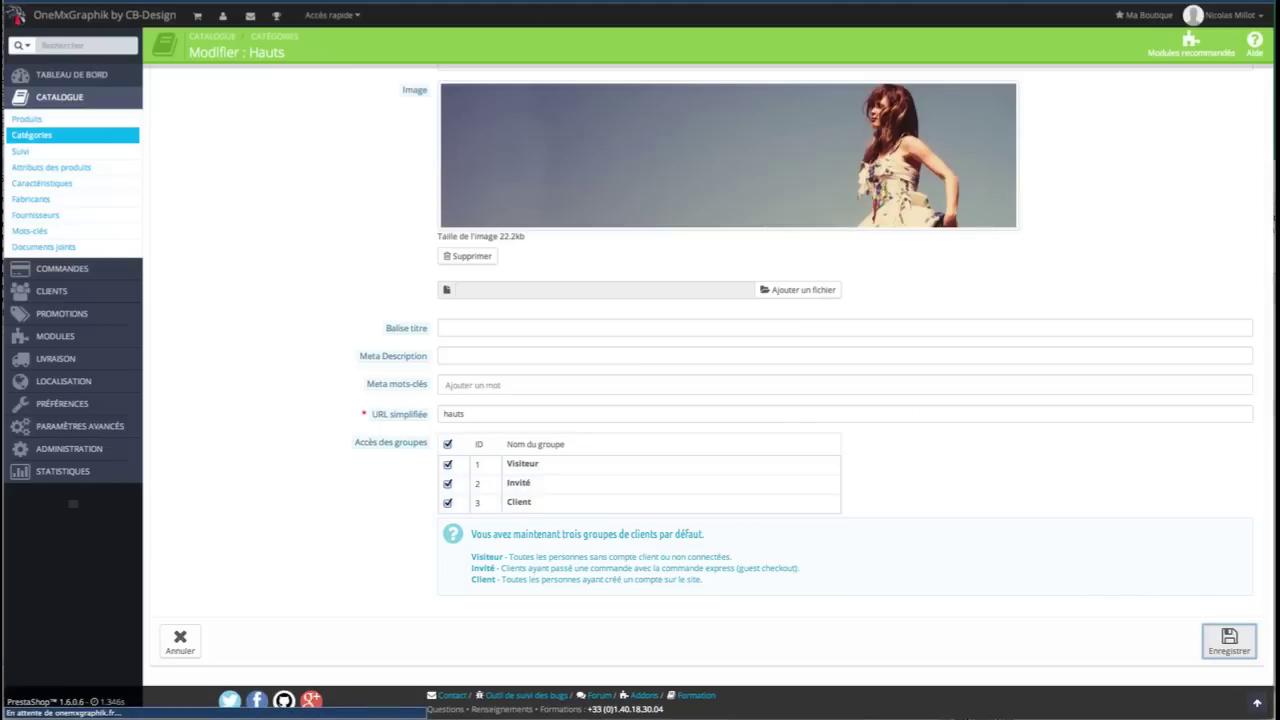
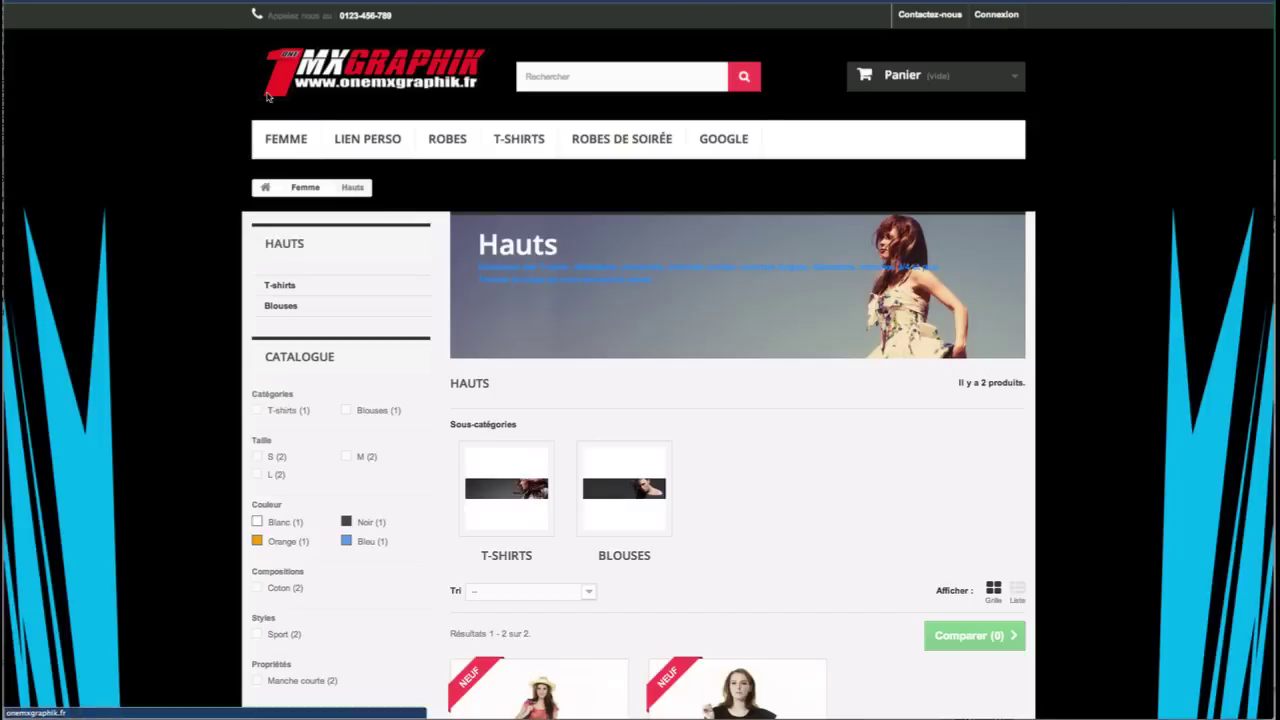
pyautogui.moveTo(290, 137)
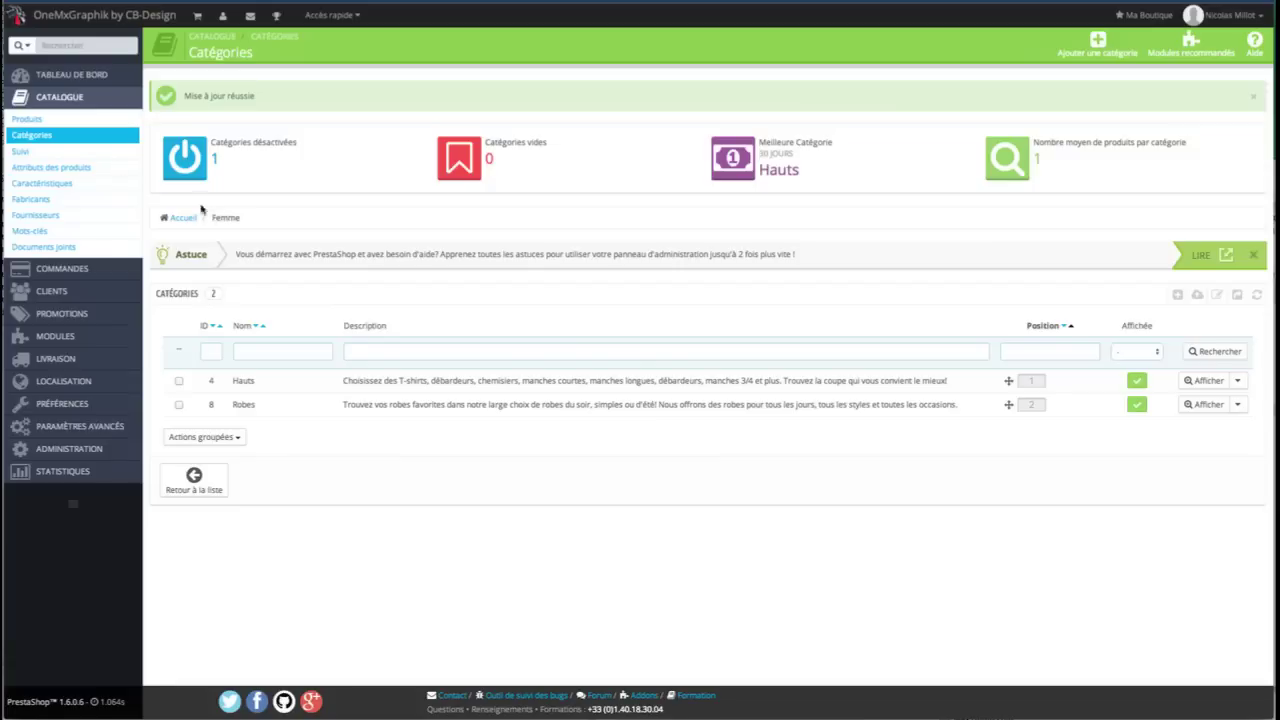
# - Start a new catalogue product named "marquage véhicule" with the reference "1MX-123"
pyautogui.click(30, 120)
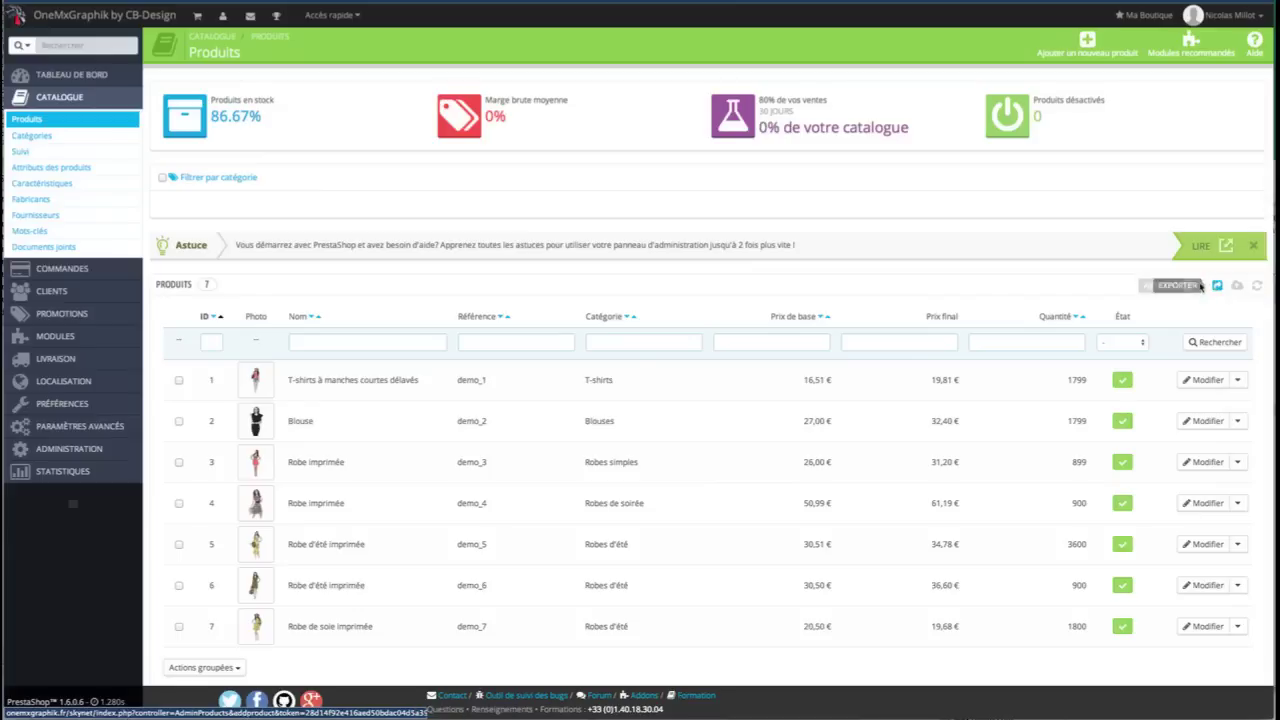
pyautogui.click(1197, 287)
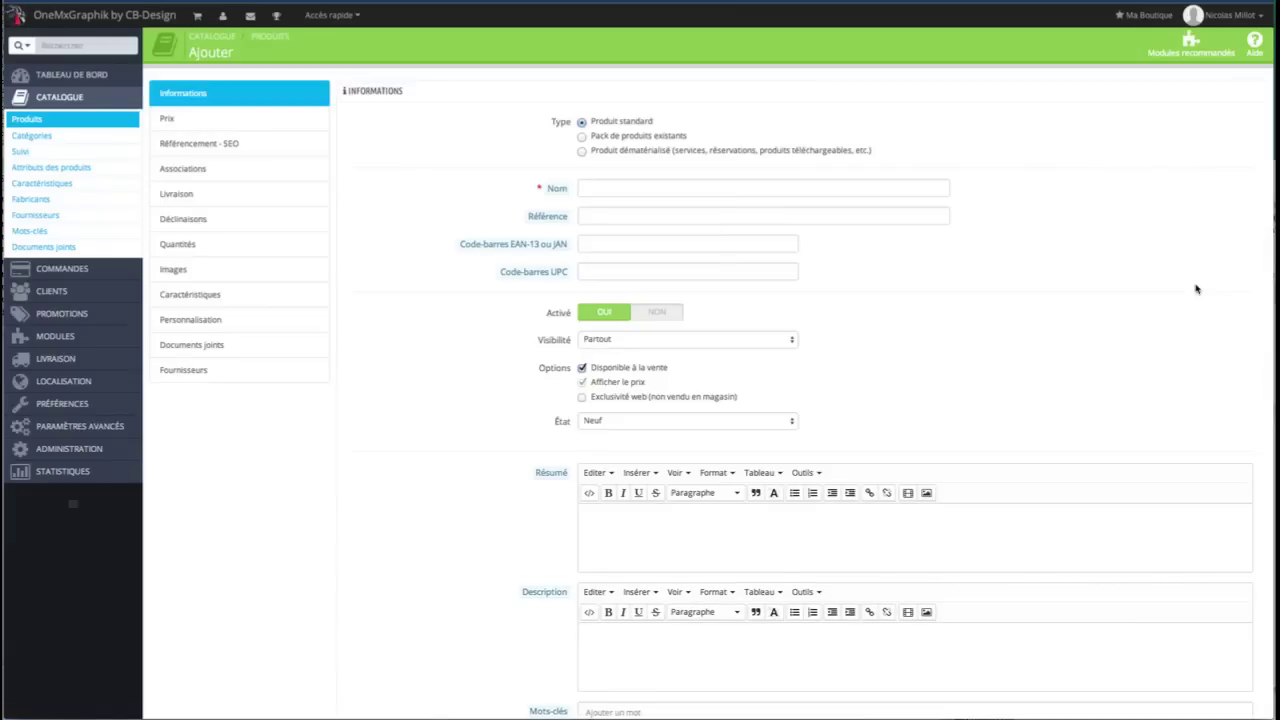
pyautogui.moveTo(596, 141)
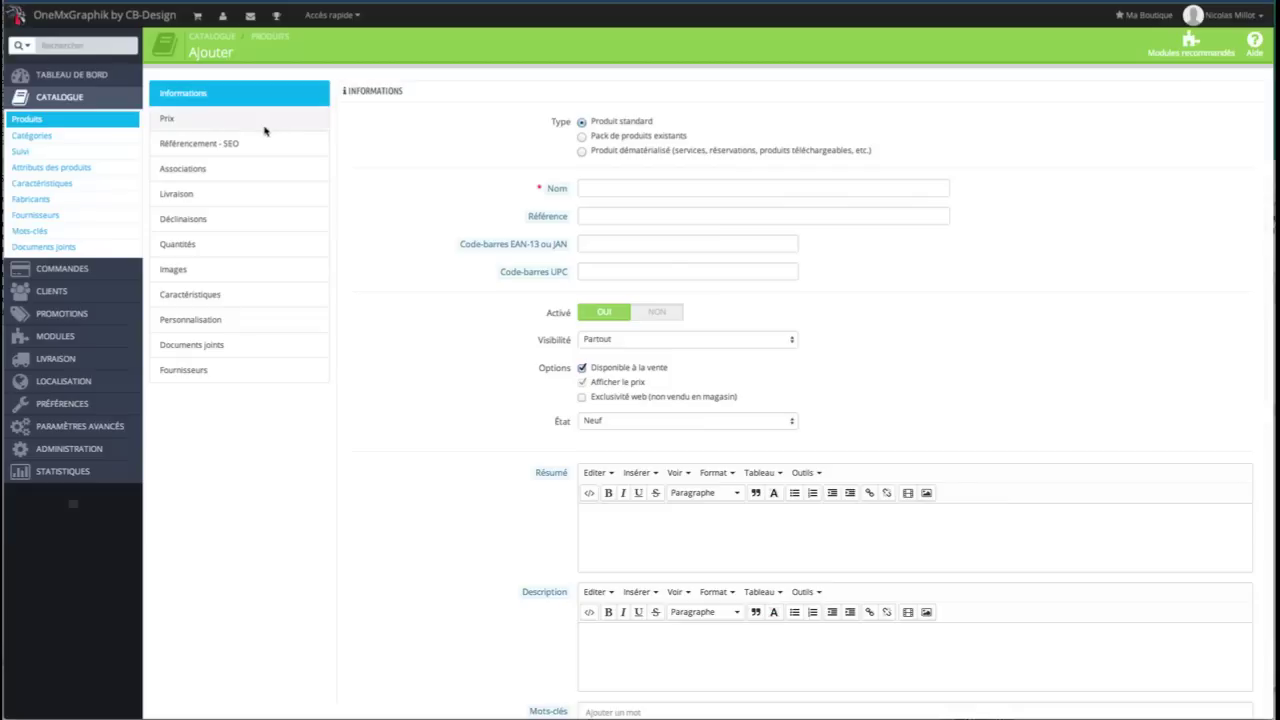
pyautogui.click(612, 190)
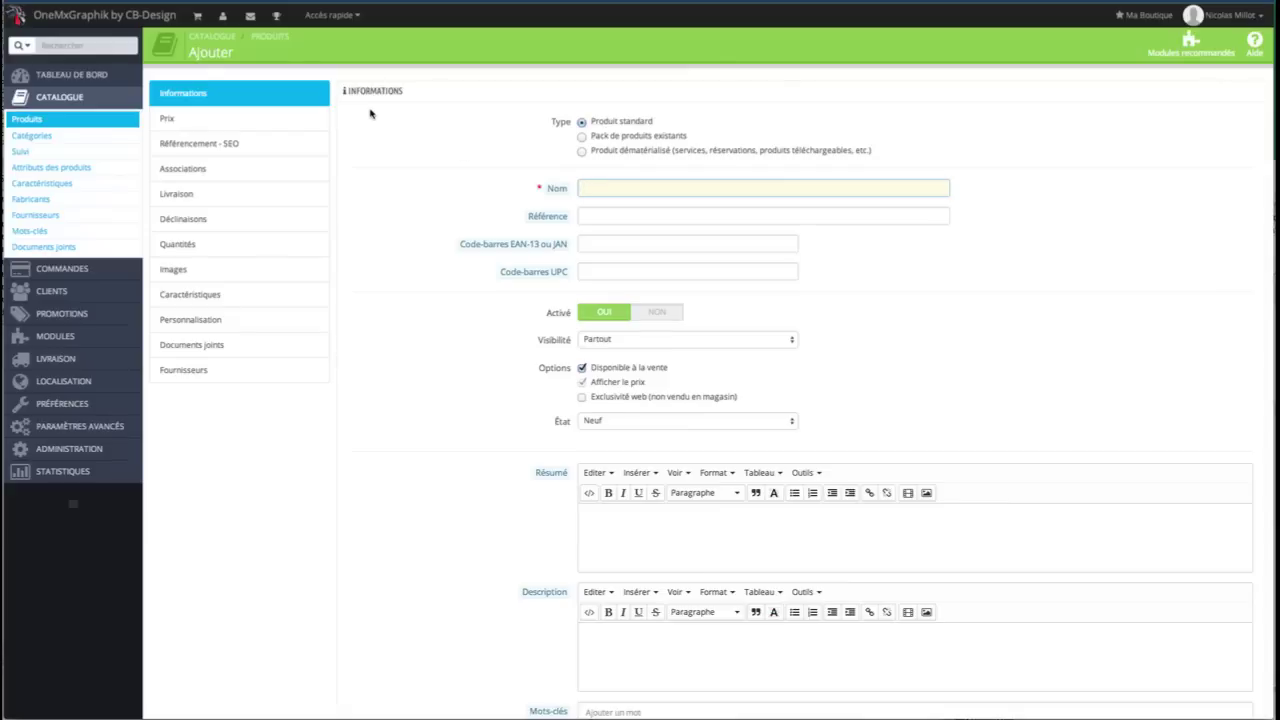
pyautogui.click(304, 101)
pyautogui.write('marquage véhicule')
pyautogui.click(763, 216)
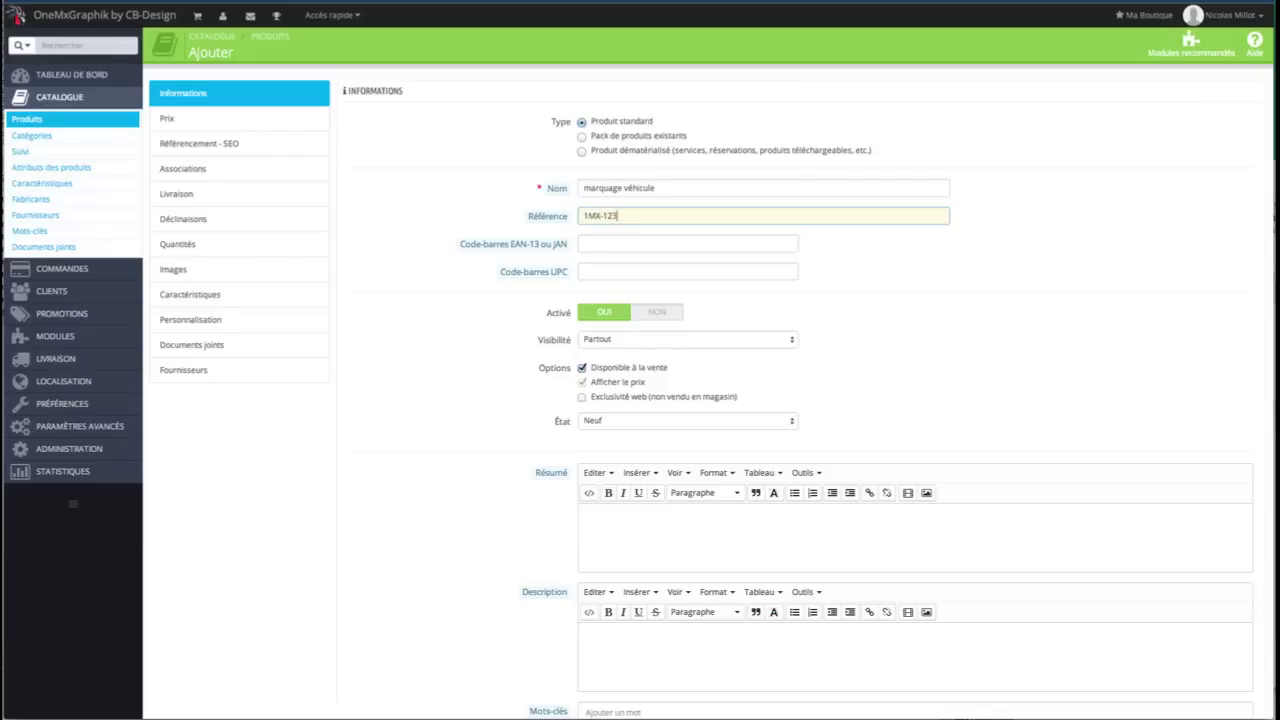
# - Review the new product's barcode, type, activation, visibility, sale option and condition settings
pyautogui.moveTo(555, 247)
pyautogui.click(622, 278)
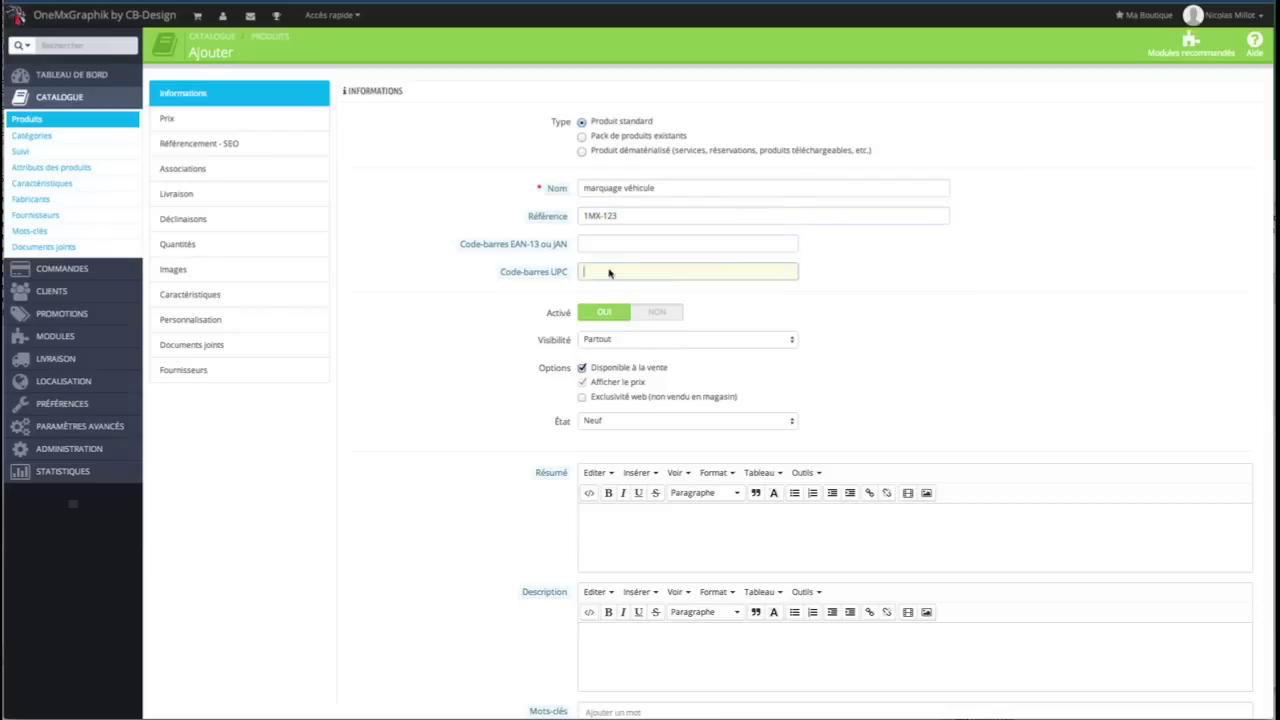
pyautogui.moveTo(562, 274)
pyautogui.scroll(-1, 526, 310)
pyautogui.scroll(-1, 526, 310)
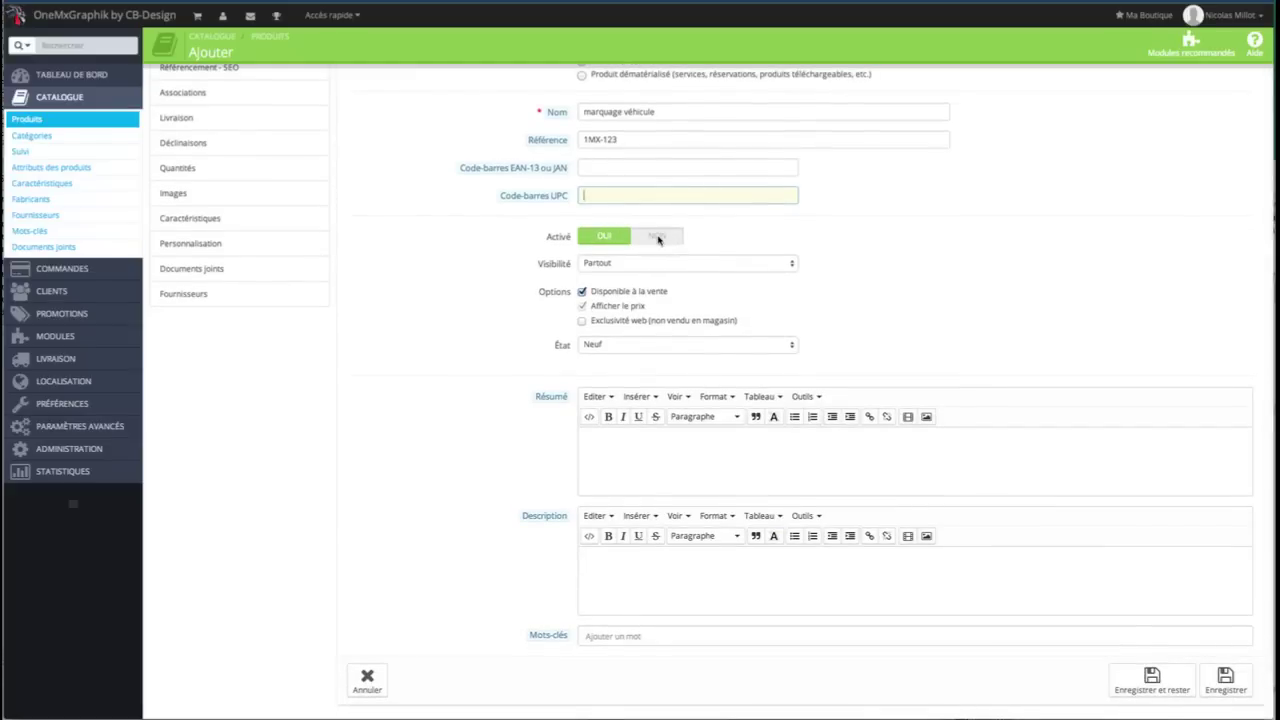
pyautogui.scroll(2, 658, 238)
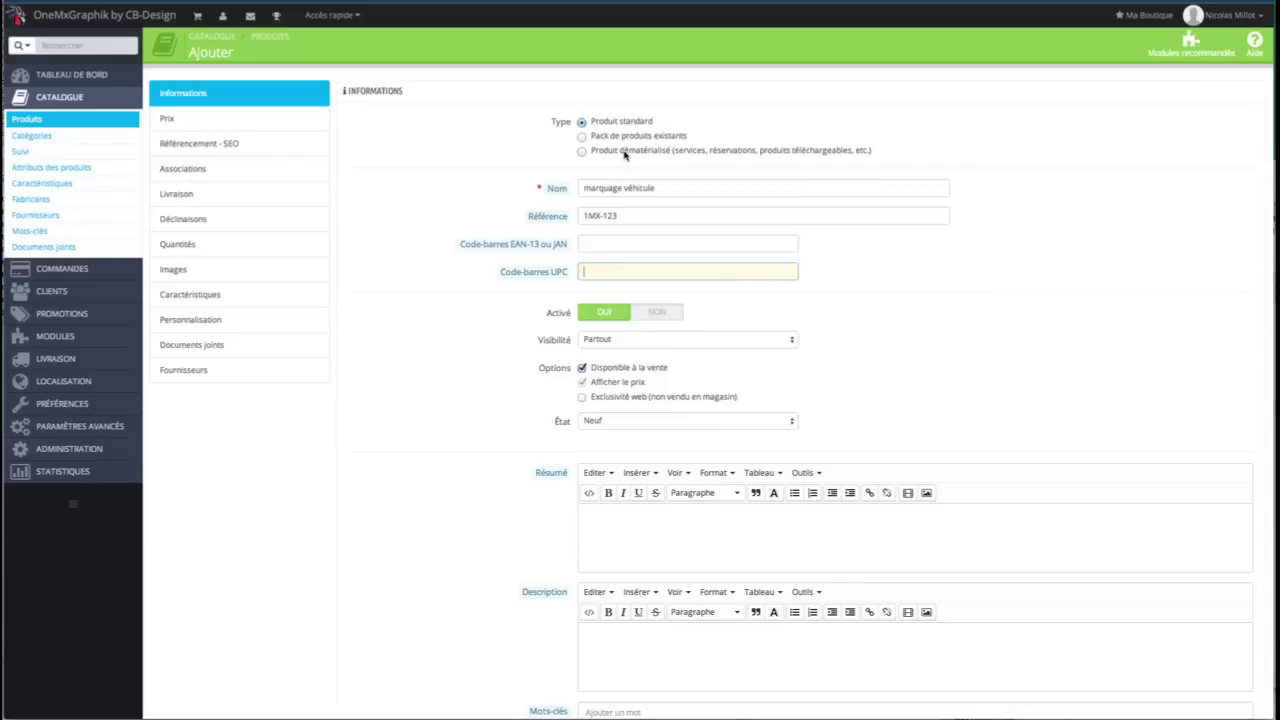
pyautogui.scroll(-3, 443, 370)
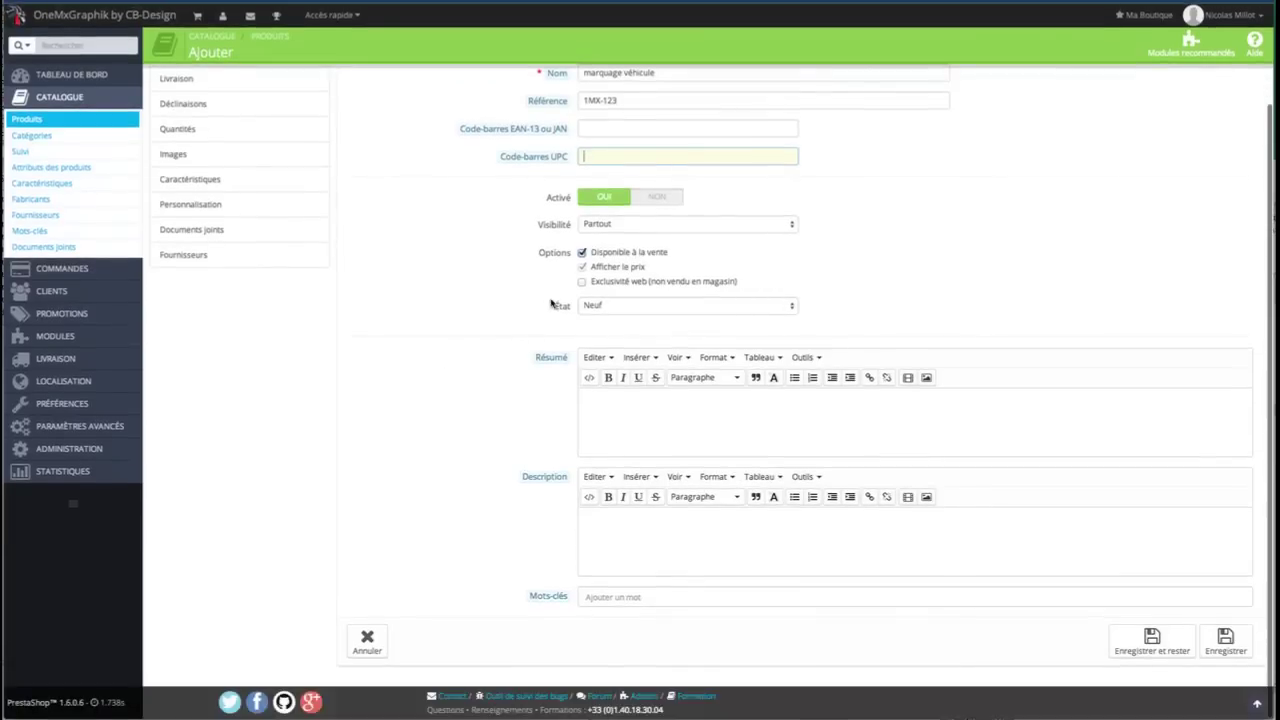
pyautogui.click(582, 253)
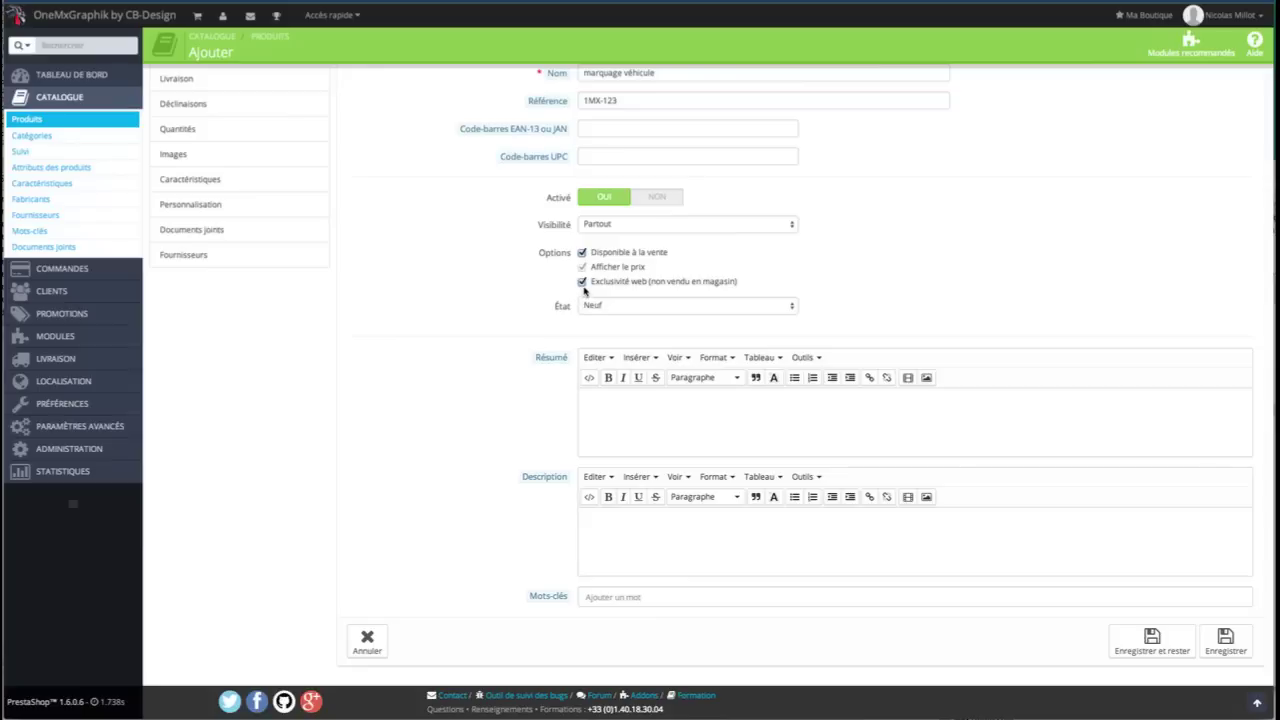
pyautogui.click(583, 284)
pyautogui.click(703, 304)
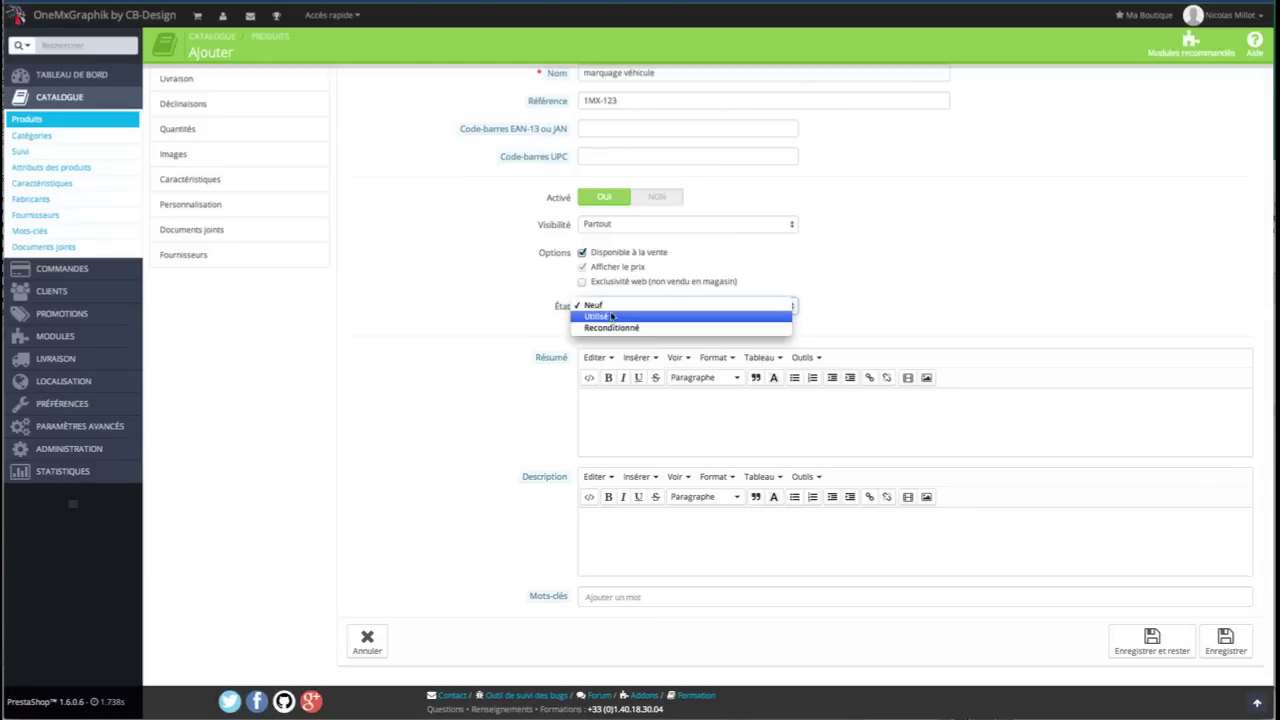
pyautogui.click(515, 333)
# - Write "Marquage de qualité sur véhicule" as the new product's summary
pyautogui.click(622, 428)
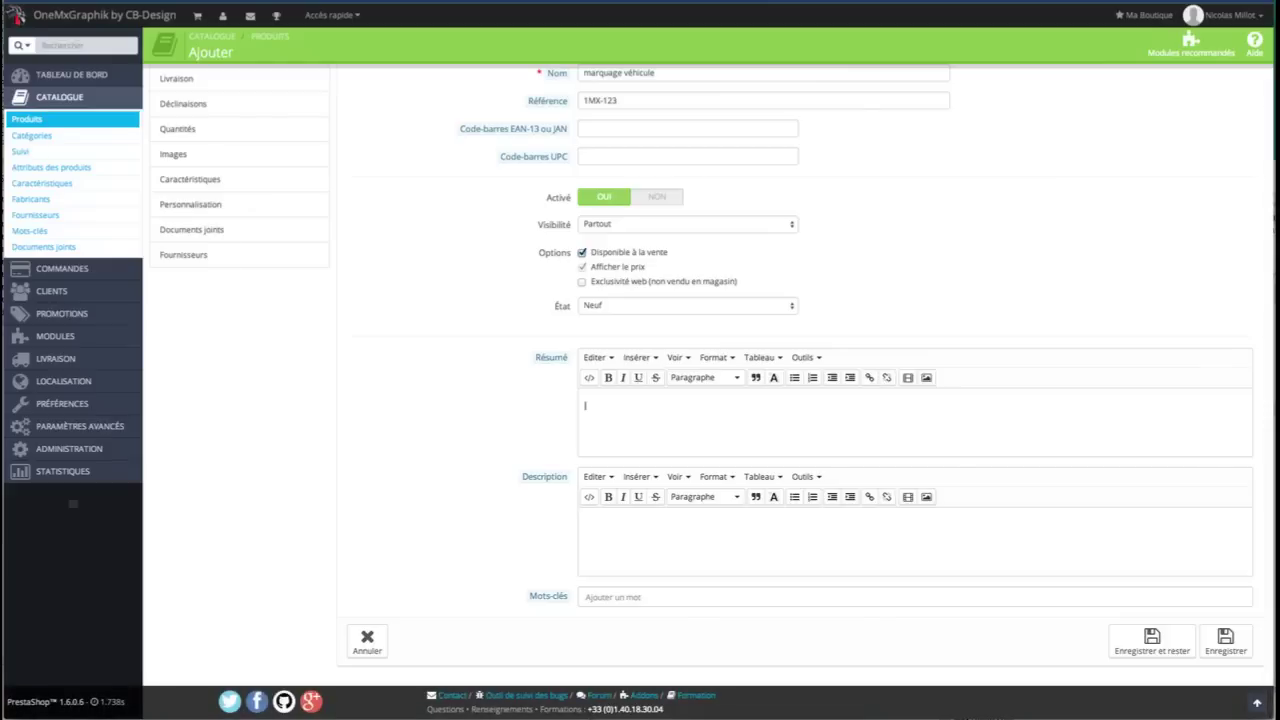
pyautogui.write('Marquage sur')
pyautogui.press('BackSpace')
pyautogui.write('de qualité sur véhicule')
# - Set the product description to "grace à une technlogie avancée et des matériaux de qualité, exposé la marque de votre ensegne sur votre véhicule pour diffuser votre image."
pyautogui.click(652, 563)
pyautogui.write('grace à une technologie avancée ')
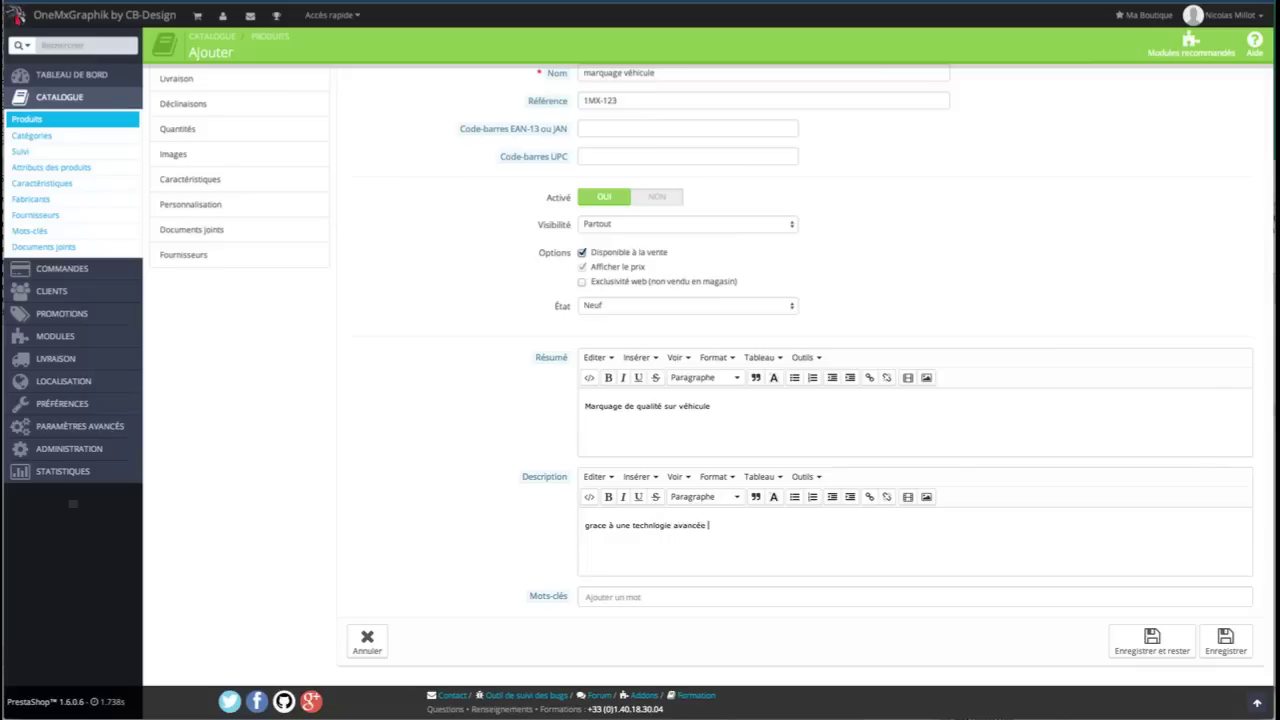
pyautogui.write('et des matériaux de qualité, exposé la mar')
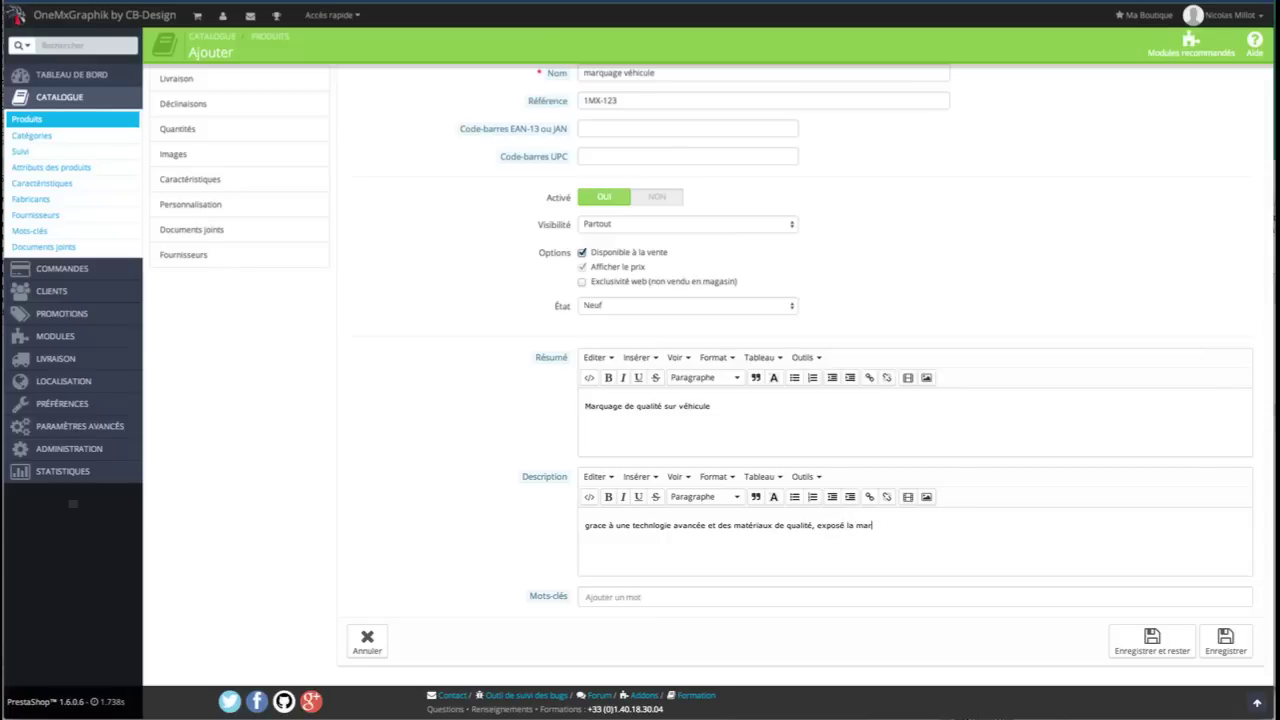
pyautogui.write('que de votre ensegne sur votre véhiculer pour diffuser votre image.')
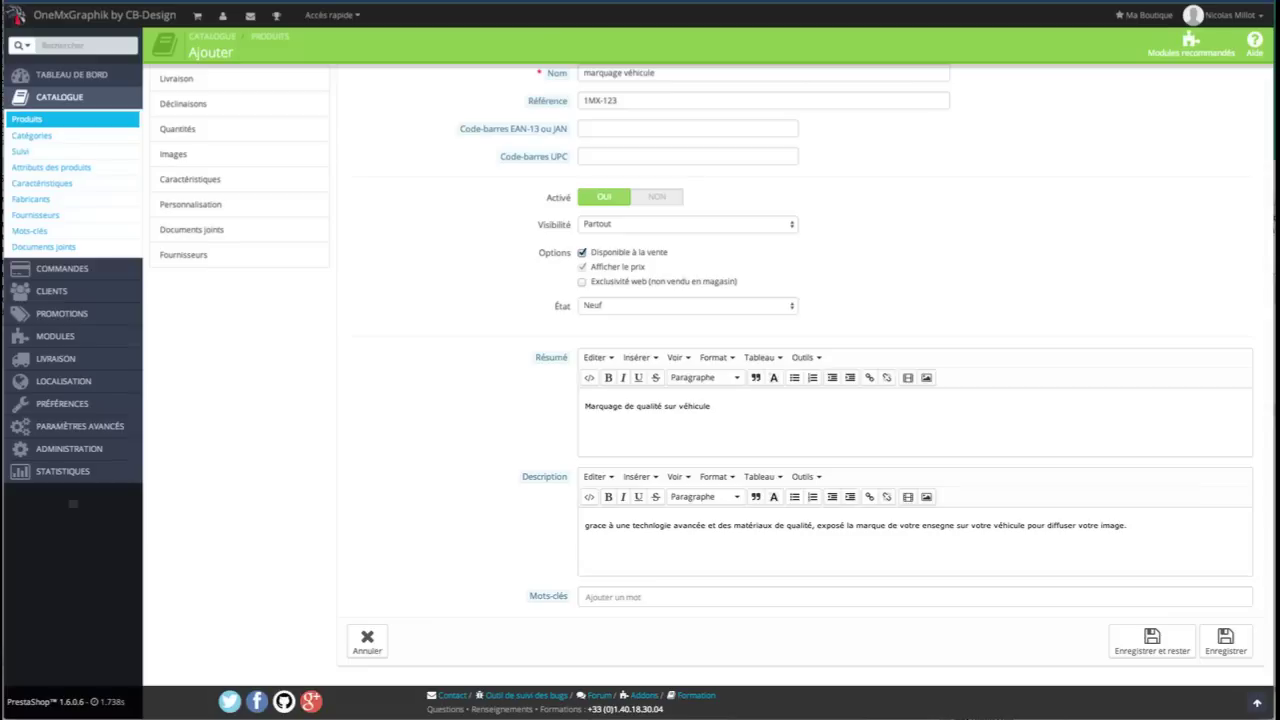
# - Open the new product's keywords for entry and check the search field on the shop's "Hauts" page
pyautogui.click(636, 598)
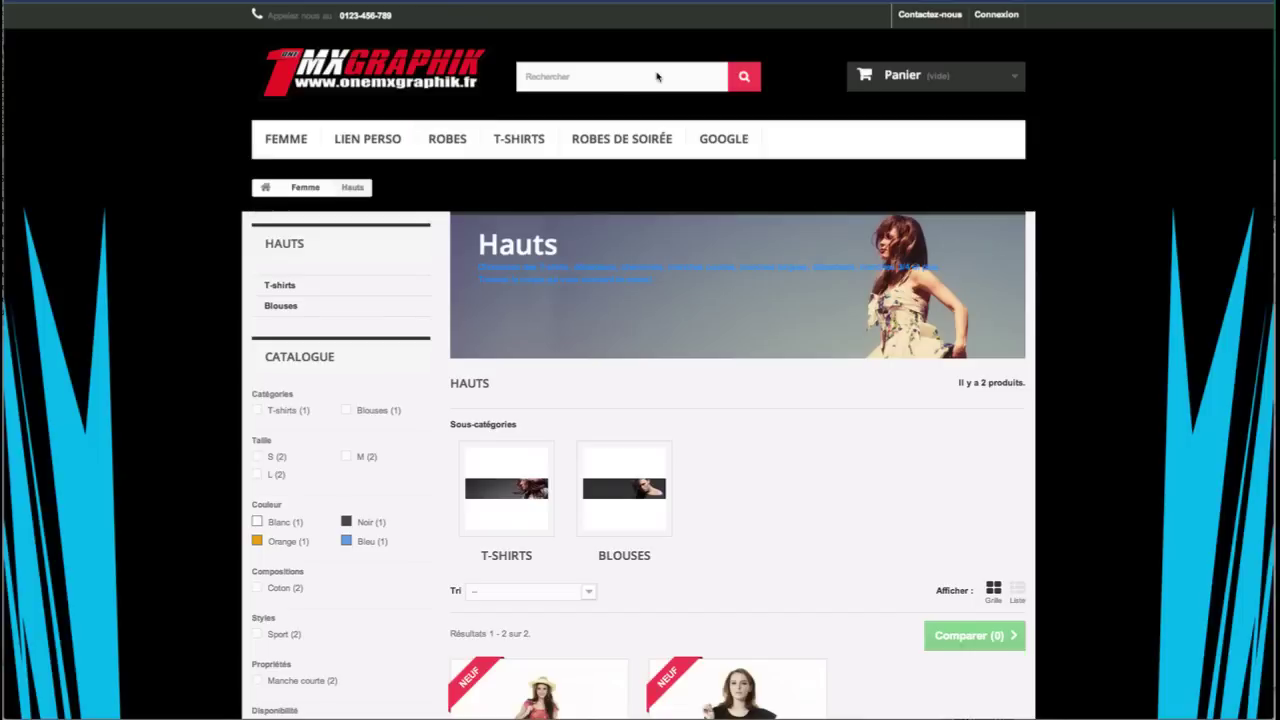
pyautogui.click(606, 82)
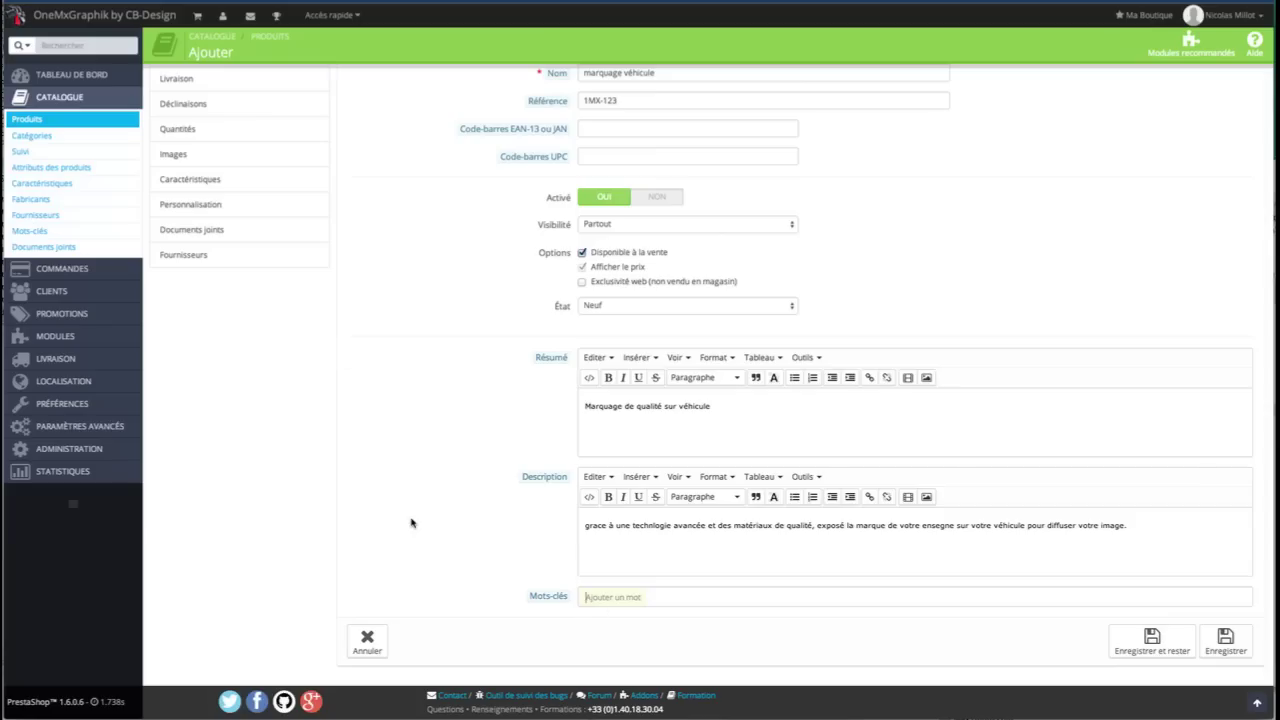
# - Add the keywords marquage, véhicule and sticker to the new product, and save it while staying on its page
pyautogui.write('marquage')
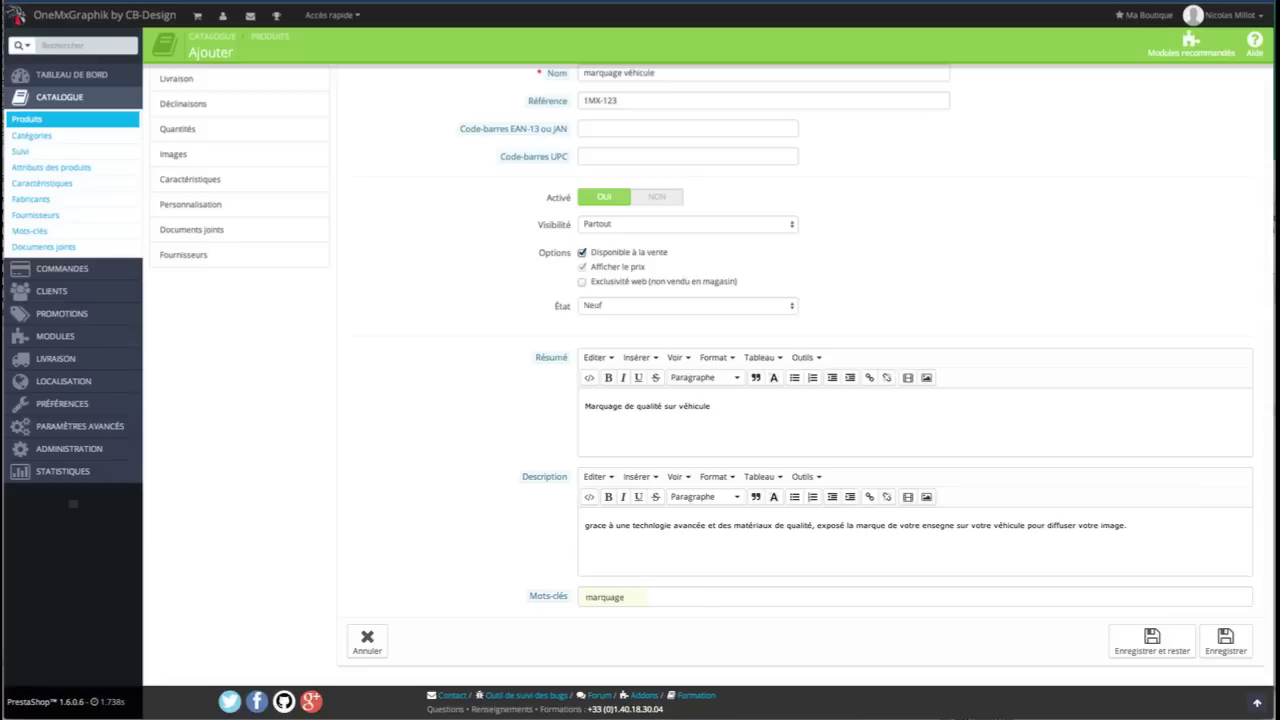
pyautogui.press('Return')
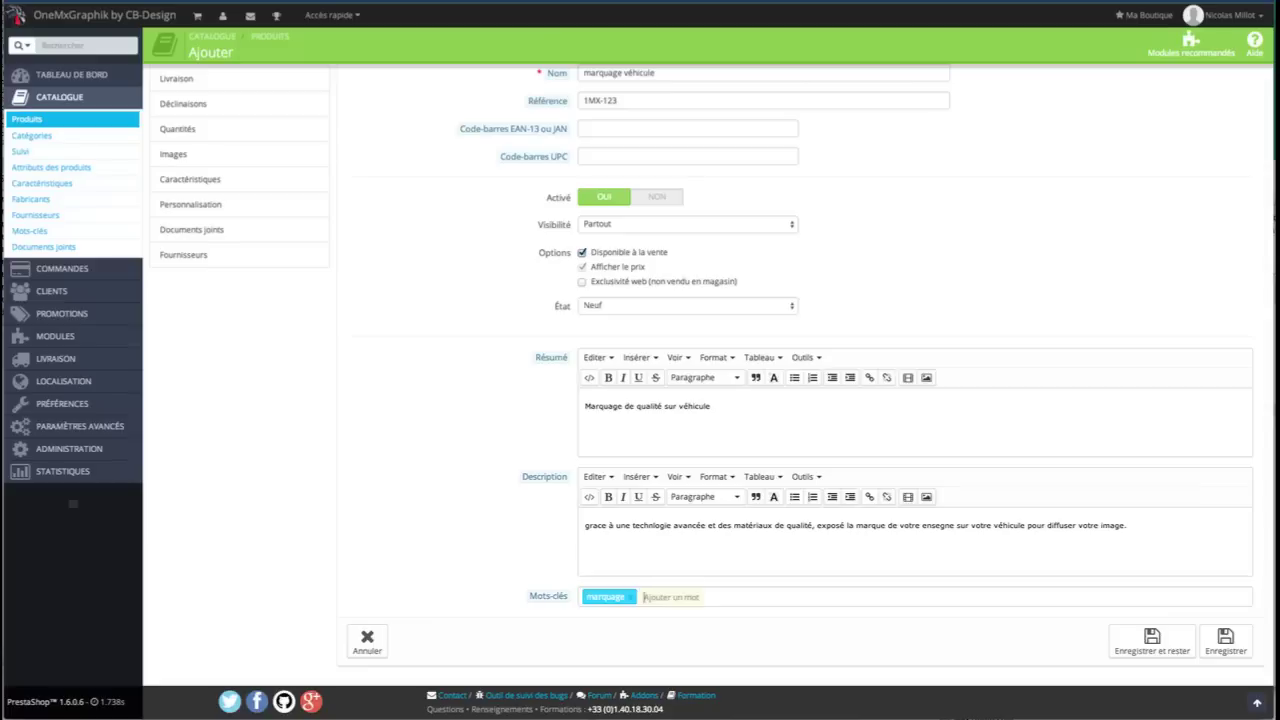
pyautogui.write('véhicule')
pyautogui.press('Return')
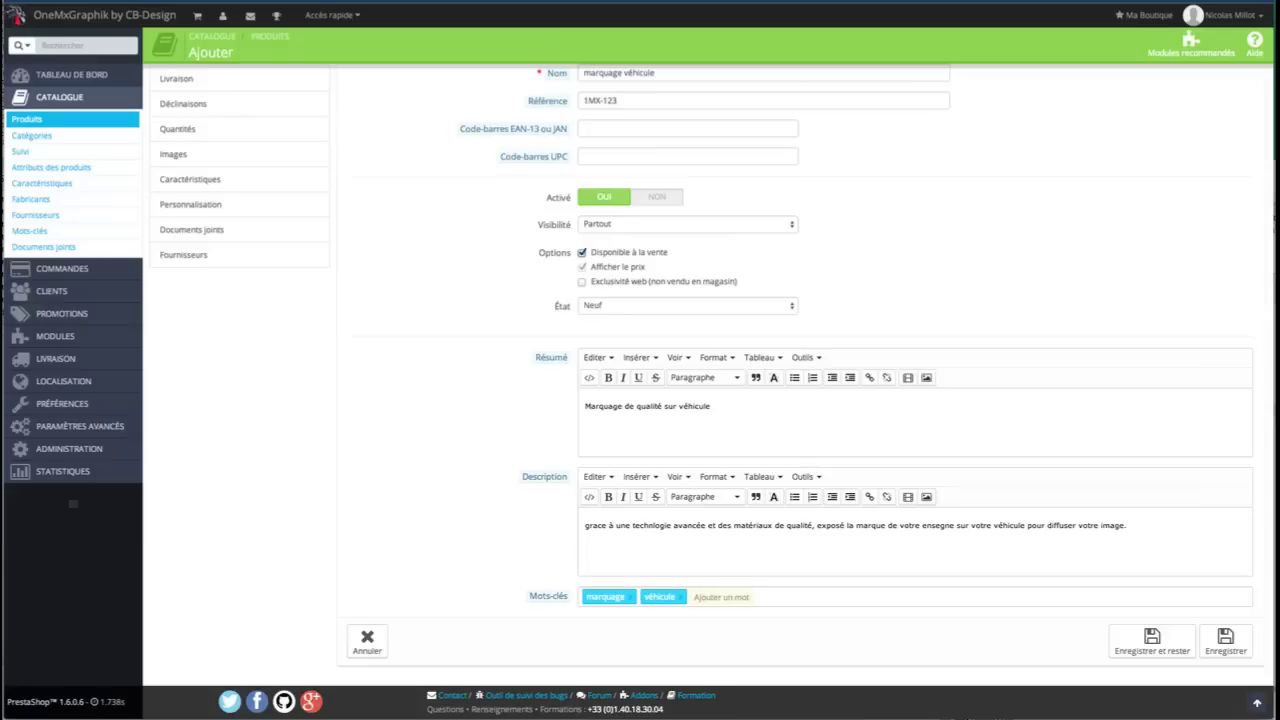
pyautogui.write('sticker')
pyautogui.press('Return')
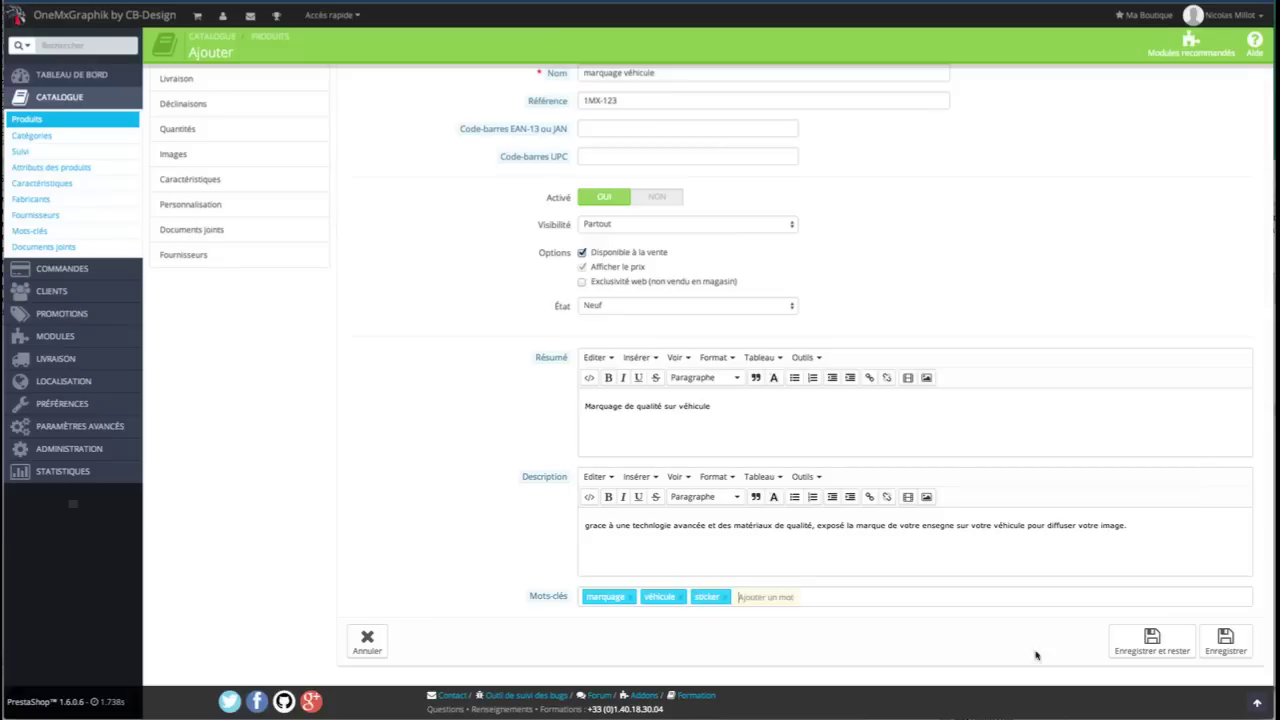
pyautogui.click(1176, 657)
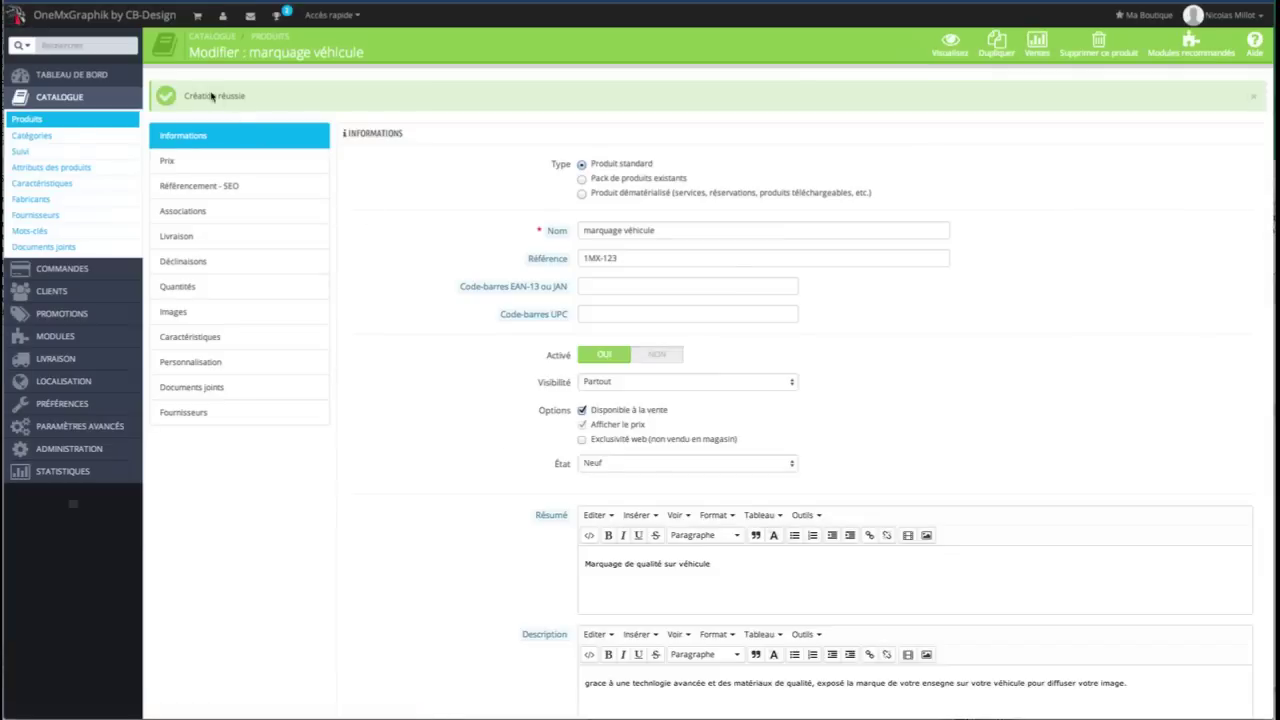
# - Set the product's pre-tax purchase price to 5 € and pre-tax sale price to 120 €, with the FR Taux standard (20%) tax rule
pyautogui.click(229, 160)
pyautogui.click(608, 208)
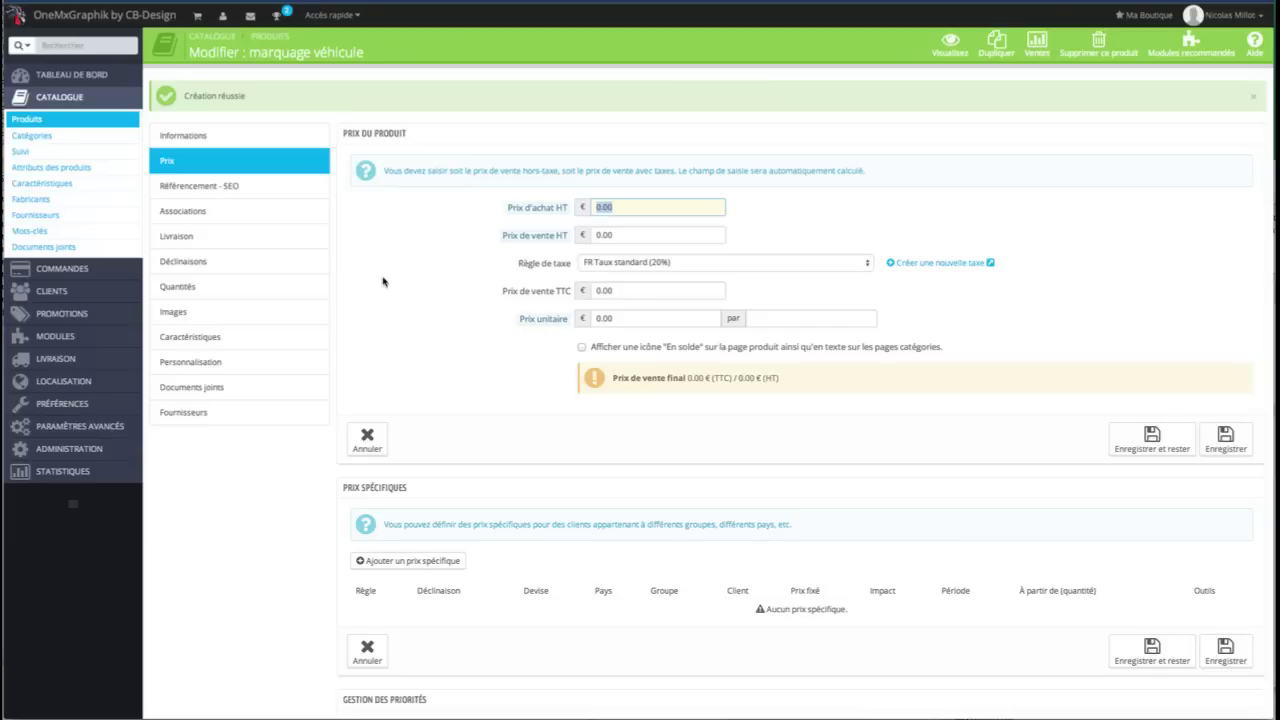
pyautogui.write('5')
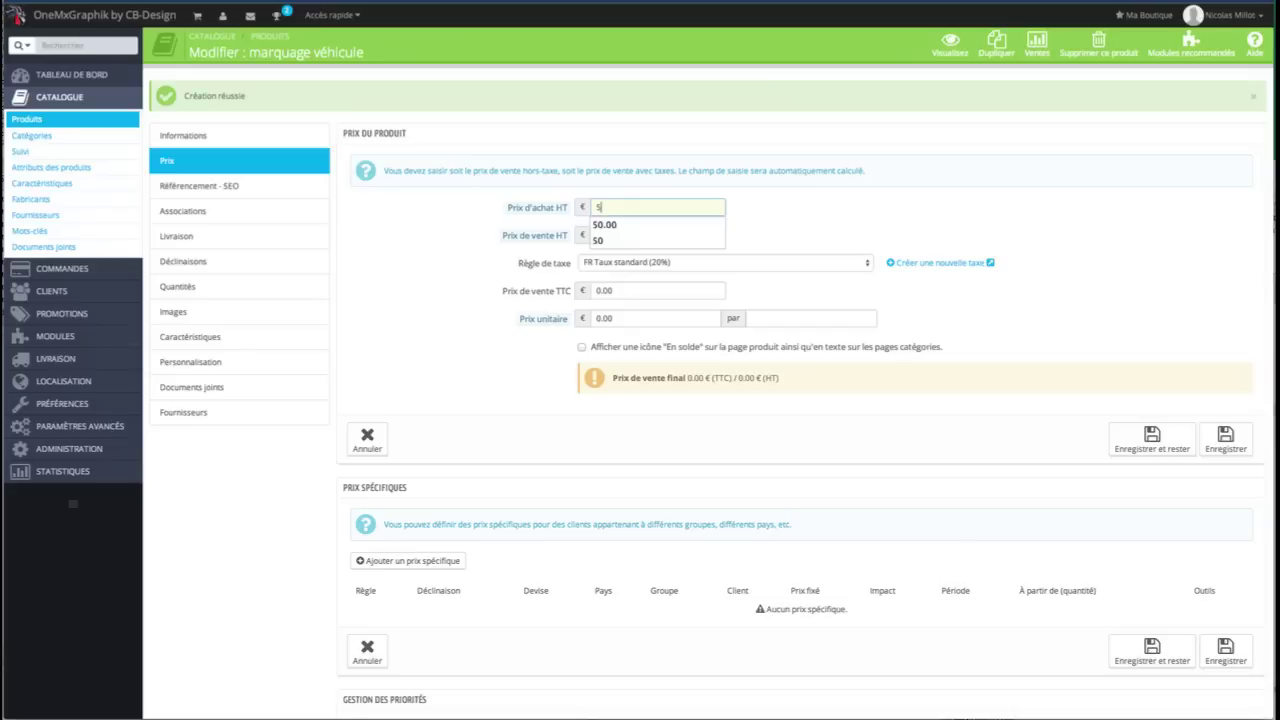
pyautogui.press('Tab')
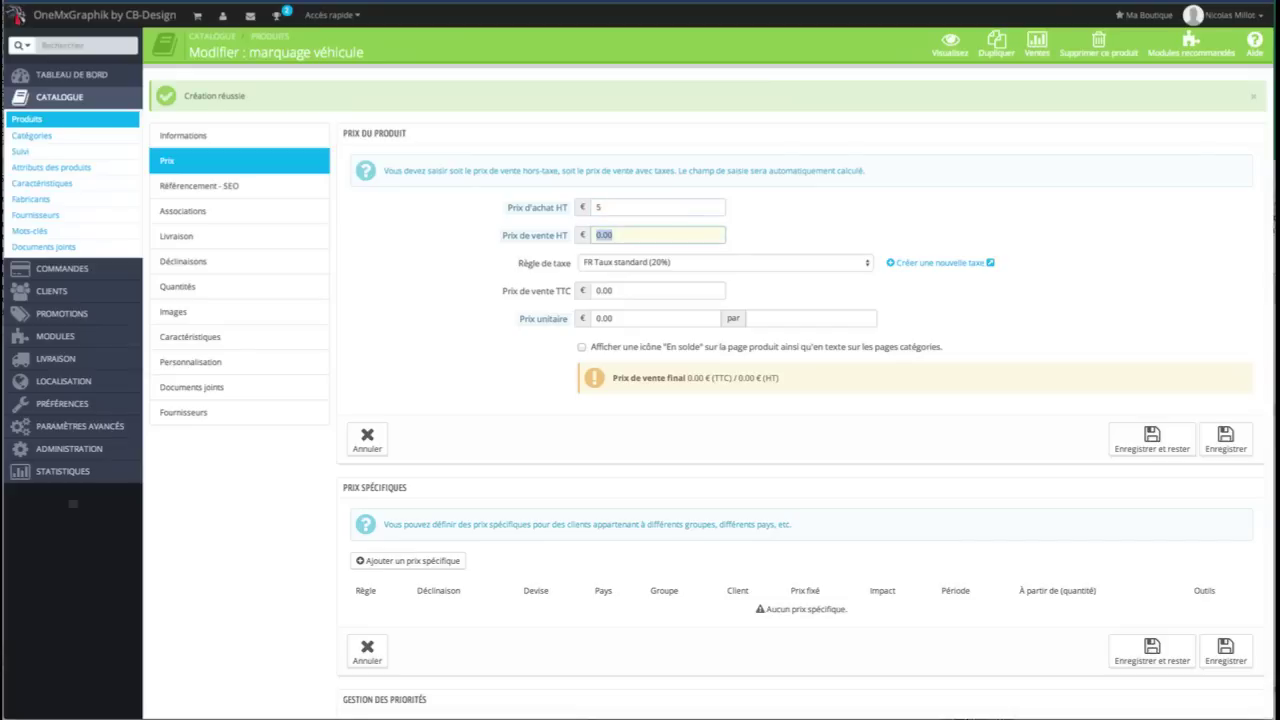
pyautogui.write('120')
pyautogui.press('Tab')
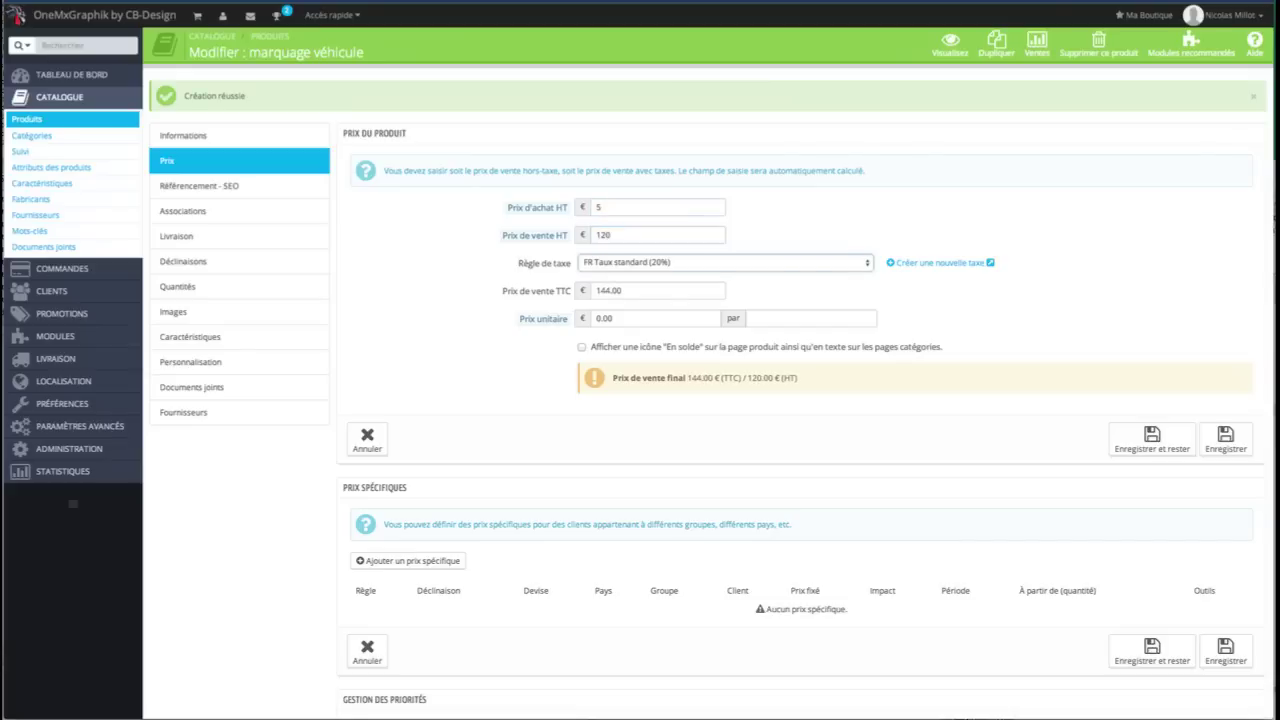
pyautogui.click(866, 263)
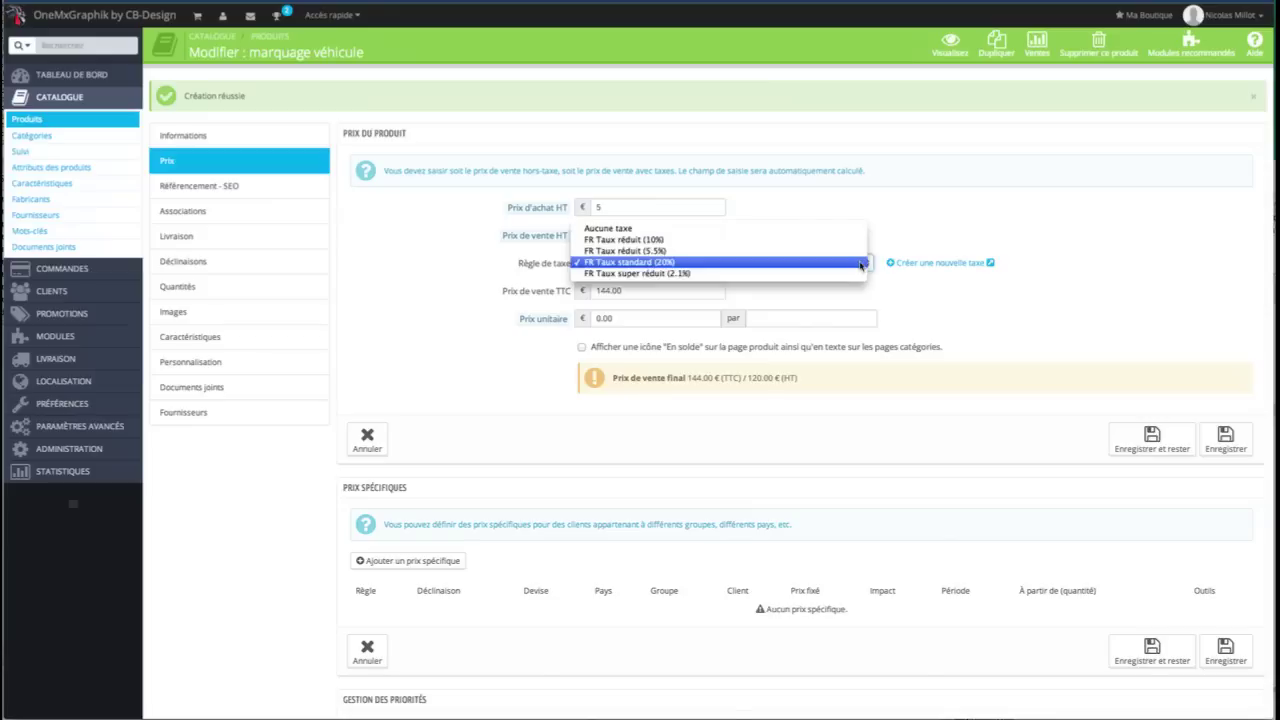
pyautogui.click(611, 264)
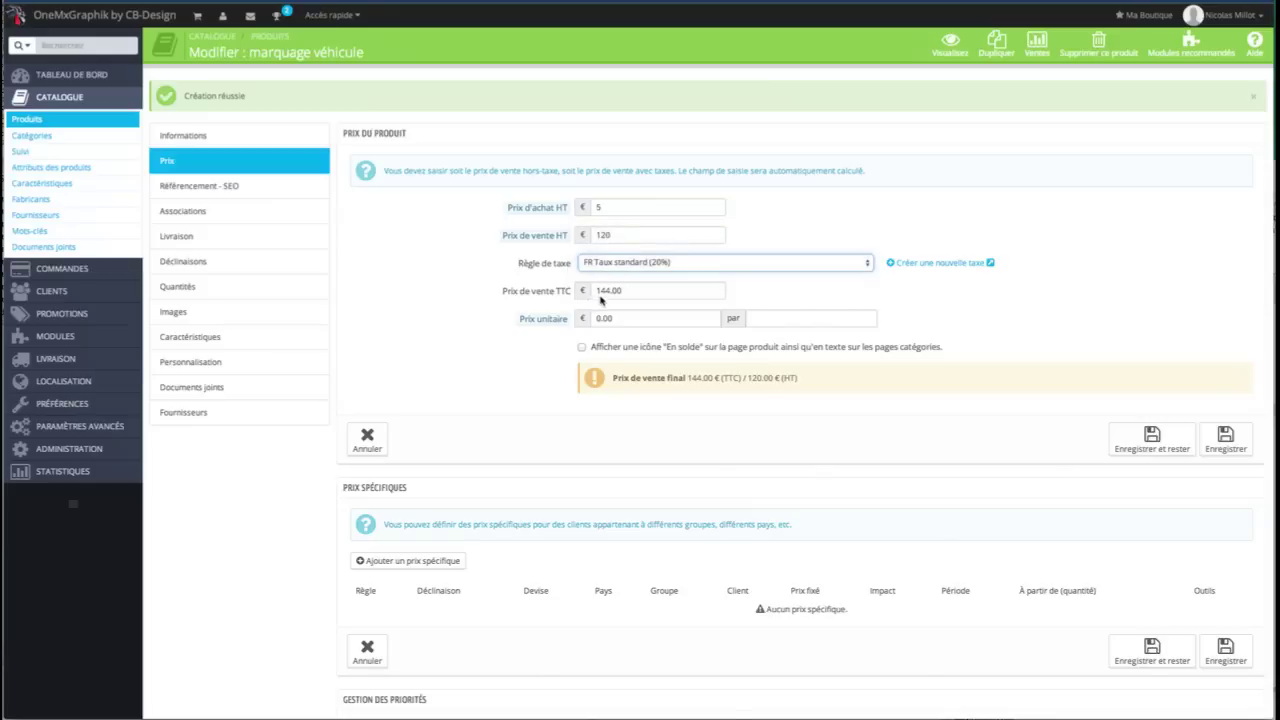
# - Set the tax-inclusive sale price to 139 € and save the pricing while staying on the product
pyautogui.click(626, 292)
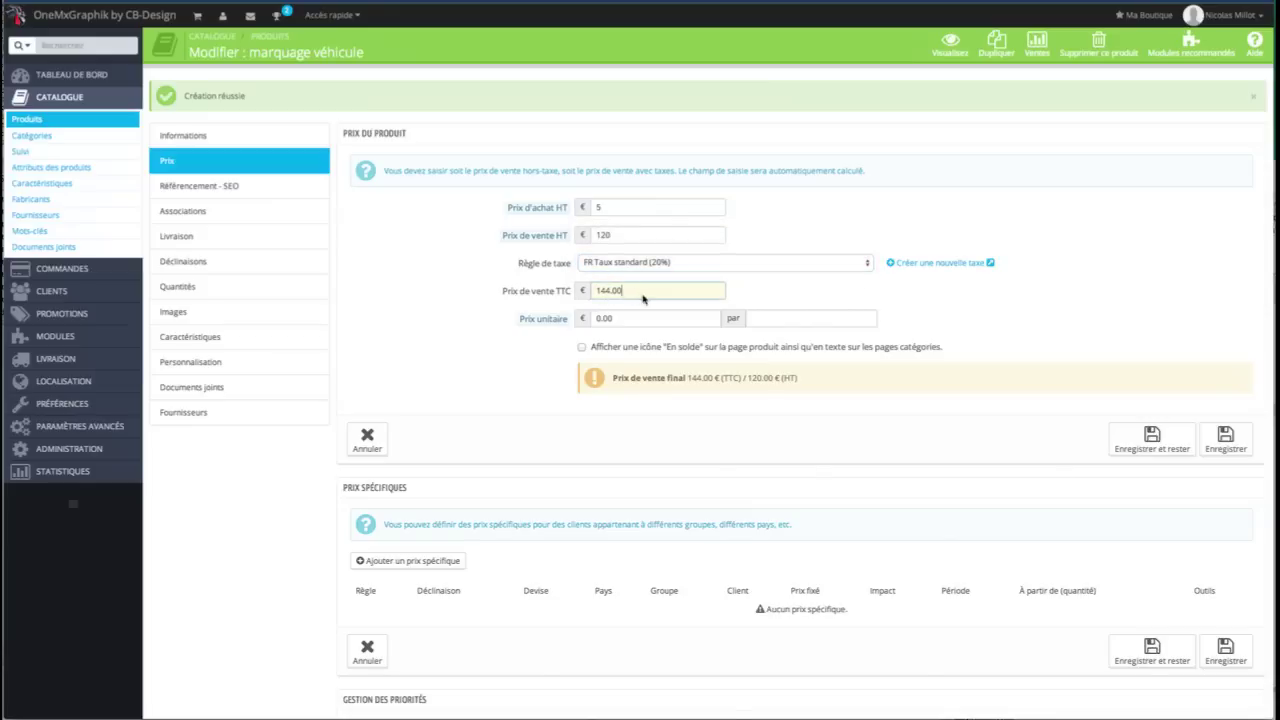
pyautogui.moveTo(611, 291); pyautogui.dragTo(571, 292)
pyautogui.write('139')
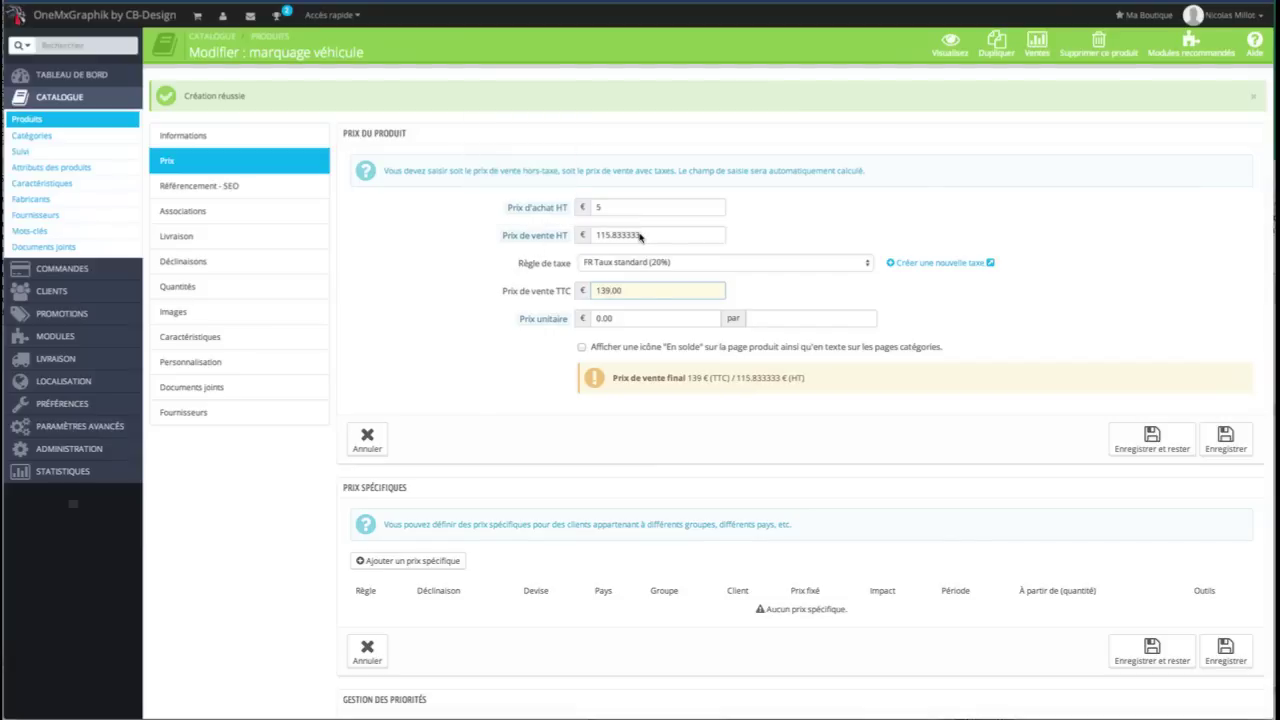
pyautogui.click(455, 364)
pyautogui.scroll(-1, 461, 361)
pyautogui.click(582, 310)
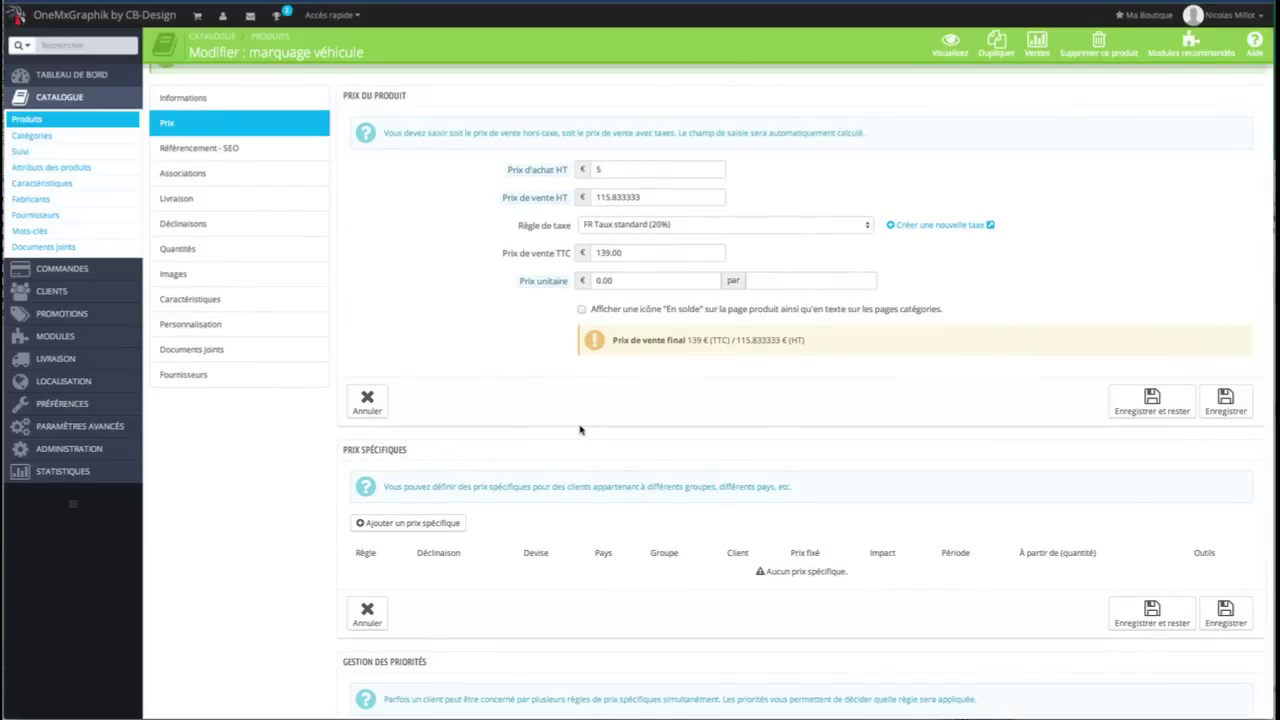
pyautogui.scroll(-1, 673, 424)
pyautogui.scroll(-4, 673, 424)
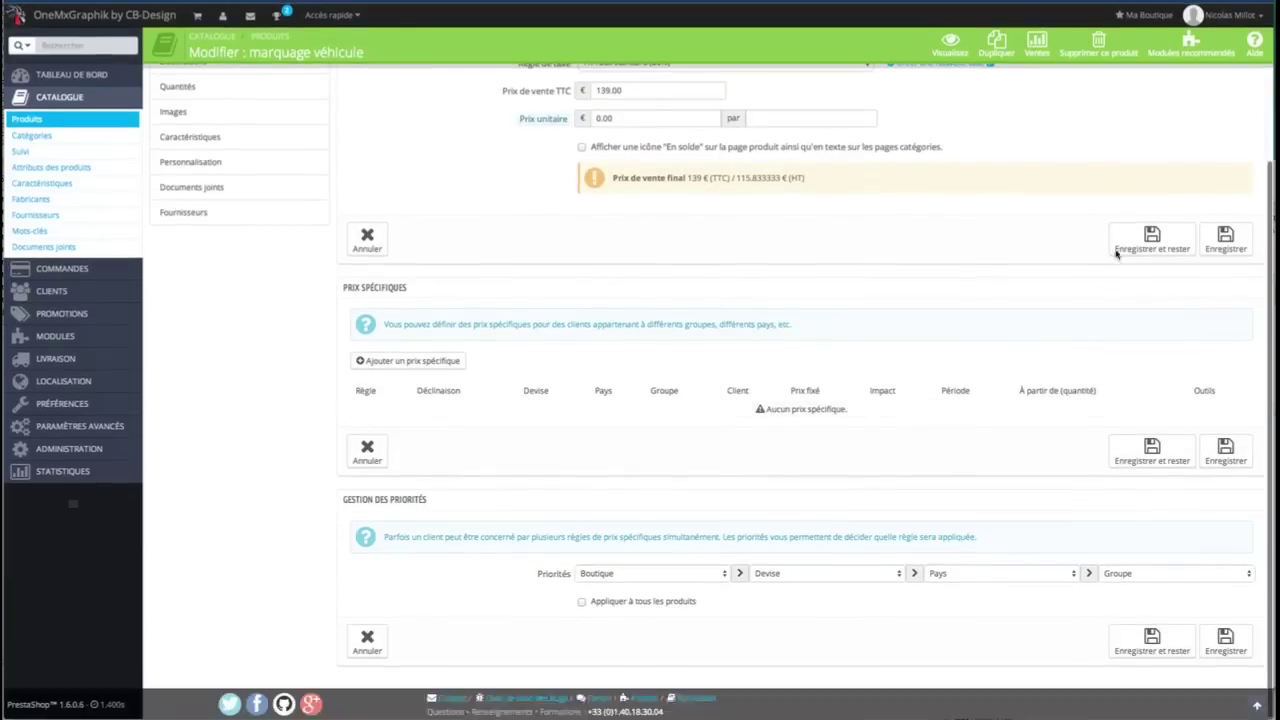
pyautogui.click(1139, 250)
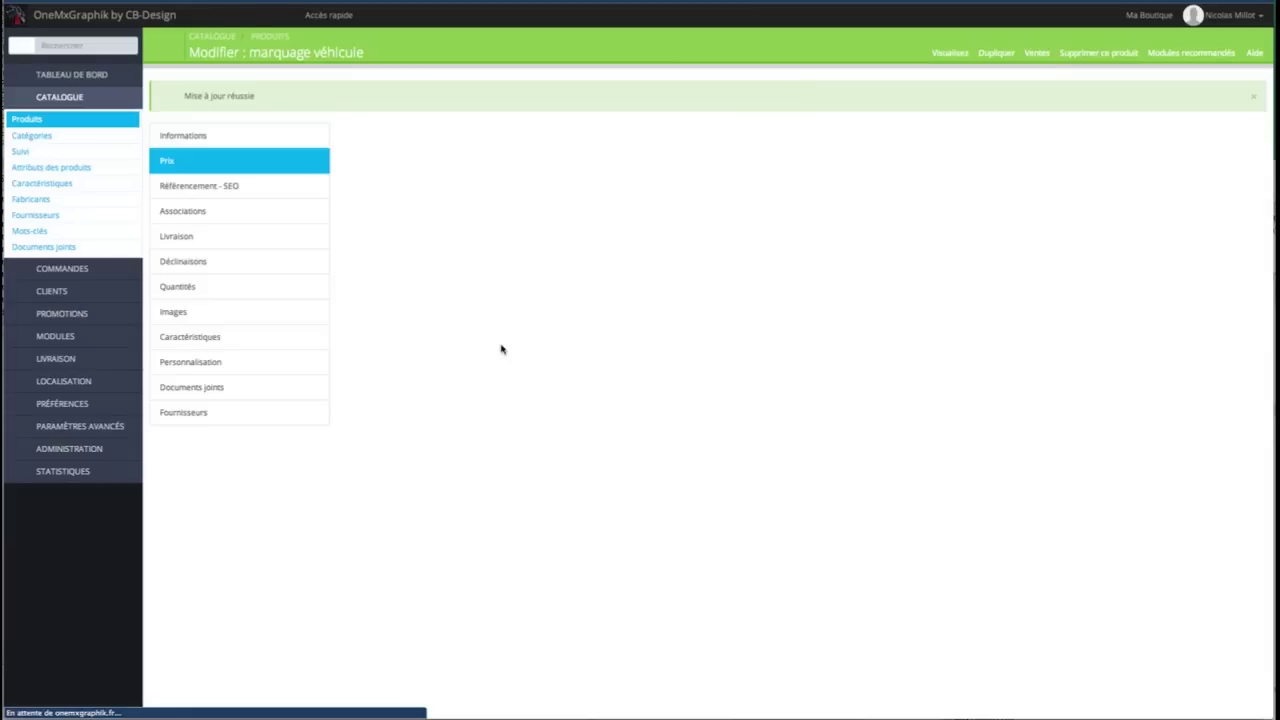
# - Open the SEO settings of the marquage véhicule product
pyautogui.scroll(-4, 503, 491)
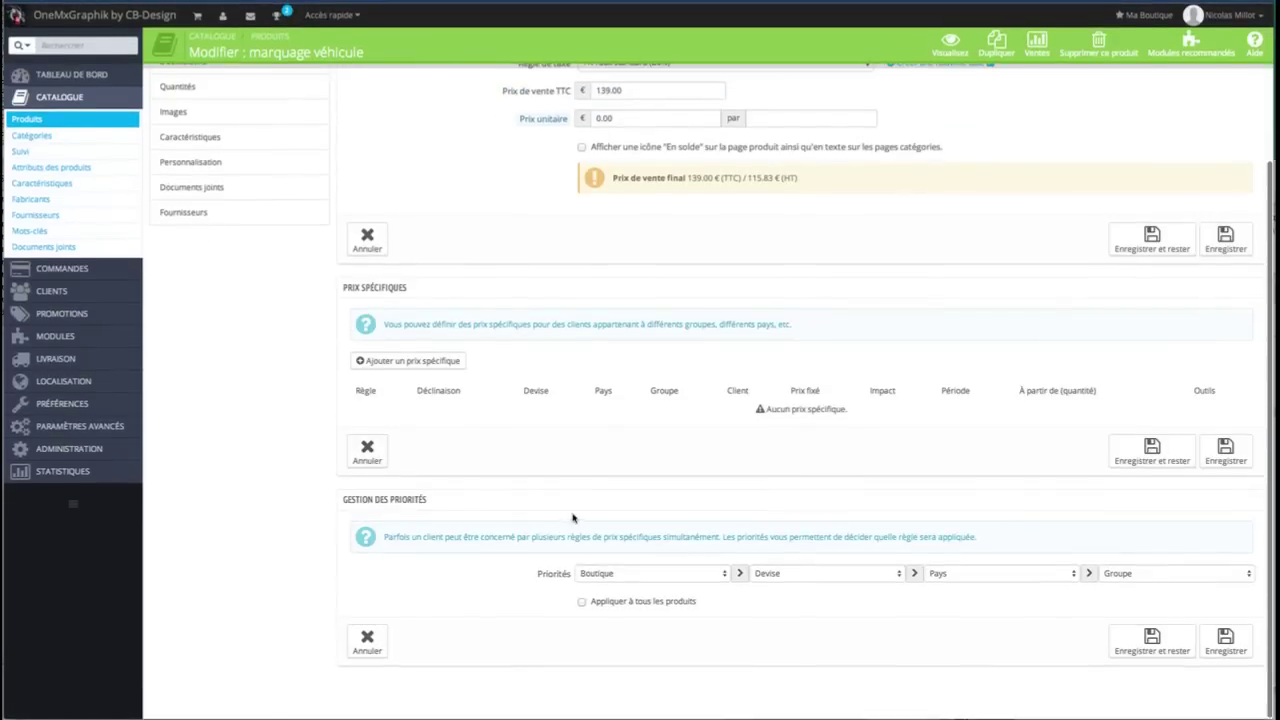
pyautogui.scroll(5, 471, 480)
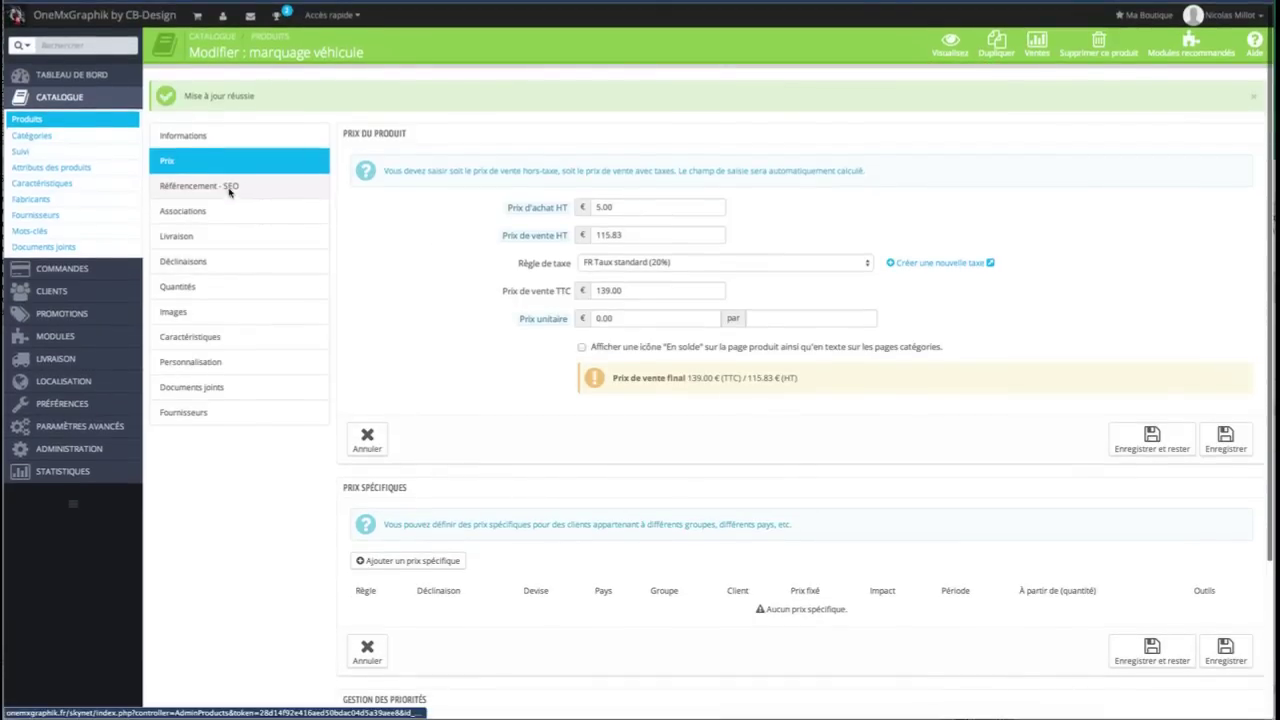
pyautogui.click(224, 187)
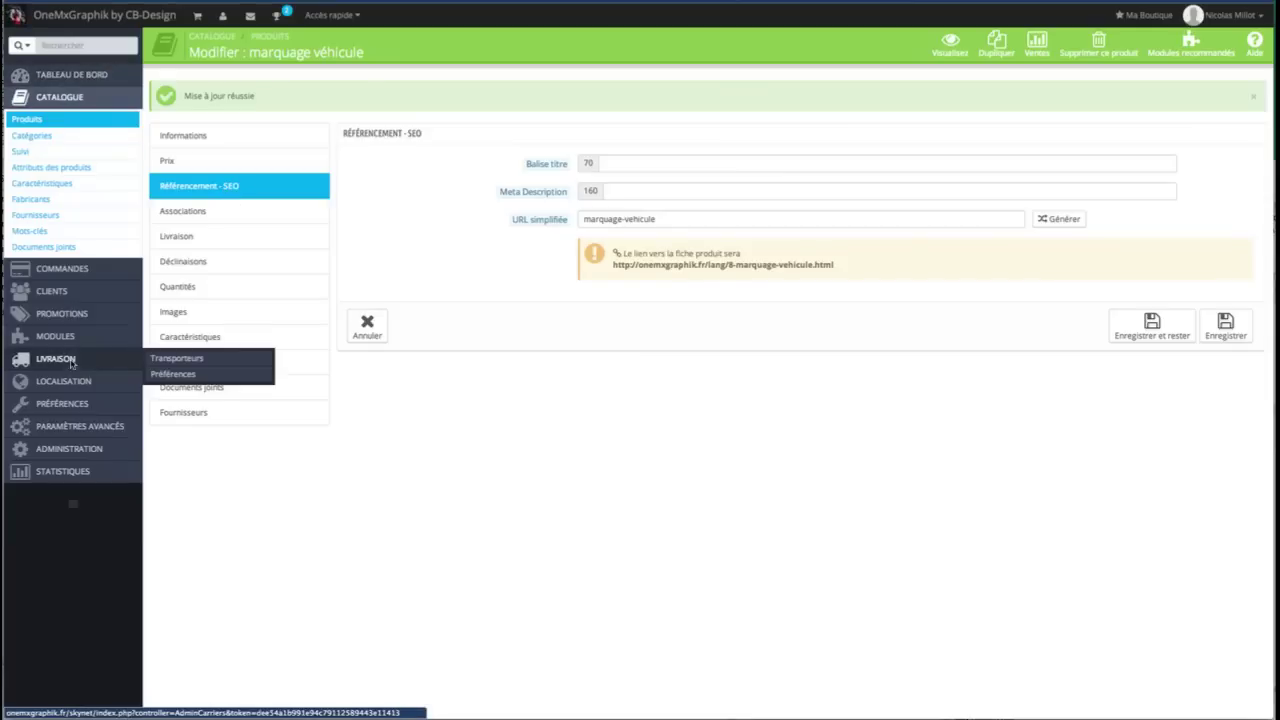
pyautogui.moveTo(70, 463)
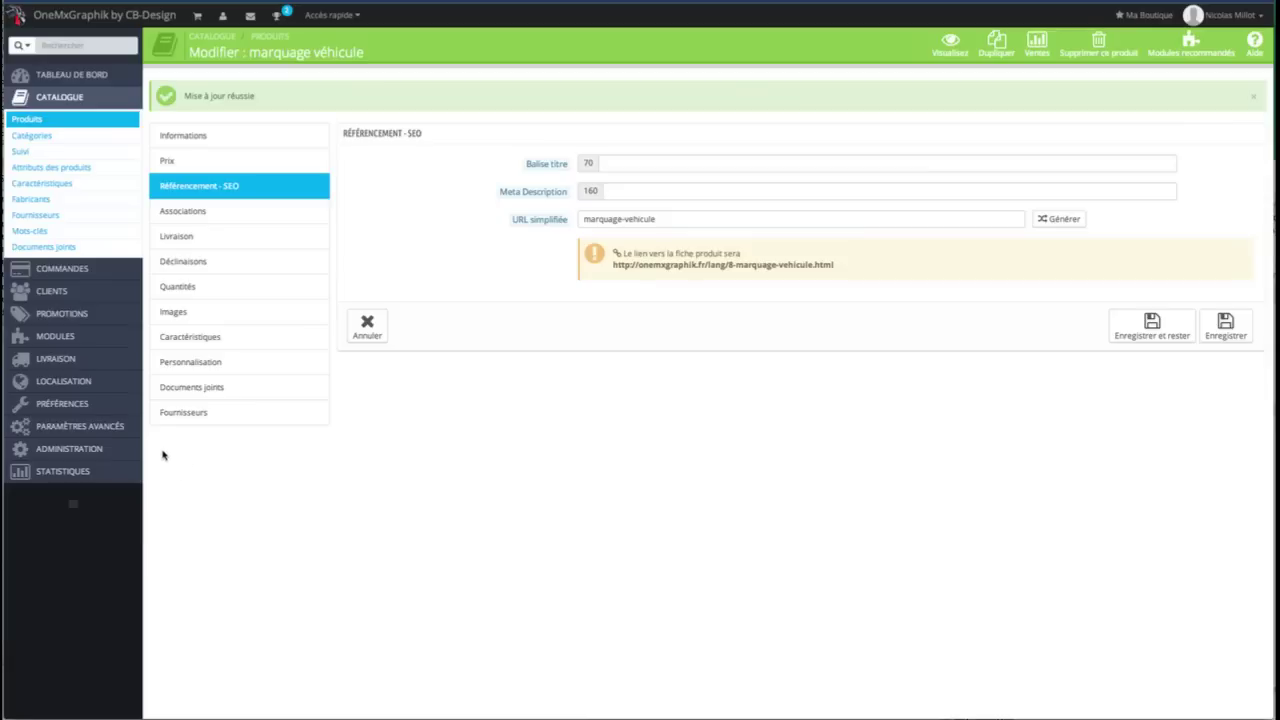
pyautogui.moveTo(67, 432)
pyautogui.moveTo(86, 315)
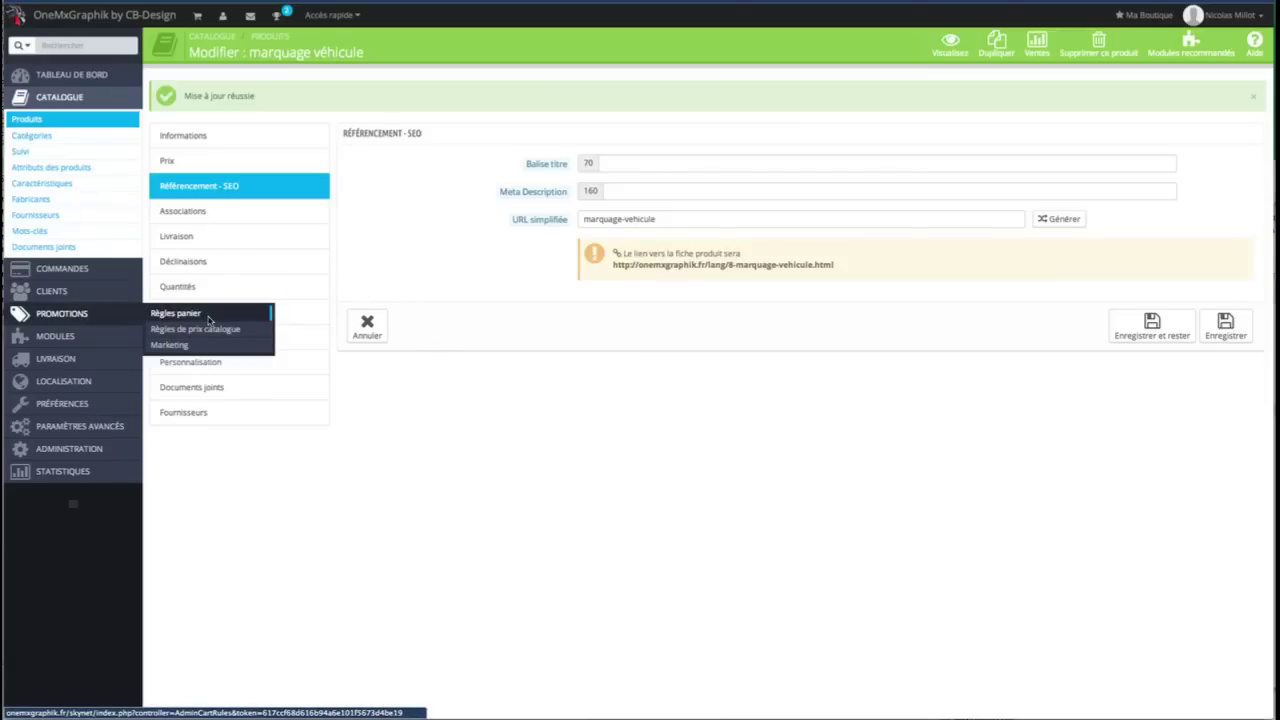
pyautogui.click(170, 345)
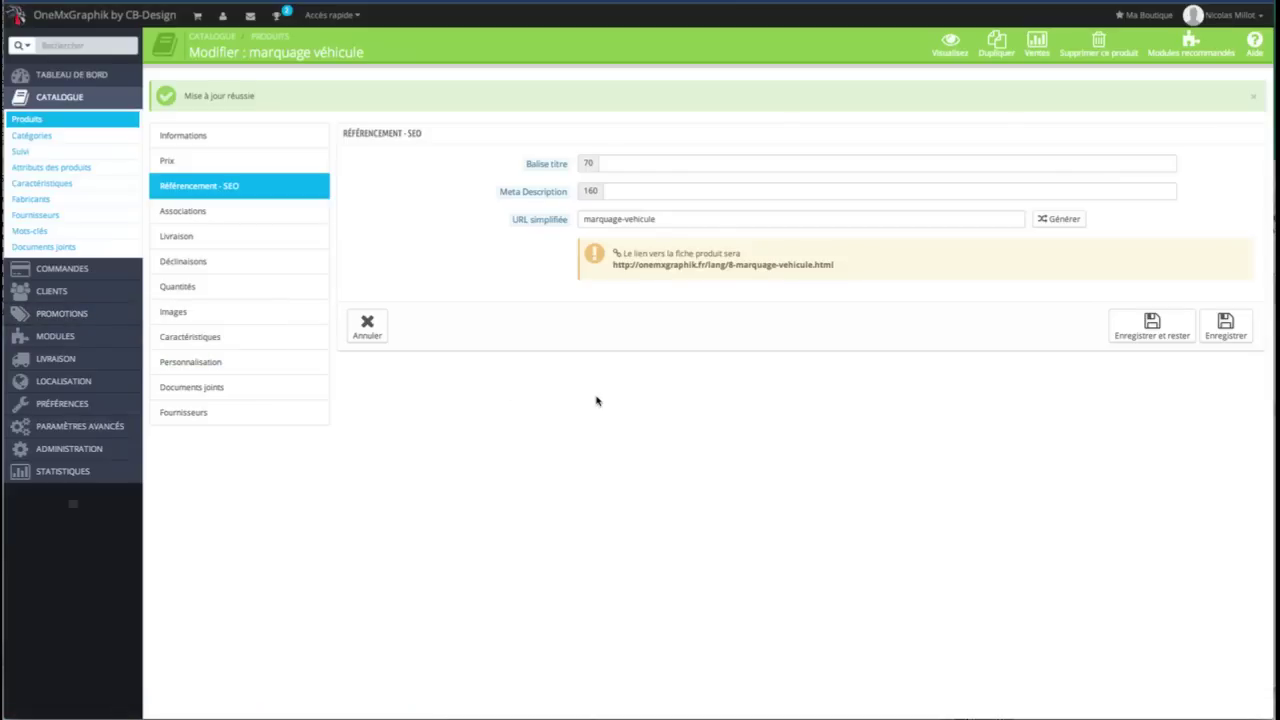
# - Enter "Marquage de véhicule" as both the title tag and the meta description, and save while staying on the product
pyautogui.click(642, 164)
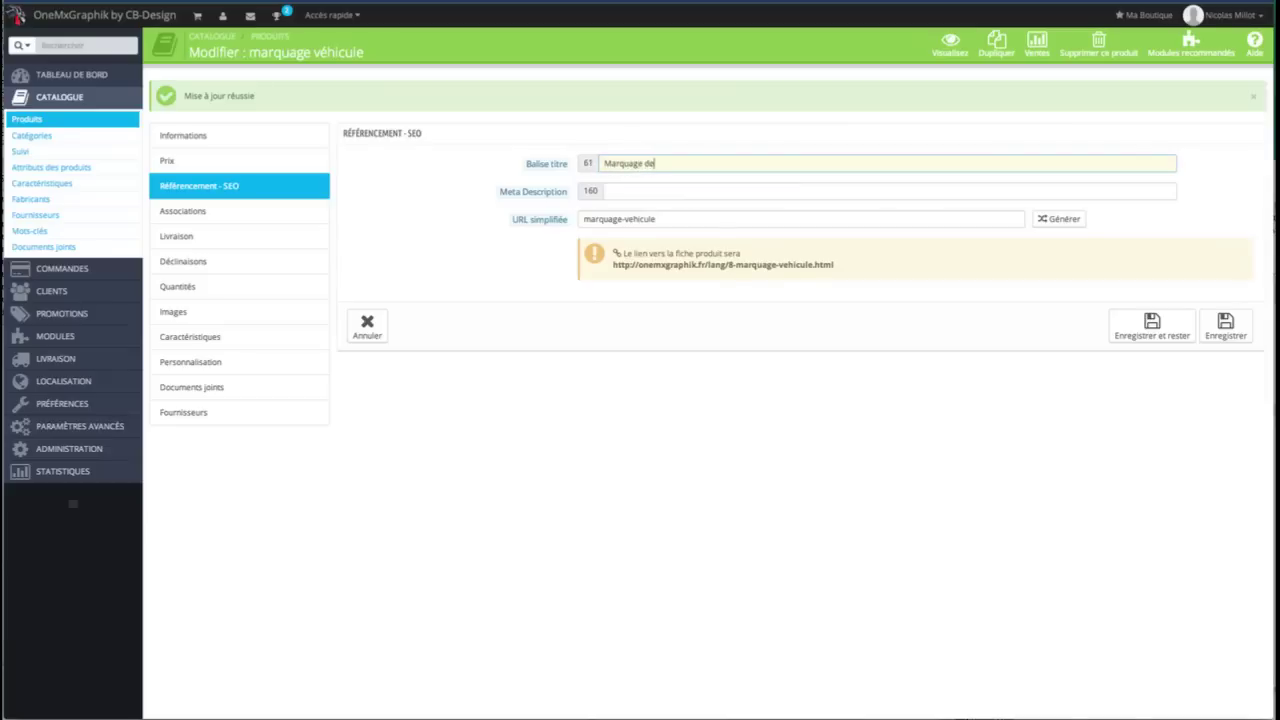
pyautogui.write('le')
pyautogui.press('Tab')
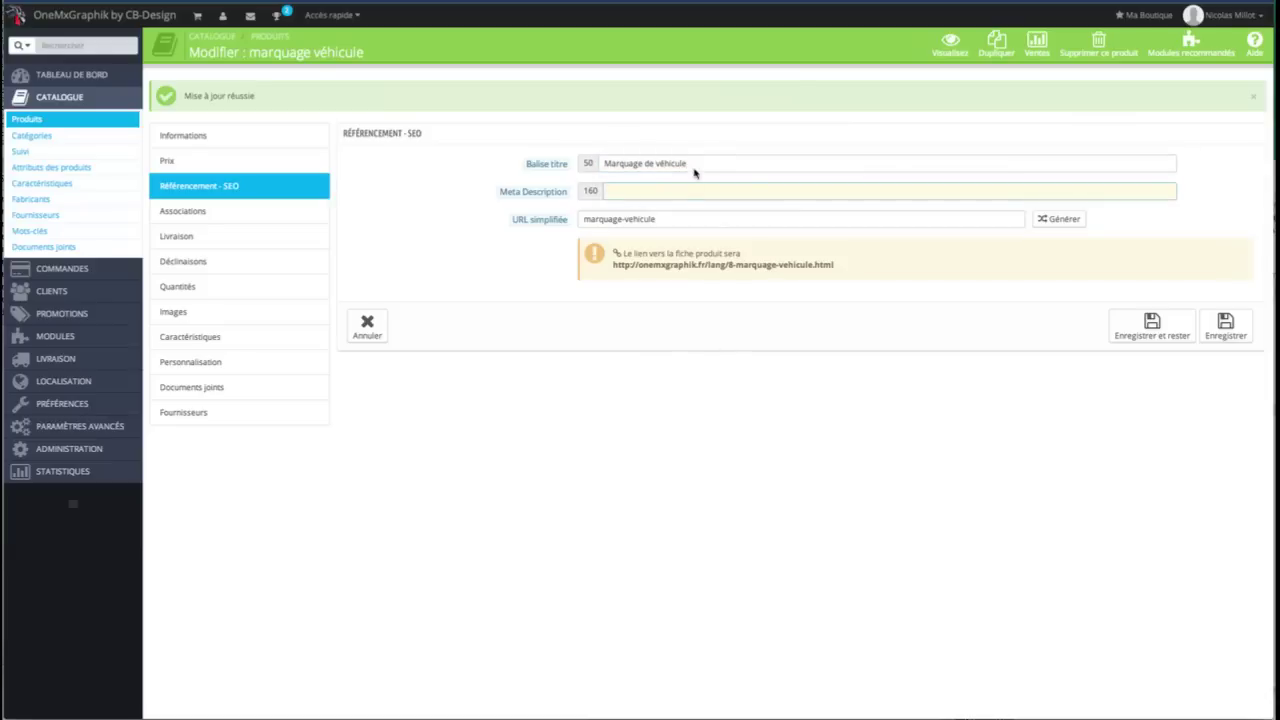
pyautogui.moveTo(694, 165); pyautogui.dragTo(474, 146)
pyautogui.hotkey('ctrl', 'c')
pyautogui.press('Tab')
pyautogui.hotkey('ctrl', 'v')
pyautogui.click(684, 224)
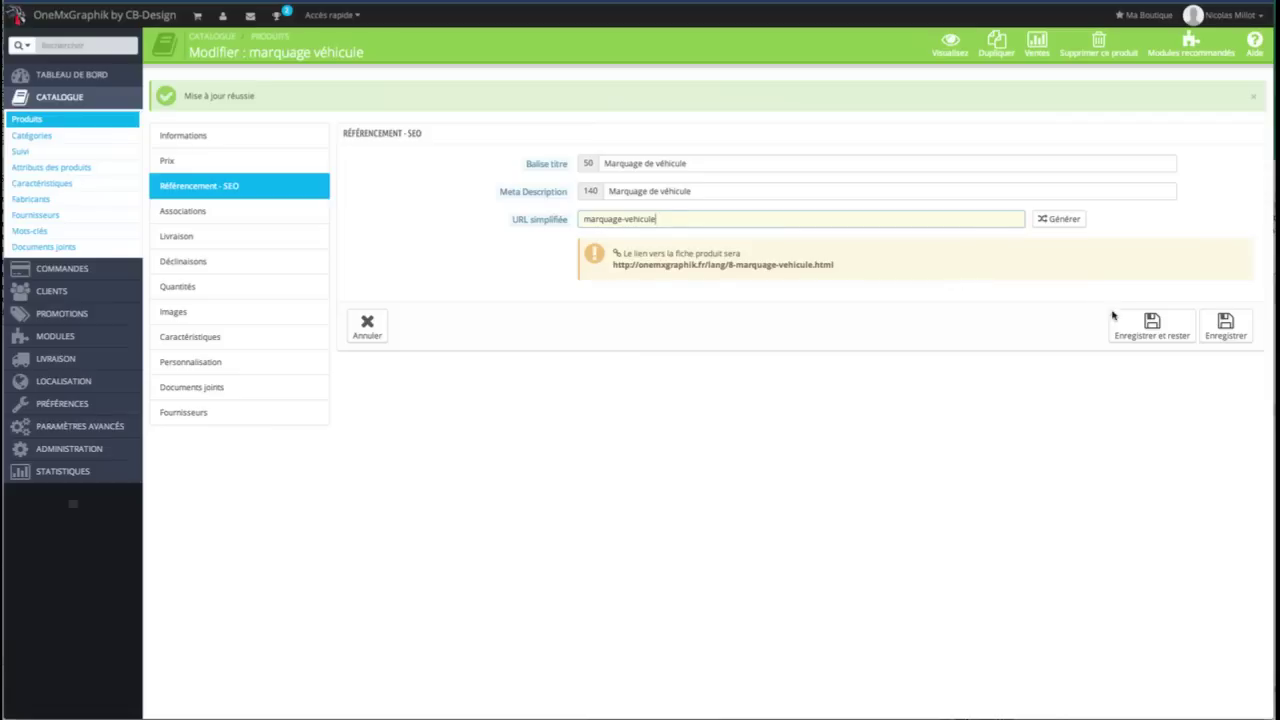
pyautogui.click(1148, 330)
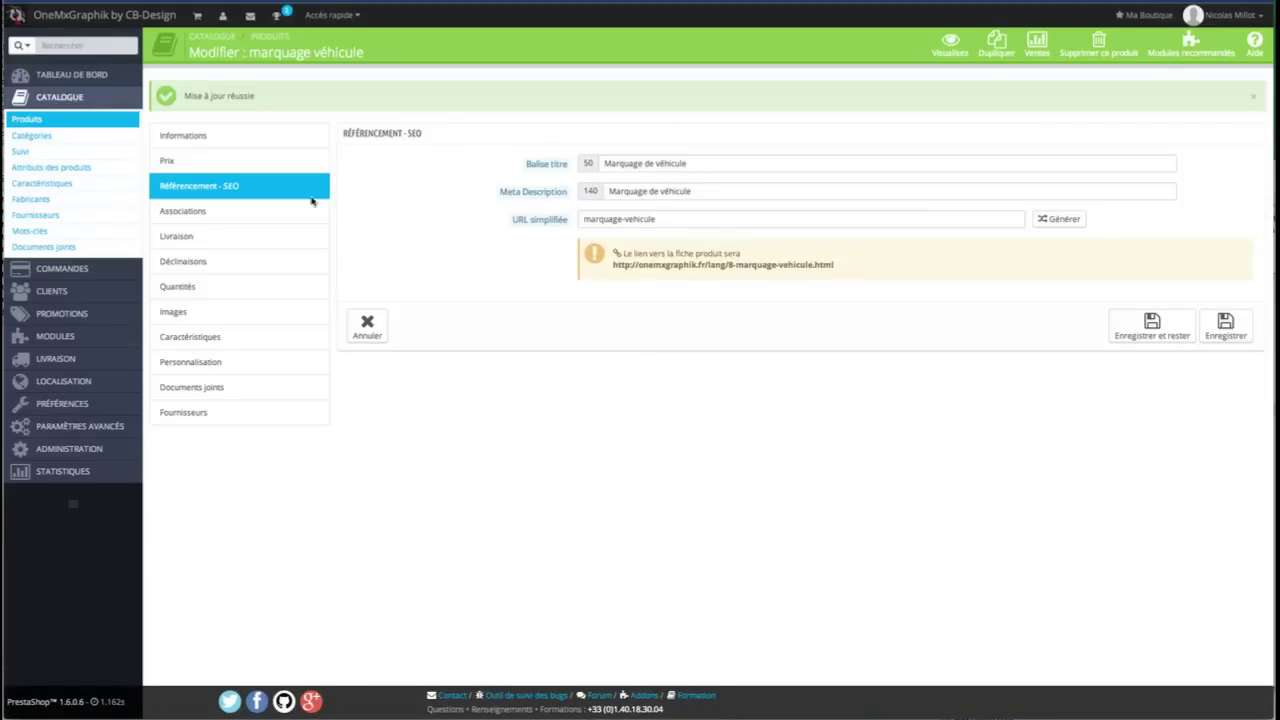
# - Expand the product's associated category tree and associate it with the parent Hauts category and Robes simples
pyautogui.click(213, 216)
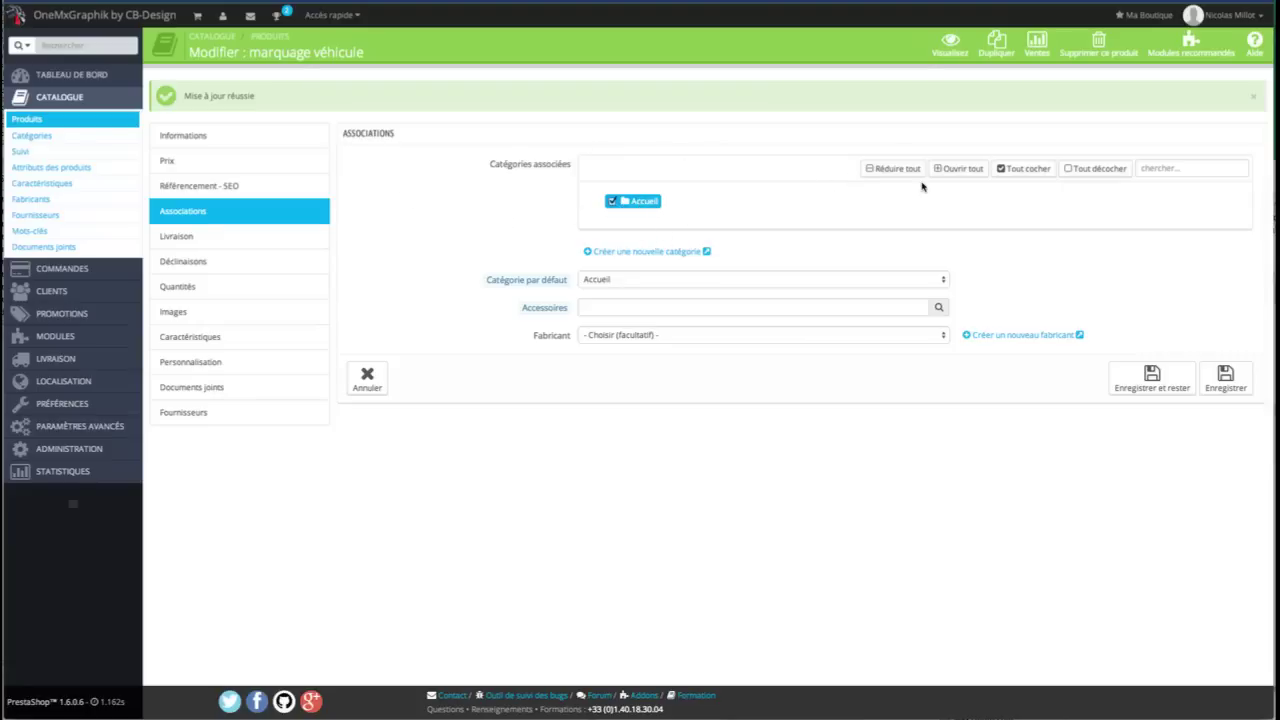
pyautogui.click(963, 170)
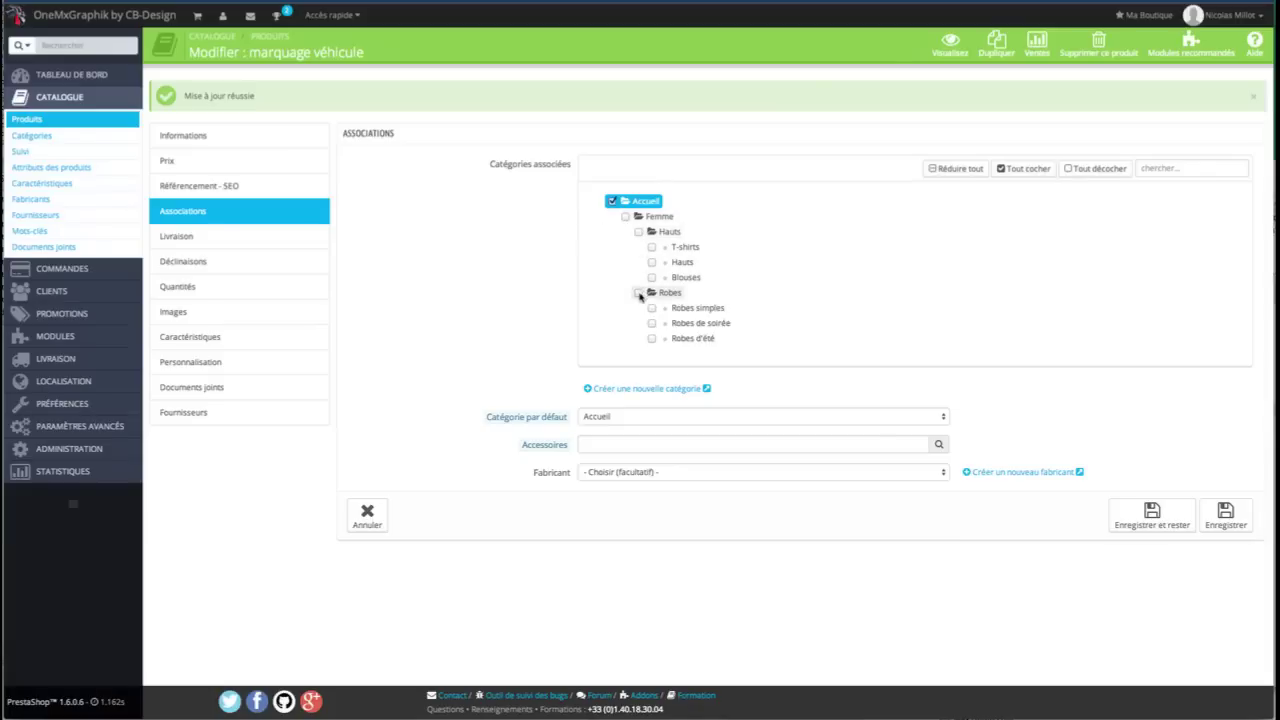
pyautogui.click(638, 231)
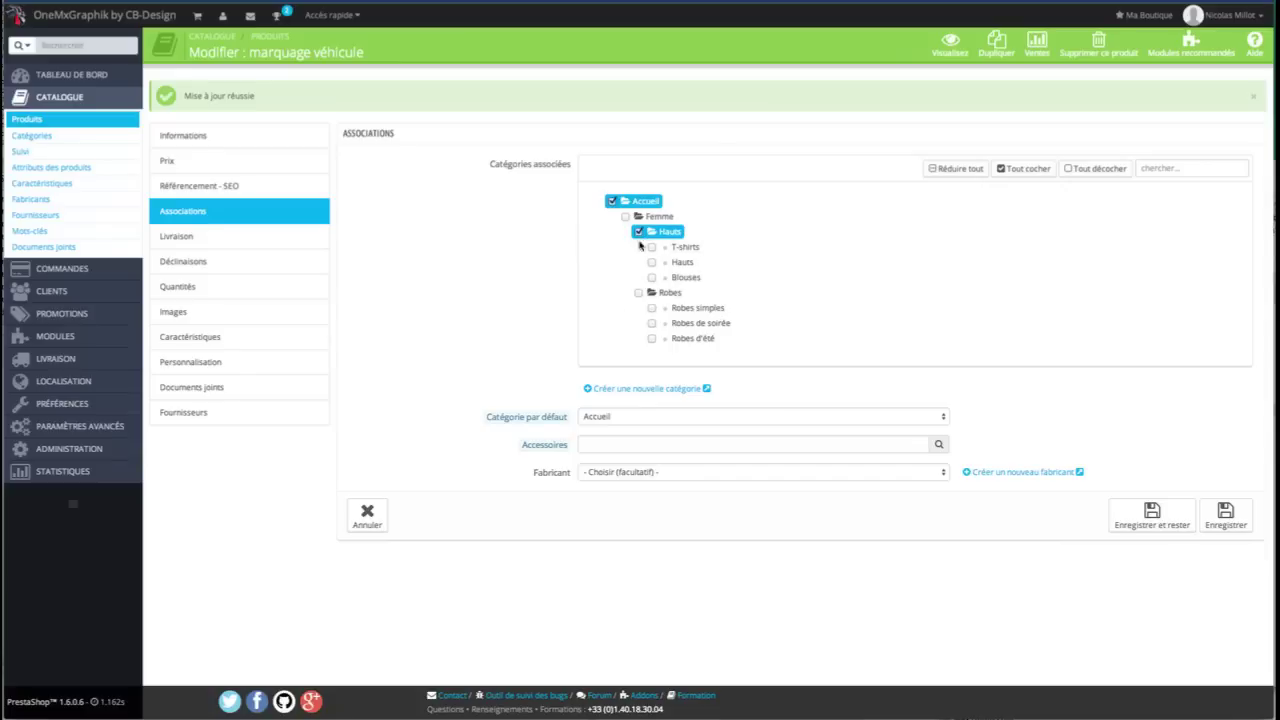
pyautogui.click(651, 309)
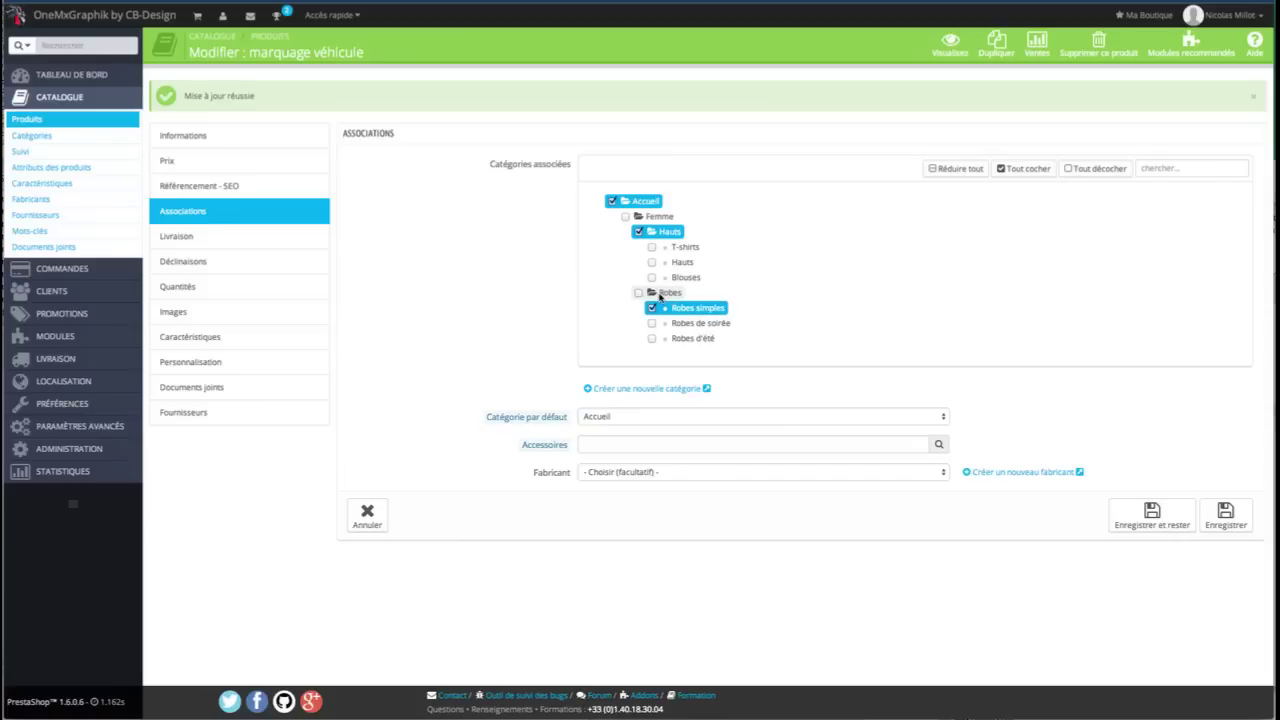
# - Review the default category choices and try removing the Accueil category from the product's associations
pyautogui.click(637, 418)
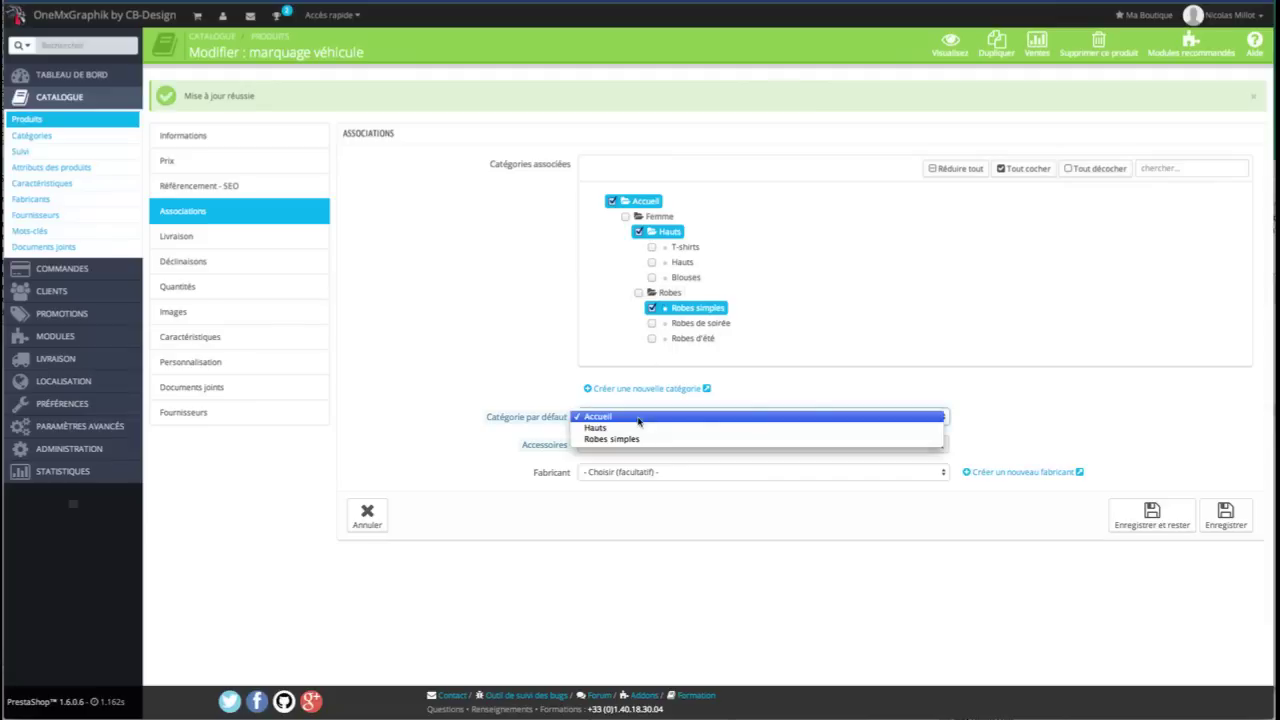
pyautogui.click(490, 382)
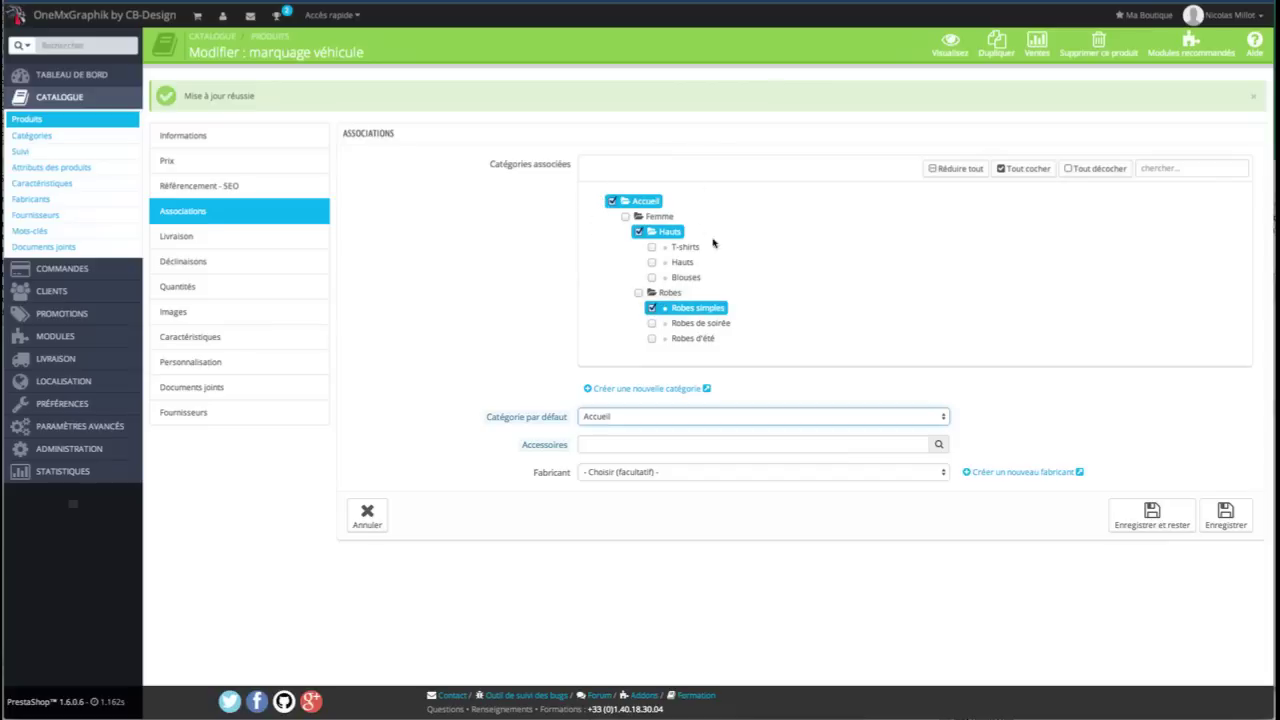
pyautogui.click(611, 202)
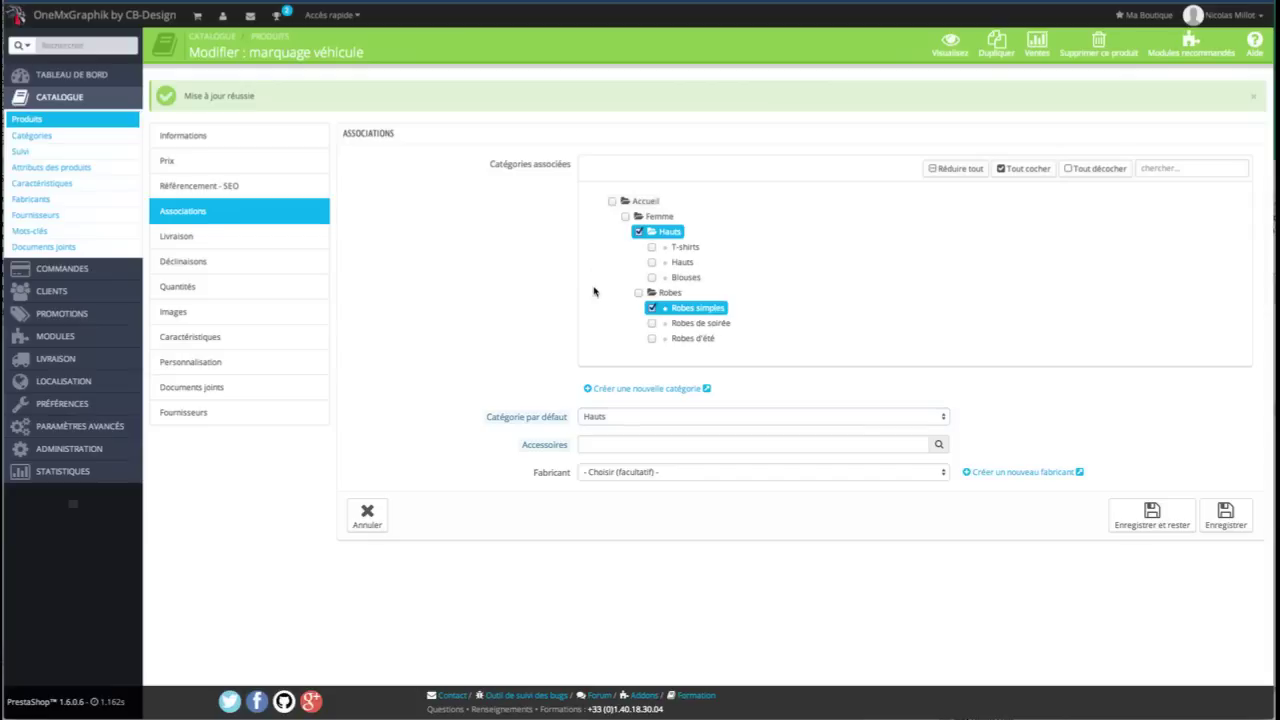
pyautogui.click(611, 202)
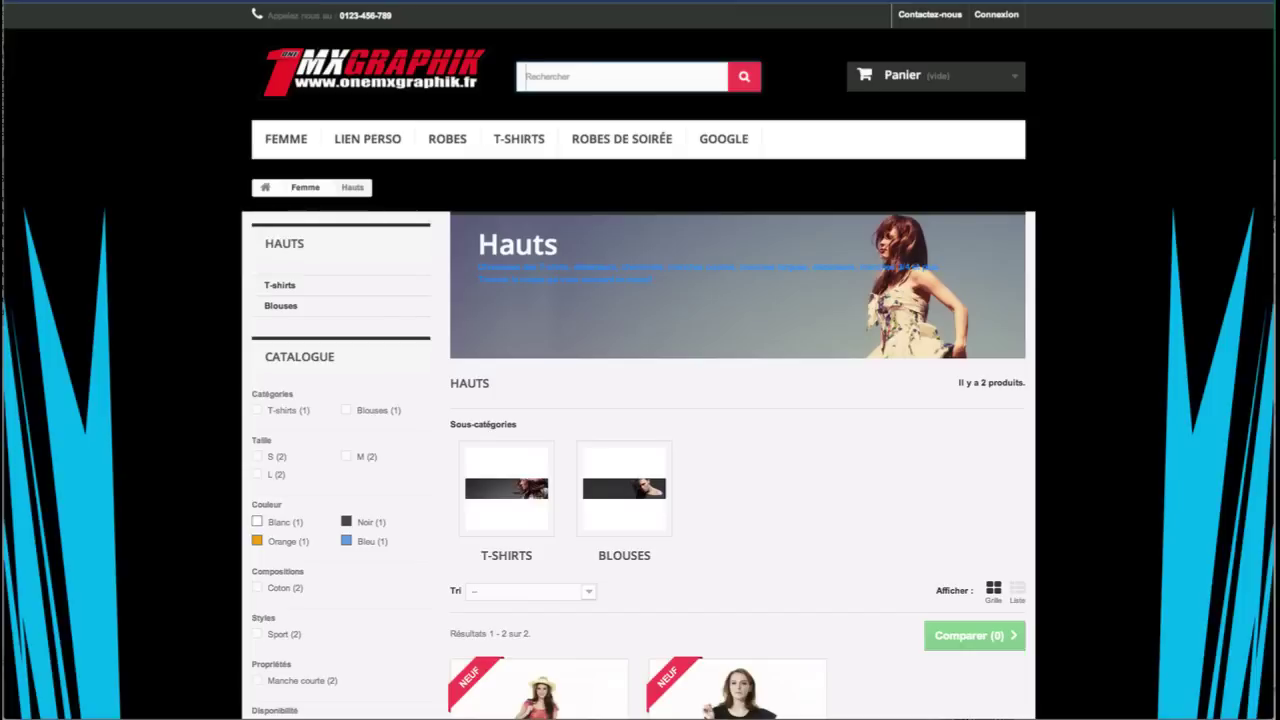
# - Switch to the shop's storefront and examine the new products on its home page
pyautogui.scroll(-1, 640, 360)
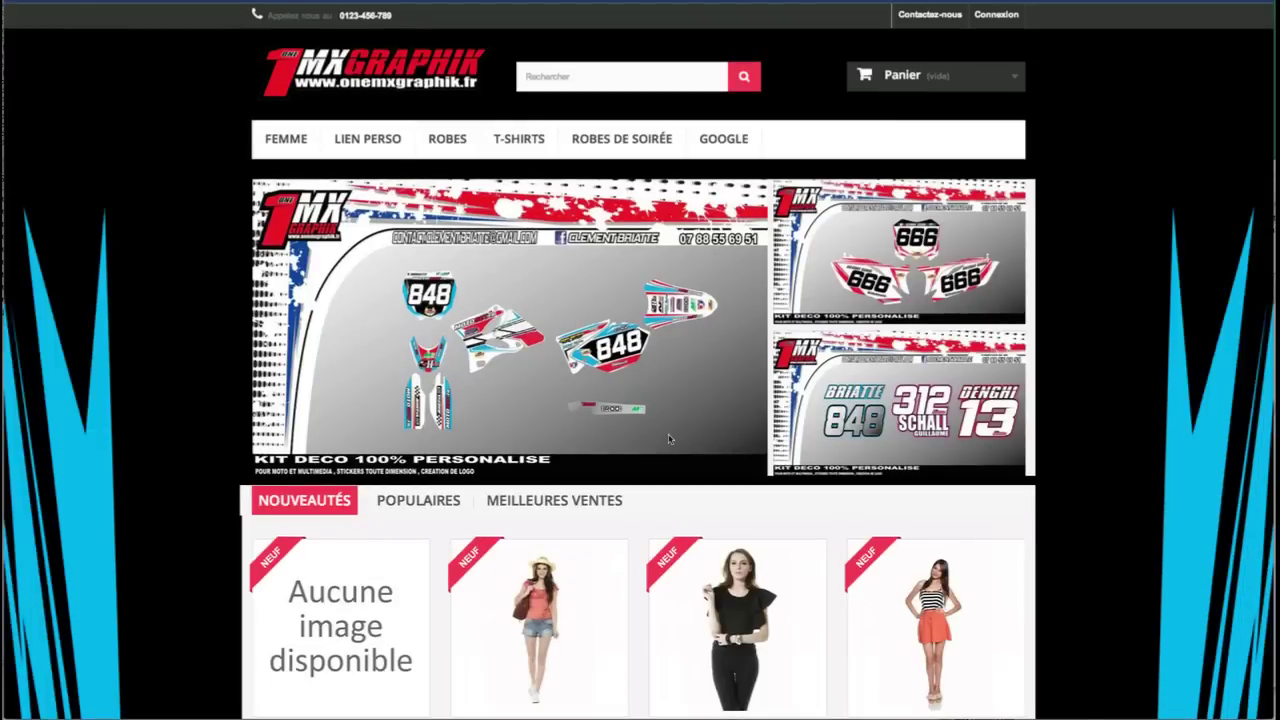
# - Look through the storefront's Nouveautés products, return to the product's associations and review the default category choices, keeping Hauts
pyautogui.scroll(-7, 670, 439)
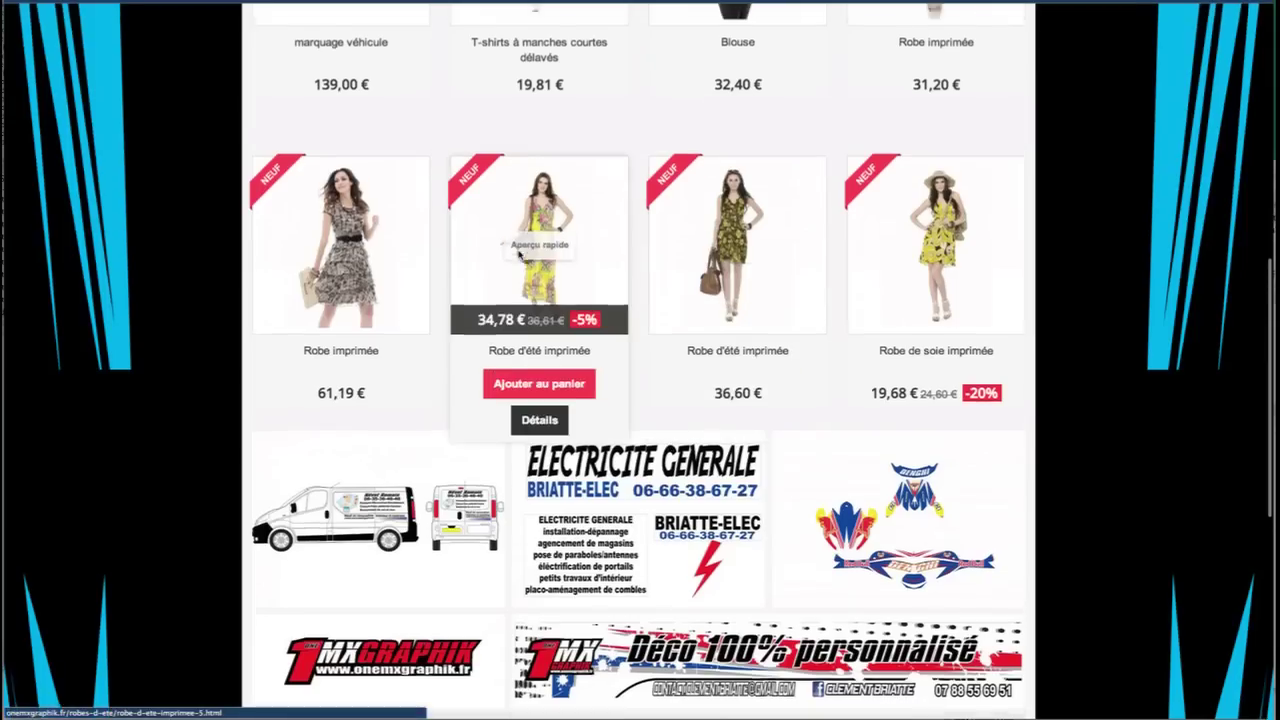
pyautogui.scroll(6, 519, 255)
pyautogui.scroll(-1, 335, 597)
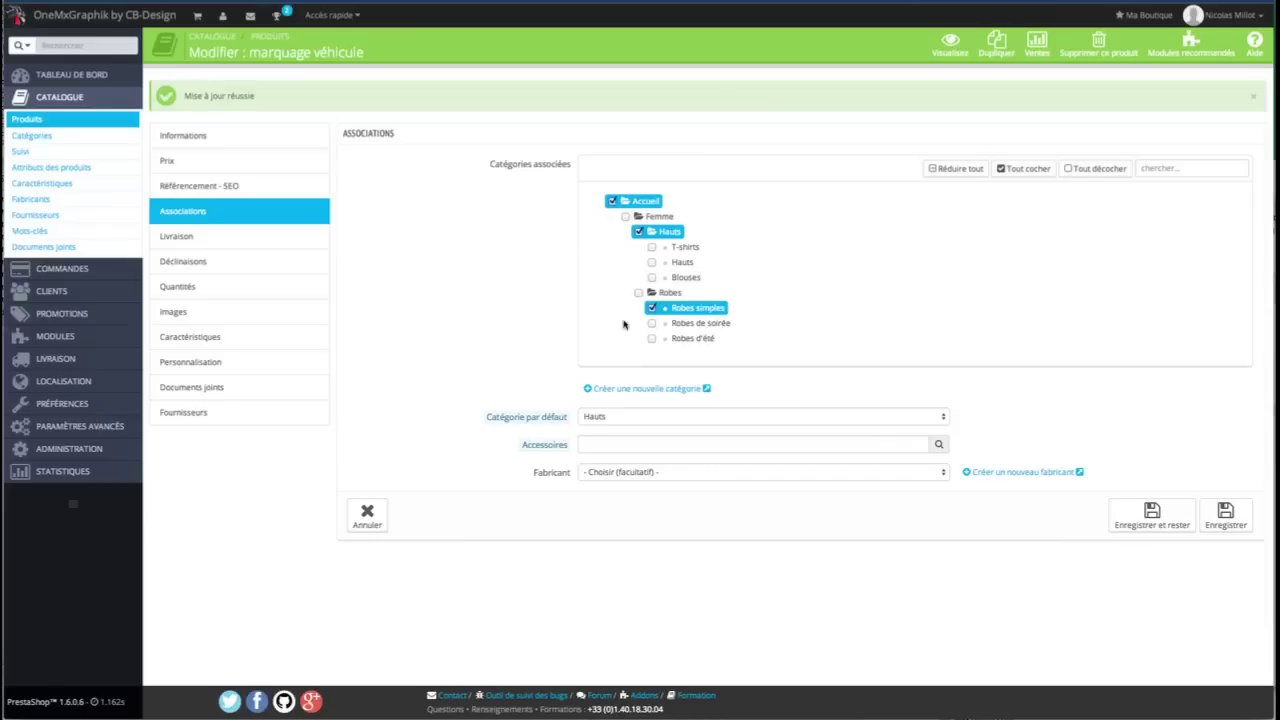
pyautogui.click(613, 418)
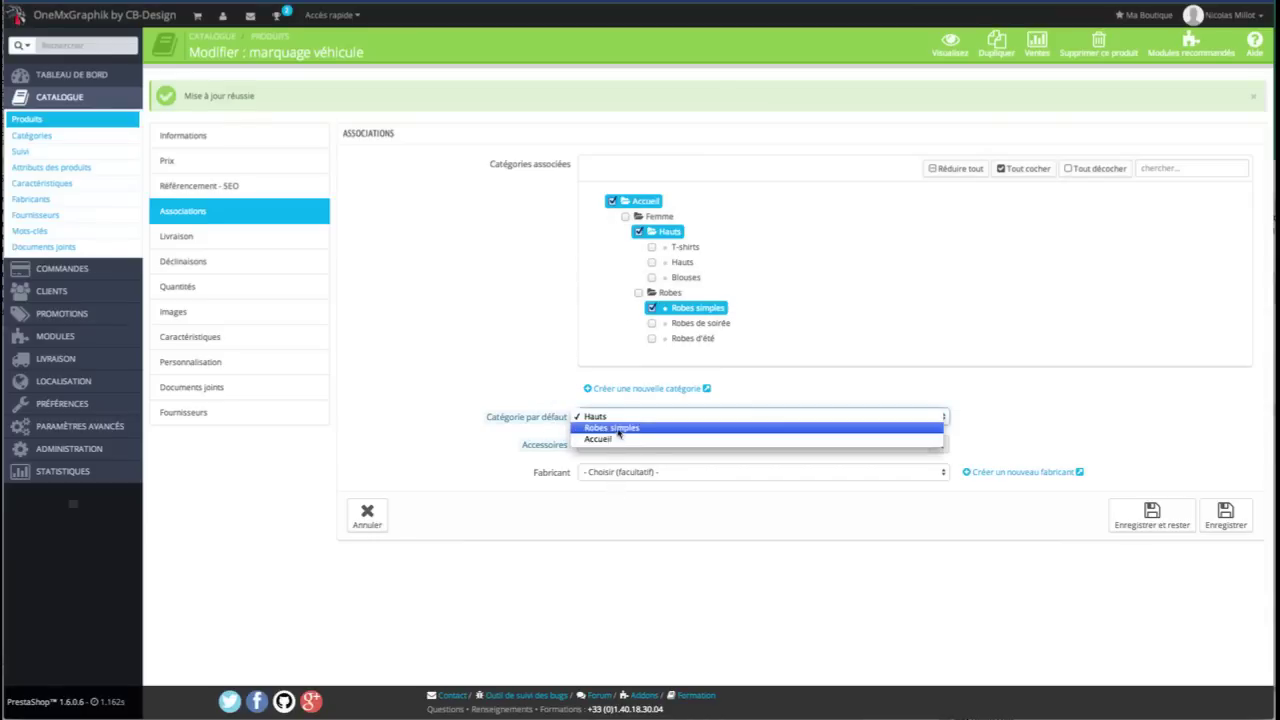
pyautogui.click(617, 418)
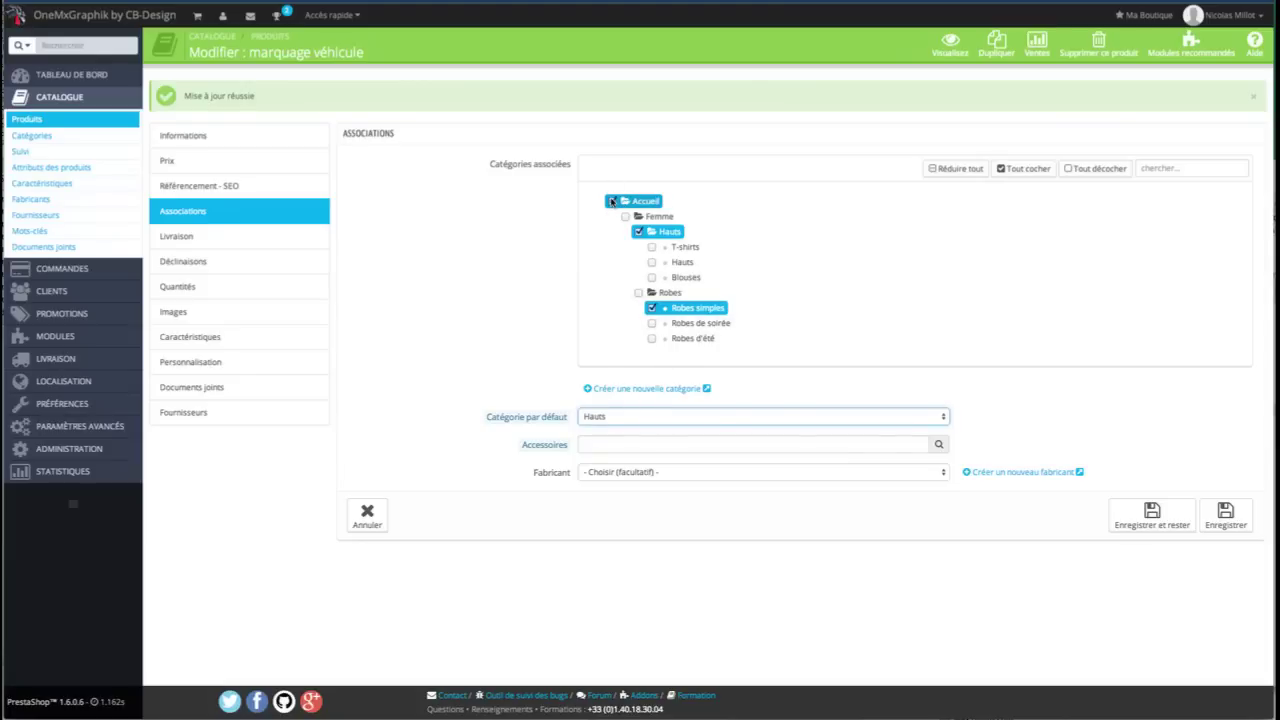
# - Examine the storefront page of the T-shirts à manches courtes délavés product, including its technical sheet and details
pyautogui.click(724, 445)
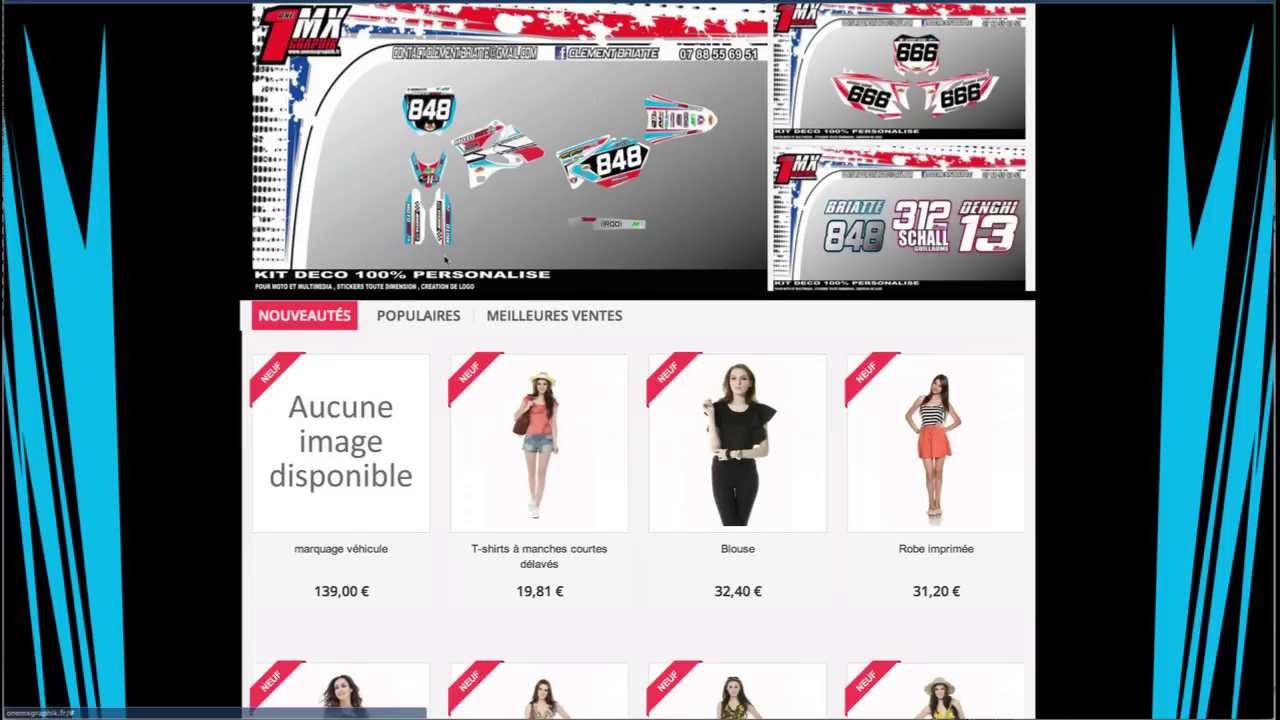
pyautogui.moveTo(563, 371)
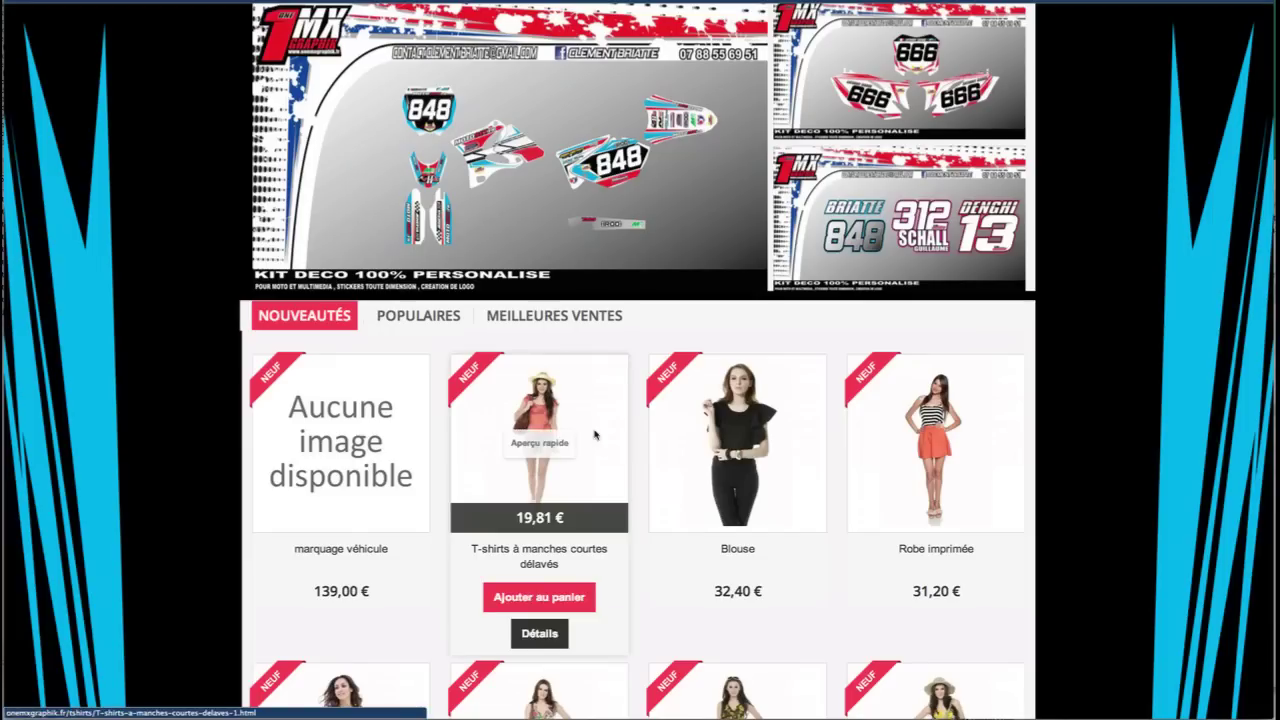
pyautogui.click(577, 417)
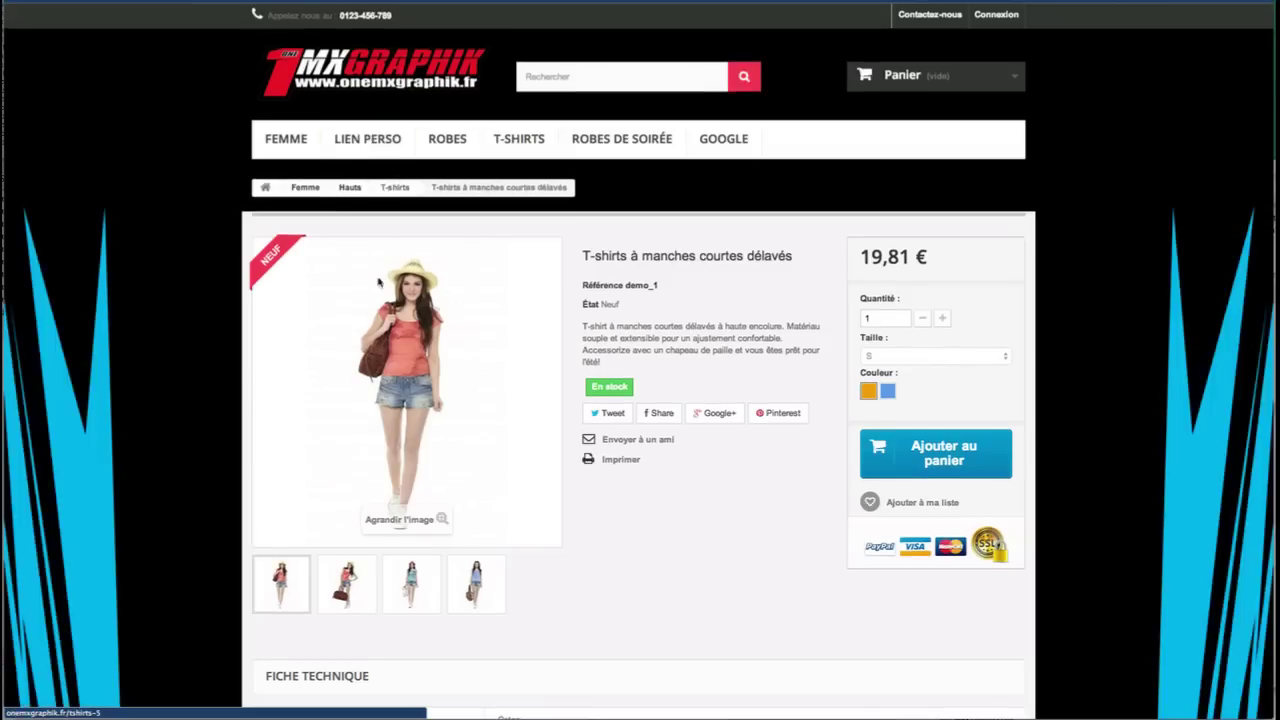
pyautogui.scroll(-5, 598, 363)
pyautogui.scroll(3, 608, 363)
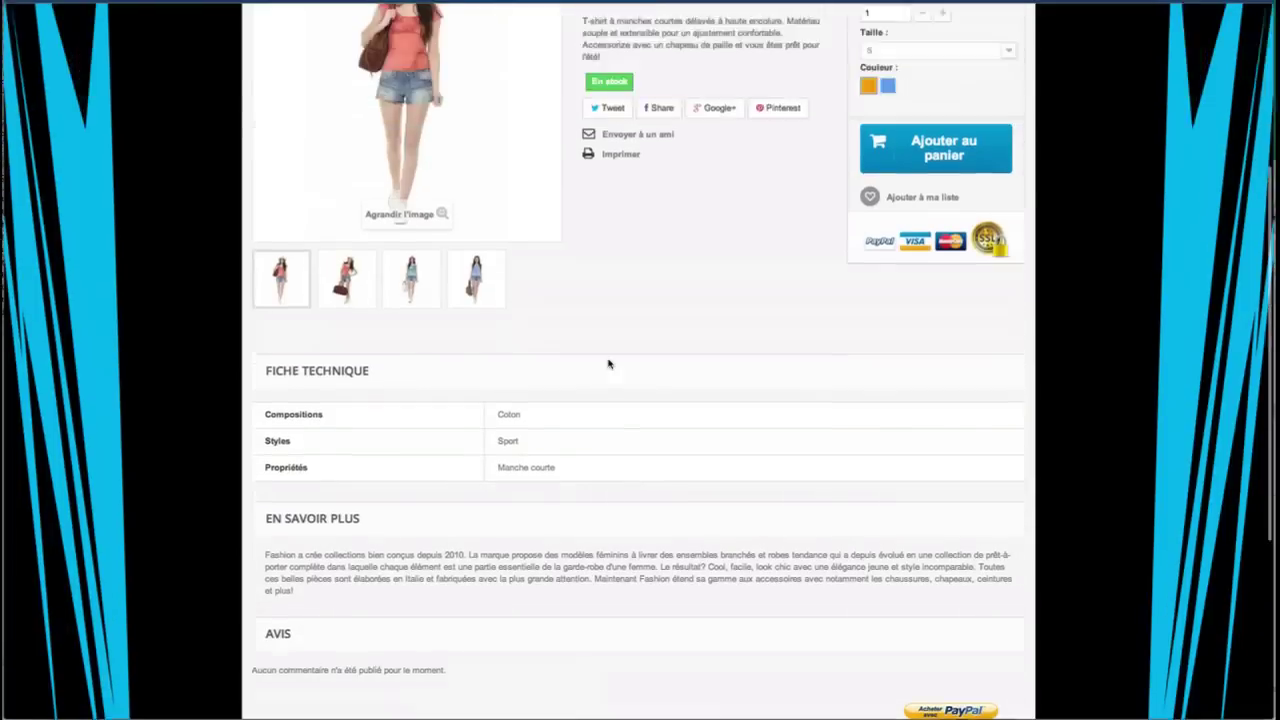
pyautogui.scroll(1, 330, 269)
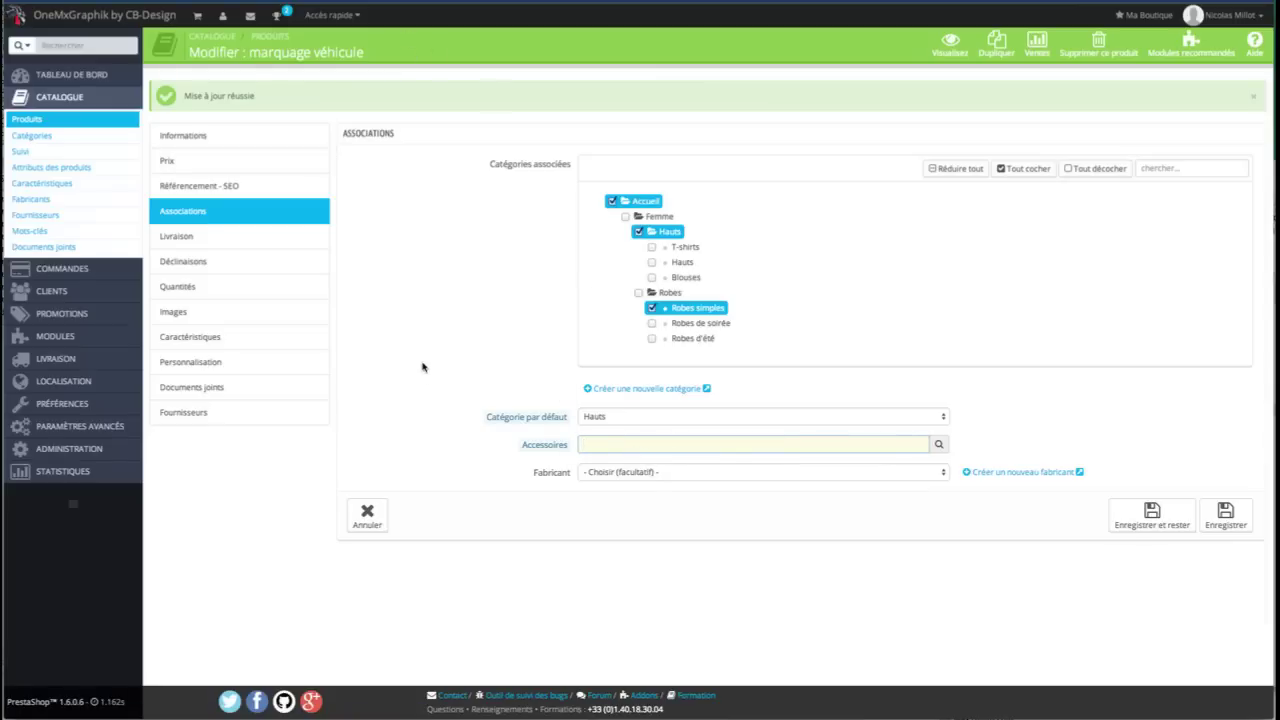
# - Add T-shirts à manches courtes délavés as an accessory, leave the manufacturer unselected, and save while staying on the product
pyautogui.write('-shi')
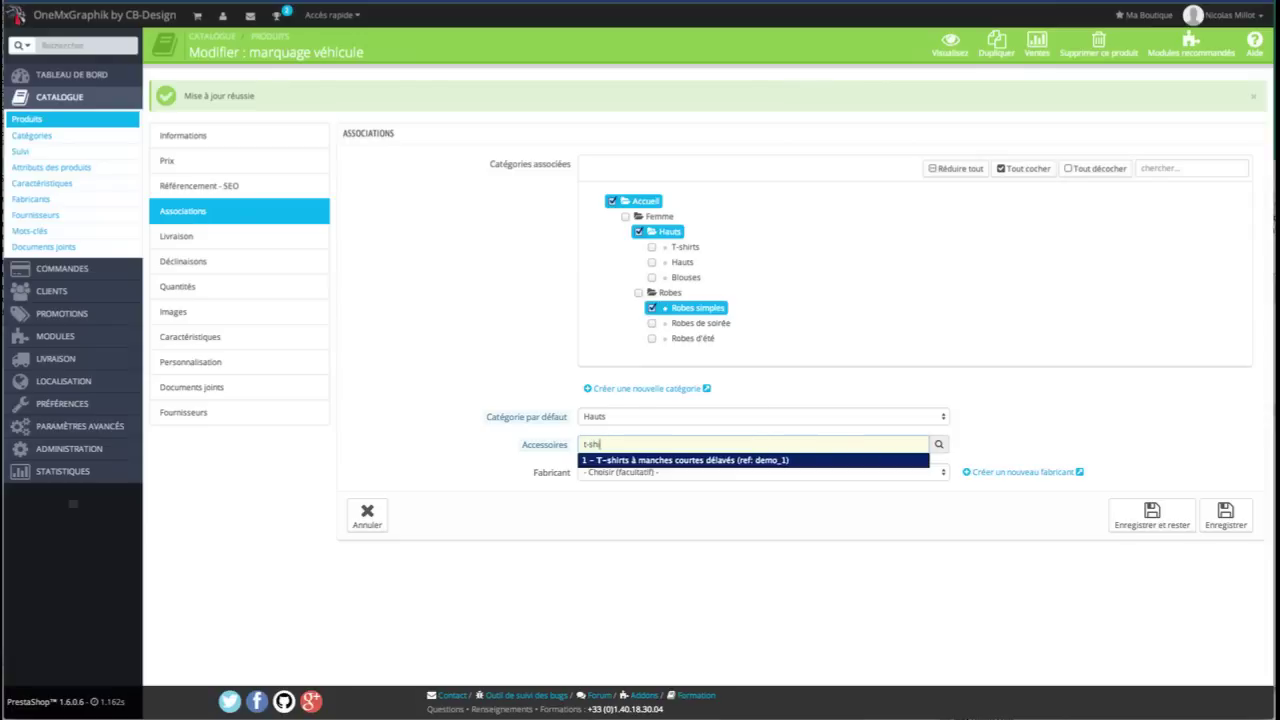
pyautogui.click(670, 462)
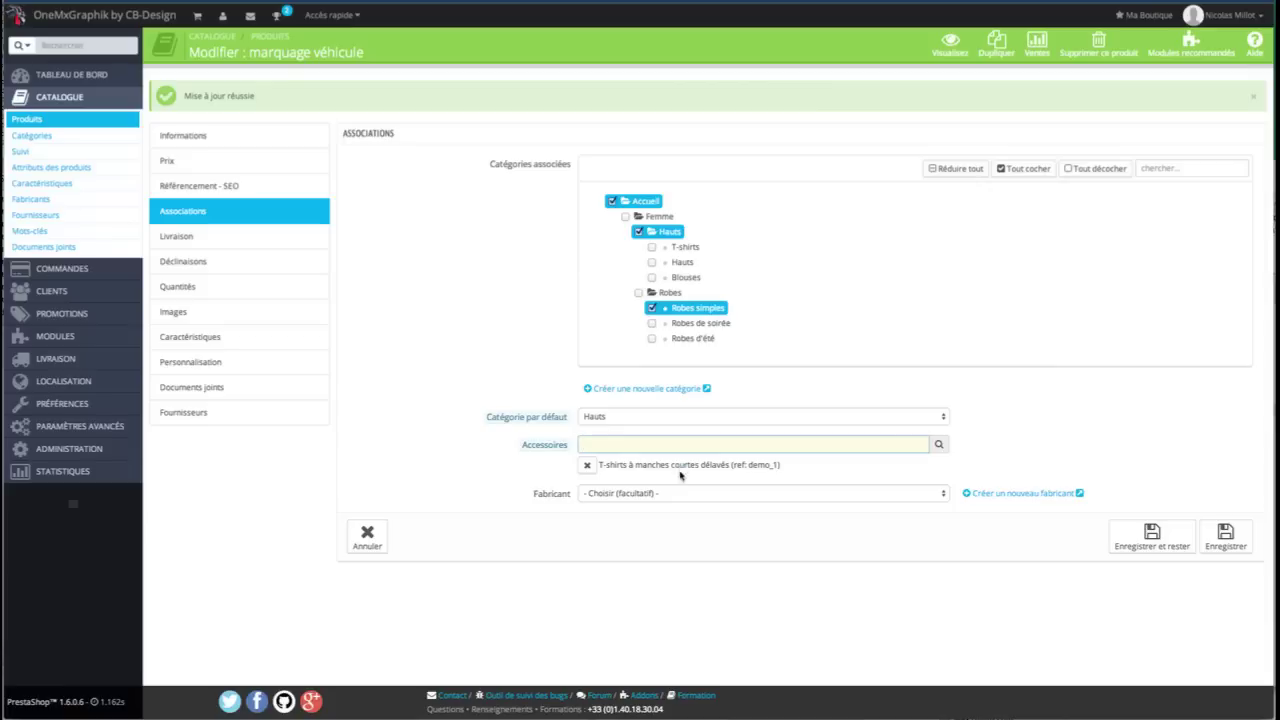
pyautogui.click(916, 500)
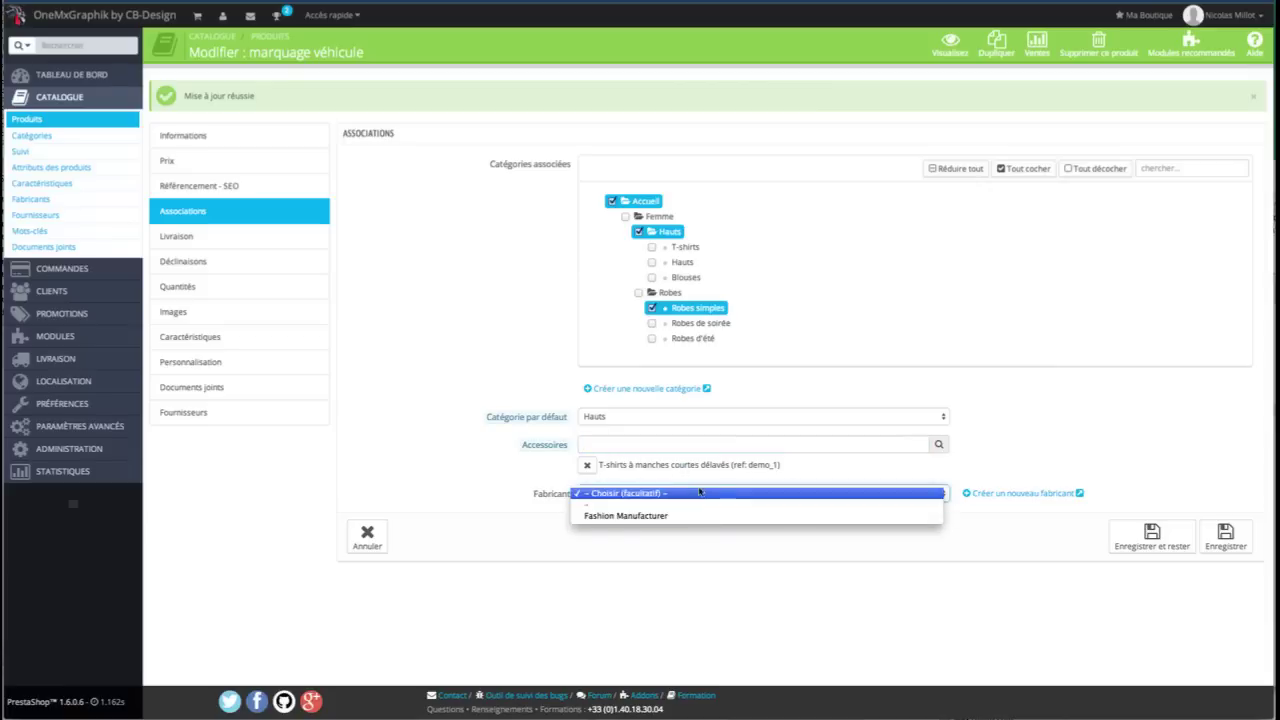
pyautogui.click(620, 493)
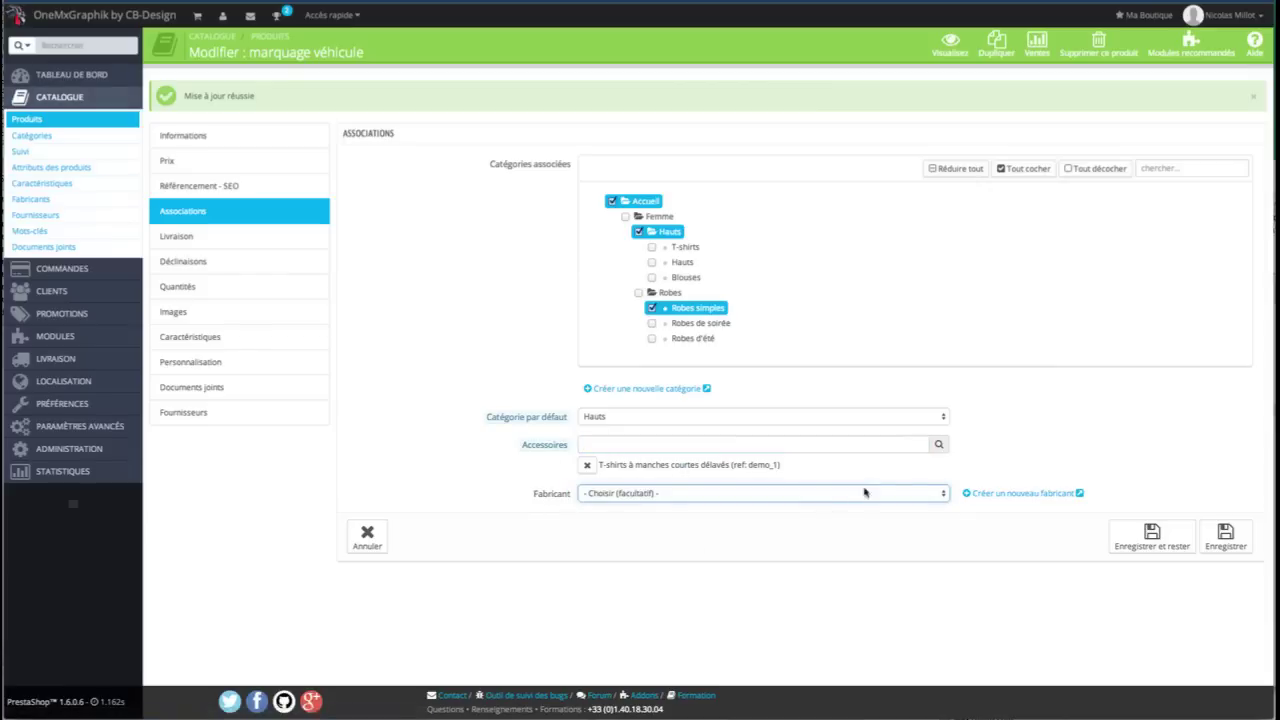
pyautogui.click(1153, 545)
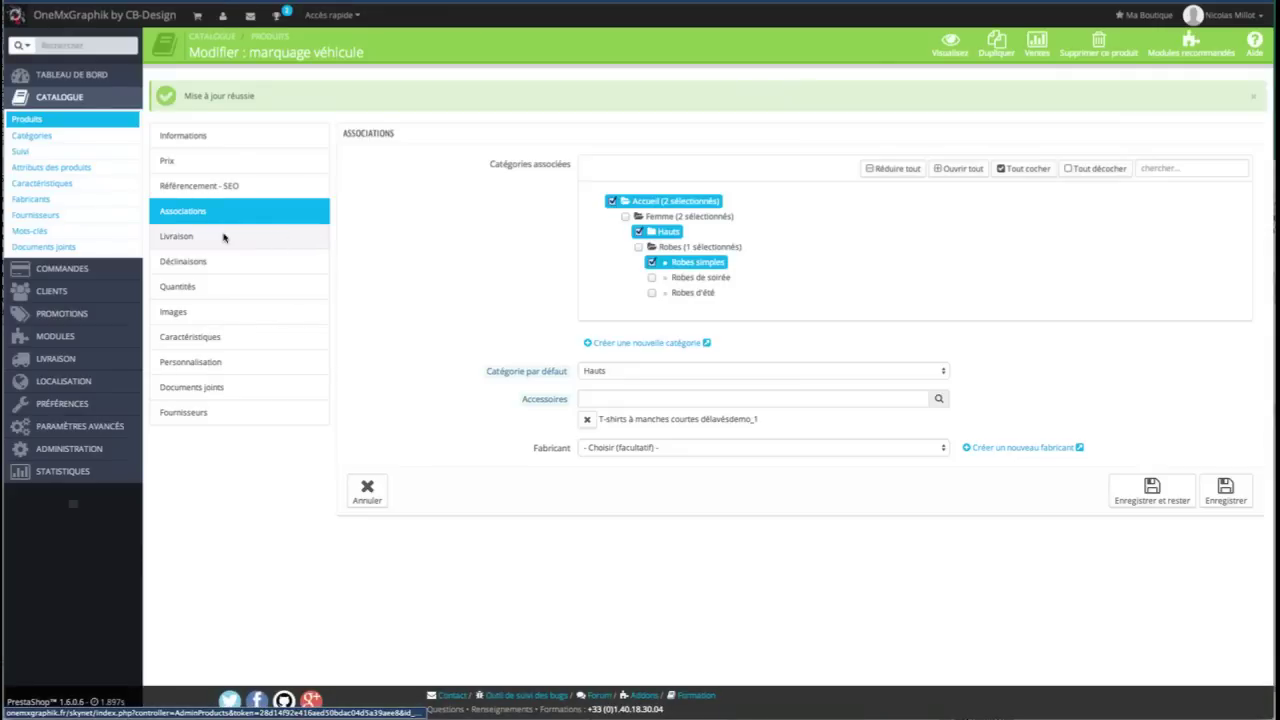
# - Review the product's shipping settings for package size, weight and carriers, as well as its variations (Déclinaisons)
pyautogui.click(224, 237)
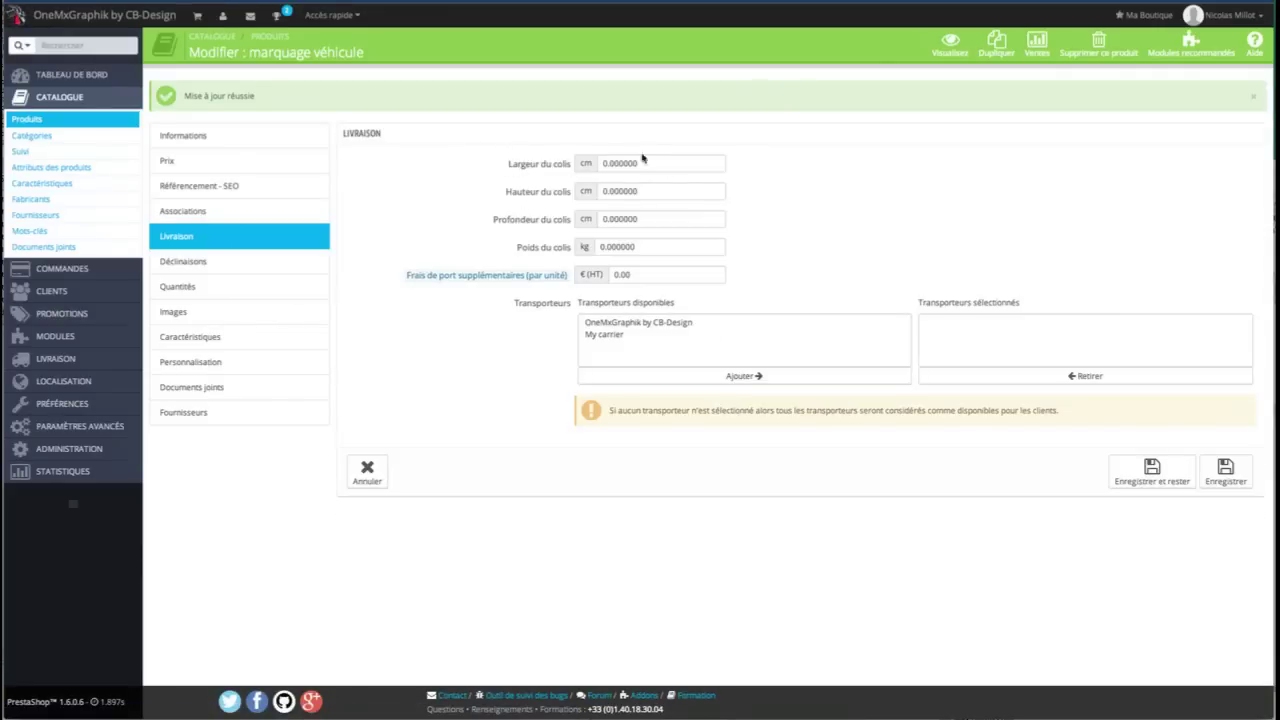
pyautogui.click(636, 250)
pyautogui.click(600, 250)
pyautogui.click(236, 265)
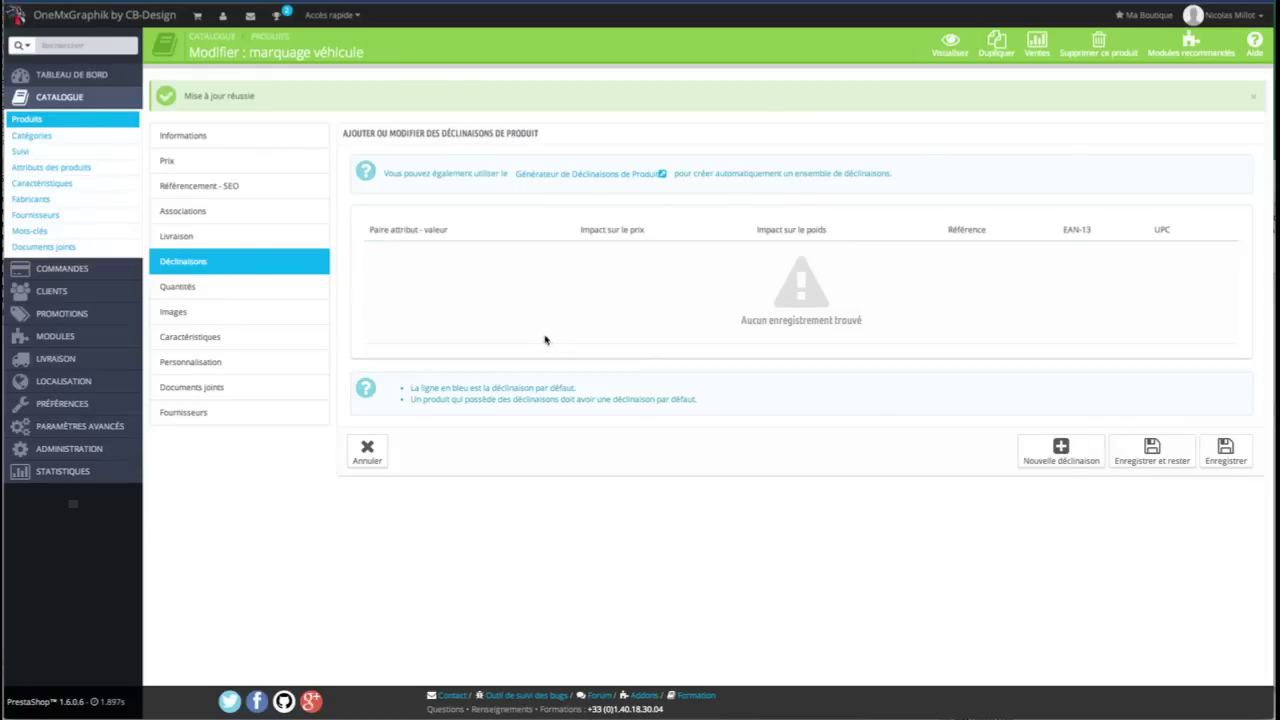
# - Set the product's available quantity to 999999 and accept orders when it is out of stock
pyautogui.click(223, 289)
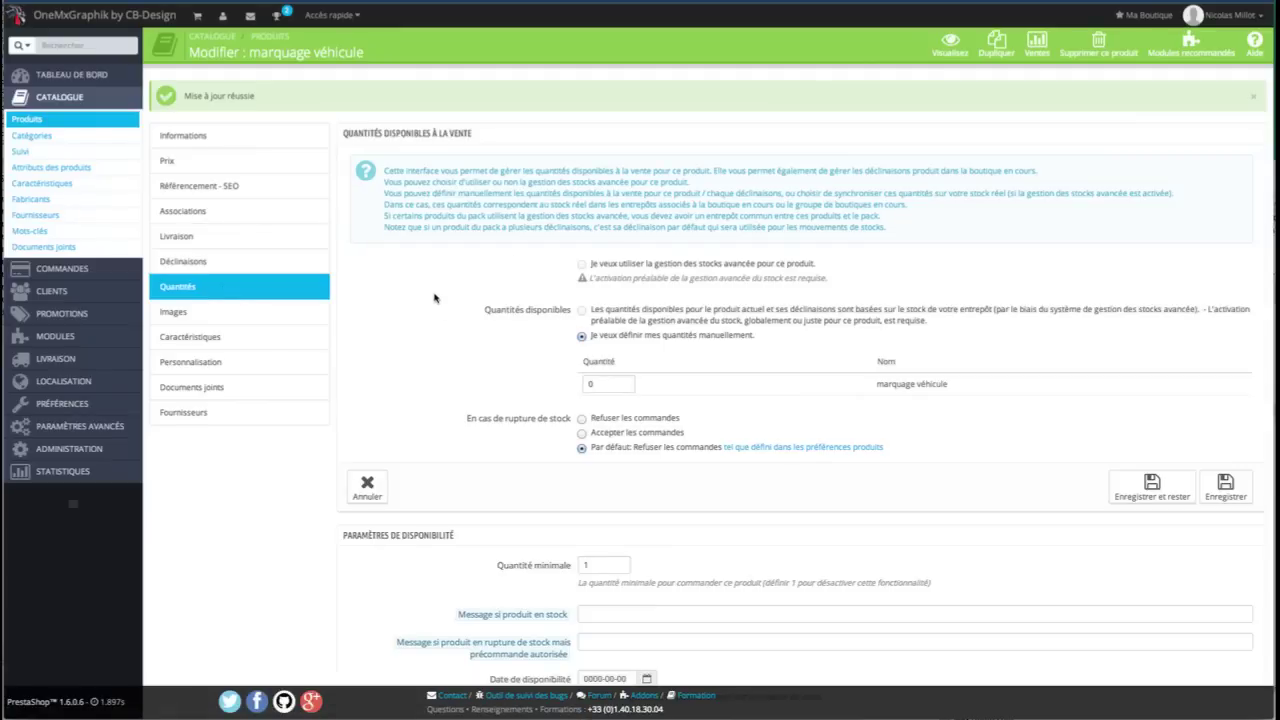
pyautogui.scroll(-1, 484, 354)
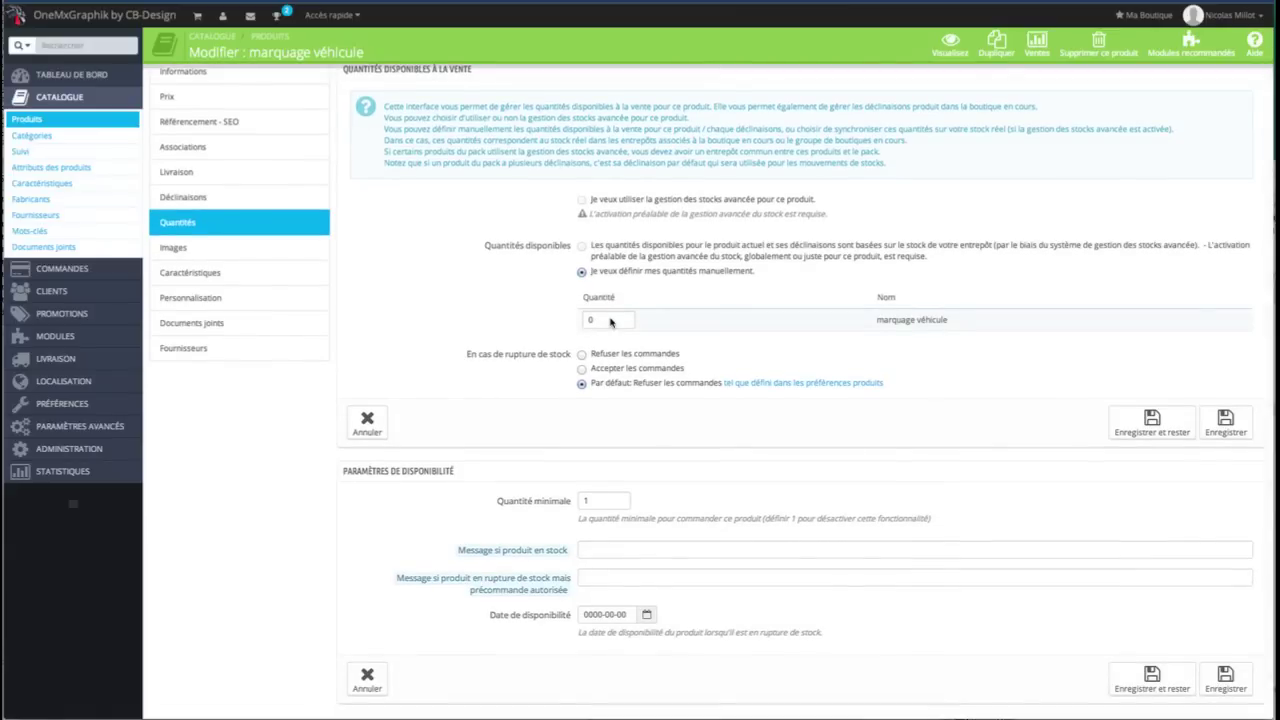
pyautogui.scroll(1, 611, 321)
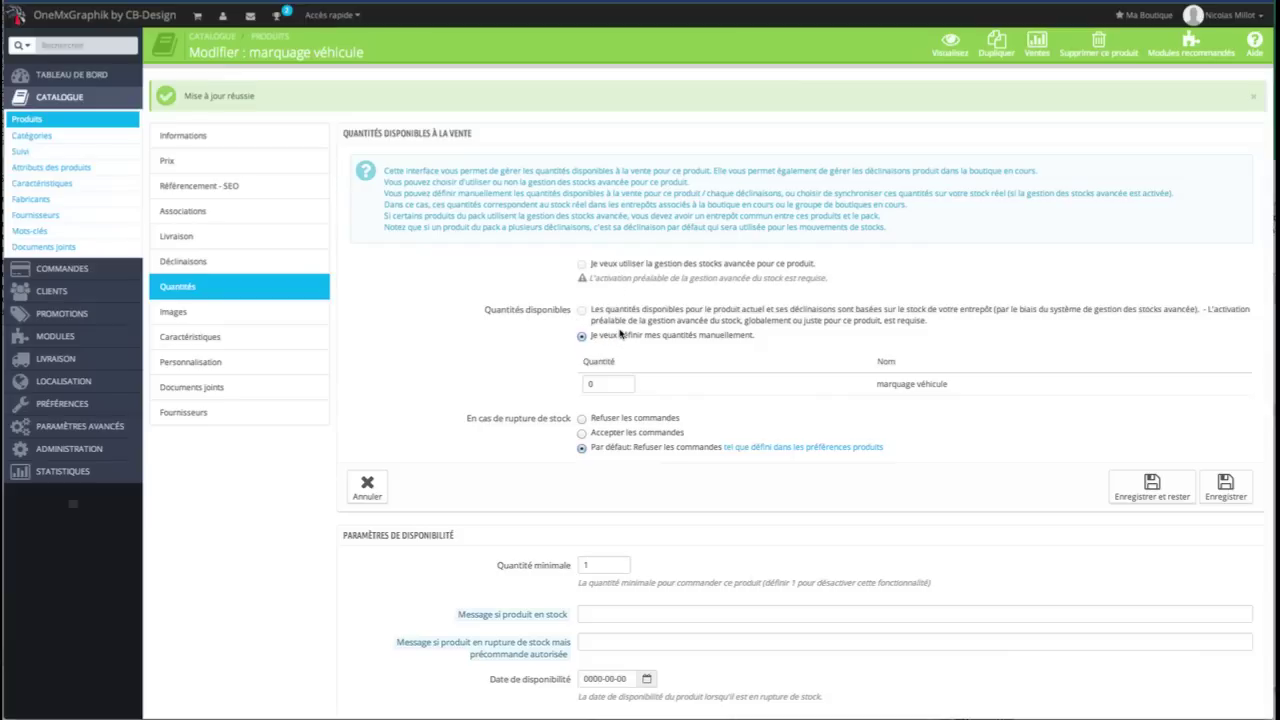
pyautogui.doubleClick(594, 384)
pyautogui.write('999999')
pyautogui.click(582, 436)
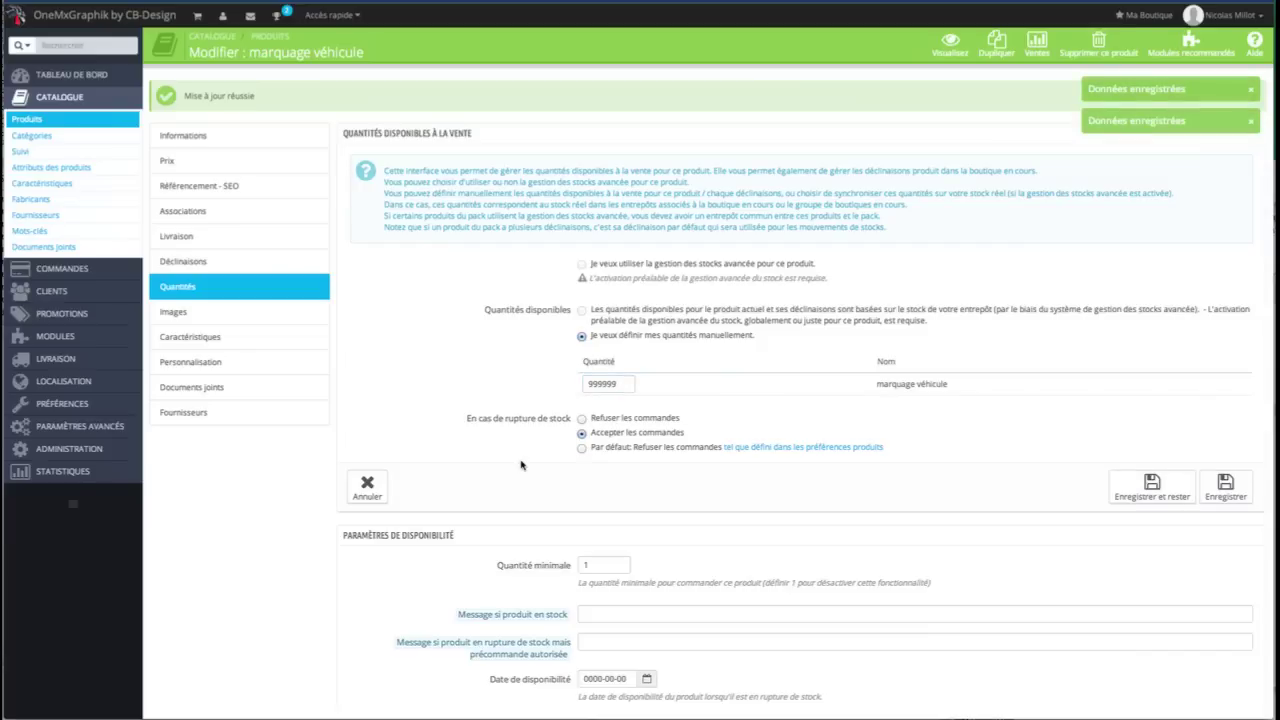
# - Set the in-stock message to "En stock - Expédié sous 24h", the out-of-stock message to "Délai d'expédition : 7 à 15 jours ouvrés", and save
pyautogui.scroll(-2, 520, 464)
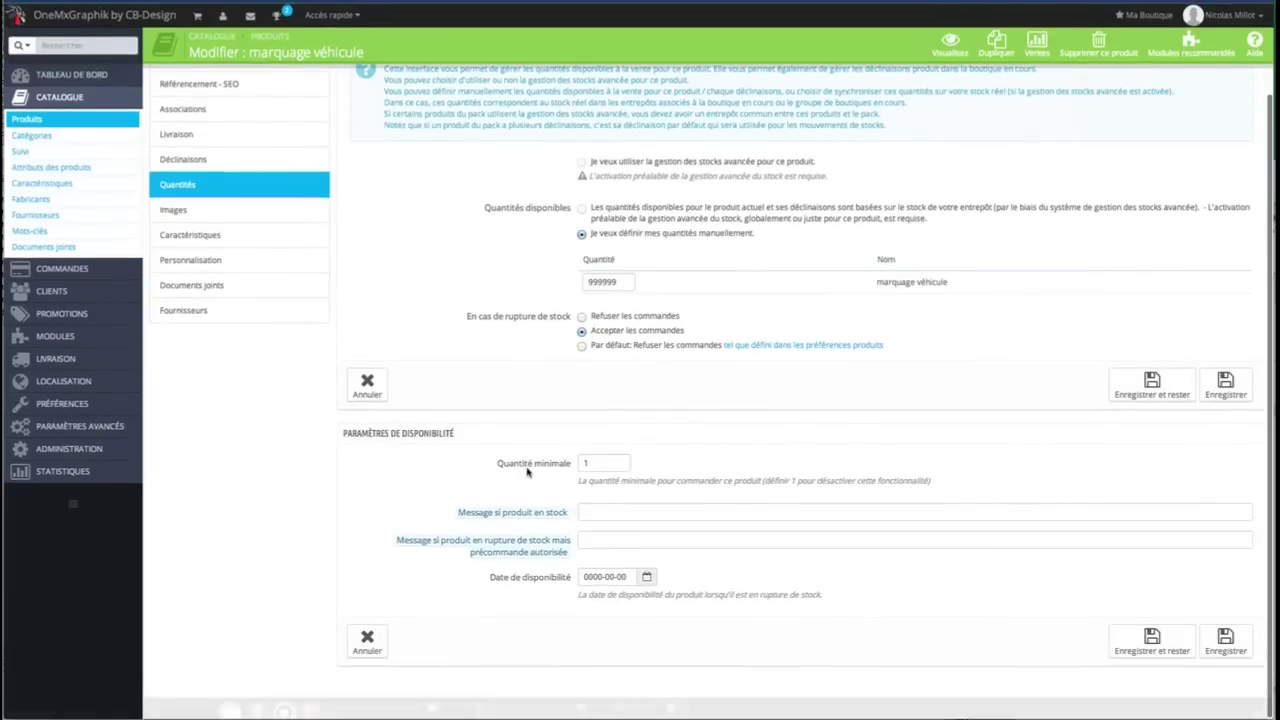
pyautogui.click(598, 463)
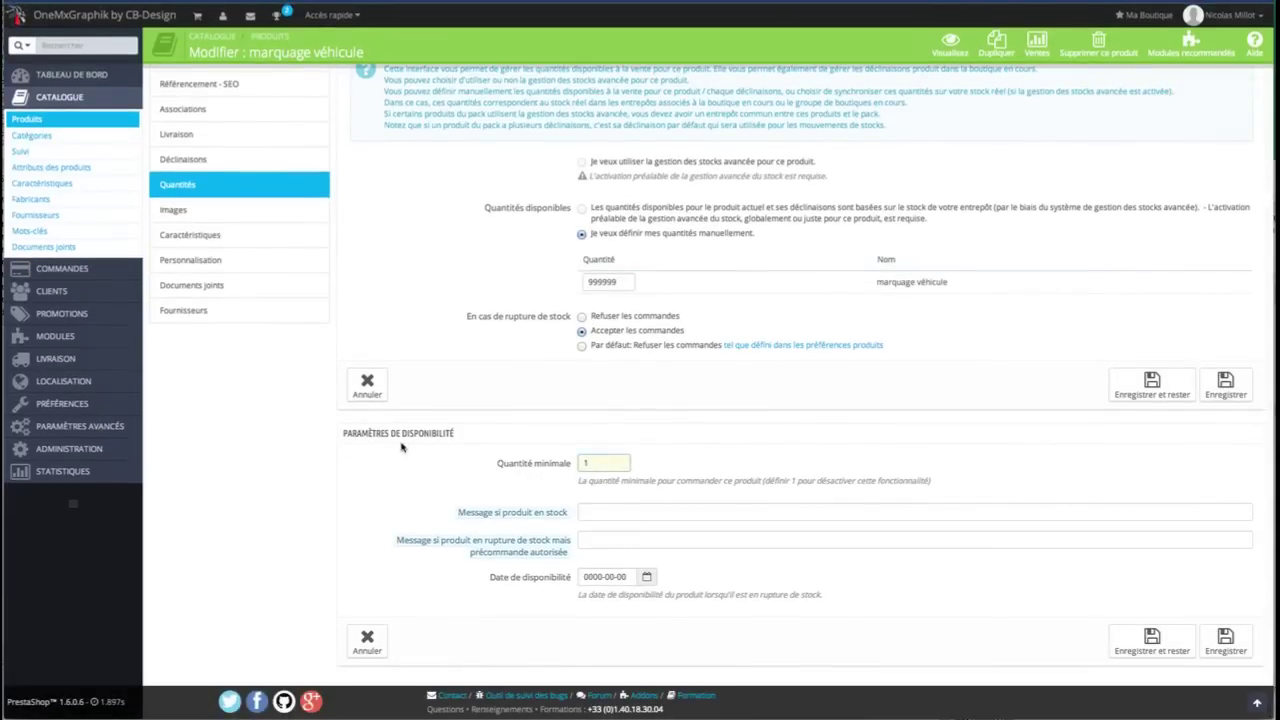
pyautogui.click(600, 513)
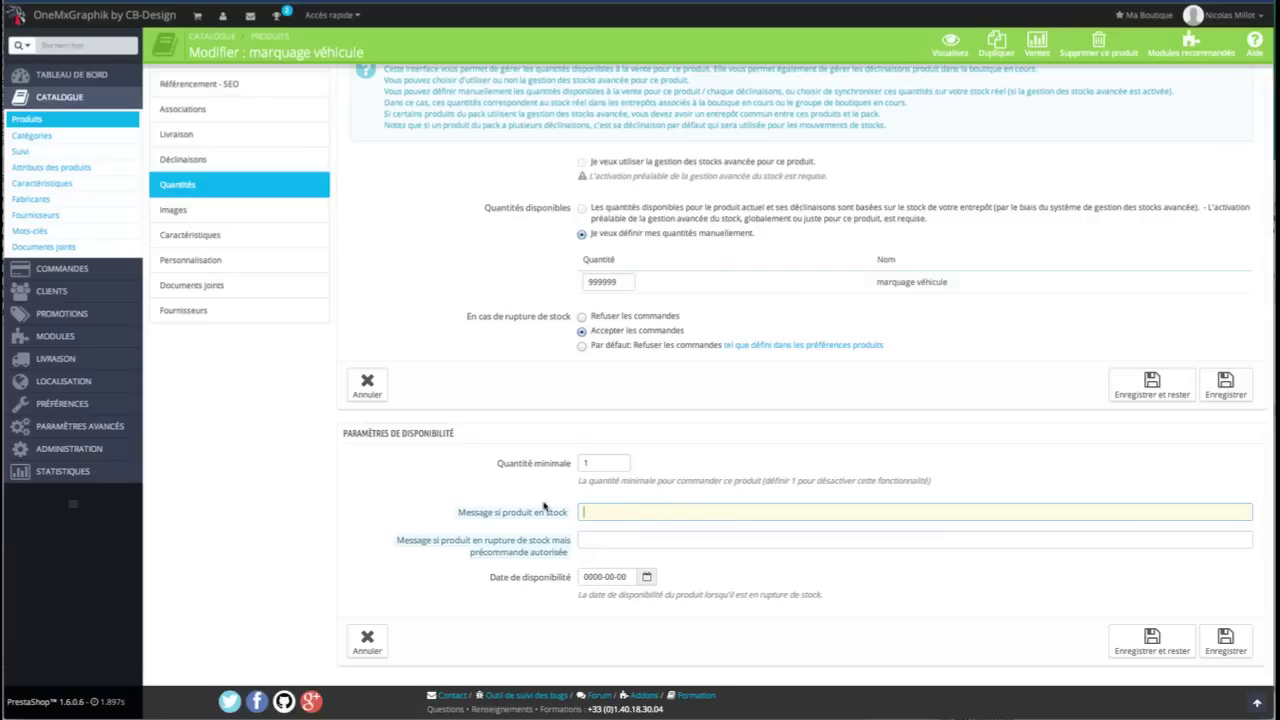
pyautogui.click(598, 515)
pyautogui.click(619, 530)
pyautogui.click(599, 546)
pyautogui.click(608, 558)
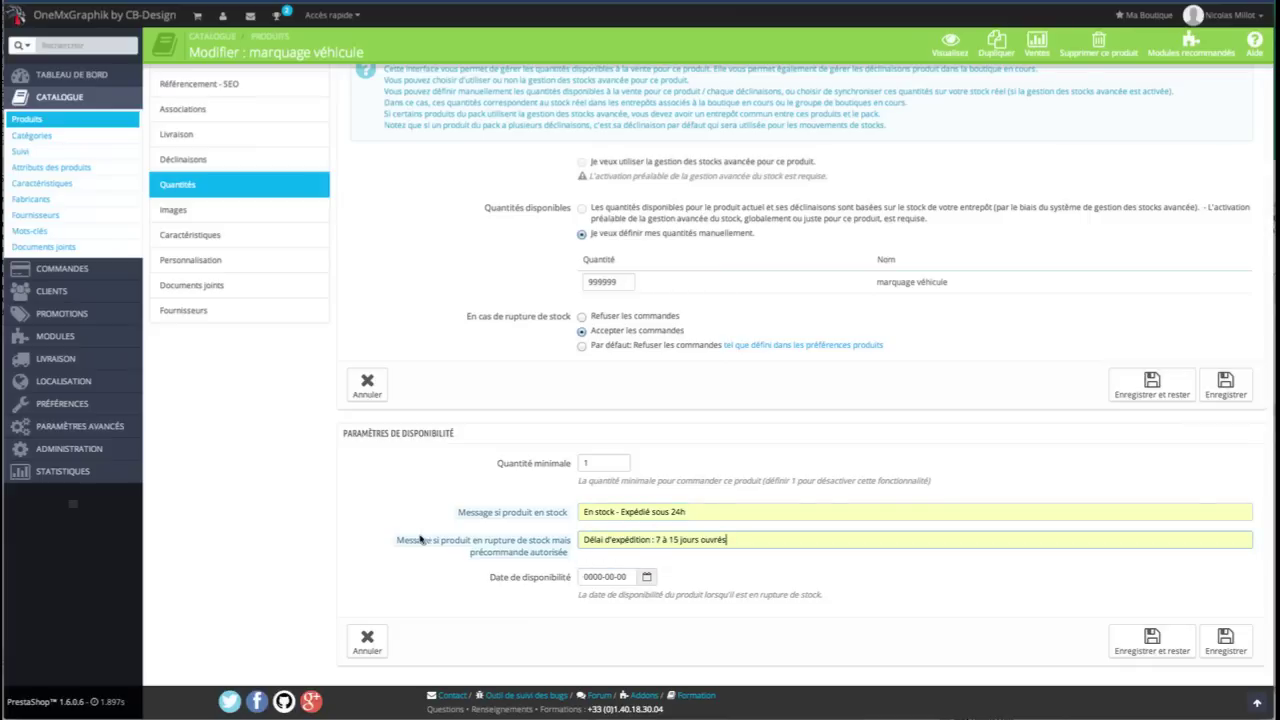
pyautogui.moveTo(584, 540); pyautogui.dragTo(736, 541)
pyautogui.click(736, 541)
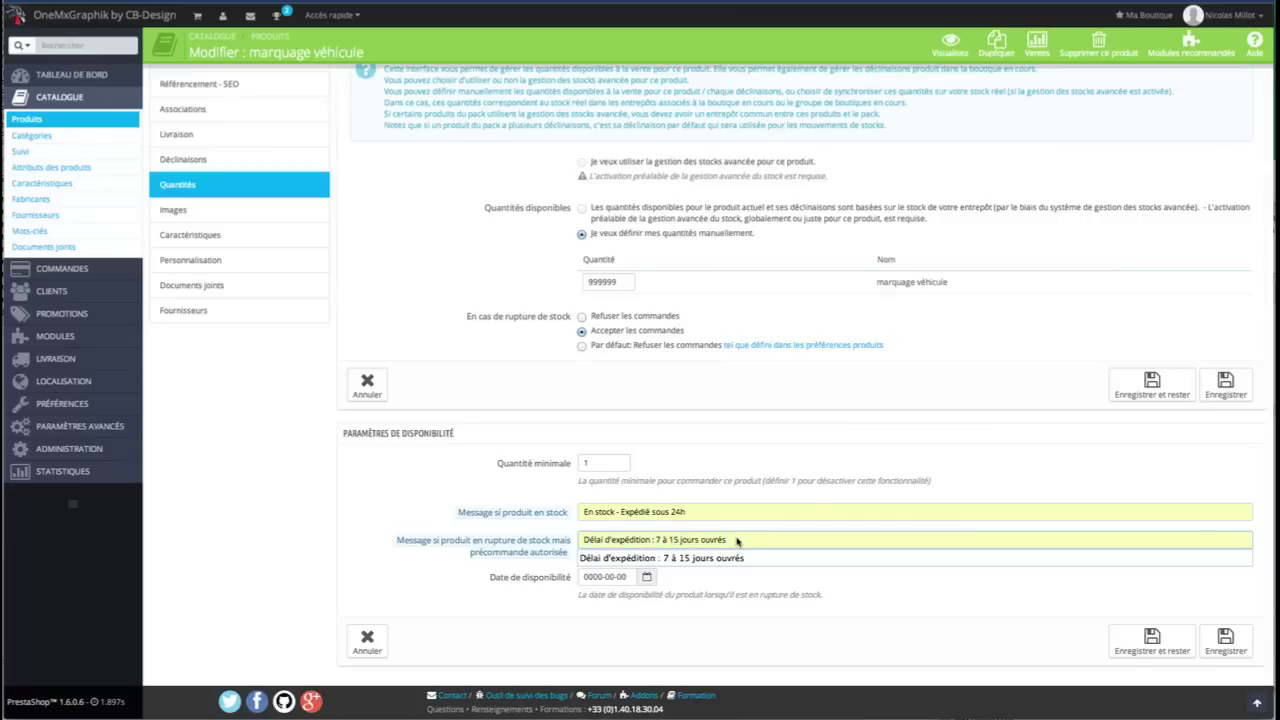
pyautogui.click(840, 598)
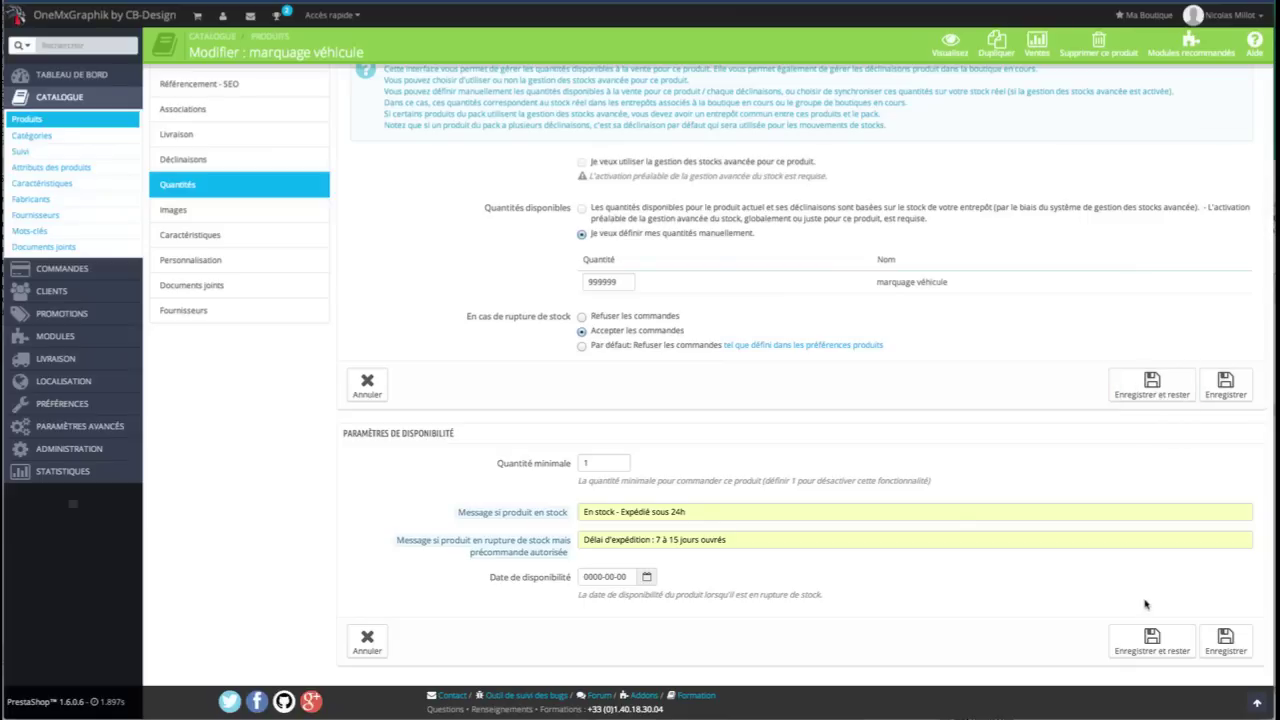
pyautogui.click(1143, 650)
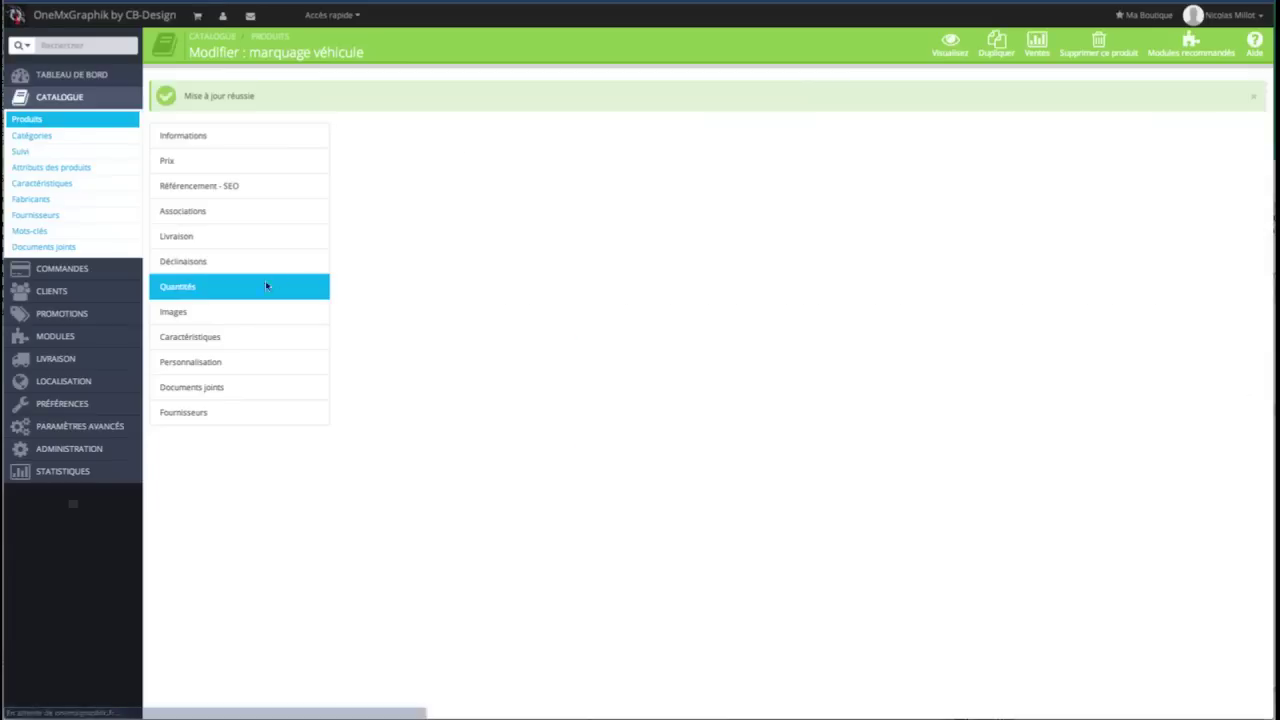
# - Select 383X267.jpg from the onemx folder as a new image for the product
pyautogui.click(212, 317)
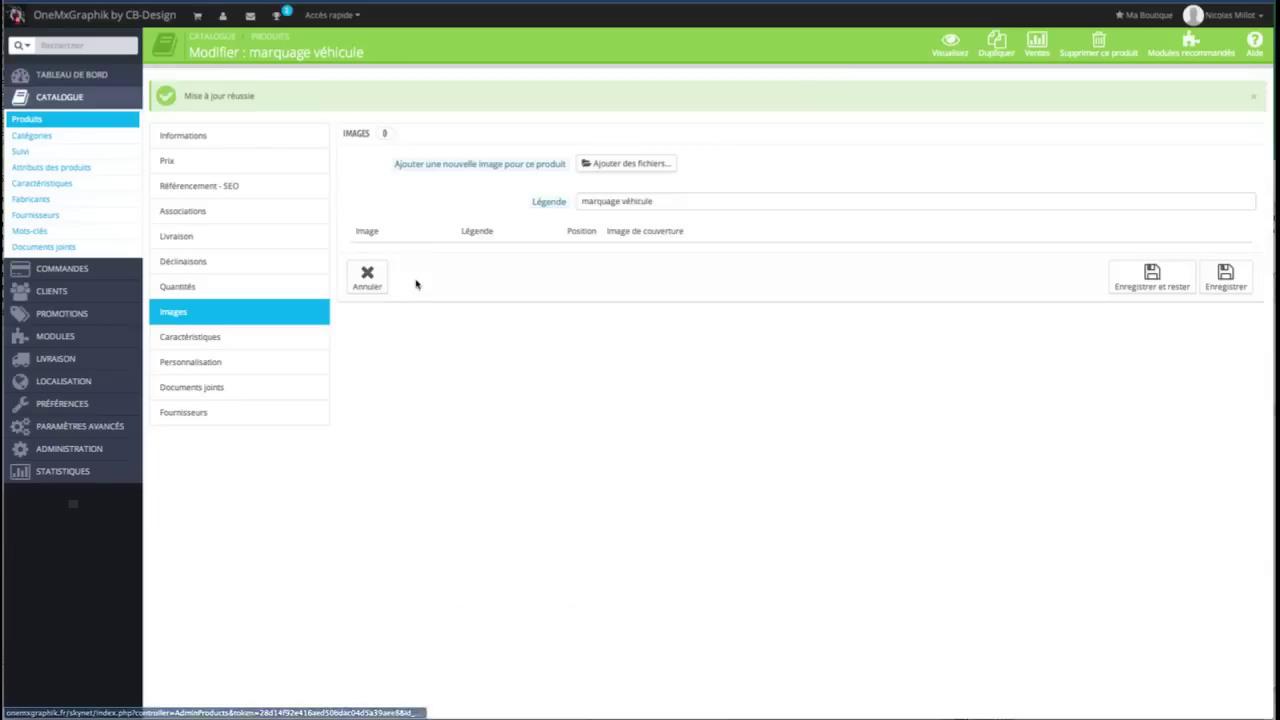
pyautogui.click(631, 164)
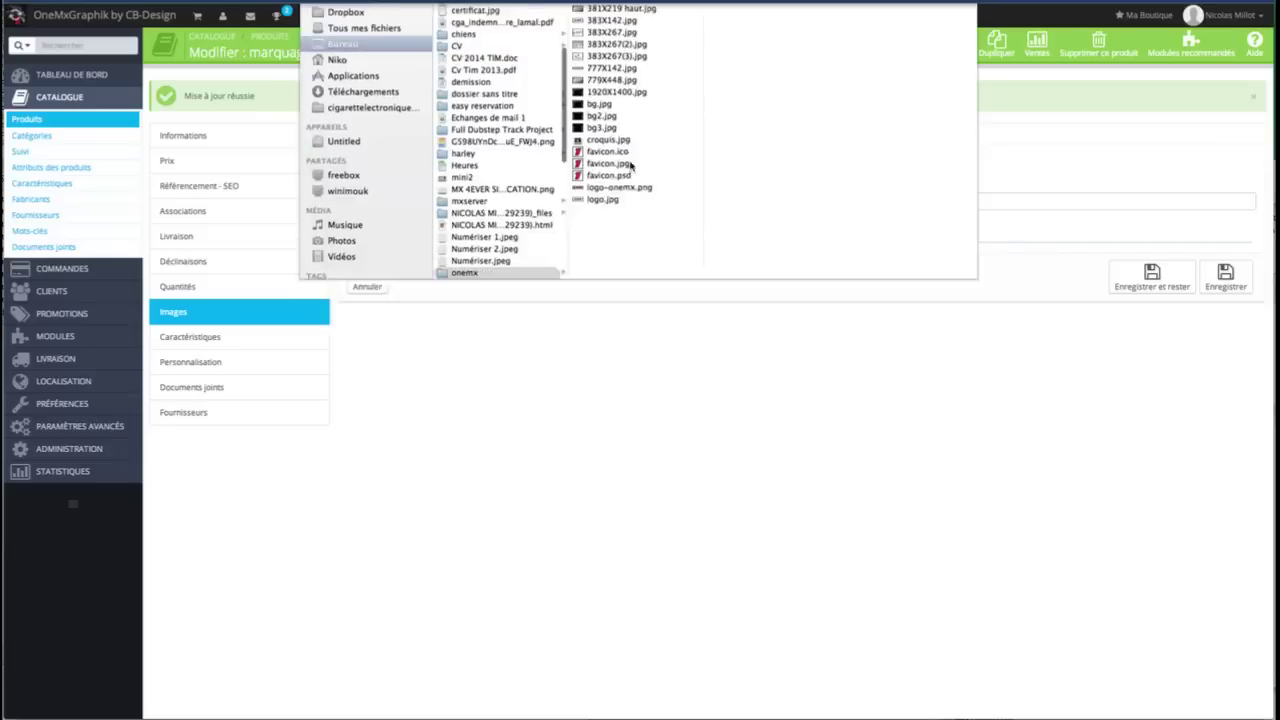
pyautogui.click(609, 98)
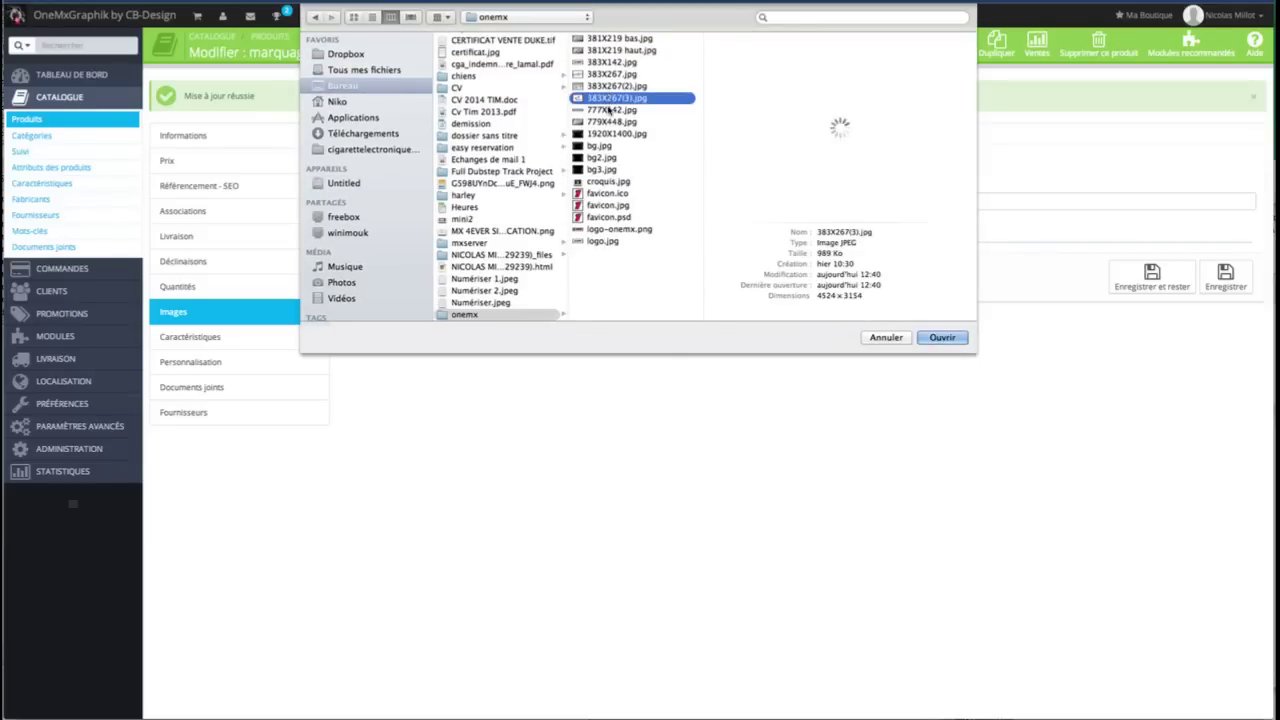
pyautogui.click(605, 75)
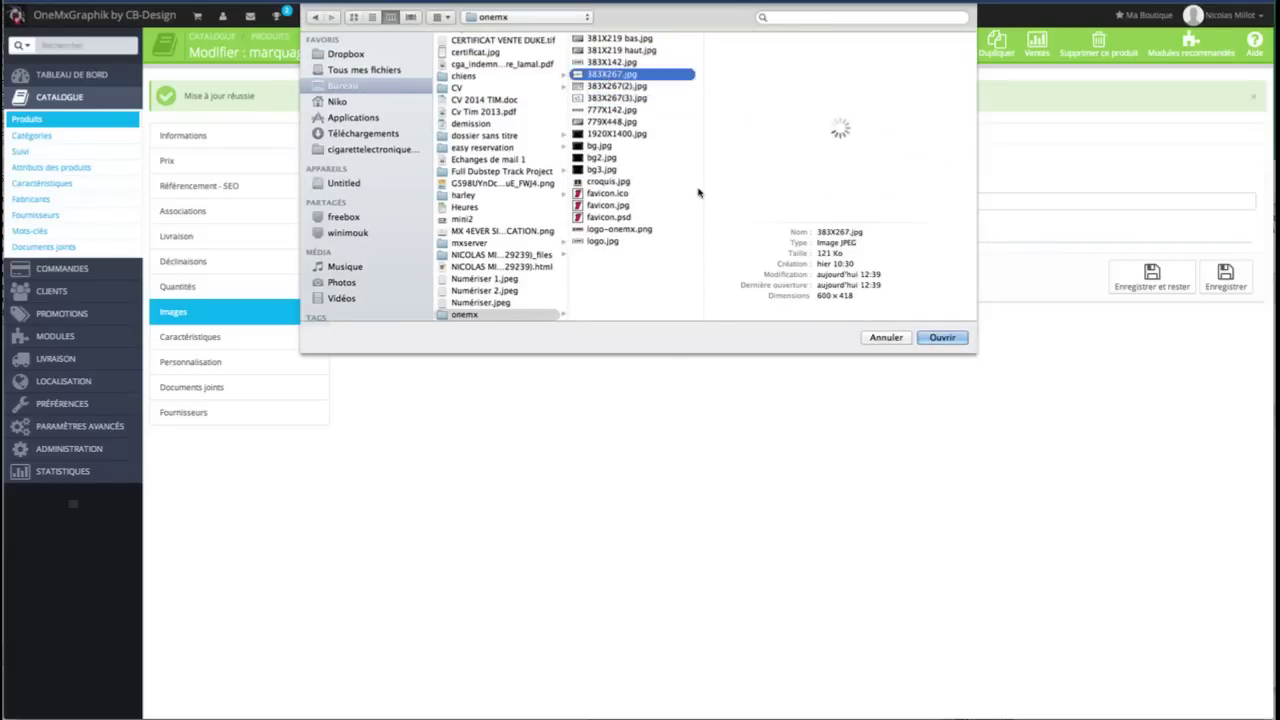
pyautogui.click(943, 338)
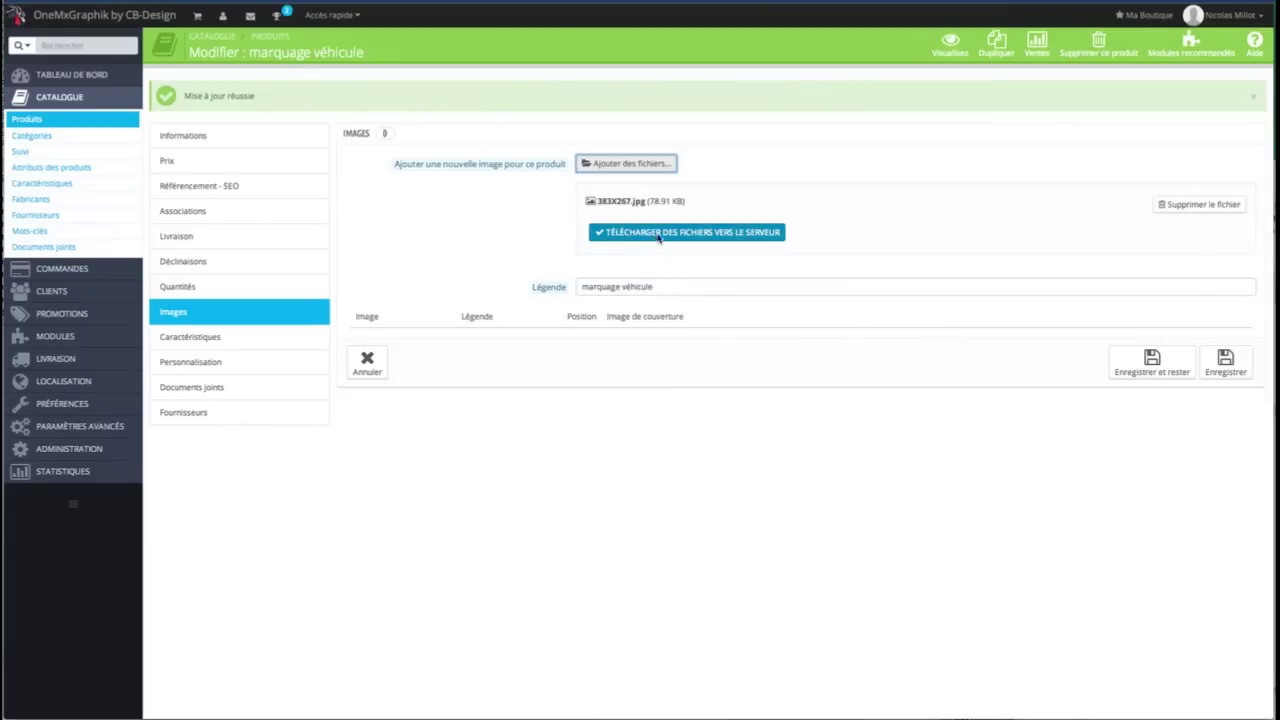
# - Add 383X267(3).jpg as a second product image and upload both files to the server
pyautogui.click(628, 163)
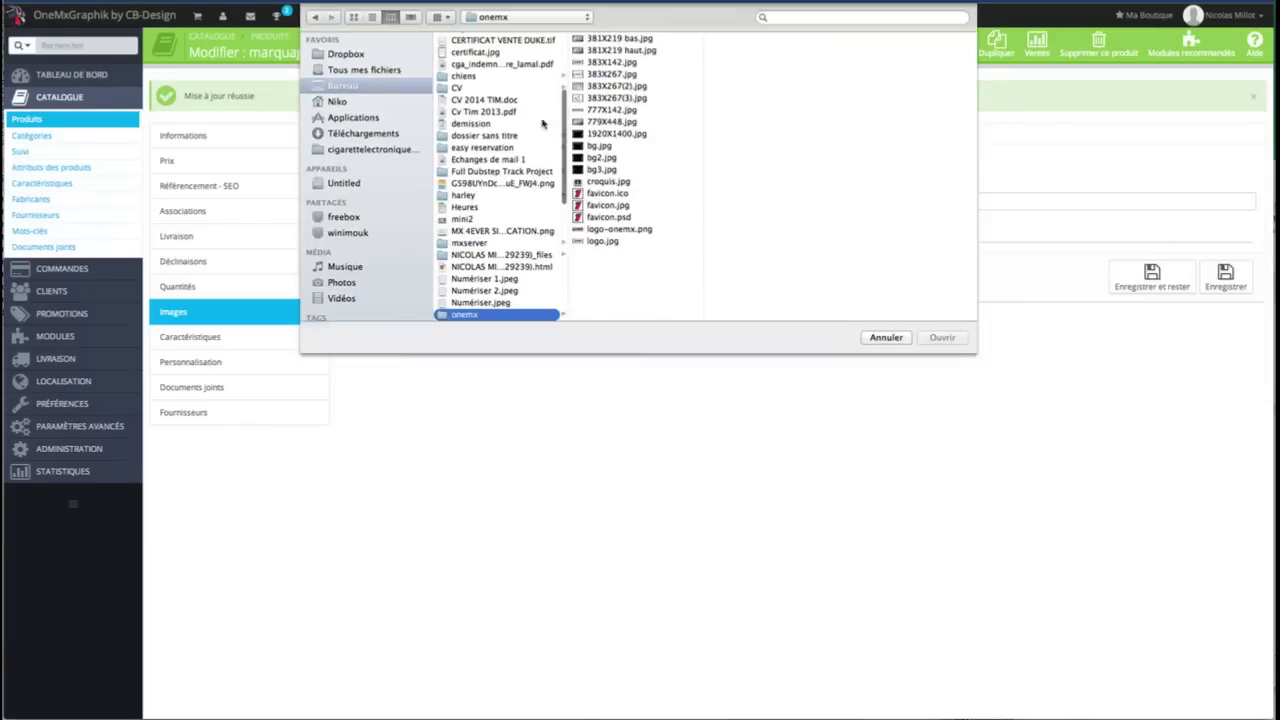
pyautogui.click(617, 98)
pyautogui.click(960, 339)
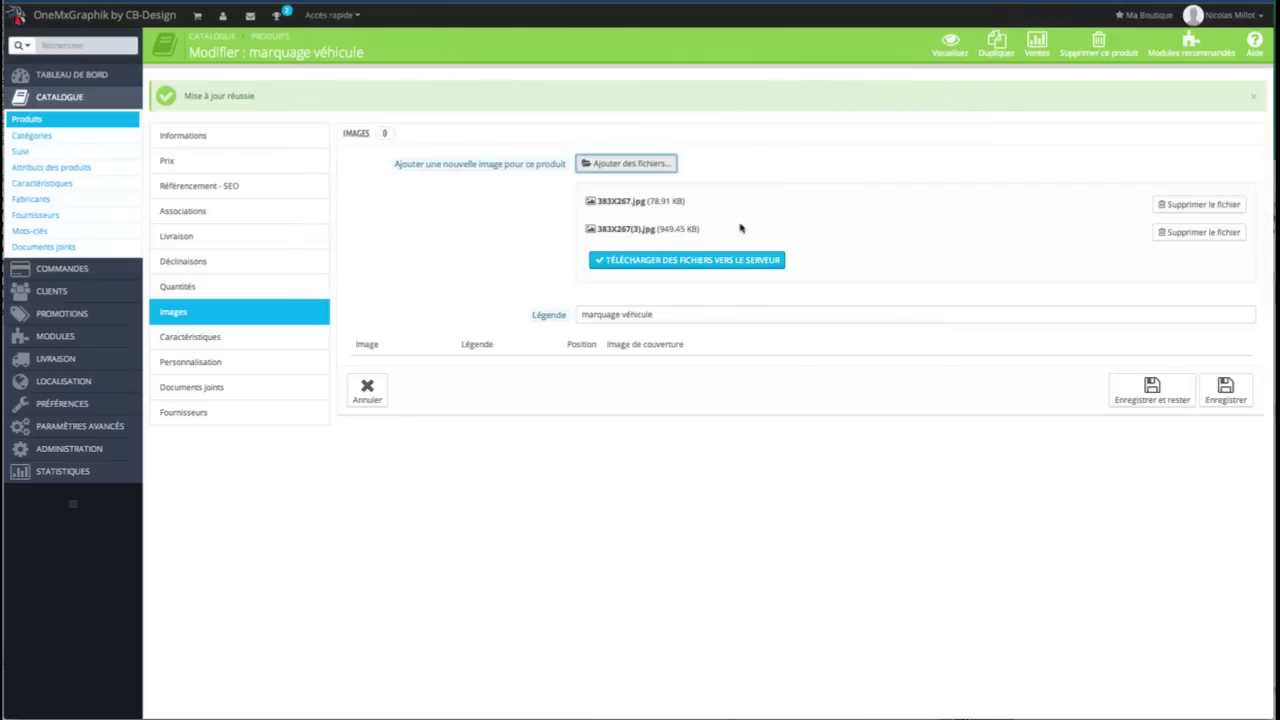
pyautogui.click(462, 265)
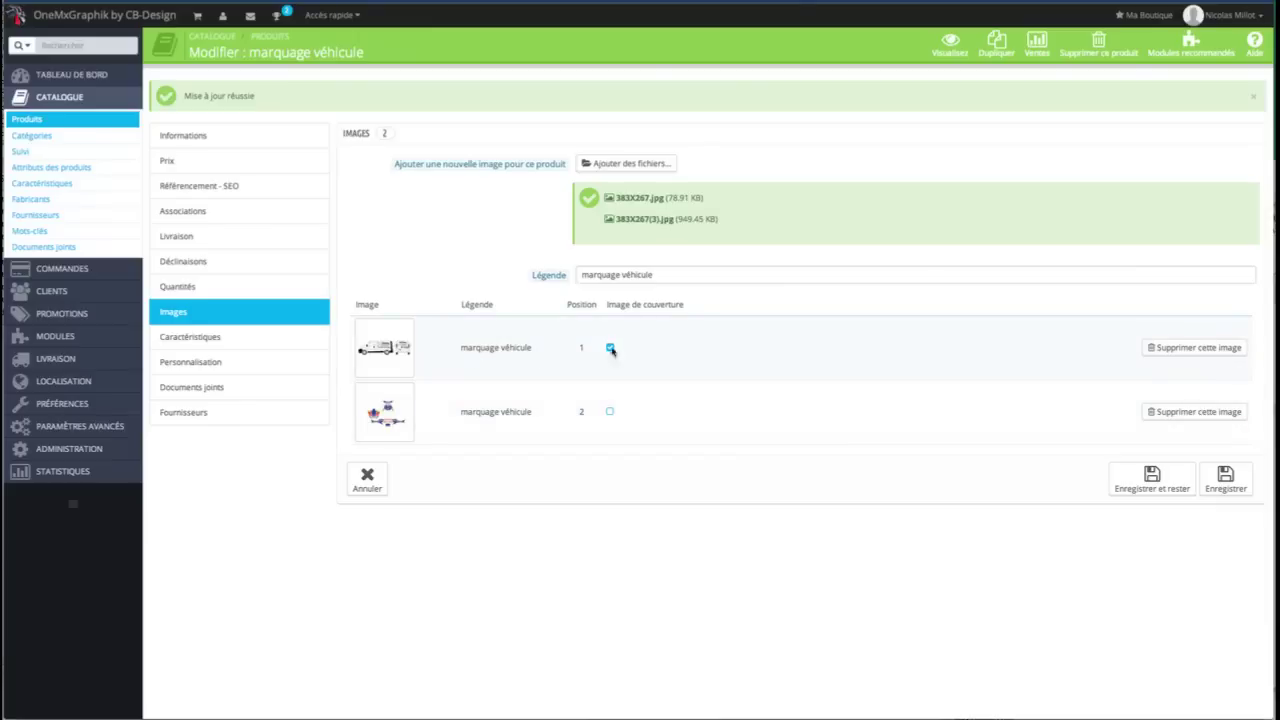
# - Move the van image to position 2 in the product's image list, and preview both images on the shop's product page
pyautogui.moveTo(650, 349); pyautogui.dragTo(650, 397)
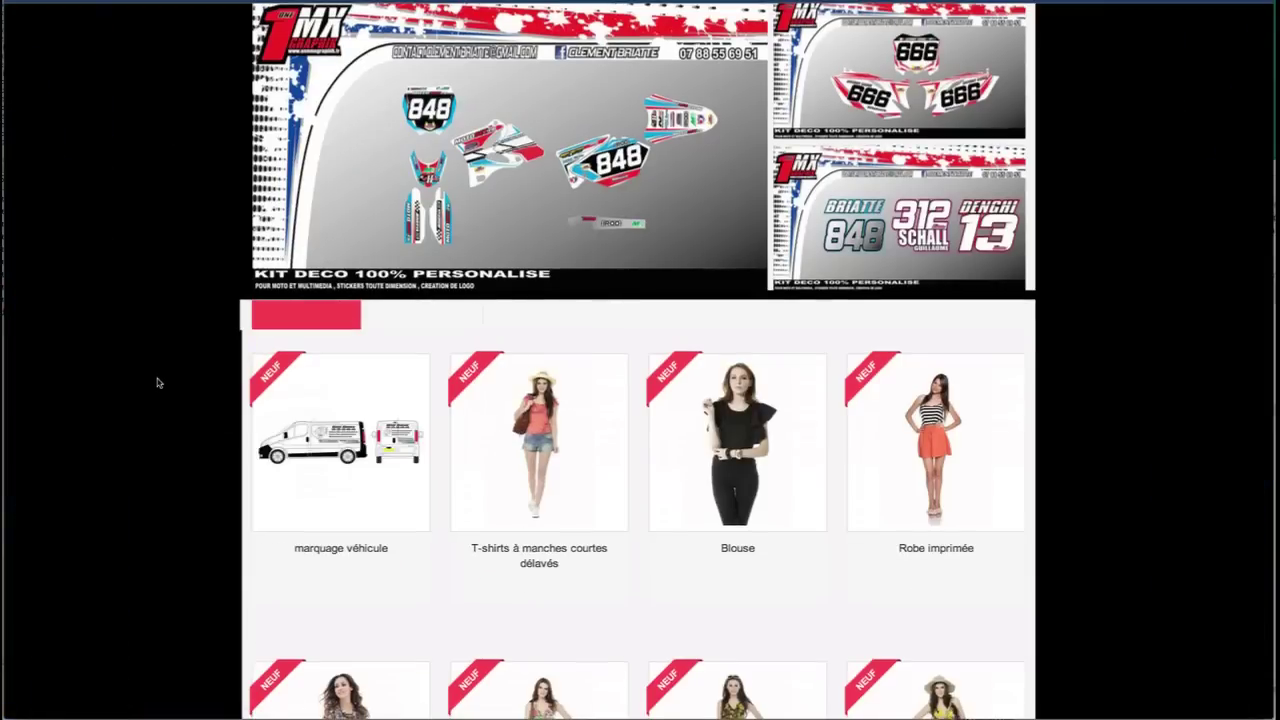
pyautogui.moveTo(333, 437)
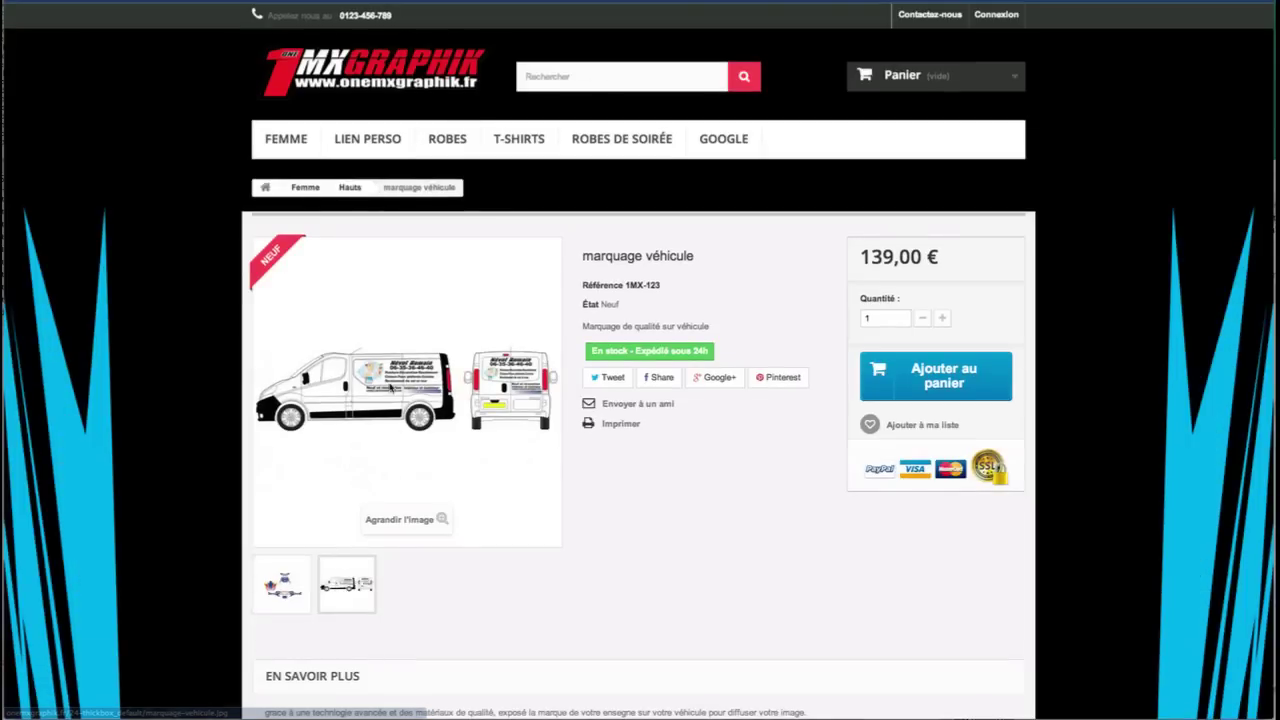
pyautogui.moveTo(283, 590)
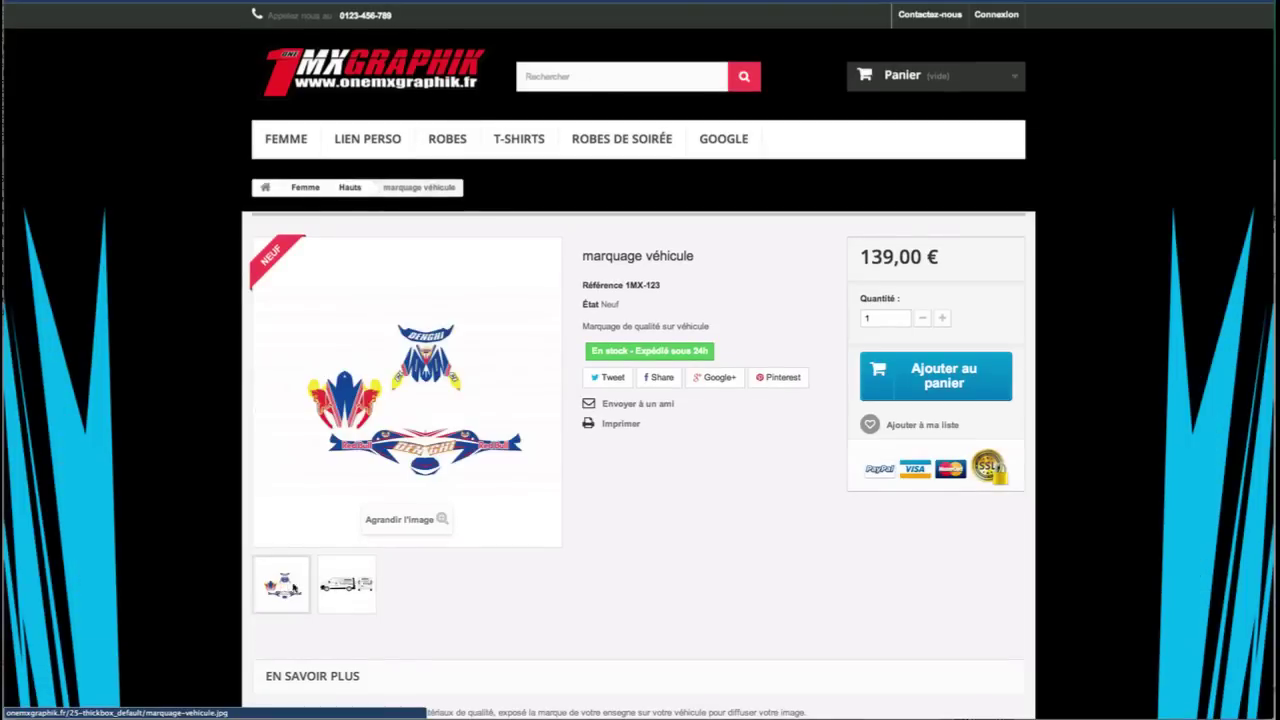
pyautogui.moveTo(346, 585)
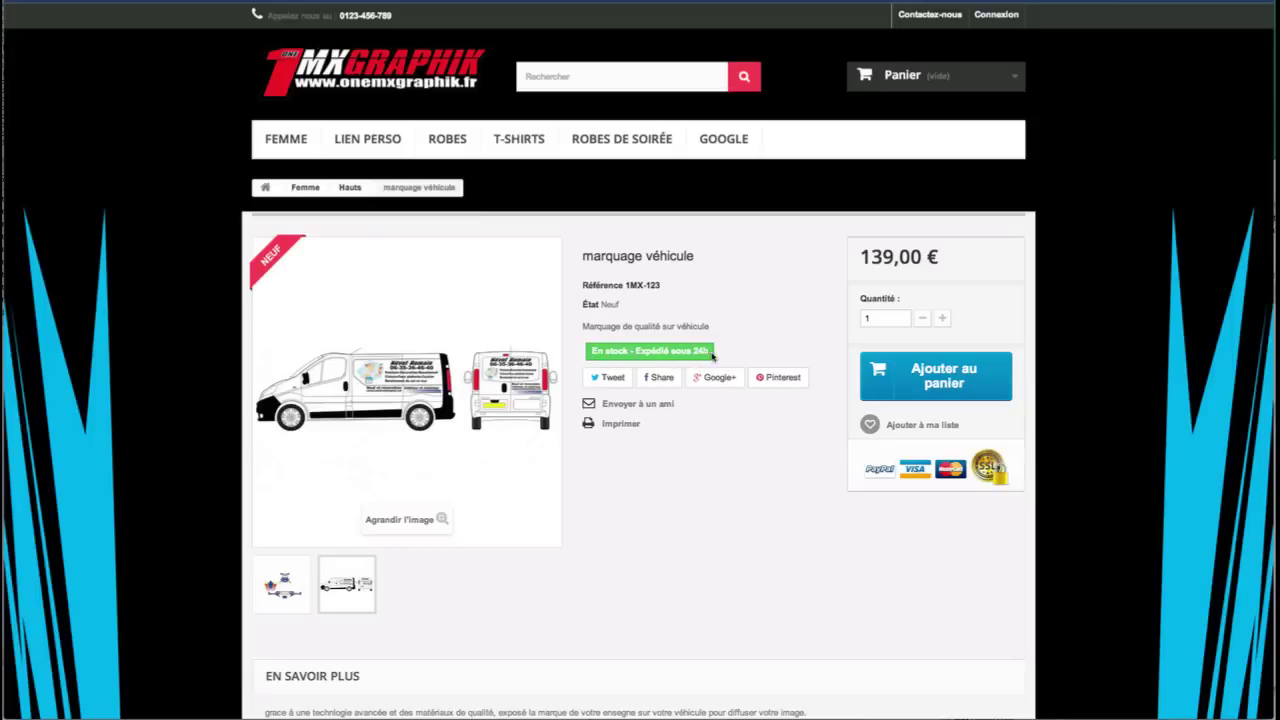
# - Review the product's name and short description on the shop's product page
pyautogui.moveTo(585, 260); pyautogui.dragTo(697, 257)
pyautogui.click(651, 256)
pyautogui.moveTo(590, 329); pyautogui.dragTo(716, 331)
pyautogui.click(665, 329)
pyautogui.scroll(-2, 665, 329)
pyautogui.moveTo(602, 153); pyautogui.dragTo(688, 156)
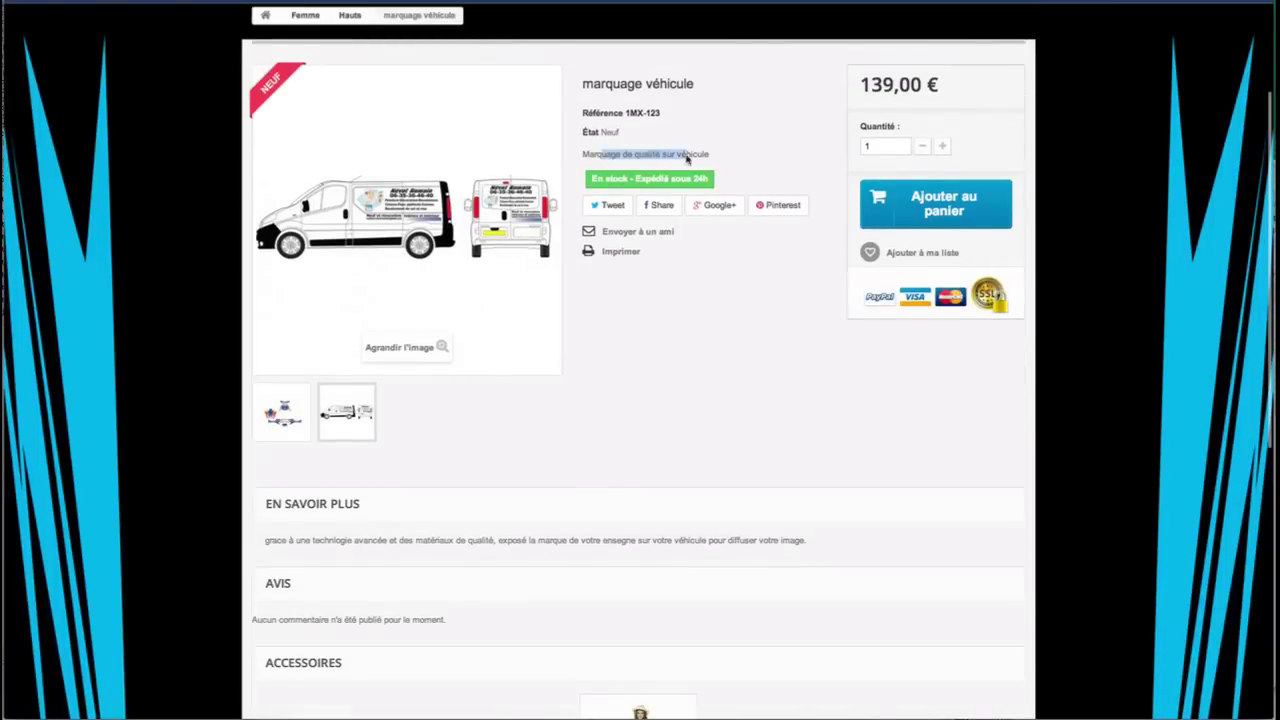
# - Review the detailed description, customer reviews section and accessories further down the shop's product page
pyautogui.scroll(-1, 415, 590)
pyautogui.scroll(-1, 415, 590)
pyautogui.moveTo(278, 463); pyautogui.dragTo(586, 467)
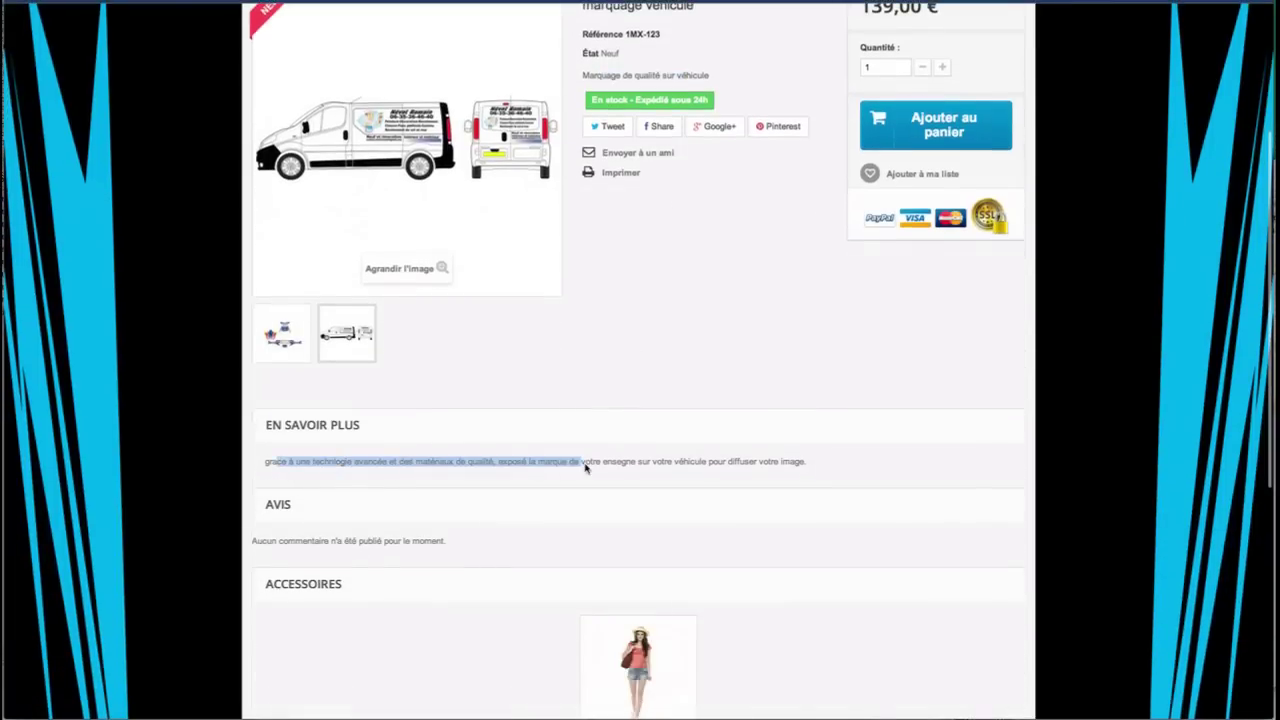
pyautogui.click(449, 532)
pyautogui.moveTo(302, 543); pyautogui.dragTo(428, 544)
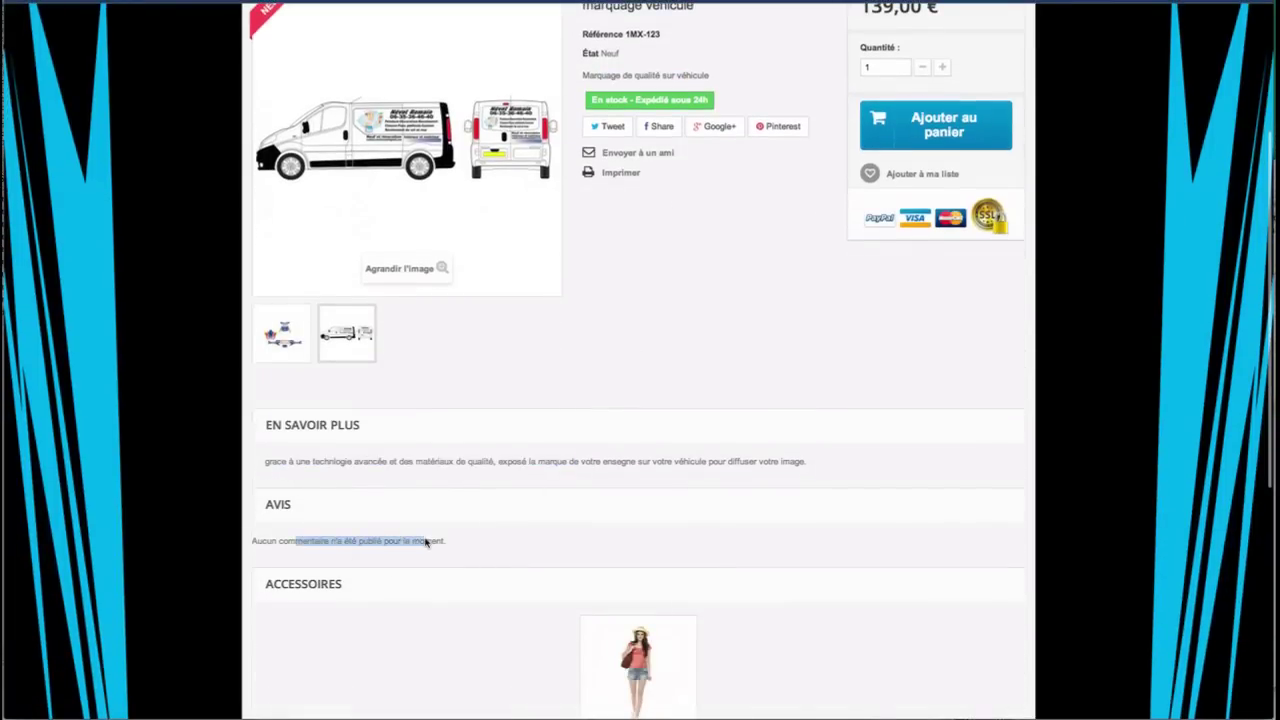
pyautogui.click(428, 544)
pyautogui.scroll(-1, 424, 547)
pyautogui.scroll(-2, 424, 547)
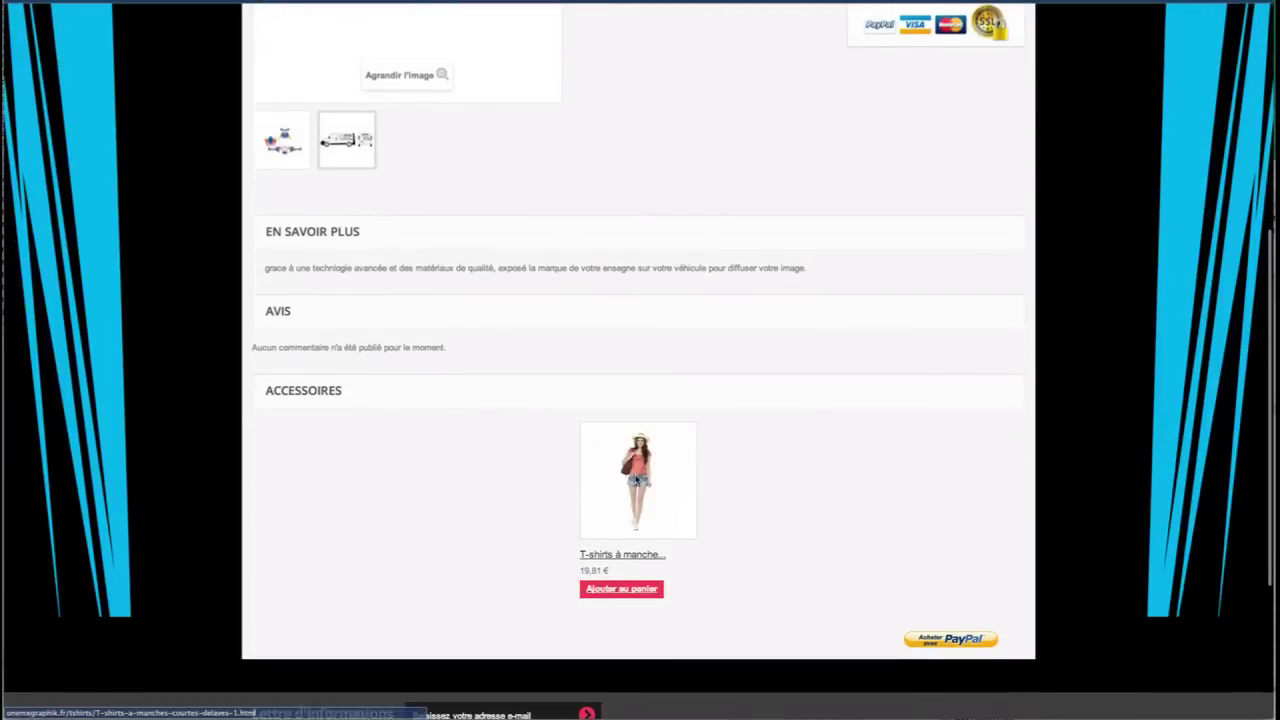
pyautogui.click(603, 593)
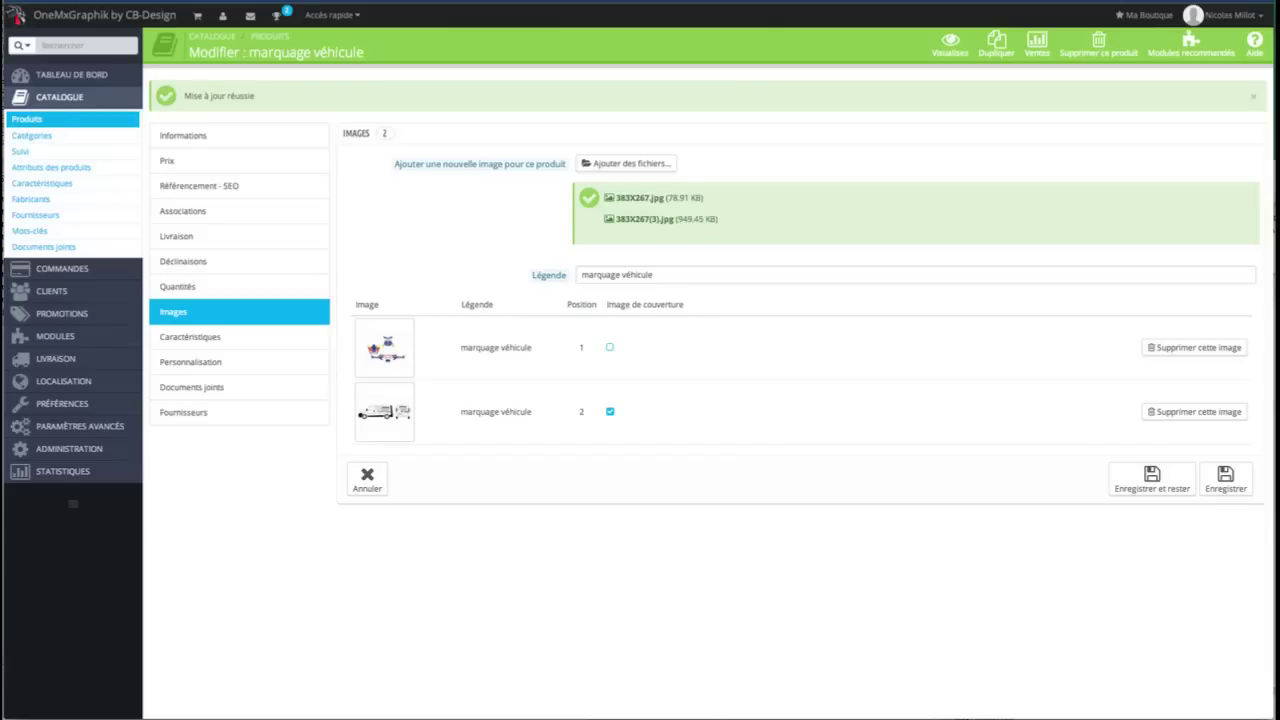
# - In the product's features, set Compositions to Coton, Styles to Girly and Propriétés to Robe courte
pyautogui.click(191, 338)
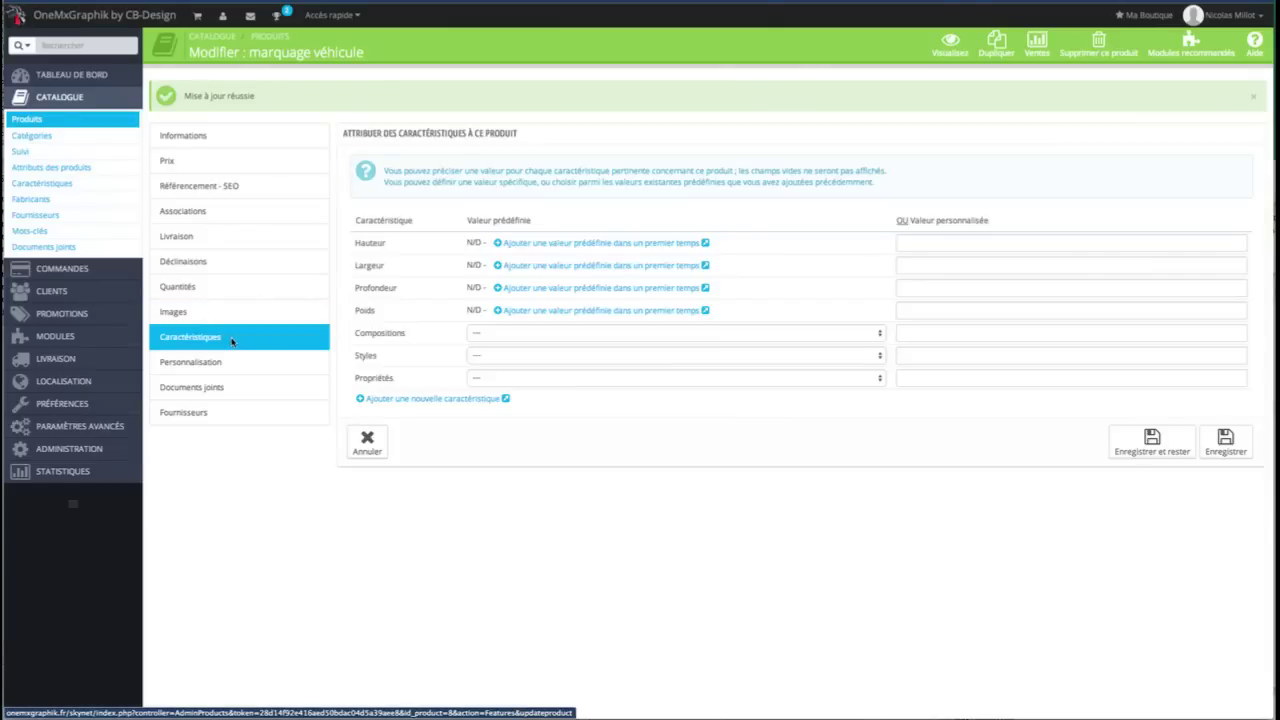
pyautogui.click(965, 246)
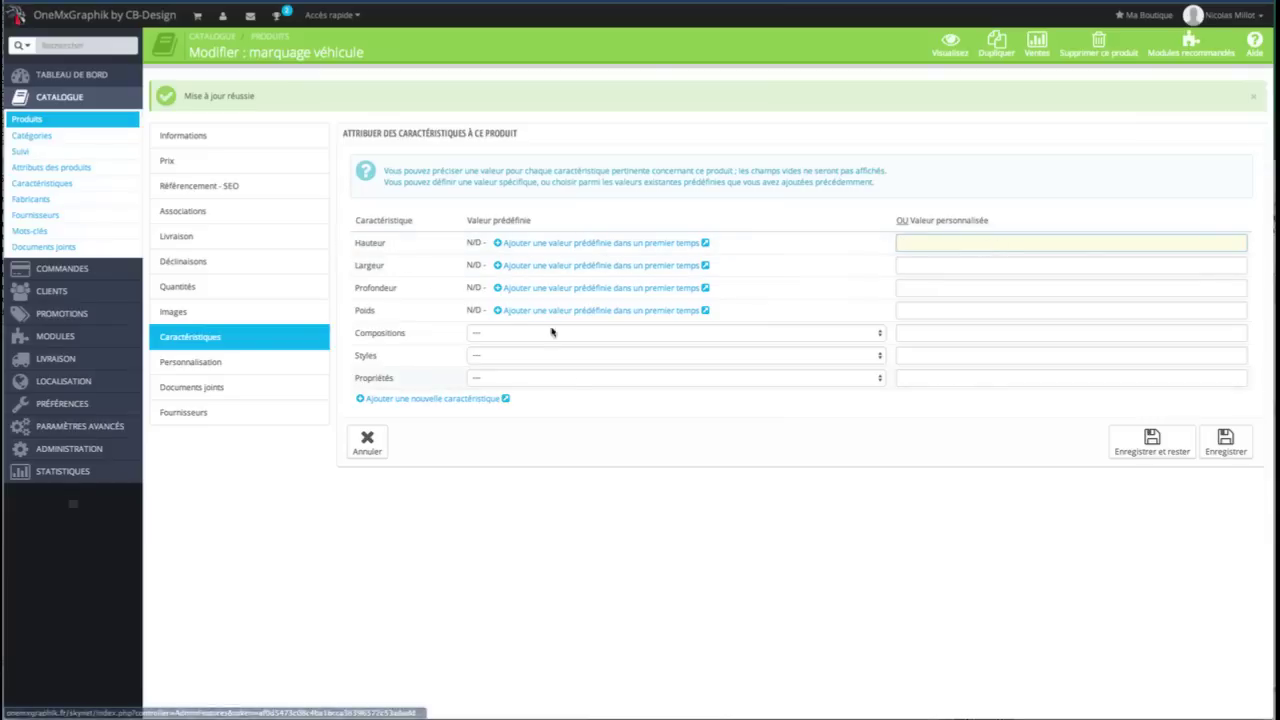
pyautogui.click(665, 336)
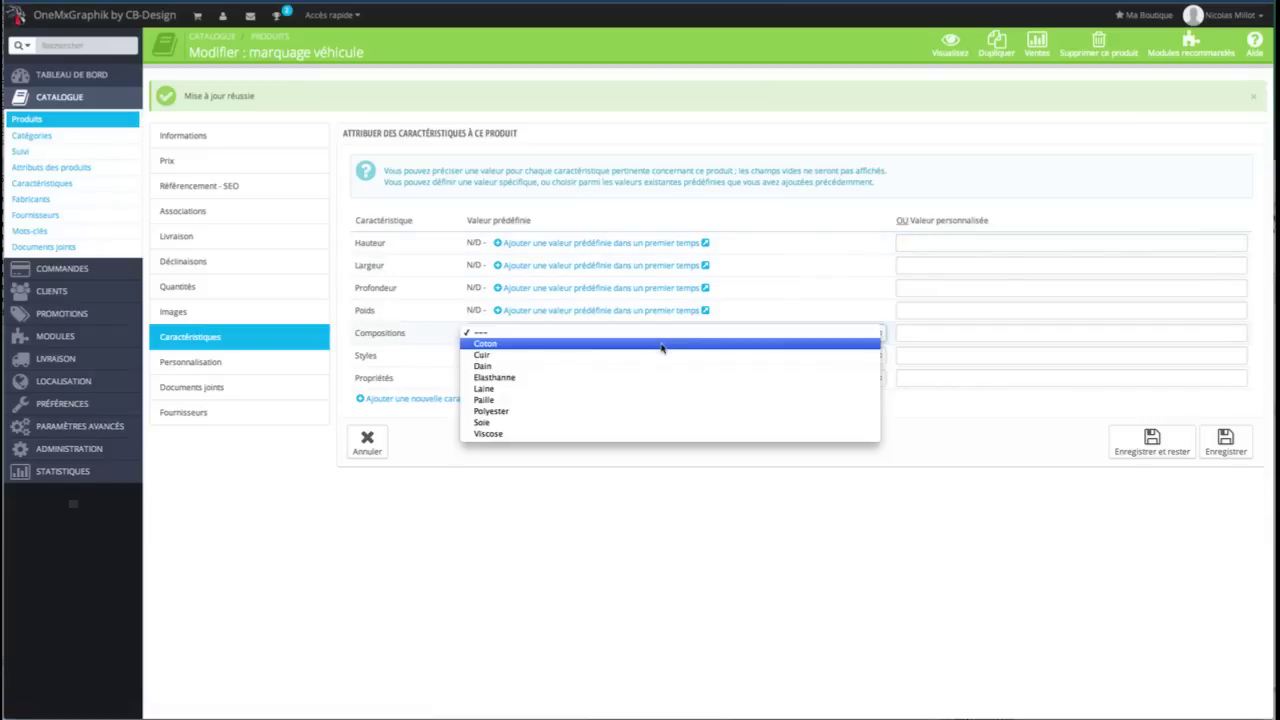
pyautogui.click(661, 343)
pyautogui.click(634, 358)
pyautogui.click(590, 393)
pyautogui.click(576, 384)
pyautogui.click(560, 413)
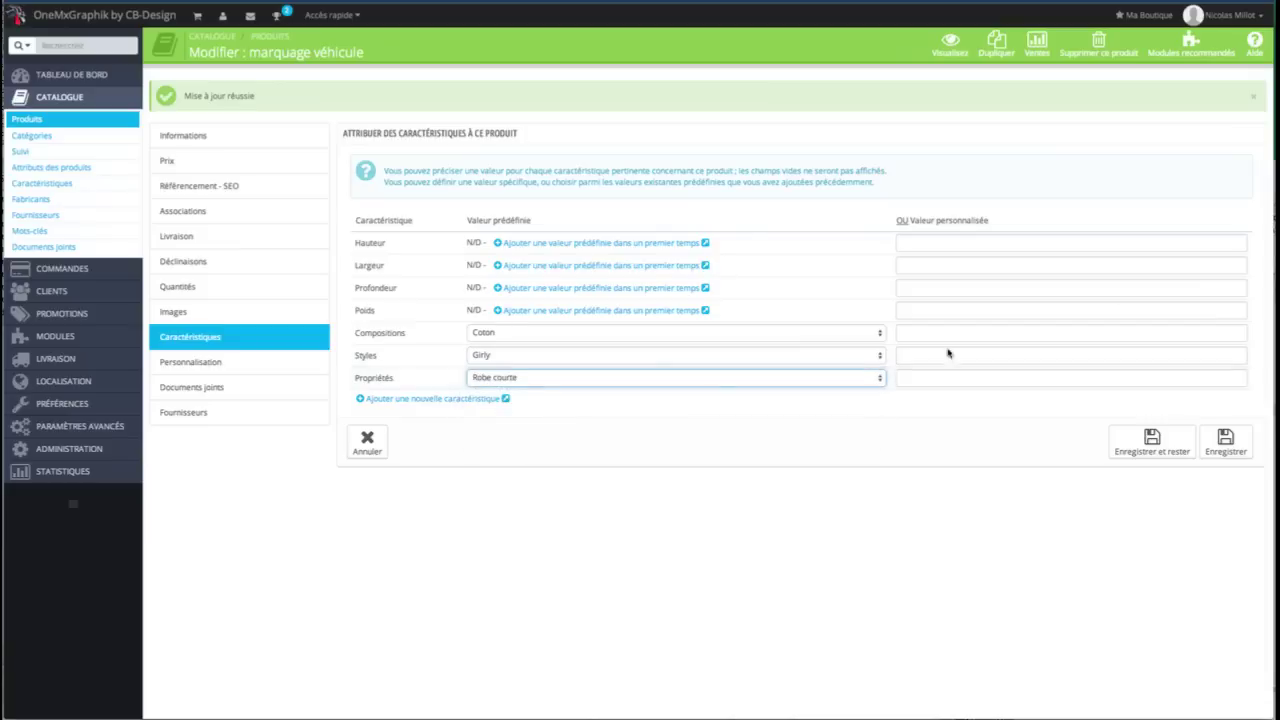
pyautogui.click(408, 401)
pyautogui.click(777, 220)
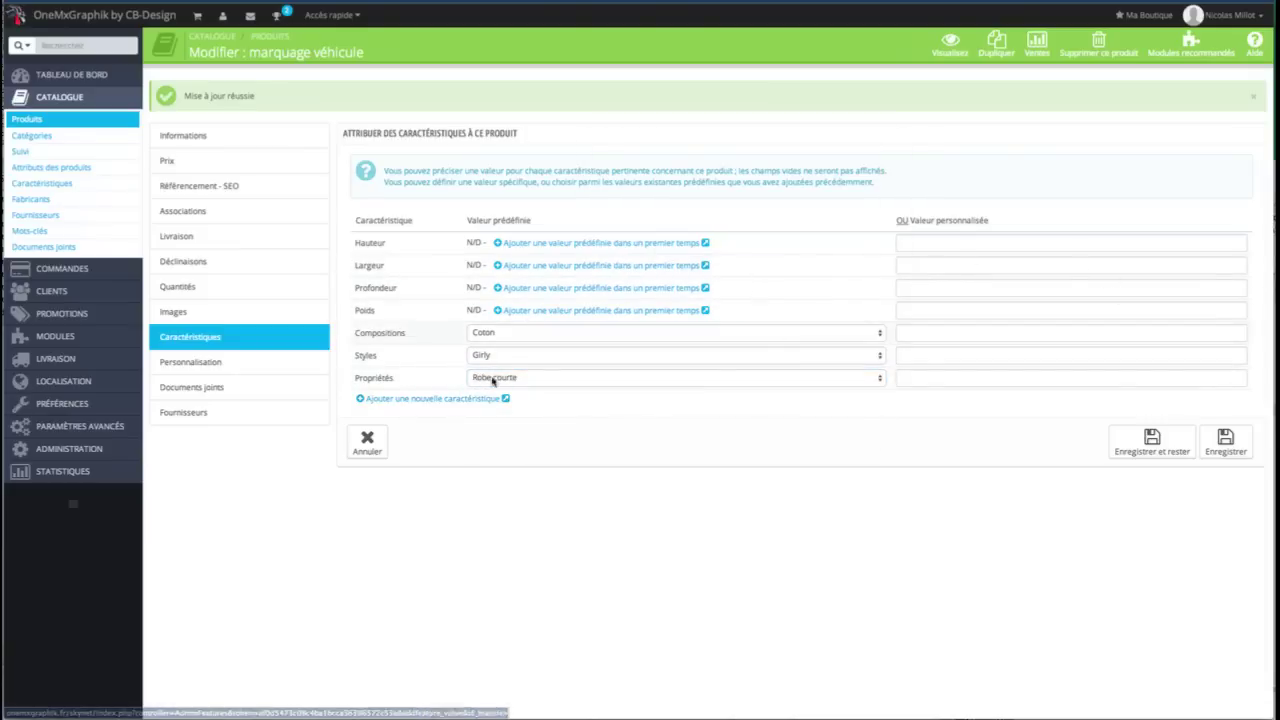
# - Enter custom feature values of 100 for Hauteur and 10 for Largeur, and save while staying on the product
pyautogui.click(944, 250)
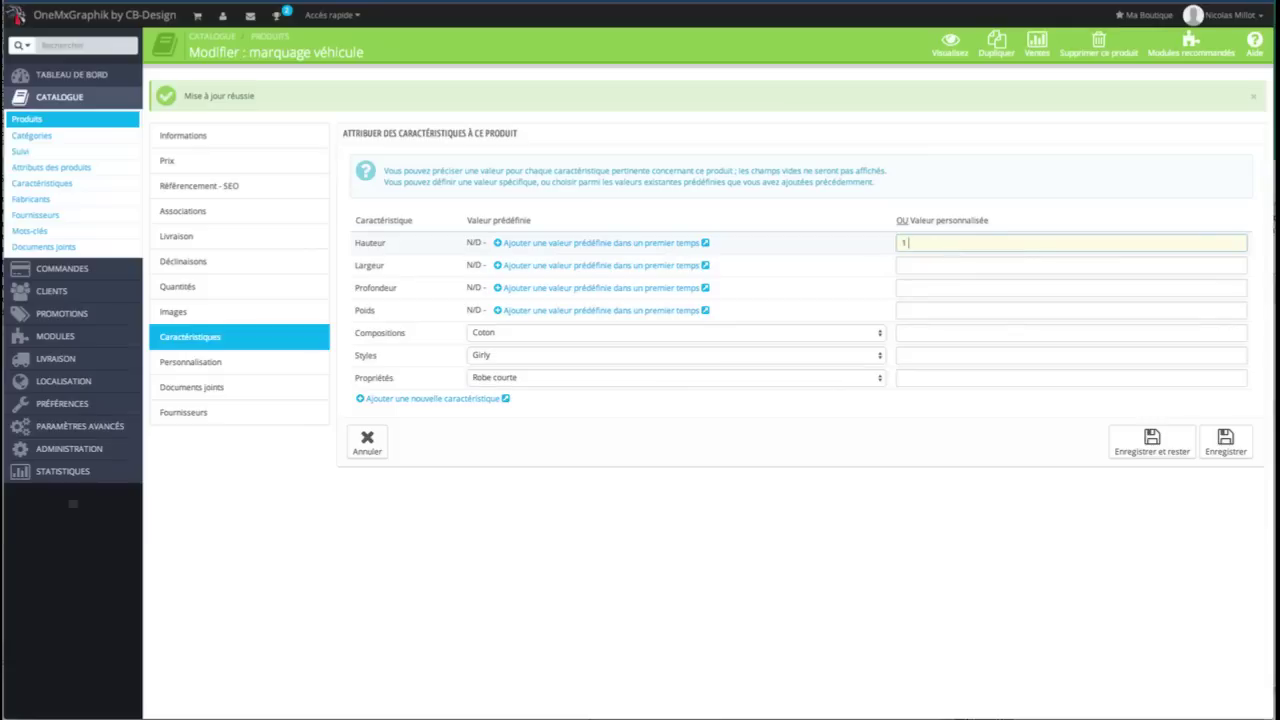
pyautogui.write('100')
pyautogui.click(930, 265)
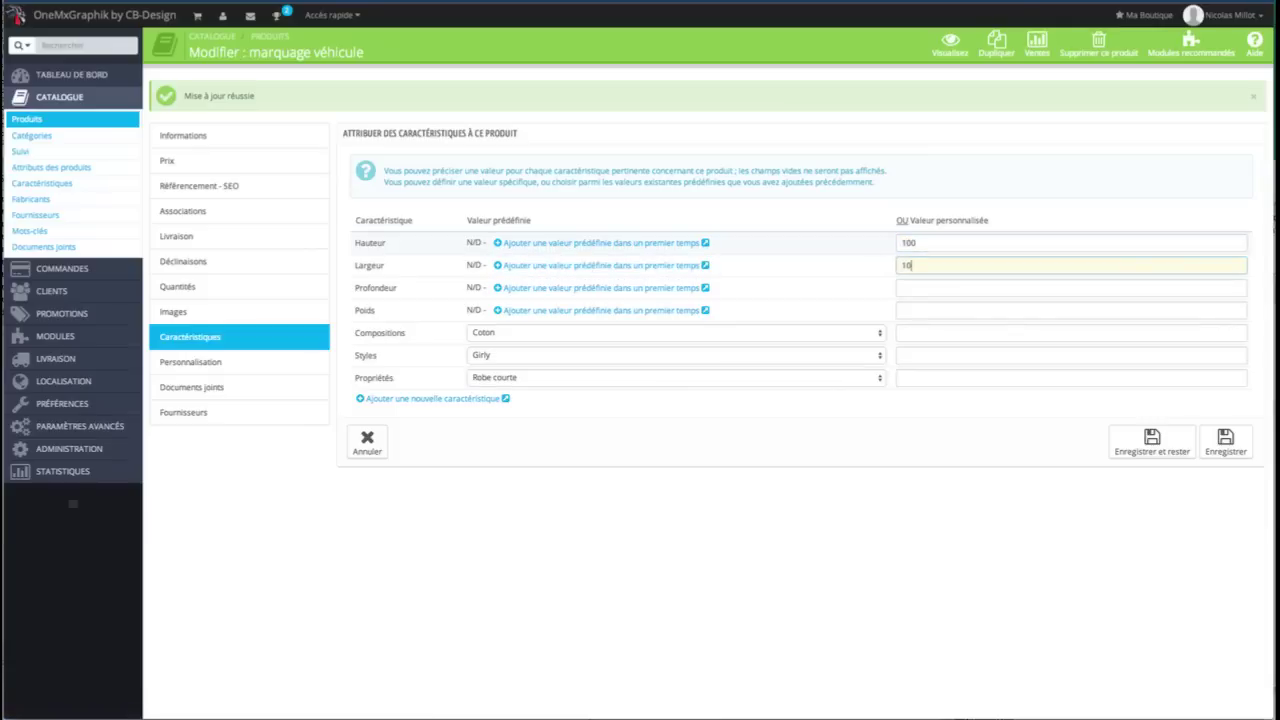
pyautogui.write('10')
pyautogui.click(1152, 442)
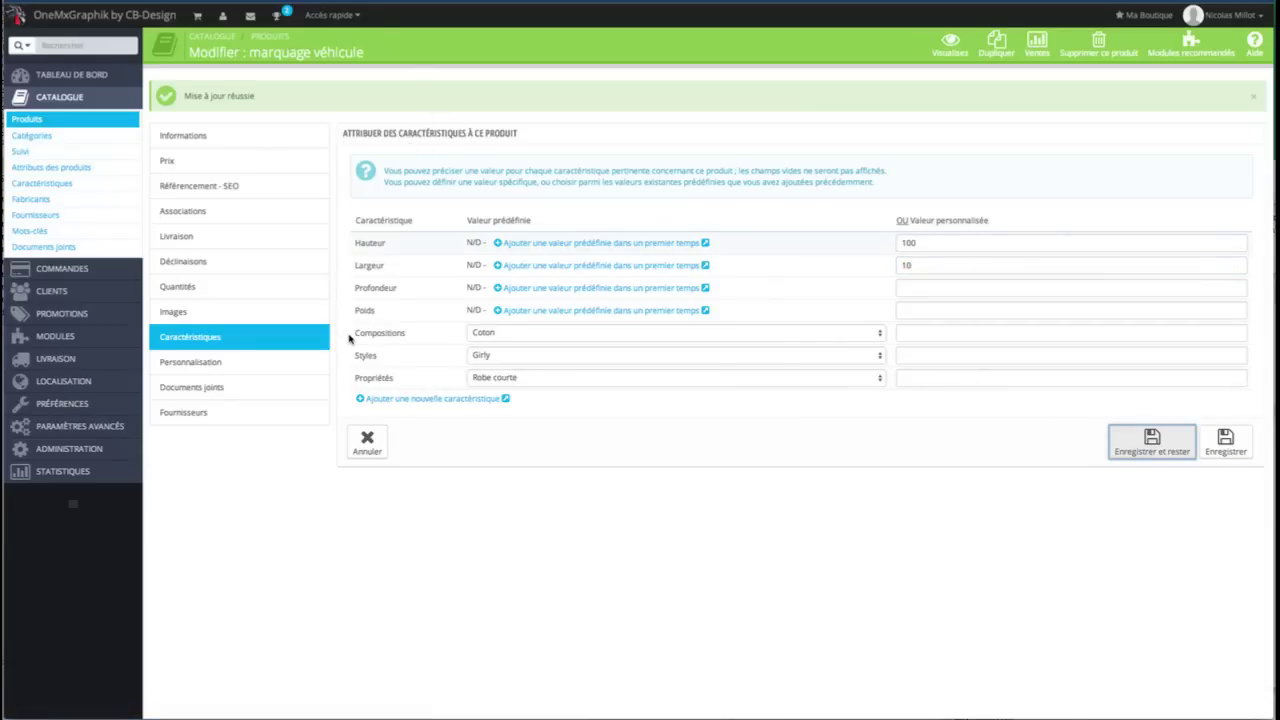
# - Set the product's personalisation to 1 file upload field and 2 text fields, and save while staying on the product
pyautogui.click(198, 364)
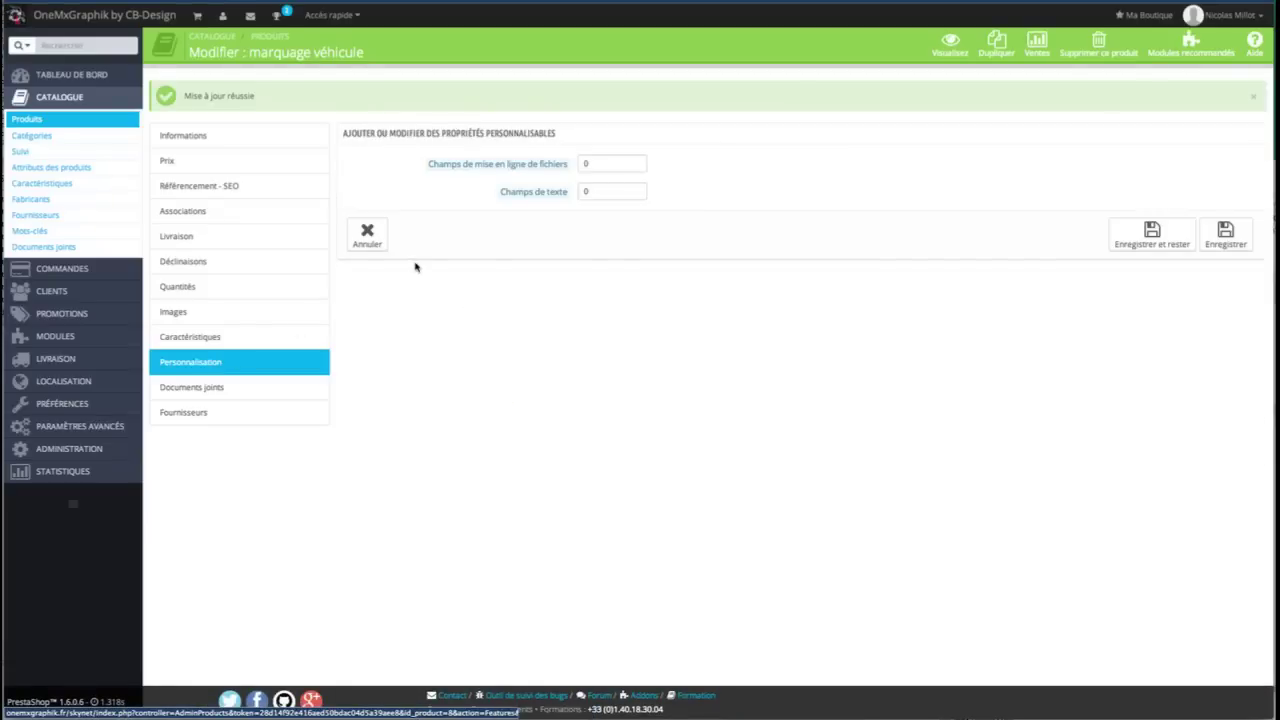
pyautogui.doubleClick(586, 163)
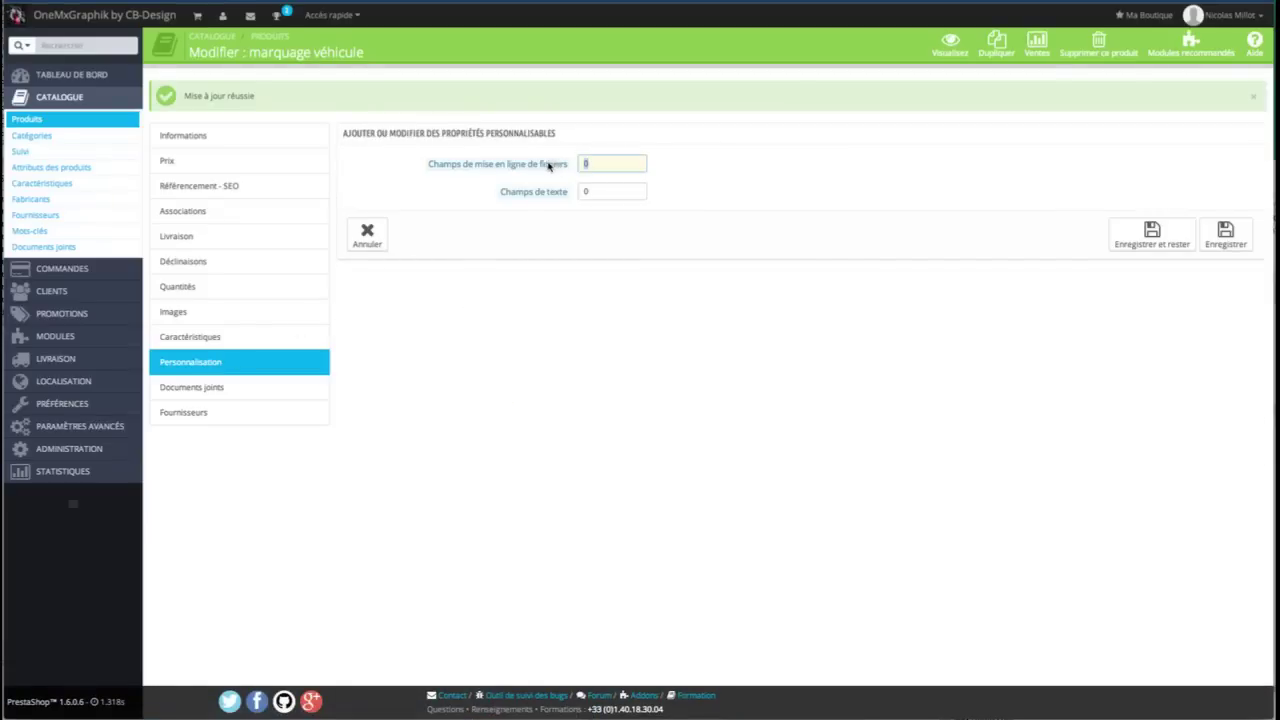
pyautogui.click(679, 190)
pyautogui.moveTo(473, 168)
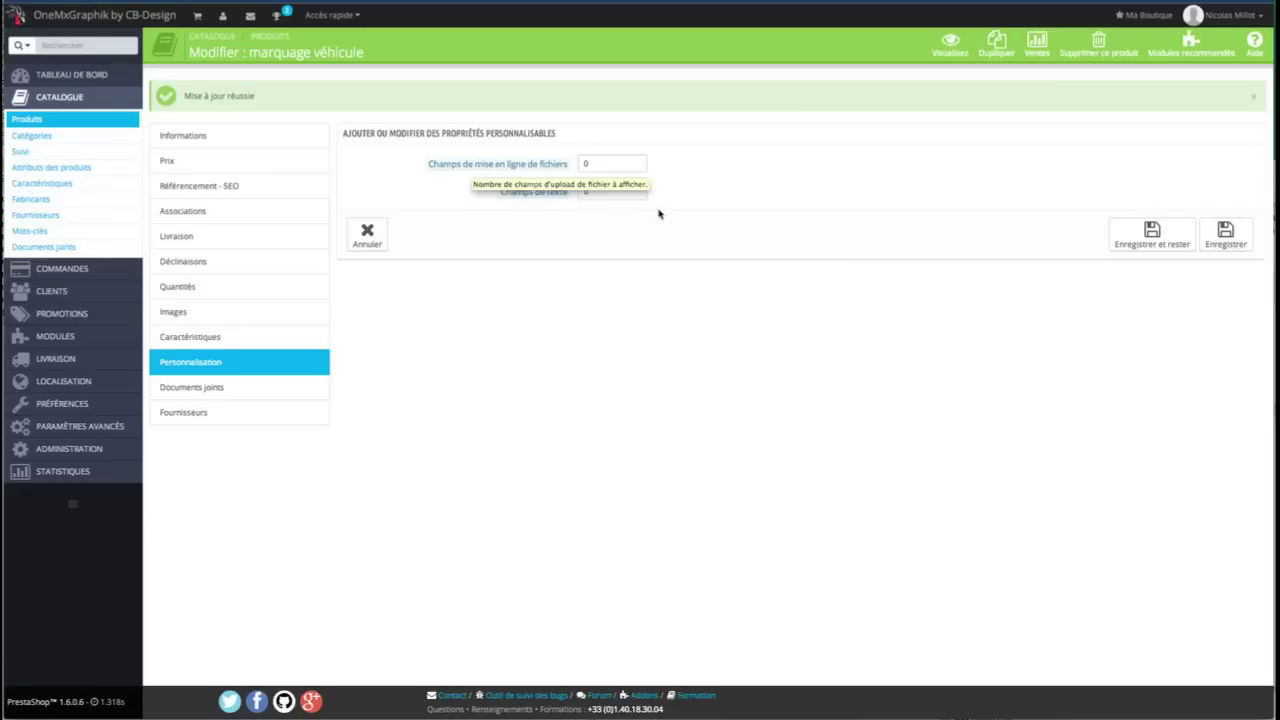
pyautogui.click(612, 191)
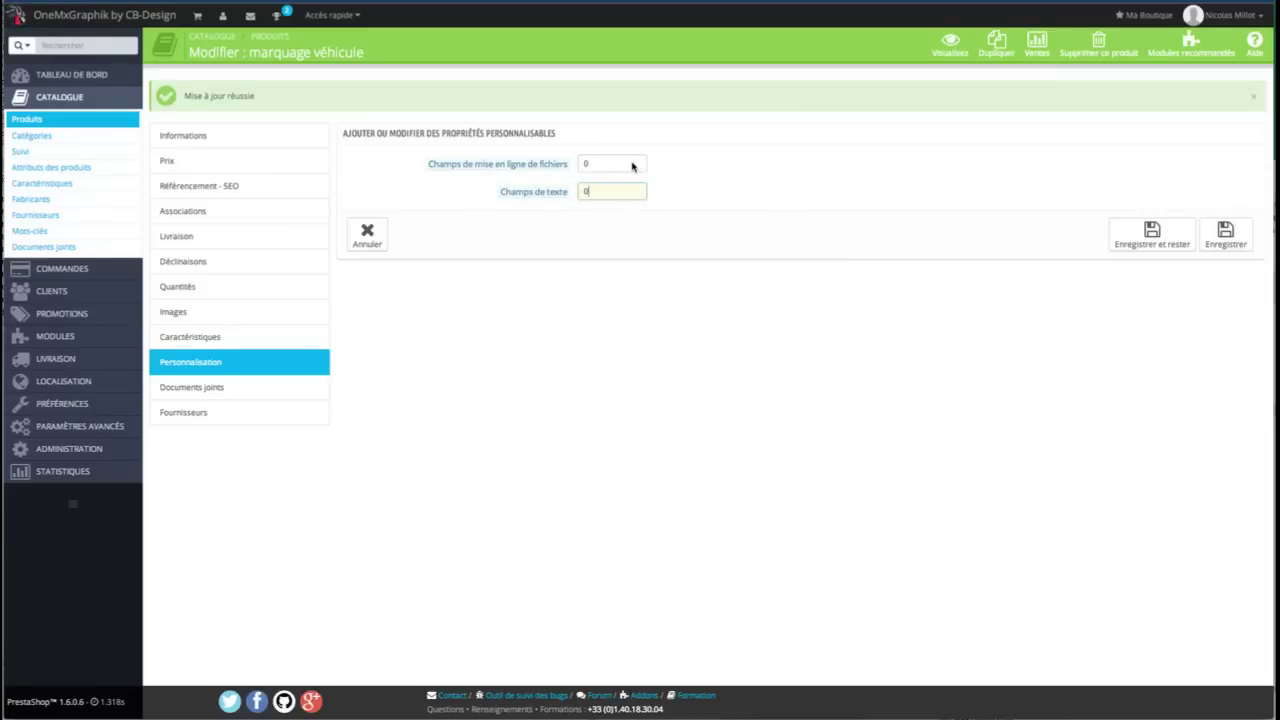
pyautogui.doubleClick(586, 163)
pyautogui.write('1')
pyautogui.doubleClick(583, 192)
pyautogui.write('2')
pyautogui.click(1138, 240)
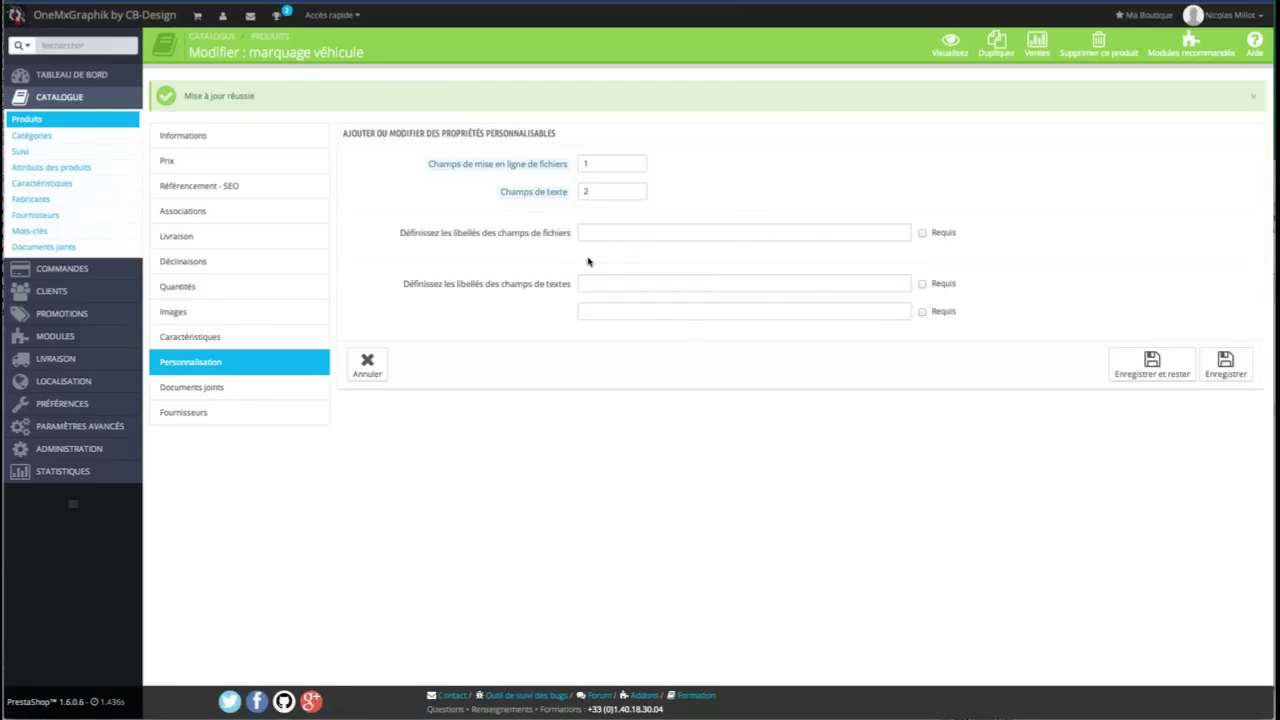
# - Make only the first personalisation text field required, leaving the file field and second text field optional
pyautogui.click(922, 233)
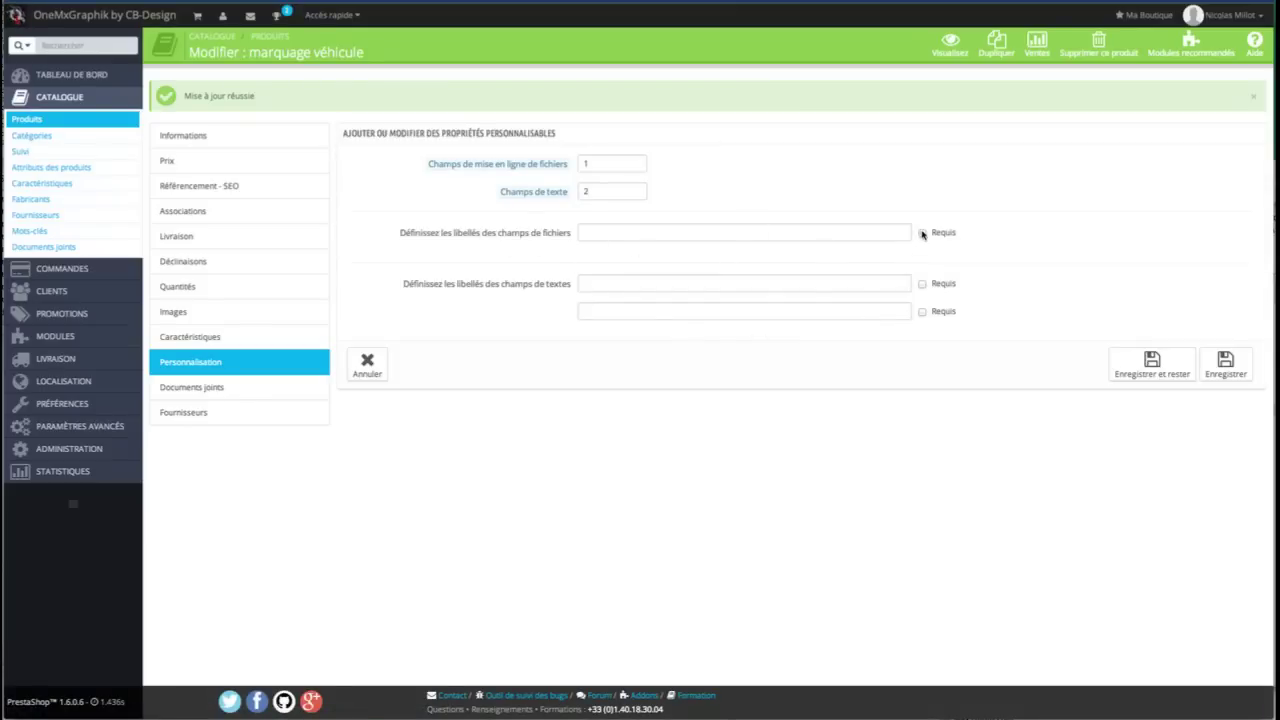
pyautogui.click(922, 284)
pyautogui.click(922, 284)
pyautogui.click(922, 233)
pyautogui.click(922, 284)
# - Label the file field "Envoyez votre logo" and the text fields "Nom de l'entreprise" and "Autre texte", and save
pyautogui.click(675, 236)
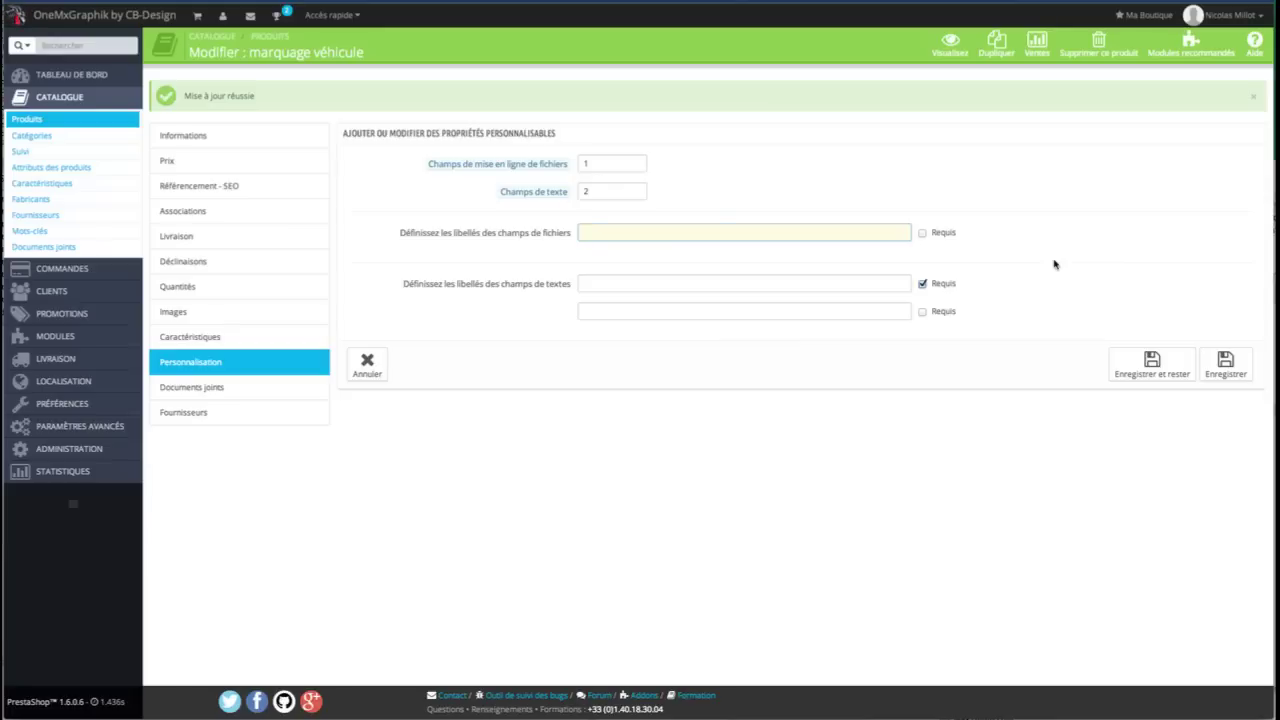
pyautogui.write('E')
pyautogui.press('Tab')
pyautogui.press('Tab')
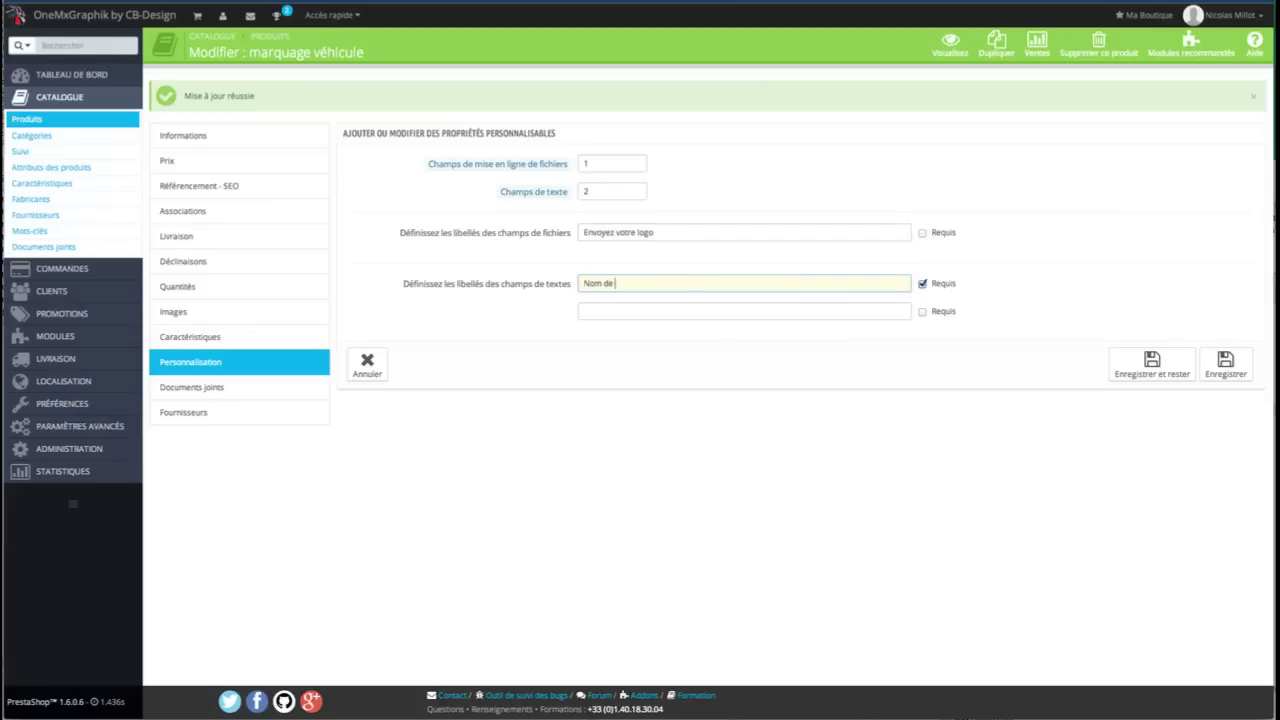
pyautogui.press('Tab')
pyautogui.press('Tab')
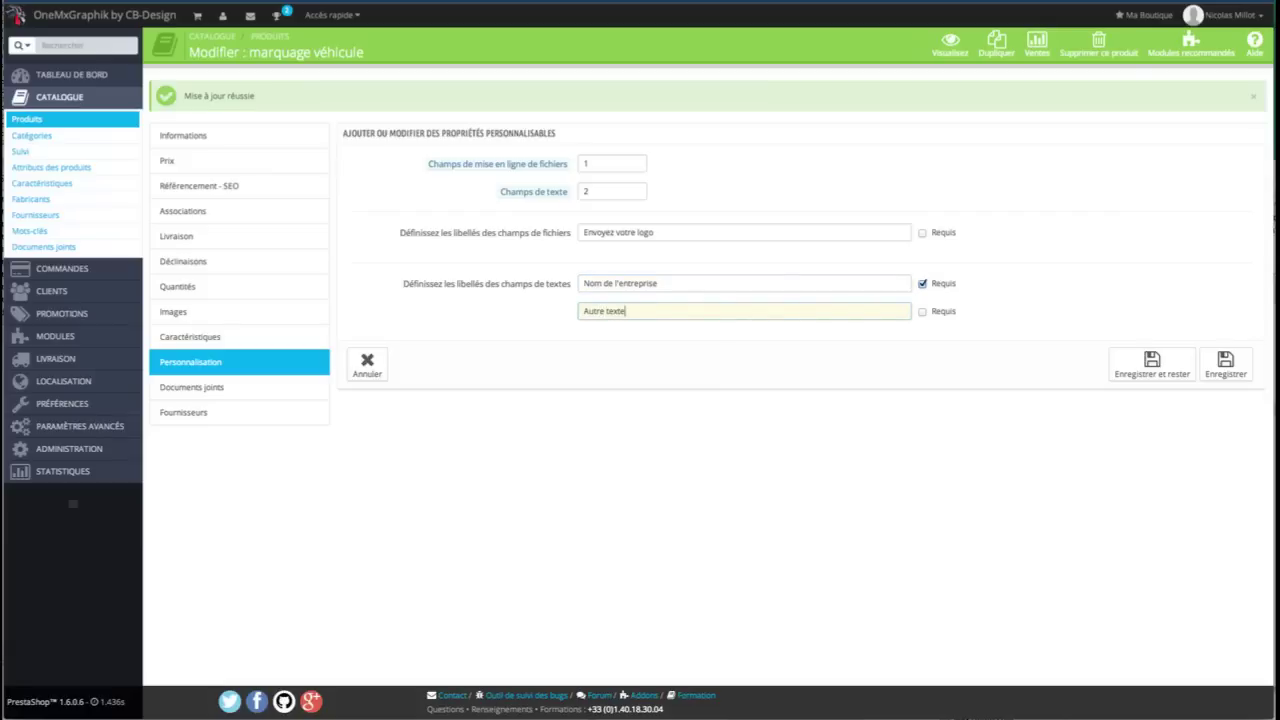
pyautogui.click(1152, 365)
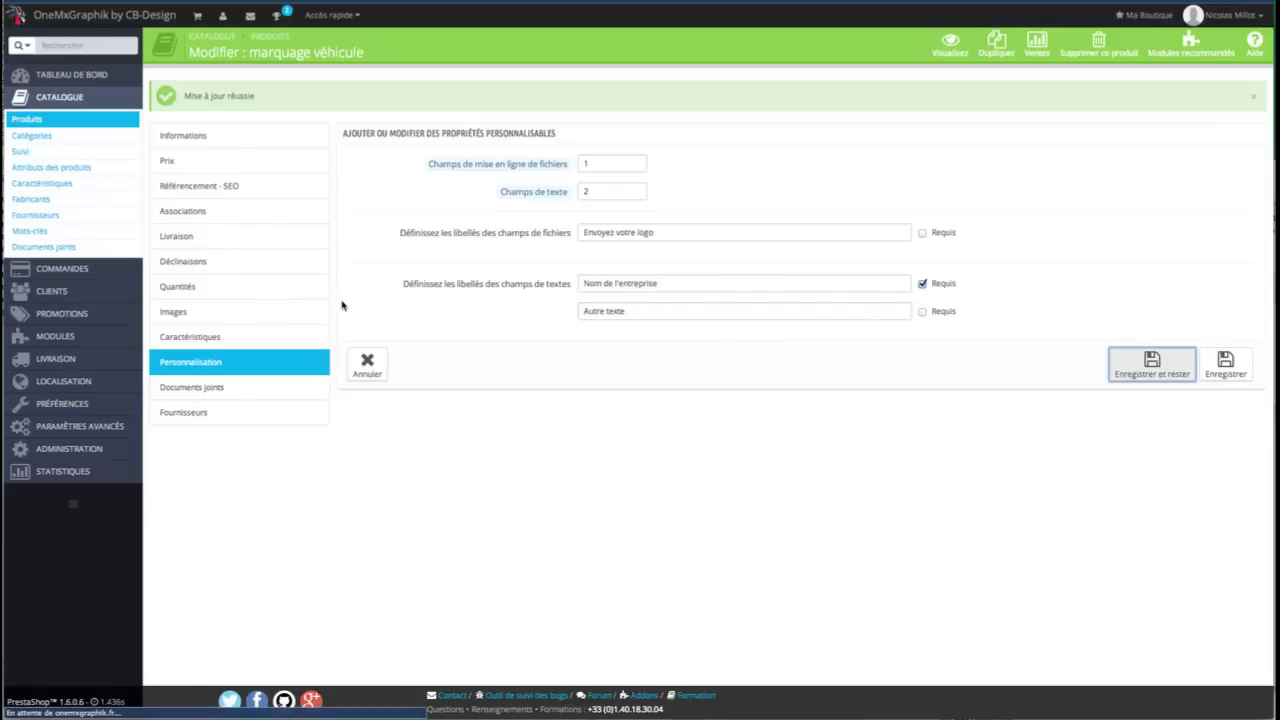
# - Look over the product's attached-document options, and open its supplier settings
pyautogui.click(208, 392)
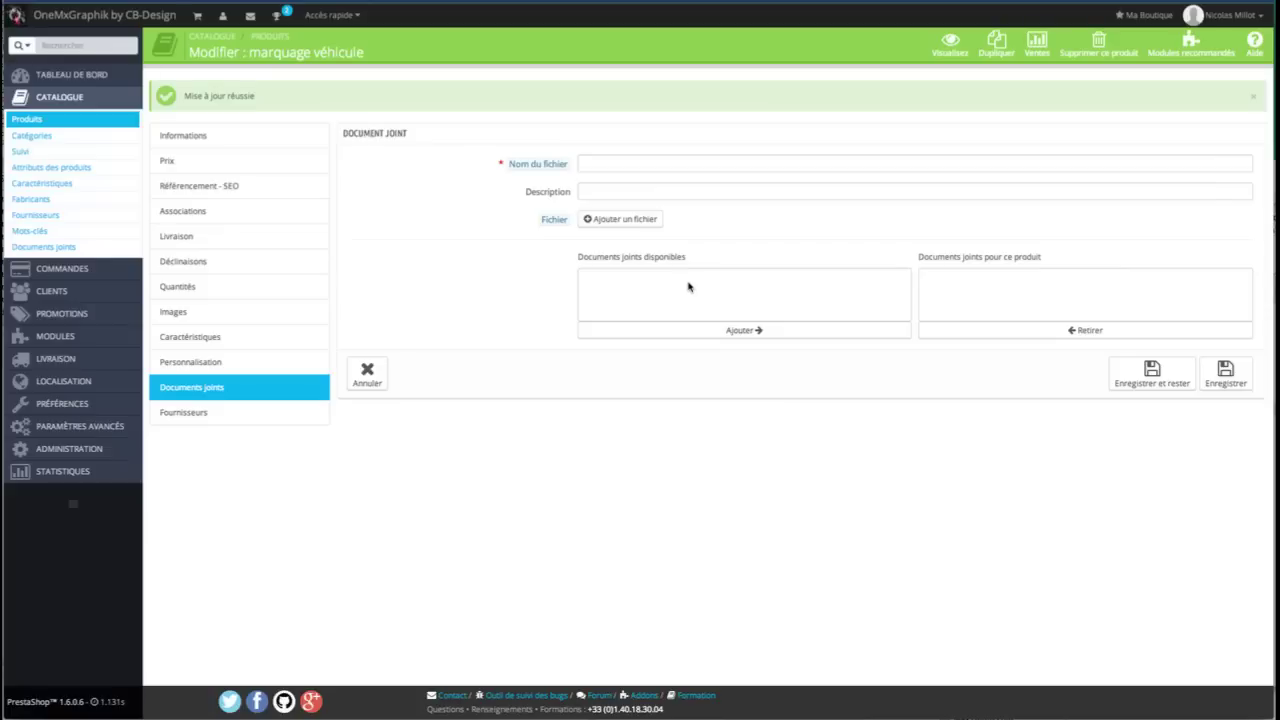
pyautogui.click(612, 165)
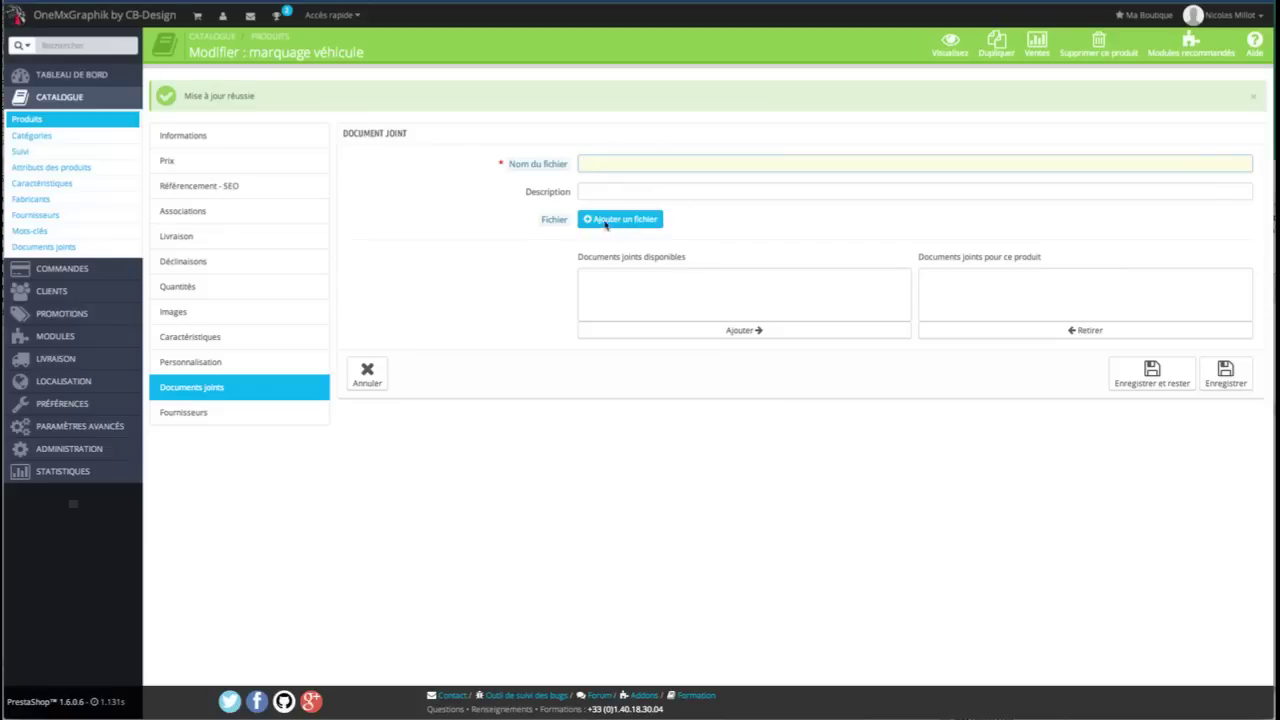
pyautogui.click(230, 413)
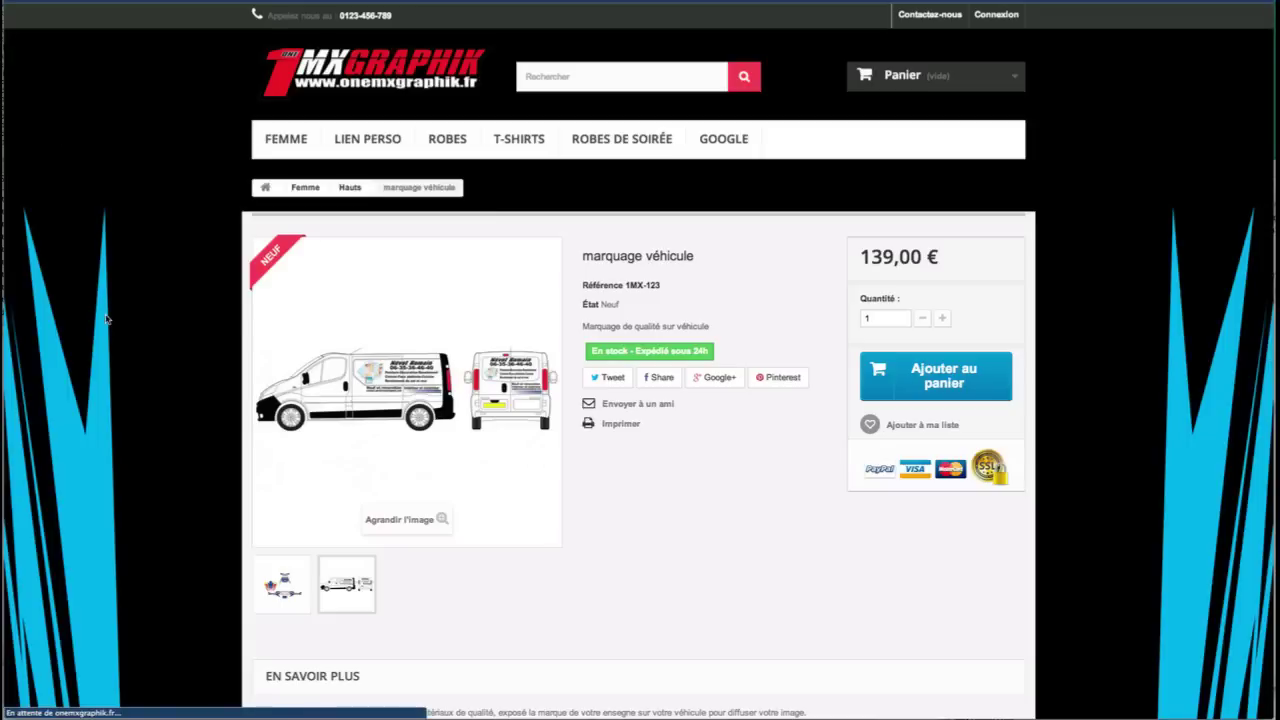
# - Check the technical data sheet, accessories and personalisation fields on the shop's product page
pyautogui.scroll(-4, 105, 318)
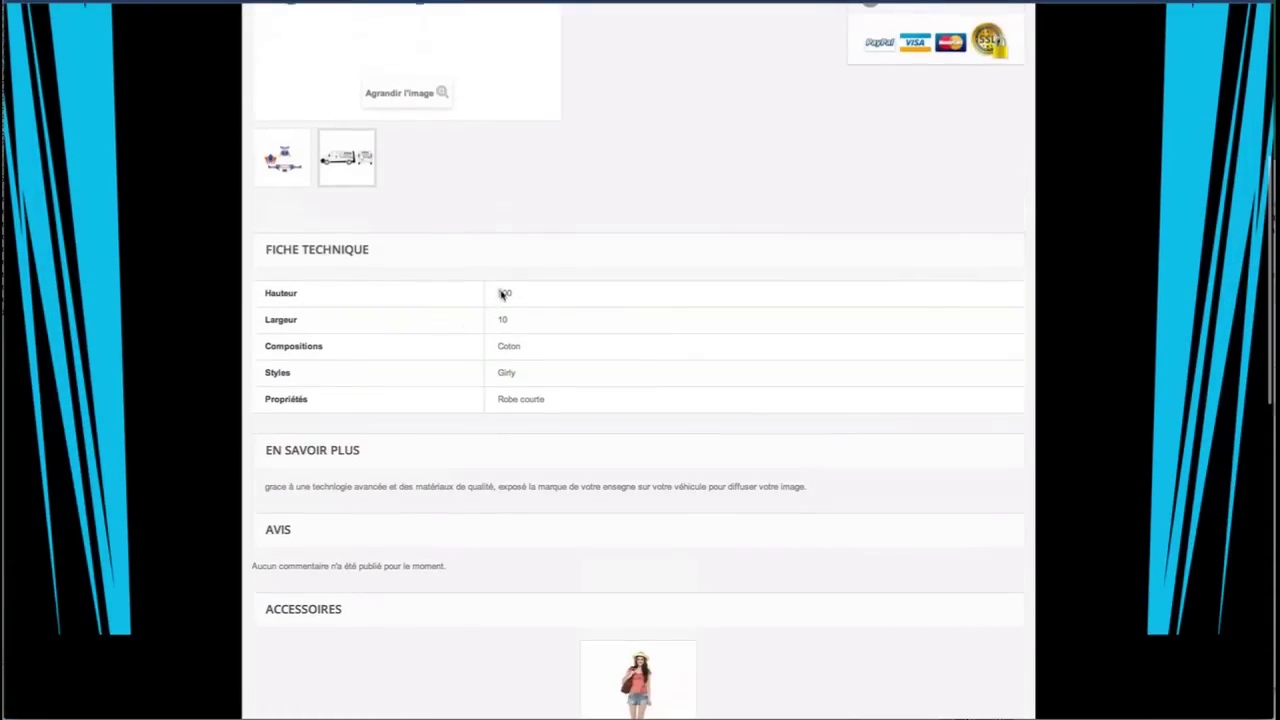
pyautogui.moveTo(523, 301); pyautogui.dragTo(523, 329)
pyautogui.click(513, 331)
pyautogui.moveTo(266, 293); pyautogui.dragTo(563, 408)
pyautogui.click(557, 400)
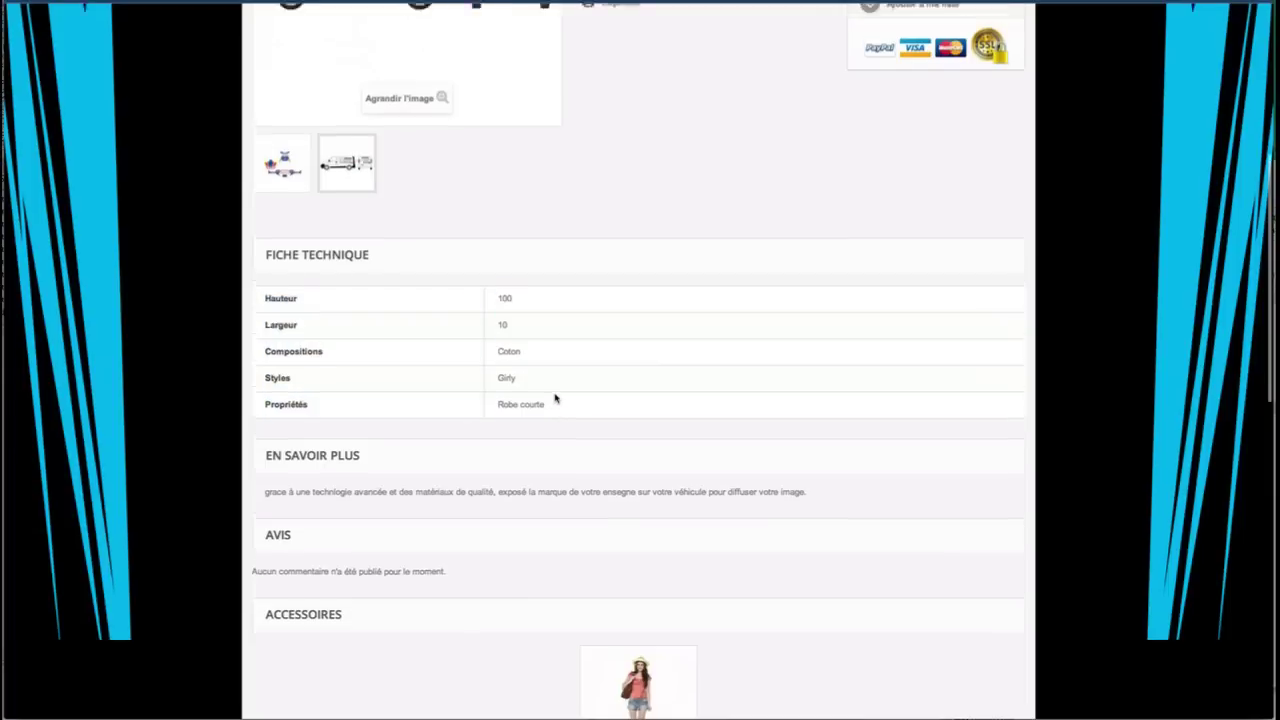
pyautogui.scroll(5, 555, 395)
pyautogui.scroll(1, 556, 390)
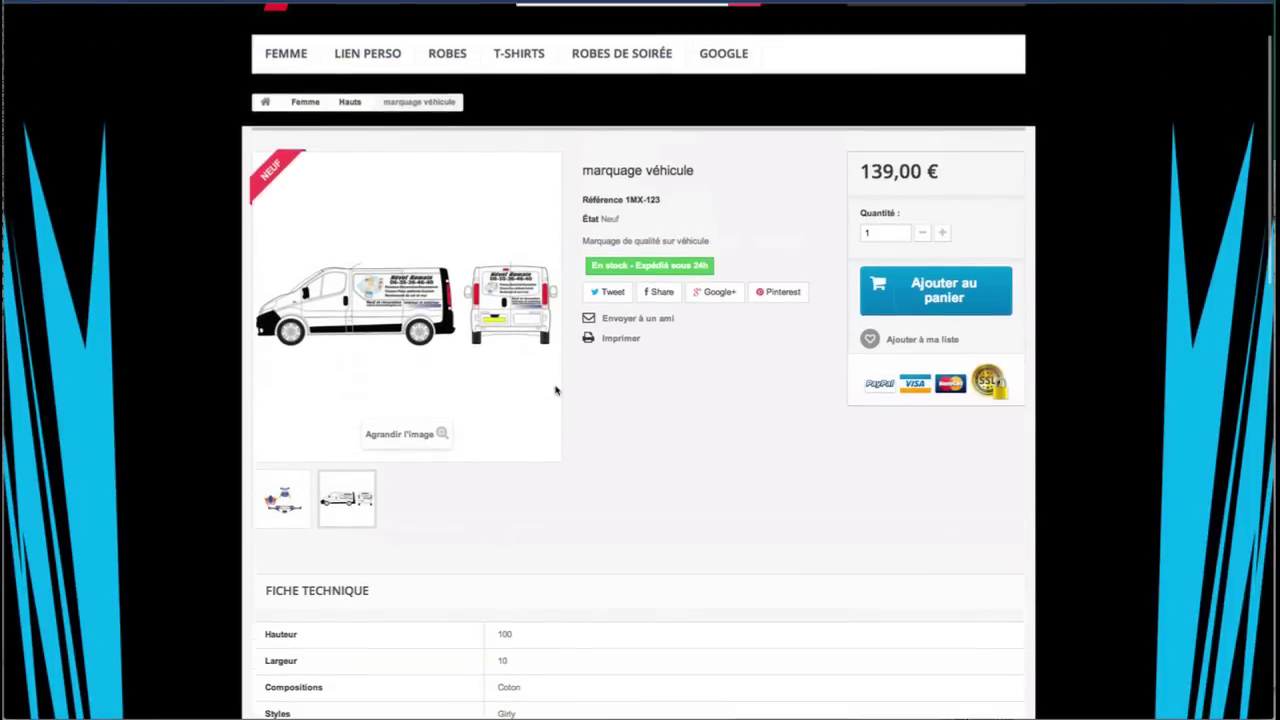
pyautogui.scroll(-15, 614, 373)
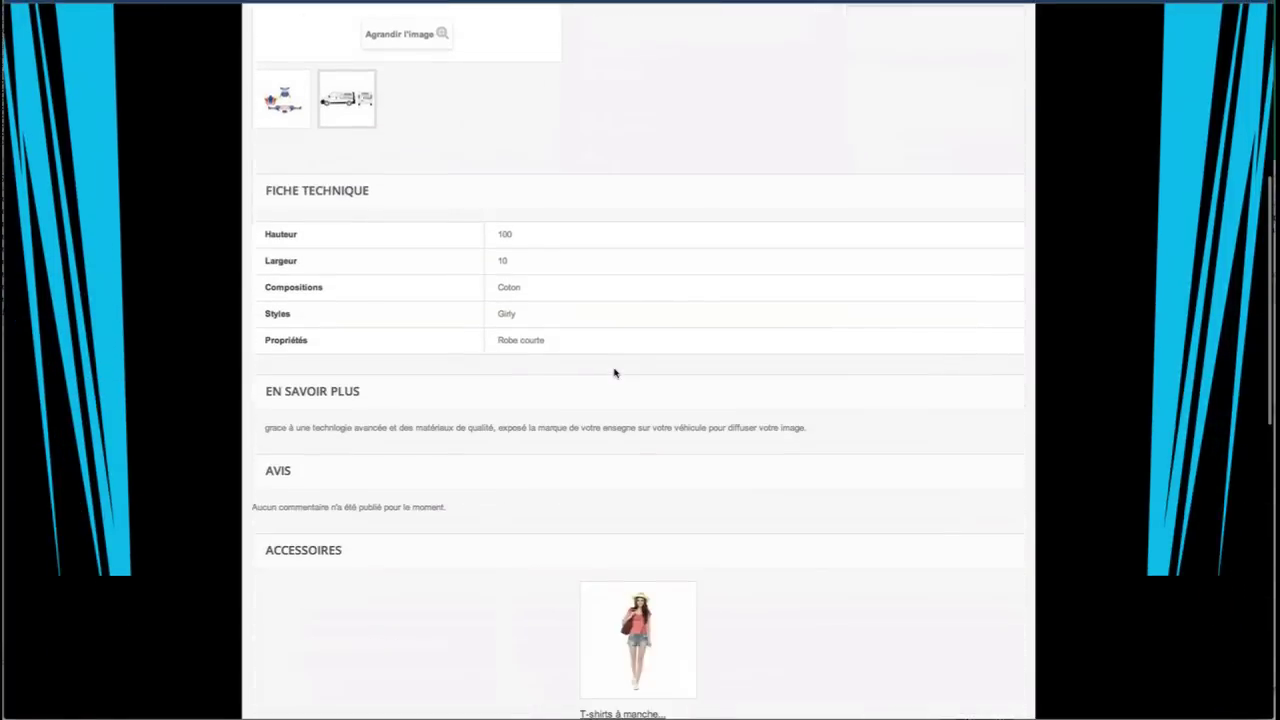
pyautogui.scroll(-3, 614, 373)
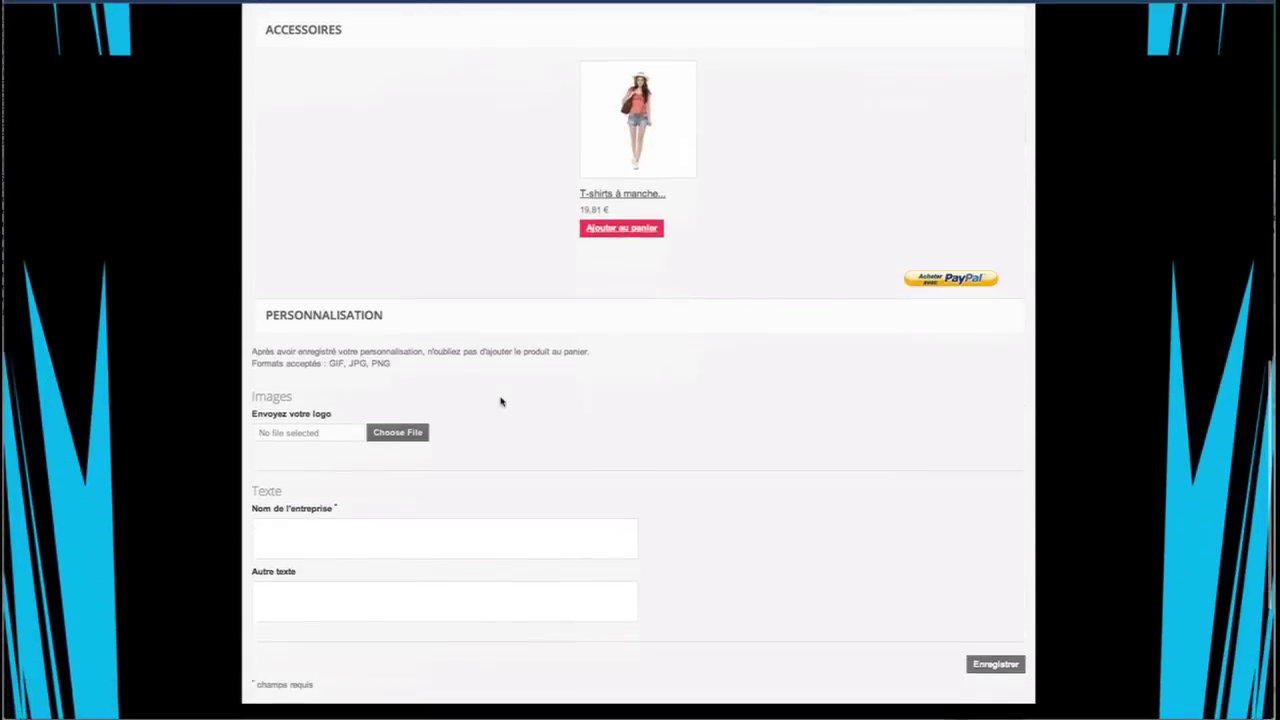
# - Try to attach favicon.ico as the logo file in the product's personalisation section
pyautogui.moveTo(302, 217); pyautogui.dragTo(414, 217)
pyautogui.click(414, 217)
pyautogui.click(294, 334)
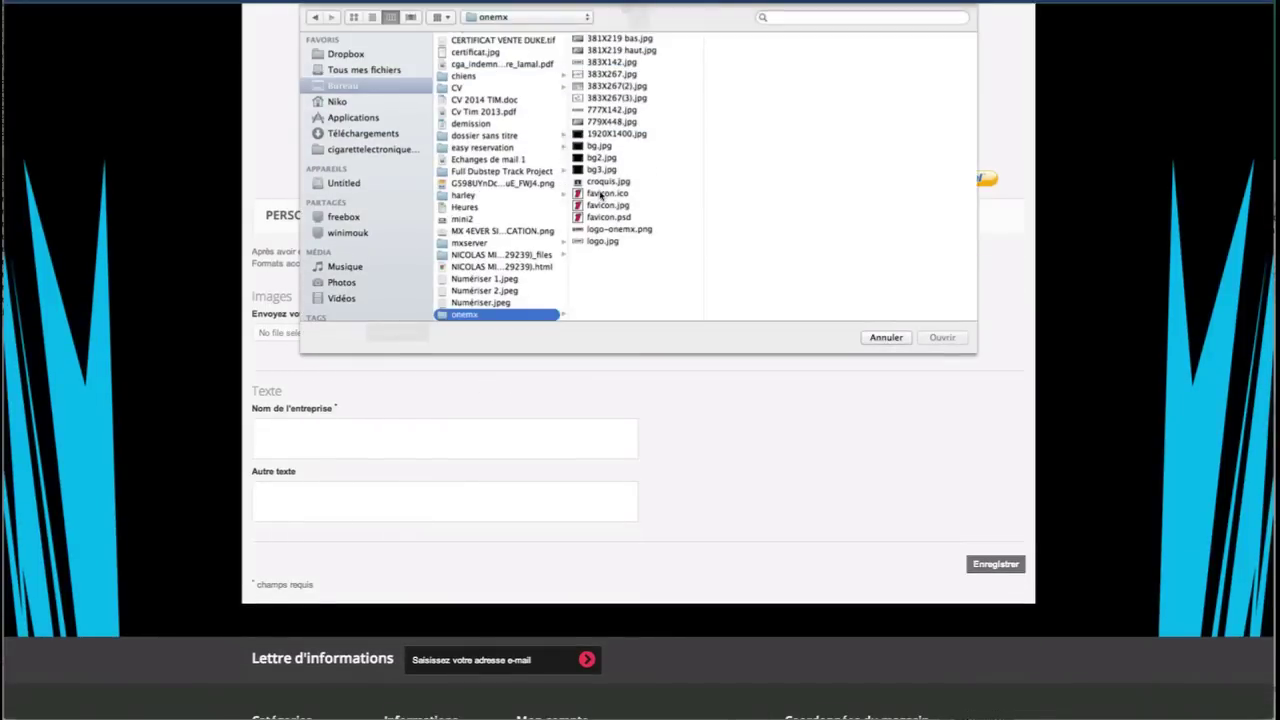
pyautogui.click(604, 194)
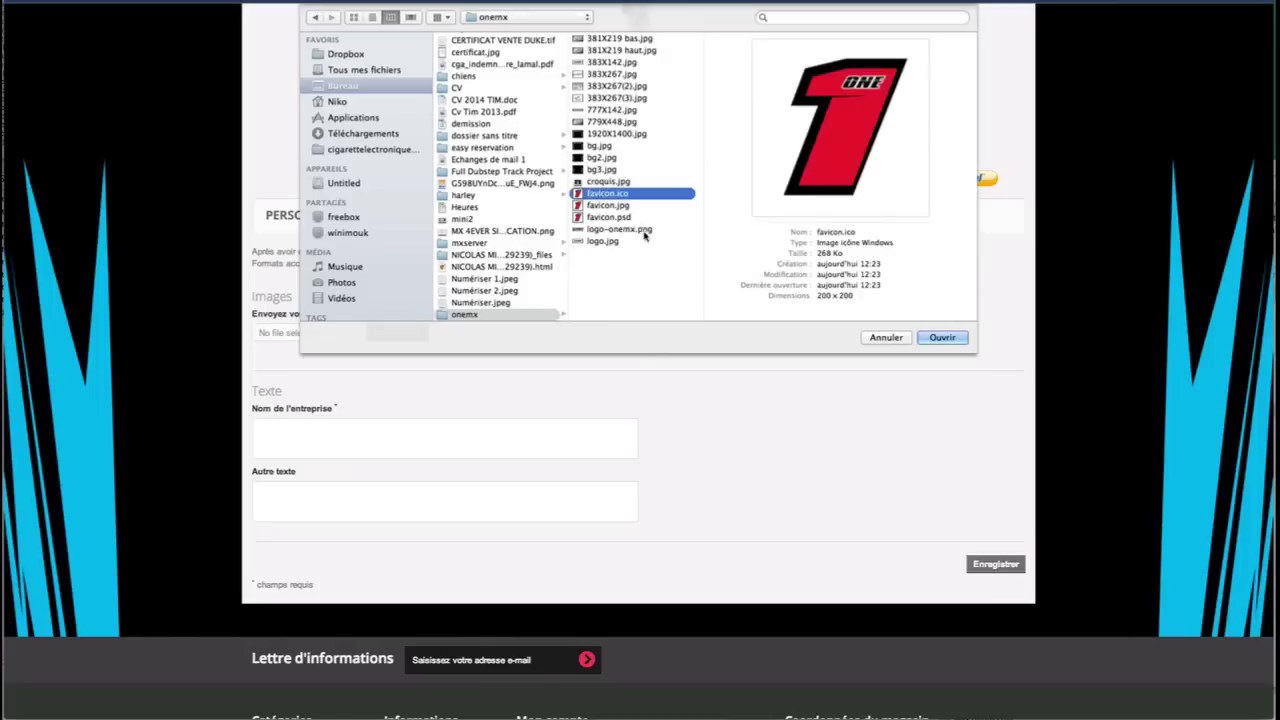
pyautogui.click(940, 338)
# - Enter "test" as the company name and "test gergc grqe vq esec qg" as the other text, and save the personalisation
pyautogui.click(312, 447)
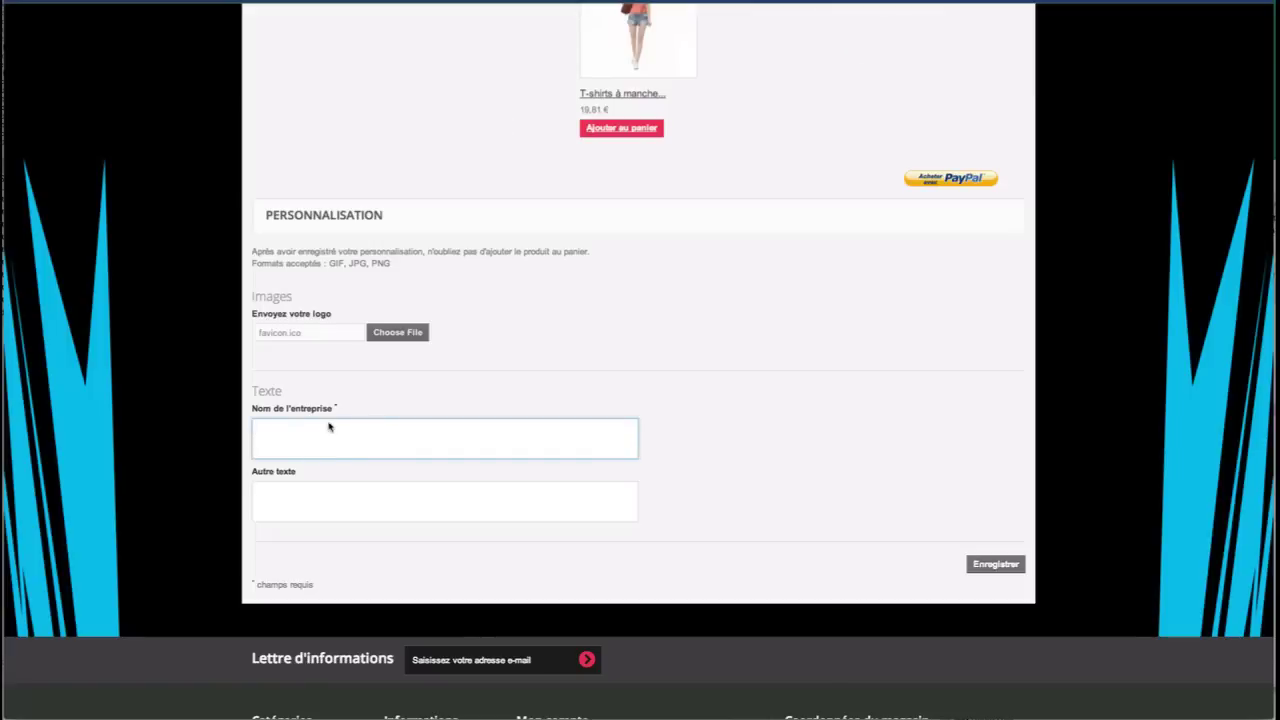
pyautogui.click(341, 409)
pyautogui.write('test')
pyautogui.click(503, 495)
pyautogui.write('test gergc grqe vg eeec q')
pyautogui.click(1004, 563)
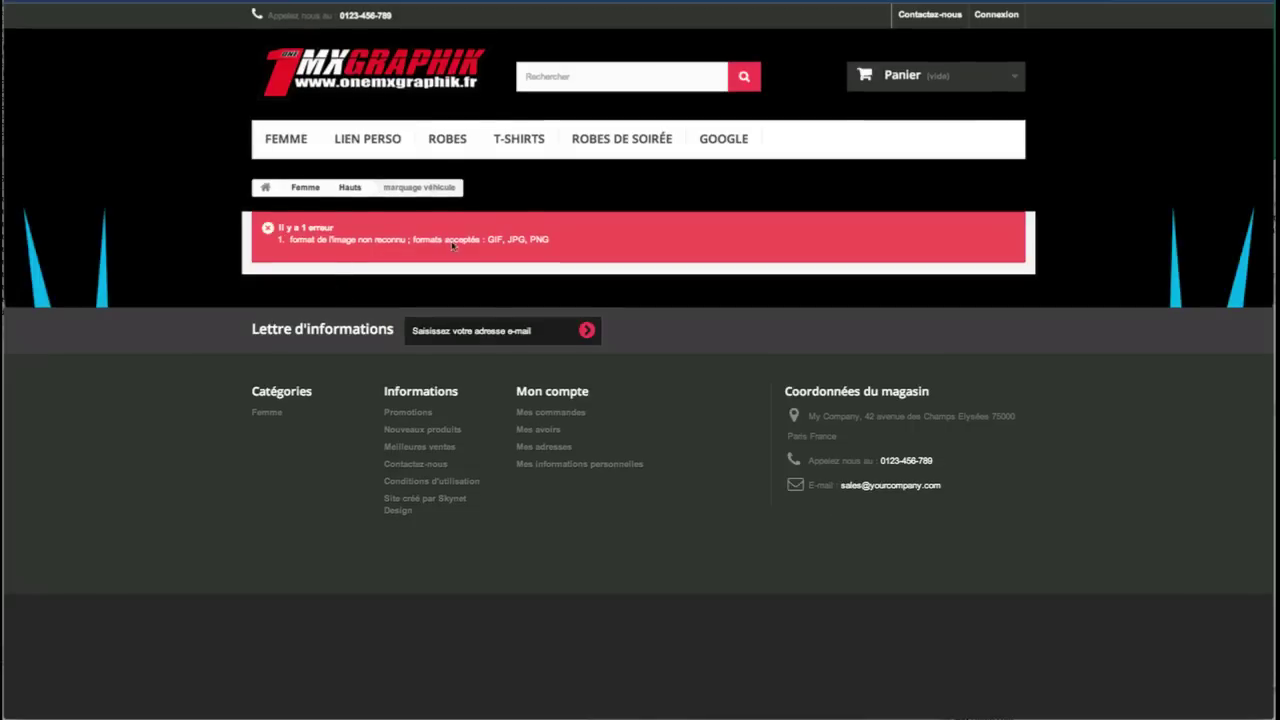
# - Read which image formats the shop accepts, and return to the product's personalisation form
pyautogui.moveTo(488, 243); pyautogui.dragTo(581, 247)
pyautogui.click(477, 239)
pyautogui.click(302, 141)
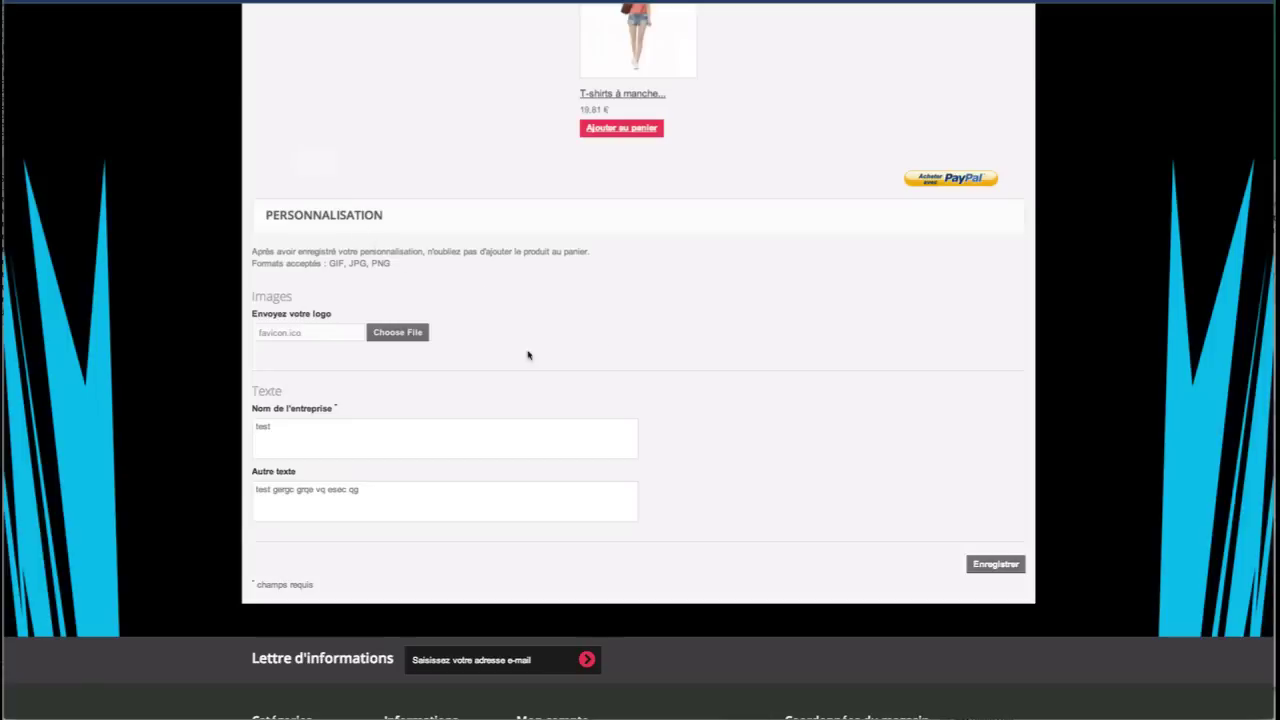
# - Replace the logo file with 779X448.jpg, save the personalisation and check it on the product page
pyautogui.scroll(15, 605, 336)
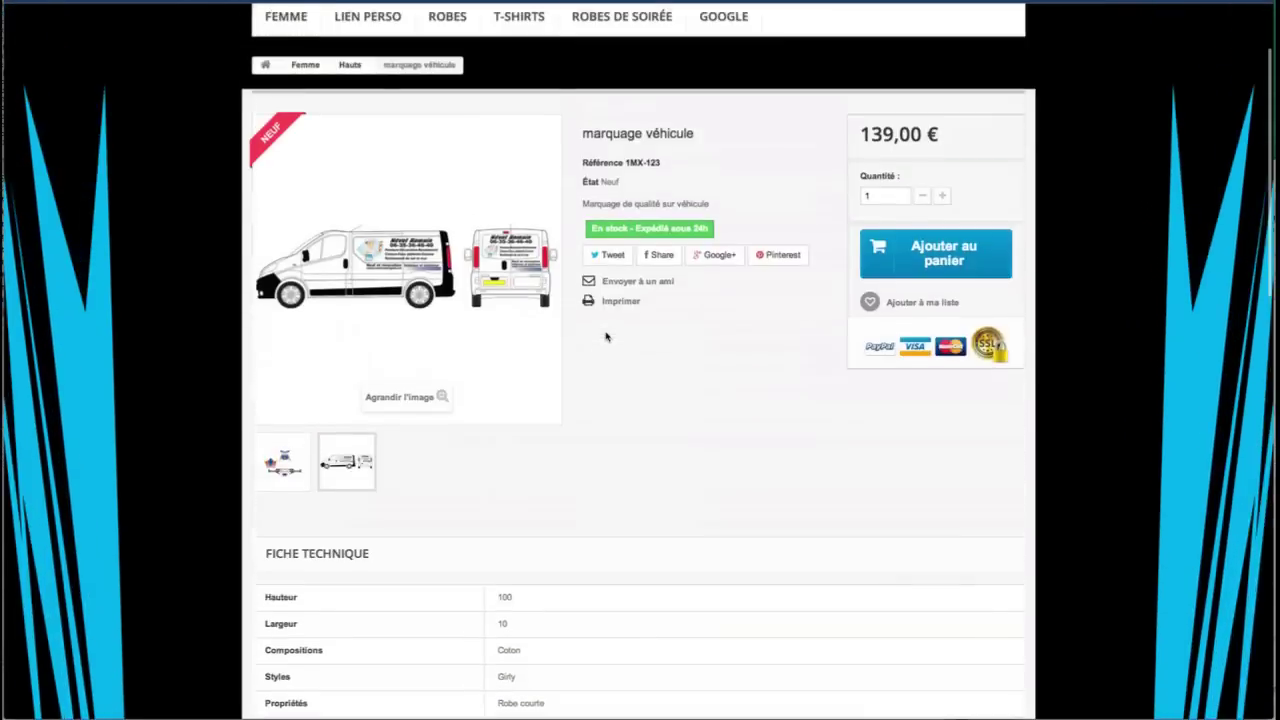
pyautogui.scroll(-15, 605, 336)
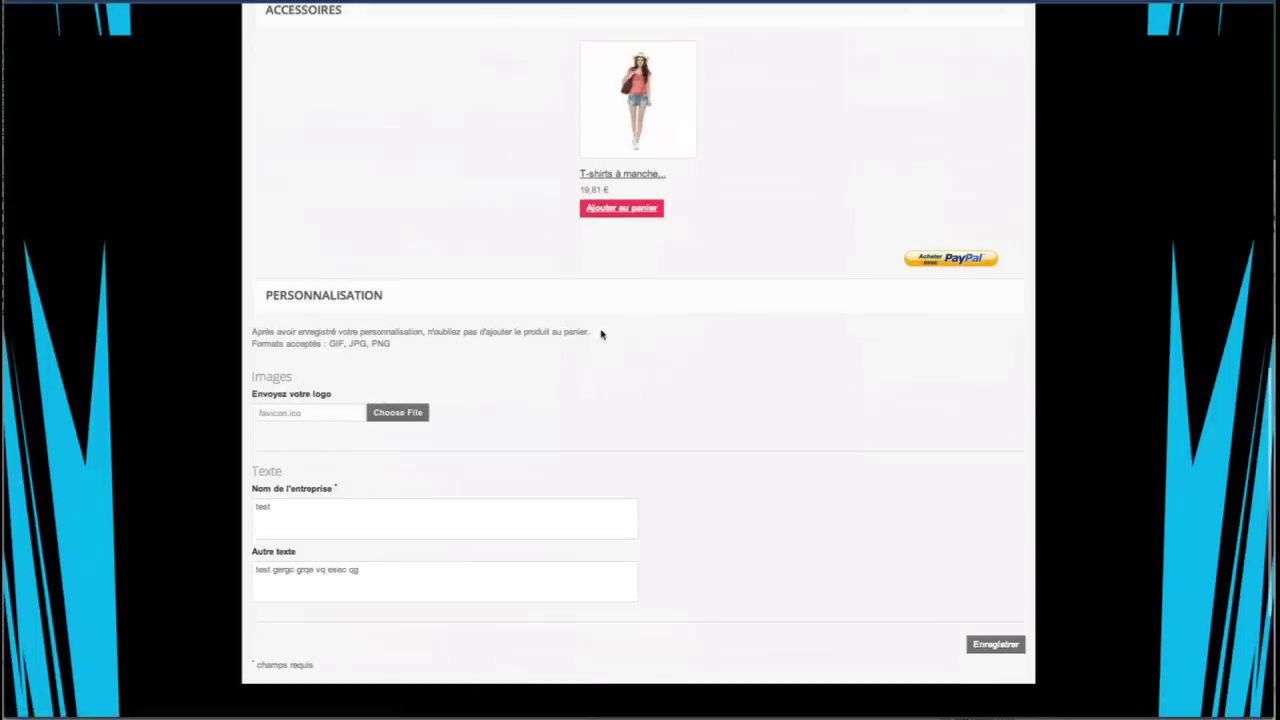
pyautogui.click(352, 416)
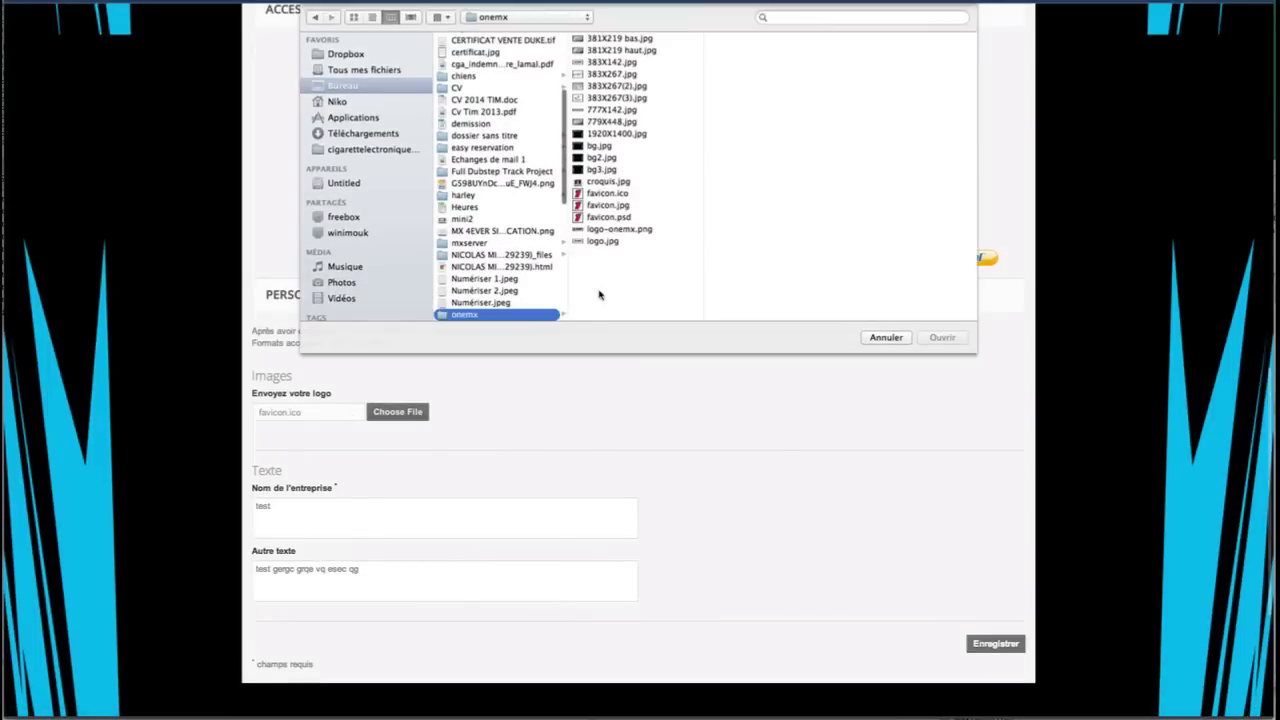
pyautogui.click(612, 121)
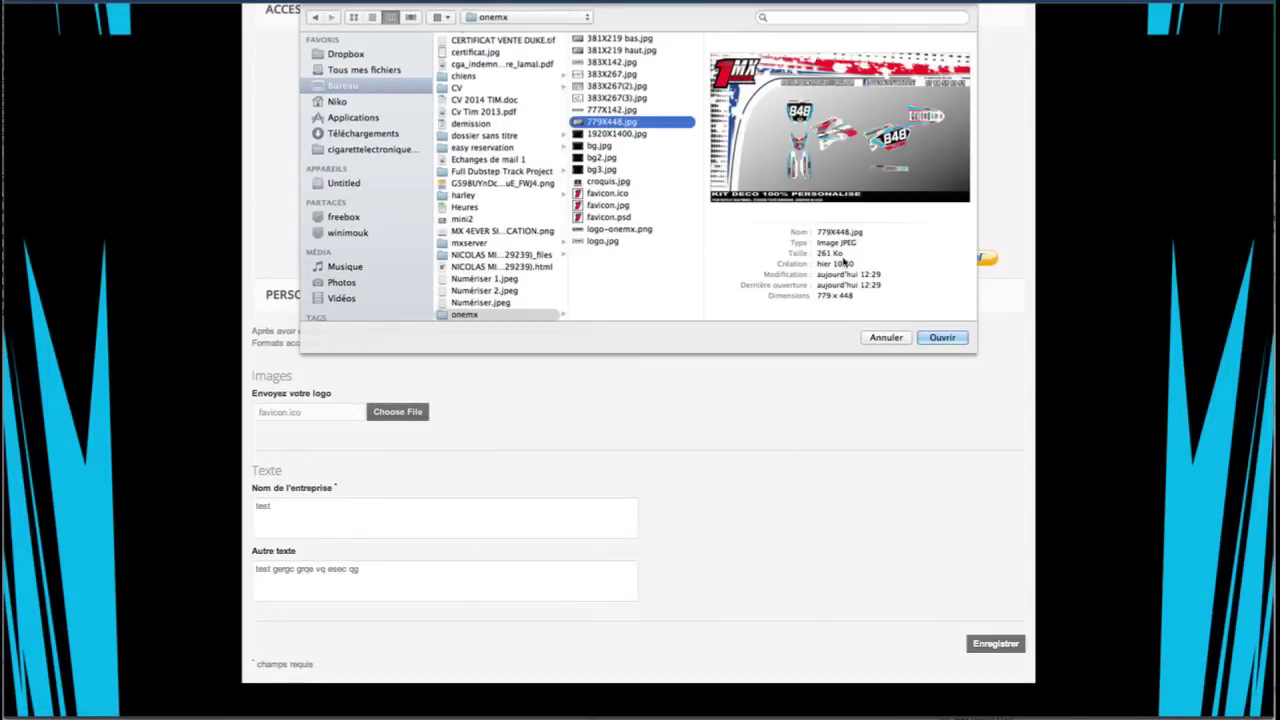
pyautogui.click(940, 337)
pyautogui.click(976, 642)
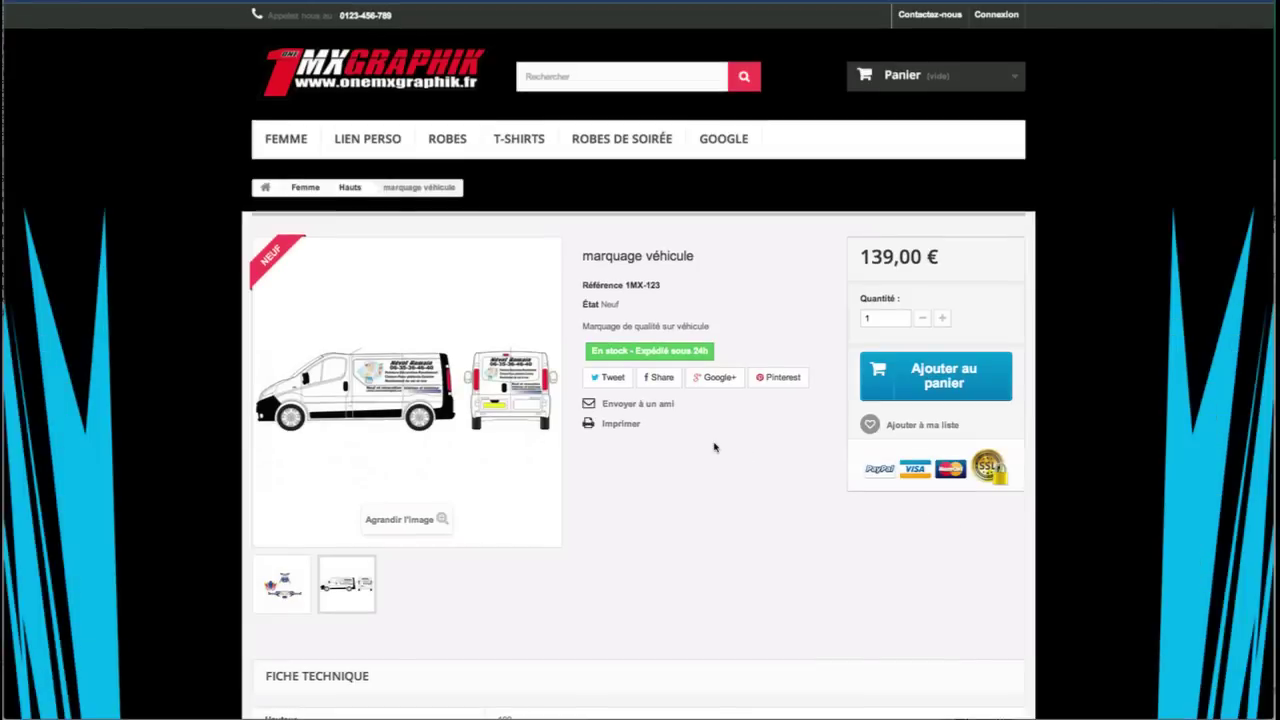
pyautogui.scroll(-10, 580, 448)
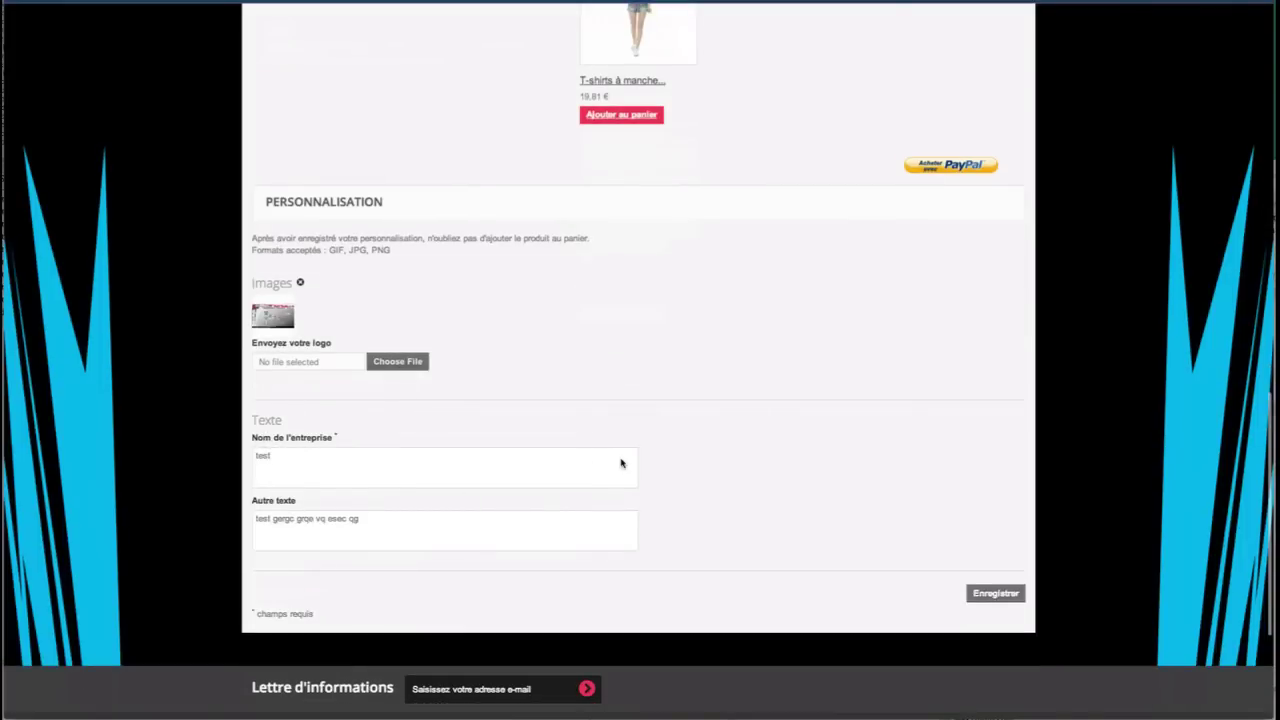
# - Set the product quantity to 4, add it to the cart and close the cart confirmation
pyautogui.scroll(12, 620, 462)
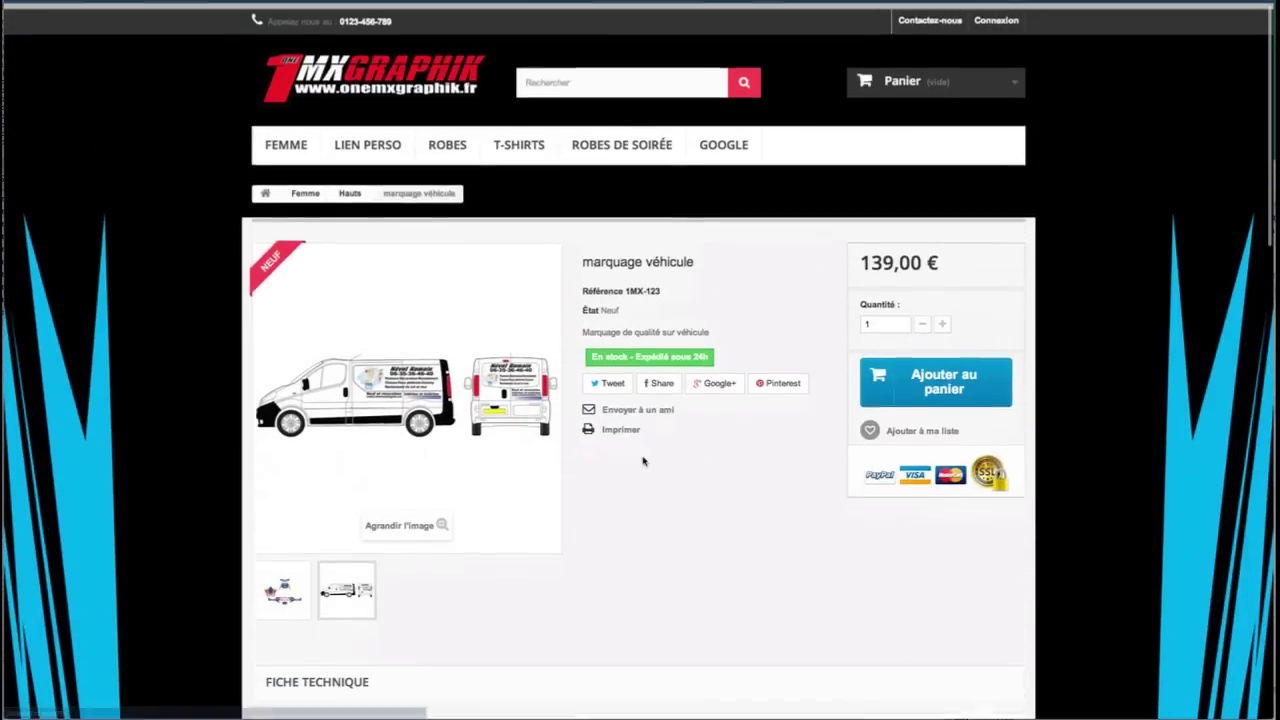
pyautogui.click(942, 319)
pyautogui.click(942, 319)
pyautogui.click(942, 319)
pyautogui.click(942, 319)
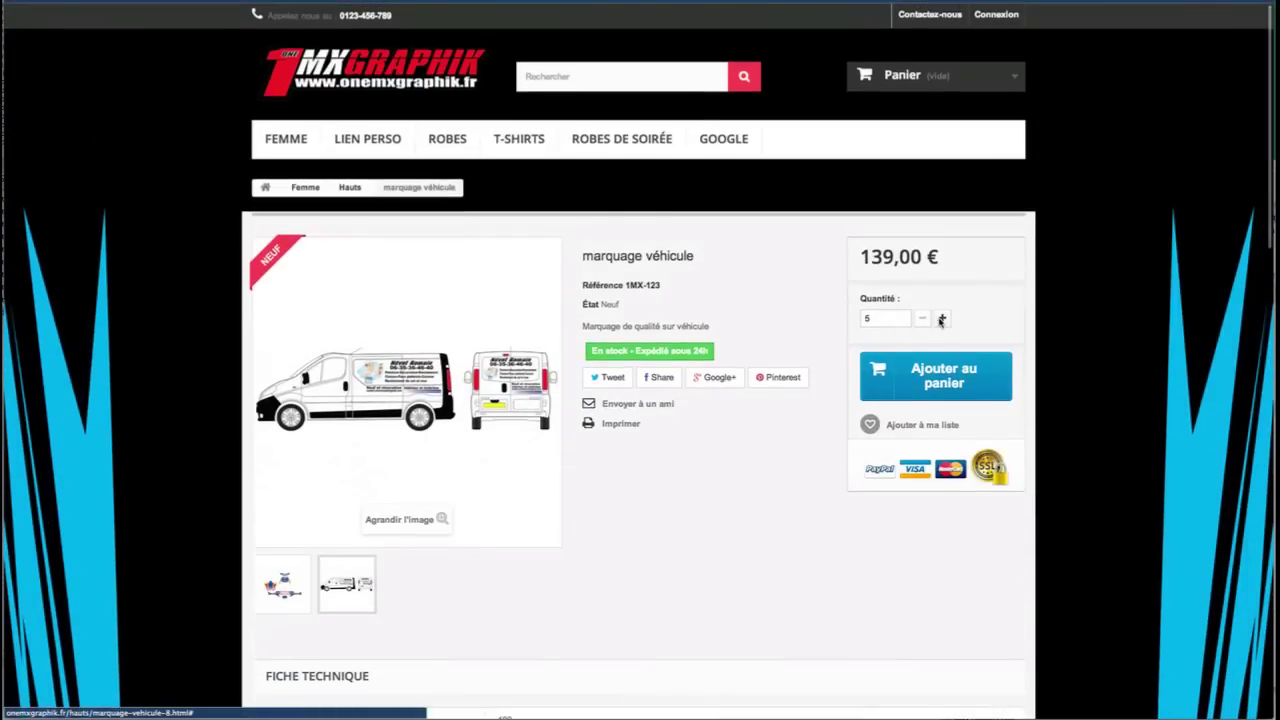
pyautogui.click(922, 318)
pyautogui.click(928, 388)
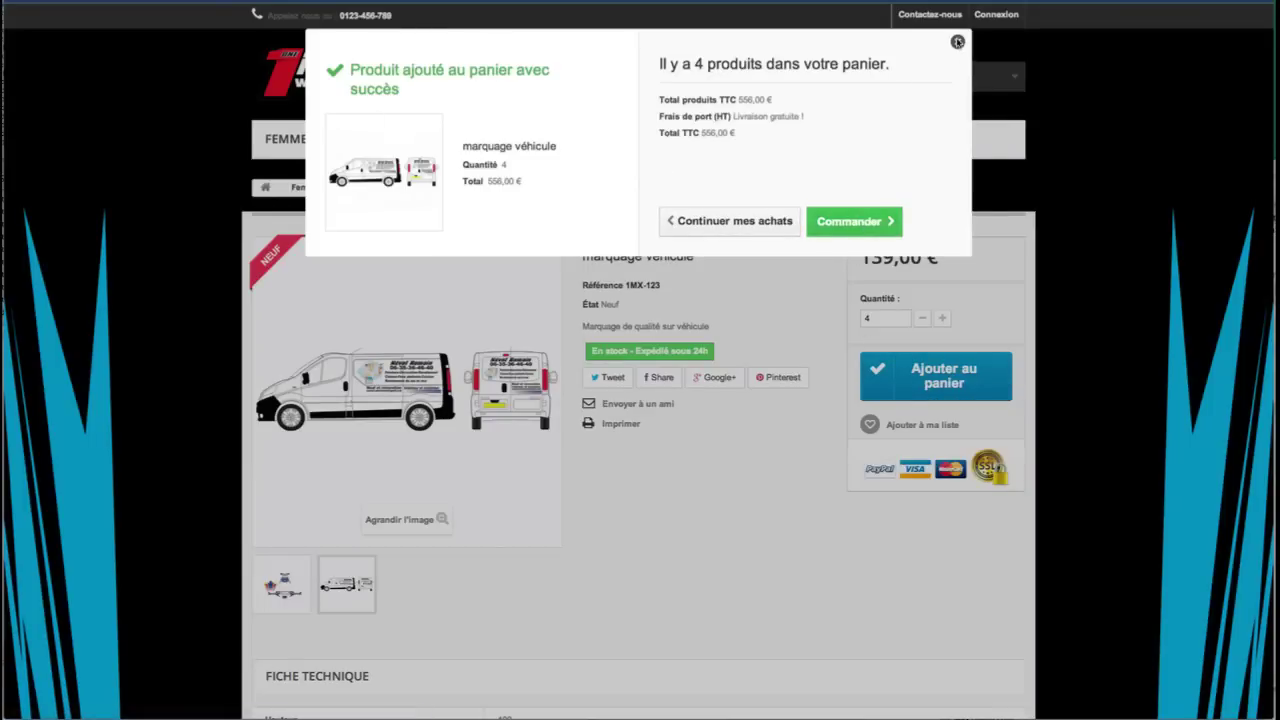
pyautogui.click(957, 42)
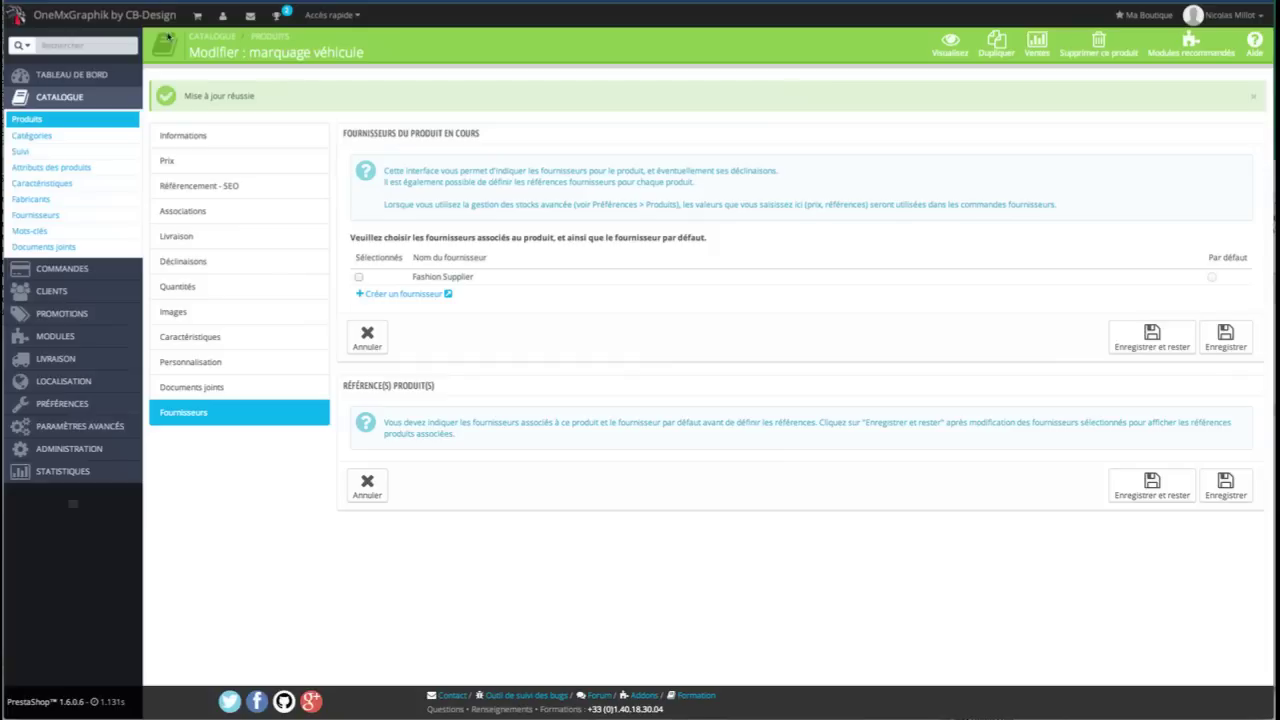
# - Open the product's combinations in the back office, and bring up the product attributes list in a separate tab
pyautogui.click(187, 264)
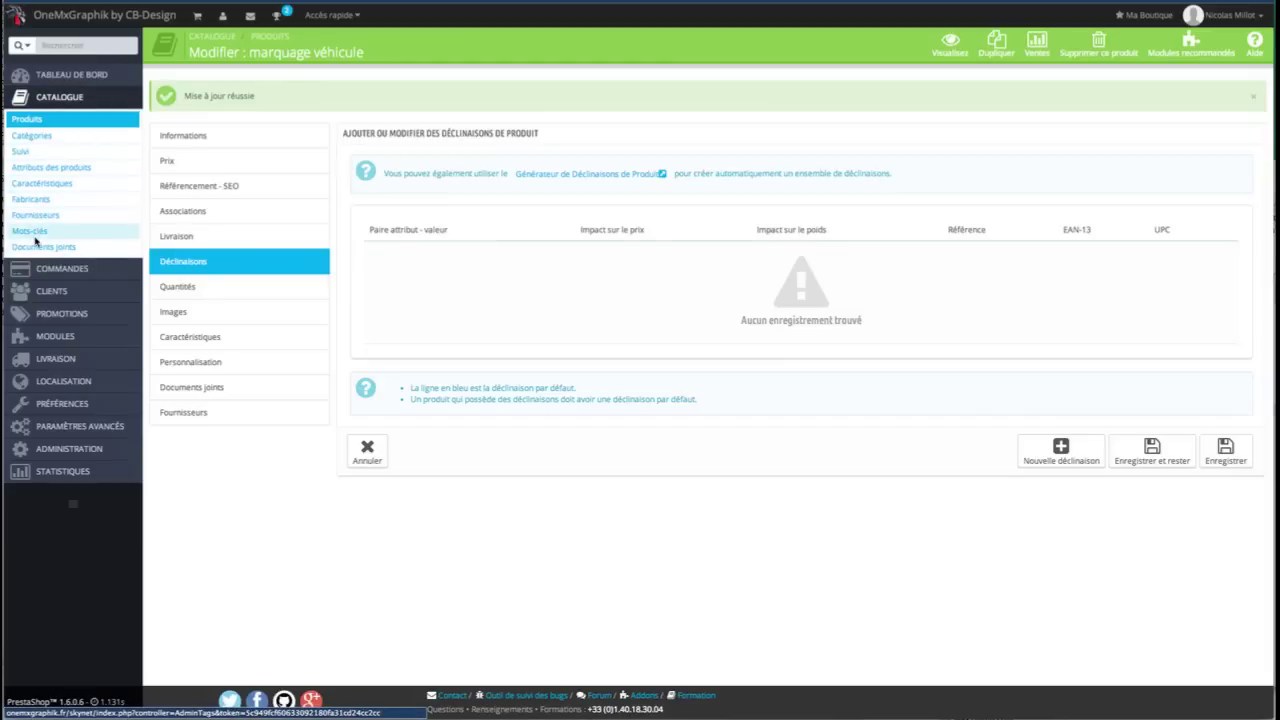
pyautogui.rightClick(43, 171)
pyautogui.click(56, 173)
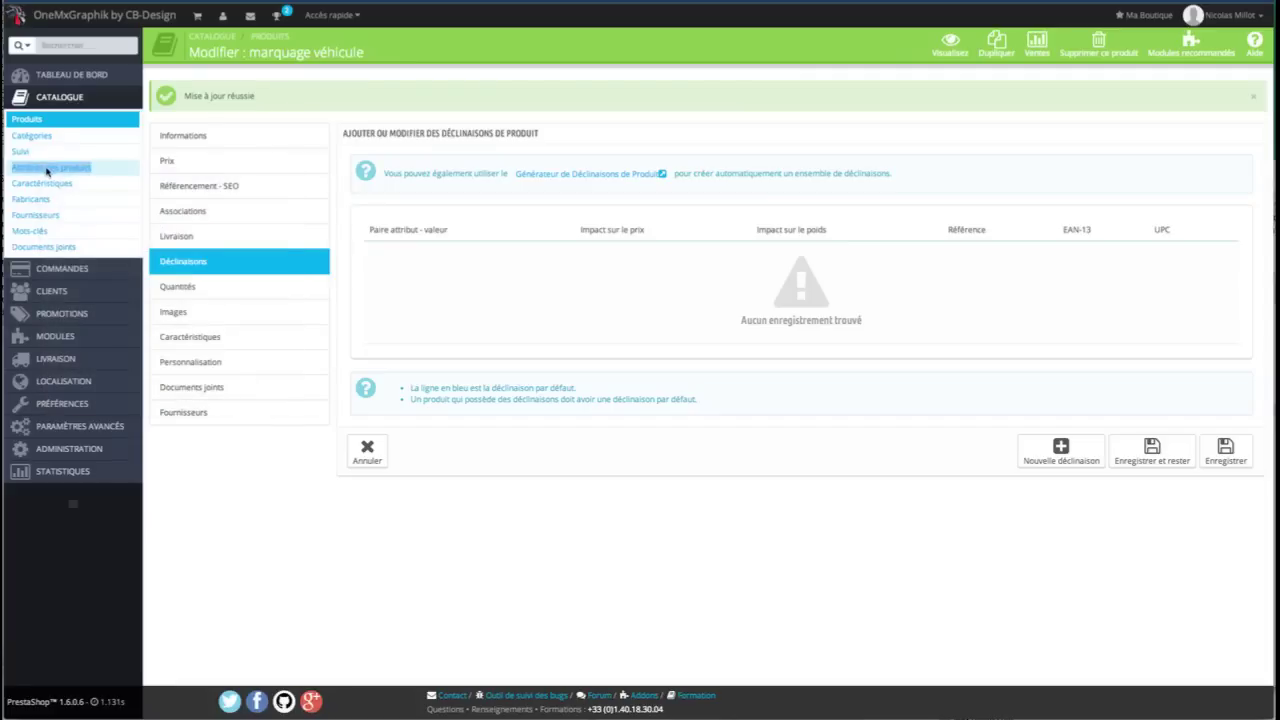
pyautogui.hotkey('ctrl', 'Tab')
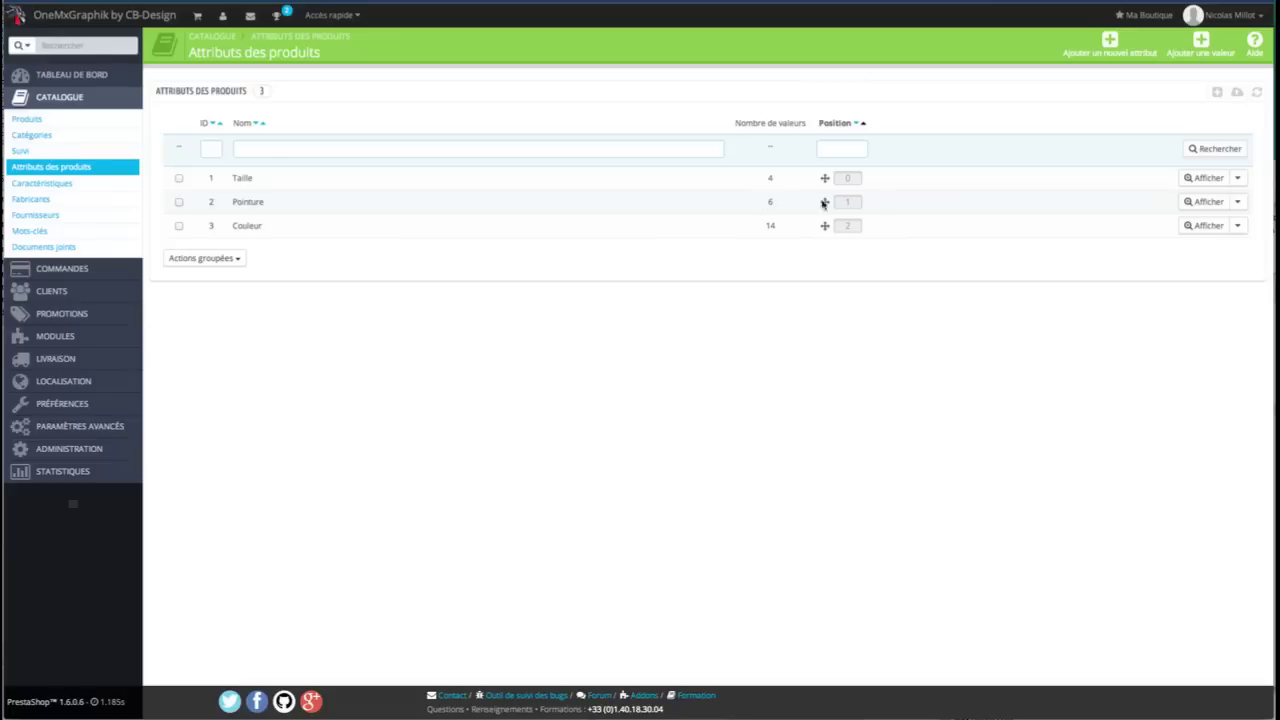
# - Look over the values of the Pointure and Couleur attributes, and return to the attributes list
pyautogui.click(1210, 202)
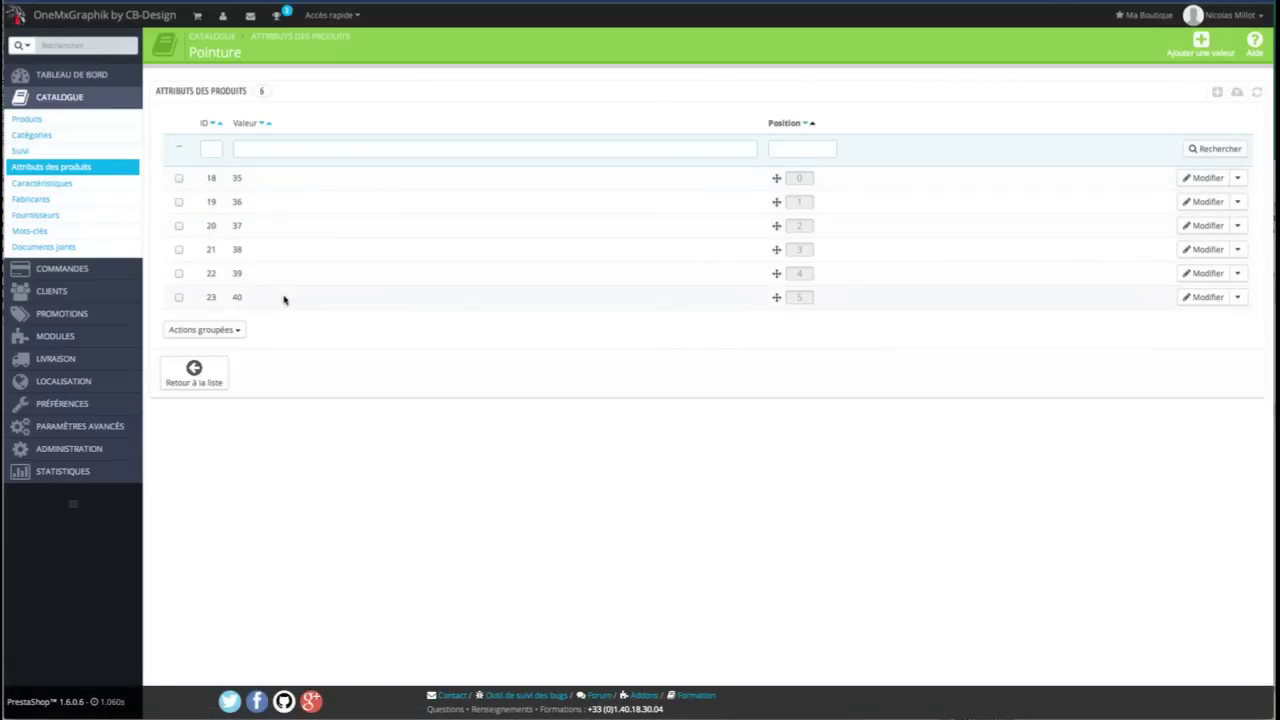
pyautogui.click(413, 240)
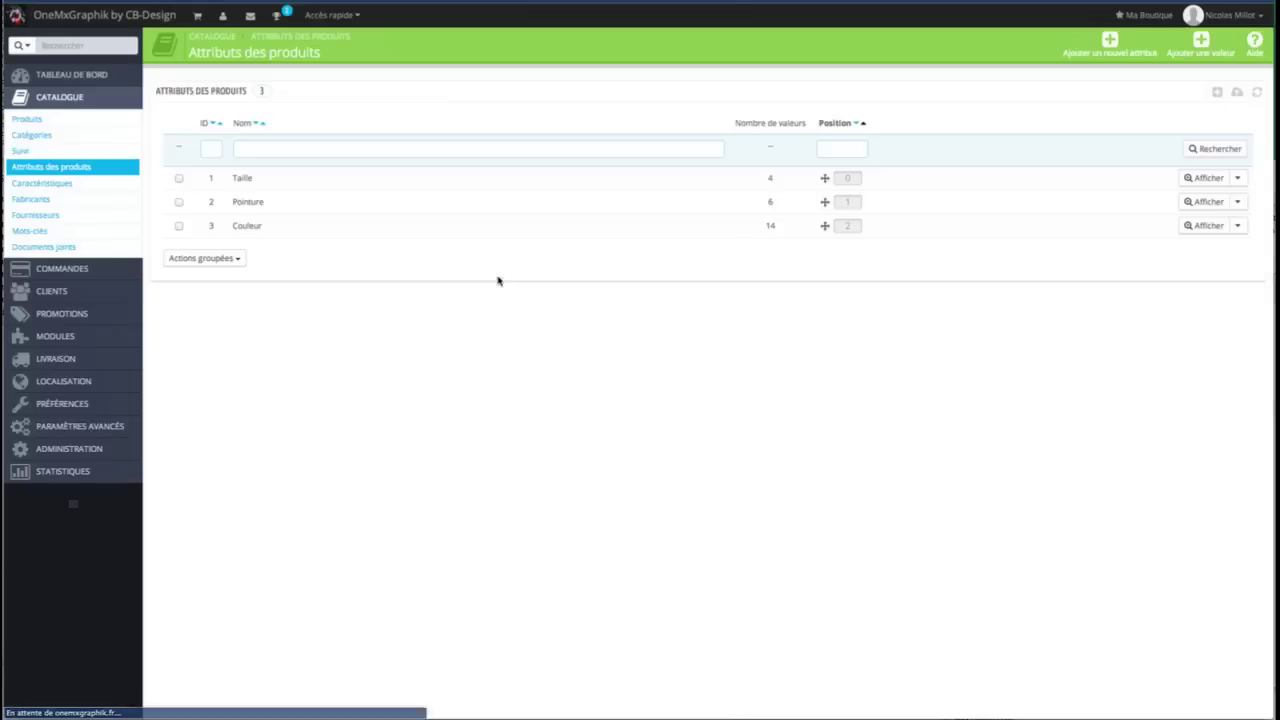
pyautogui.click(1240, 227)
pyautogui.click(1242, 228)
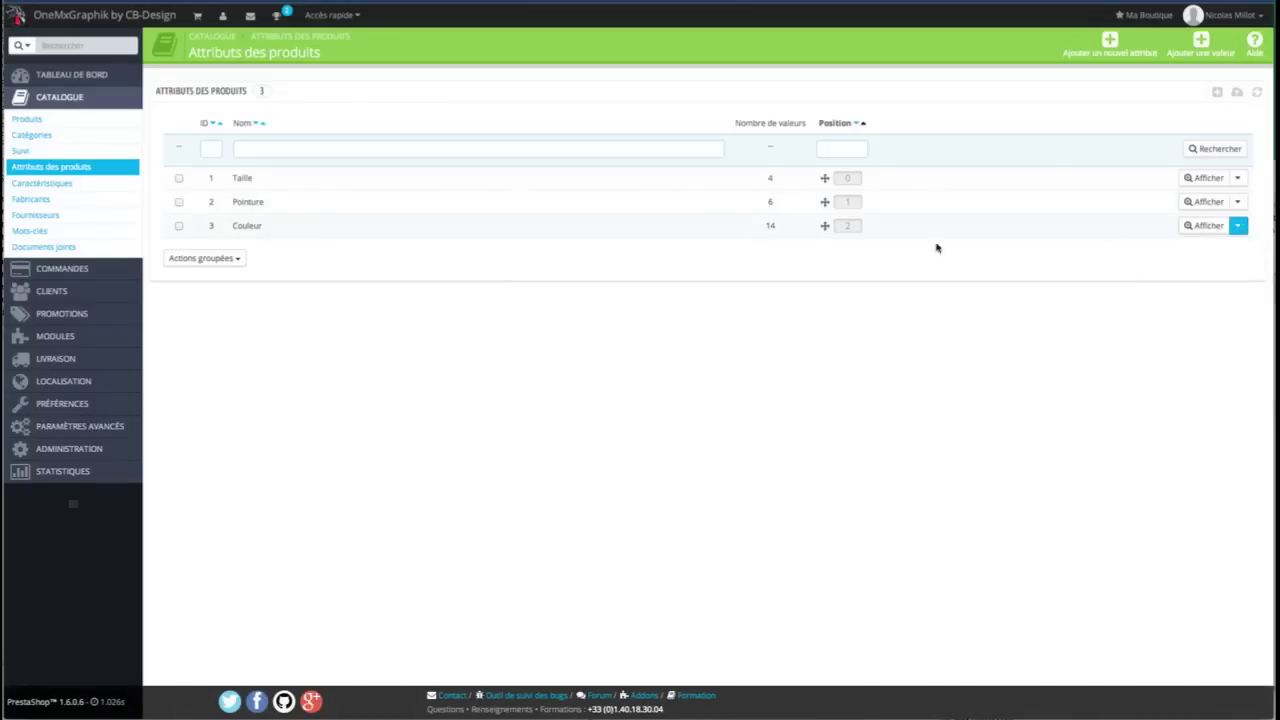
pyautogui.click(744, 232)
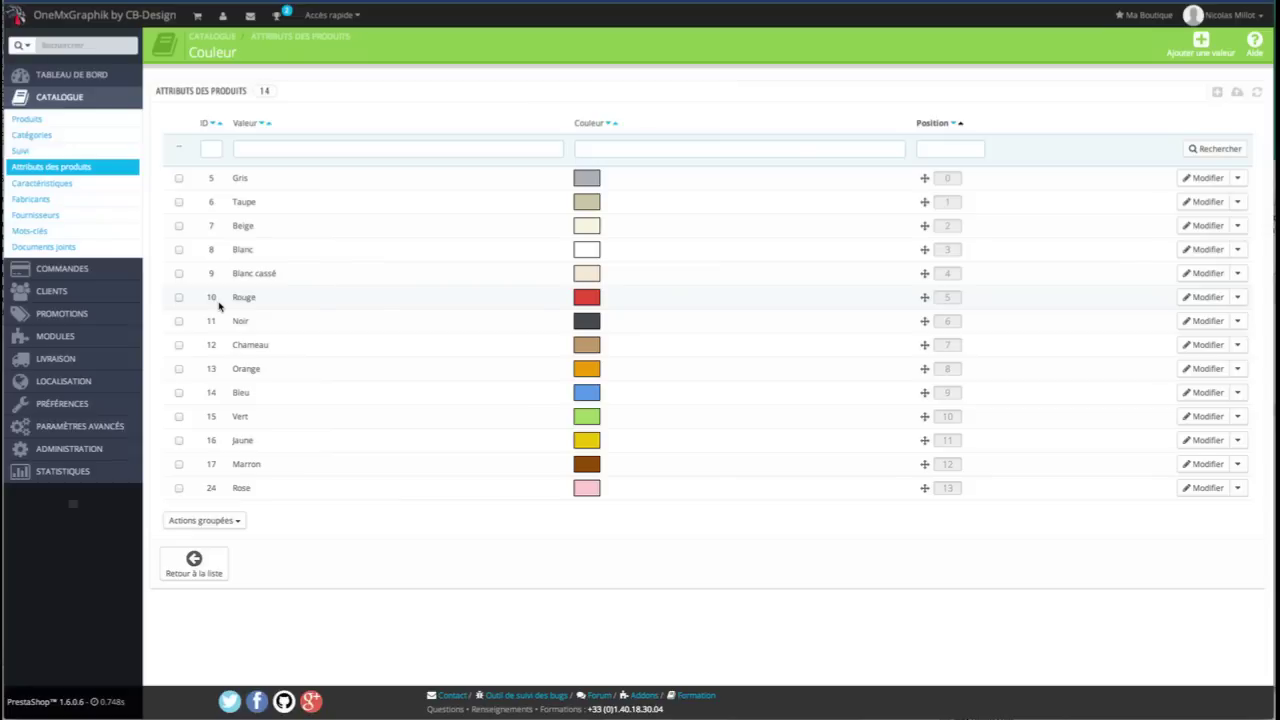
pyautogui.click(53, 170)
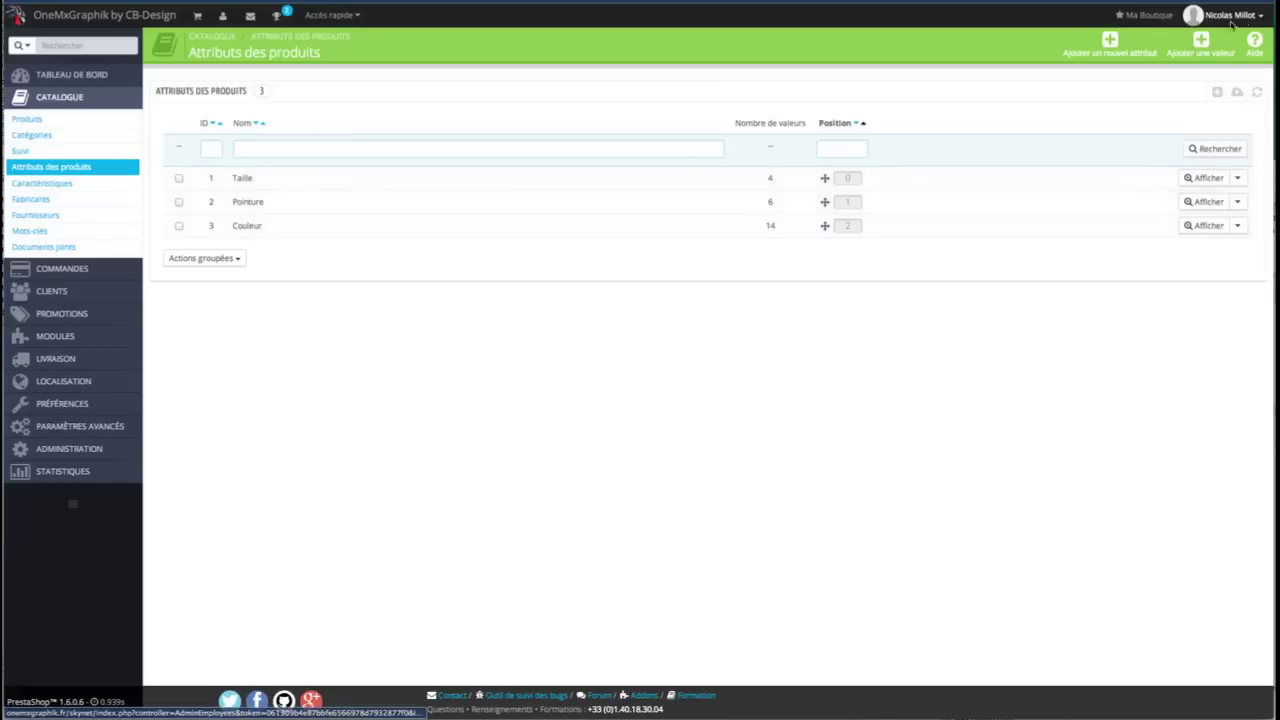
# - Start a new attribute with "Longueure" as its name, public name, URL and title tag
pyautogui.click(1101, 50)
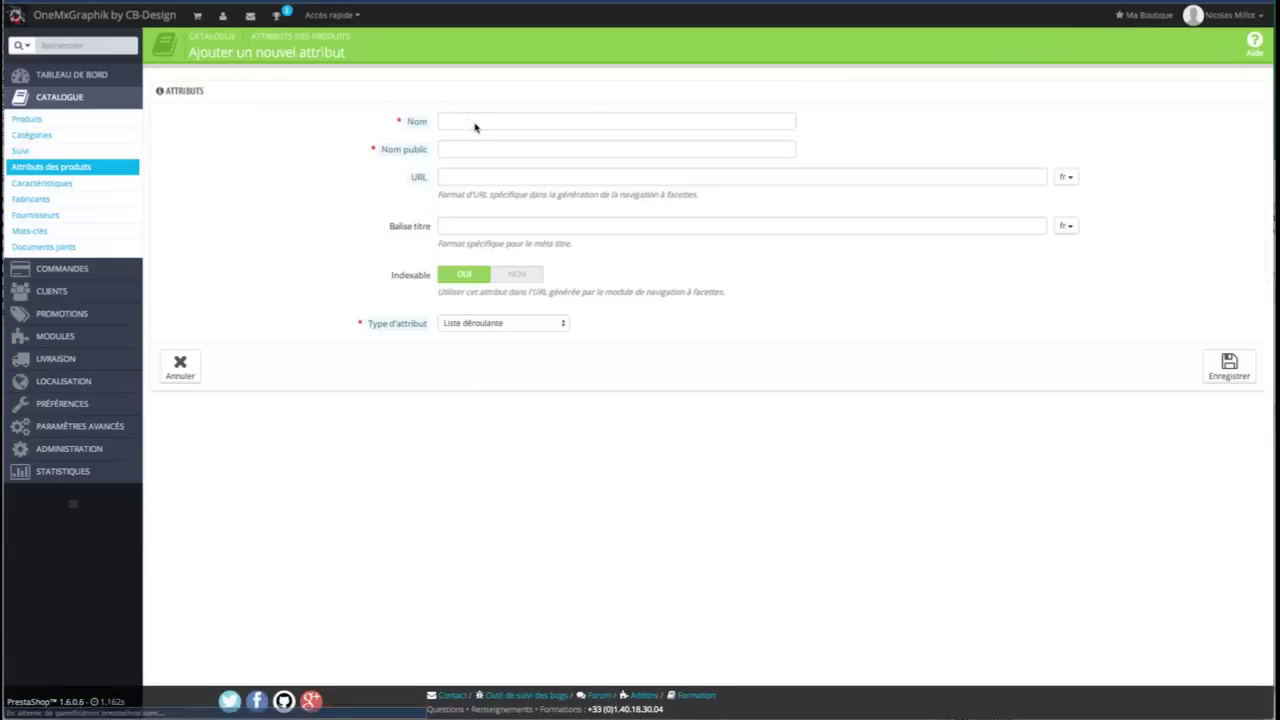
pyautogui.write('Longueure')
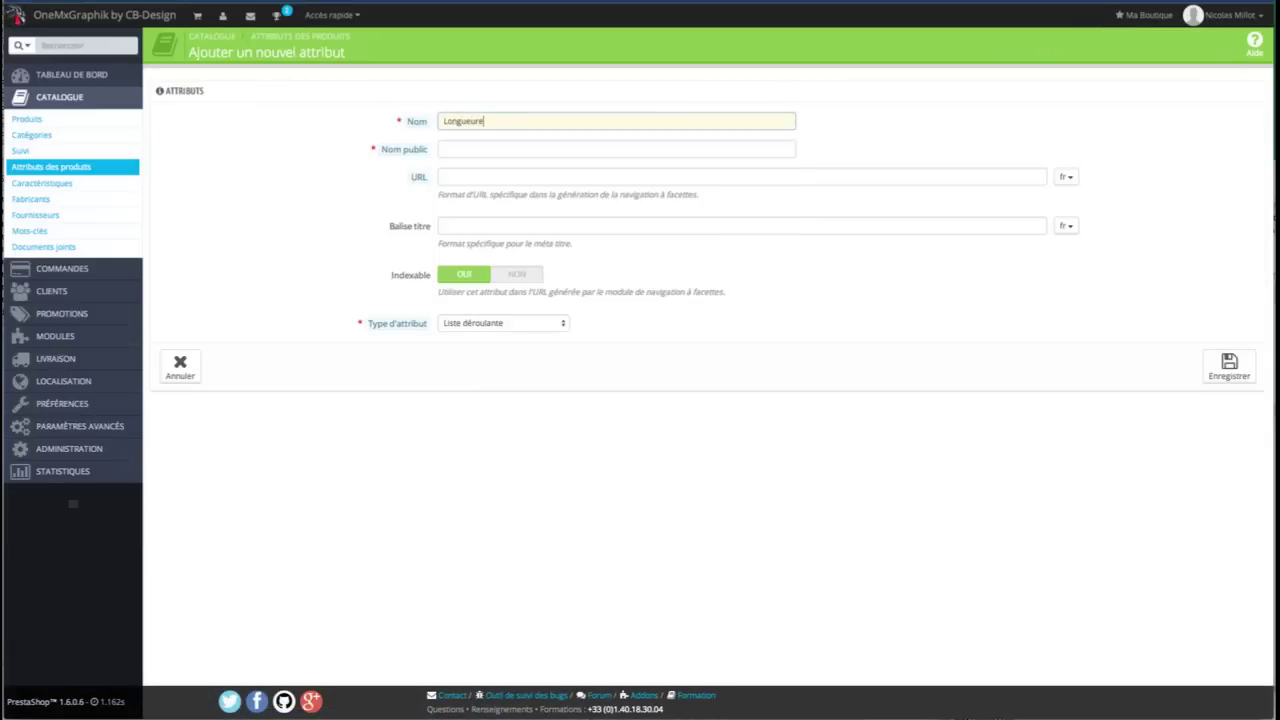
pyautogui.click(616, 149)
pyautogui.hotkey('shift', 'Tab')
pyautogui.hotkey('ctrl', 'c')
pyautogui.press('Tab')
pyautogui.hotkey('ctrl', 'v')
pyautogui.press('Tab')
pyautogui.hotkey('ctrl', 'v')
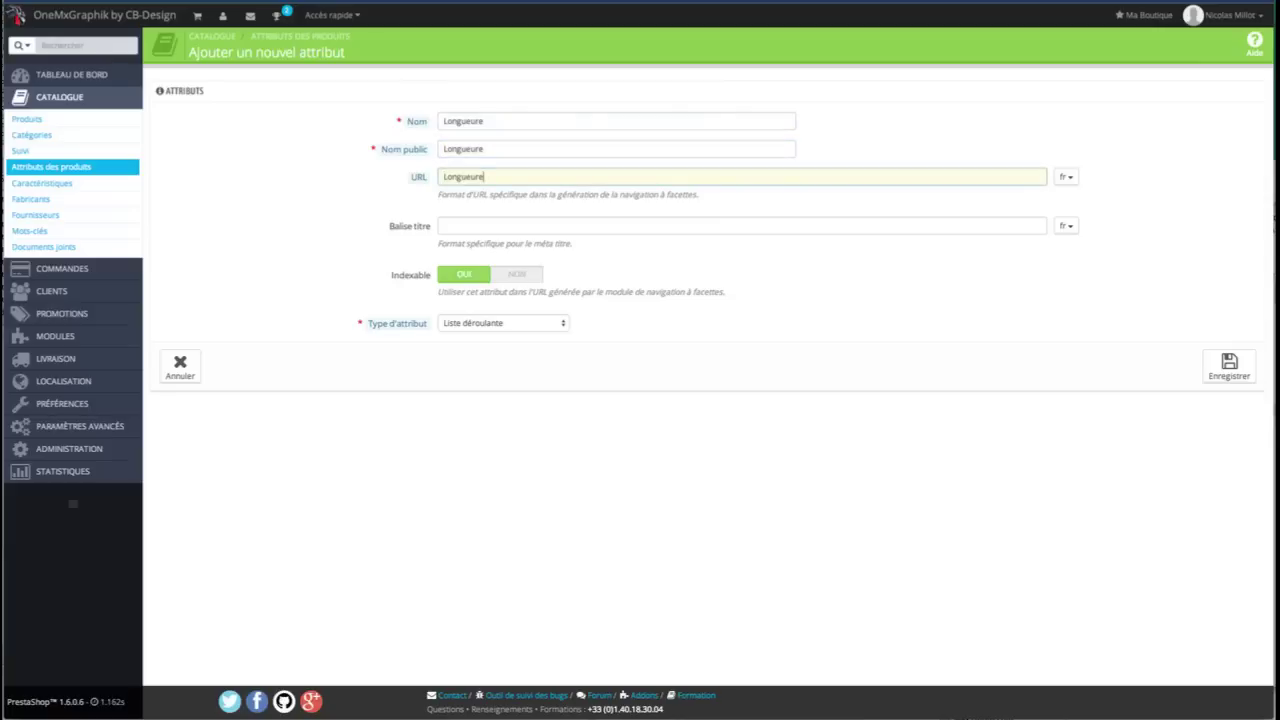
pyautogui.click(443, 226)
pyautogui.hotkey('ctrl', 'v')
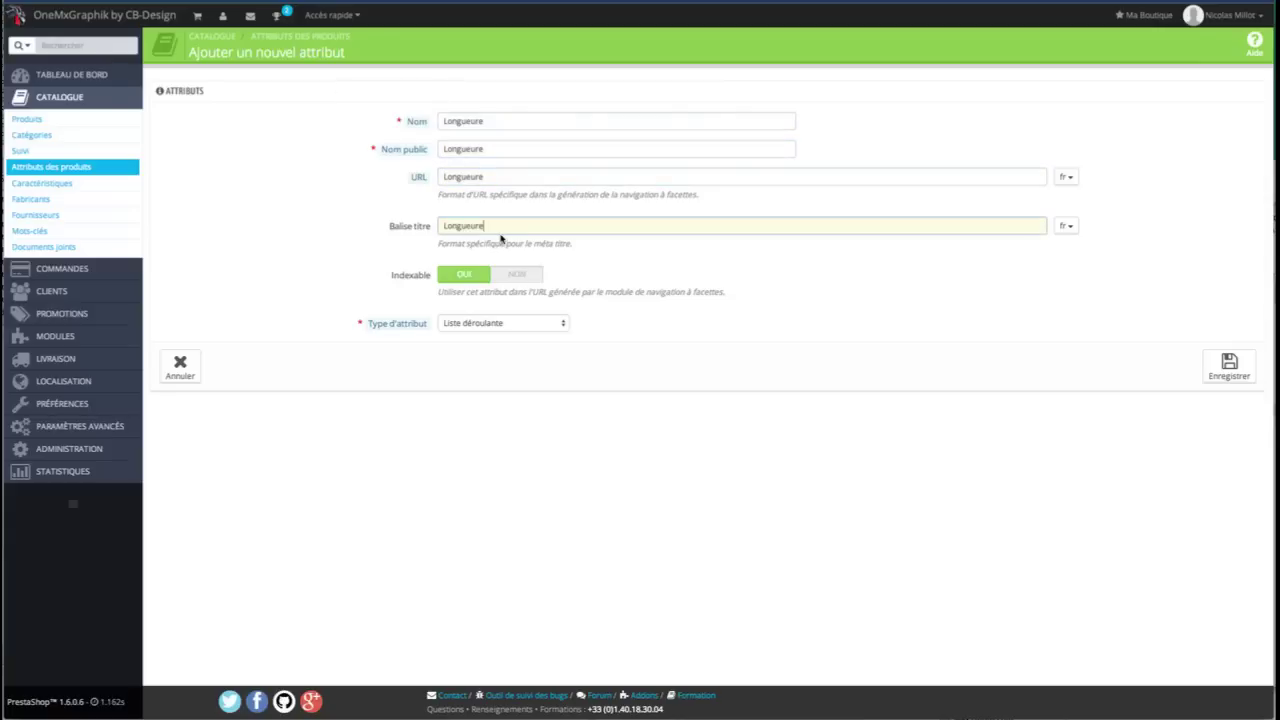
# - Look through the available attribute types, and try "Couleur ou texture"
pyautogui.click(516, 329)
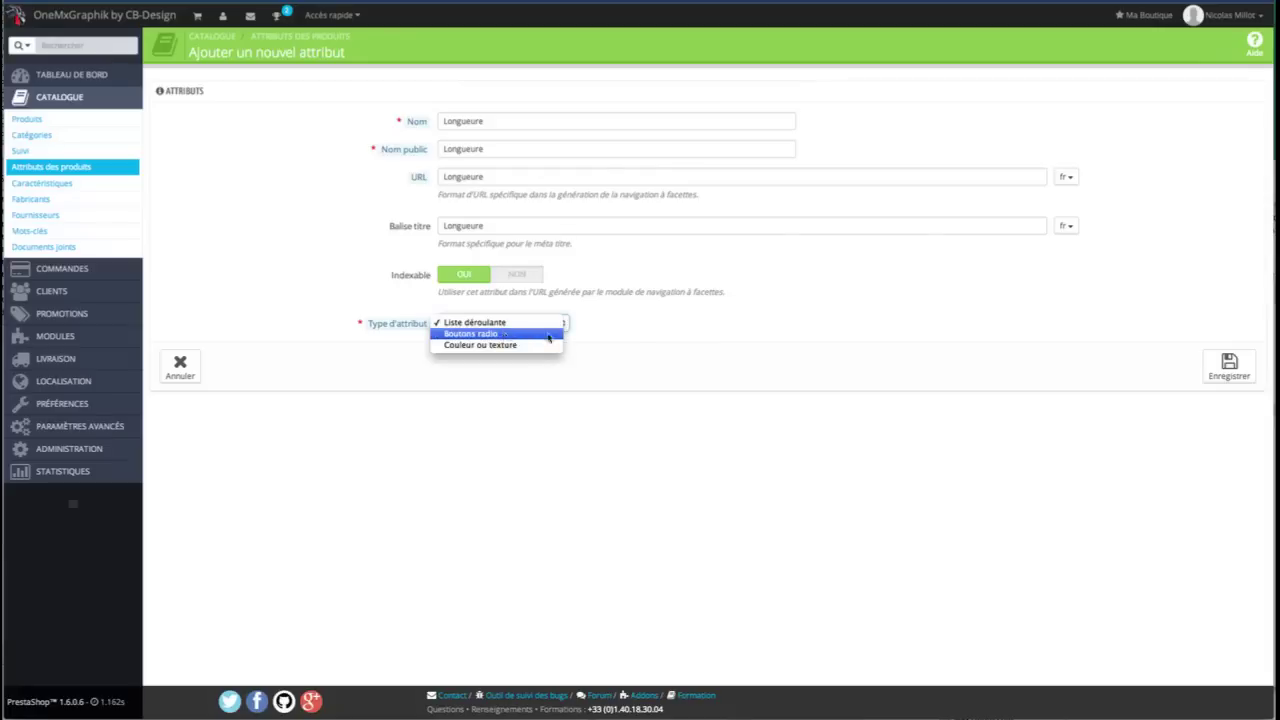
pyautogui.click(629, 333)
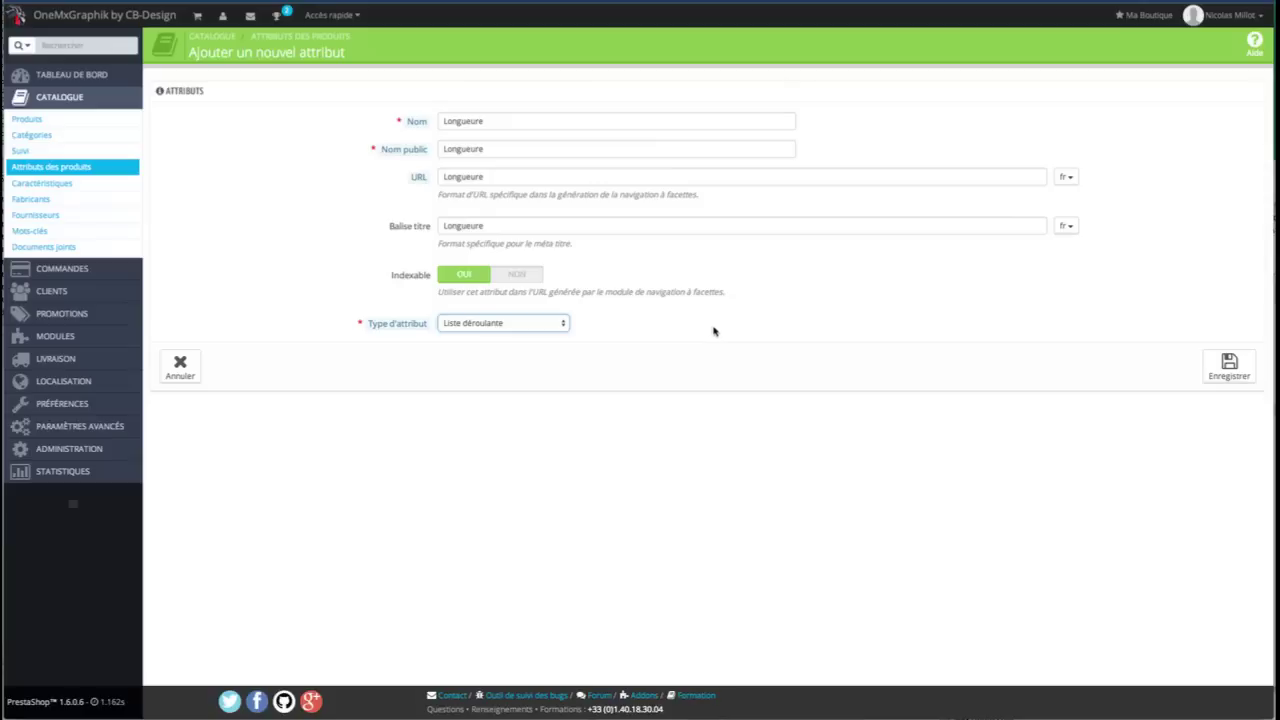
pyautogui.click(493, 323)
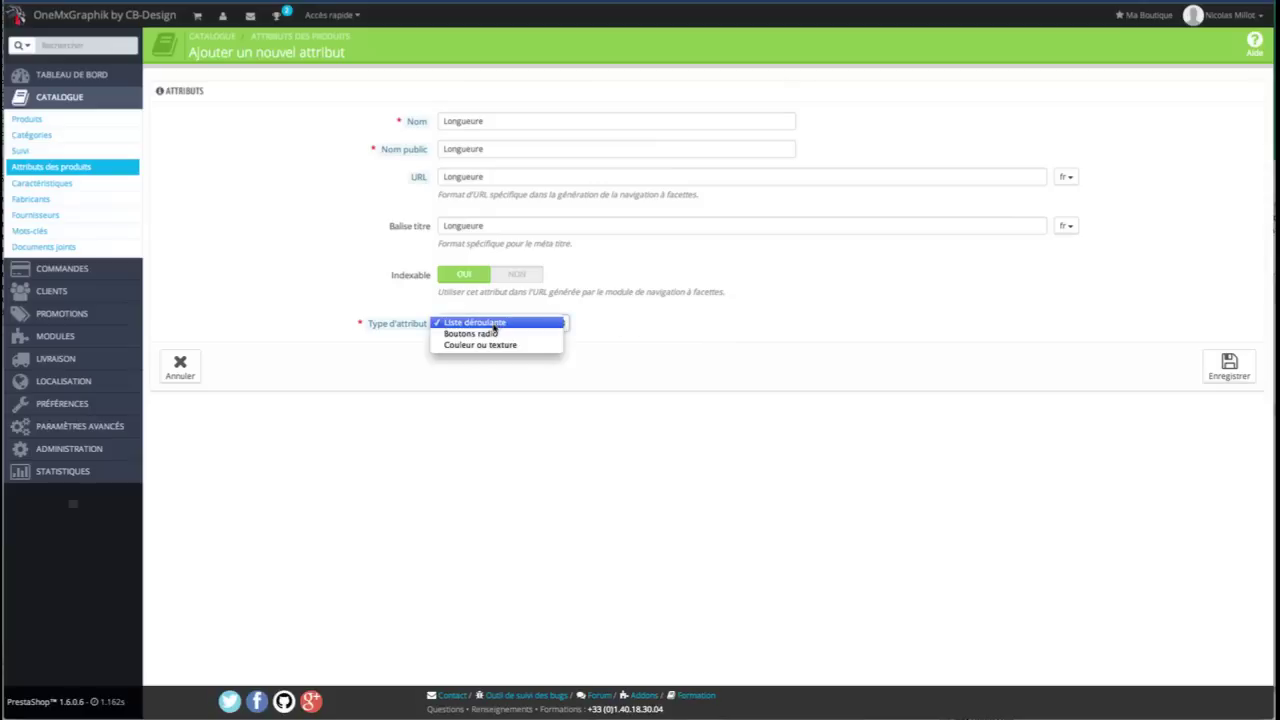
pyautogui.click(503, 323)
pyautogui.click(556, 328)
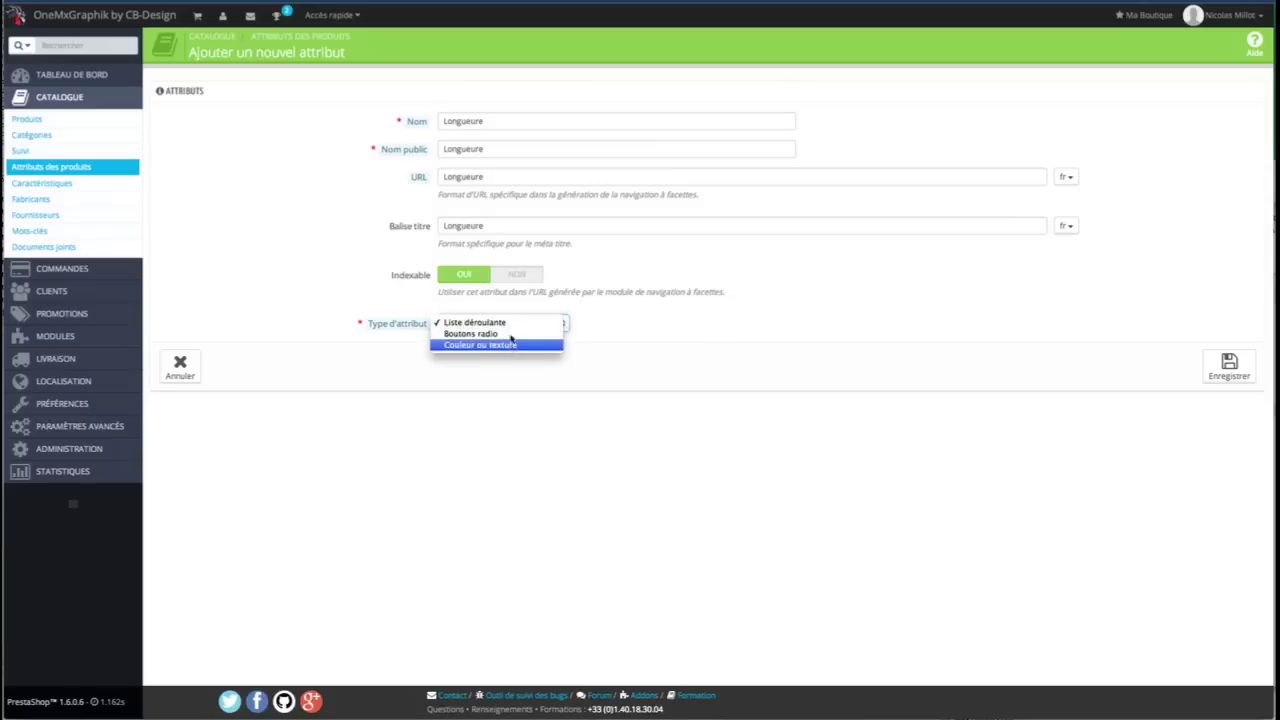
pyautogui.click(498, 323)
pyautogui.click(497, 325)
pyautogui.click(492, 345)
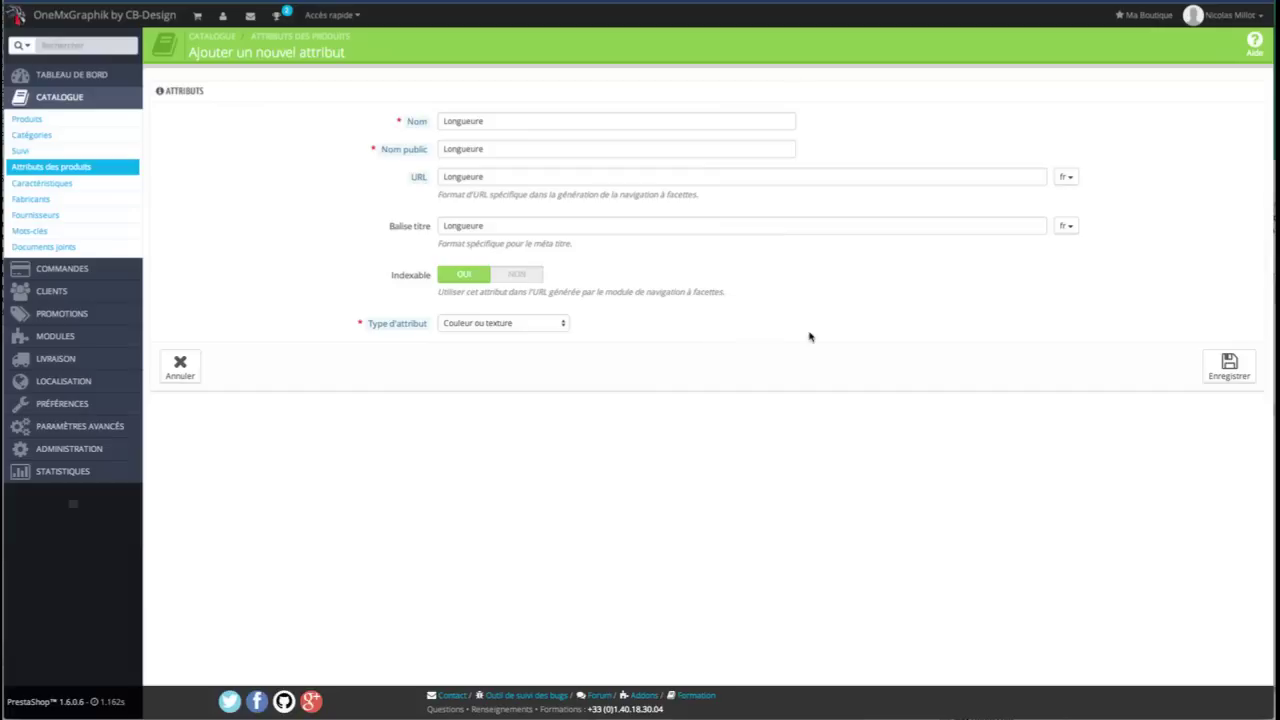
# - Switch the attribute type away from "Couleur ou texture", and save the Longueure attribute
pyautogui.click(445, 326)
pyautogui.click(485, 306)
pyautogui.click(1223, 368)
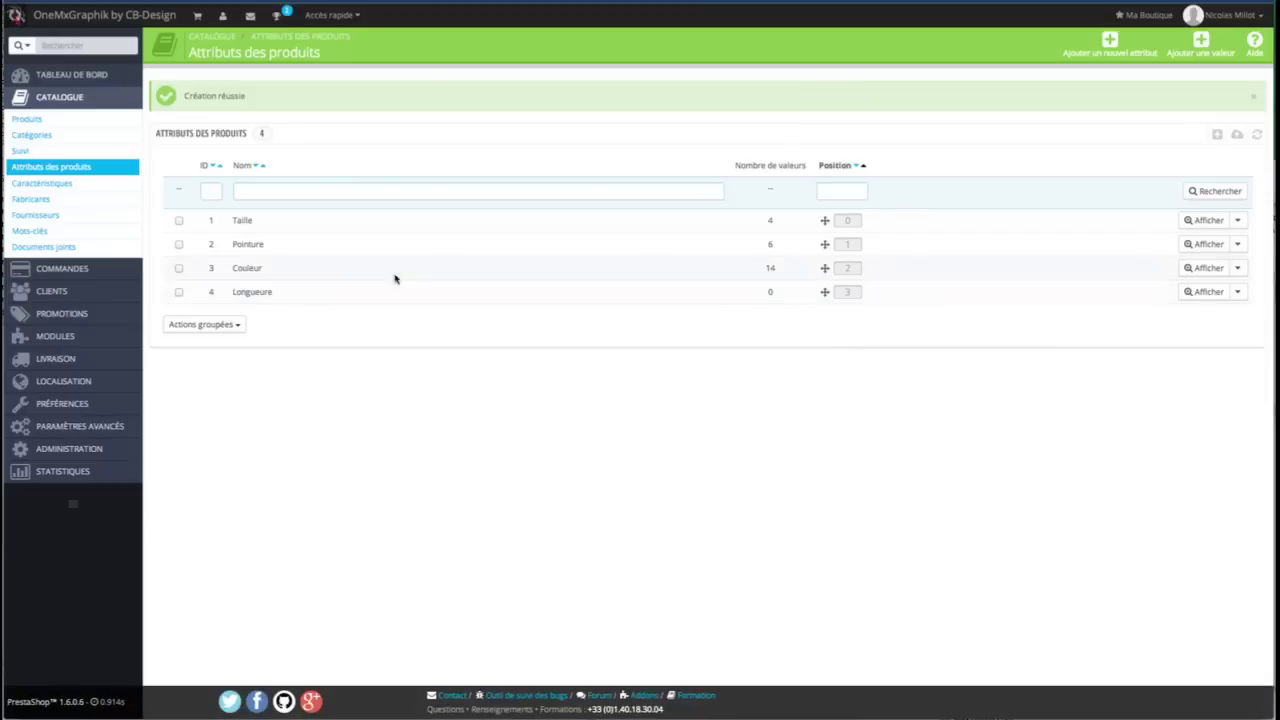
# - Add the value "10 m" to the Longueure attribute, saving it and continuing with another new value
pyautogui.moveTo(740, 166); pyautogui.dragTo(808, 168)
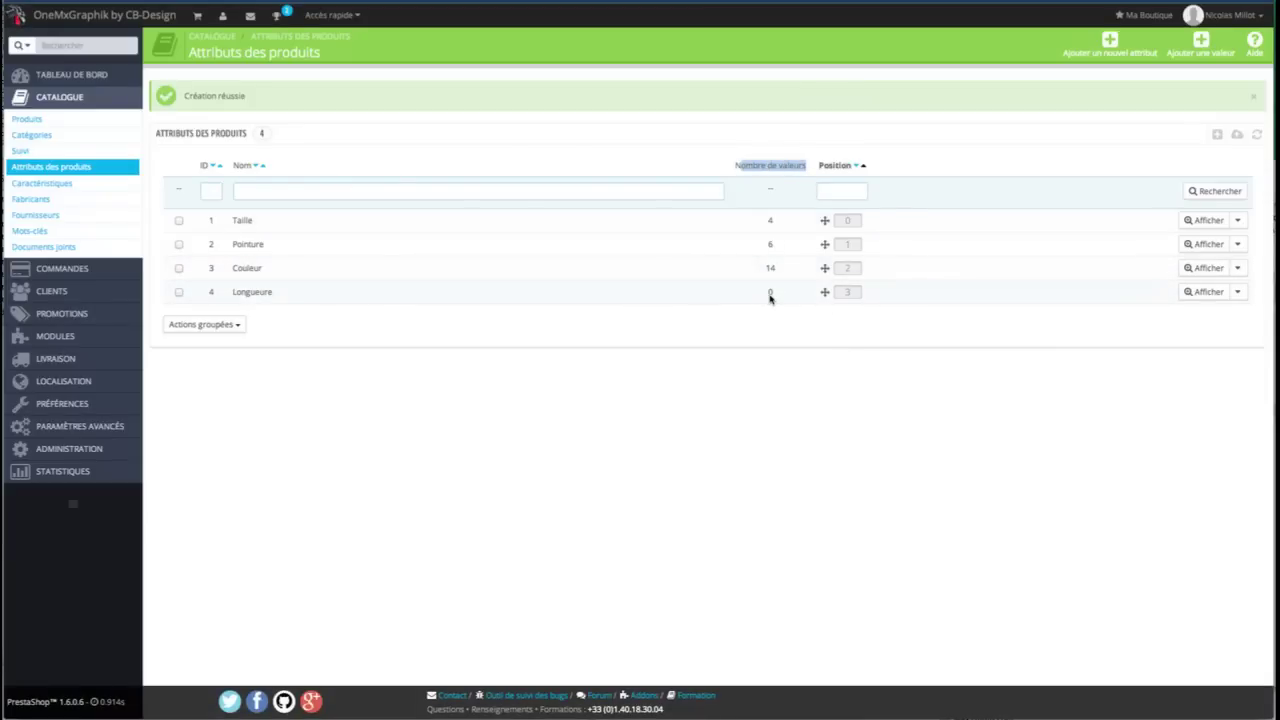
pyautogui.click(1208, 52)
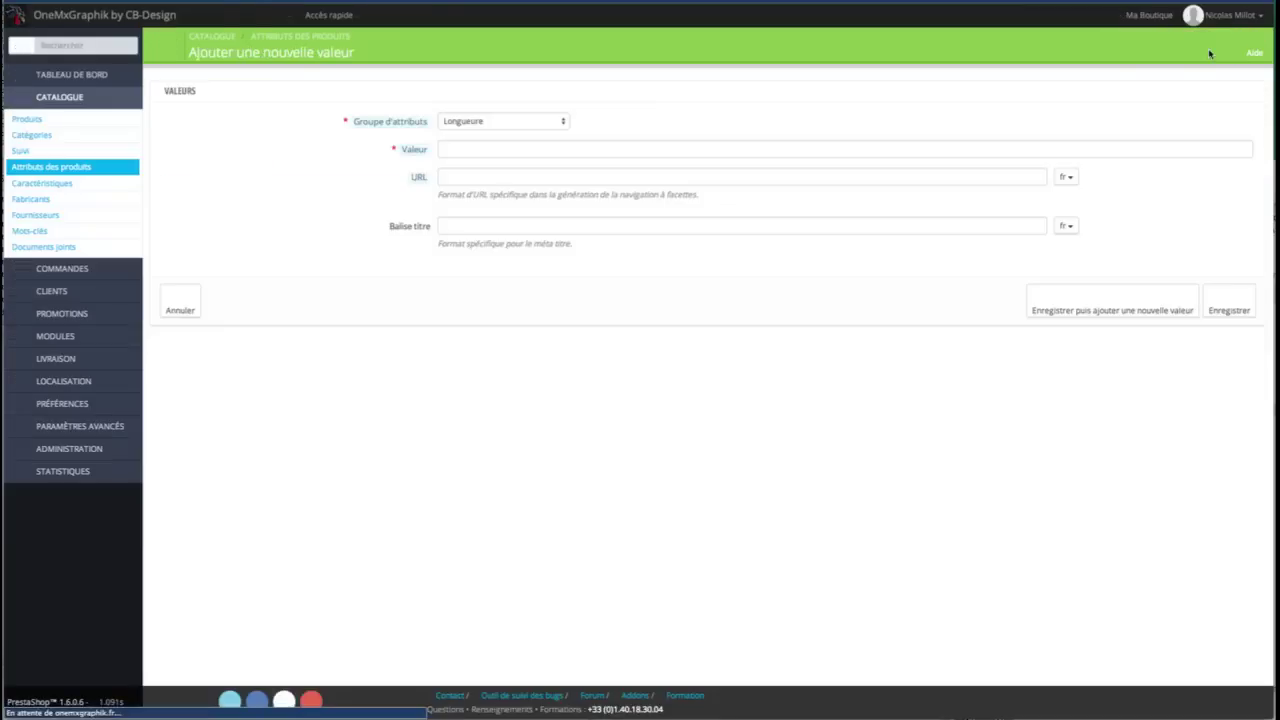
pyautogui.click(481, 124)
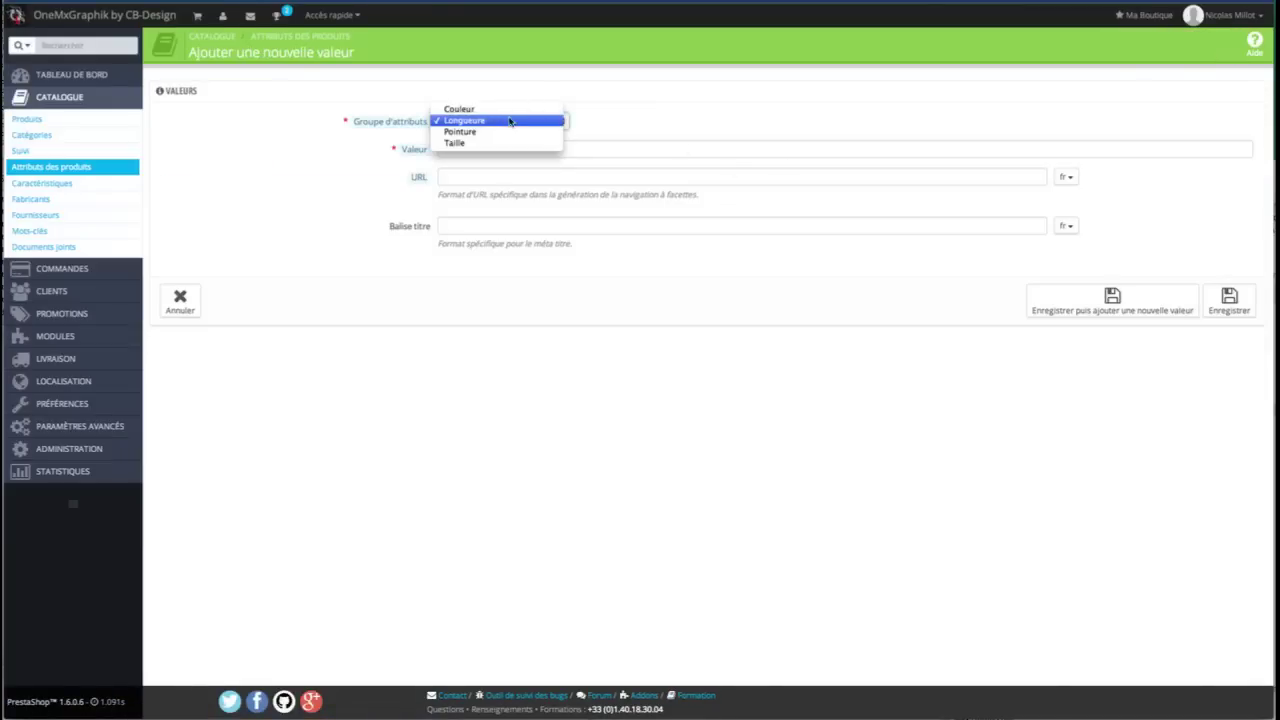
pyautogui.click(508, 122)
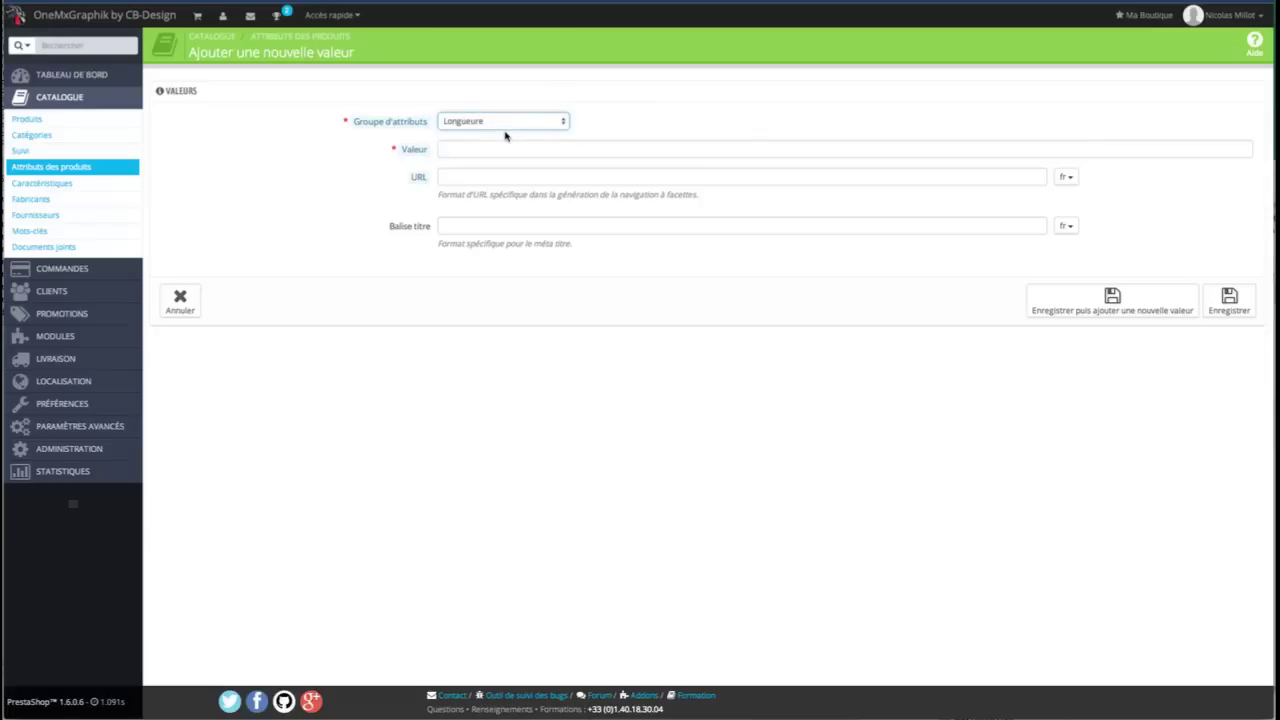
pyautogui.click(496, 149)
pyautogui.write('10')
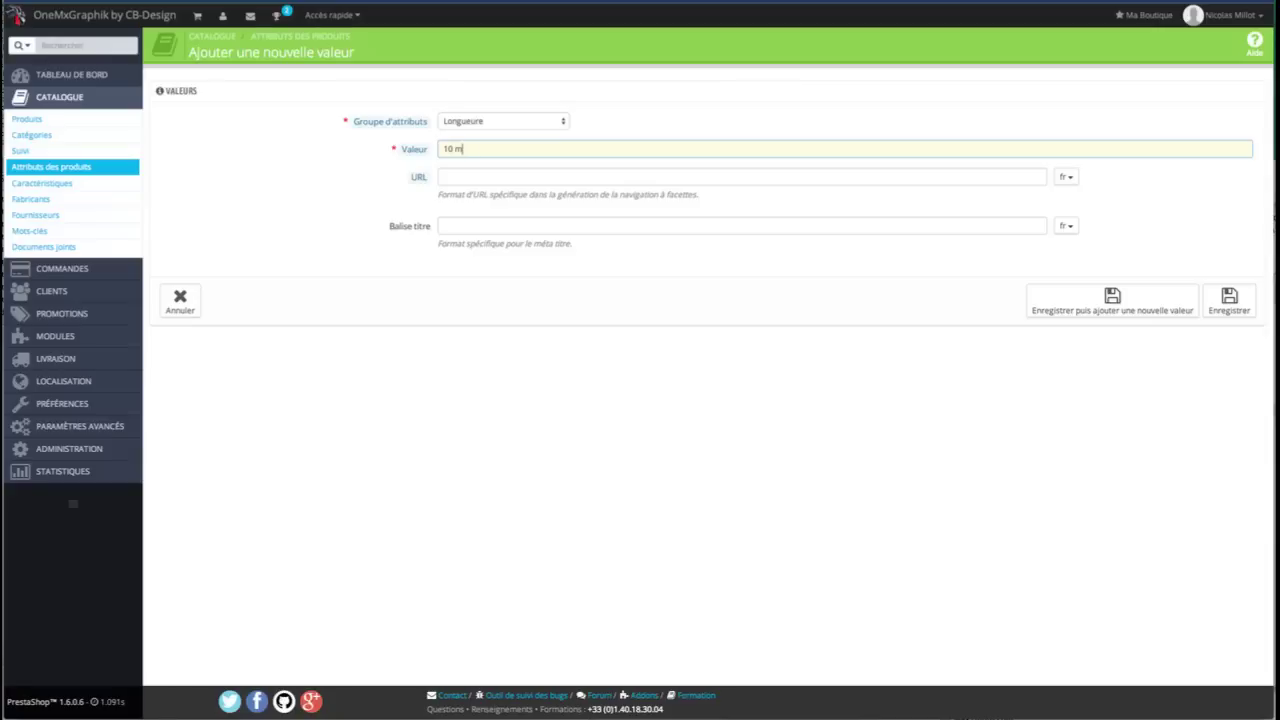
pyautogui.click(1106, 312)
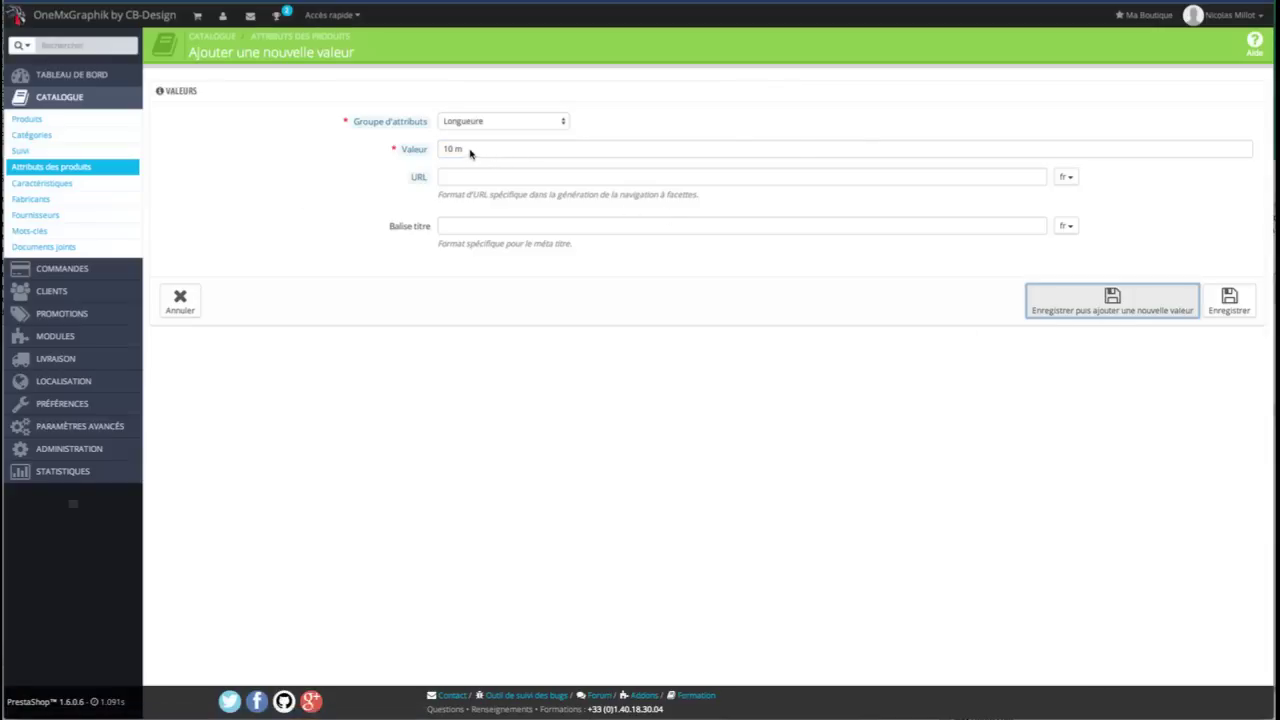
# - Add the values "50 m" and "100 m" to the Longueure attribute, saving each one
pyautogui.click(460, 192)
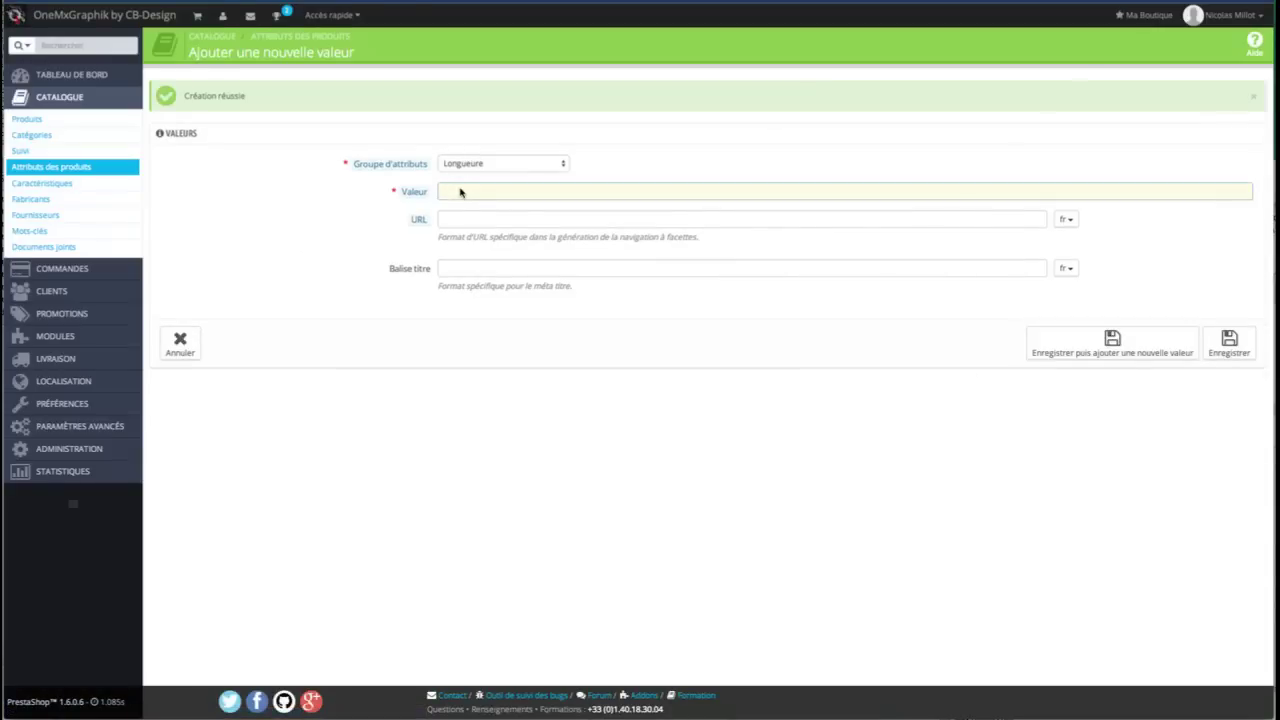
pyautogui.write('50 m')
pyautogui.click(1100, 348)
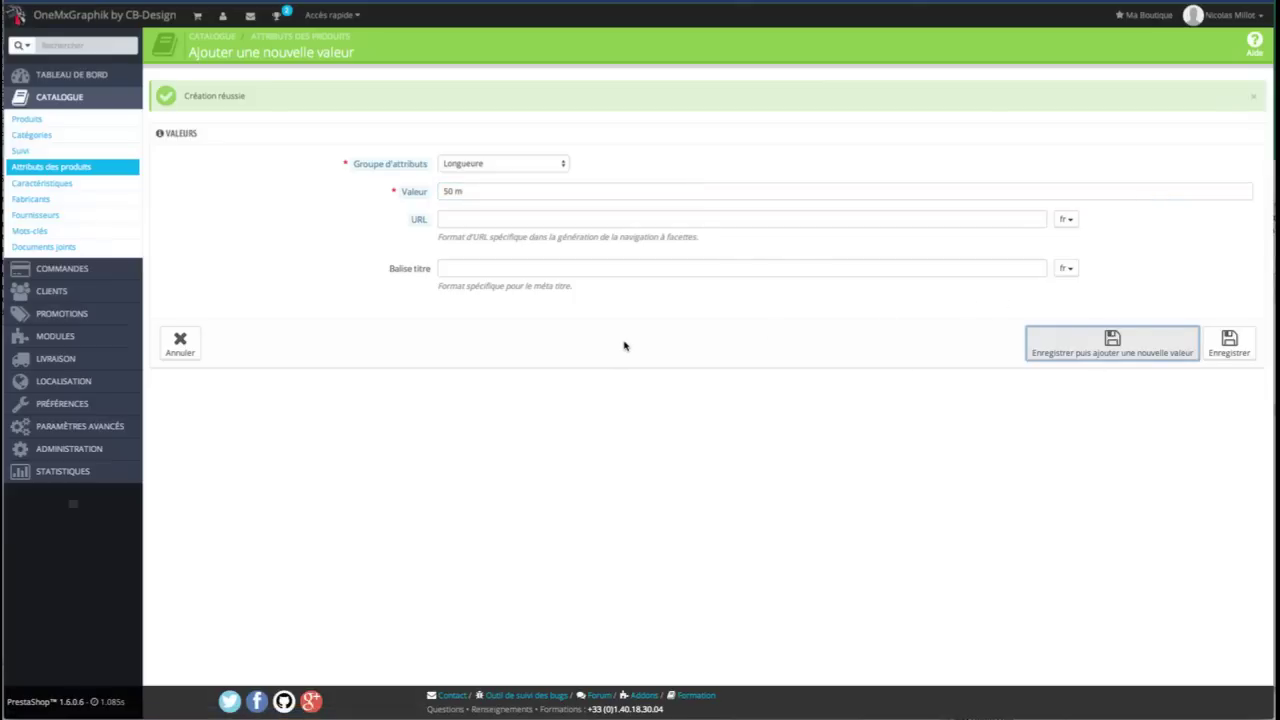
pyautogui.click(528, 191)
pyautogui.write('100')
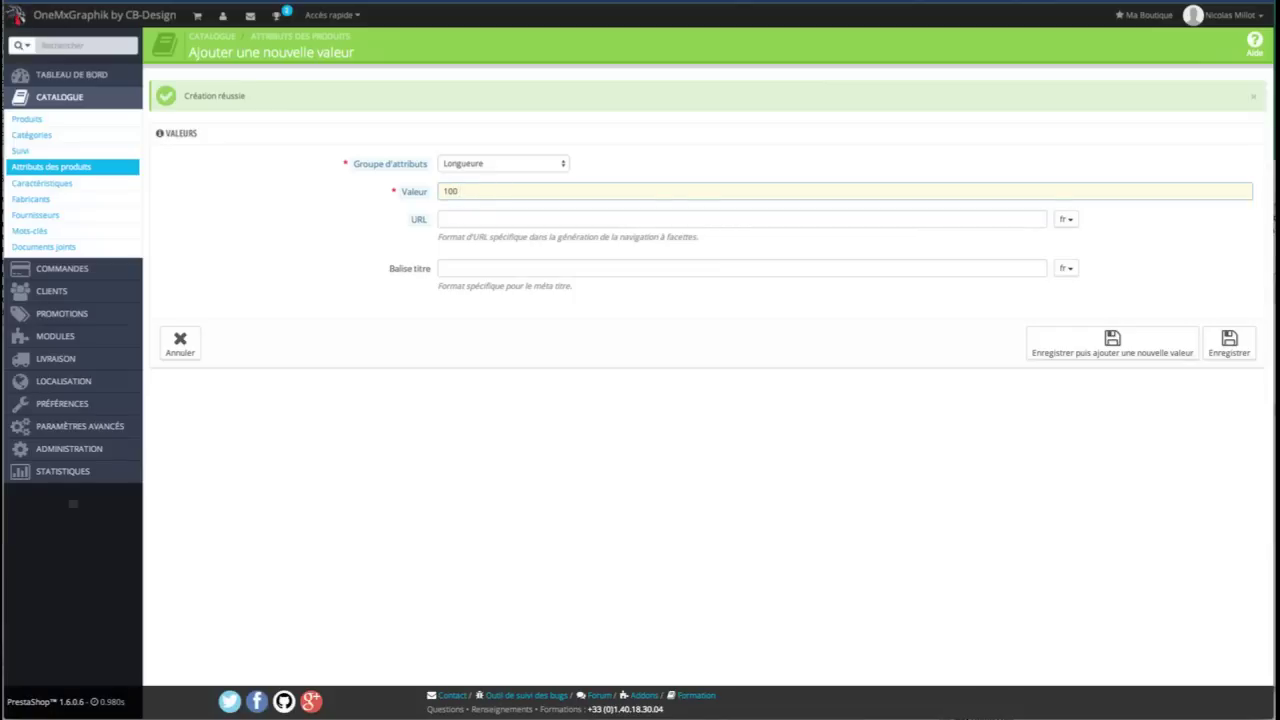
pyautogui.write(' m')
pyautogui.click(1088, 341)
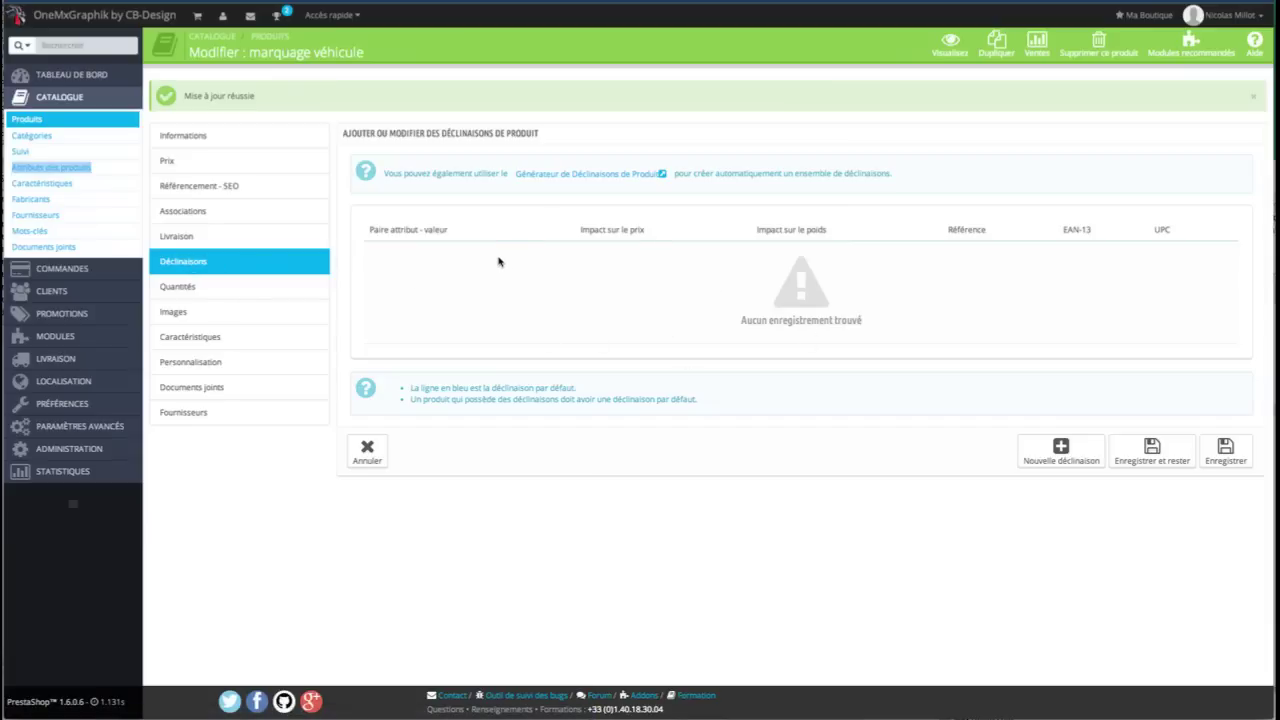
# - Open the combinations generator for the "marquage véhicule" product, and select the Longueure values 10 m, 50 m and 100 m
pyautogui.click(611, 178)
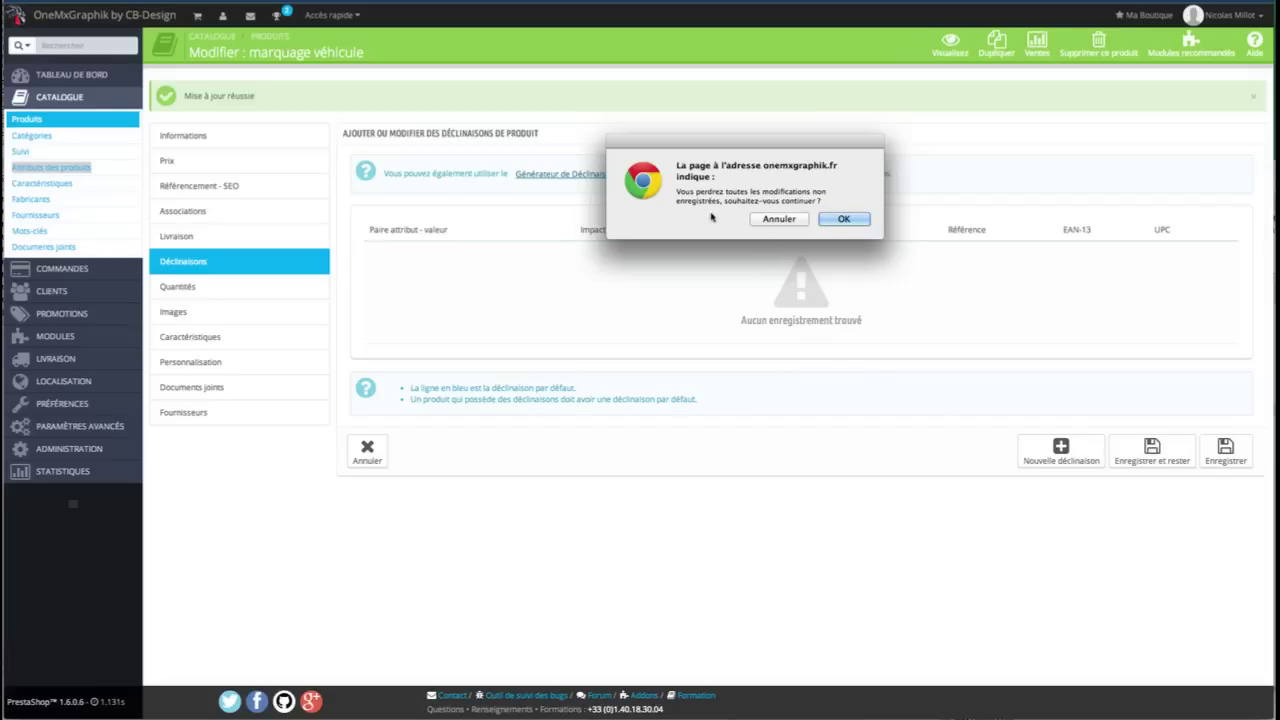
pyautogui.click(844, 219)
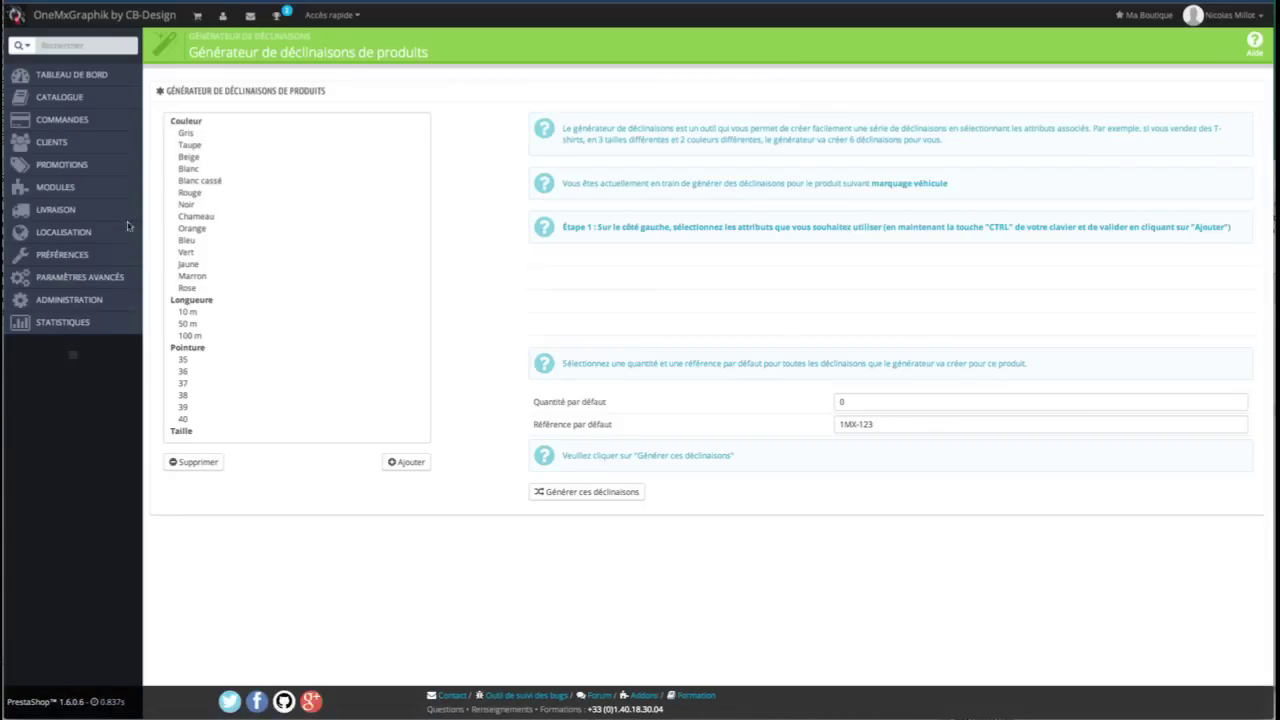
pyautogui.scroll(-2, 226, 206)
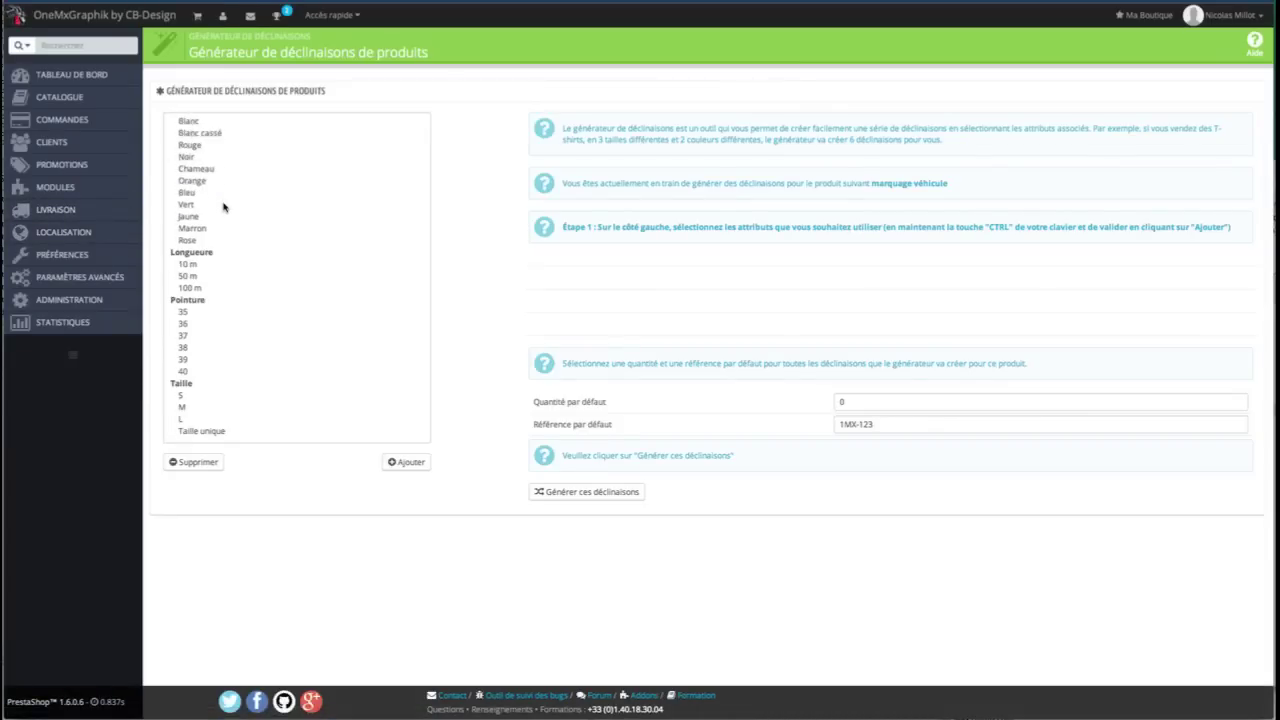
pyautogui.scroll(2, 186, 380)
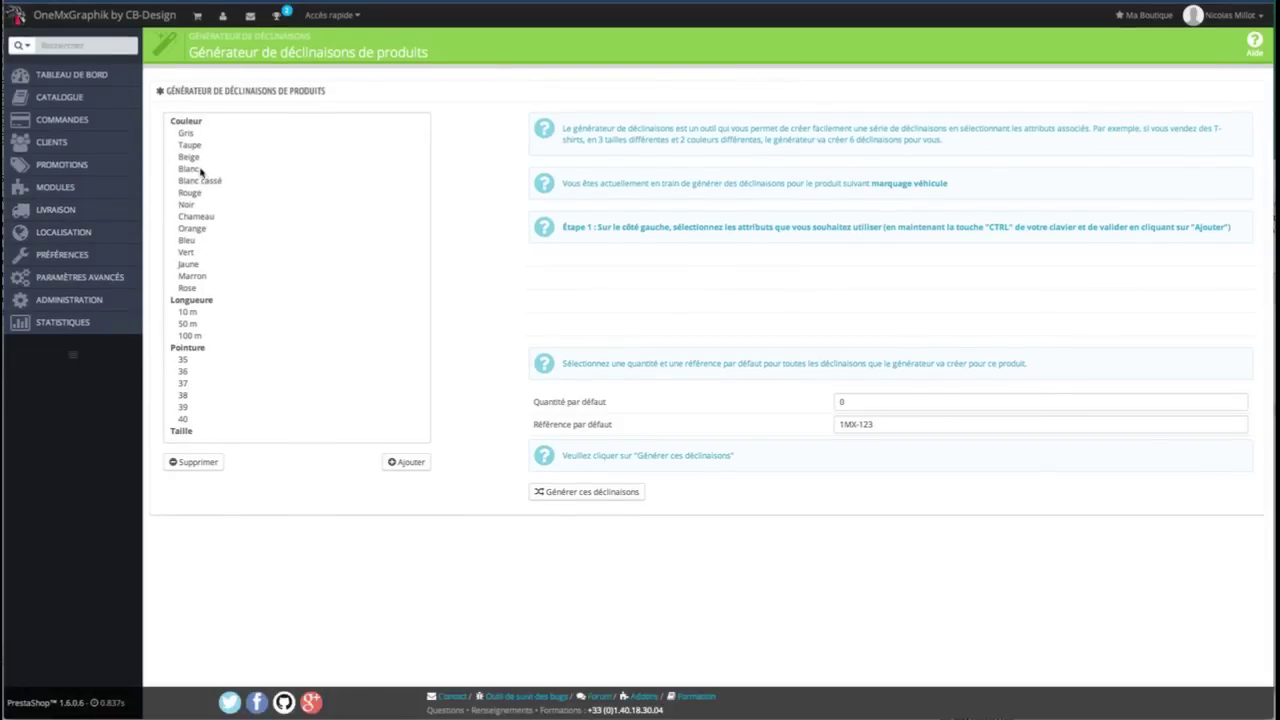
pyautogui.click(194, 315)
pyautogui.keyDown('ctrl'); pyautogui.click(204, 324); pyautogui.keyUp('ctrl')
pyautogui.keyDown('ctrl'); pyautogui.click(205, 336); pyautogui.keyUp('ctrl')
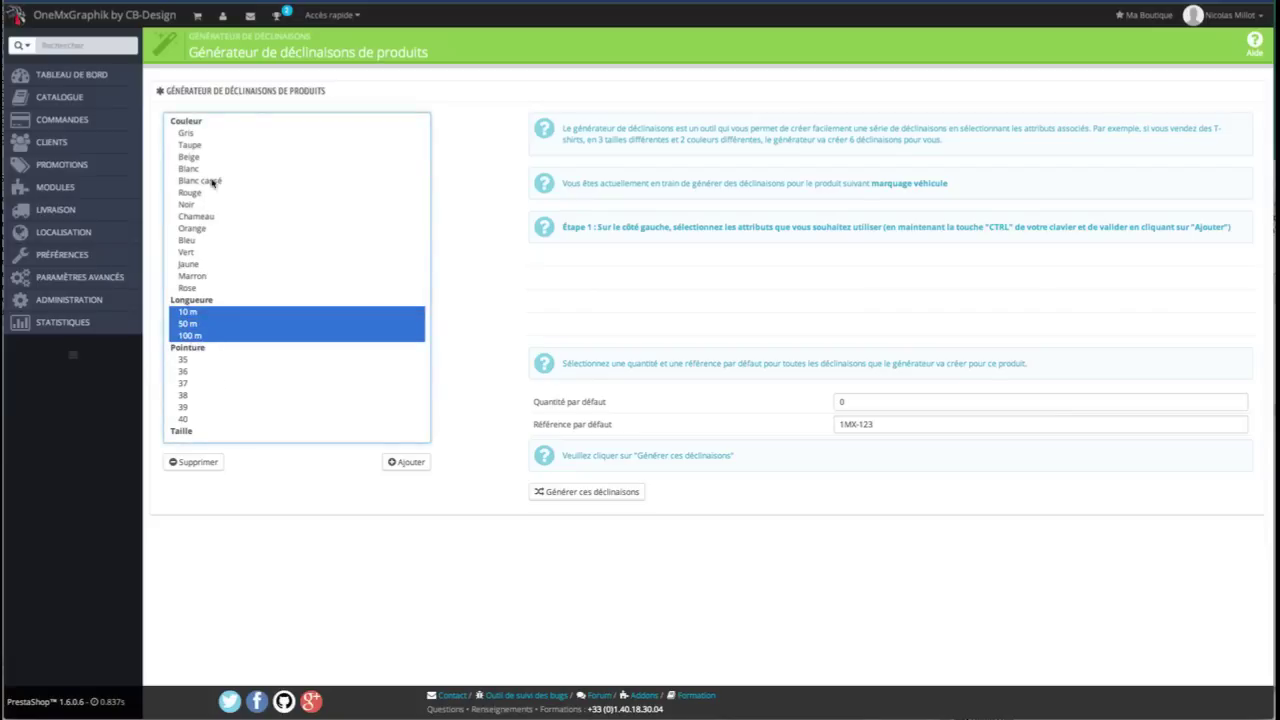
# - Extend the selection with the Couleur values Gris, Noir, Bleu, Jaune and Marron
pyautogui.keyDown('ctrl'); pyautogui.click(200, 135); pyautogui.keyUp('ctrl')
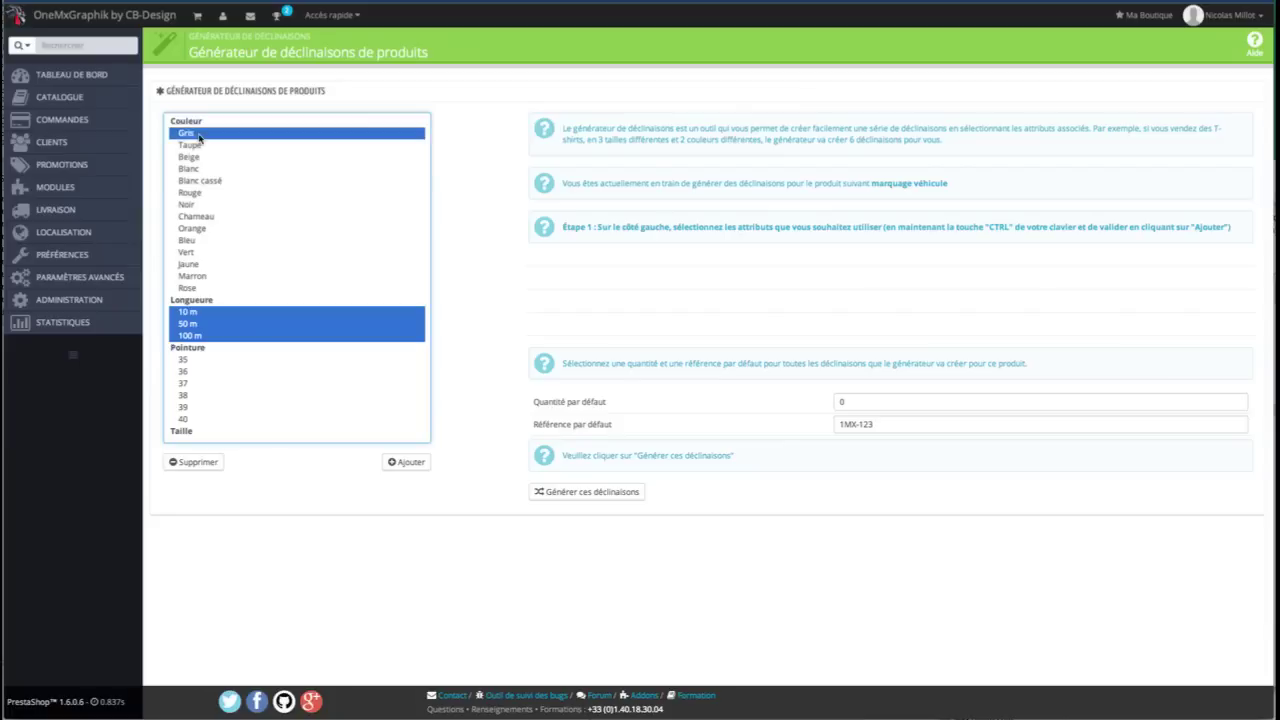
pyautogui.keyDown('ctrl'); pyautogui.click(206, 205); pyautogui.keyUp('ctrl')
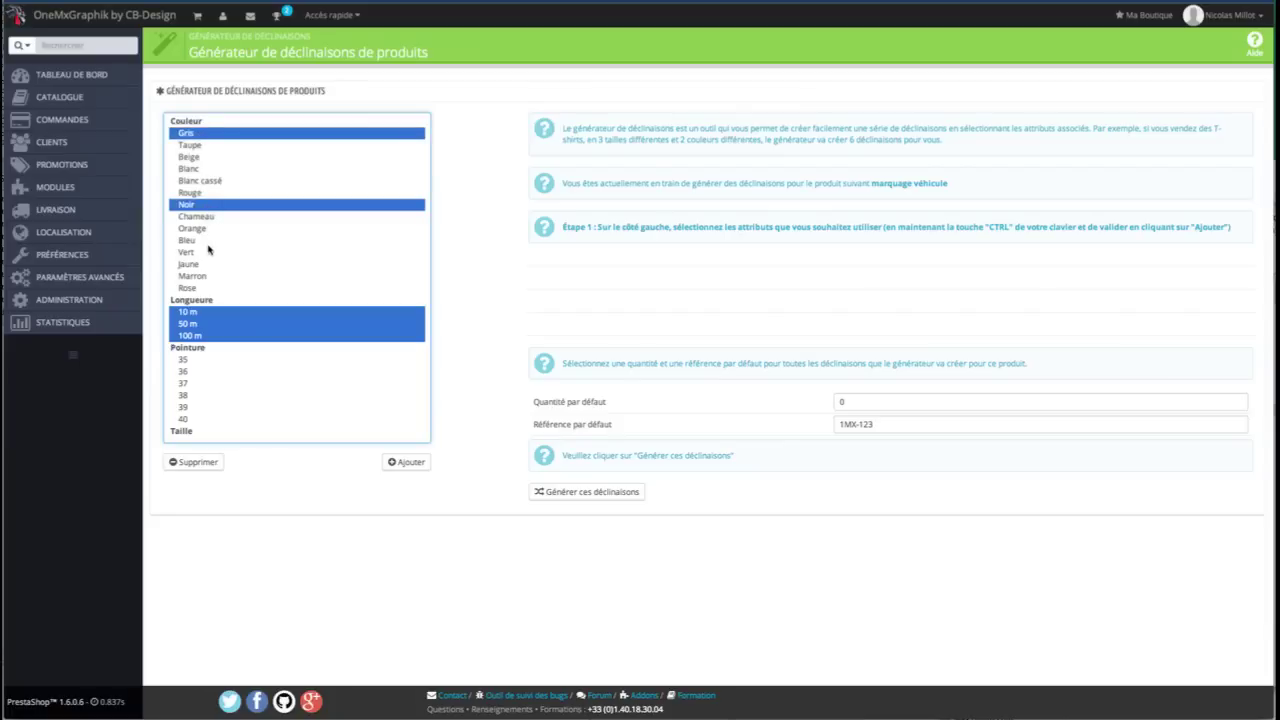
pyautogui.keyDown('ctrl'); pyautogui.click(205, 242); pyautogui.keyUp('ctrl')
pyautogui.keyDown('ctrl'); pyautogui.click(207, 275); pyautogui.keyUp('ctrl')
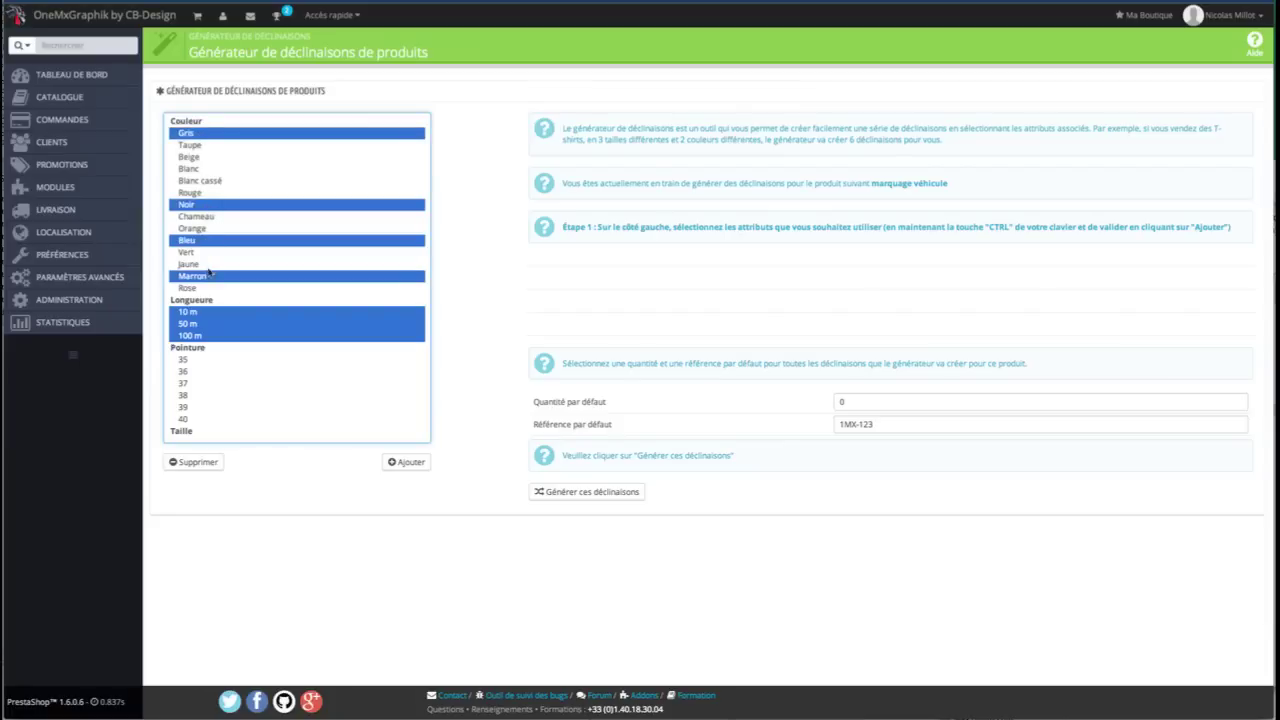
pyautogui.keyDown('ctrl'); pyautogui.click(220, 264); pyautogui.keyUp('ctrl')
pyautogui.scroll(-2, 294, 303)
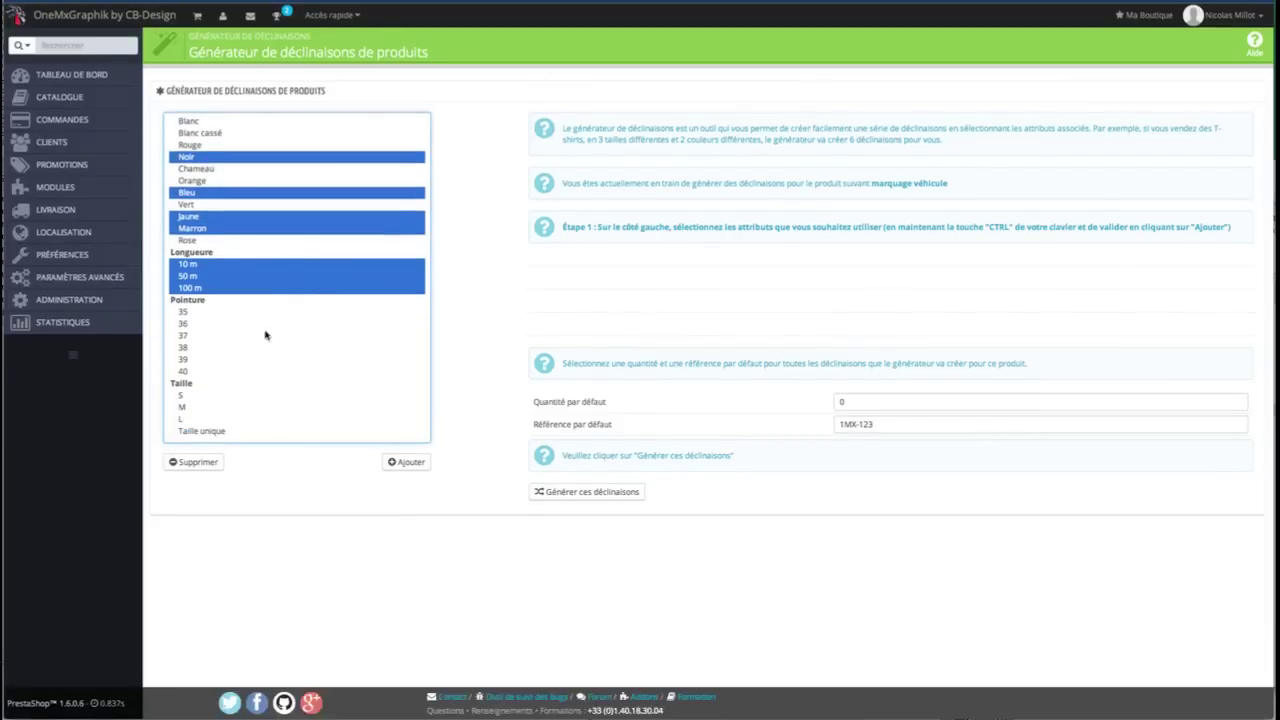
pyautogui.scroll(2, 219, 223)
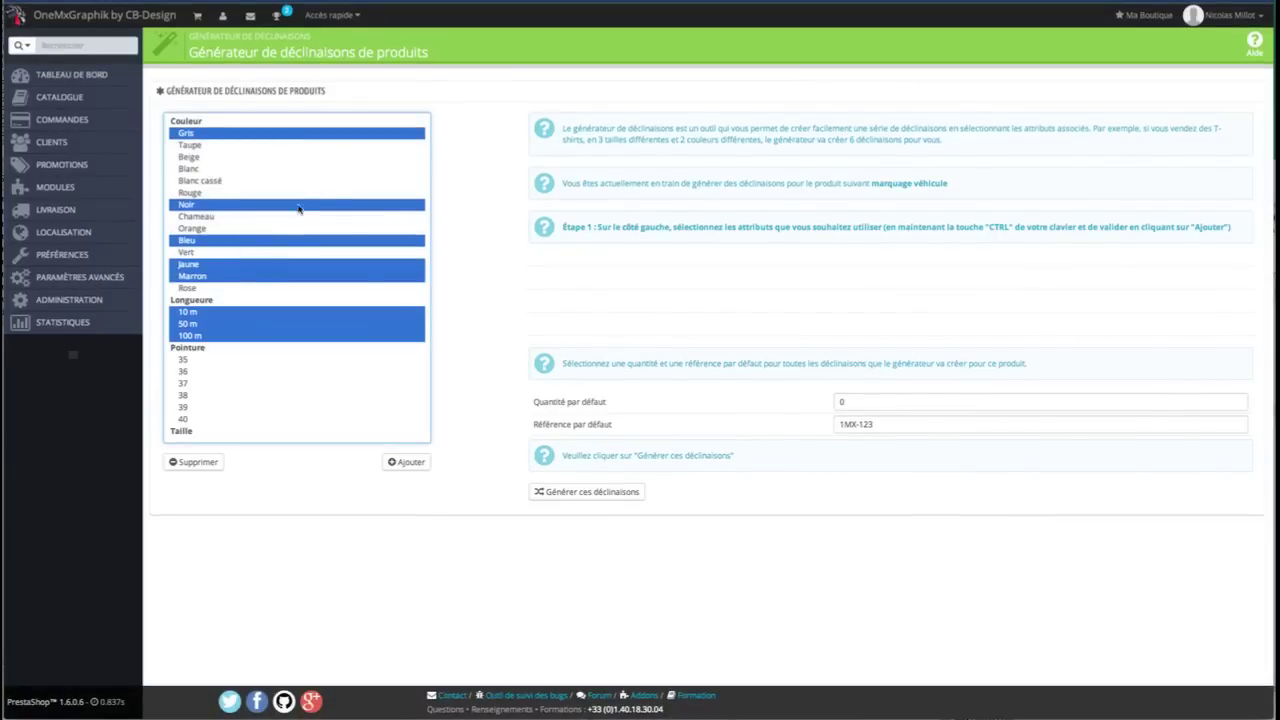
pyautogui.scroll(-2, 306, 225)
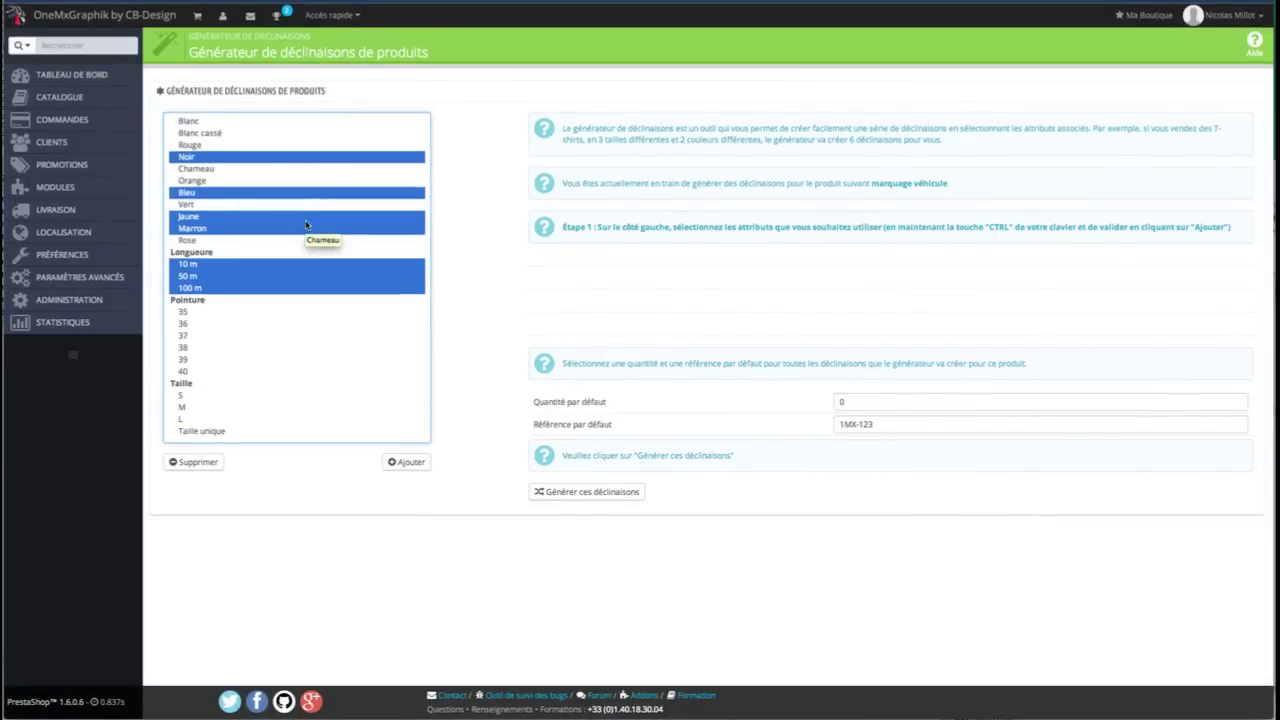
# - Extend the selection with Pointure 37 to 40 and Taille M and L, and add all selected values to the generator
pyautogui.keyDown('ctrl'); pyautogui.click(188, 360); pyautogui.keyUp('ctrl')
pyautogui.keyDown('ctrl'); pyautogui.click(190, 371); pyautogui.keyUp('ctrl')
pyautogui.keyDown('ctrl'); pyautogui.click(194, 347); pyautogui.keyUp('ctrl')
pyautogui.keyDown('ctrl'); pyautogui.click(194, 335); pyautogui.keyUp('ctrl')
pyautogui.keyDown('ctrl'); pyautogui.click(190, 420); pyautogui.keyUp('ctrl')
pyautogui.keyDown('ctrl'); pyautogui.click(194, 408); pyautogui.keyUp('ctrl')
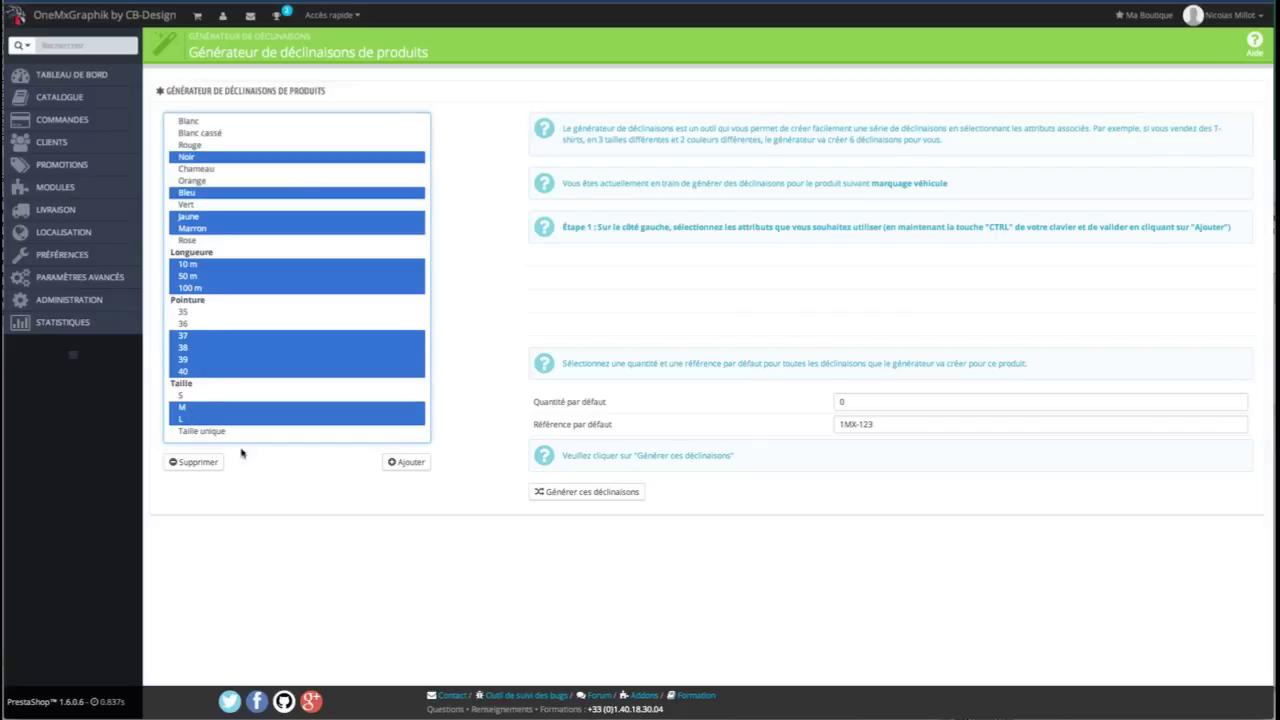
pyautogui.click(410, 466)
# - Set the 50 m length's price impact to 10 € TTC and its weight impact to 1 kg
pyautogui.scroll(-1, 520, 336)
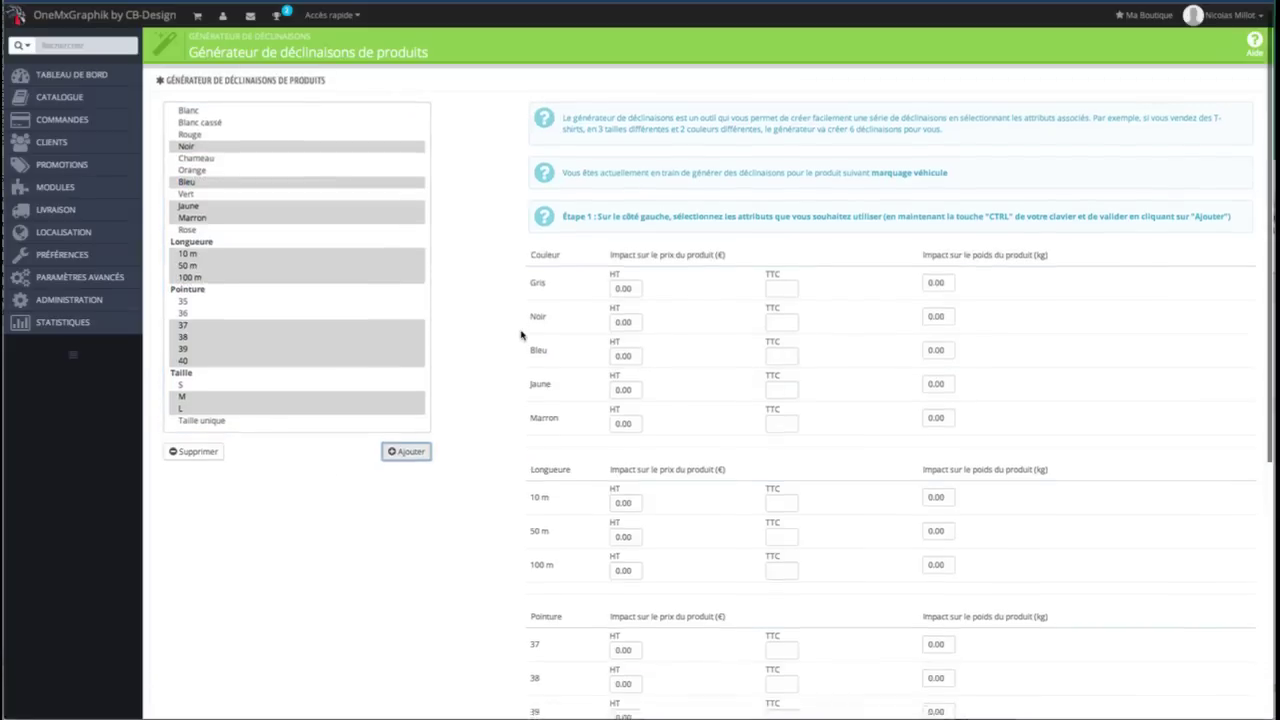
pyautogui.scroll(-5, 520, 336)
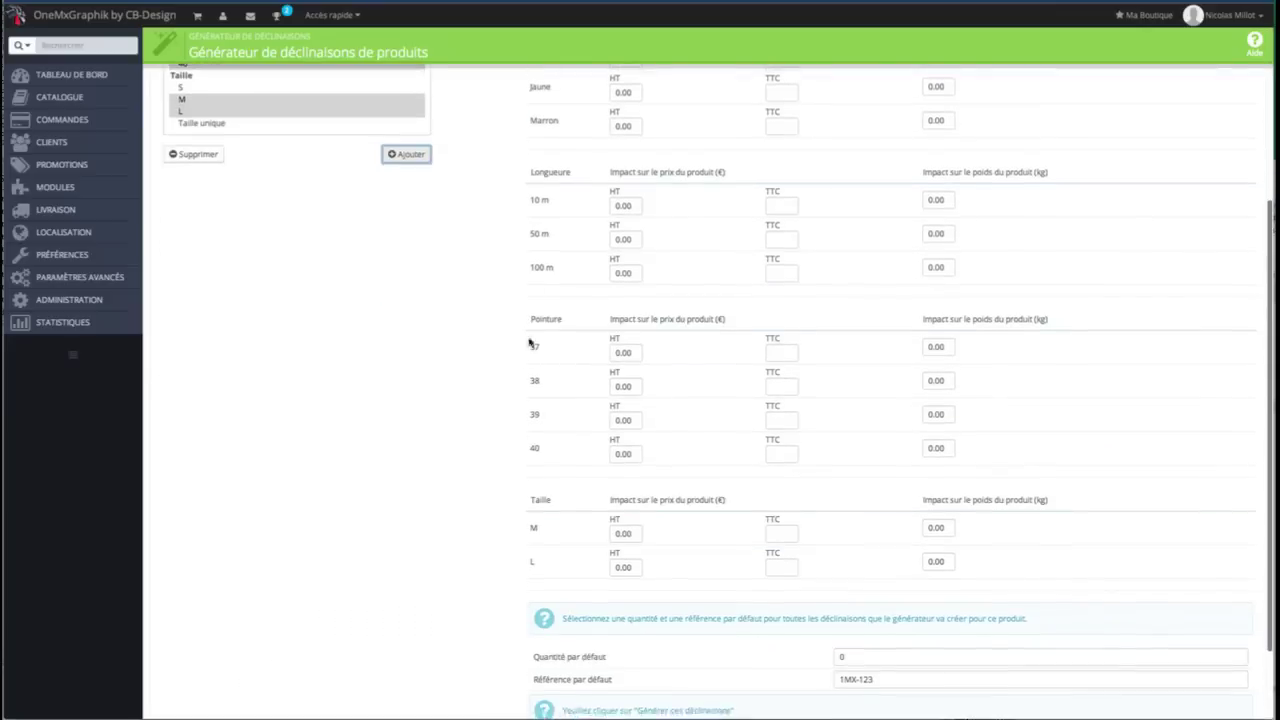
pyautogui.scroll(-2, 514, 468)
pyautogui.scroll(7, 504, 476)
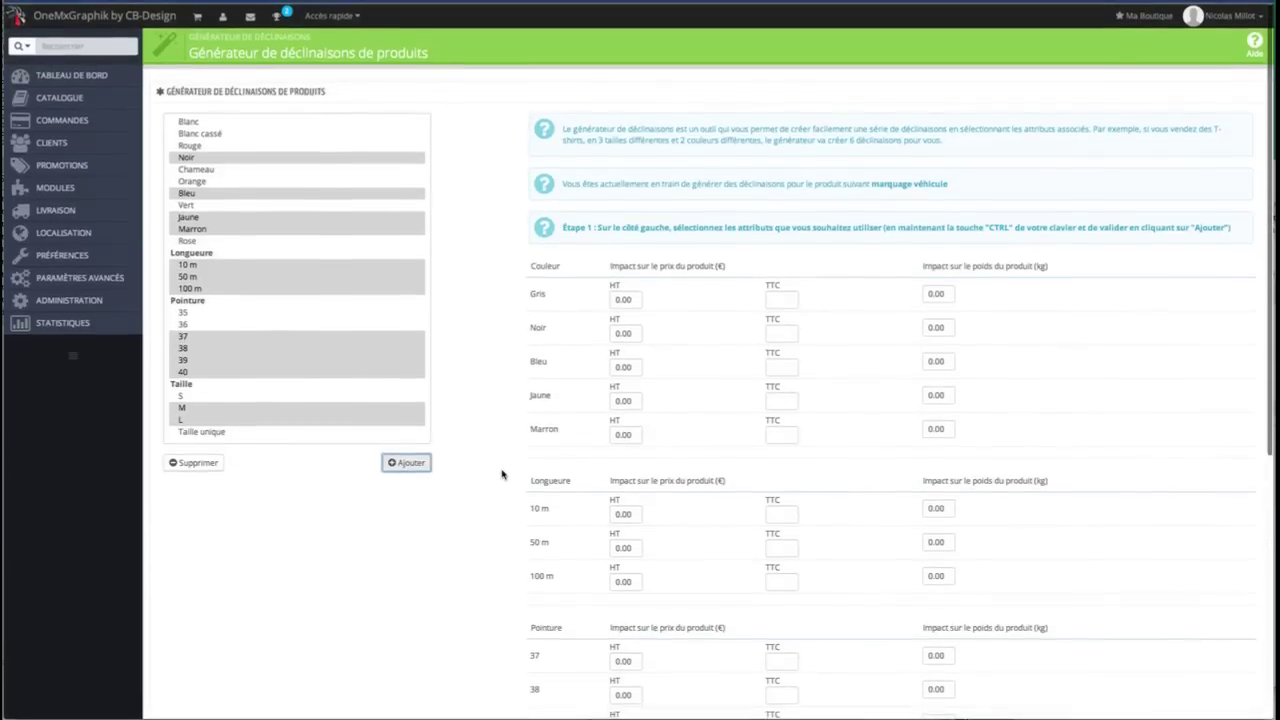
pyautogui.scroll(-1, 510, 476)
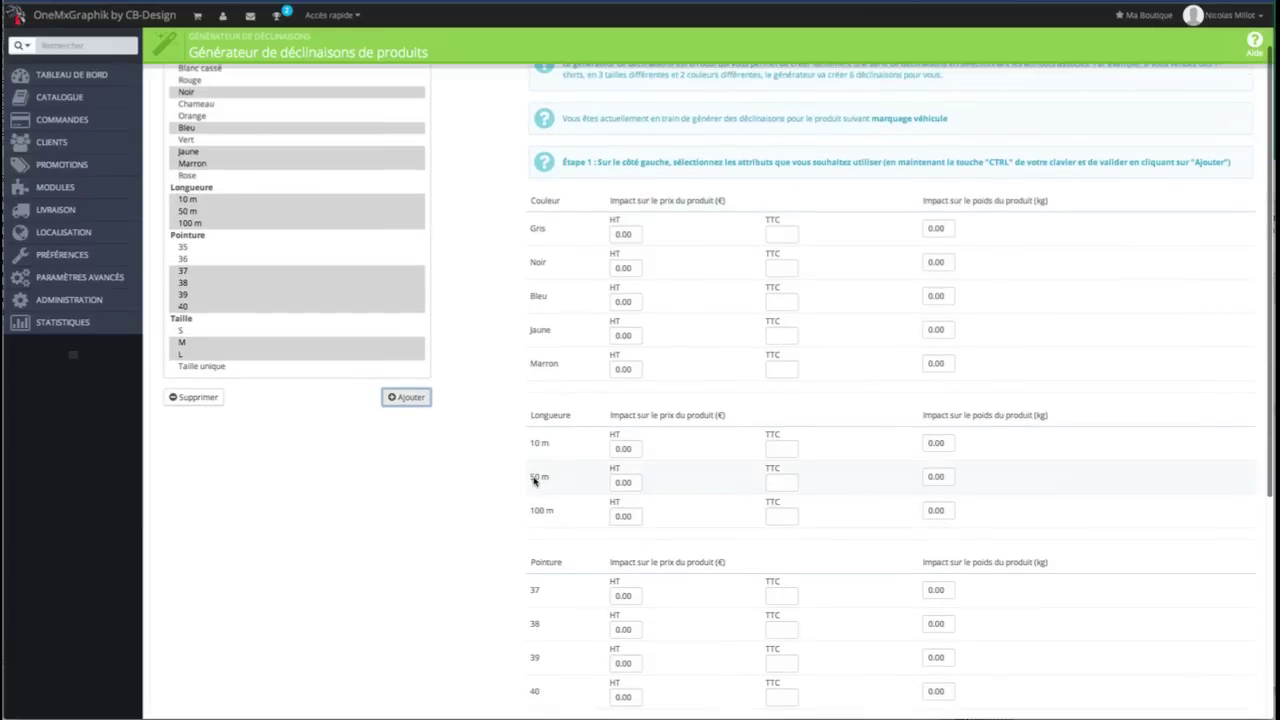
pyautogui.click(780, 489)
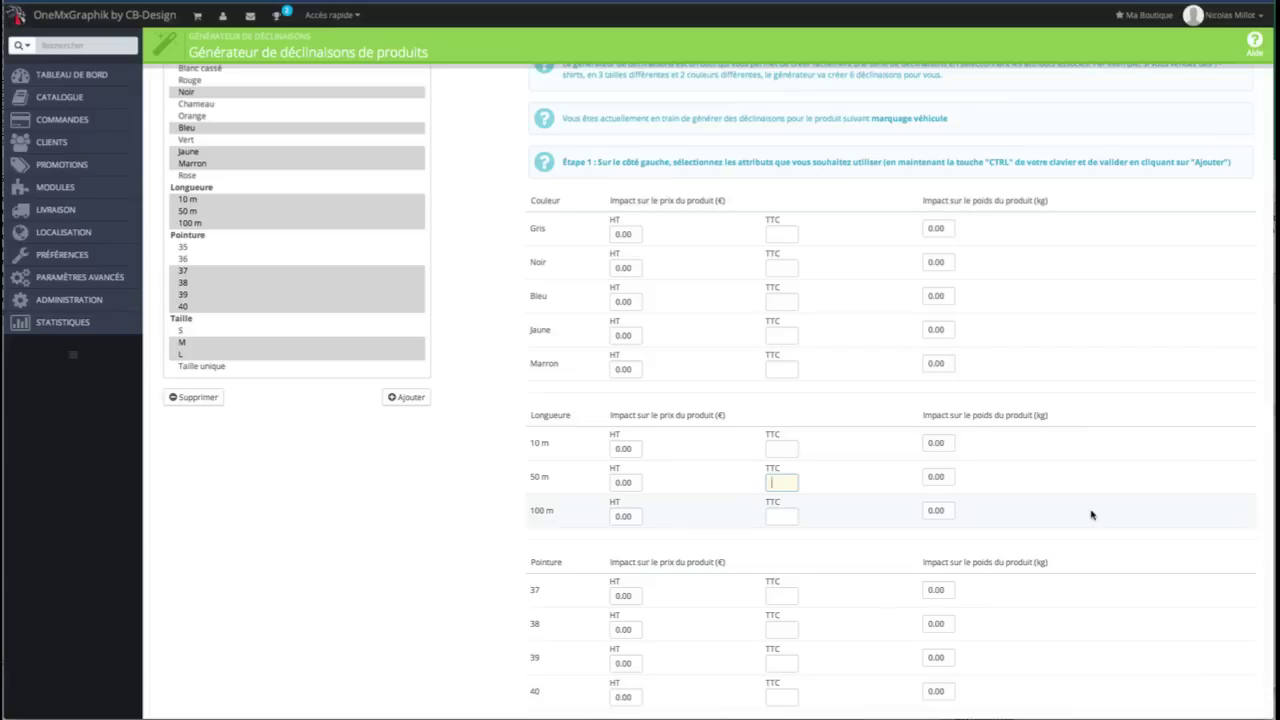
pyautogui.write('10')
pyautogui.click(953, 482)
pyautogui.write('1')
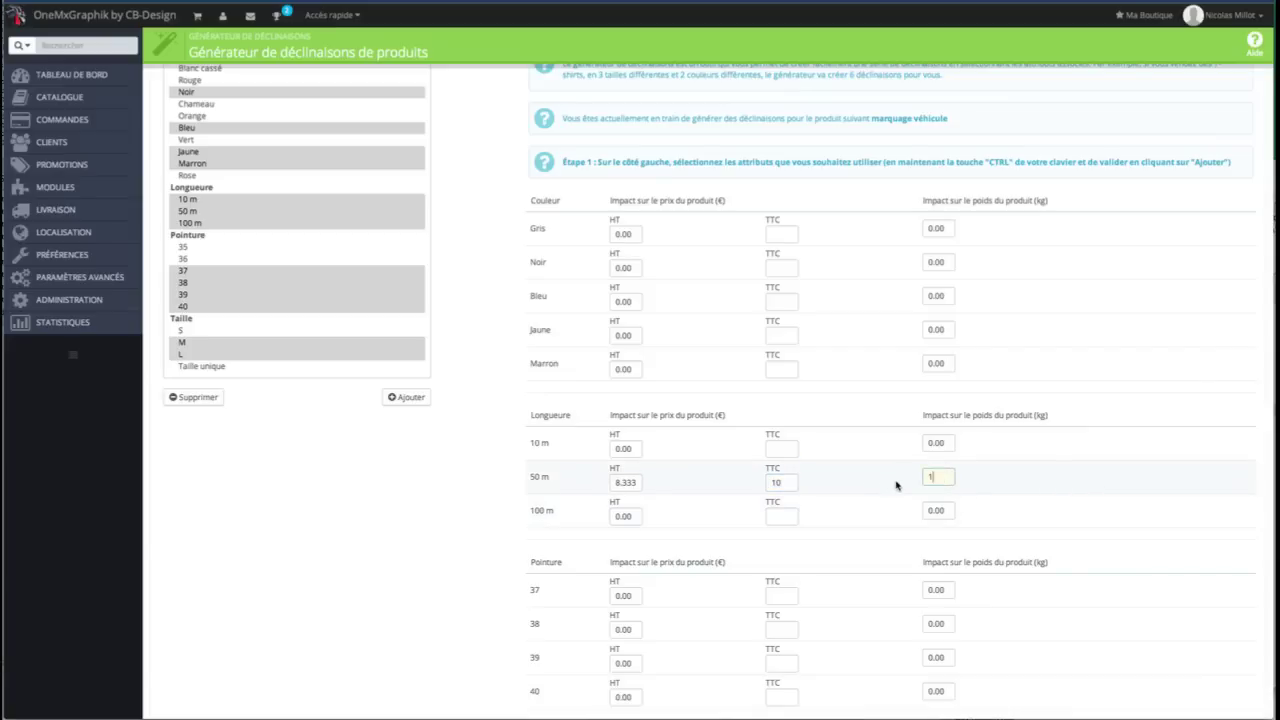
# - Set the 100 m length's price impact to 20 € TTC and weight impact to 2 kg, and generate the combinations
pyautogui.click(772, 517)
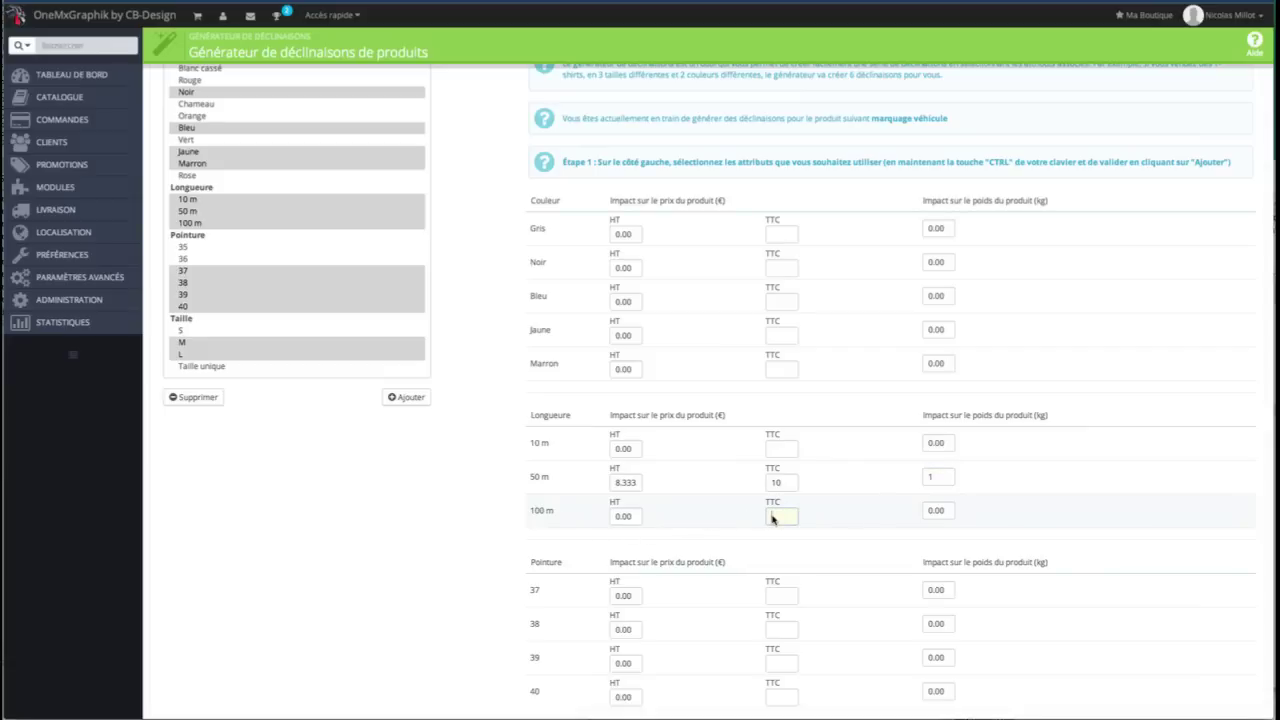
pyautogui.write('202')
pyautogui.click(950, 511)
pyautogui.write('2')
pyautogui.scroll(-6, 1019, 514)
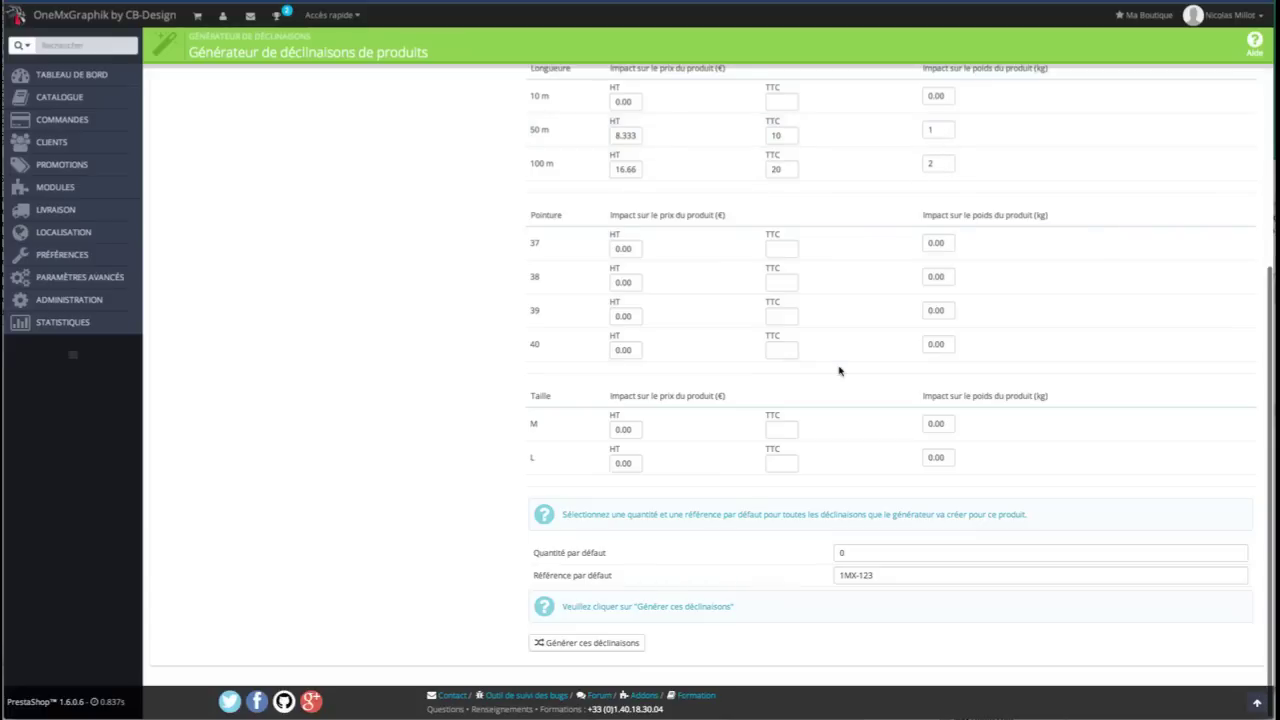
pyautogui.click(584, 643)
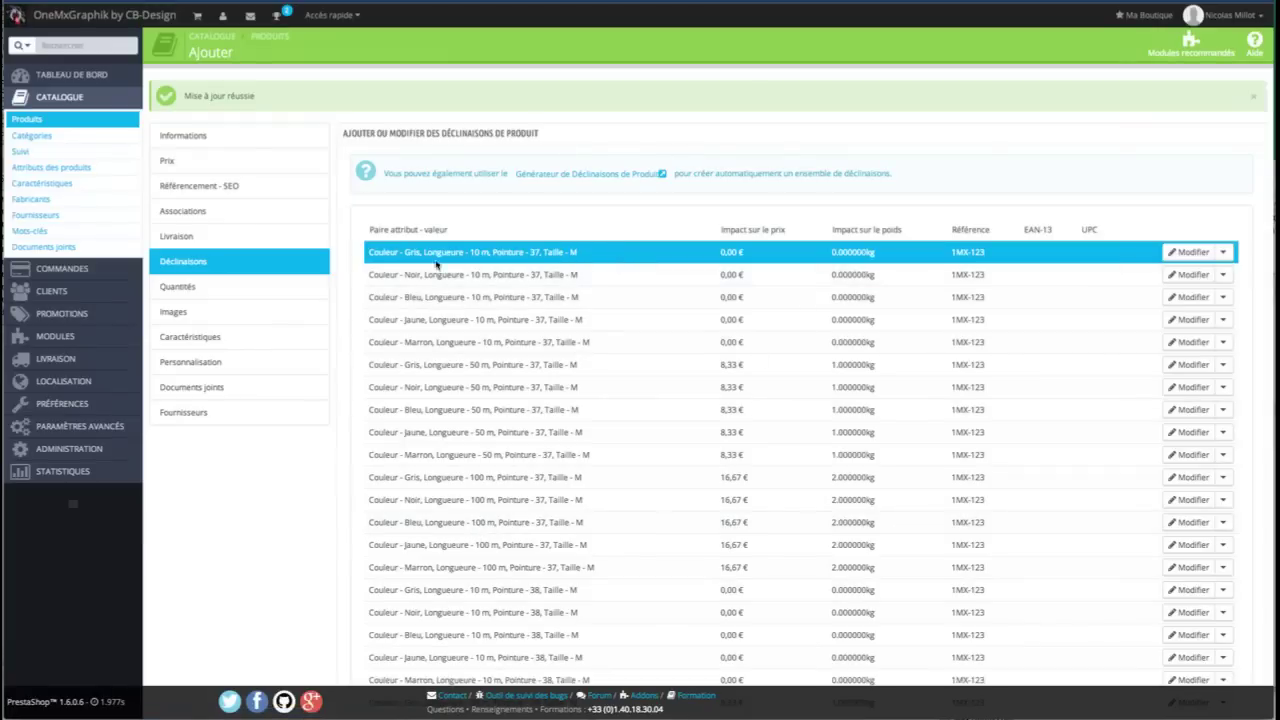
# - Look through the product's generated combinations with their attribute pairs and their price and weight impacts
pyautogui.moveTo(371, 256); pyautogui.dragTo(549, 257)
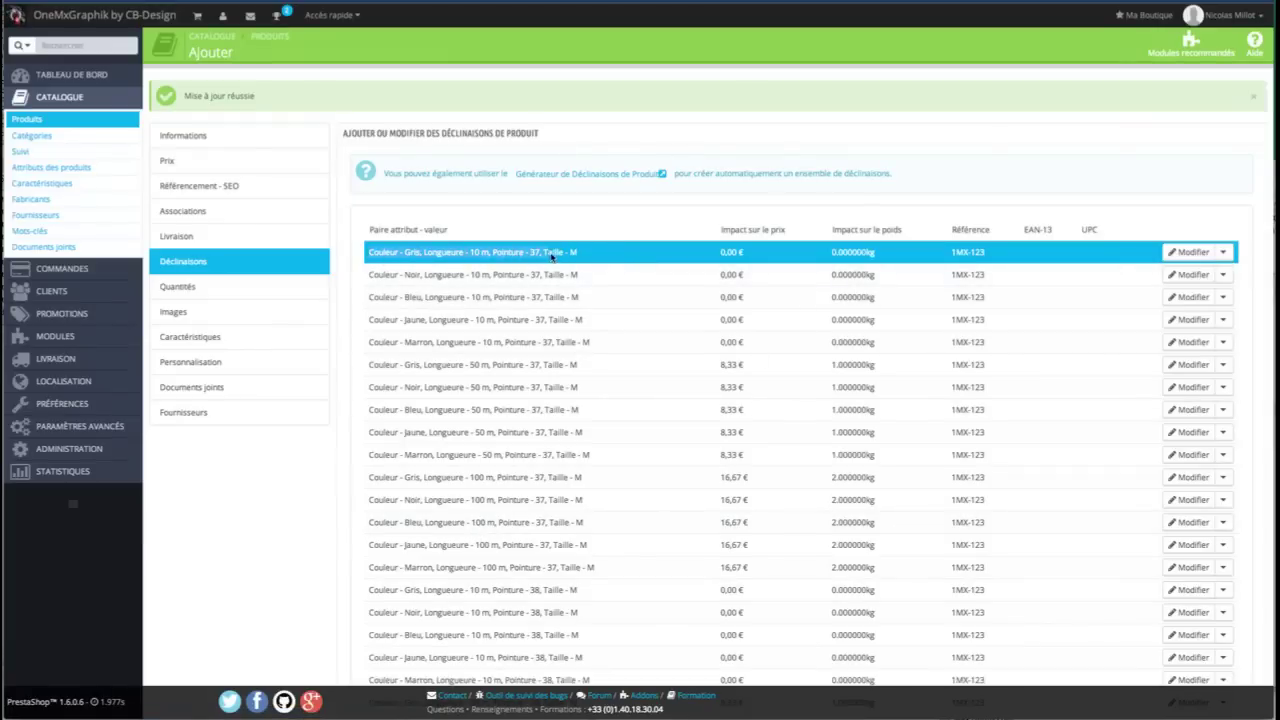
pyautogui.moveTo(373, 281); pyautogui.dragTo(582, 276)
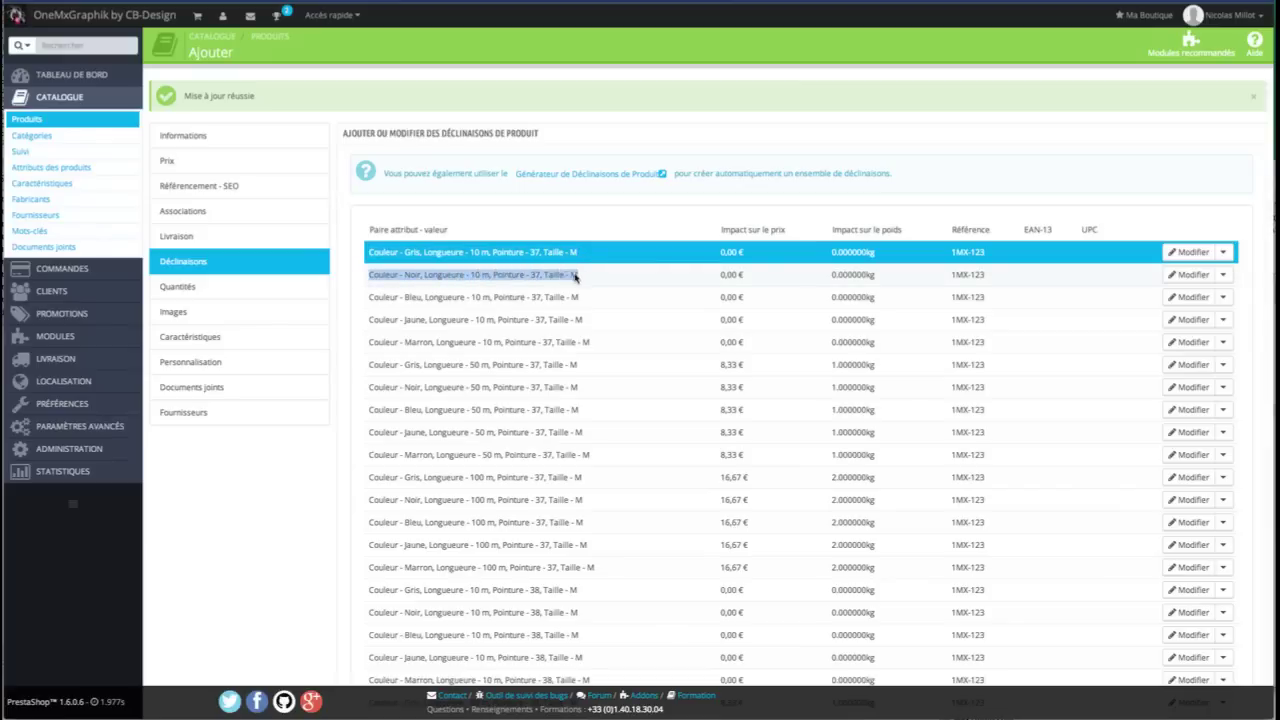
pyautogui.moveTo(405, 302); pyautogui.dragTo(571, 297)
pyautogui.scroll(-2, 571, 298)
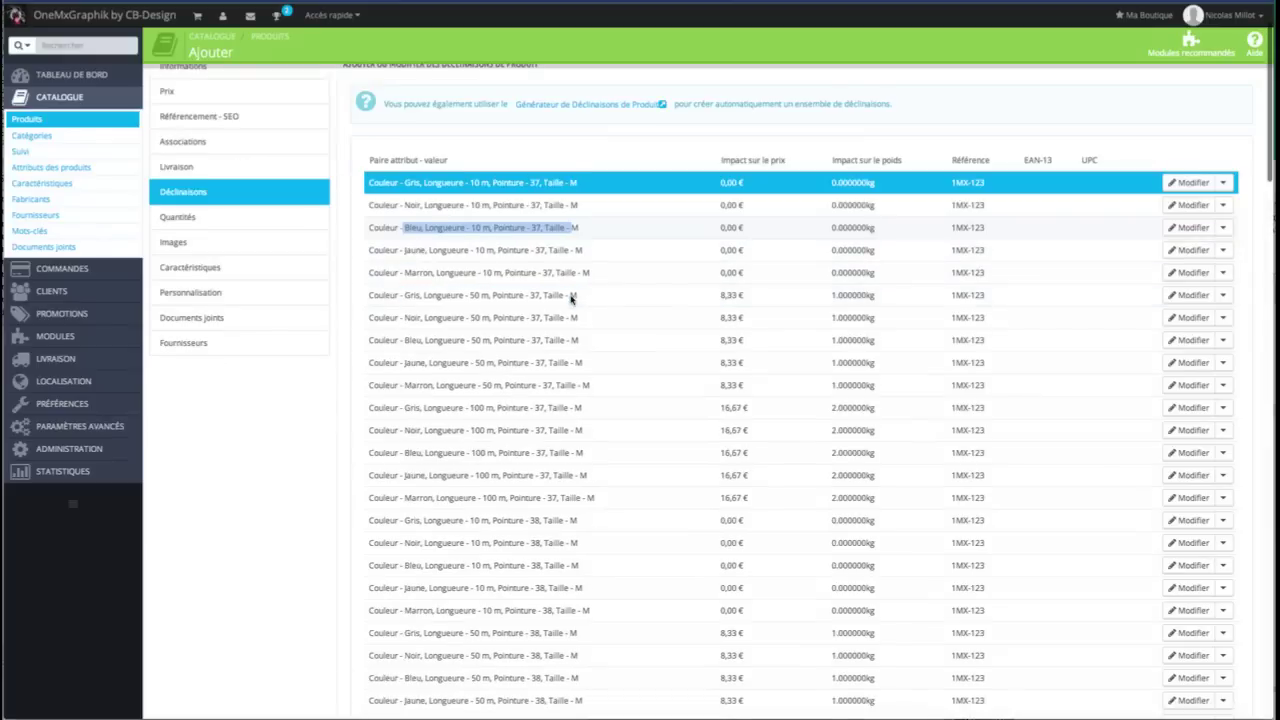
pyautogui.scroll(-20, 571, 298)
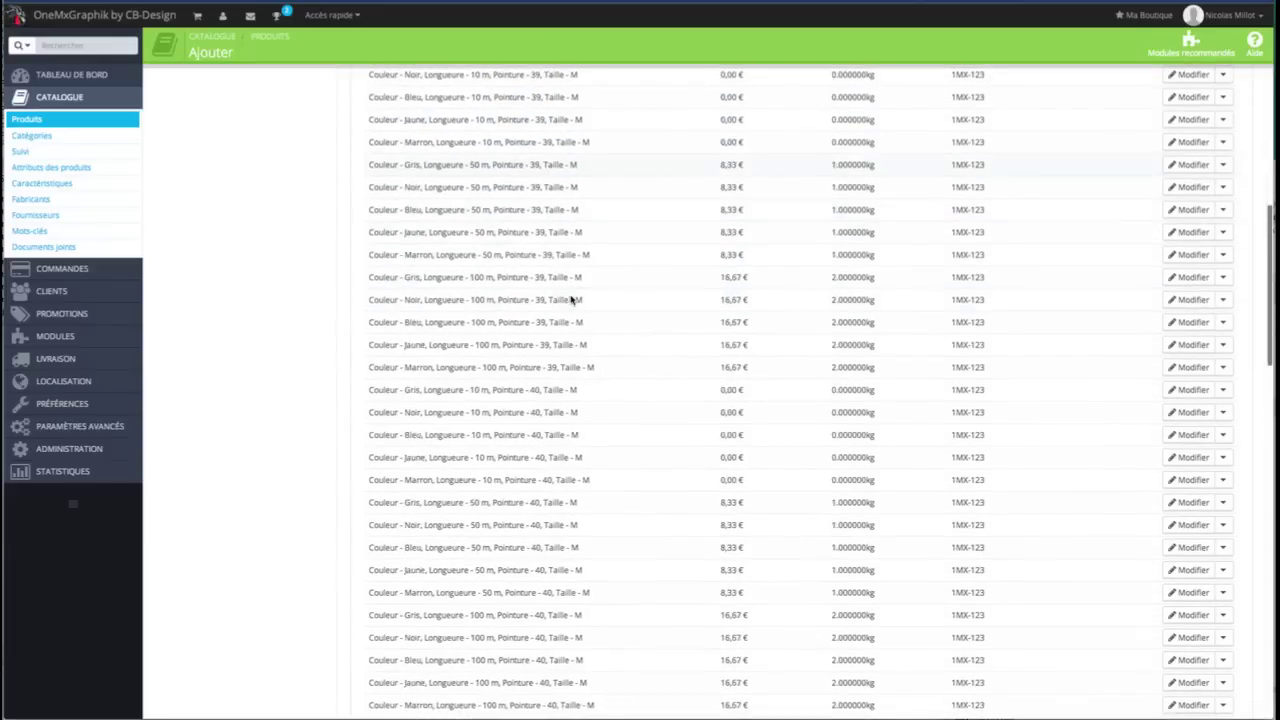
# - Look through the remaining generated combinations and the product's available quantities for each of them
pyautogui.scroll(-7, 571, 300)
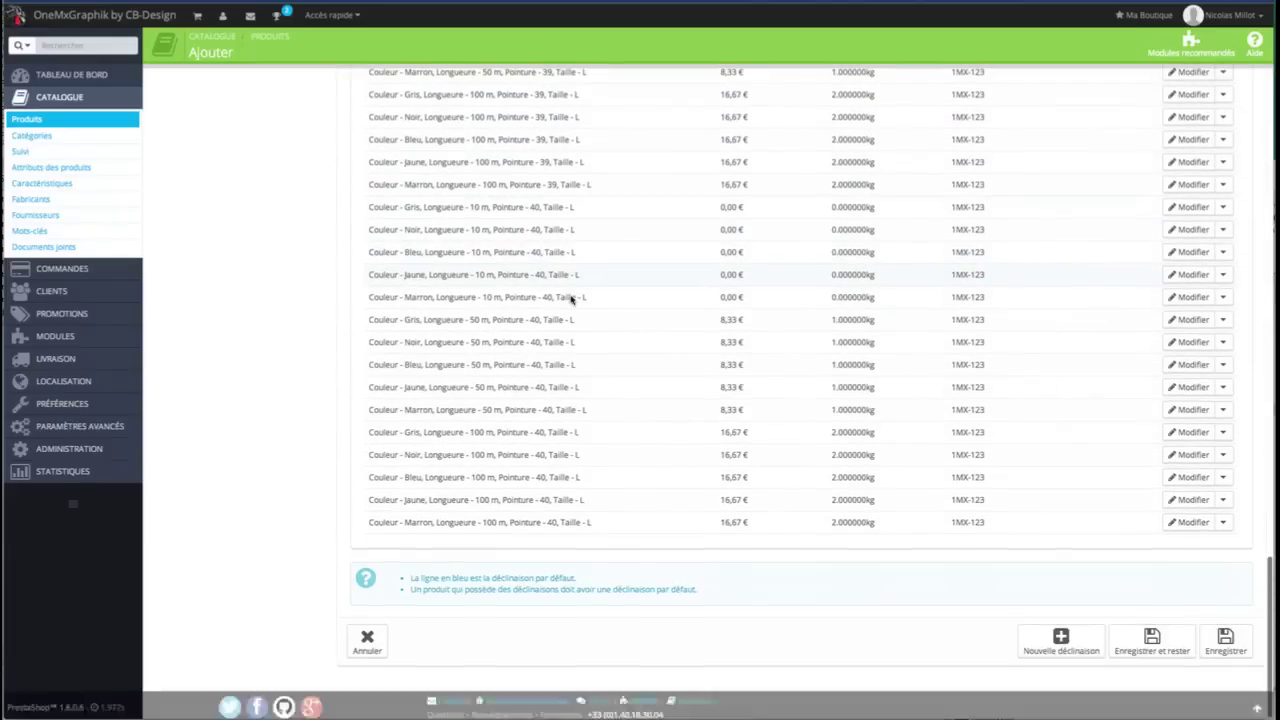
pyautogui.scroll(20, 571, 298)
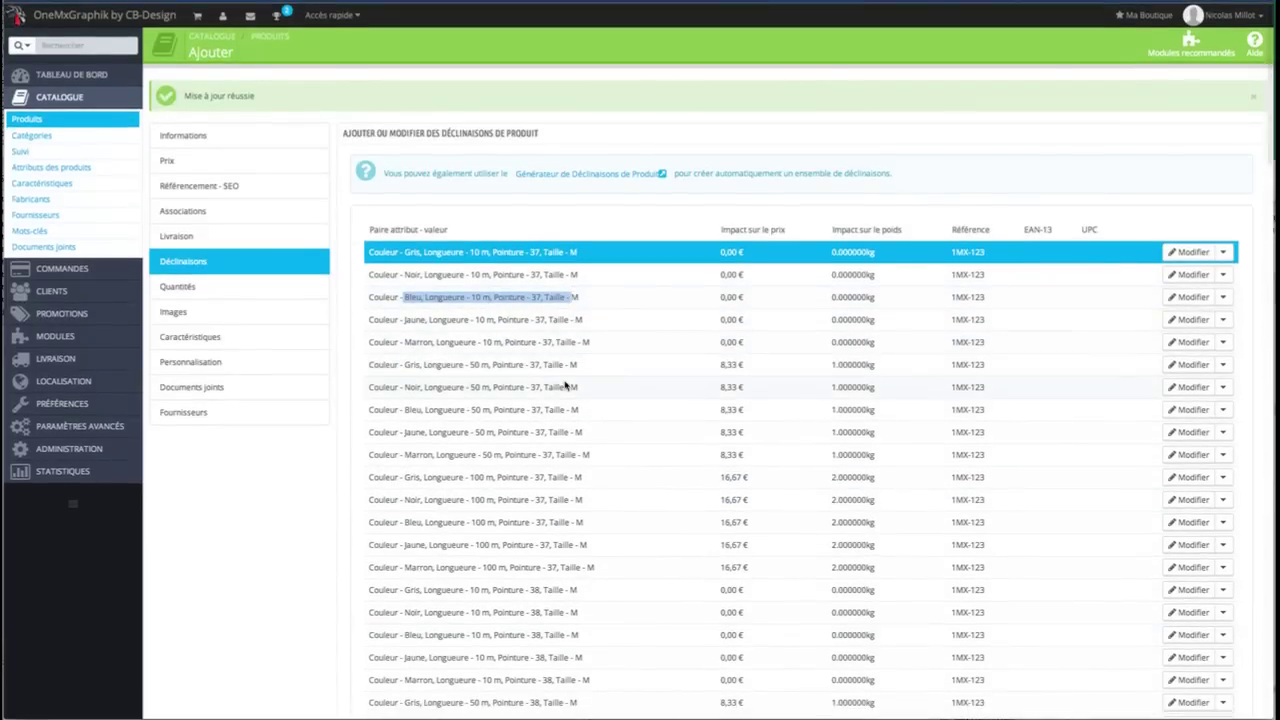
pyautogui.click(215, 290)
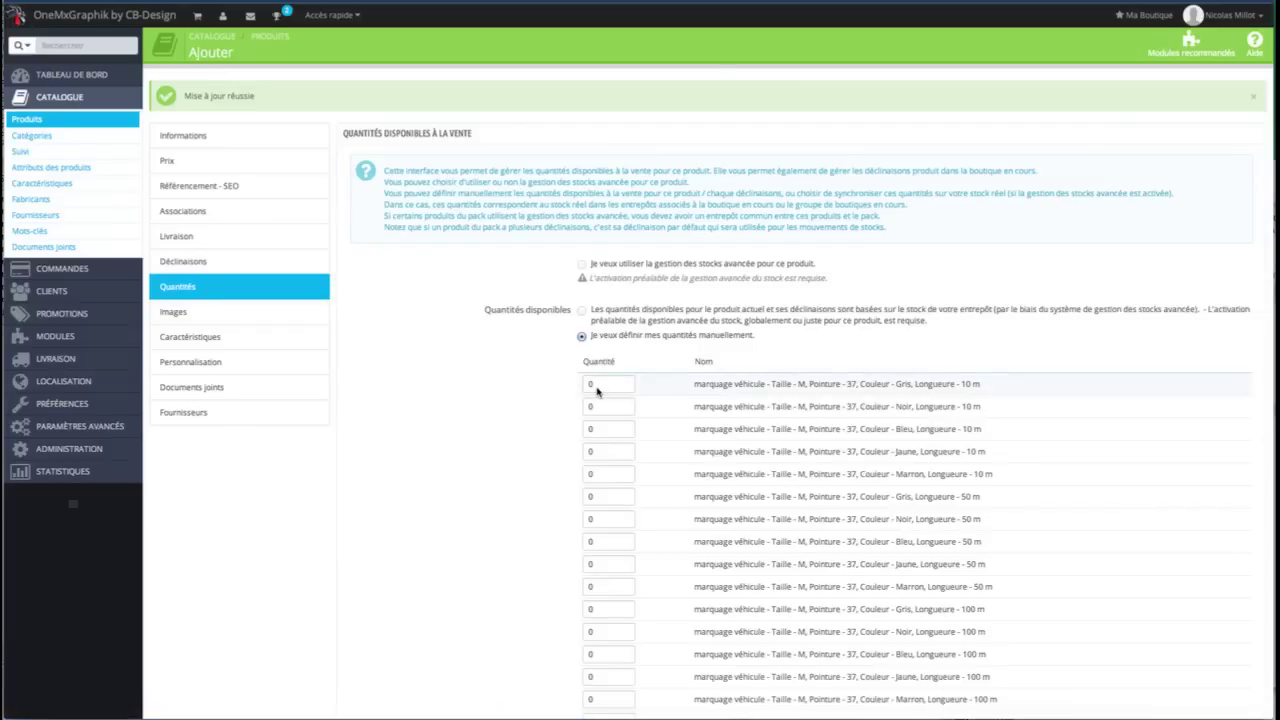
pyautogui.scroll(-10, 600, 391)
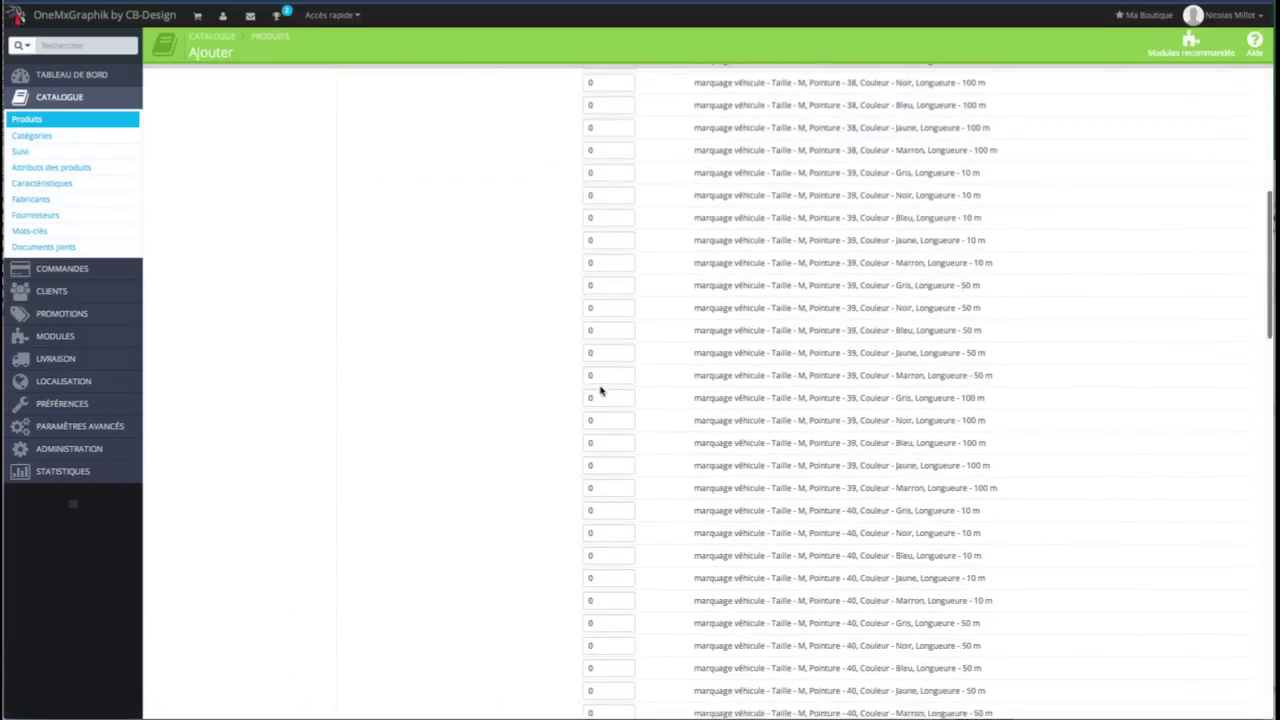
pyautogui.scroll(15, 600, 388)
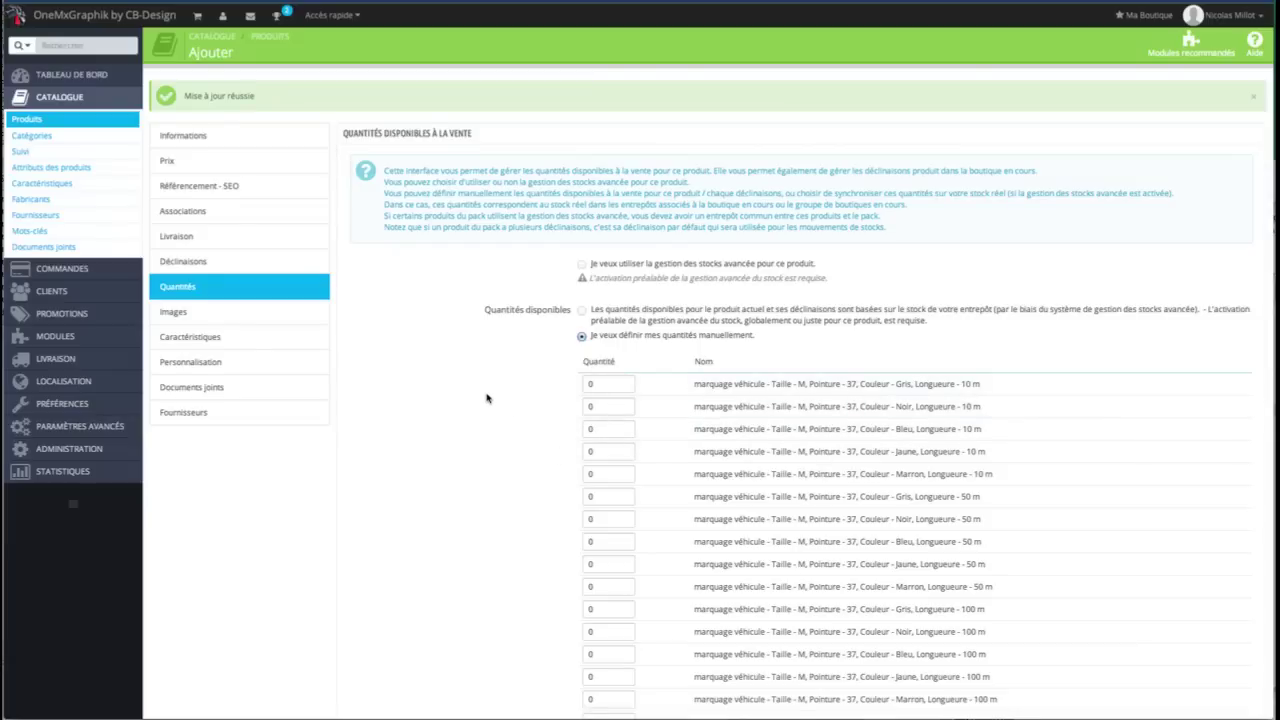
pyautogui.scroll(-1, 487, 398)
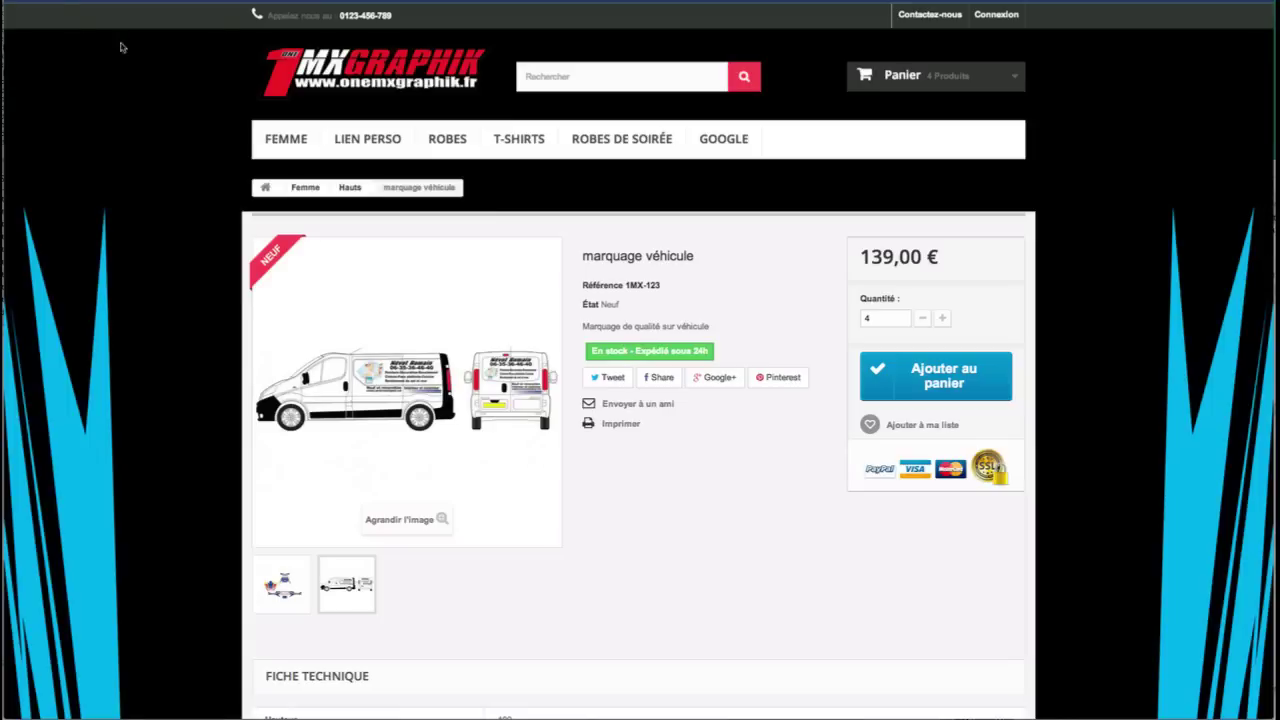
# - Switch to the shop's "marquage véhicule" page and reload it to check the product's options and stock availability
pyautogui.press('super+r')
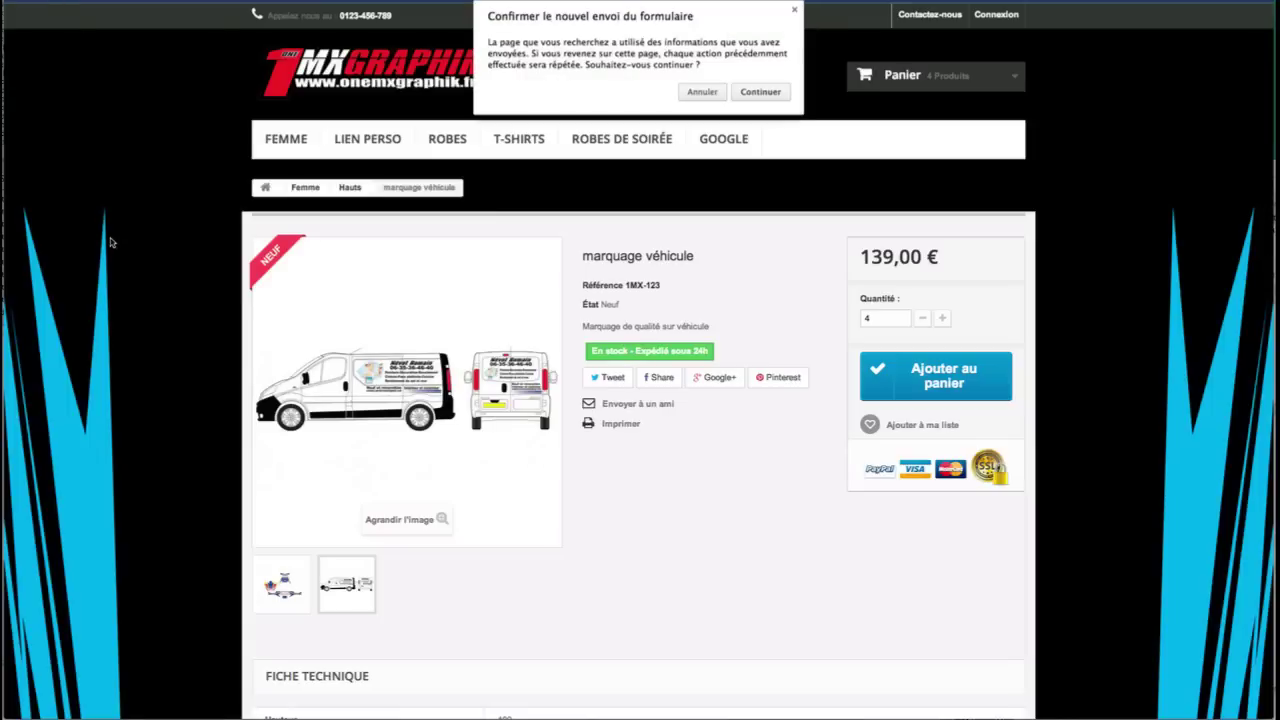
pyautogui.click(703, 93)
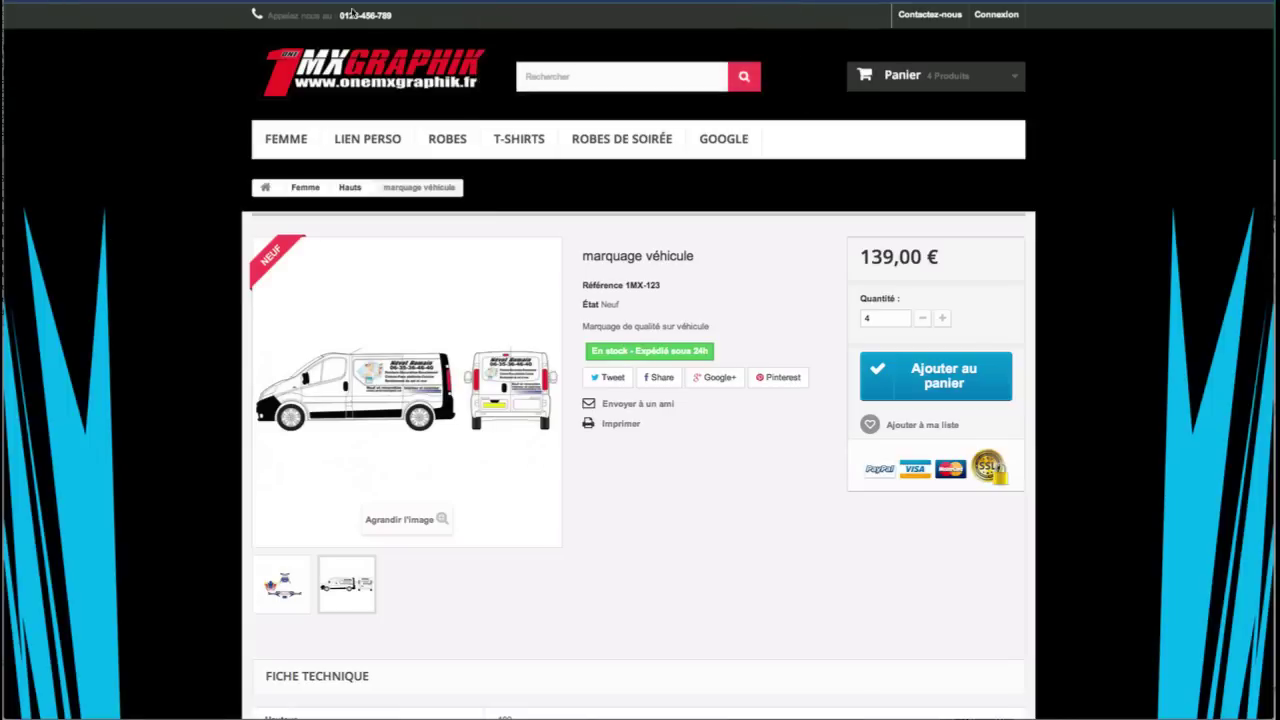
pyautogui.press('super+r')
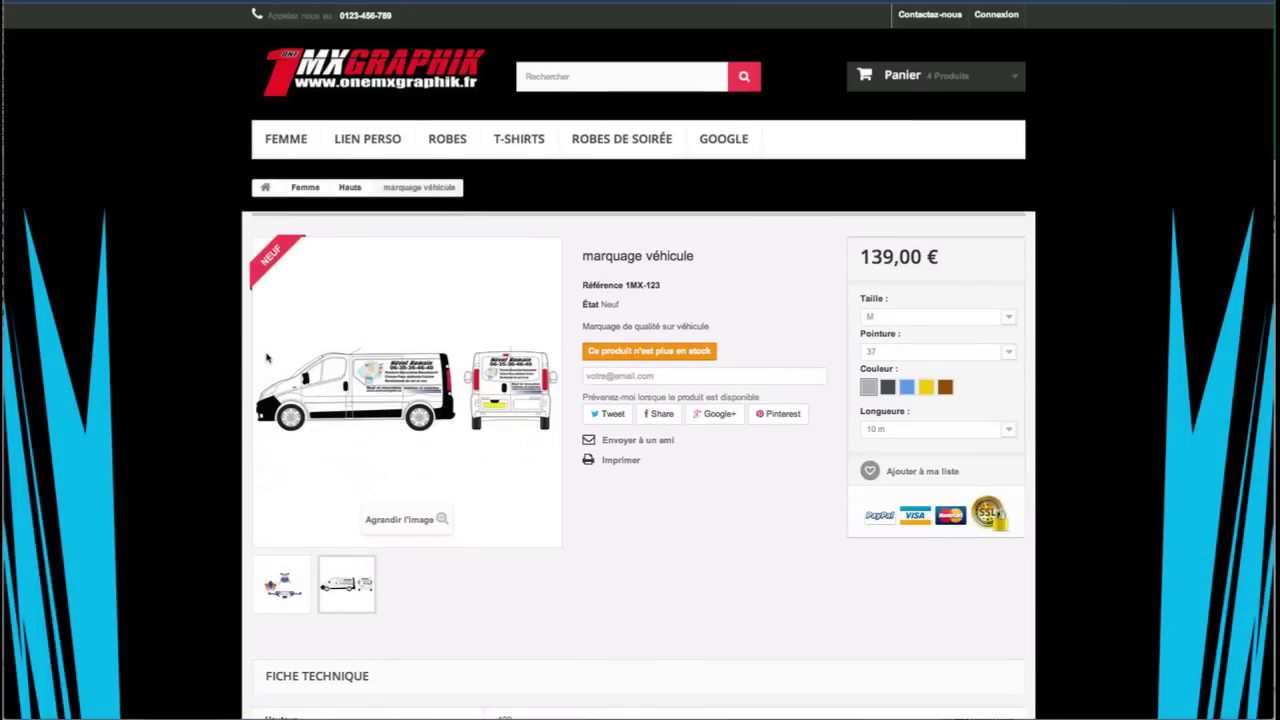
pyautogui.scroll(-2, 266, 357)
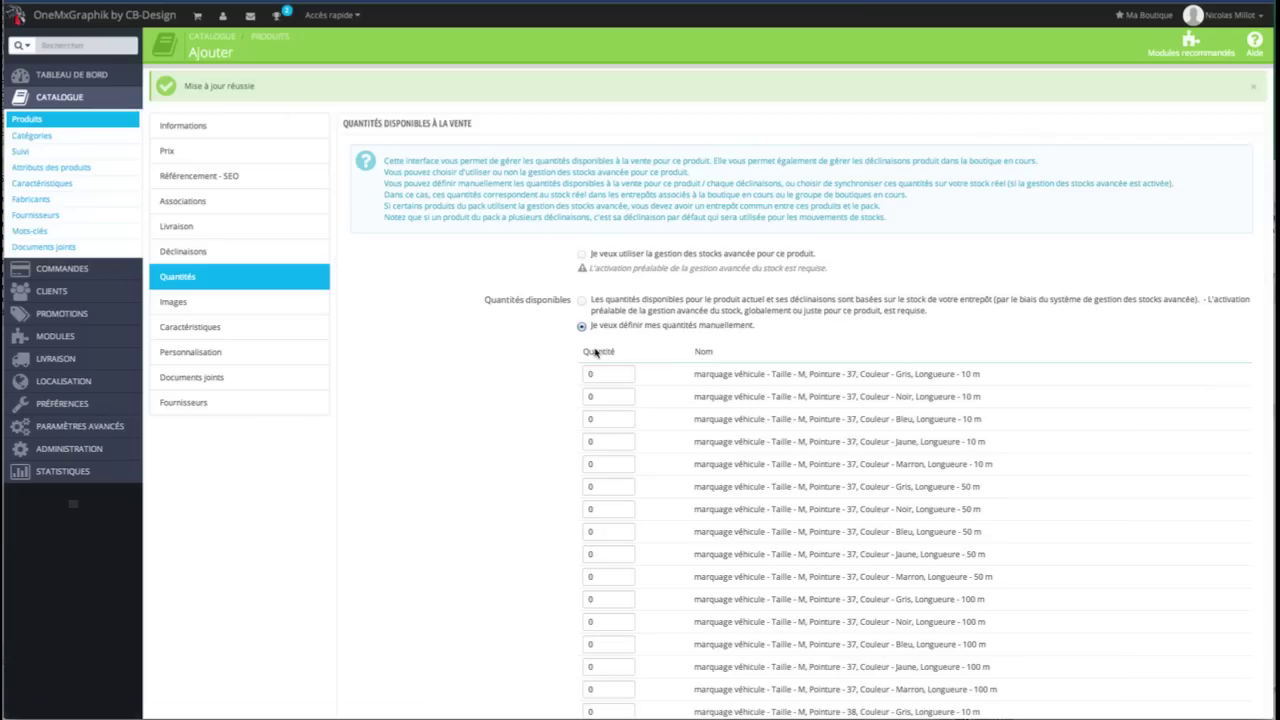
# - Back in the PrestaShop back office, review the combinations' quantities, the out-of-stock behaviour and the availability messages
pyautogui.scroll(-4, 554, 338)
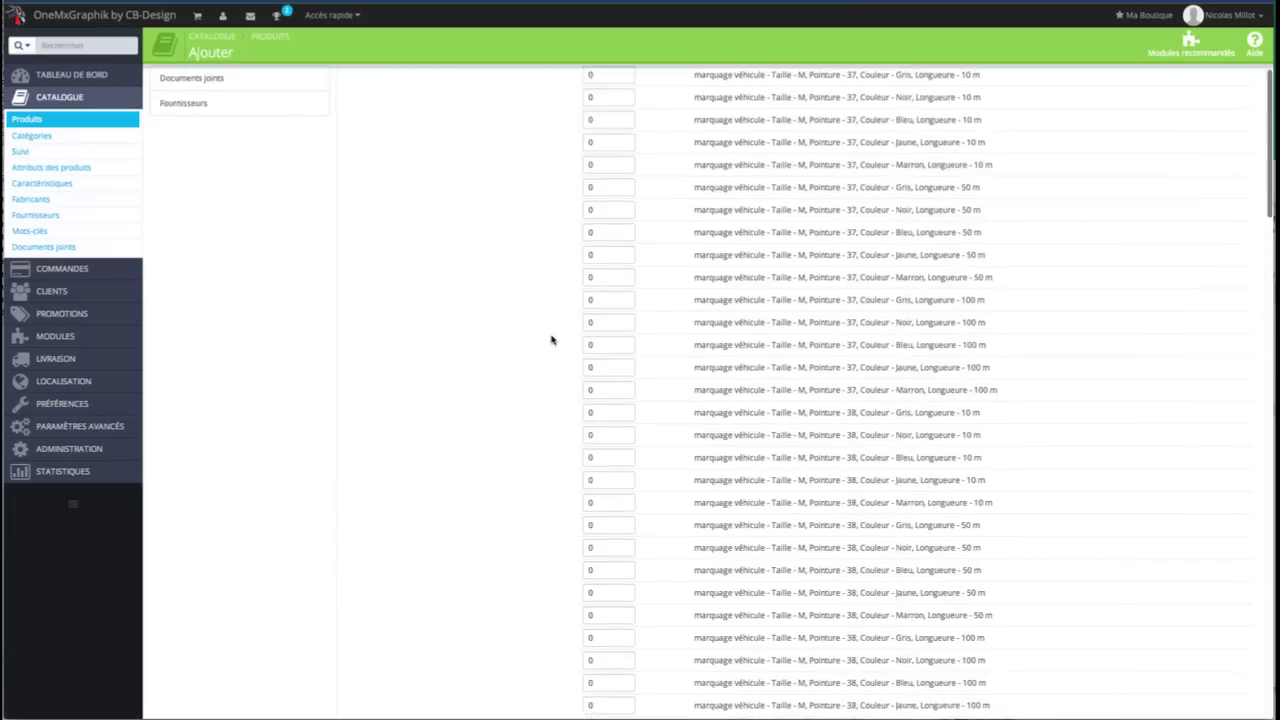
pyautogui.scroll(-20, 551, 341)
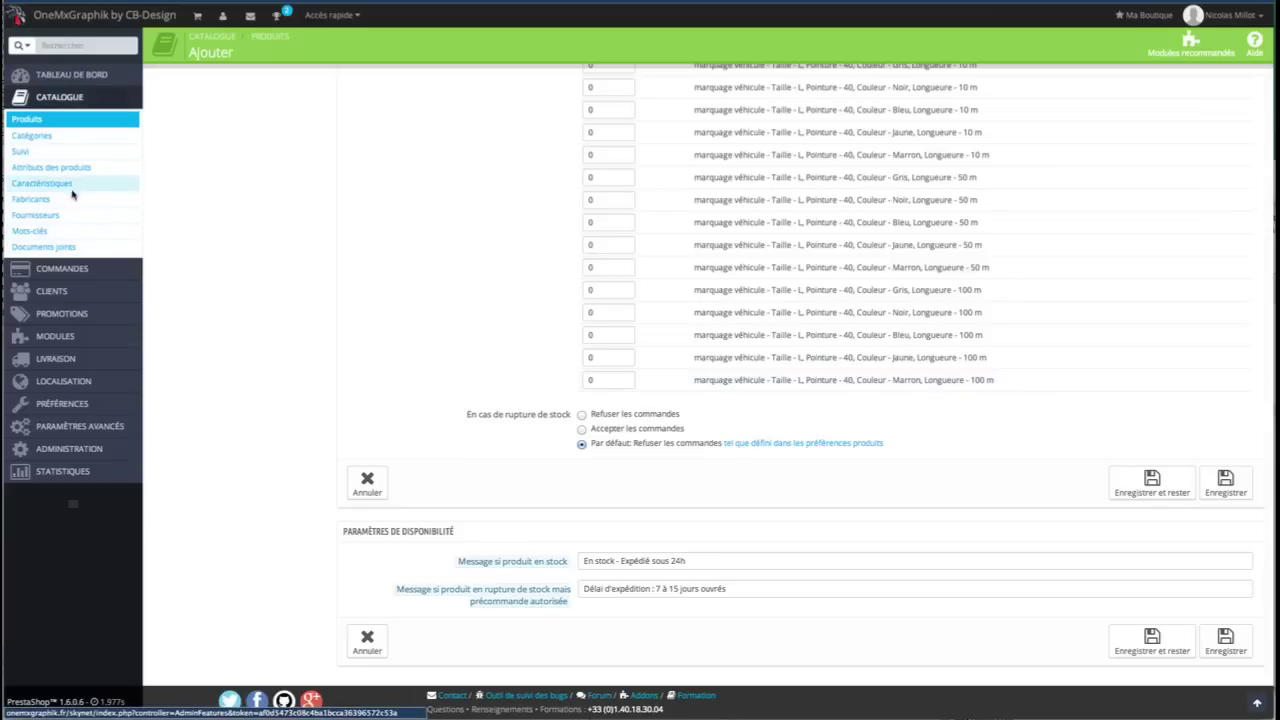
pyautogui.scroll(20, 383, 260)
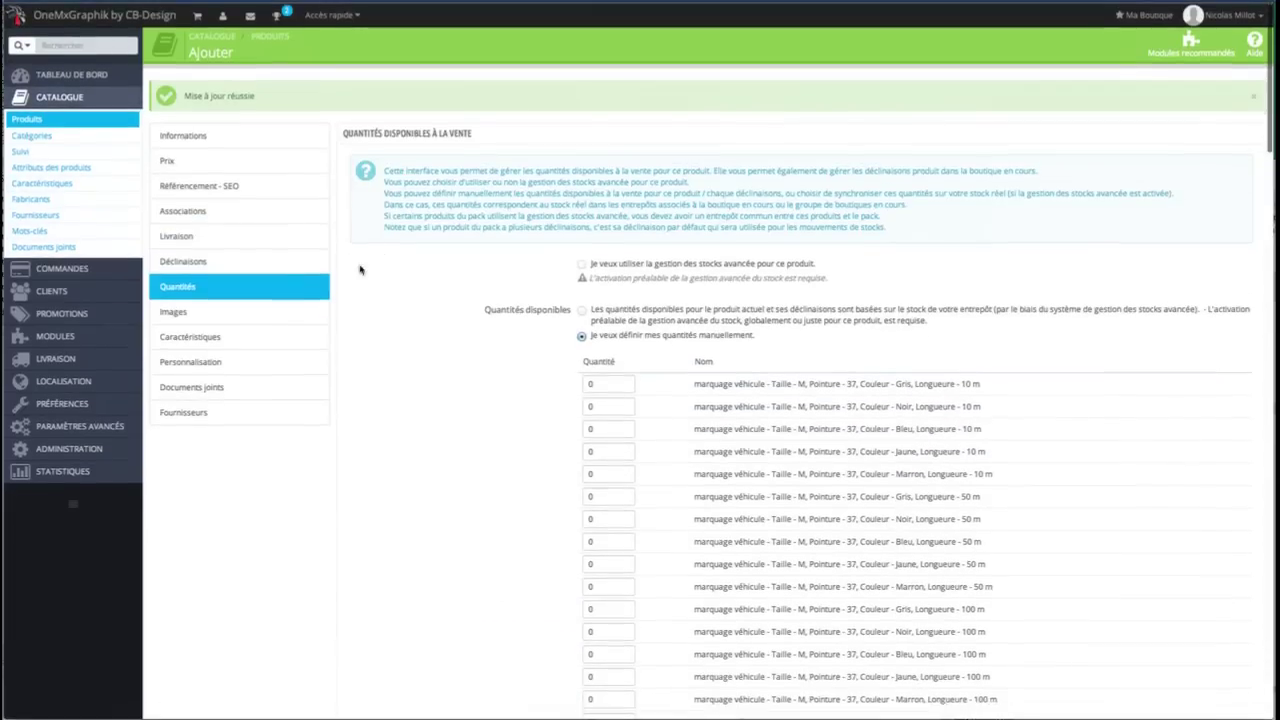
# - Reopen the combination generator for the product, set the default quantity to 1 and regenerate the combinations
pyautogui.click(195, 261)
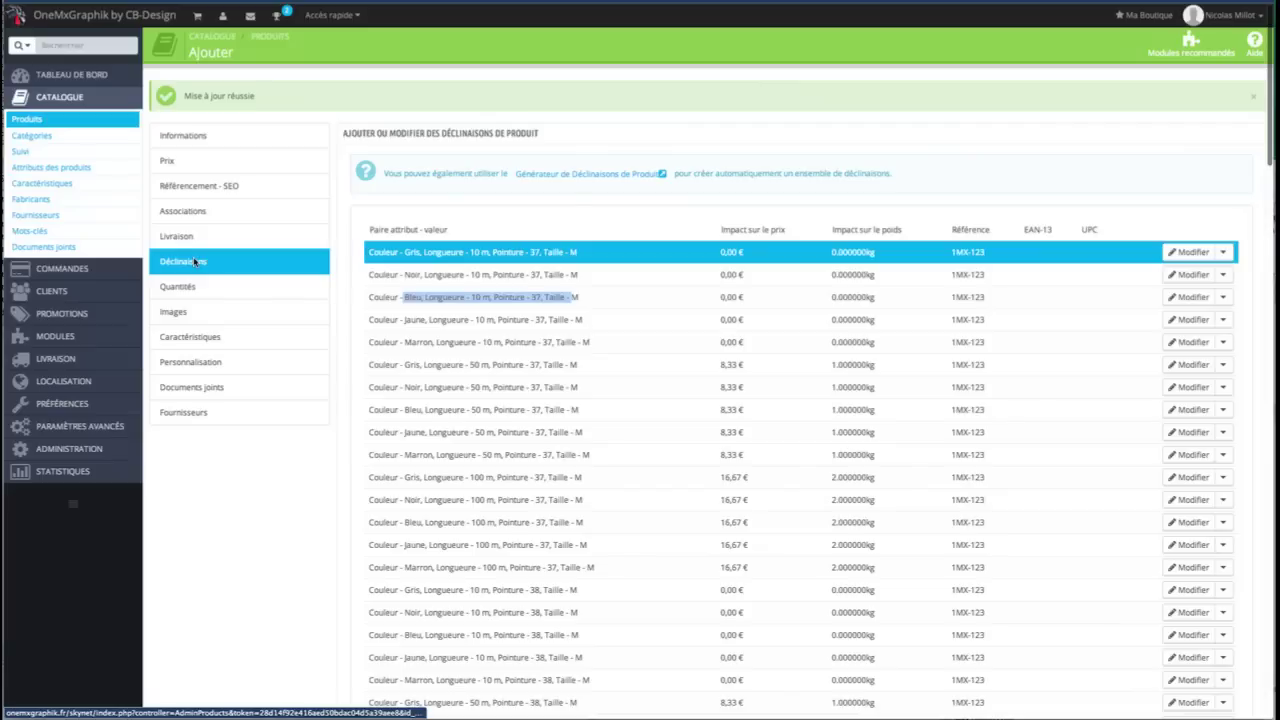
pyautogui.click(572, 174)
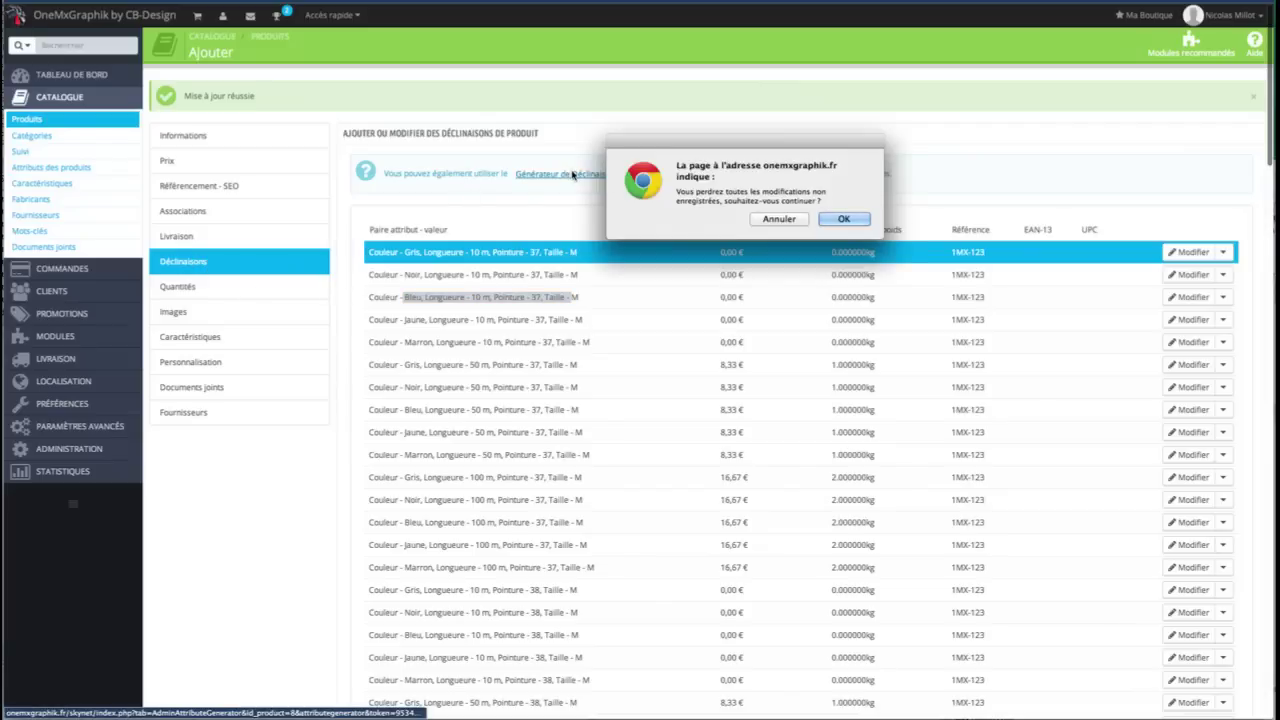
pyautogui.press('Return')
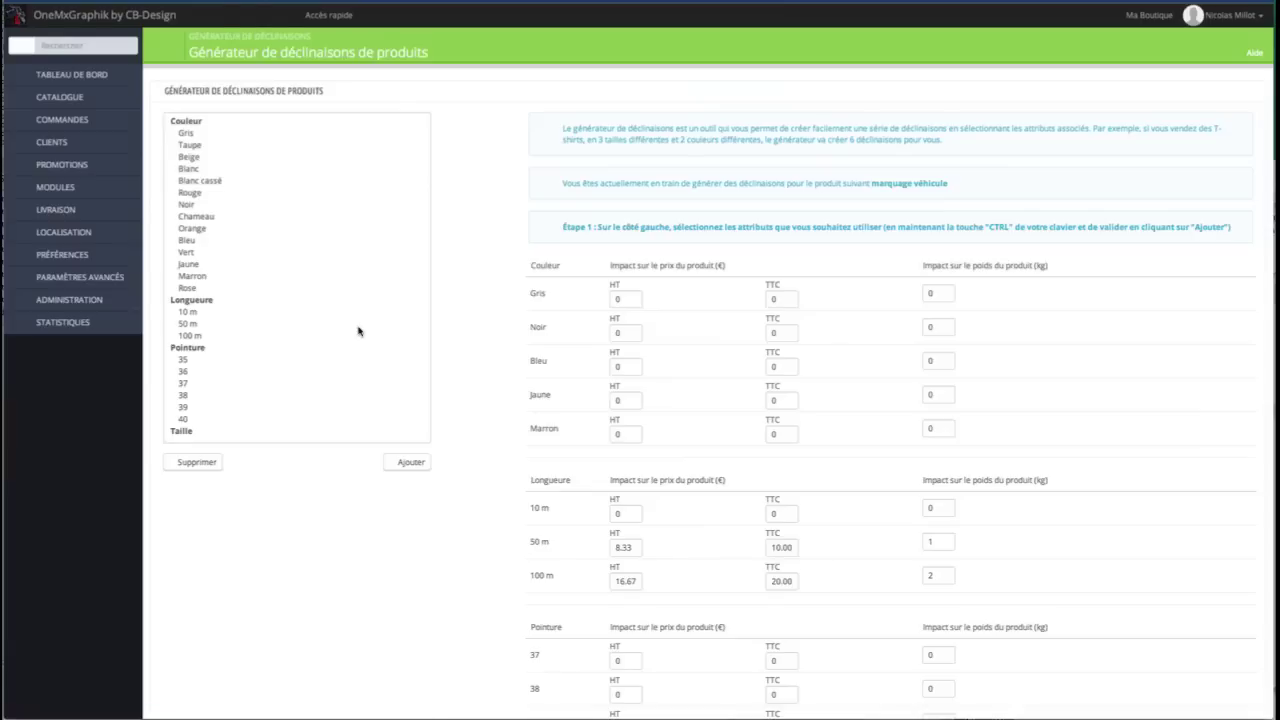
pyautogui.scroll(-5, 490, 330)
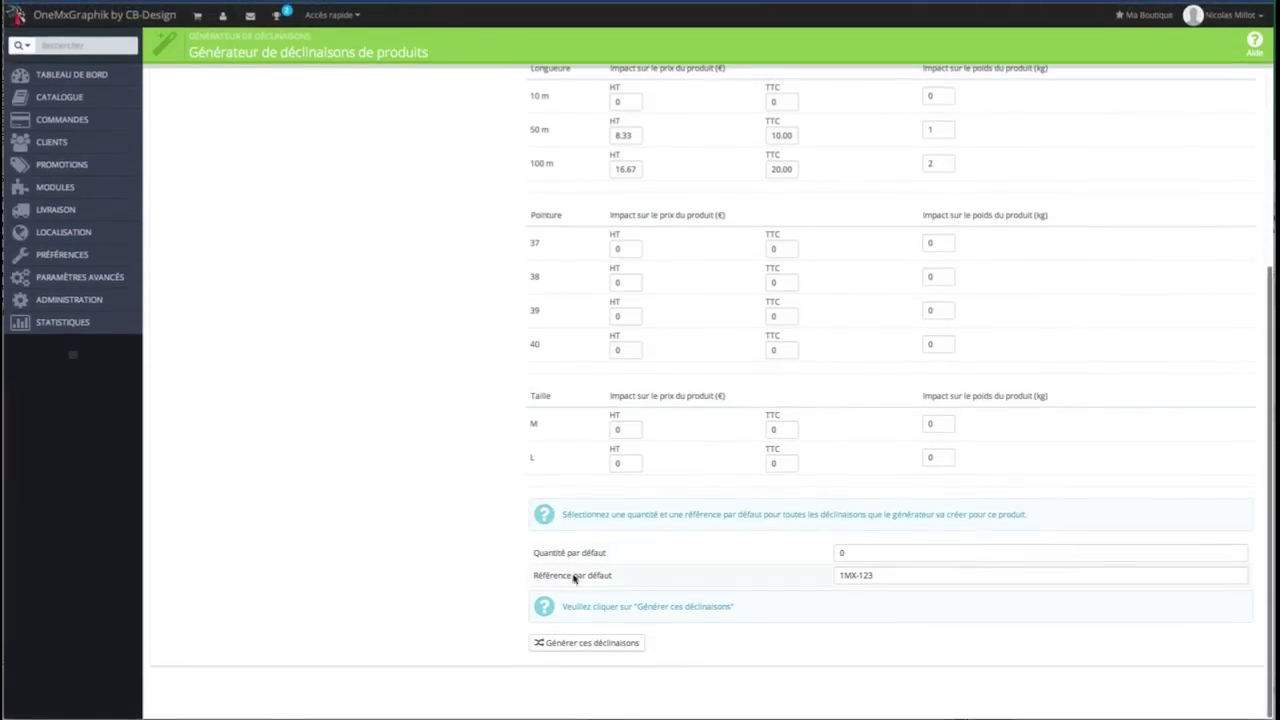
pyautogui.moveTo(546, 558); pyautogui.dragTo(644, 557)
pyautogui.doubleClick(851, 553)
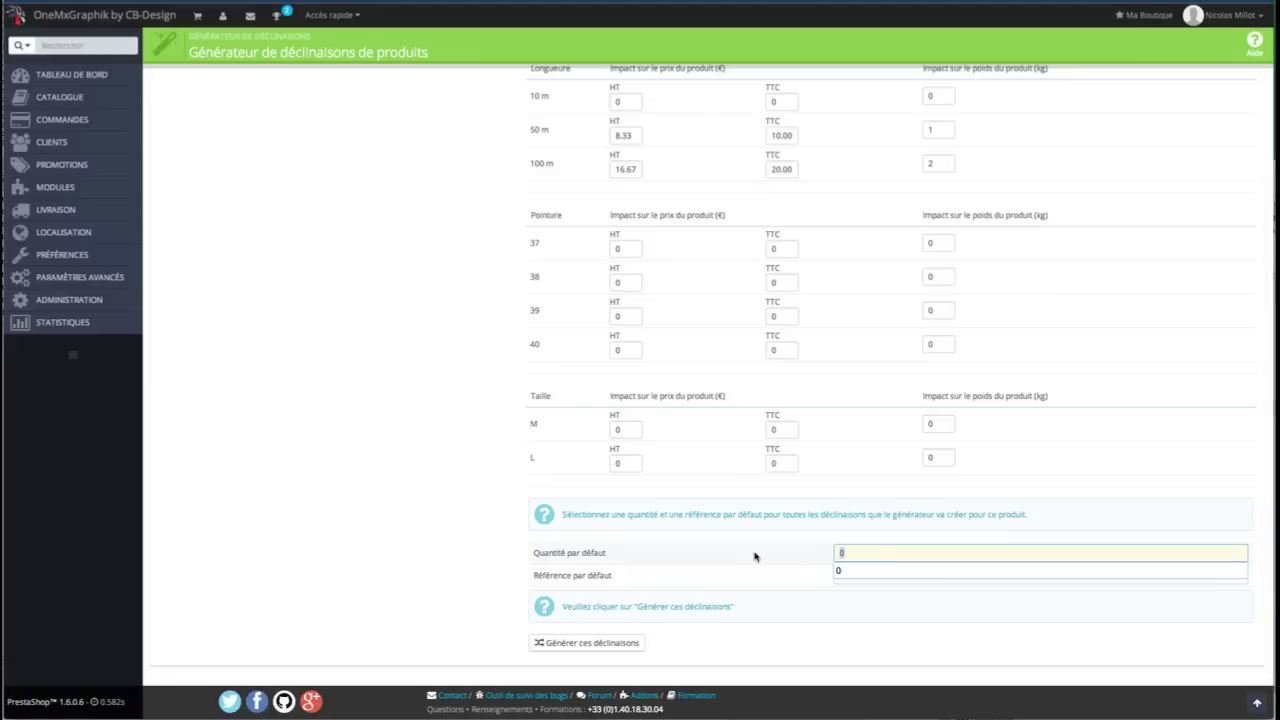
pyautogui.write('1')
pyautogui.press('Down')
pyautogui.press('Return')
pyautogui.click(487, 602)
pyautogui.click(570, 643)
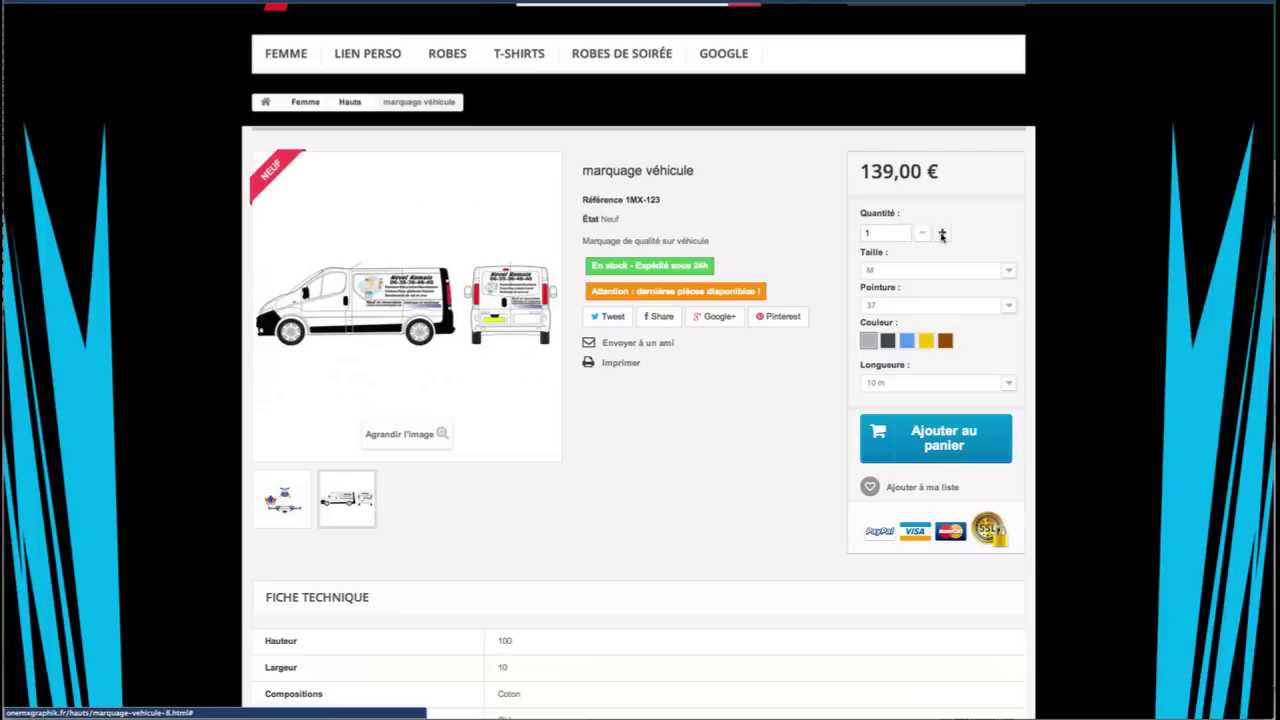
# - On the shop's product page, examine the quantity field and the Taille, Pointure, Couleur and Longueure choices
pyautogui.click(905, 236)
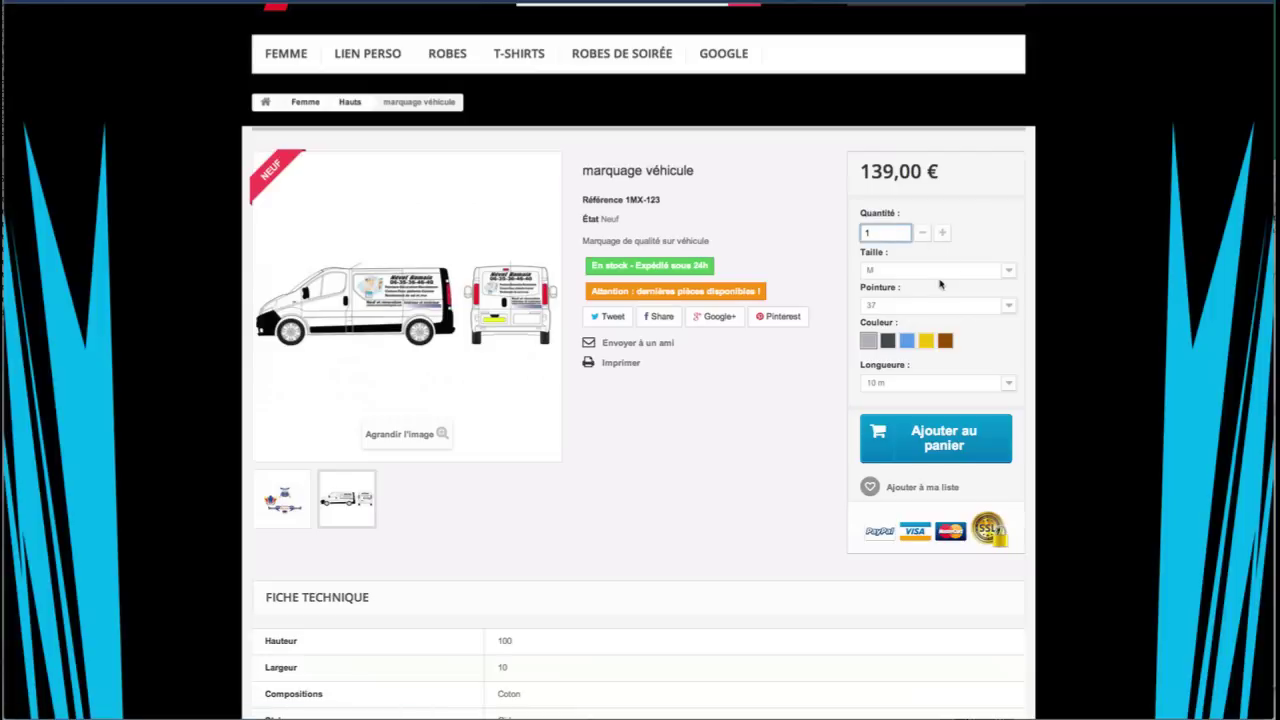
pyautogui.click(929, 272)
pyautogui.click(925, 282)
pyautogui.click(935, 310)
pyautogui.click(924, 327)
pyautogui.click(909, 341)
pyautogui.click(888, 389)
pyautogui.click(888, 393)
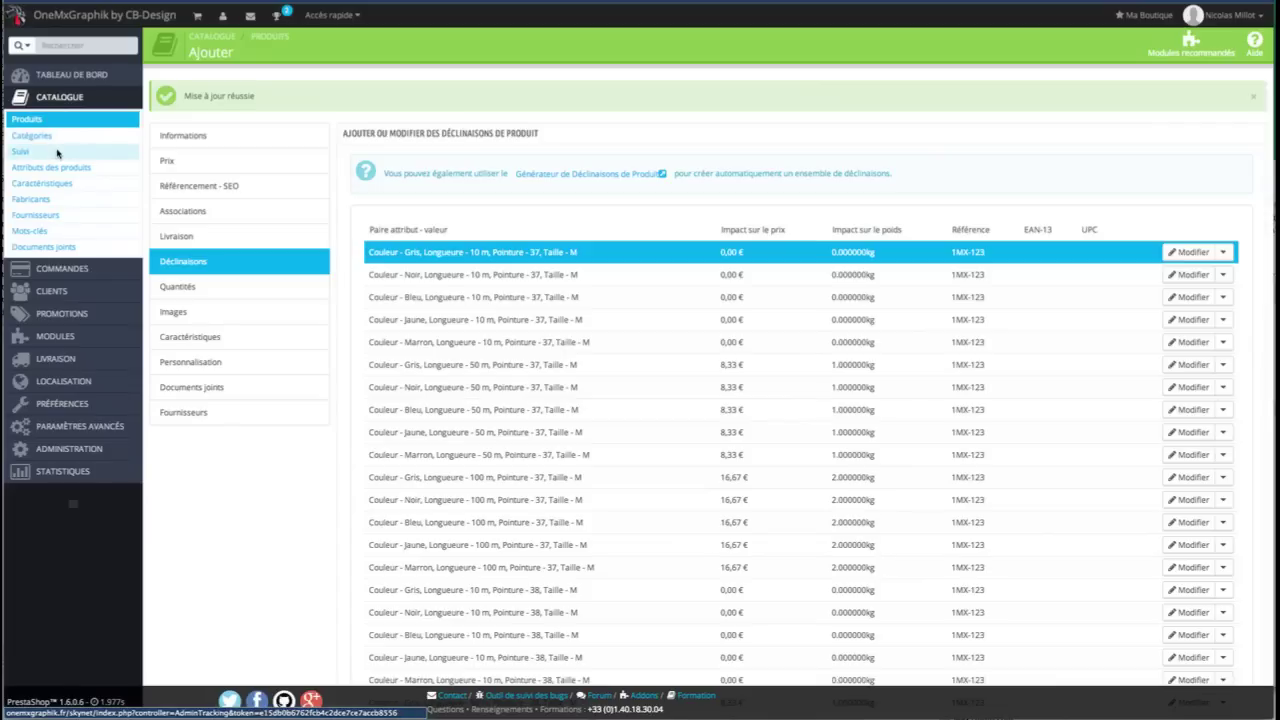
# - Open a new manufacturer form under Fabricants and go through its name, summary, description, logo, meta and activation fields
pyautogui.click(46, 199)
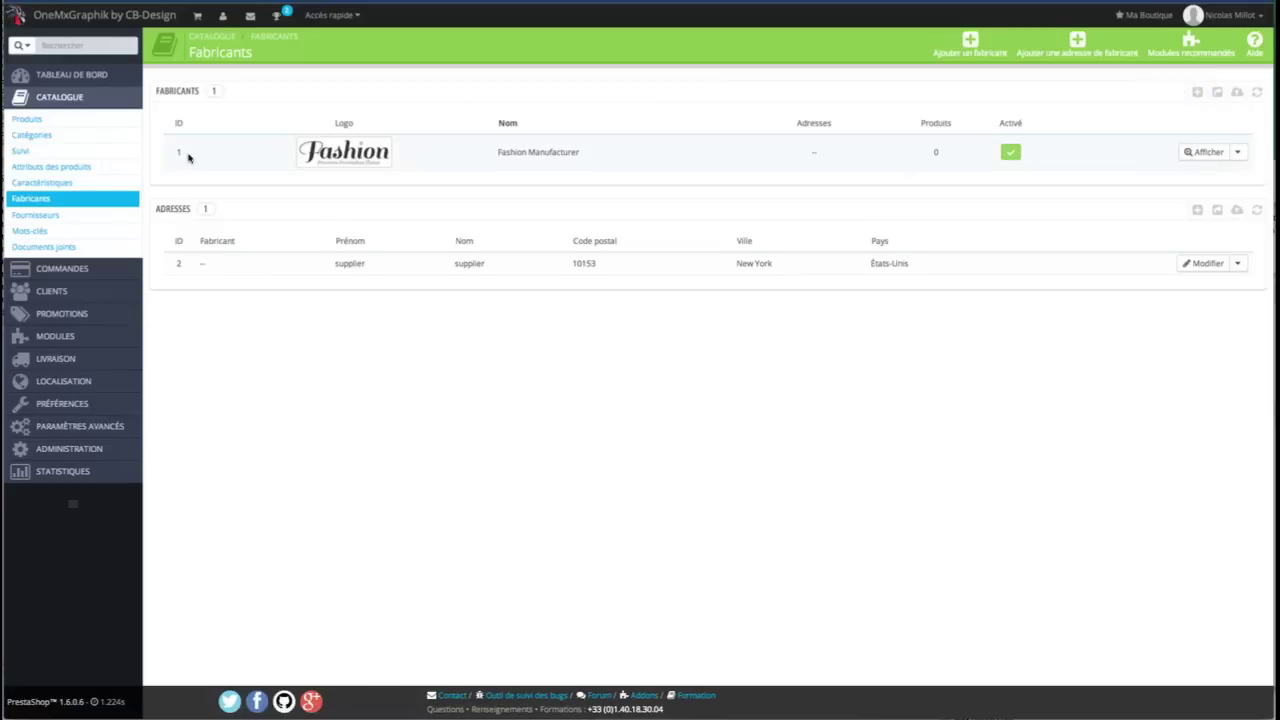
pyautogui.click(969, 46)
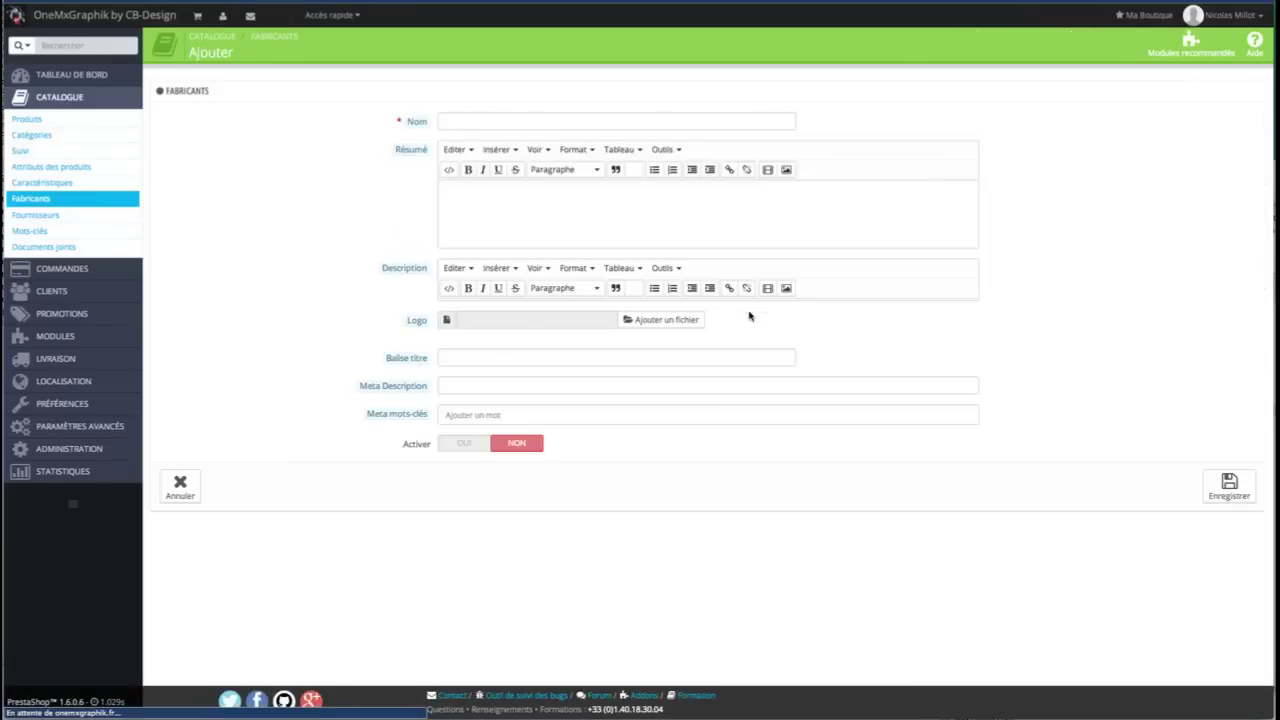
pyautogui.click(481, 121)
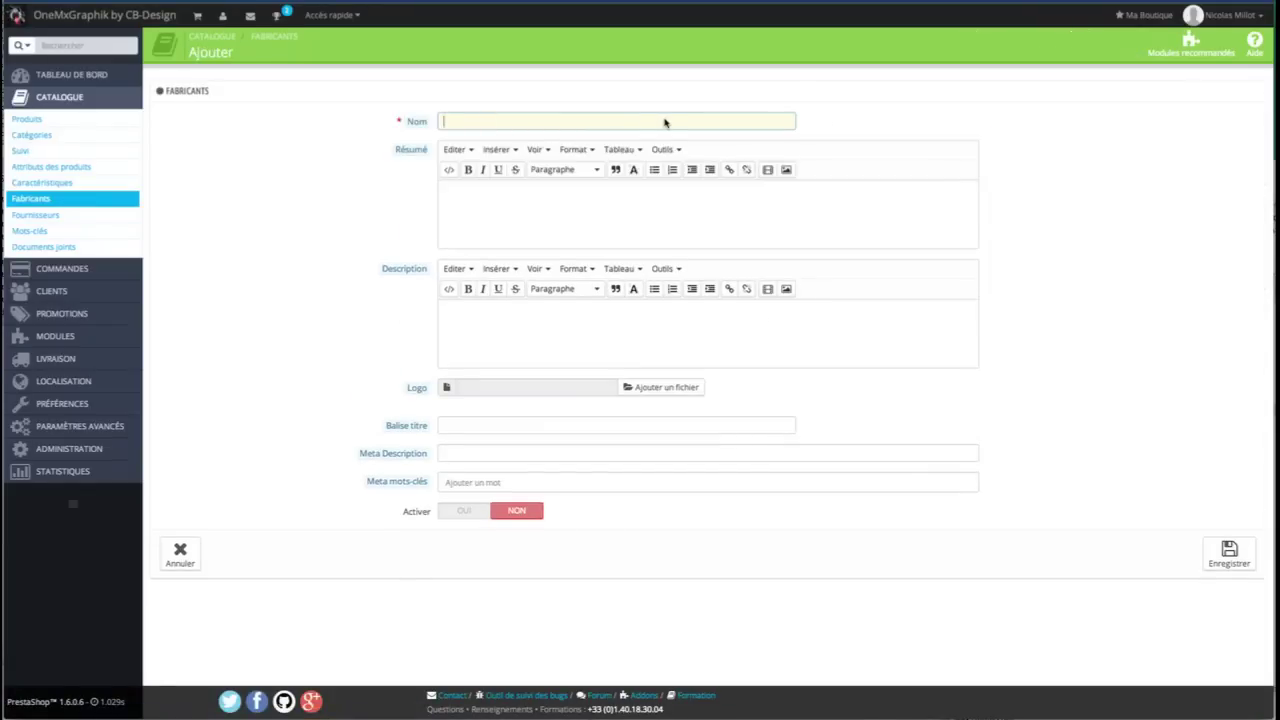
pyautogui.click(475, 210)
pyautogui.click(479, 319)
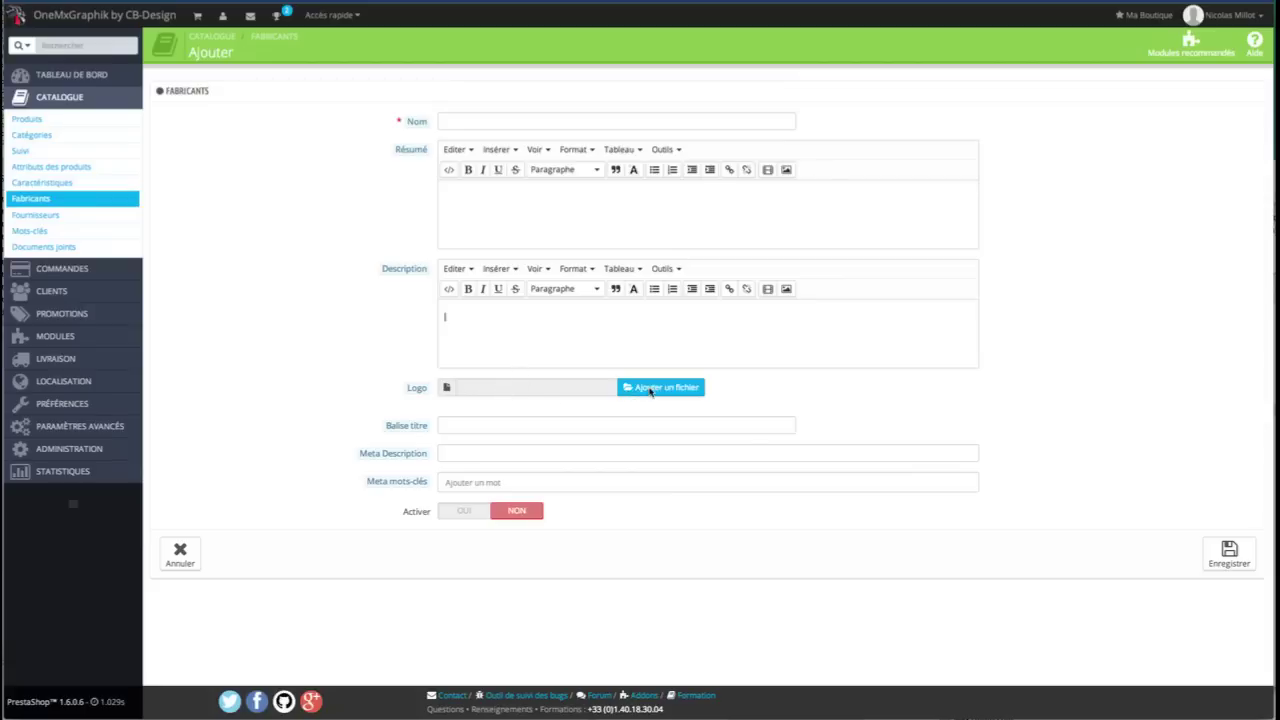
pyautogui.click(488, 431)
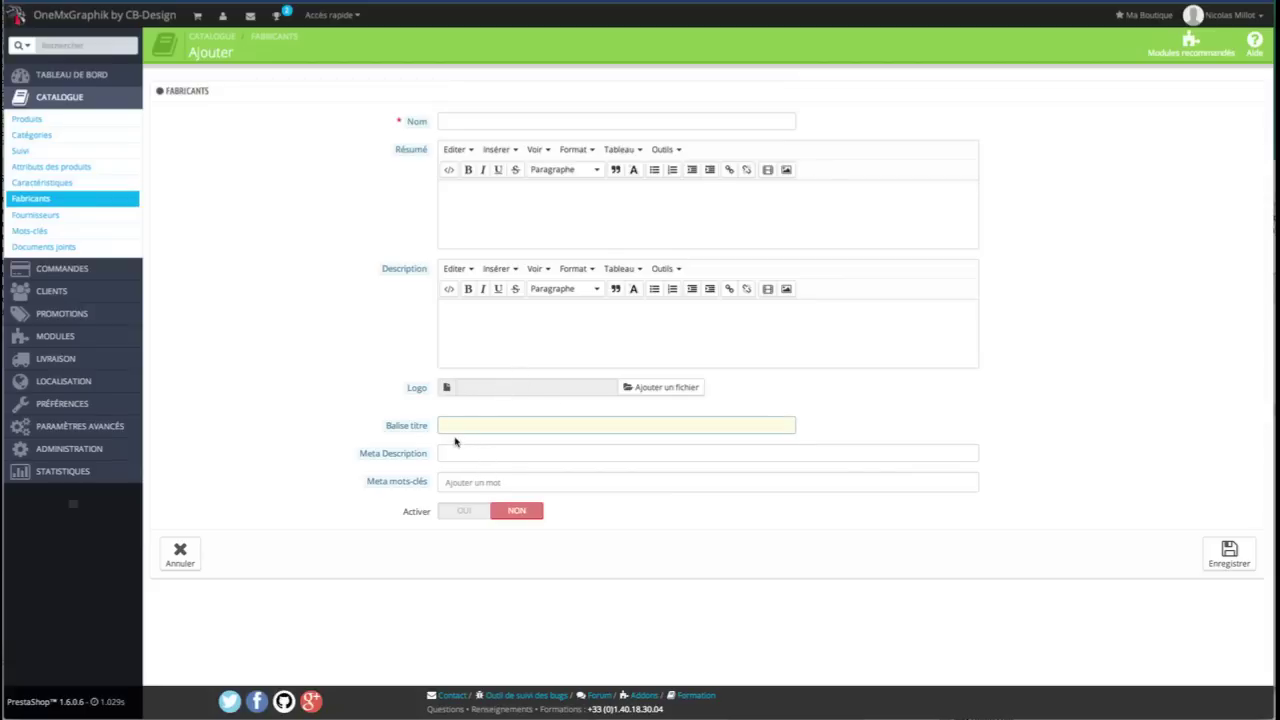
pyautogui.click(466, 455)
pyautogui.click(524, 482)
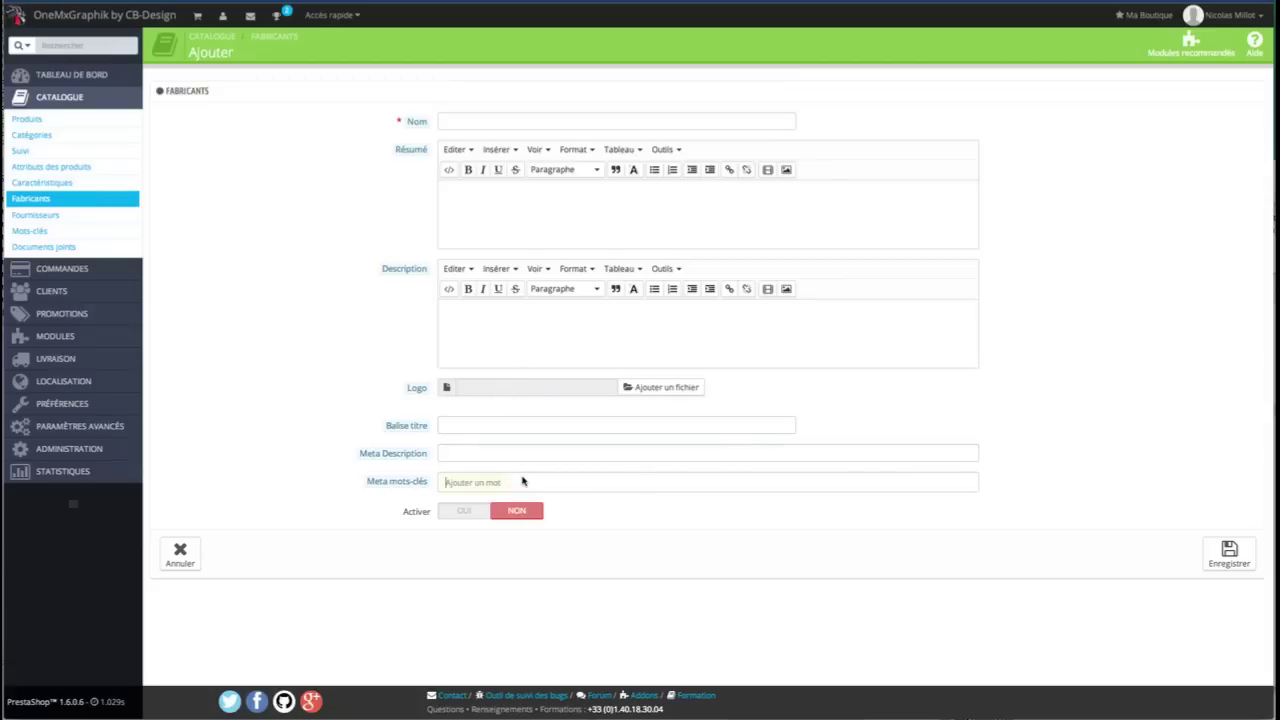
pyautogui.click(451, 511)
pyautogui.click(517, 512)
pyautogui.click(464, 514)
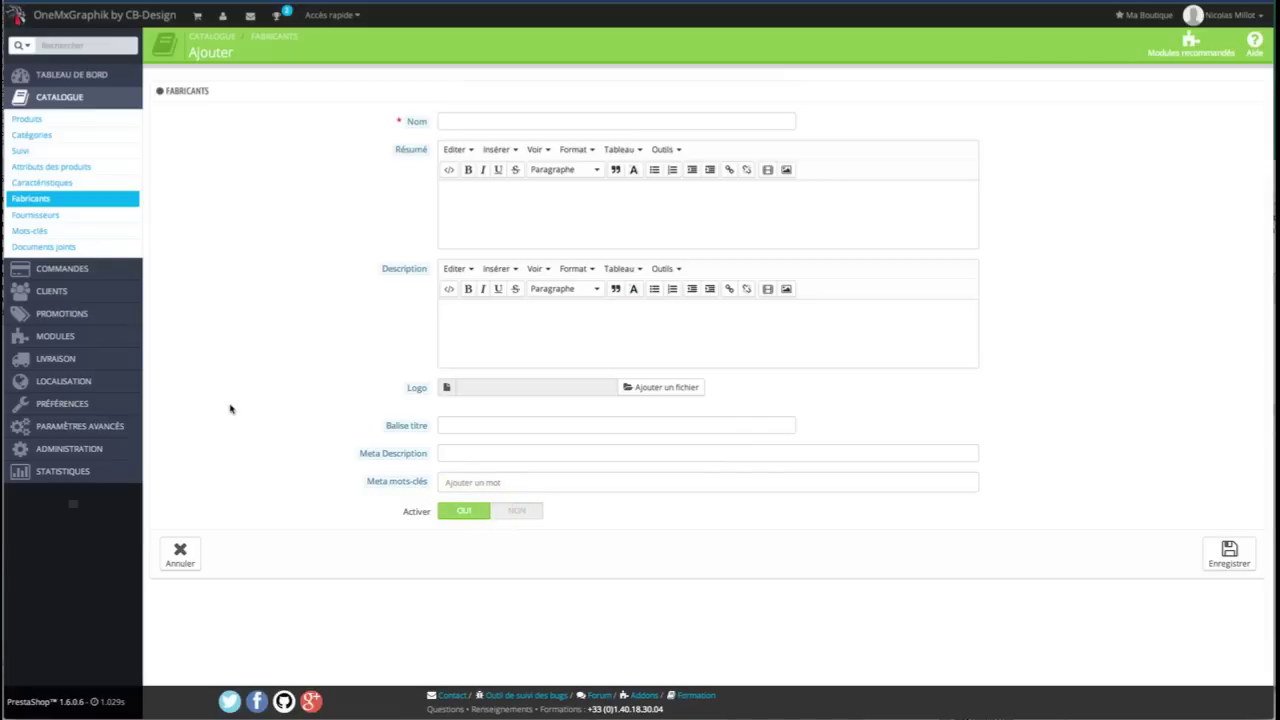
# - Open order 5 from the orders list and examine the customer's delivery address
pyautogui.click(72, 272)
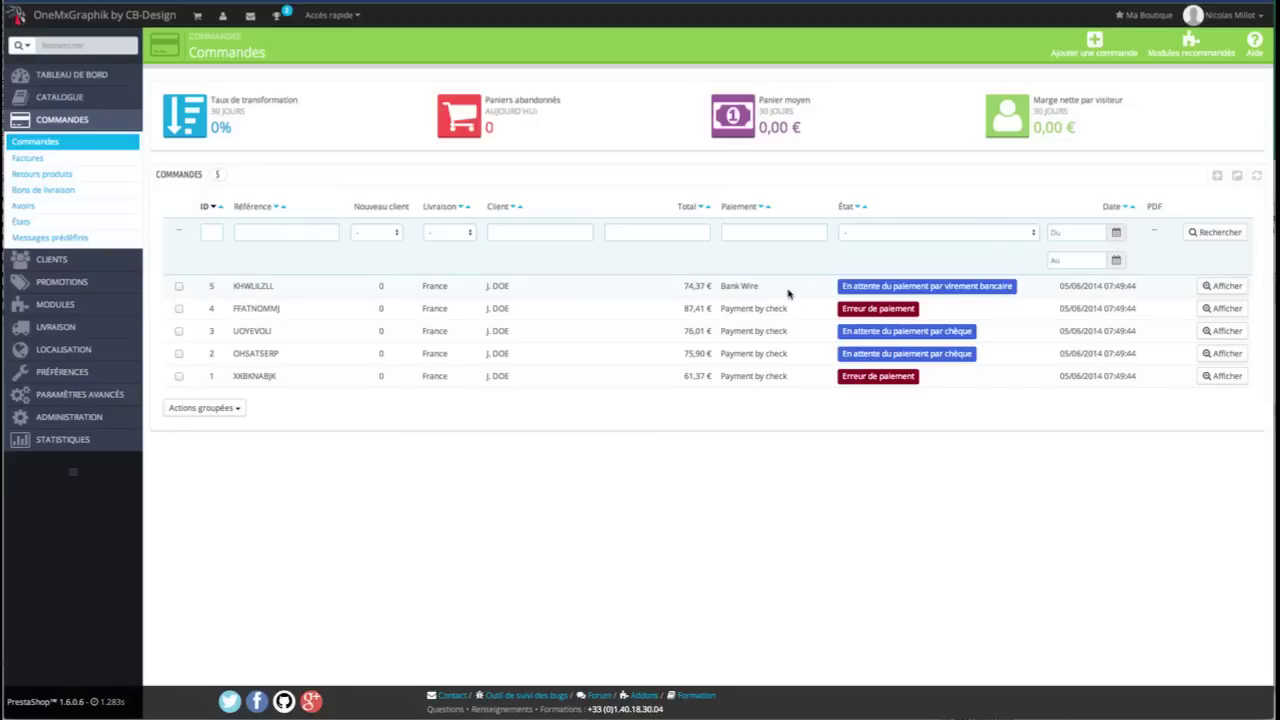
pyautogui.click(340, 289)
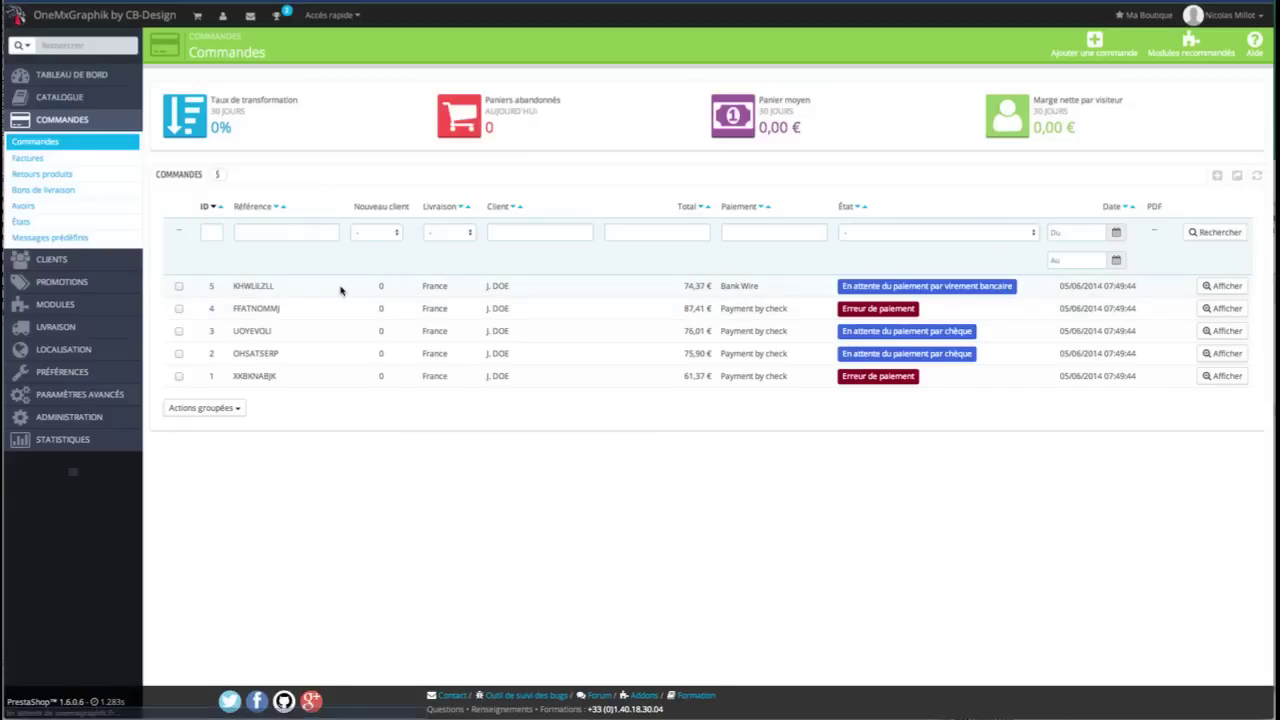
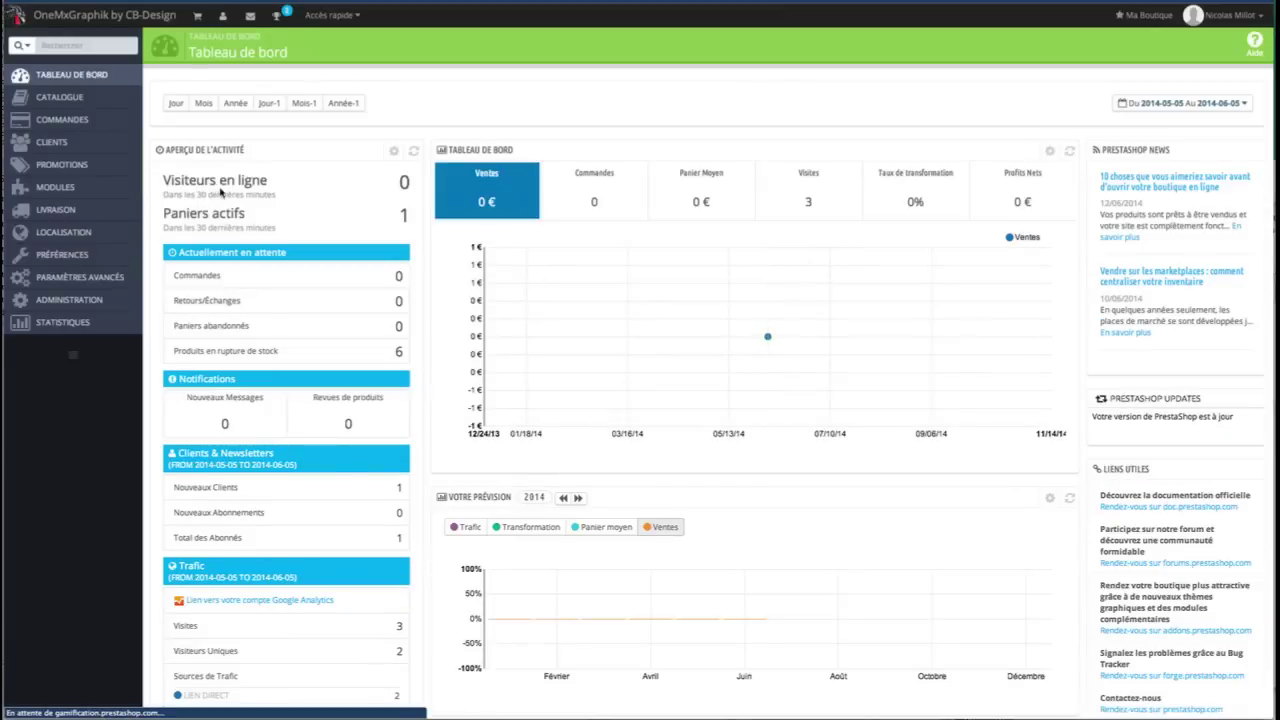
pyautogui.moveTo(62, 119)
pyautogui.click(171, 123)
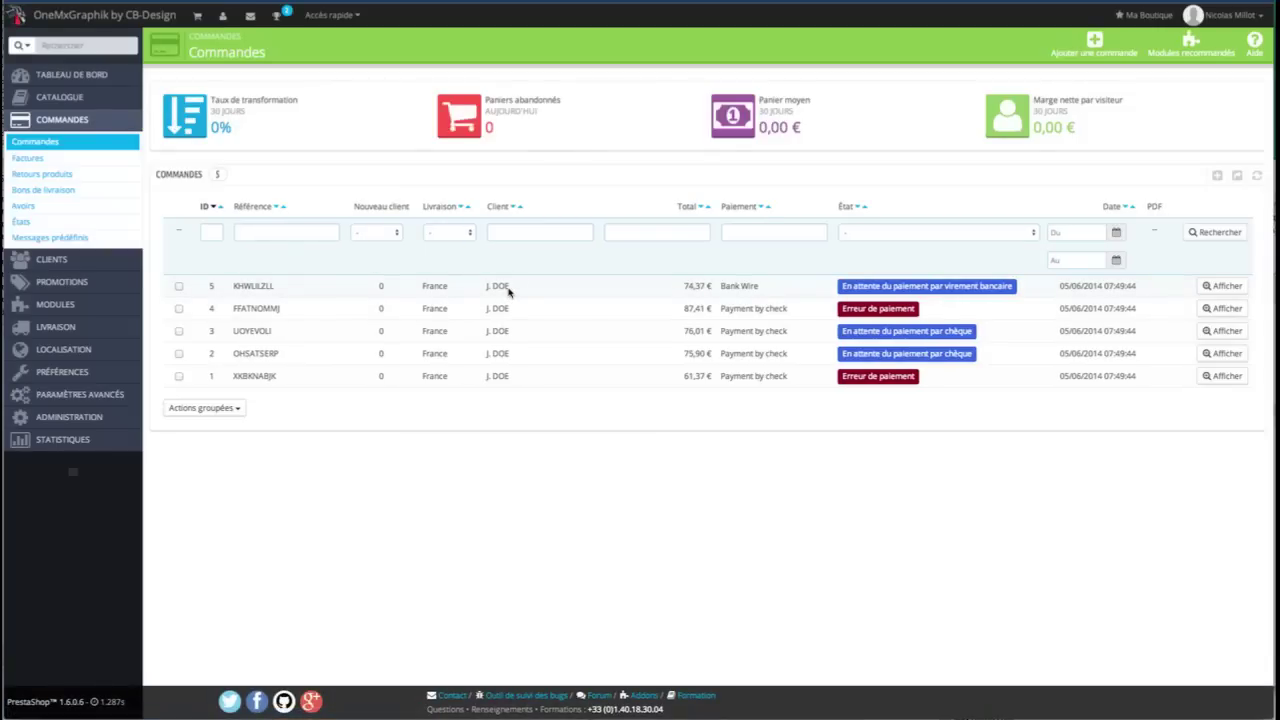
pyautogui.click(508, 289)
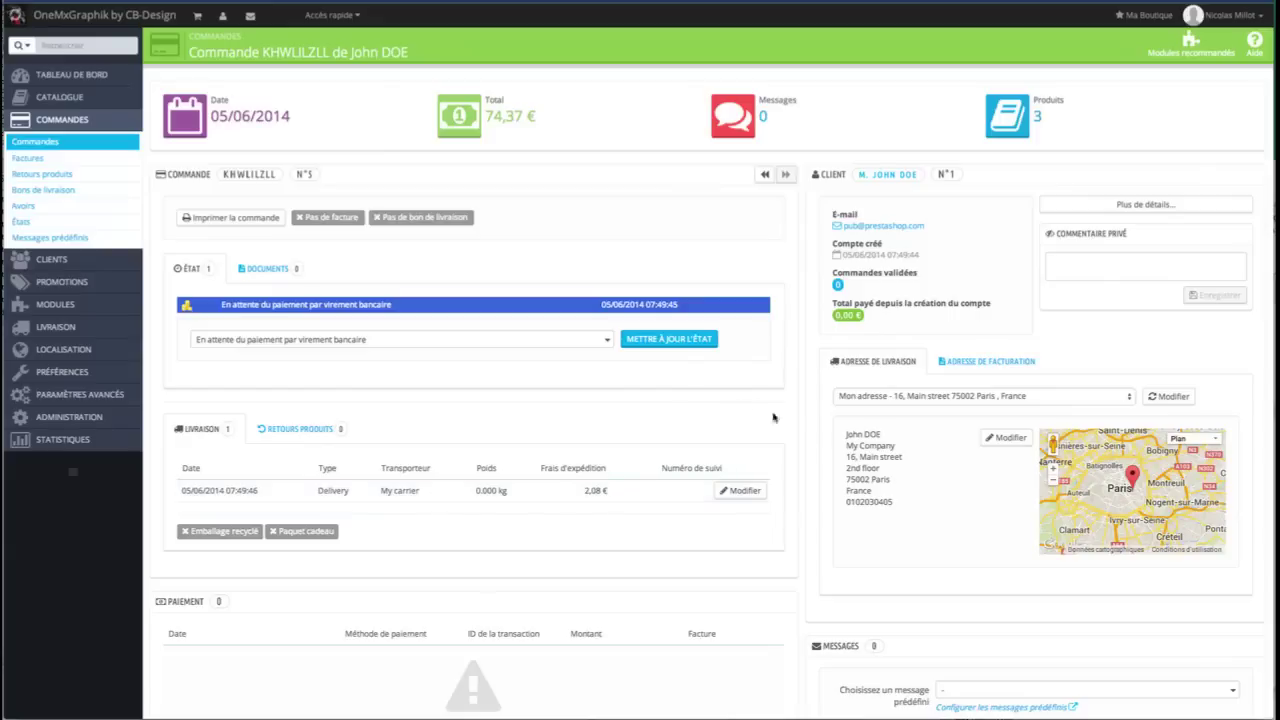
pyautogui.moveTo(846, 434); pyautogui.dragTo(913, 517)
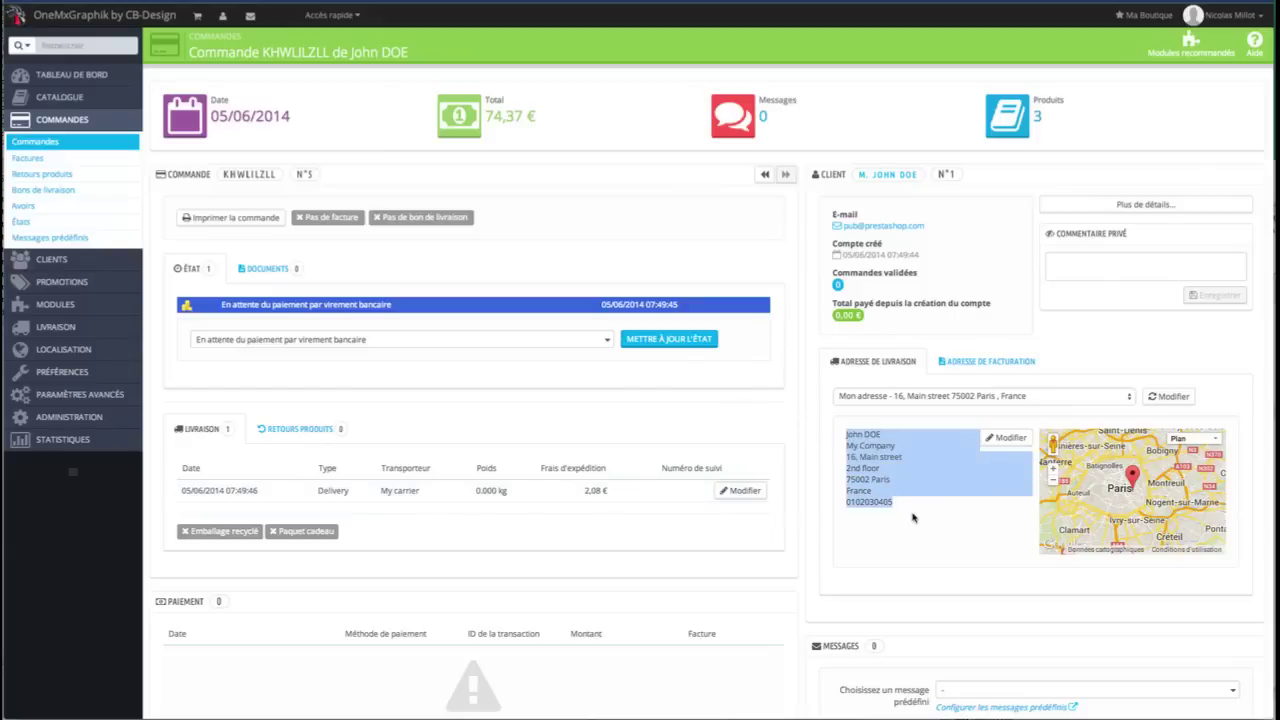
pyautogui.click(908, 514)
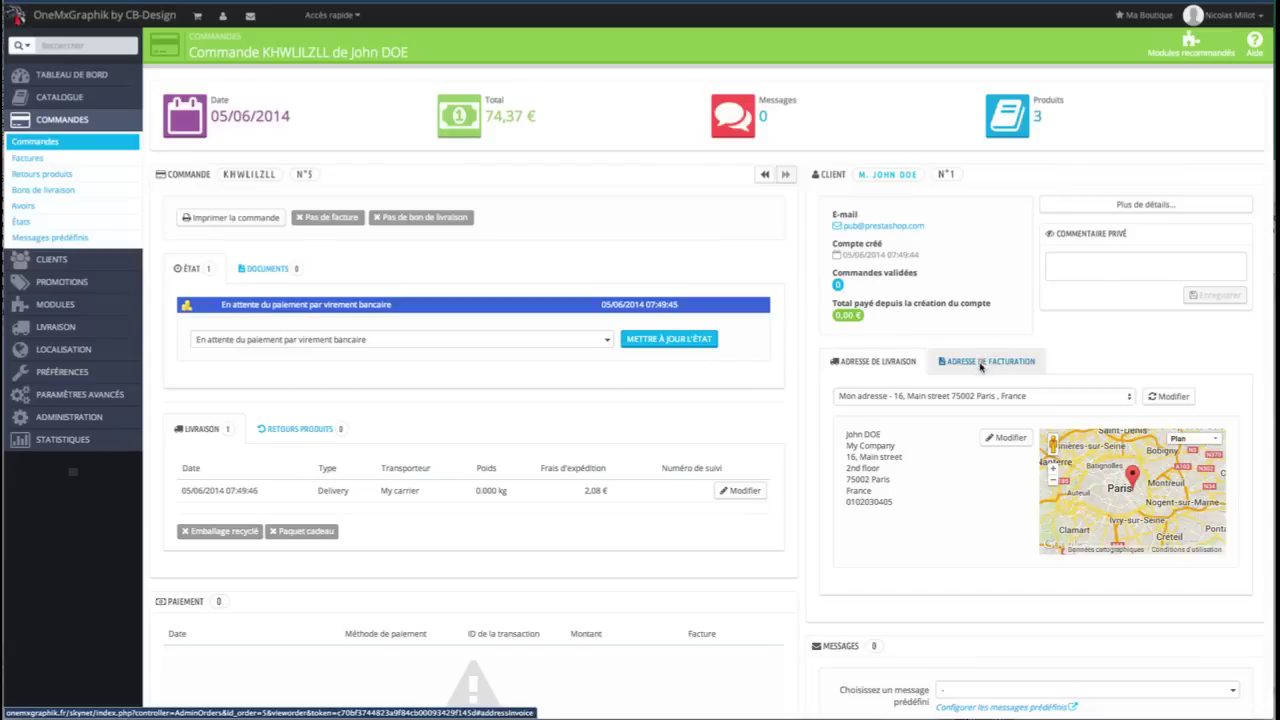
# - Open the customer's full details from the order and examine the orders, carts, purchased products, addresses and last connections
pyautogui.click(1096, 272)
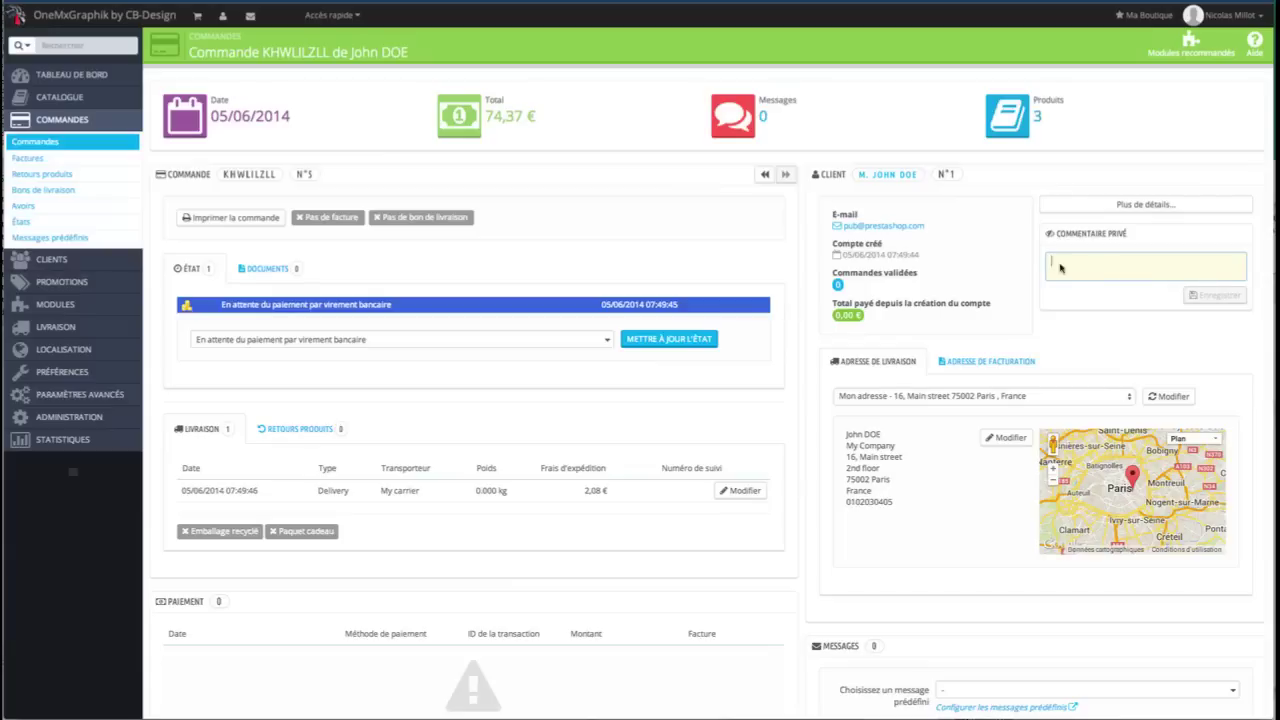
pyautogui.click(1140, 205)
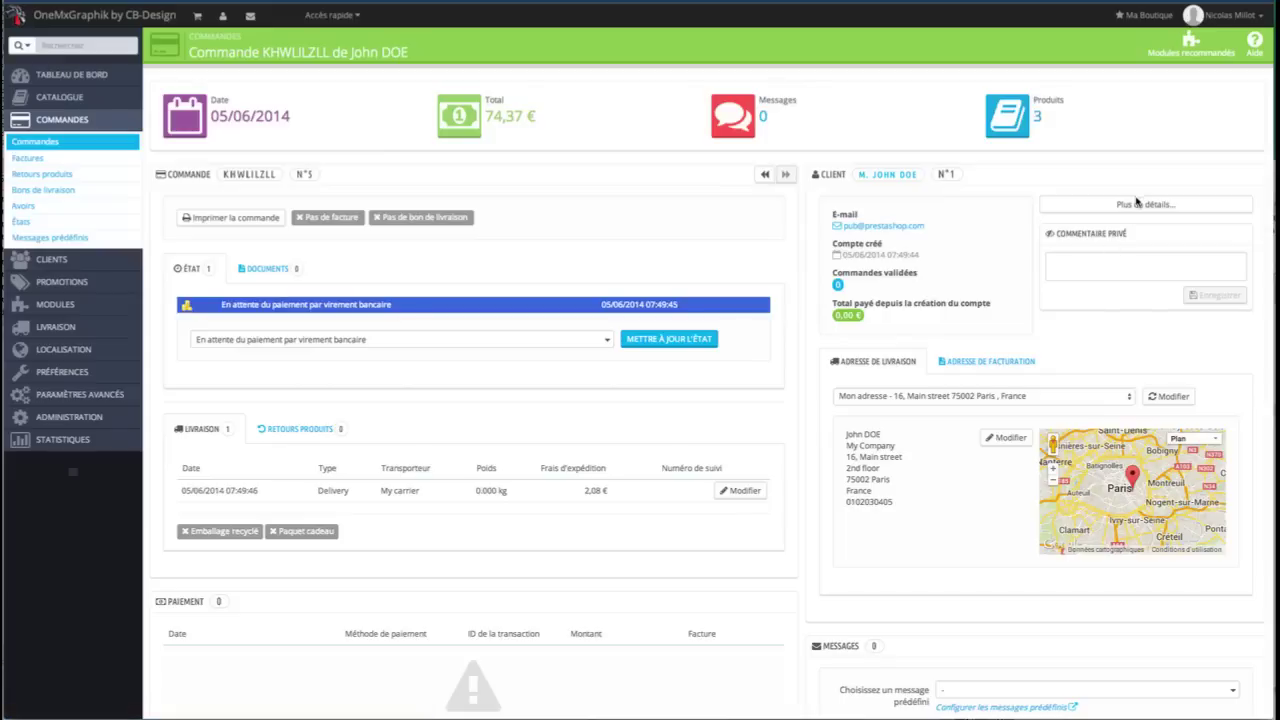
pyautogui.click(1136, 205)
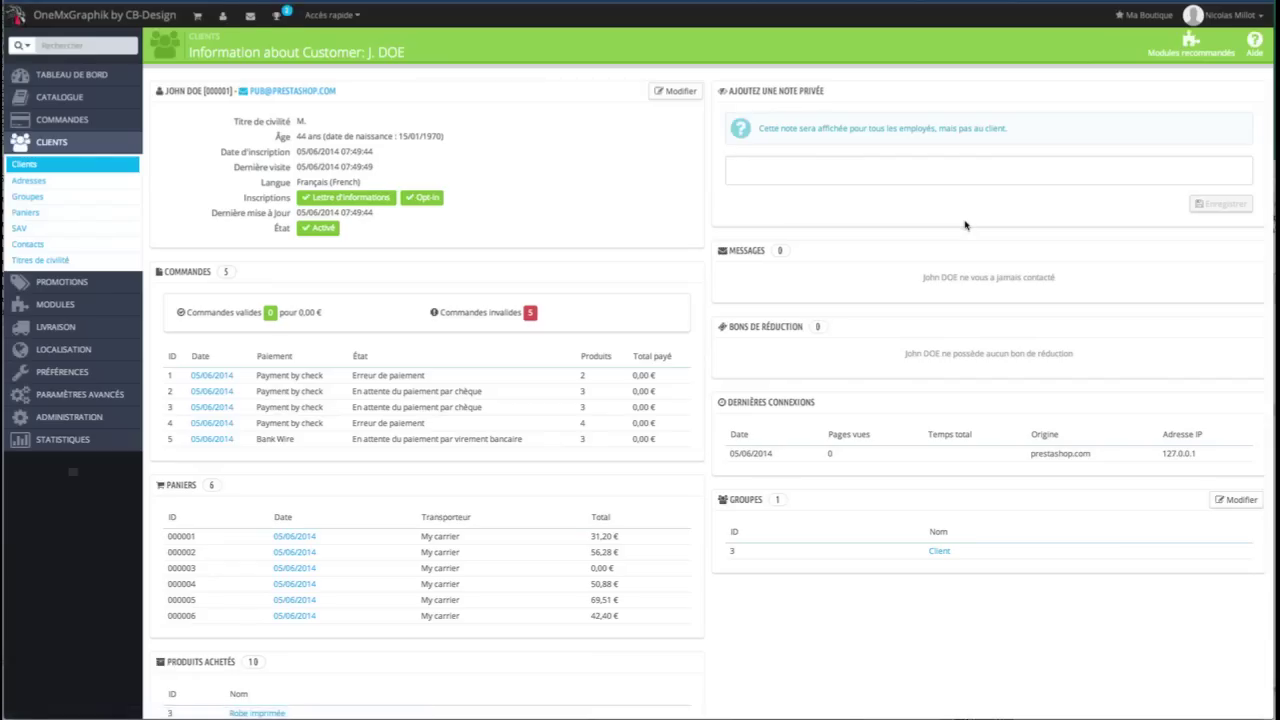
pyautogui.scroll(-3, 652, 200)
pyautogui.scroll(-1, 630, 250)
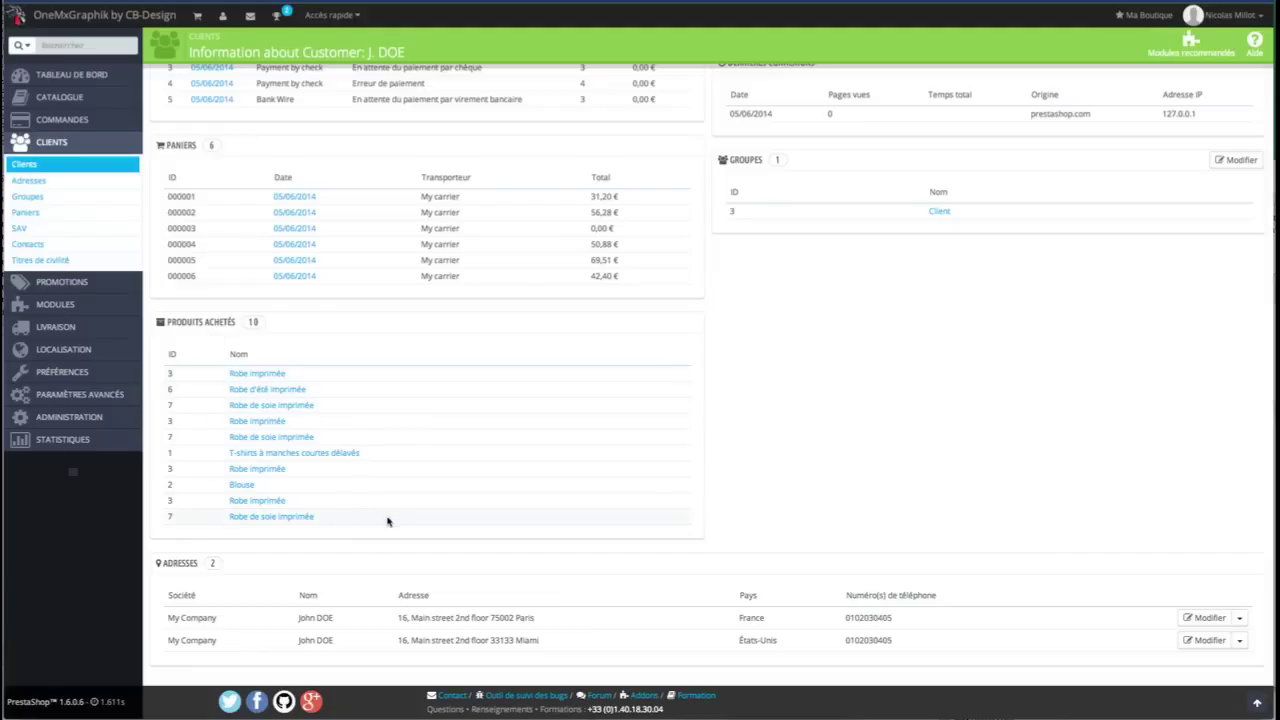
pyautogui.scroll(5, 600, 600)
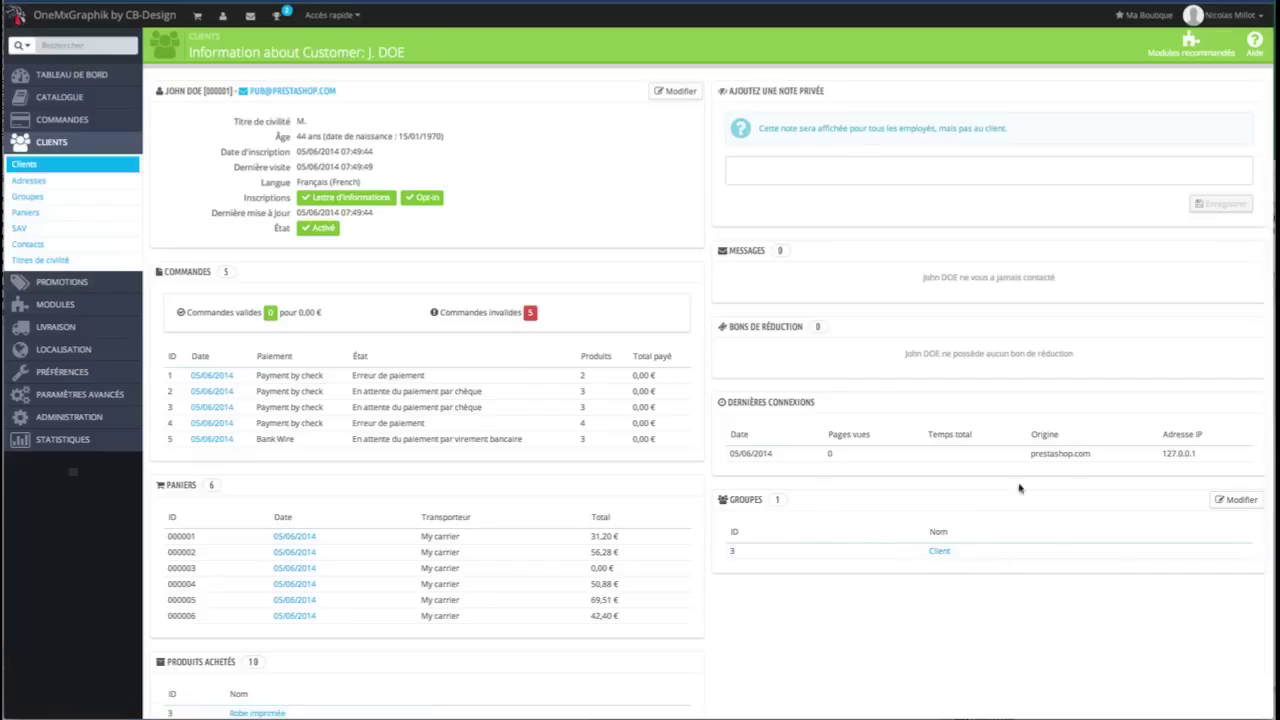
pyautogui.moveTo(741, 408); pyautogui.dragTo(1017, 461)
pyautogui.click(1172, 459)
pyautogui.moveTo(774, 457); pyautogui.dragTo(735, 455)
pyautogui.click(736, 456)
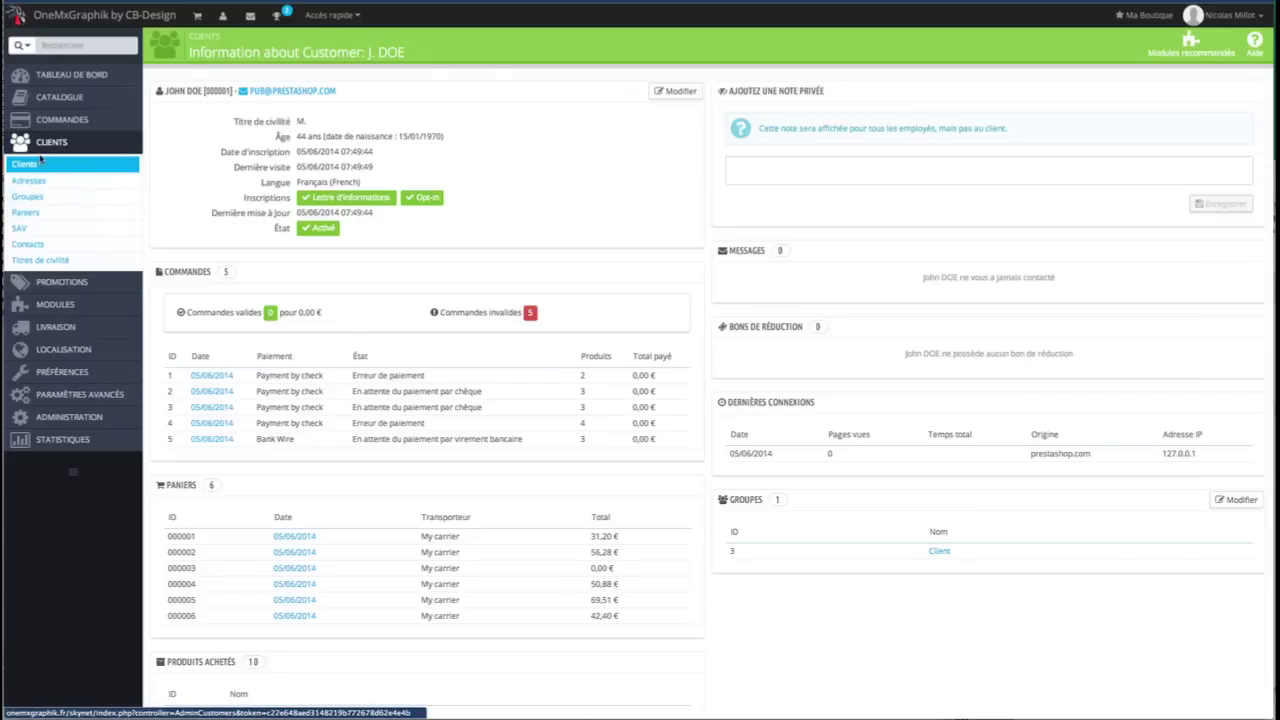
# - Return to order 5 and examine its delivery, payment, messages and product sections
pyautogui.moveTo(63, 118)
pyautogui.click(199, 120)
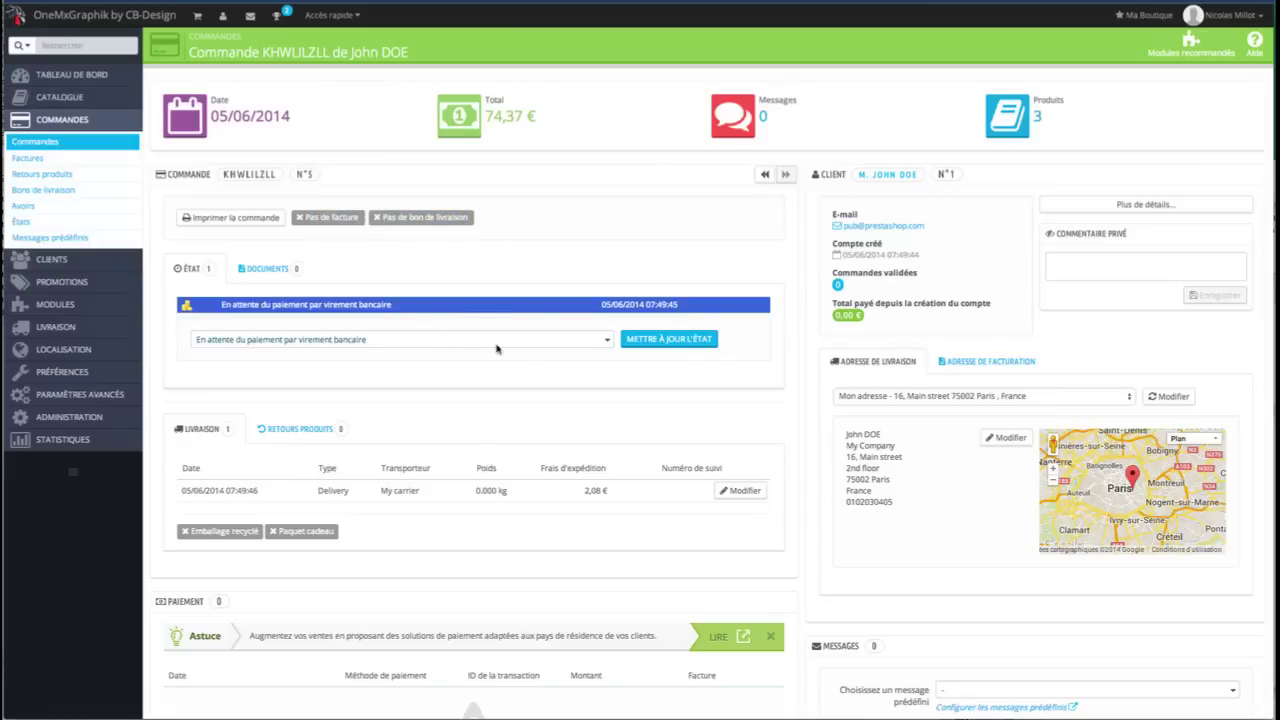
pyautogui.scroll(-4, 643, 380)
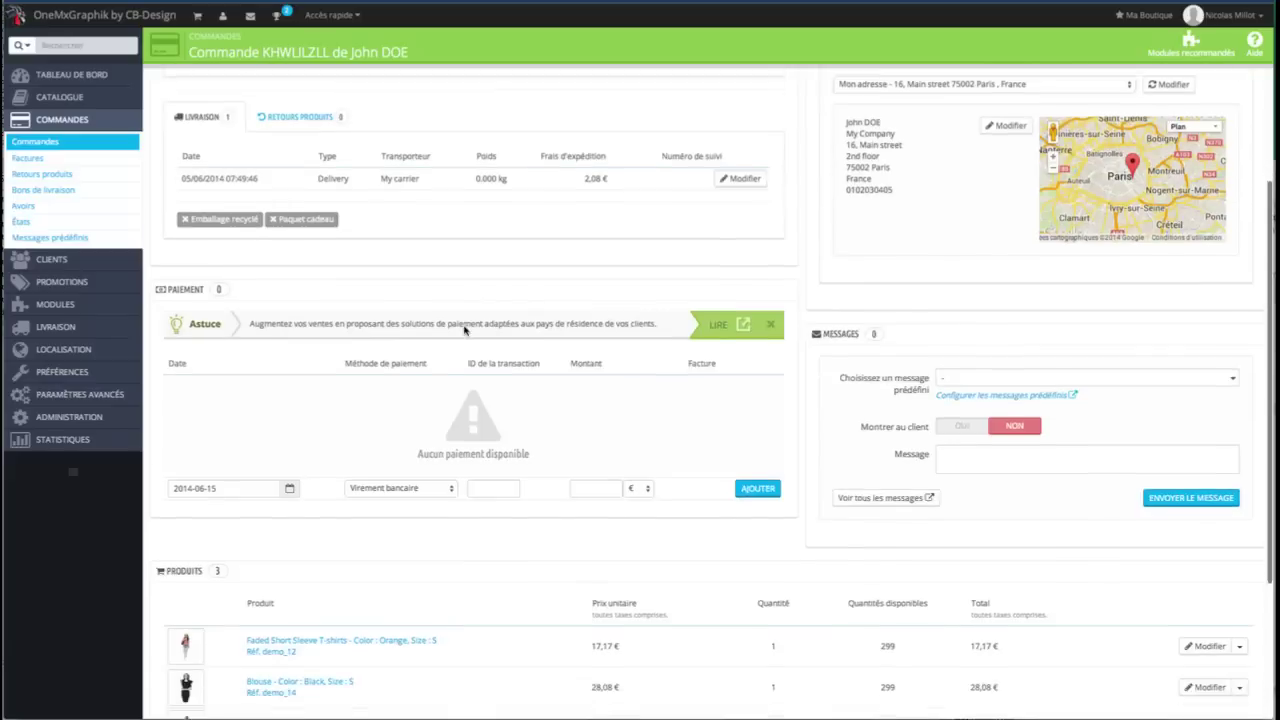
pyautogui.scroll(-2, 643, 380)
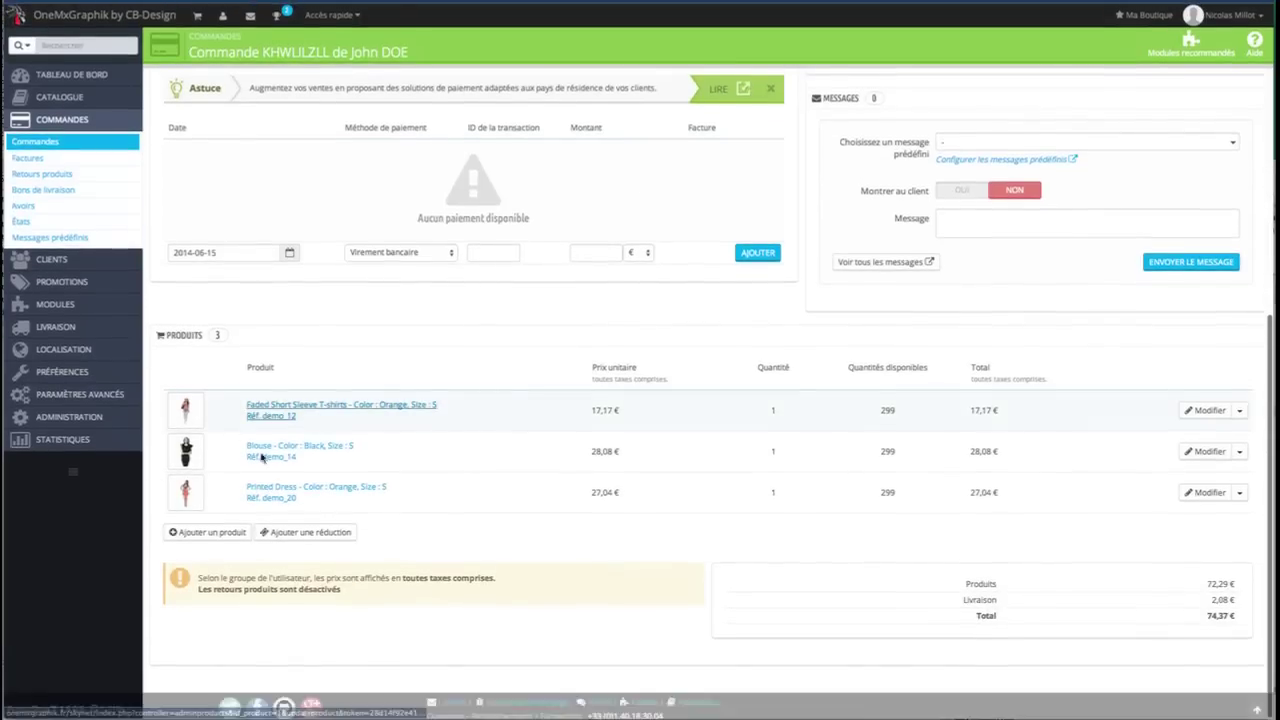
pyautogui.scroll(5, 342, 360)
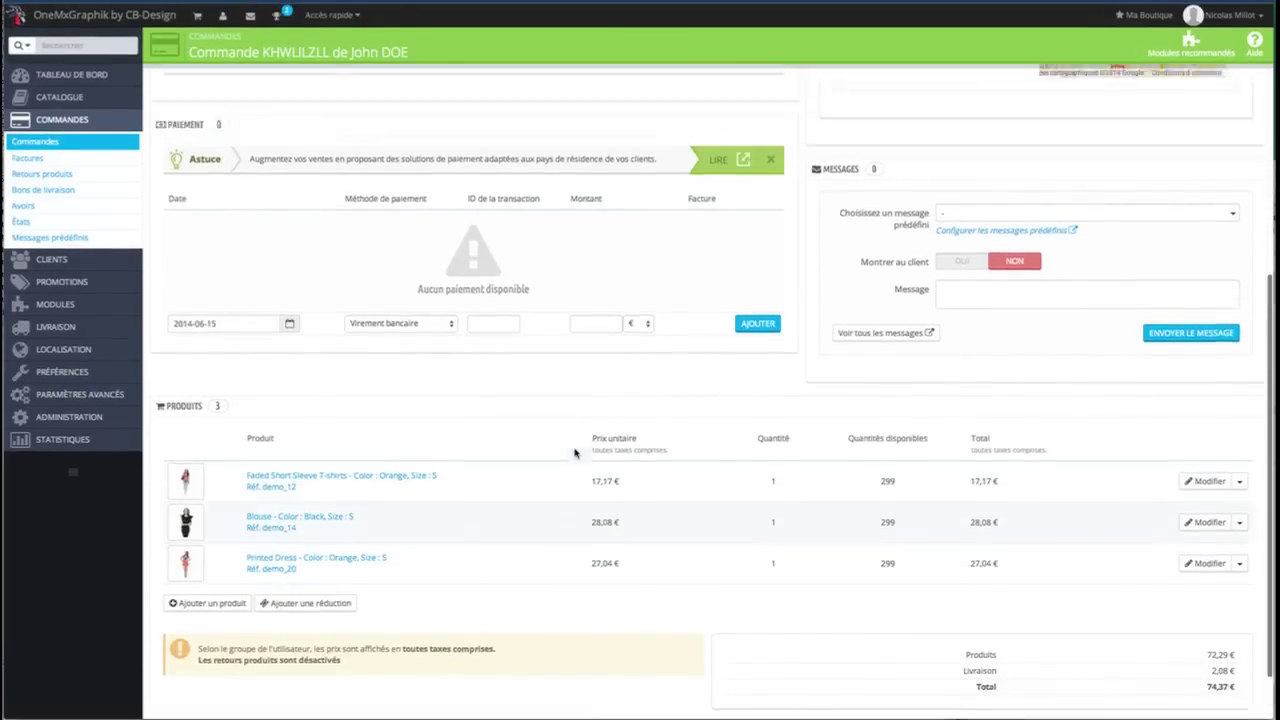
pyautogui.scroll(2, 342, 360)
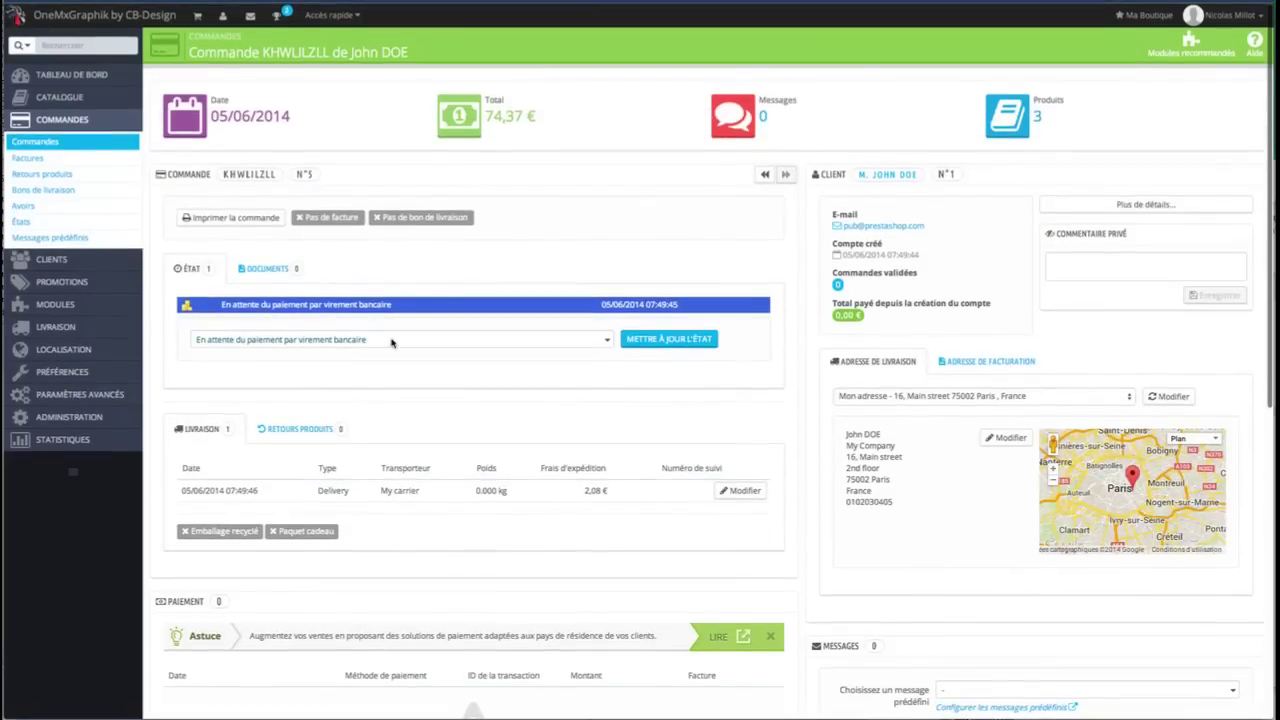
# - Update the order's status to Paiement accepté
pyautogui.click(407, 341)
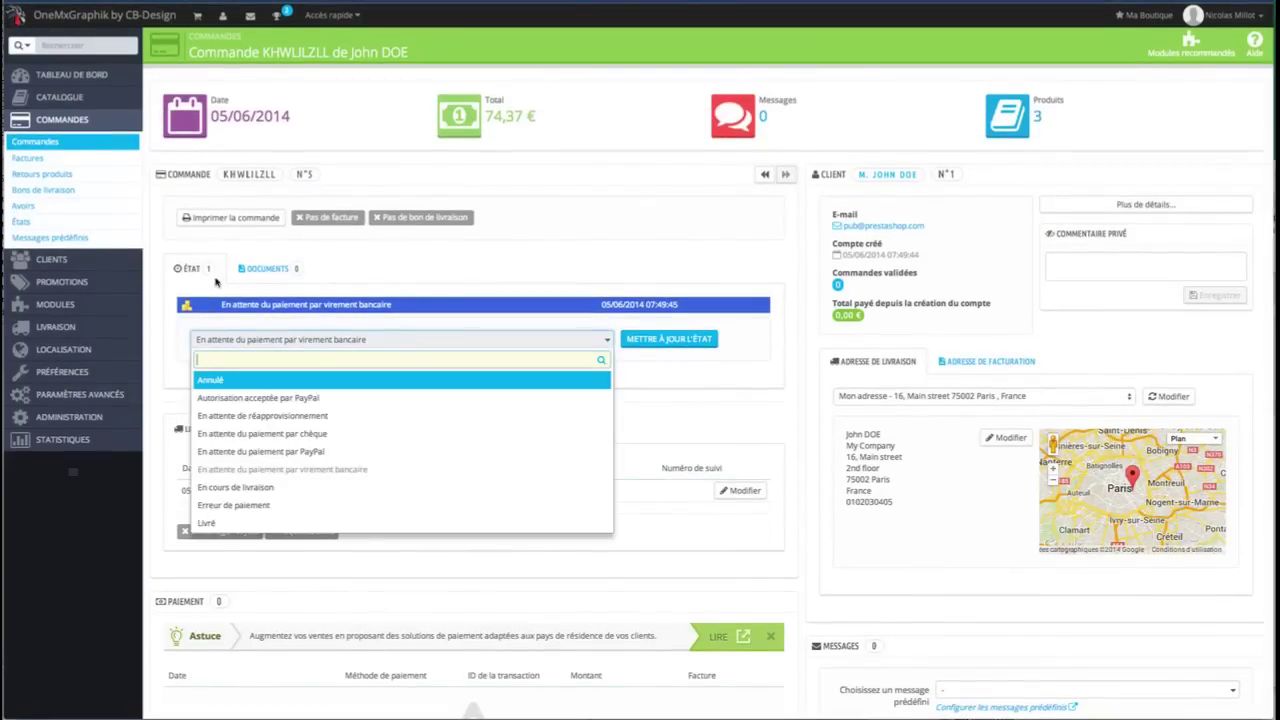
pyautogui.click(186, 271)
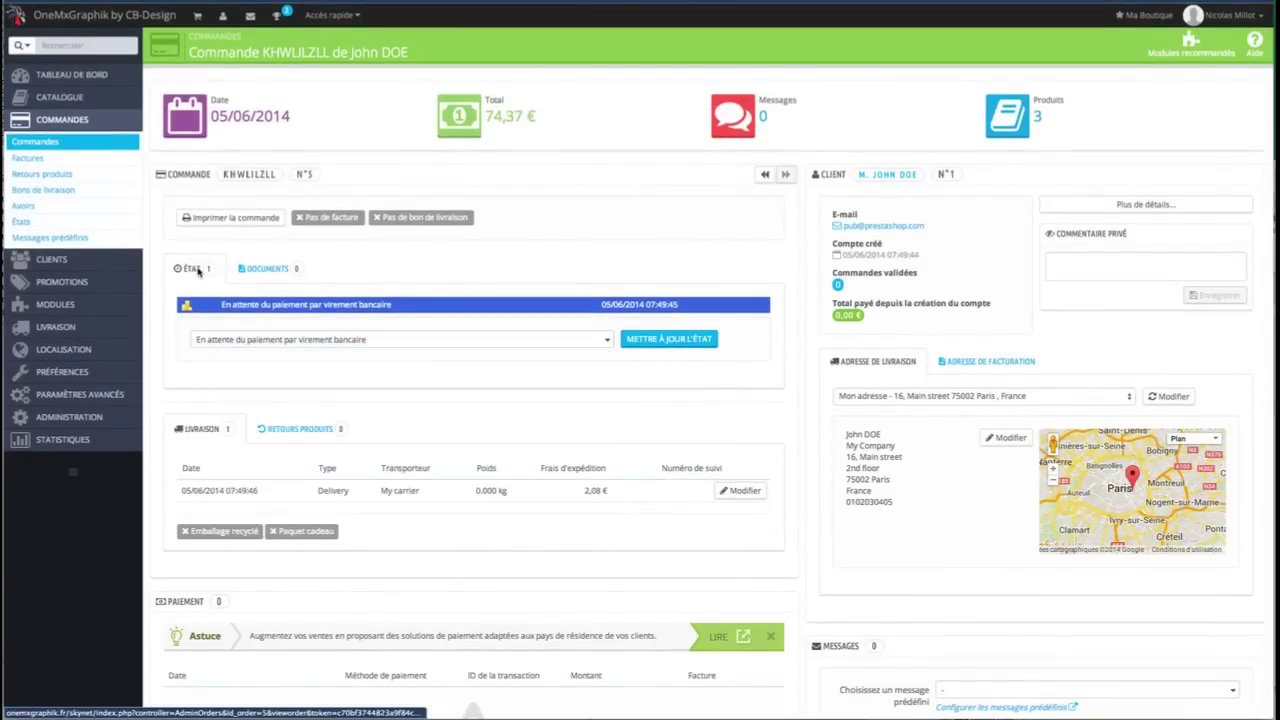
pyautogui.click(412, 345)
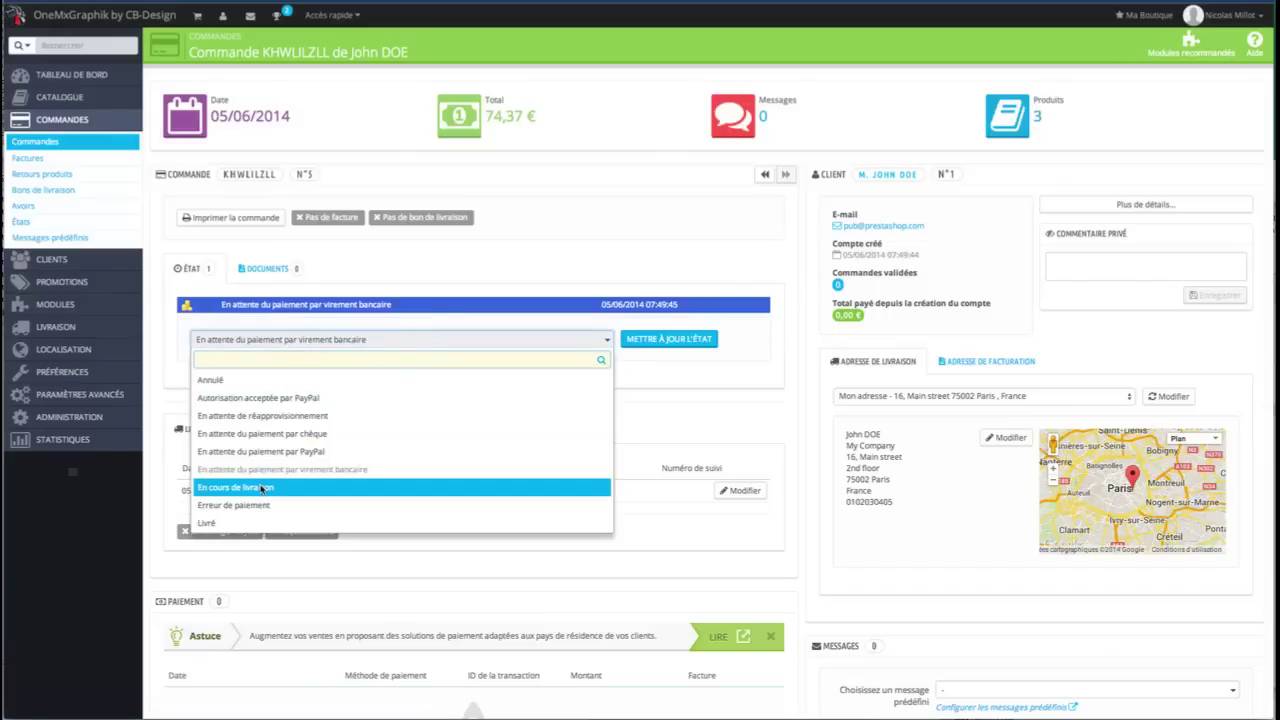
pyautogui.scroll(-2, 270, 490)
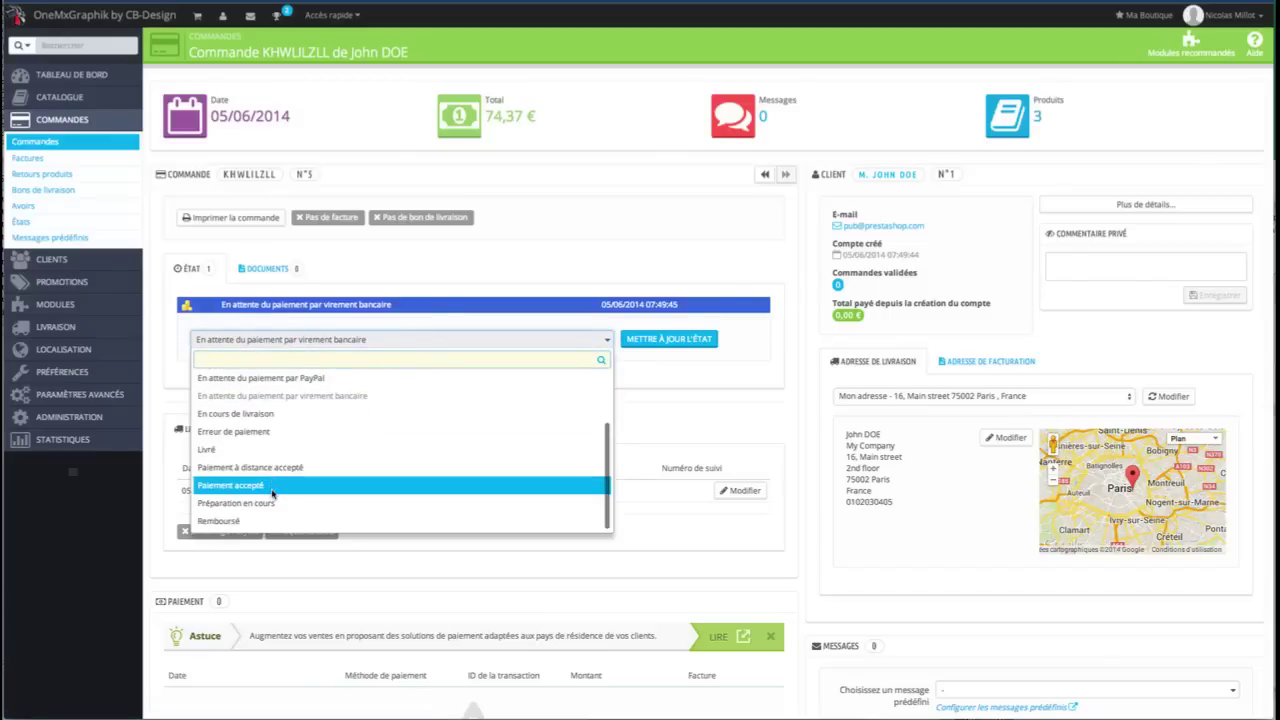
pyautogui.click(262, 486)
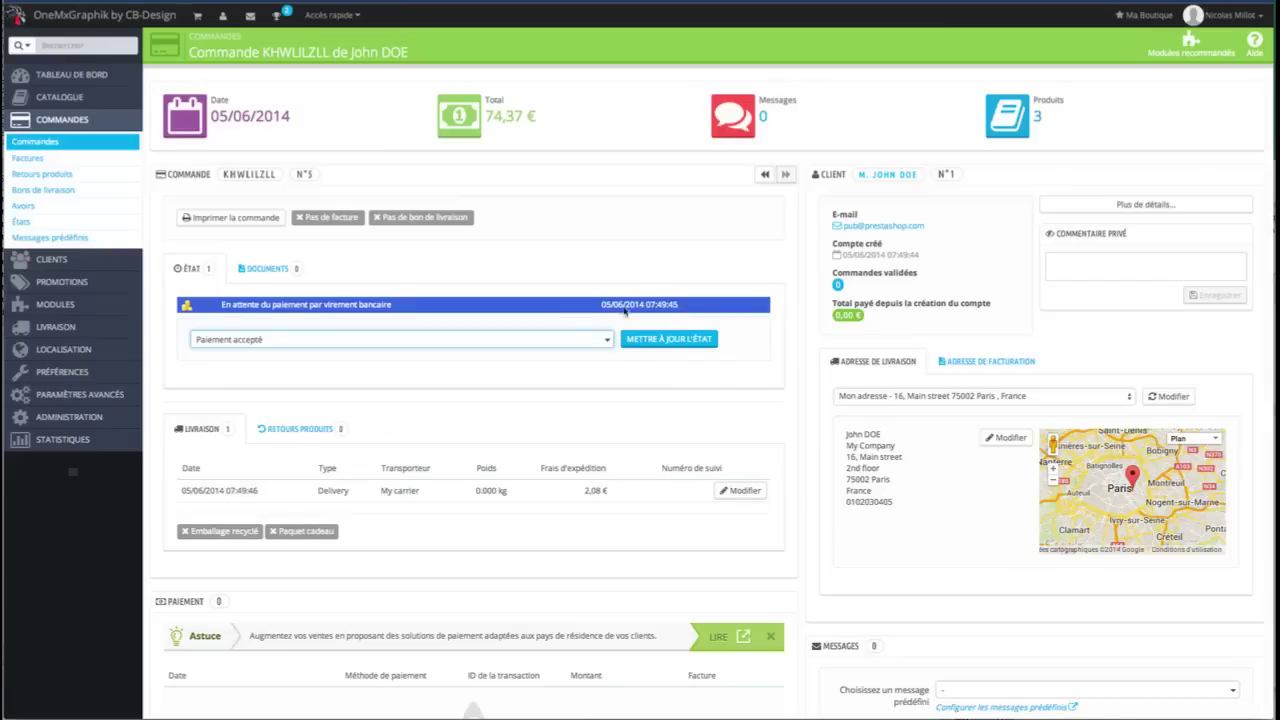
pyautogui.click(667, 342)
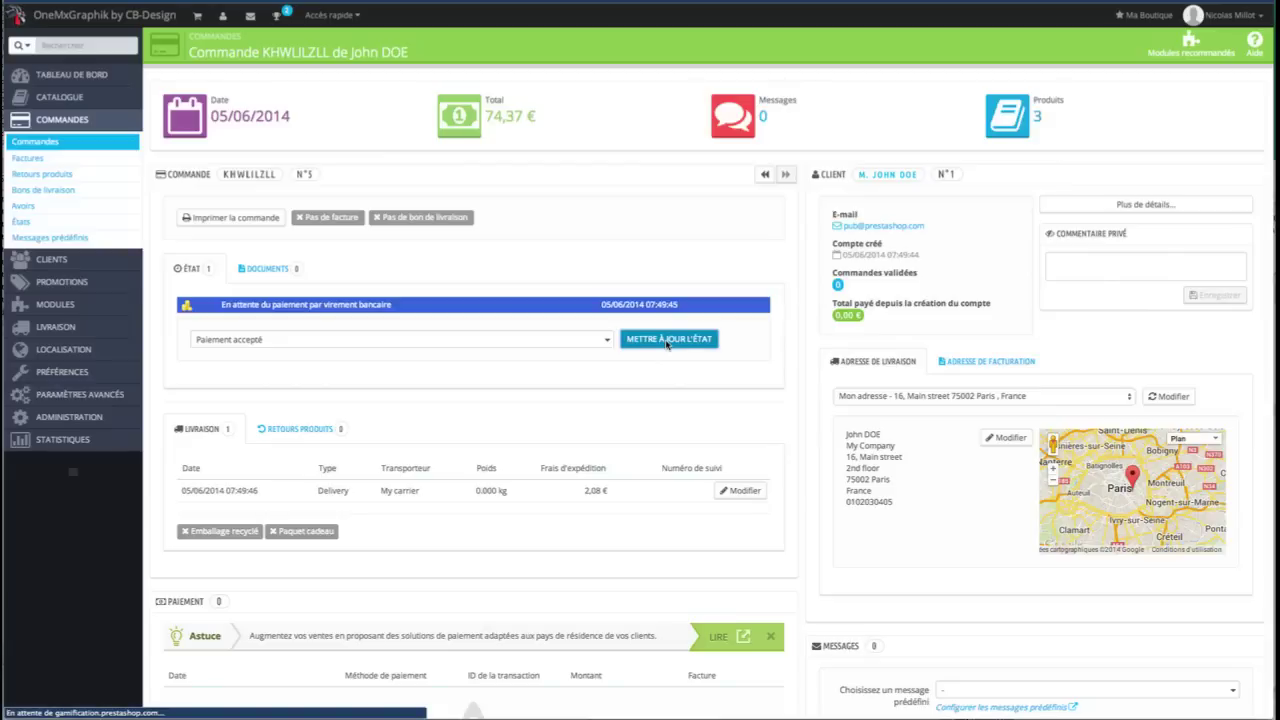
pyautogui.click(667, 340)
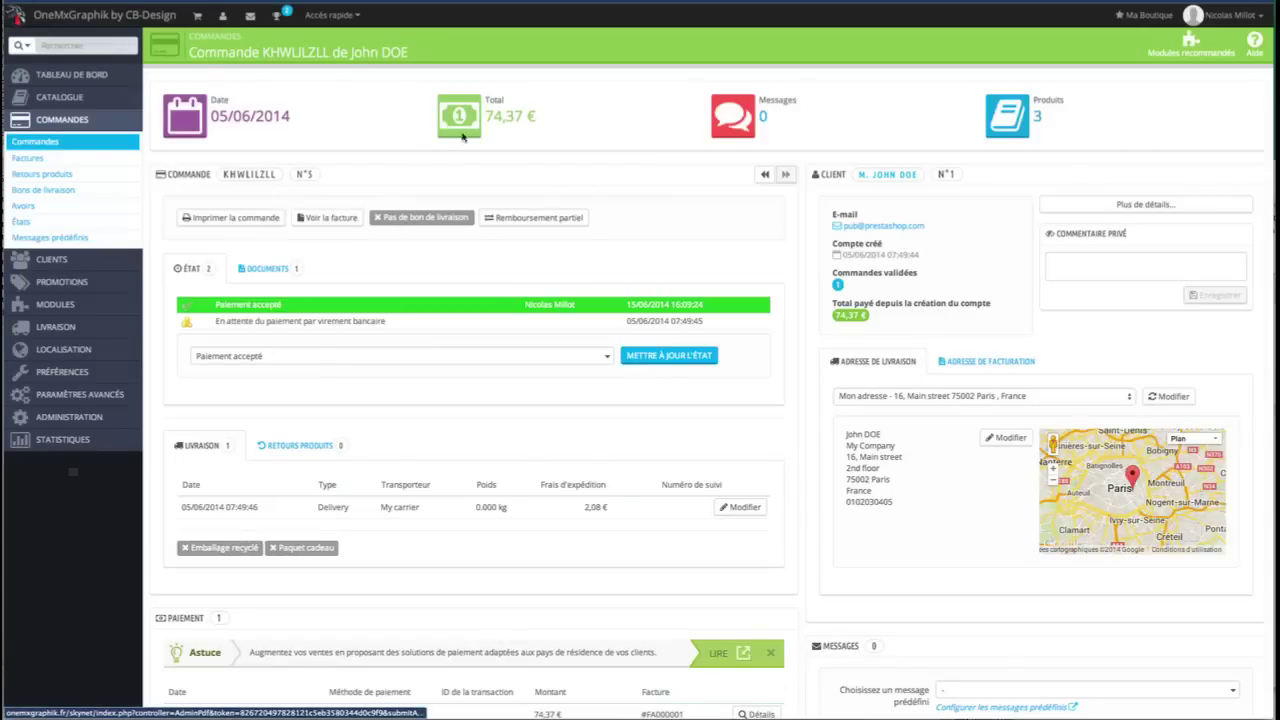
# - Update the order's status to En cours de livraison
pyautogui.click(325, 358)
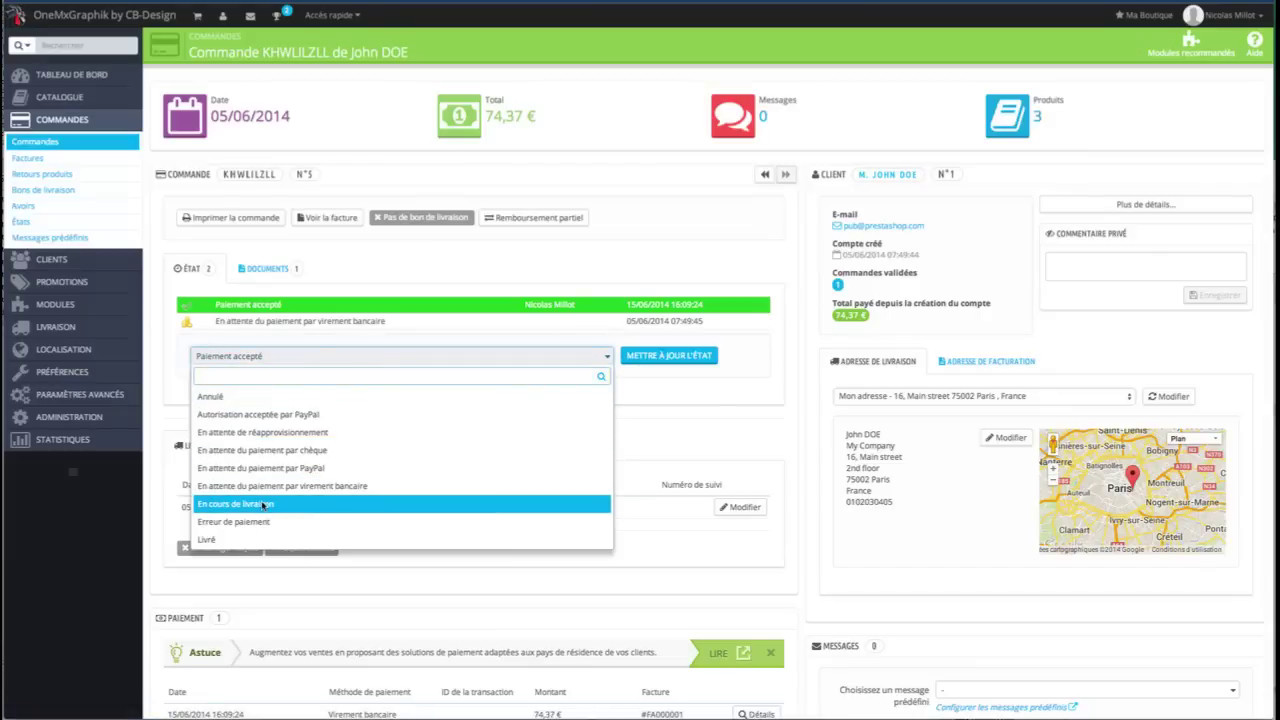
pyautogui.click(263, 505)
pyautogui.click(666, 356)
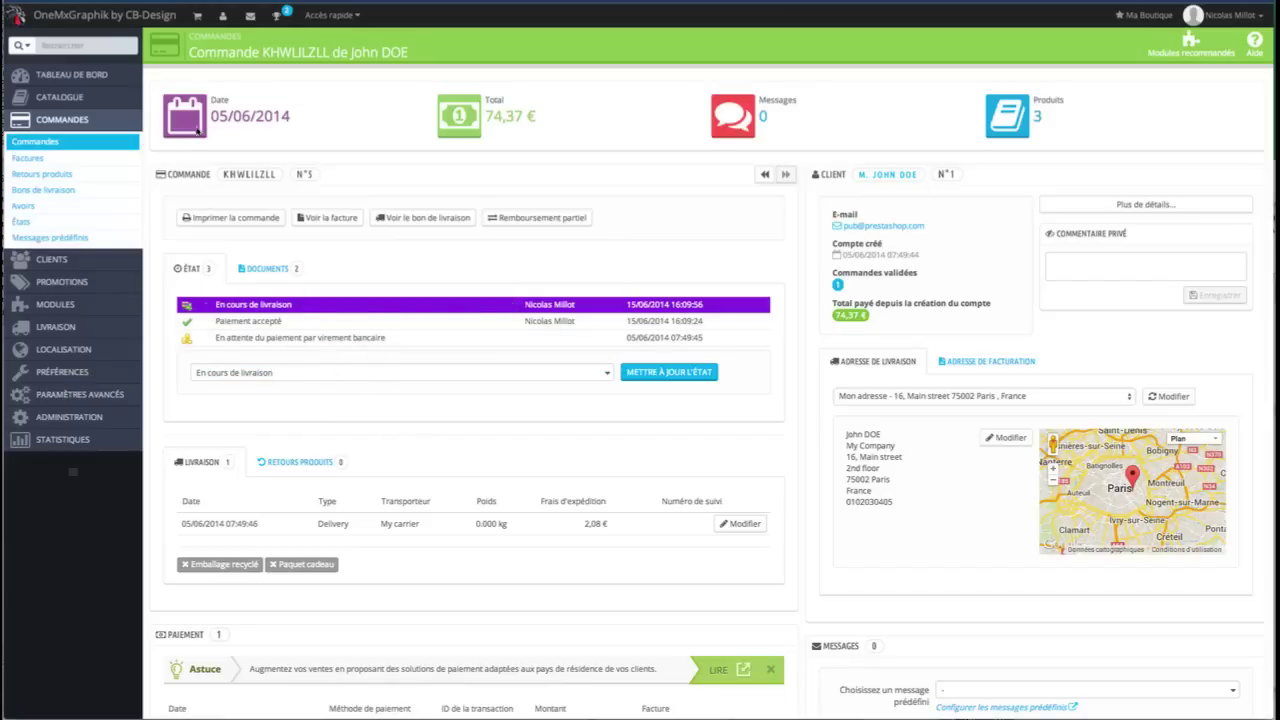
# - Update the order's status to Livré and review the En cours de livraison entry in the status history
pyautogui.click(403, 374)
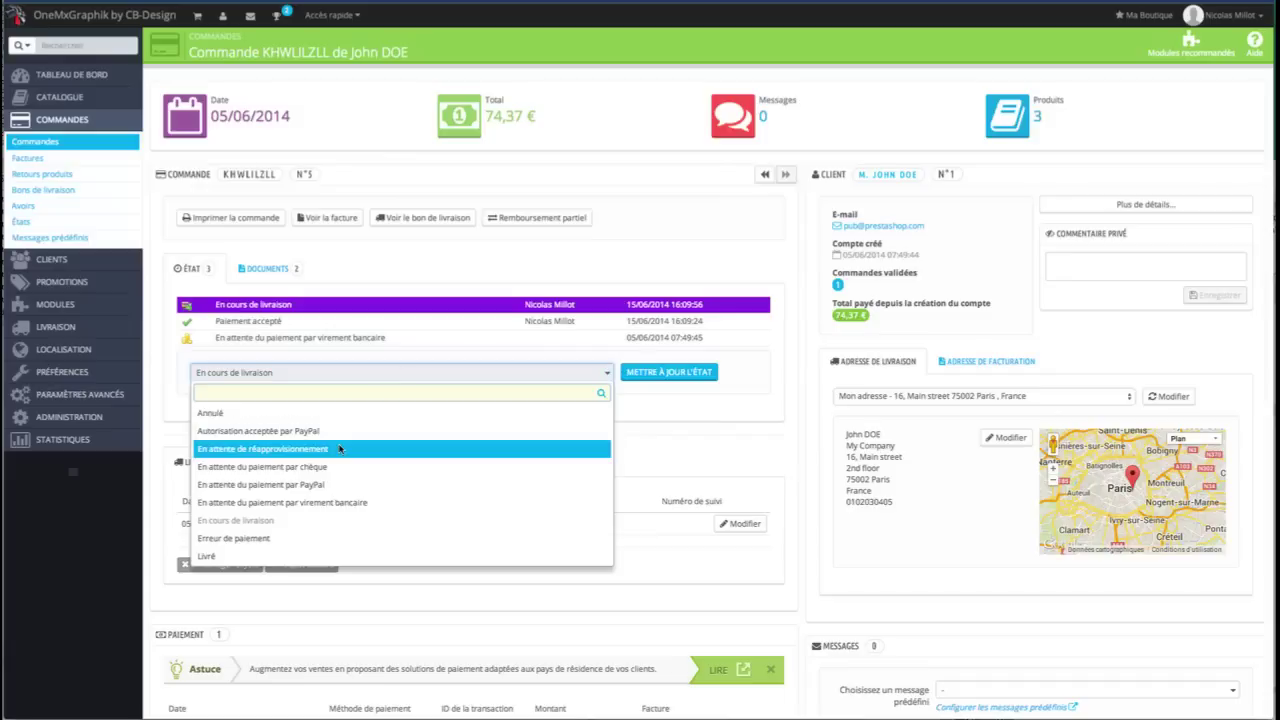
pyautogui.scroll(-3, 343, 455)
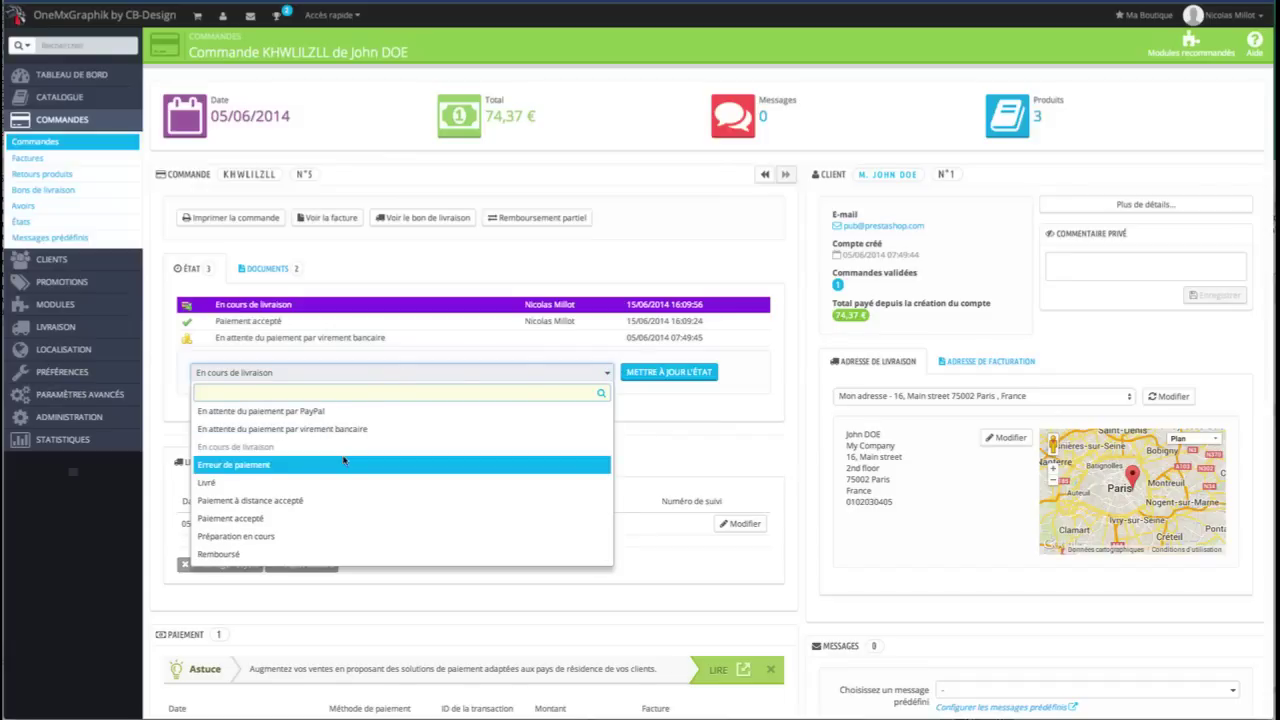
pyautogui.click(222, 486)
pyautogui.click(662, 372)
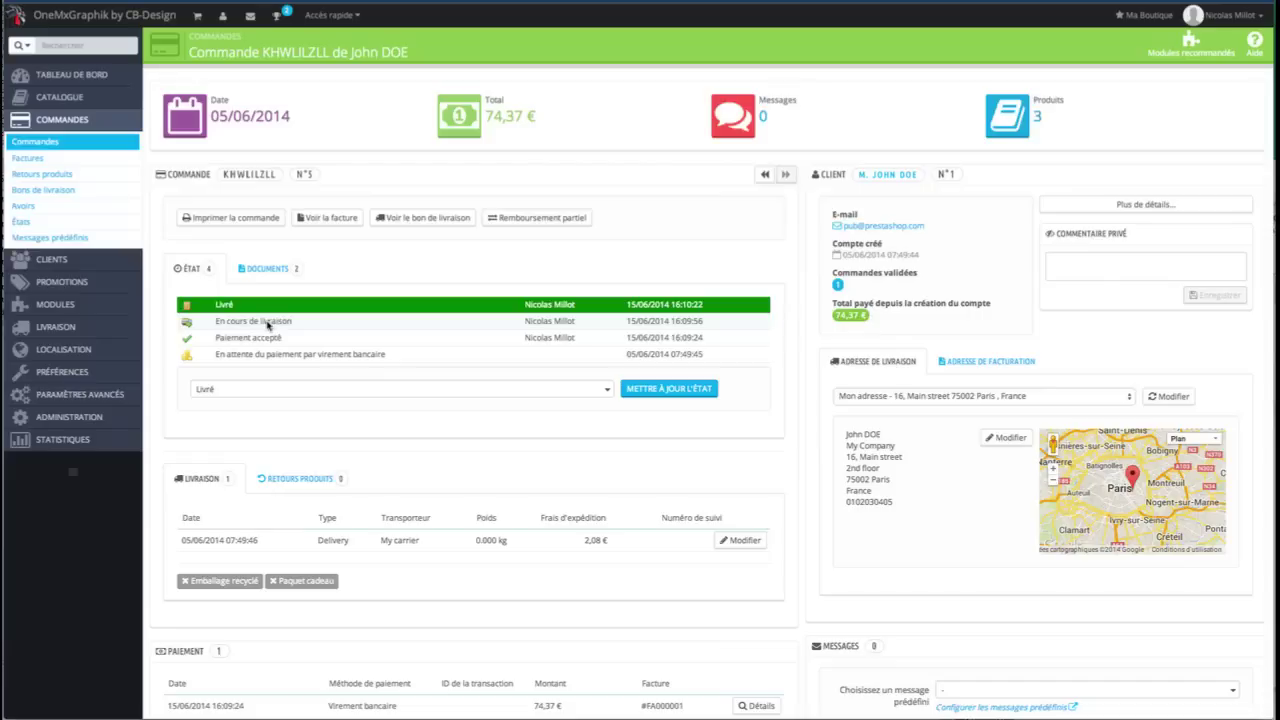
pyautogui.moveTo(212, 324); pyautogui.dragTo(325, 324)
pyautogui.click(325, 324)
# - Fill the order's message with the predefined Délai text and set Montrer au client to Oui
pyautogui.scroll(-5, 808, 398)
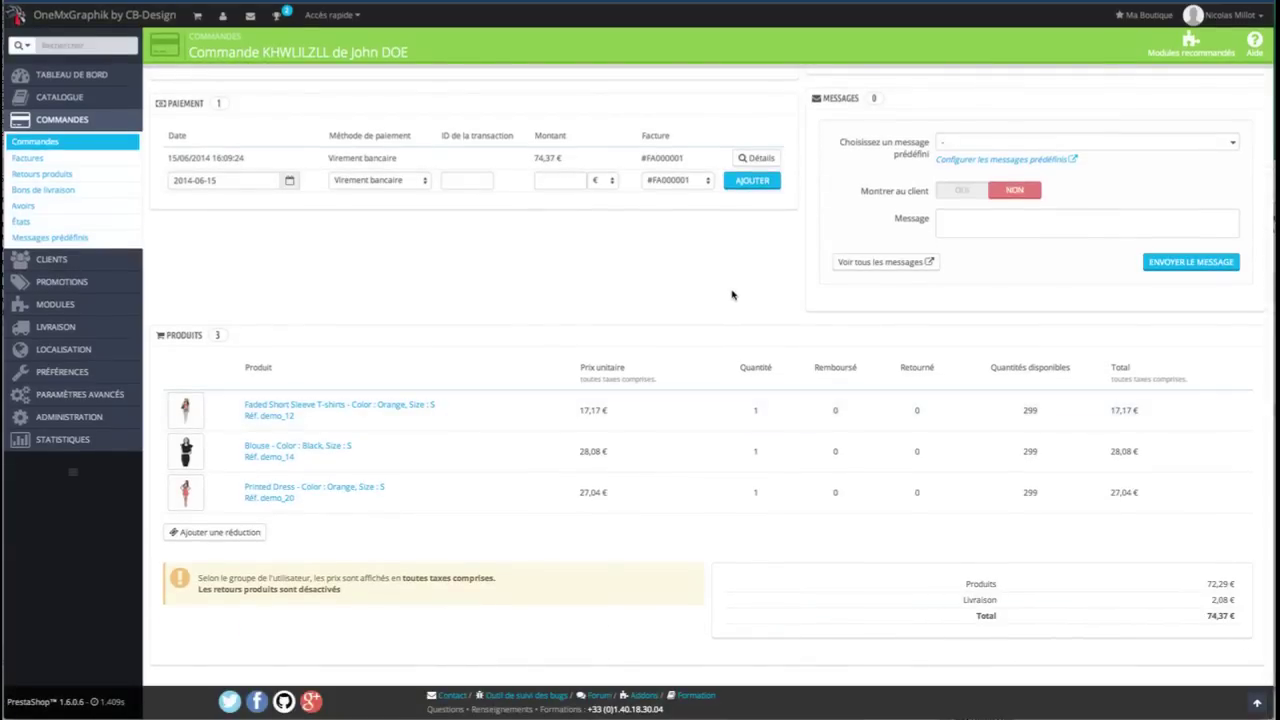
pyautogui.scroll(1, 772, 296)
pyautogui.scroll(3, 772, 296)
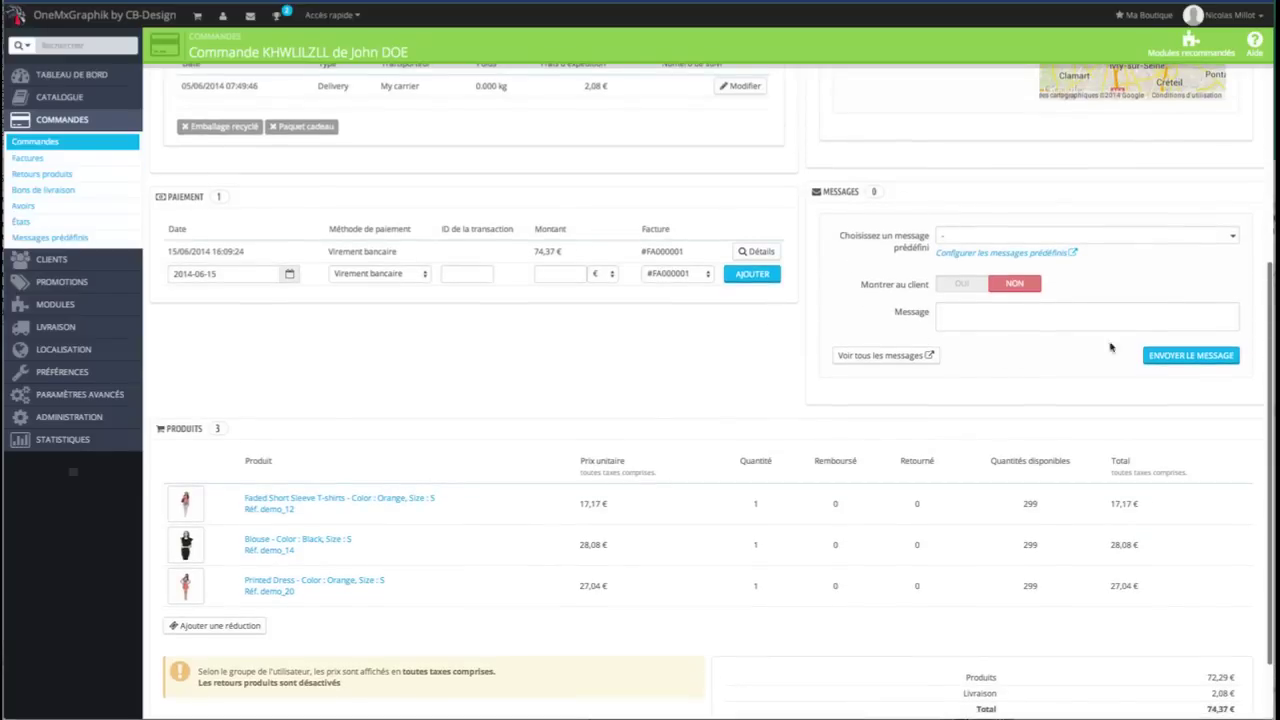
pyautogui.click(1116, 240)
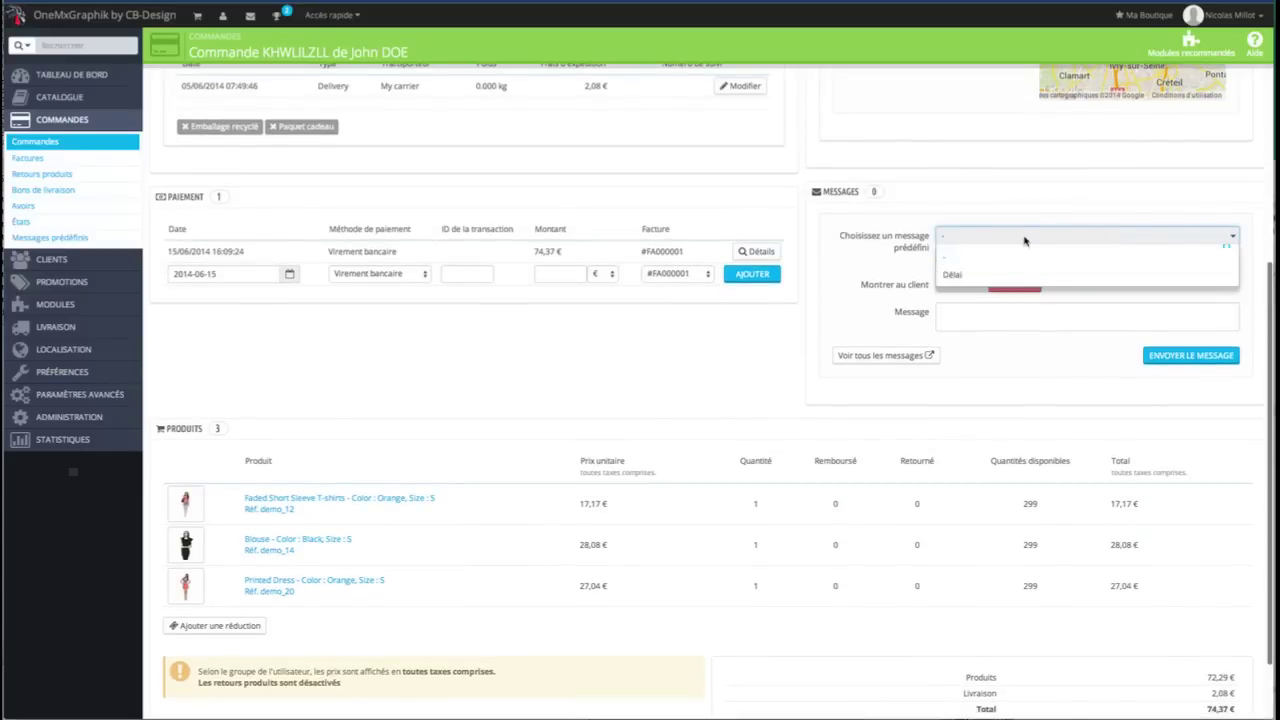
pyautogui.click(1024, 276)
pyautogui.moveTo(958, 322); pyautogui.dragTo(1049, 377)
pyautogui.click(1035, 370)
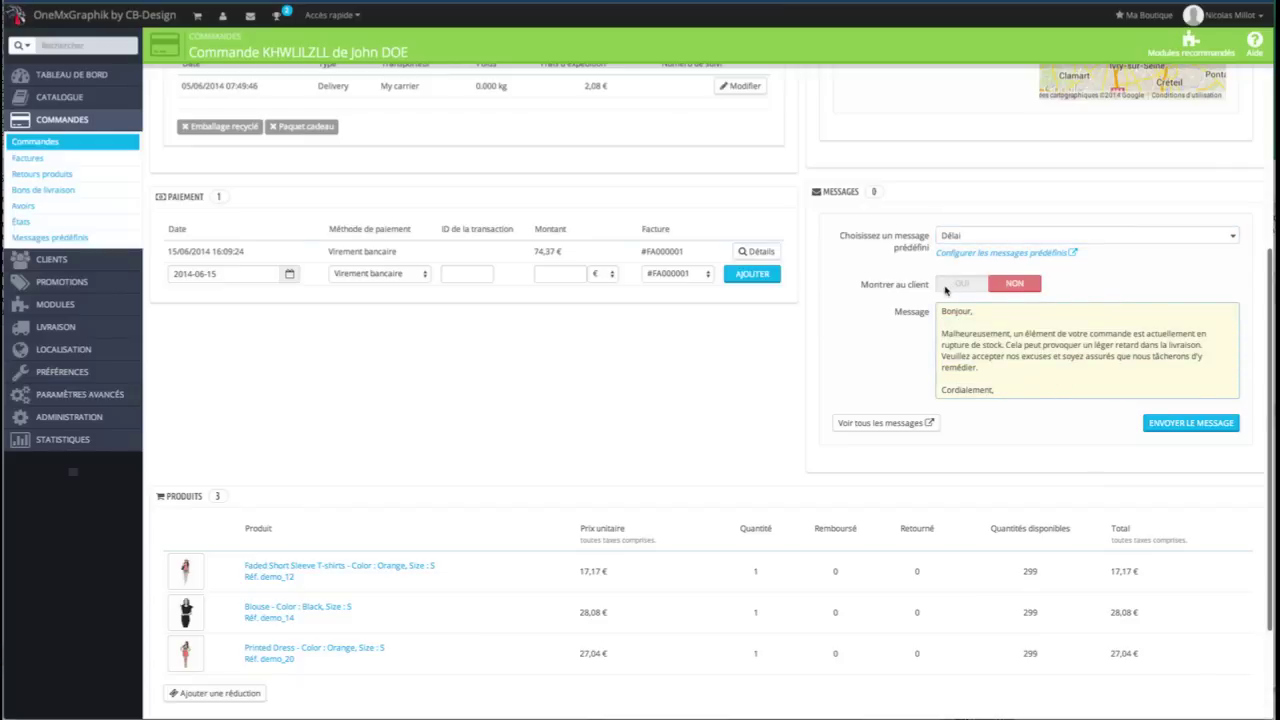
pyautogui.click(947, 288)
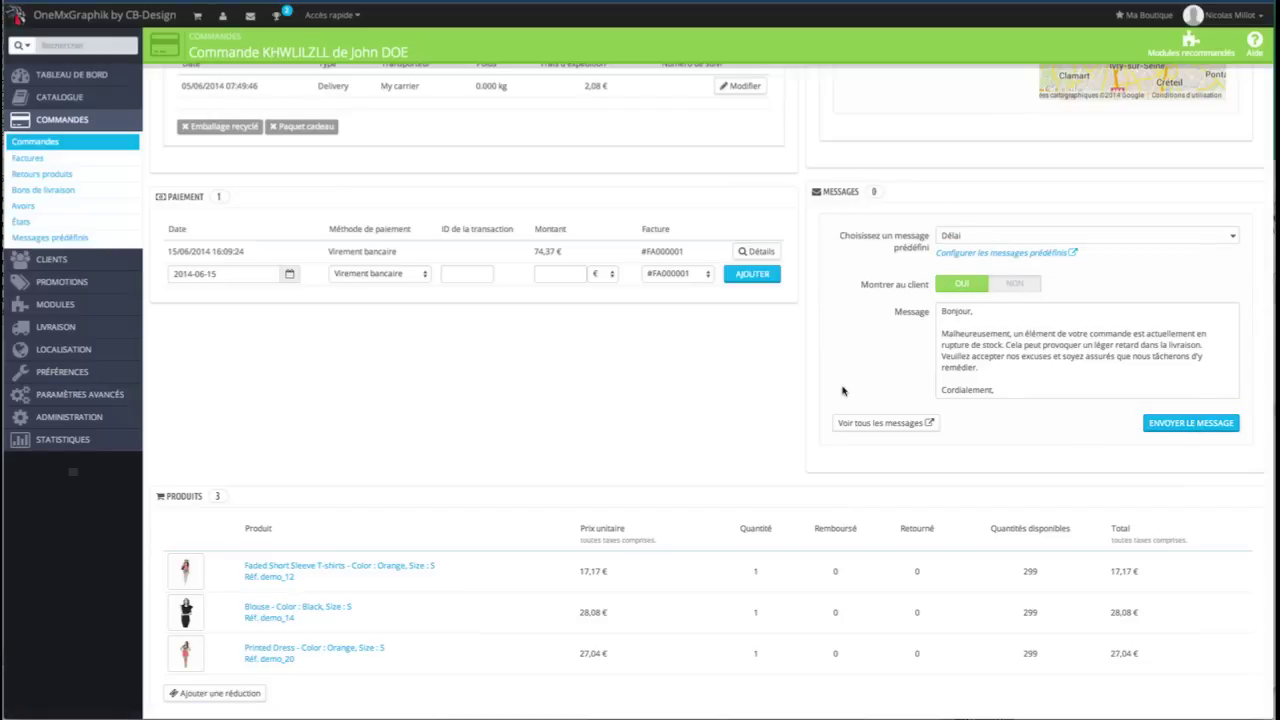
pyautogui.scroll(5, 842, 391)
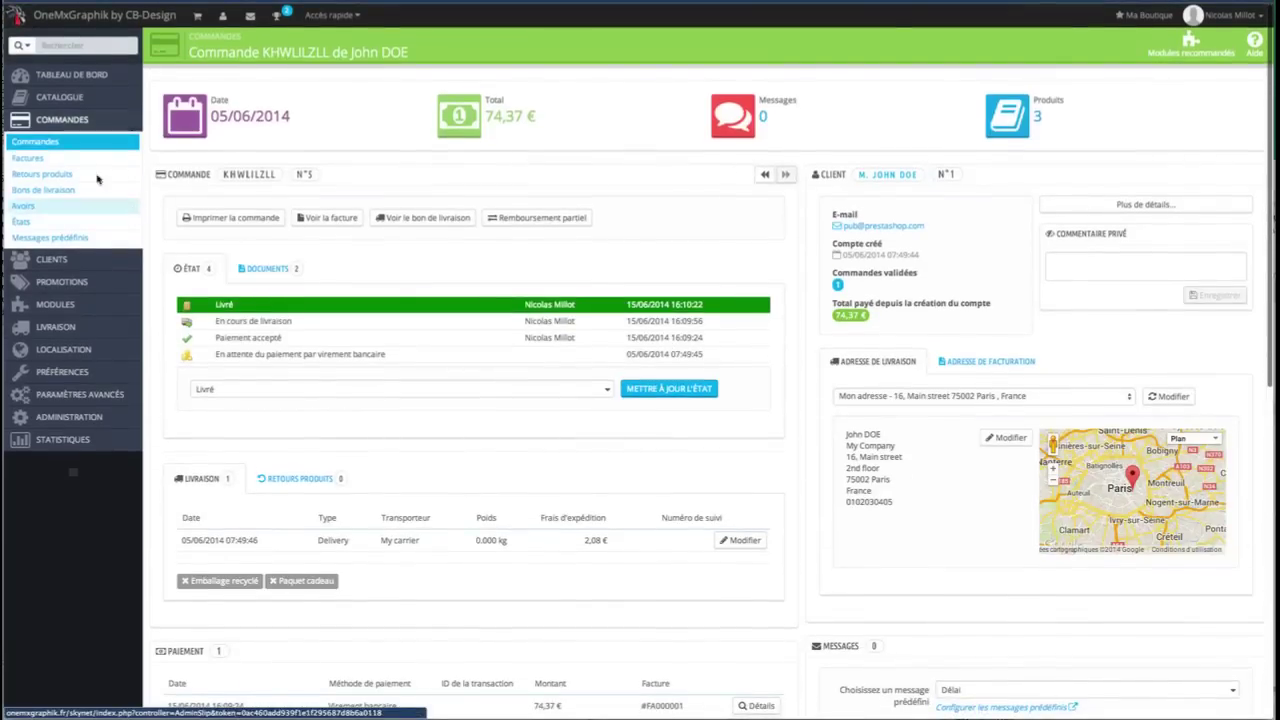